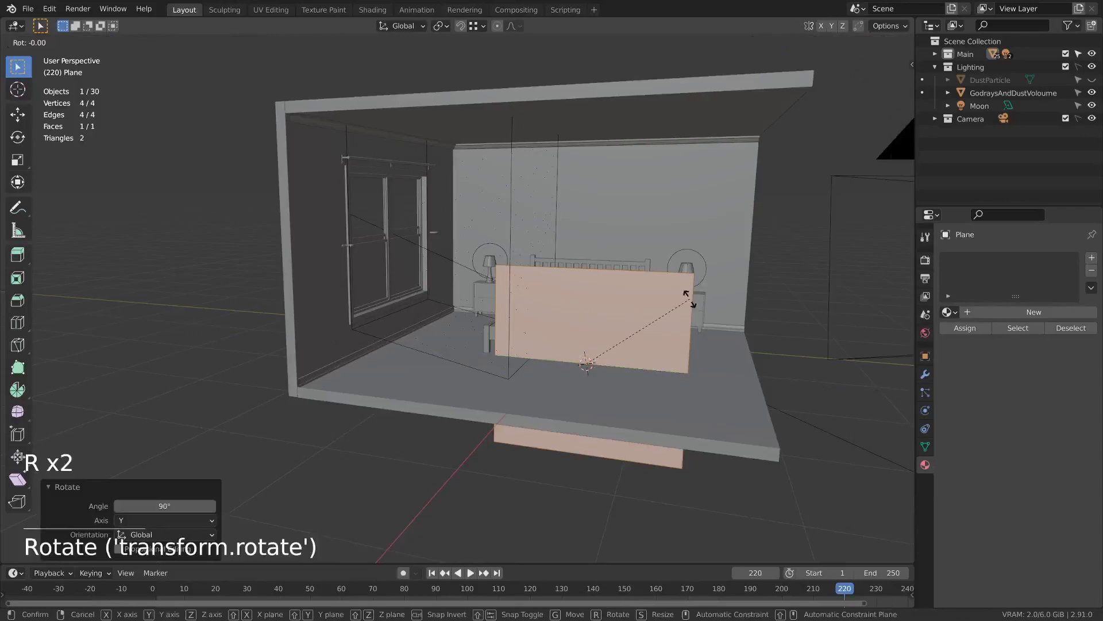
- Leave the plane's rotation as it is and move the upright plane from the middle of the room to the window wall
right_click(688, 297)
key("Tab")
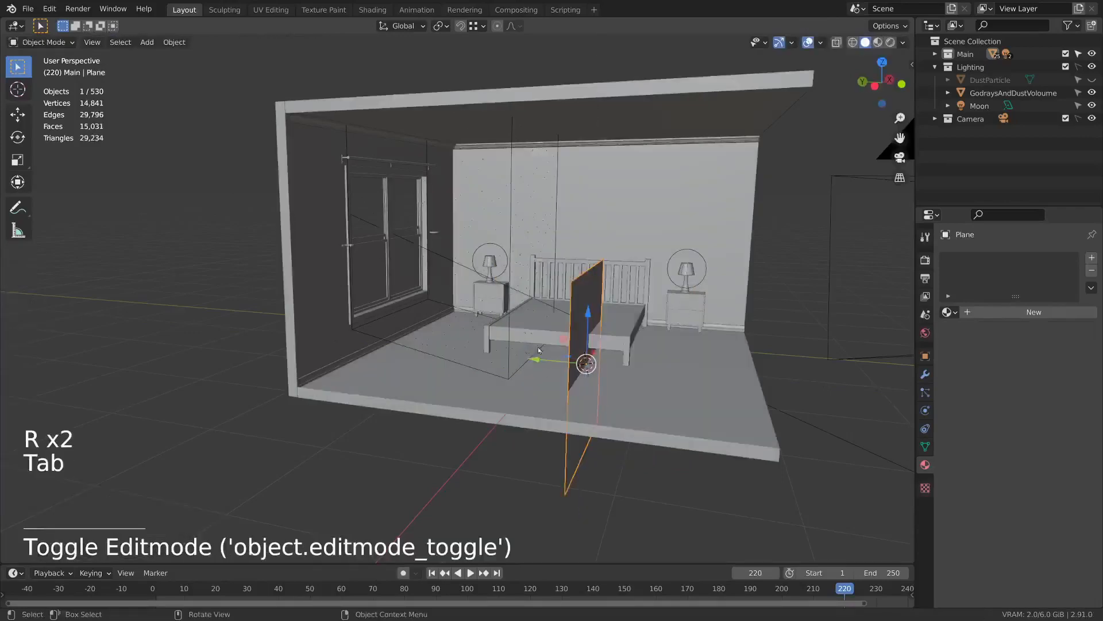
left_click_drag(564, 339, 374, 215)
middle_click_drag(478, 220, 560, 333)
scroll(408, 210, "up", 6)
mouse_move(506, 313)
left_mouse_down()
mouse_move(483, 315)
mouse_move(493, 315)
left_mouse_up()
middle_click_drag(493, 316, 689, 321)
scroll(574, 299, "down", 4)
scroll(699, 326, "up", 2)
- Narrow the plane's mesh along the X axis to about 0.4 of its width in front of the window
key("Tab")
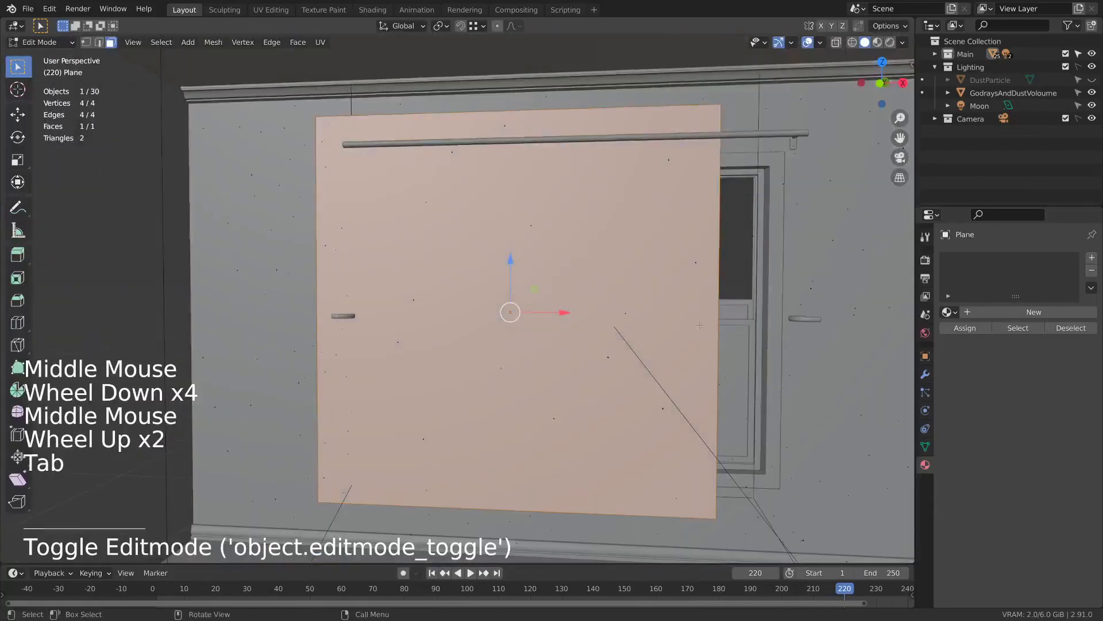
key("ctrl+z")
key("ctrl+z")
key("ctrl+z")
key("ctrl+z")
key("ctrl+z")
key("s")
key("x")
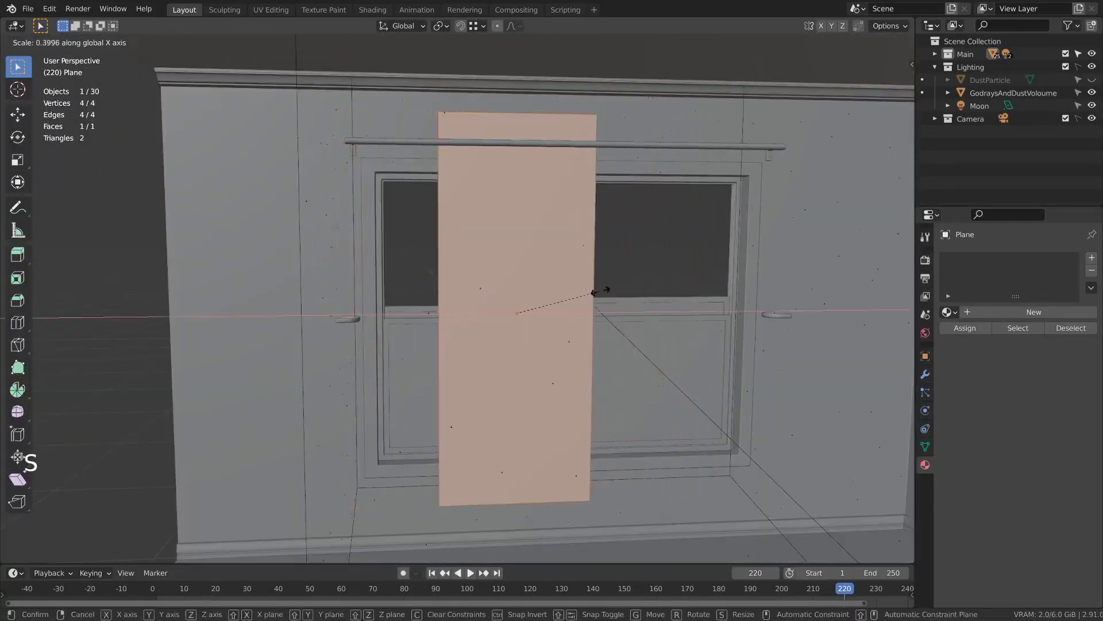
left_click(609, 291)
key("Tab")
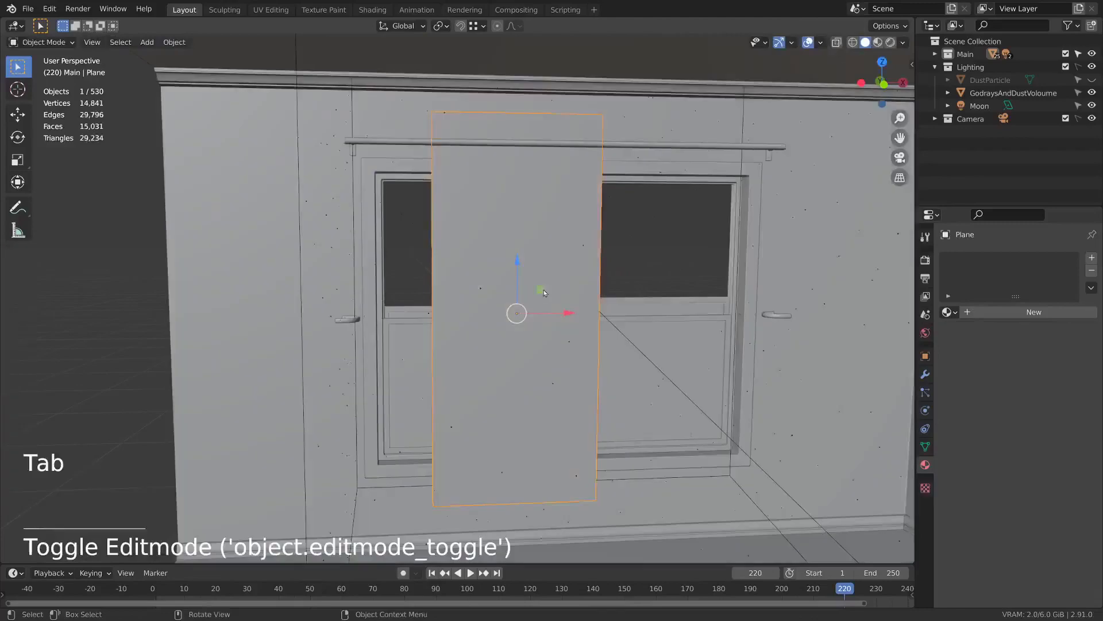
- Move the plane below the curtain rod over the window's right half and widen its mesh along X to span half the rod
left_click_drag(543, 289, 686, 319)
key("Tab")
key("s")
key("y")
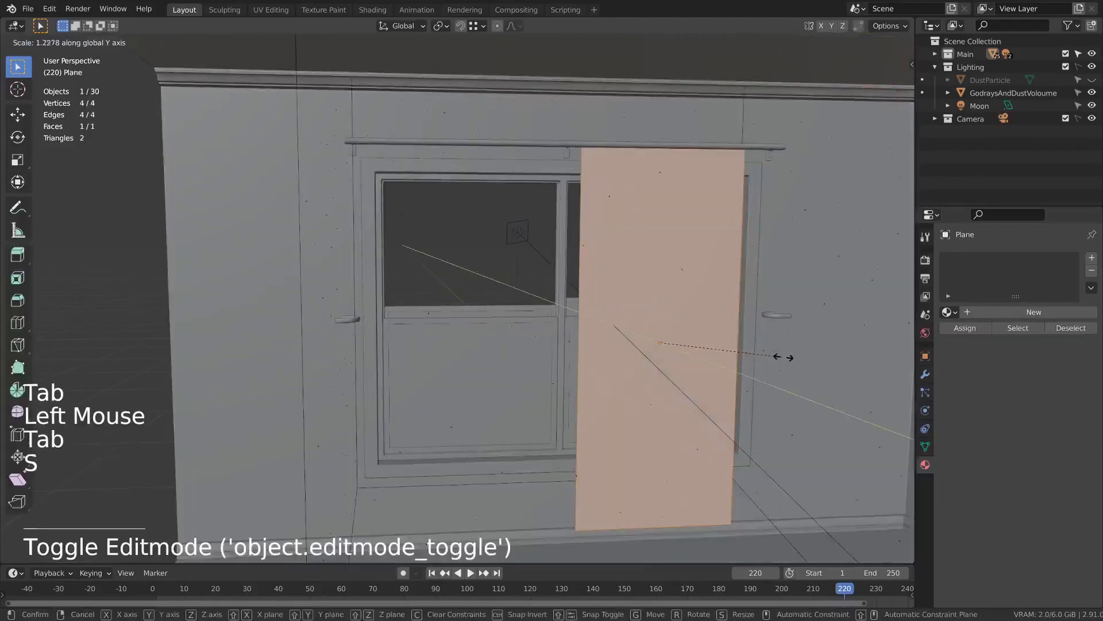
key("x")
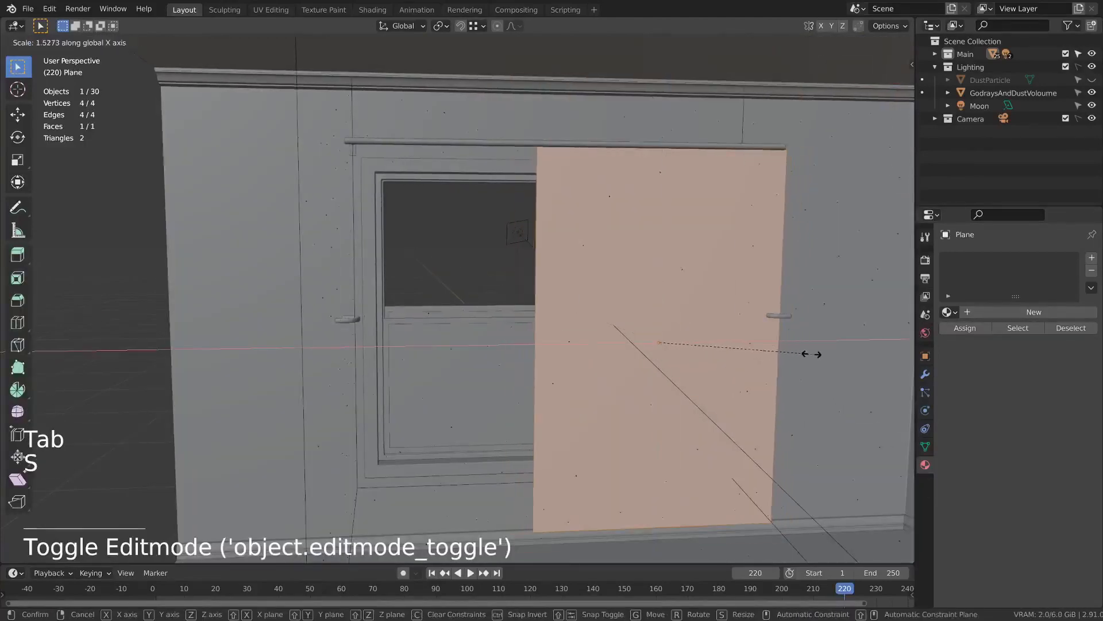
left_click(778, 347)
key("Tab")
left_click_drag(702, 348, 711, 342)
middle_click_drag(580, 360, 638, 322)
key("Tab")
key("Tab")
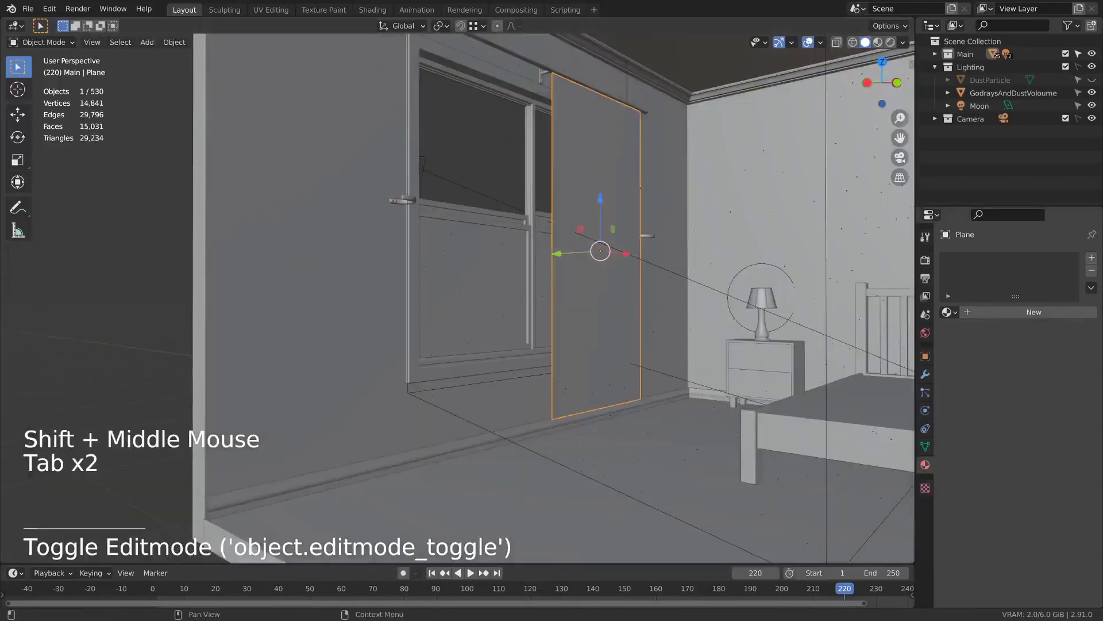
- Examine the curtain length reference images, comparing where the red, grey and cream curtains end relative to the floor and window sill
right_click_drag(1102, 568, 503, 342)
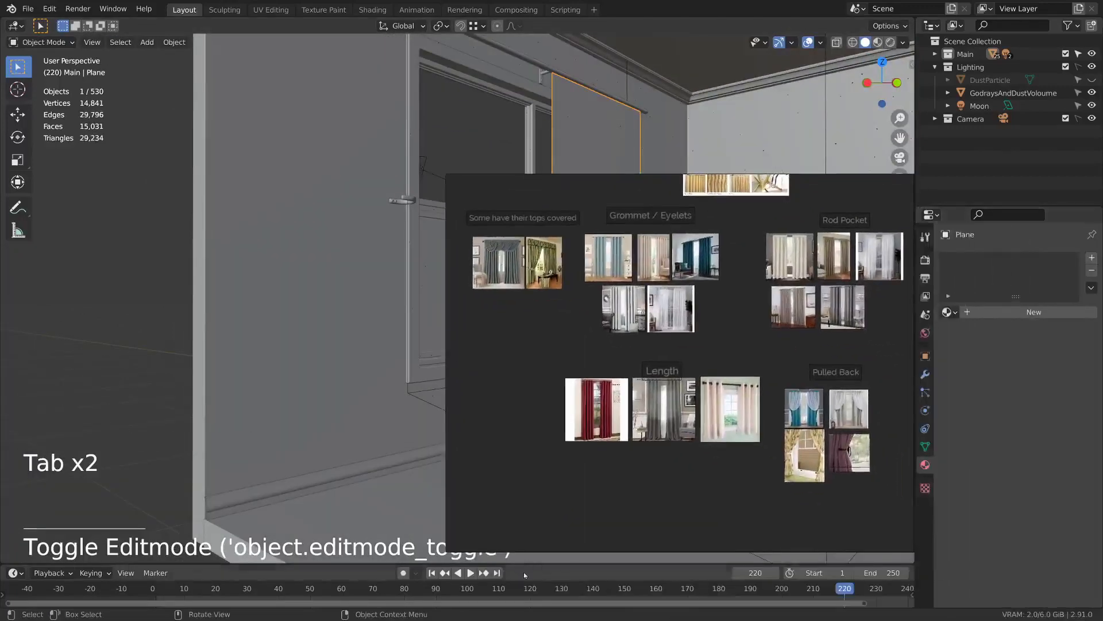
scroll(621, 448, "up", 4)
scroll(714, 442, "up", 6)
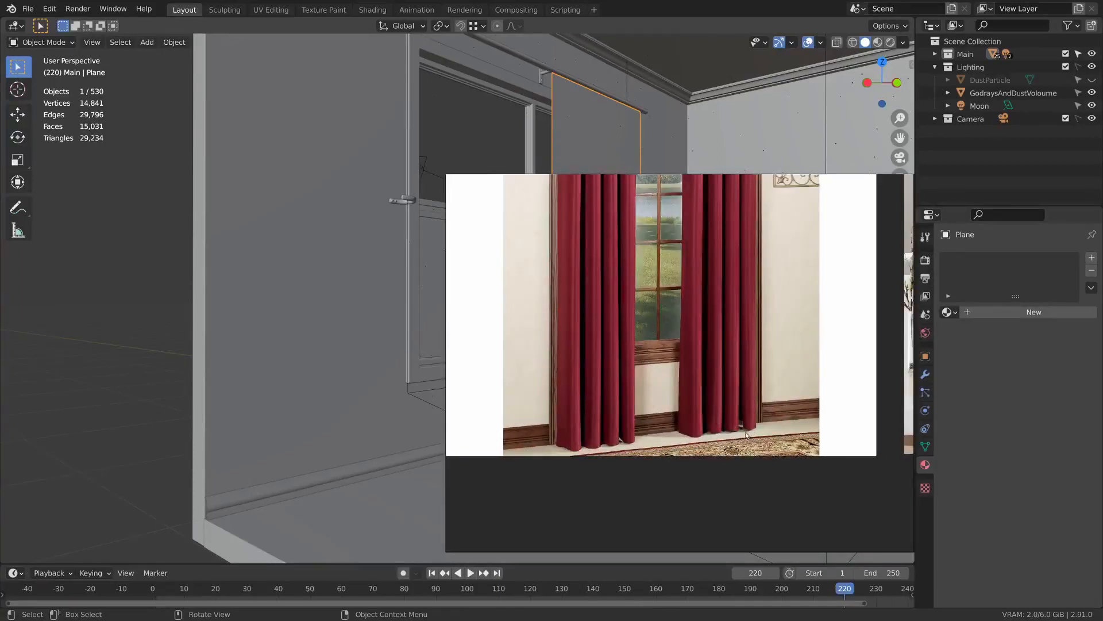
scroll(745, 431, "down", 5)
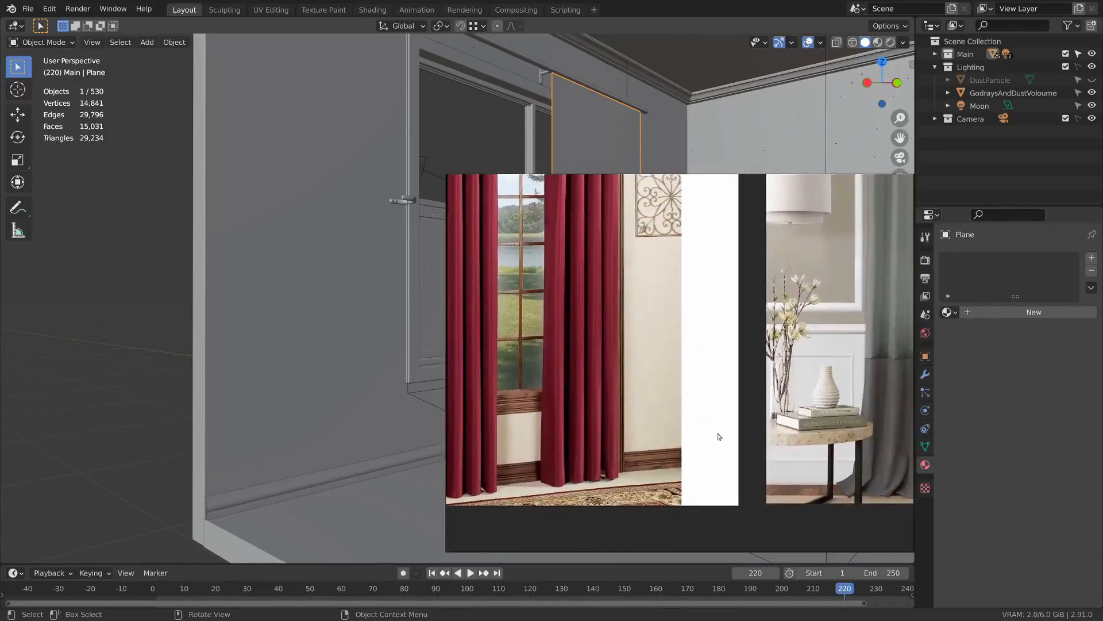
scroll(741, 425, "up", 5)
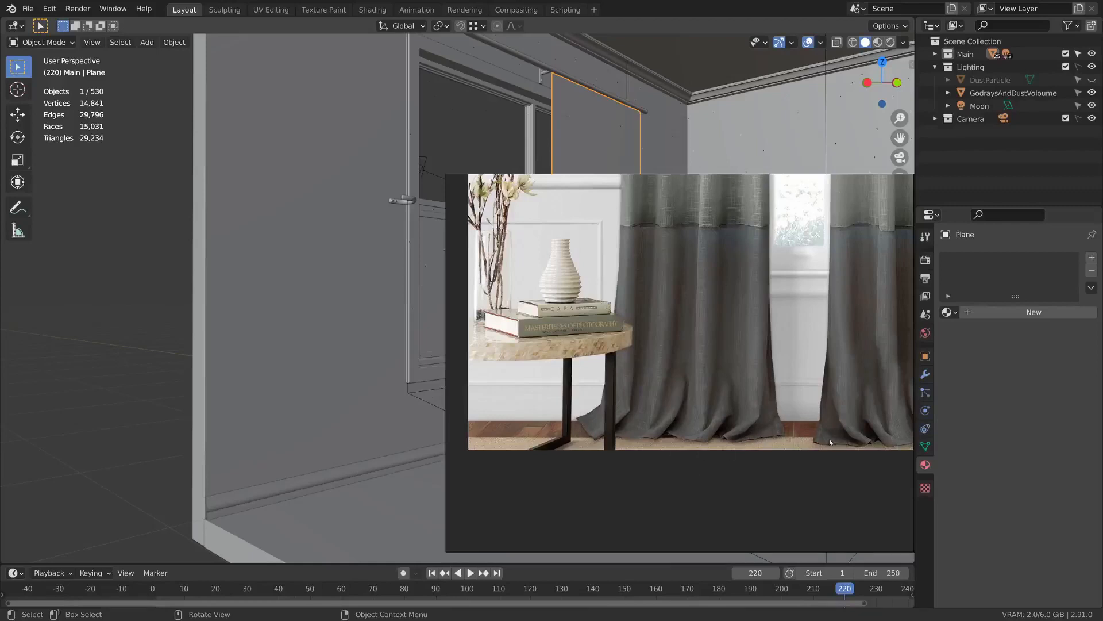
middle_click_drag(829, 439, 691, 474)
scroll(701, 468, "down", 3)
middle_click_drag(839, 454, 585, 446)
scroll(805, 472, "up", 2)
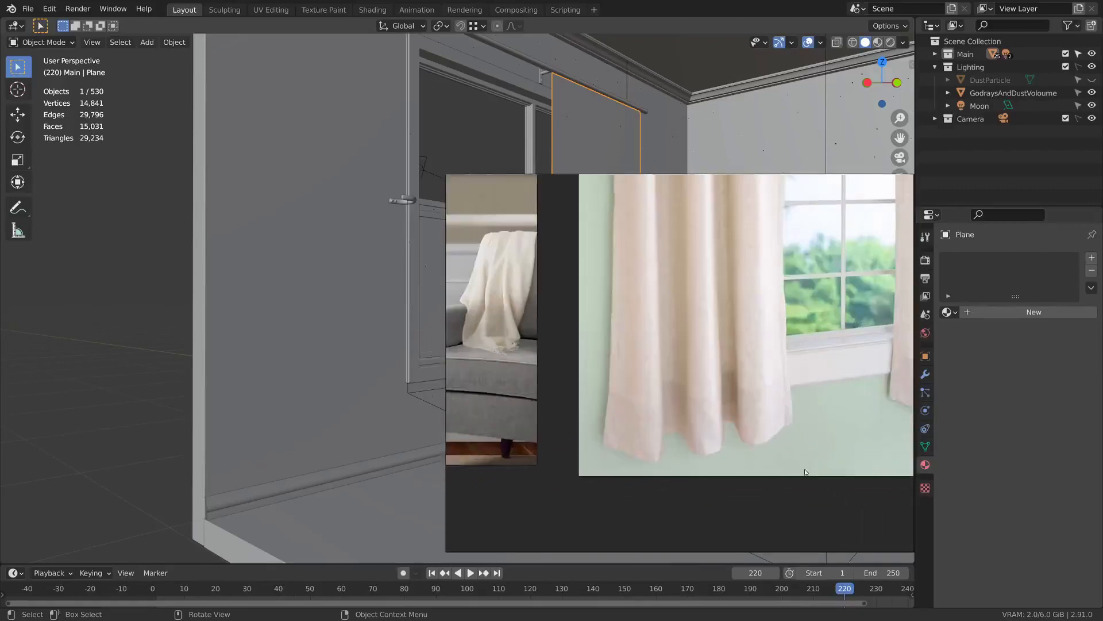
middle_click_drag(805, 472, 685, 507)
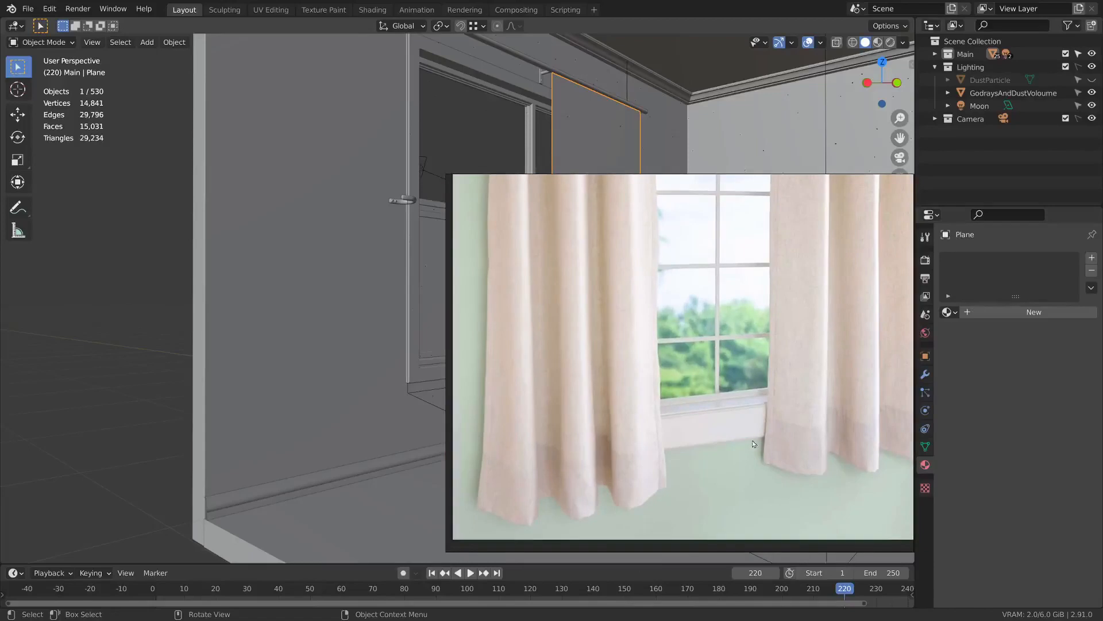
scroll(790, 460, "down", 3)
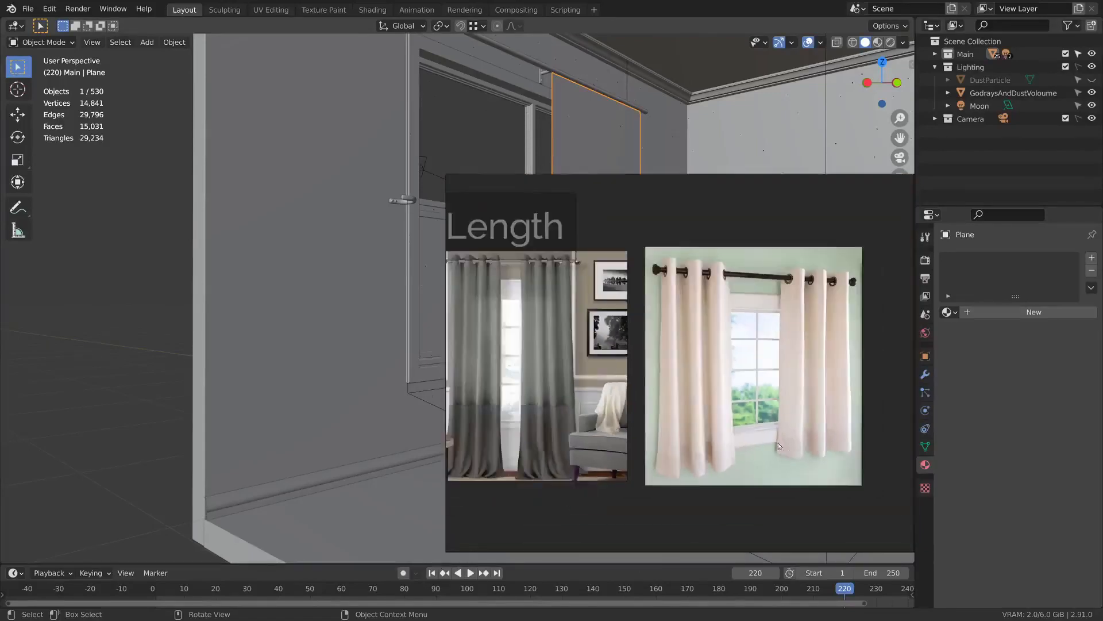
key("ctrl+m")
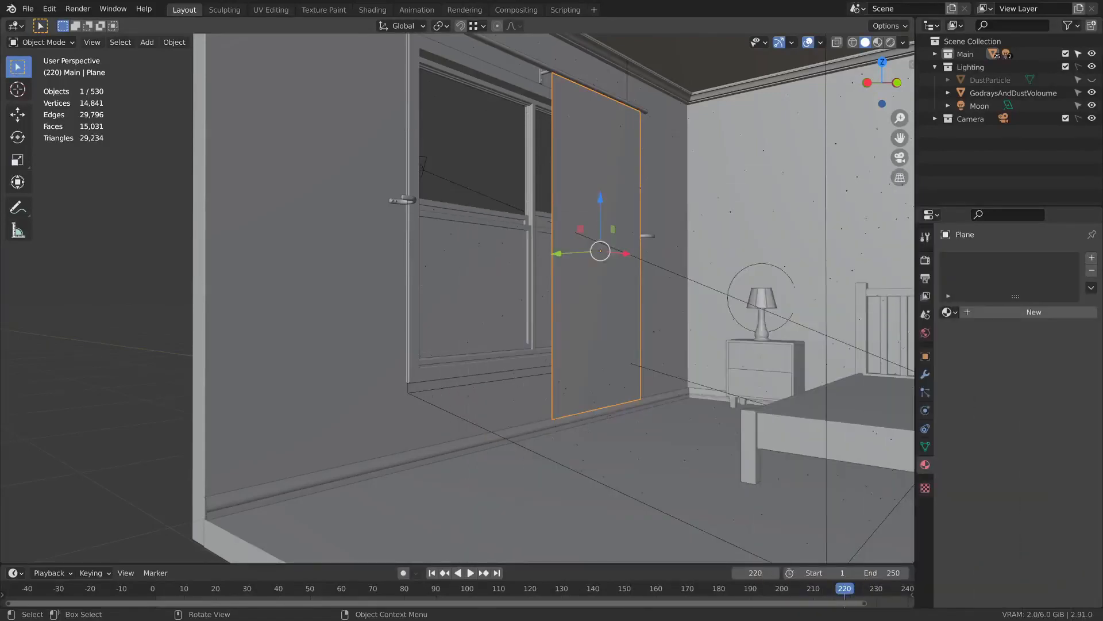
- Lower the bottom edge of the curtain plane by about 0.07 m along Z
middle_click_drag(619, 451, 552, 451)
scroll(551, 451, "up", 2)
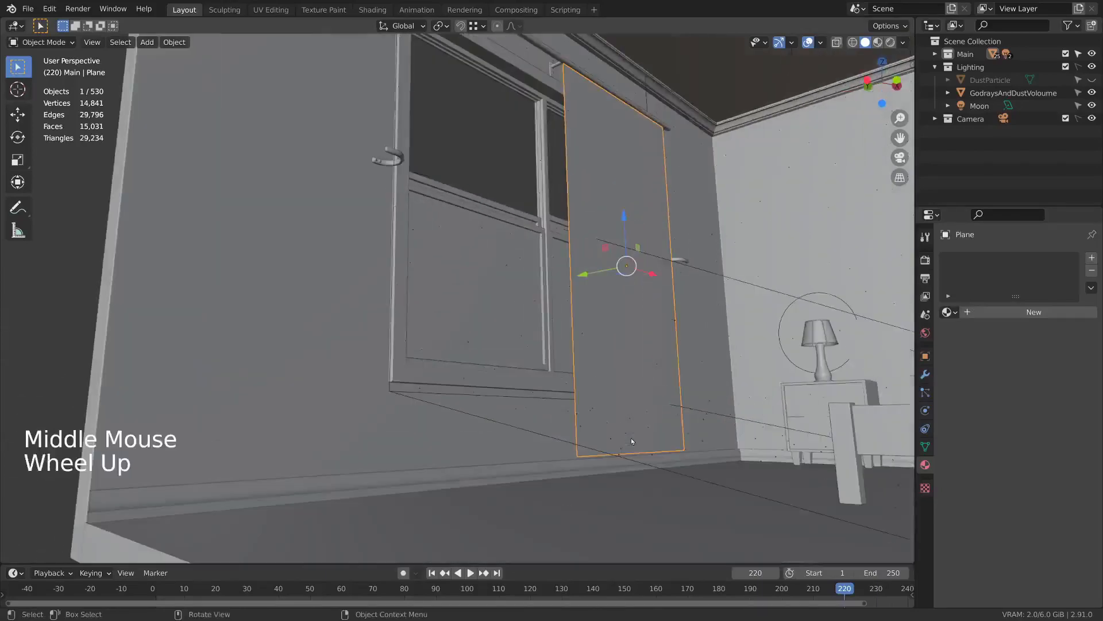
key("Tab")
left_click(639, 414)
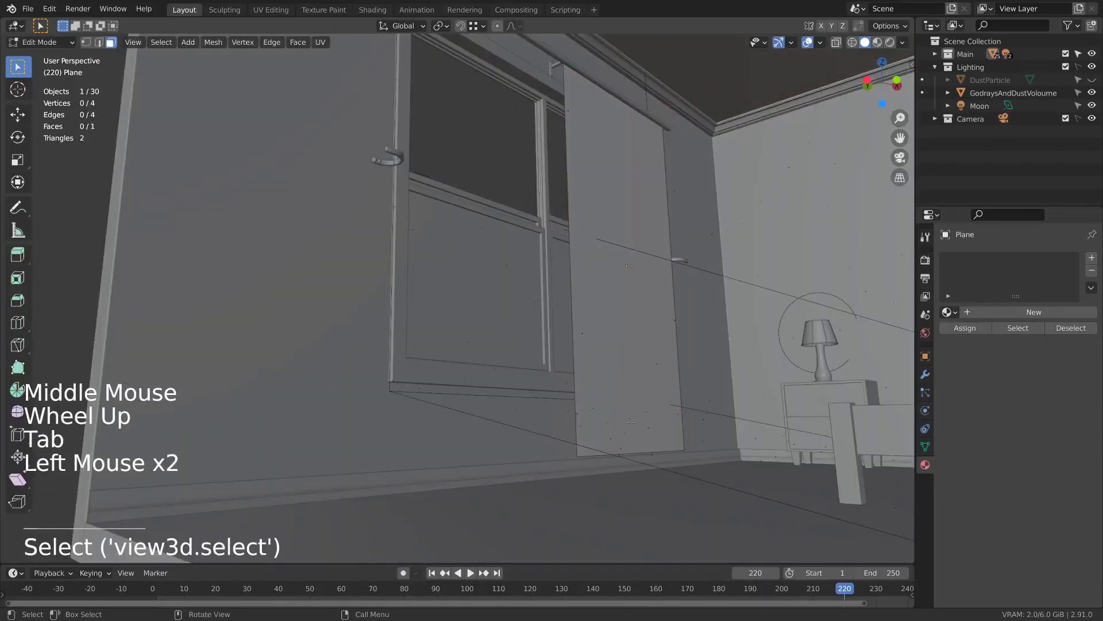
key("2")
left_click(625, 451)
left_click_drag(635, 403, 634, 420)
- Subdivide the curtain plane into a grid with 23 vertical and 37 horizontal loop cuts
mouse_move(635, 420)
middle_mouse_down()
mouse_move(598, 417)
mouse_move(633, 405)
middle_mouse_up()
scroll(597, 416, "down", 2)
scroll(626, 409, "down", 2)
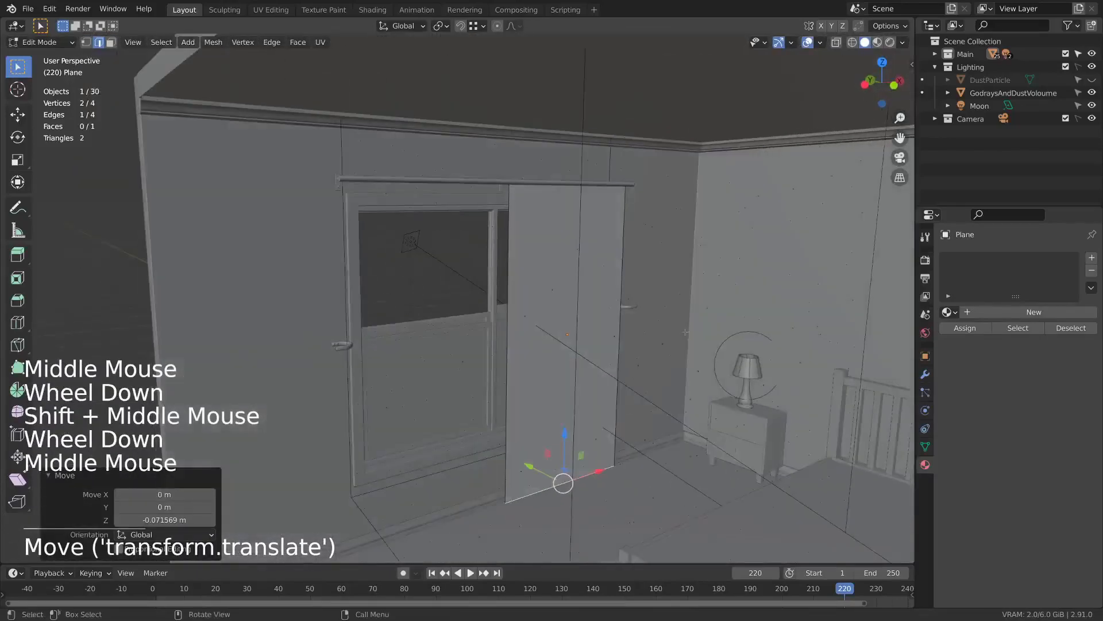
middle_click_drag(680, 332, 619, 346)
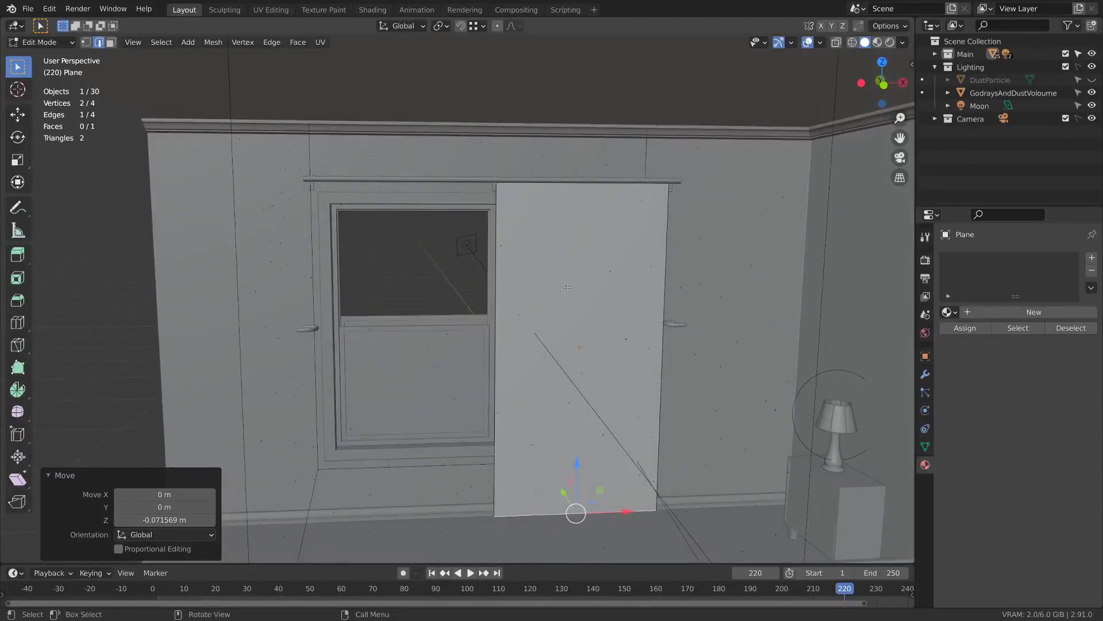
key("ctrl+r")
scroll(576, 185, "up", 20)
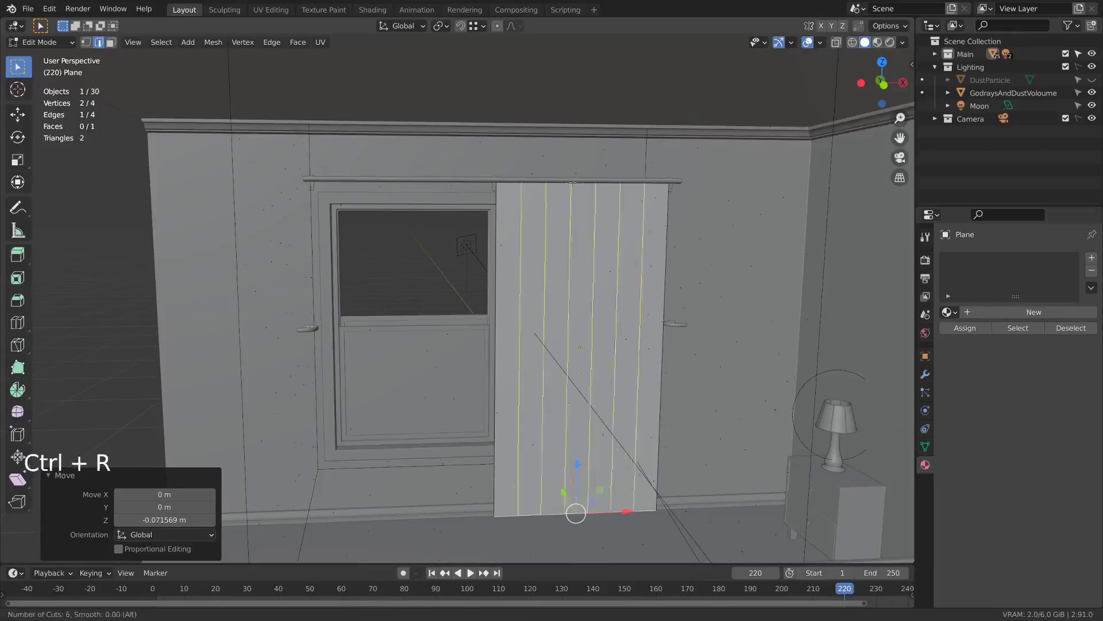
left_click(573, 182)
key("ctrl+r")
scroll(607, 354, "up", 20)
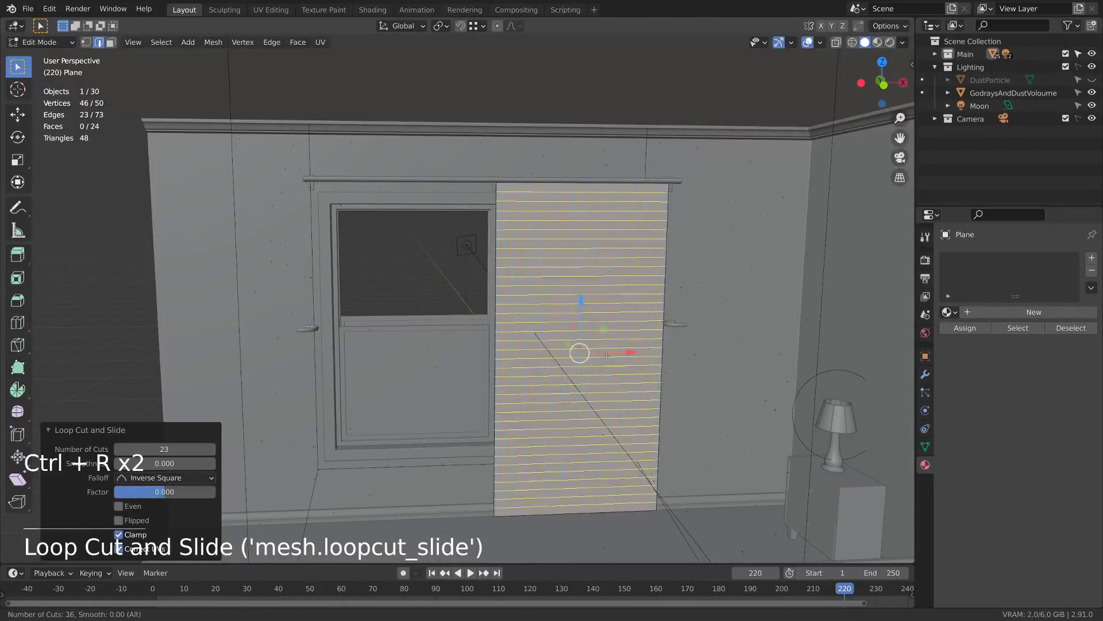
left_click(606, 355)
- Select only the curtain's top edge loop and assign it to a new vertex group
key("a")
middle_click_drag(606, 355, 542, 182)
key("2")
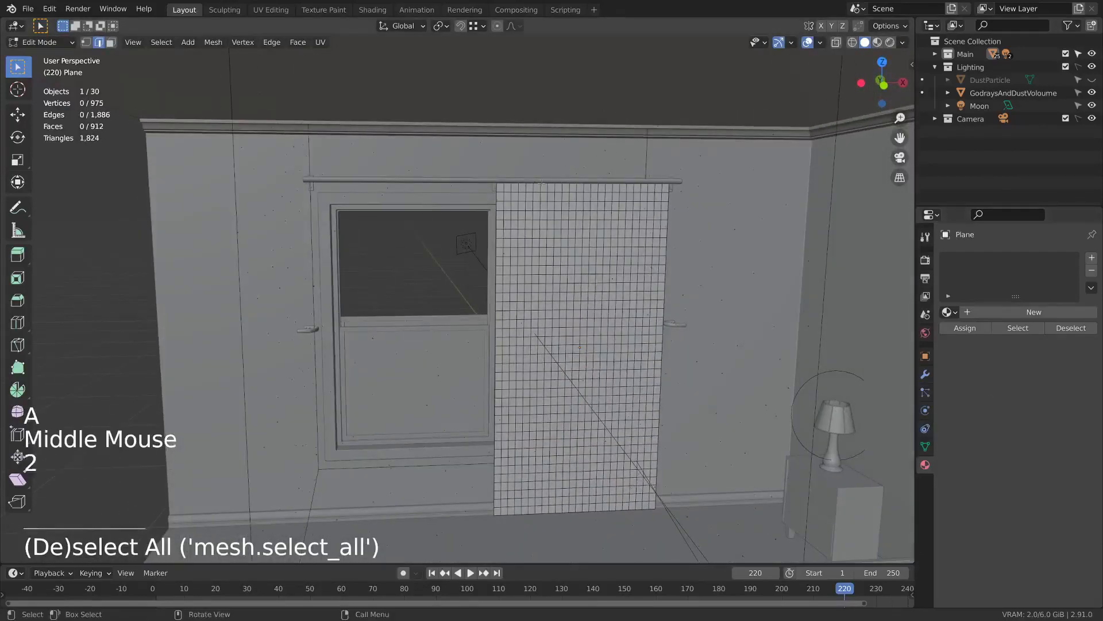
left_click(542, 183, "alt")
scroll(632, 182, "up", 2)
key("z")
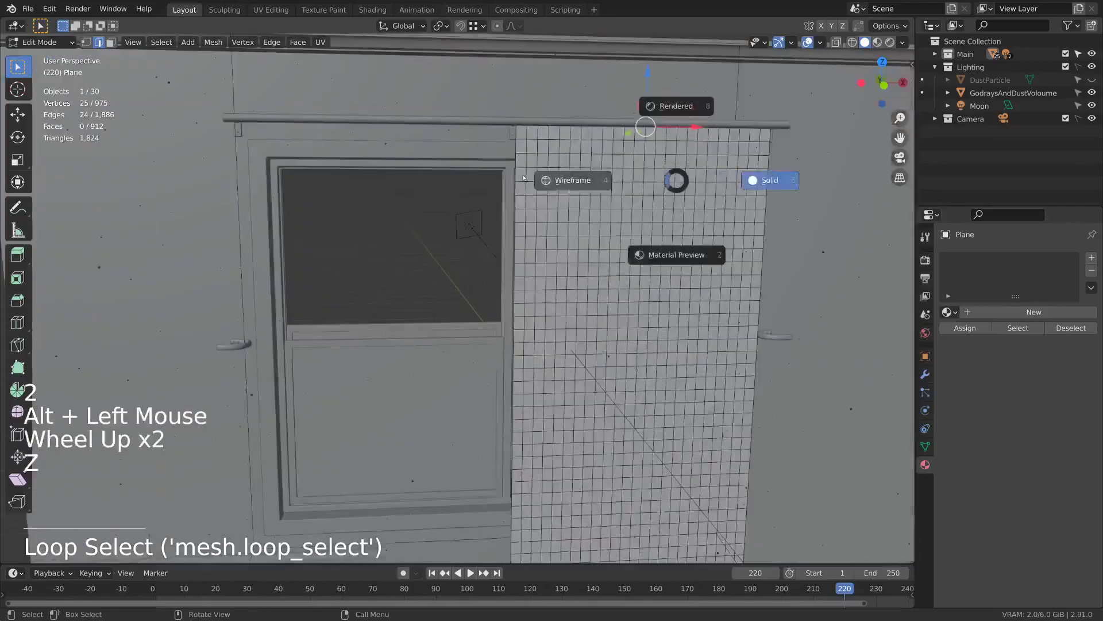
middle_click_drag(677, 180, 667, 188, "shift")
key("ctrl+g")
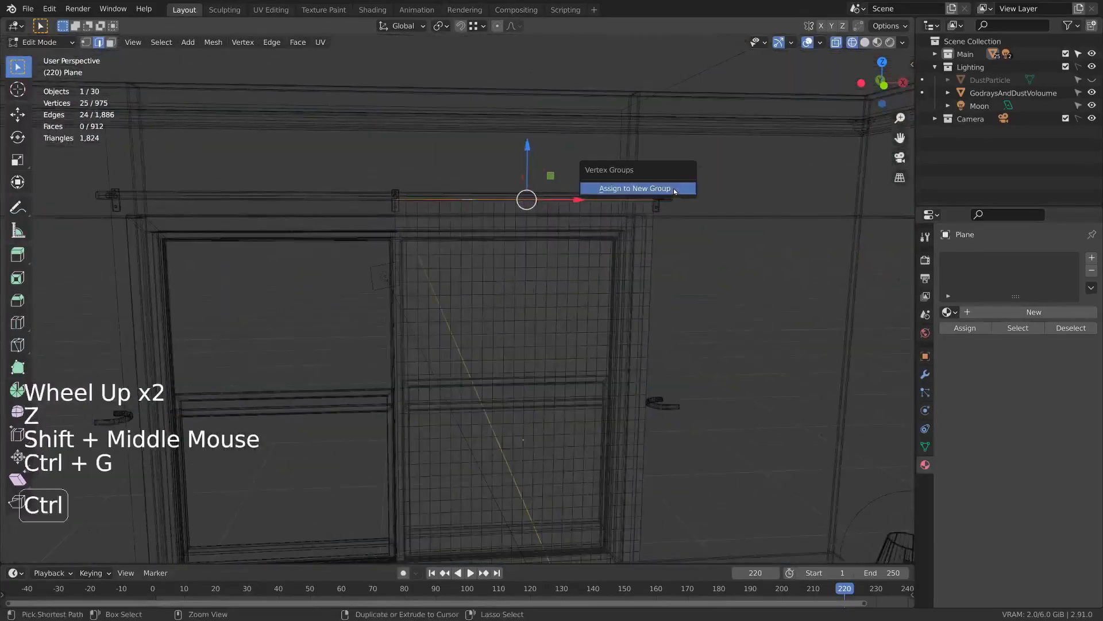
left_click(673, 188)
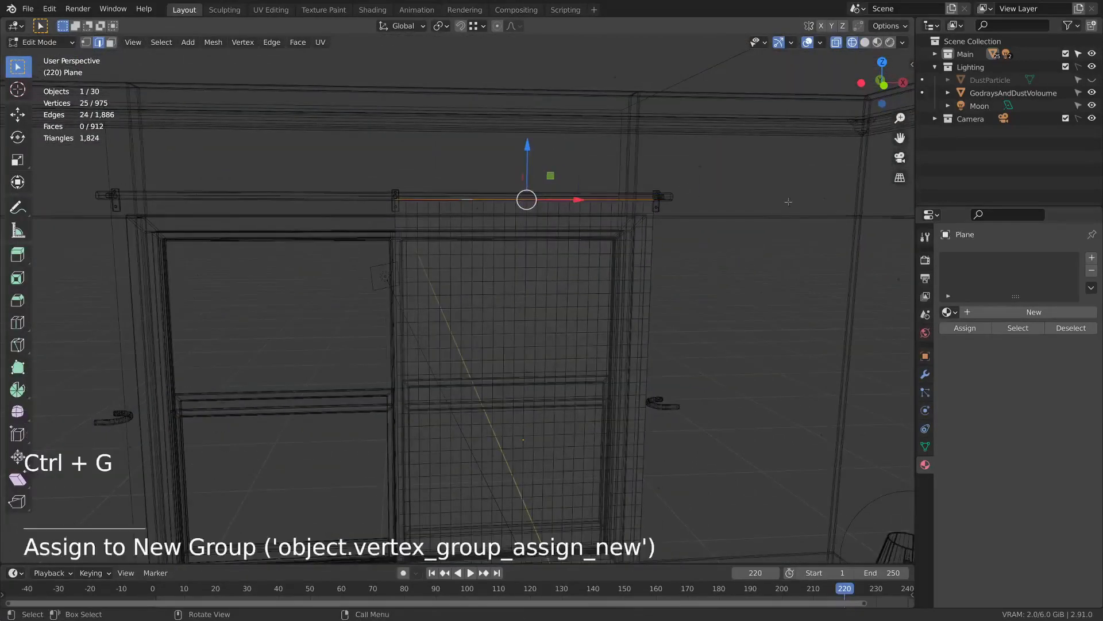
- Add a Cloth modifier to the curtain plane and choose Group as the pin group in its Shape settings
left_click(925, 374)
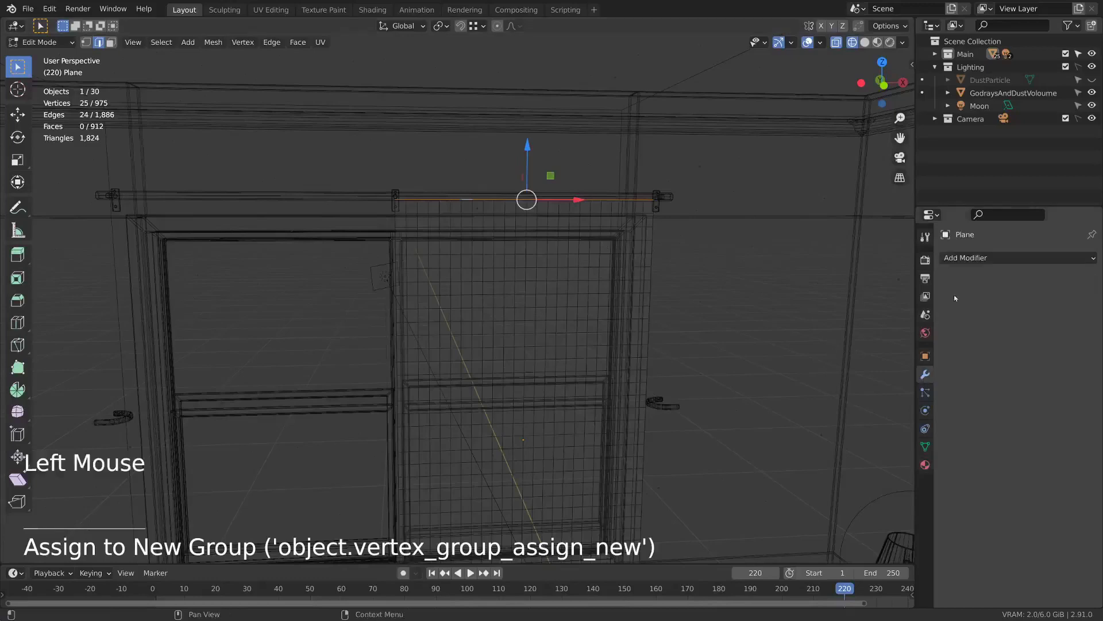
left_click(993, 259)
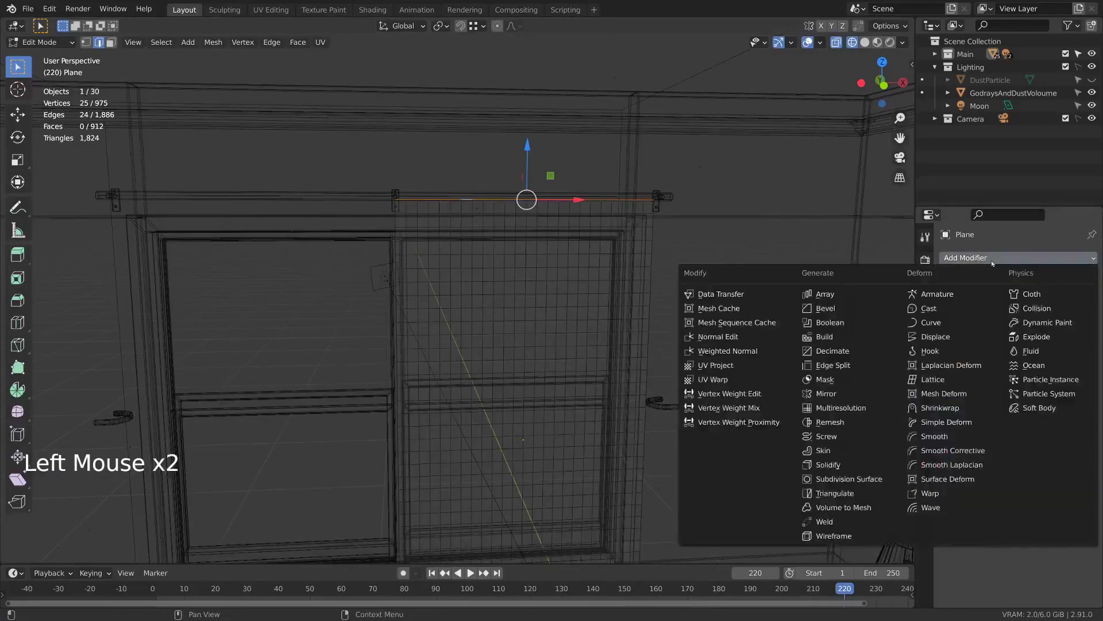
left_click(1032, 293)
left_click(1073, 280)
middle_click_drag(1038, 549, 978, 536)
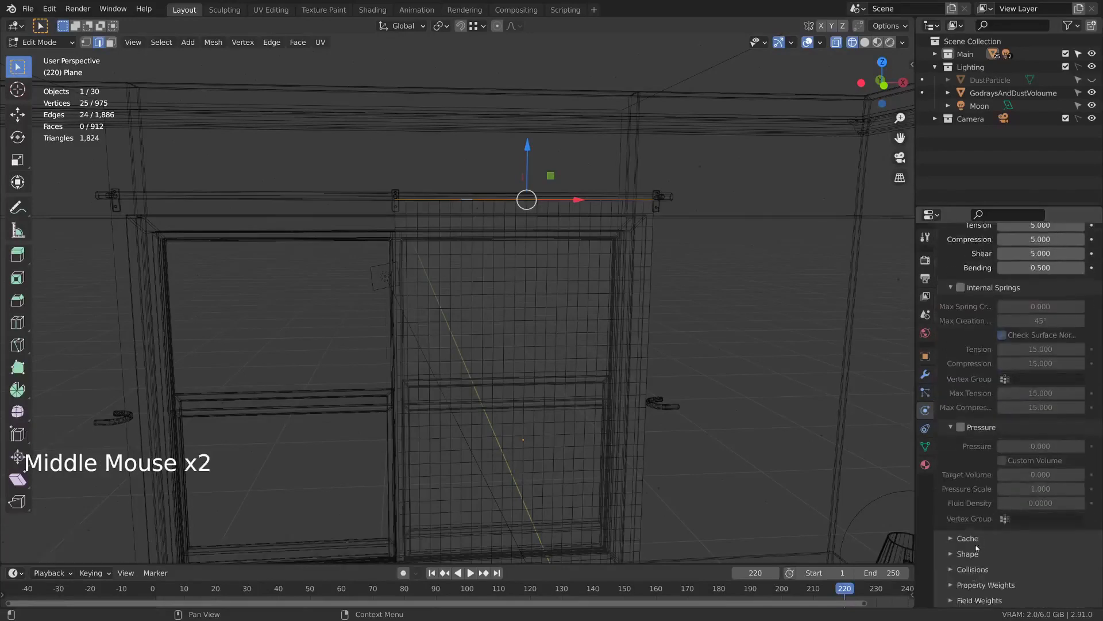
left_click(965, 553)
left_click(1036, 573)
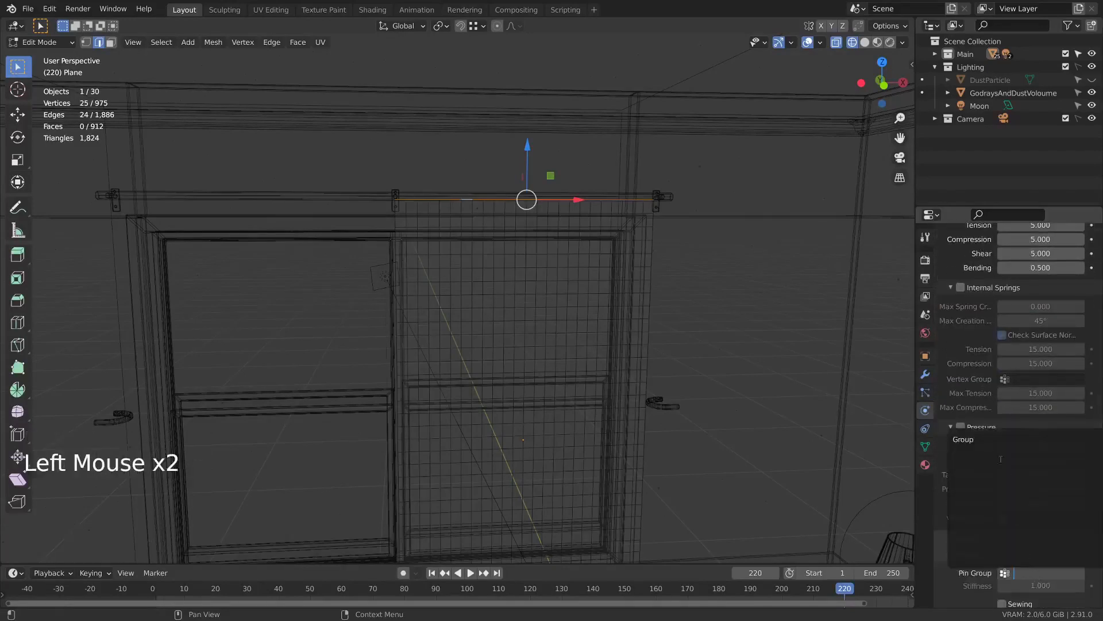
left_click(1022, 441)
key("Tab")
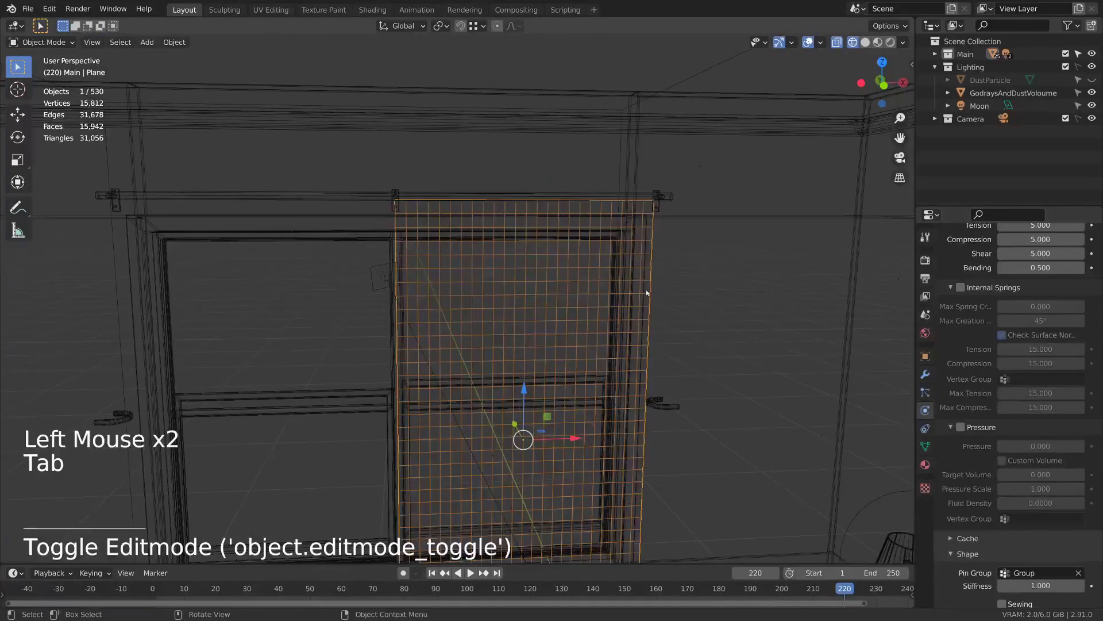
- Test-play the pinned cloth simulation briefly and show the viewport in Solid shading at frame 200
key("space")
key("space")
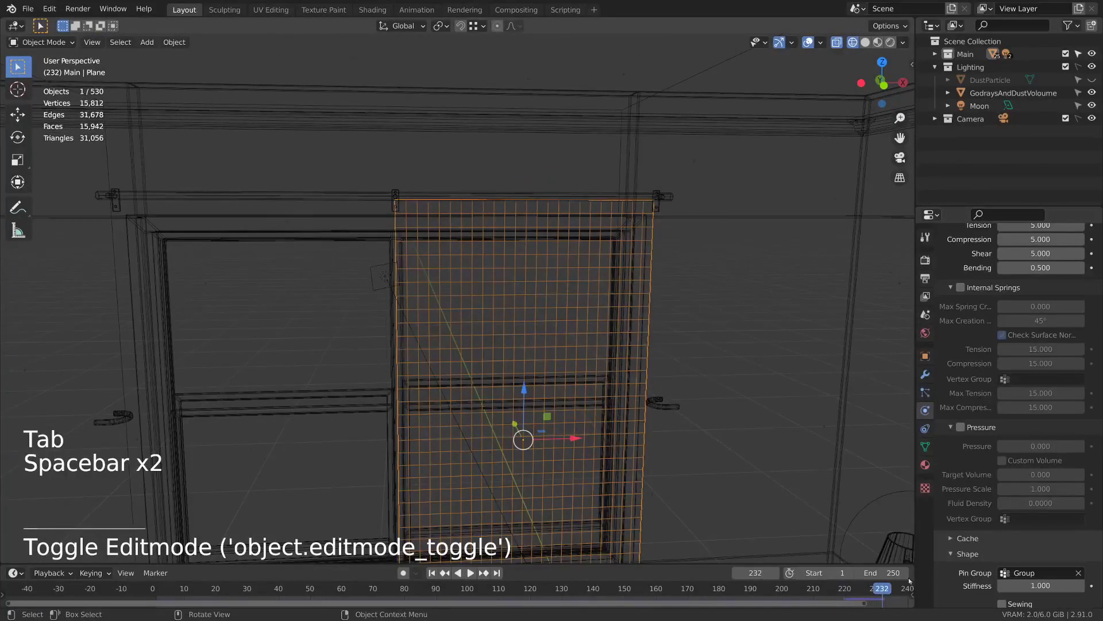
left_click(782, 588)
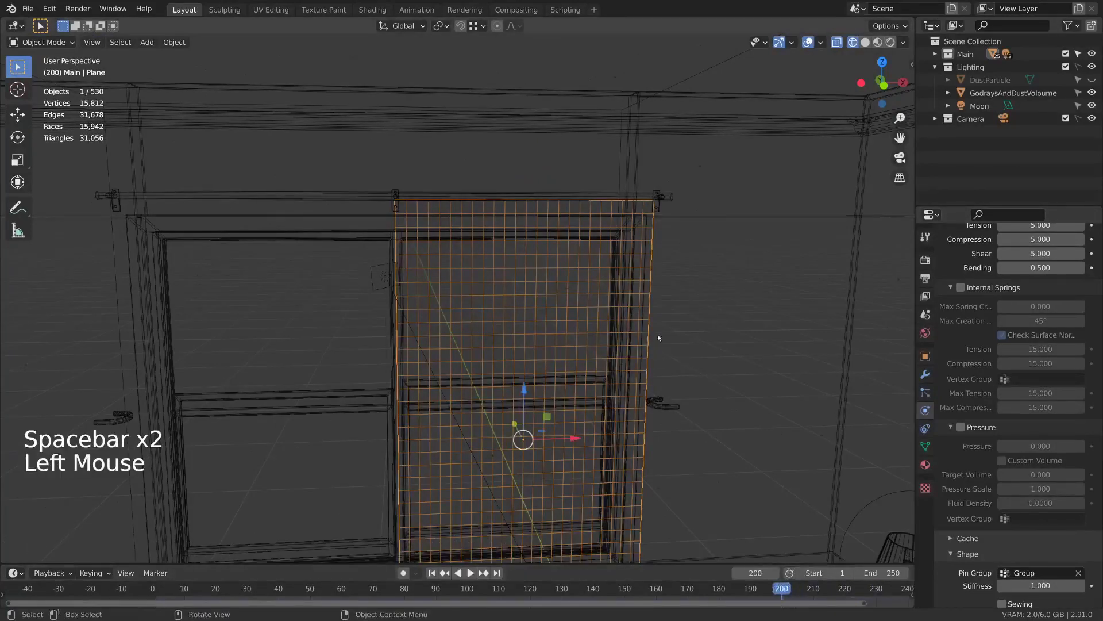
key("z")
middle_click_drag(657, 333, 707, 345)
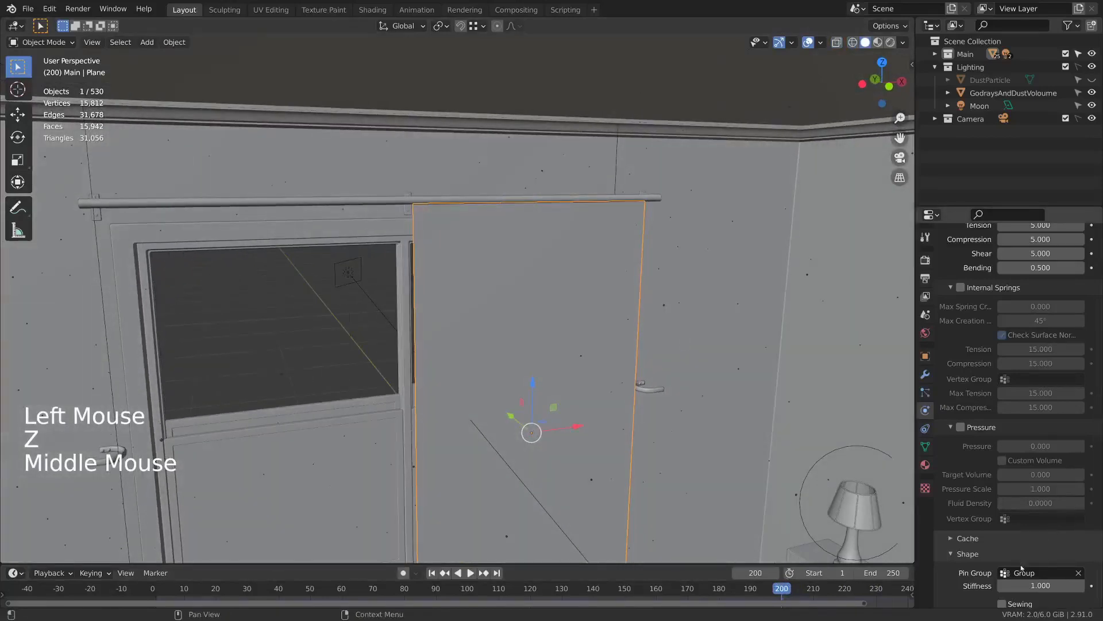
- Clear the cloth's pin group and, after a brief test playback, set the timeline back to frame 0
left_click(1078, 573)
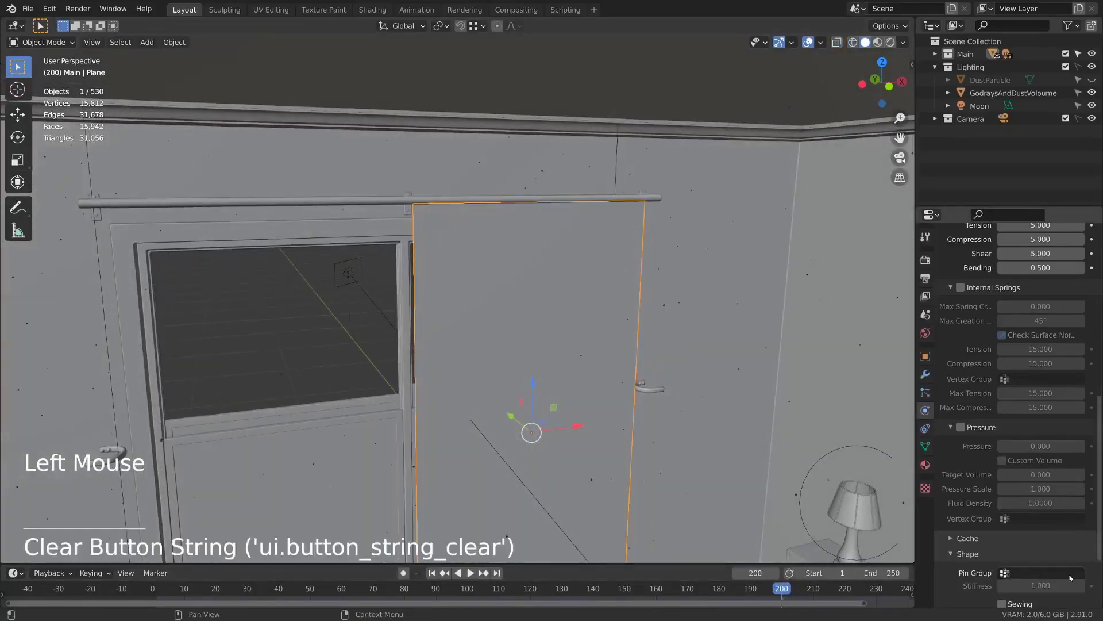
key("space")
key("space")
left_click_drag(793, 586, 128, 573)
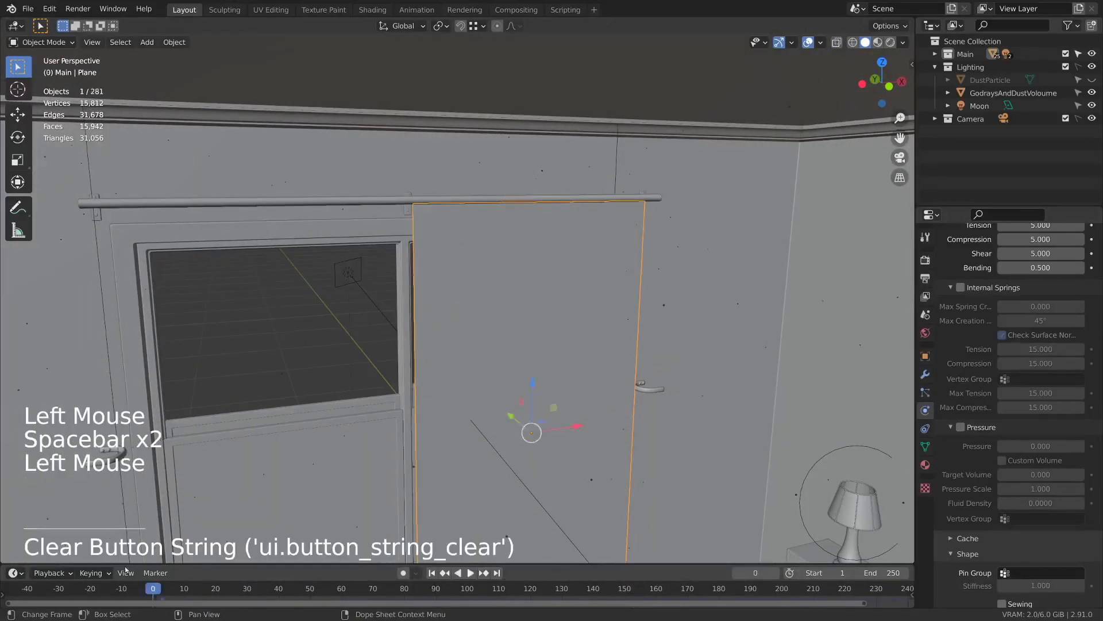
- Test-play the cloth without a pin group, return to frame 0 and restore Group as the pin group
key("space")
key("space")
key("space")
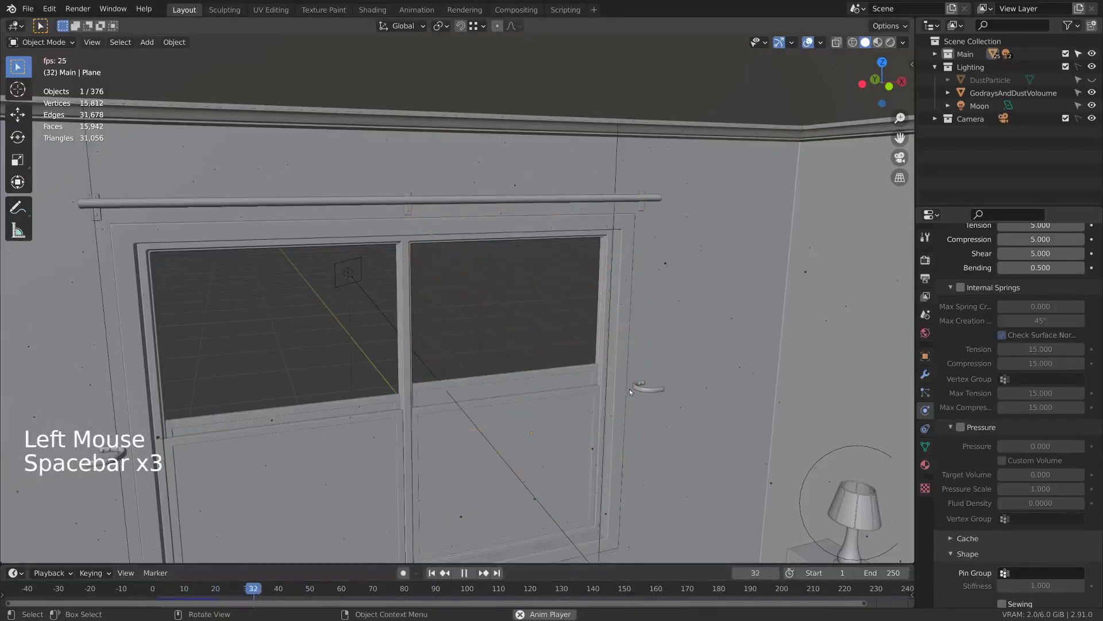
key("space")
scroll(559, 432, "down", 4)
middle_click_drag(558, 432, 494, 437, "shift")
left_click_drag(297, 596, 153, 589)
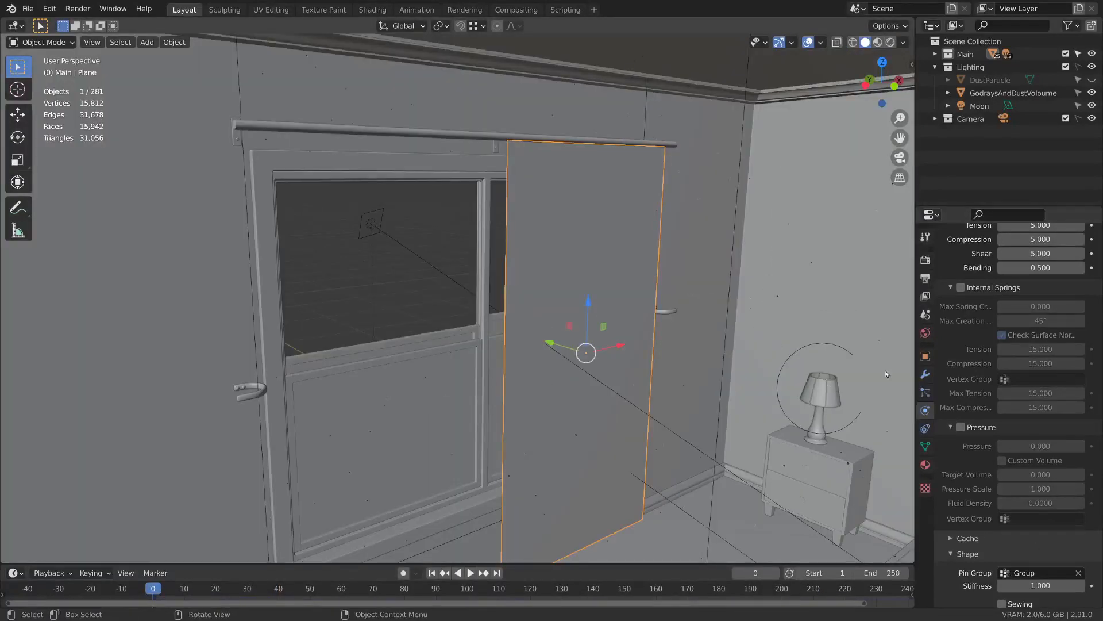
- Play the simulation with the top edge pinned to check that the curtain stays hanging, stopping at frame 52
left_click(925, 374)
key("space")
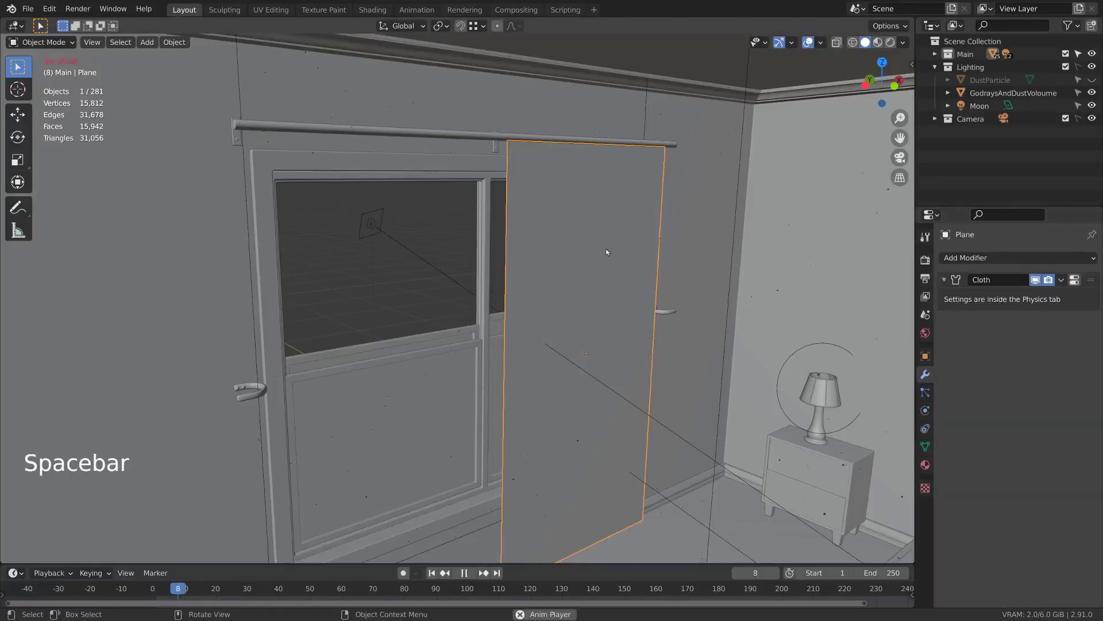
mouse_move(649, 317)
middle_mouse_down()
mouse_move(637, 313)
mouse_move(647, 310)
middle_mouse_up()
scroll(638, 314, "down", 2)
key("space")
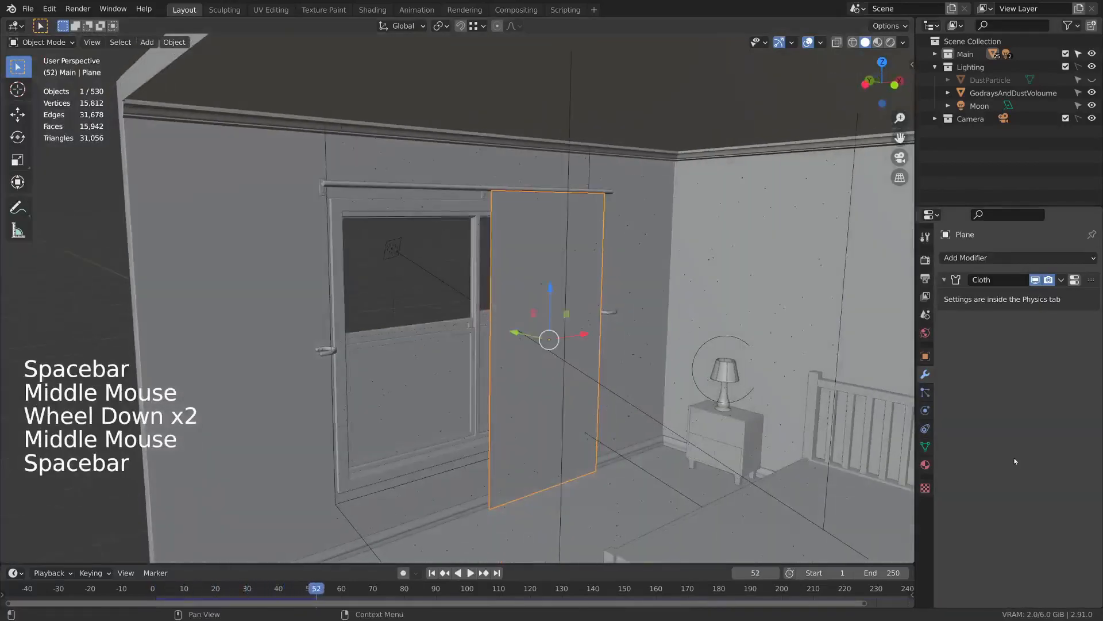
- Return the timeline to frame 0 and add a Basis shape key and a second shape key to the curtain
left_click(924, 447)
left_click_drag(308, 592, 152, 591)
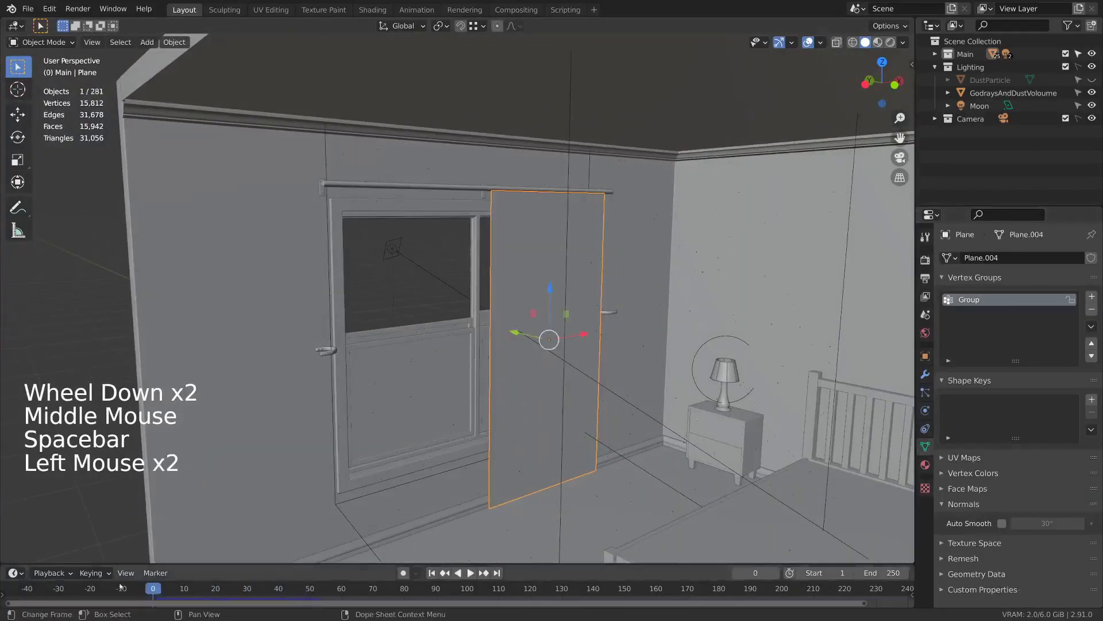
left_click(1091, 400)
left_click(1091, 400)
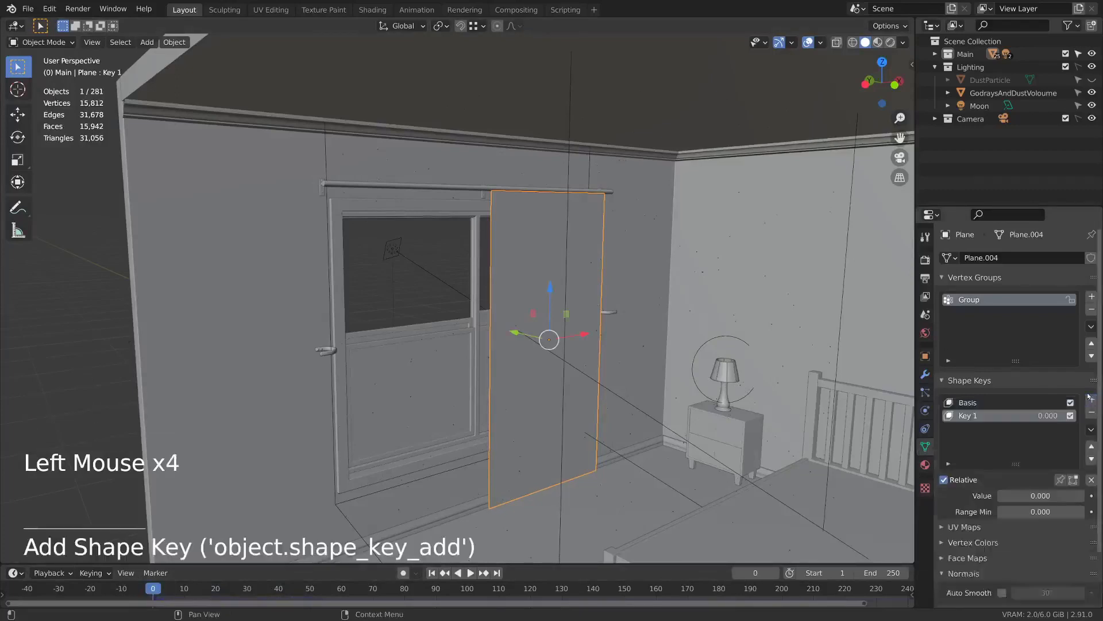
left_click(1003, 404)
left_click(981, 416)
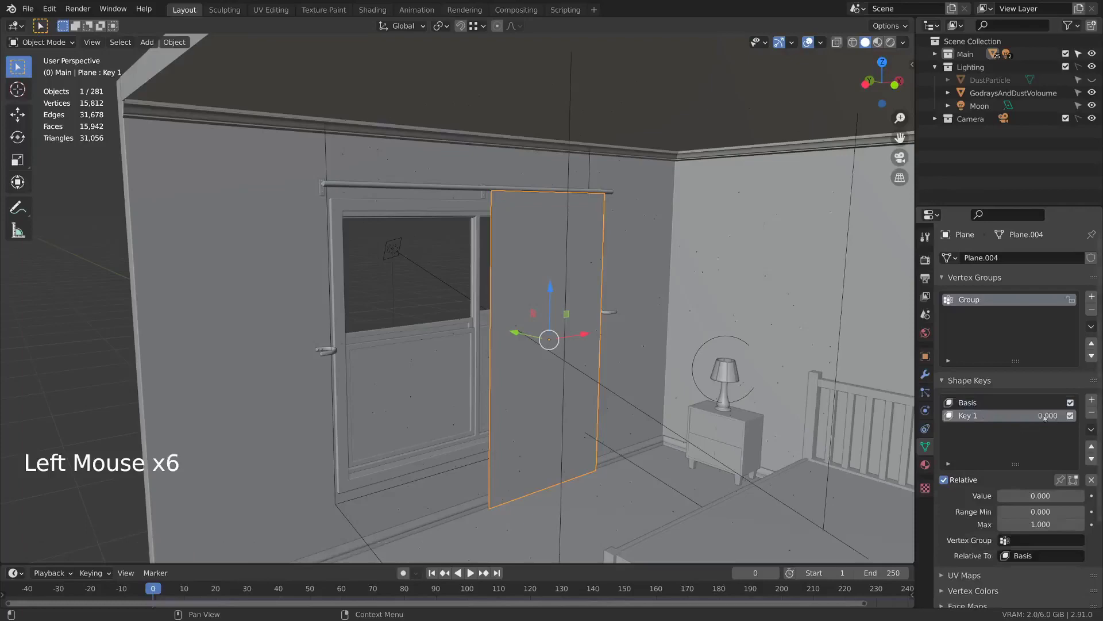
- In the second shape key, scale the whole curtain mesh along X to about 0.6 and shift it about 0.218 m along X
middle_click_drag(663, 314, 594, 305)
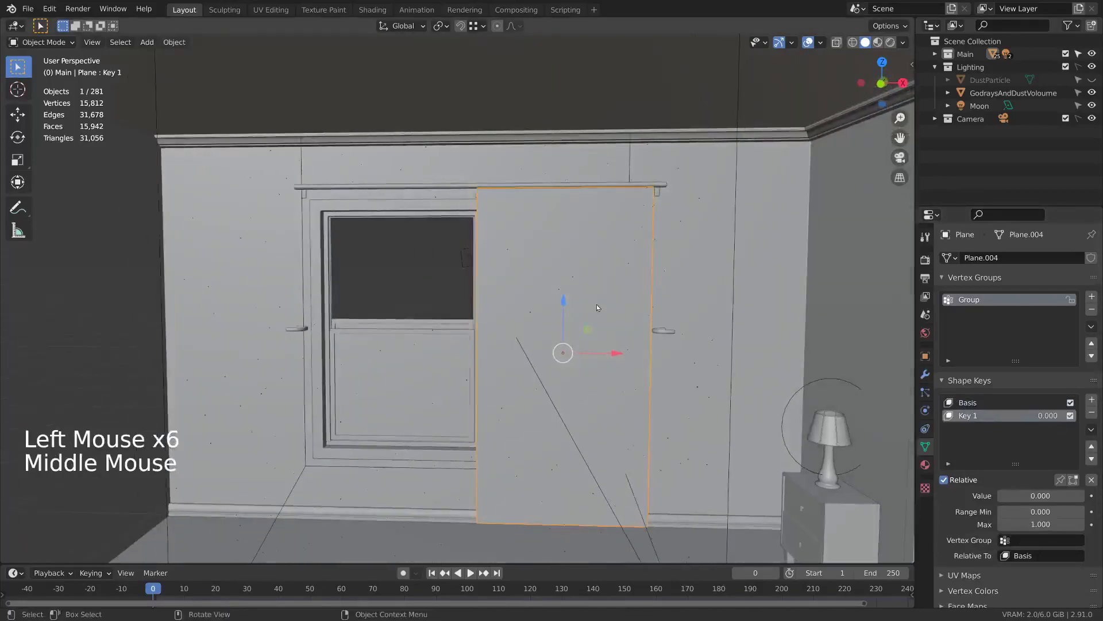
key("Tab")
key("a")
key("a")
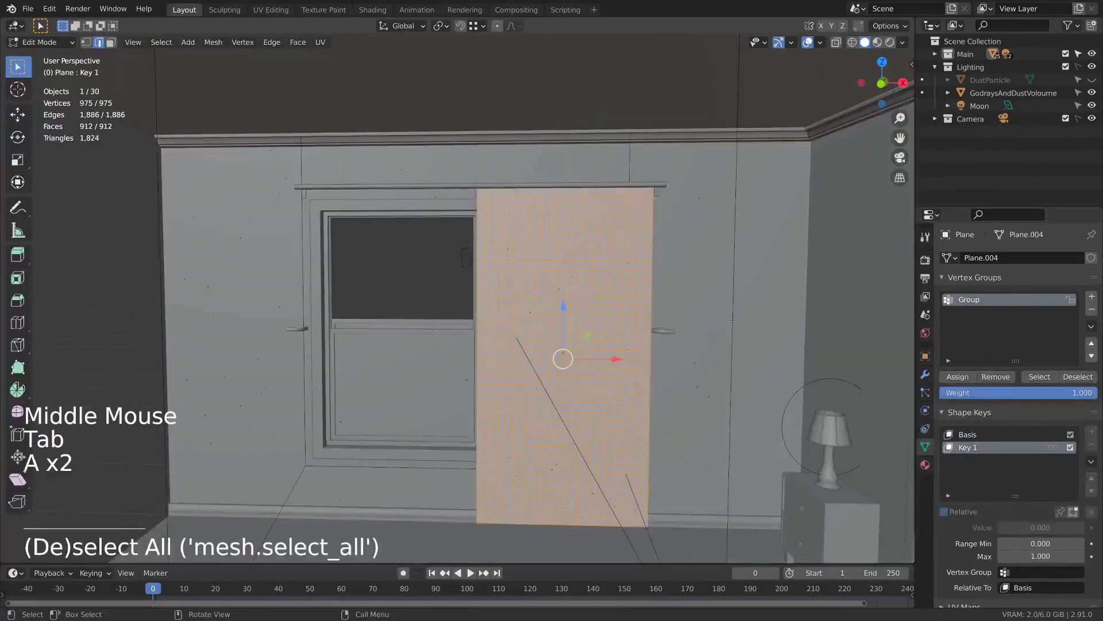
key("s")
key("x")
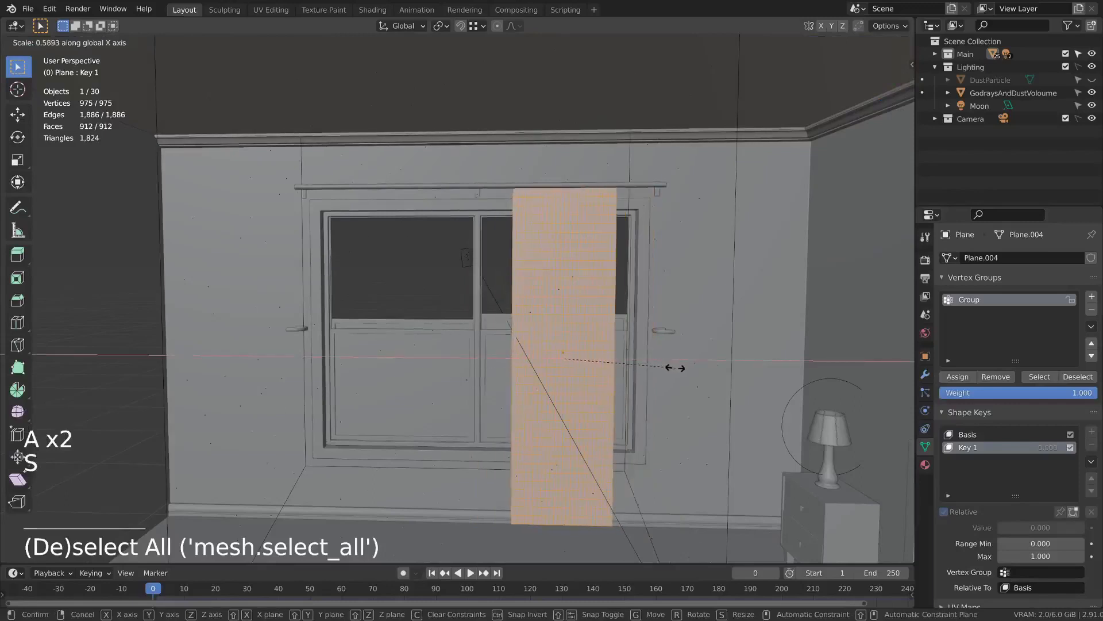
left_click(677, 368)
left_click_drag(615, 358, 655, 359)
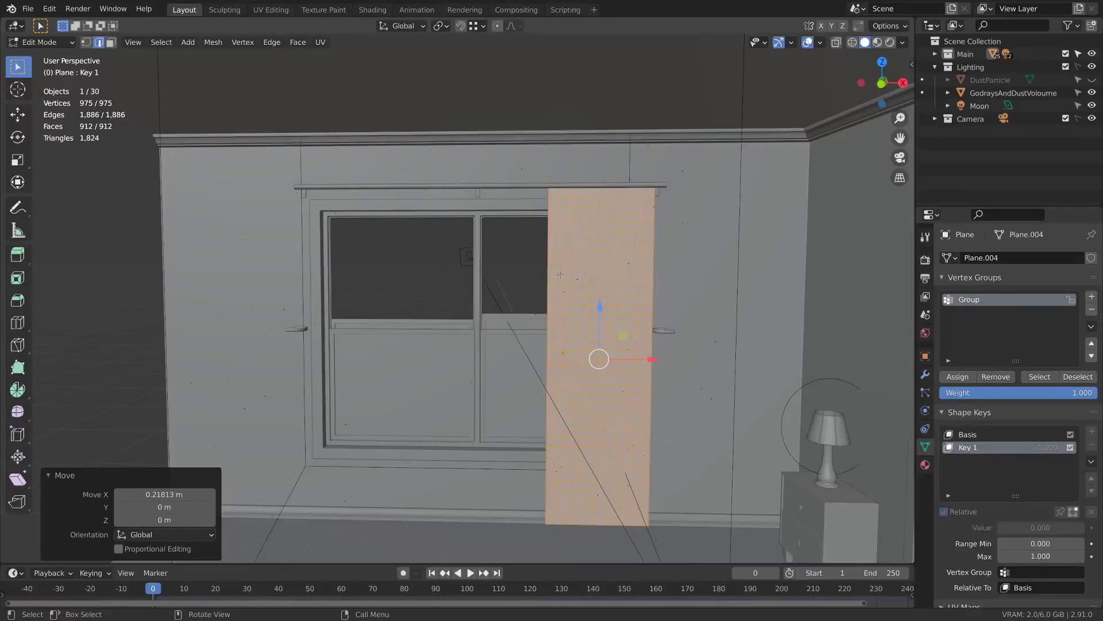
key("Tab")
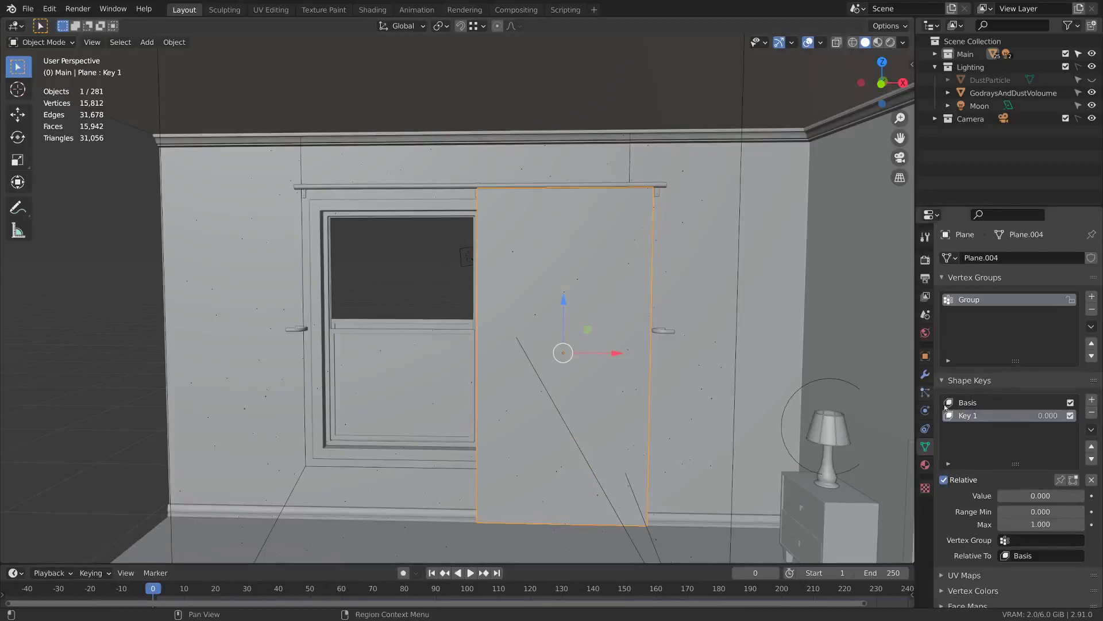
- Keyframe the Key 1 shape key's value at 0 on frame 0 and at 1.000 on frame 20
key("i")
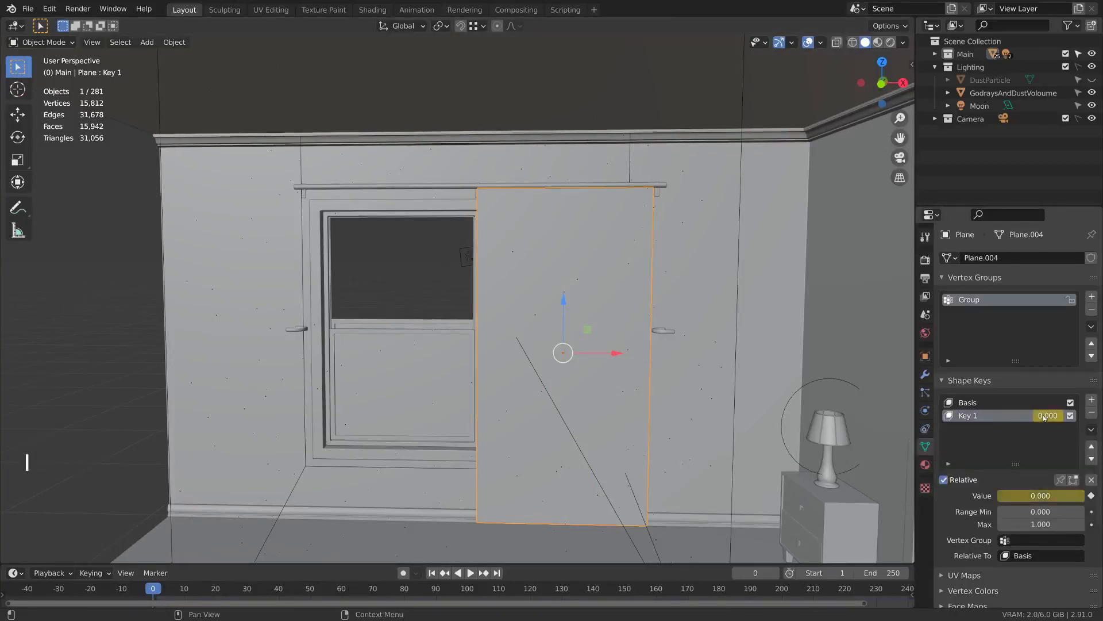
left_click(214, 591)
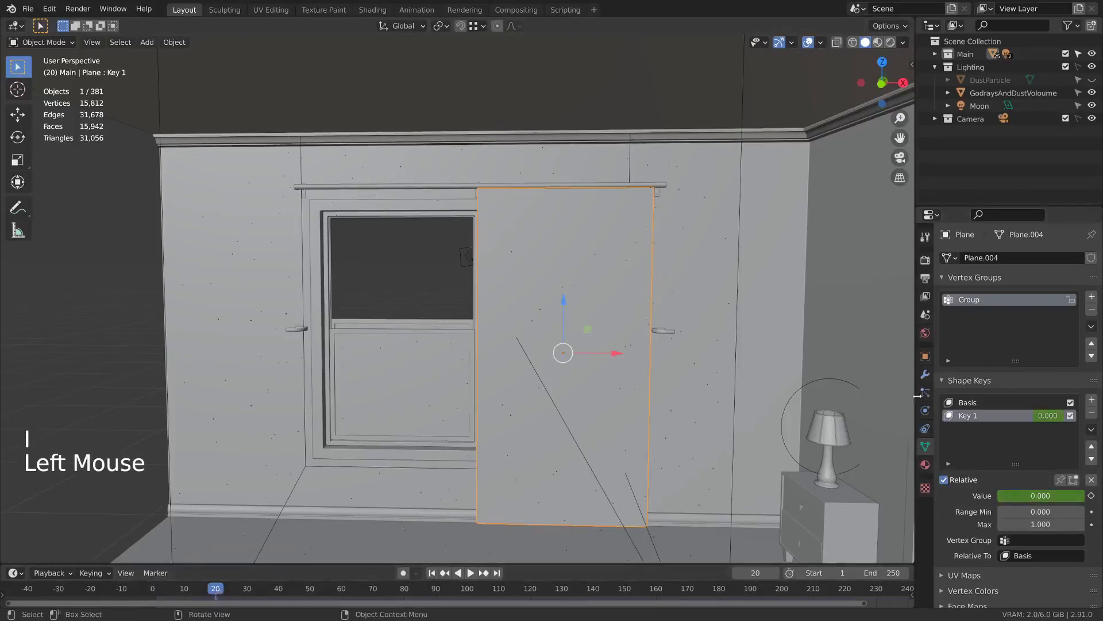
key("i")
left_click_drag(1043, 417, 1086, 416)
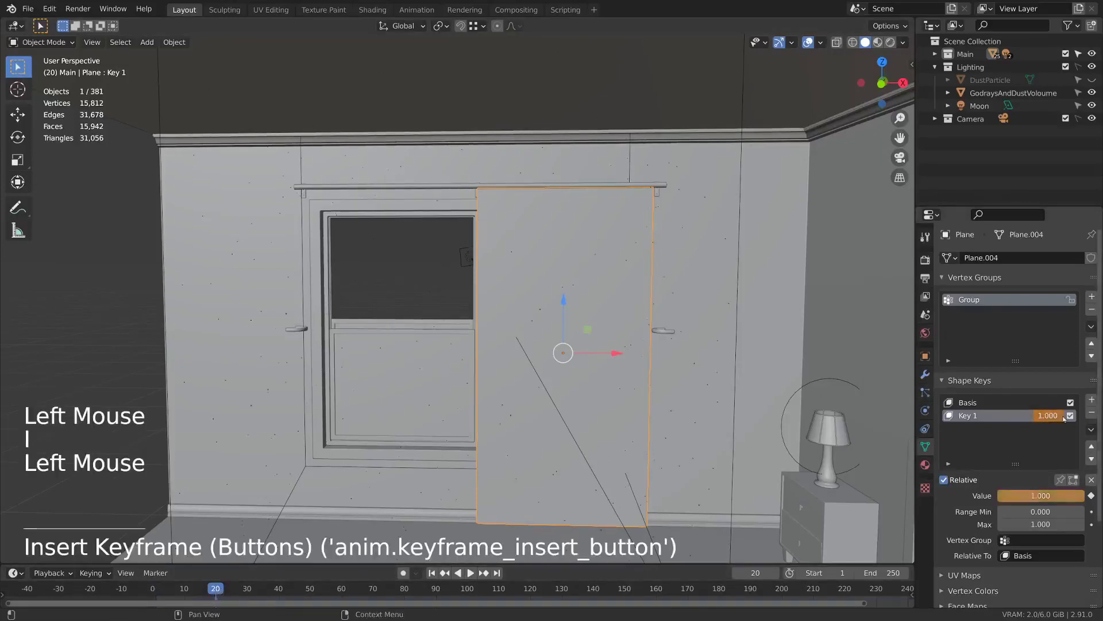
key("i")
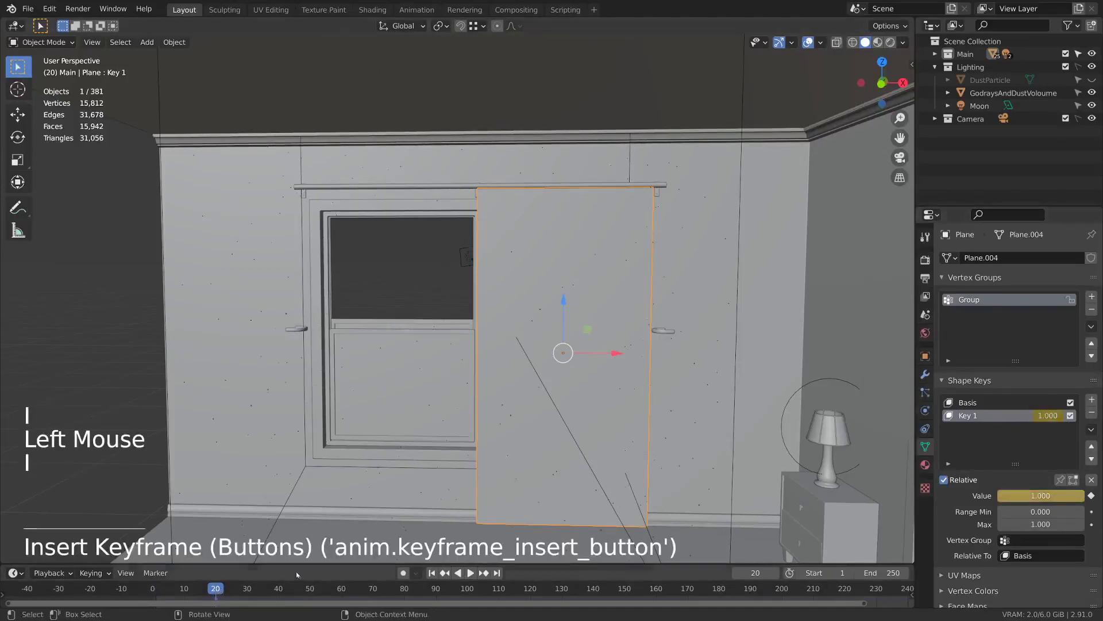
- Rewind and play the cloth simulation to check how the curtain gathers, stopping at frame 91
left_click_drag(221, 589, 165, 582)
key("space")
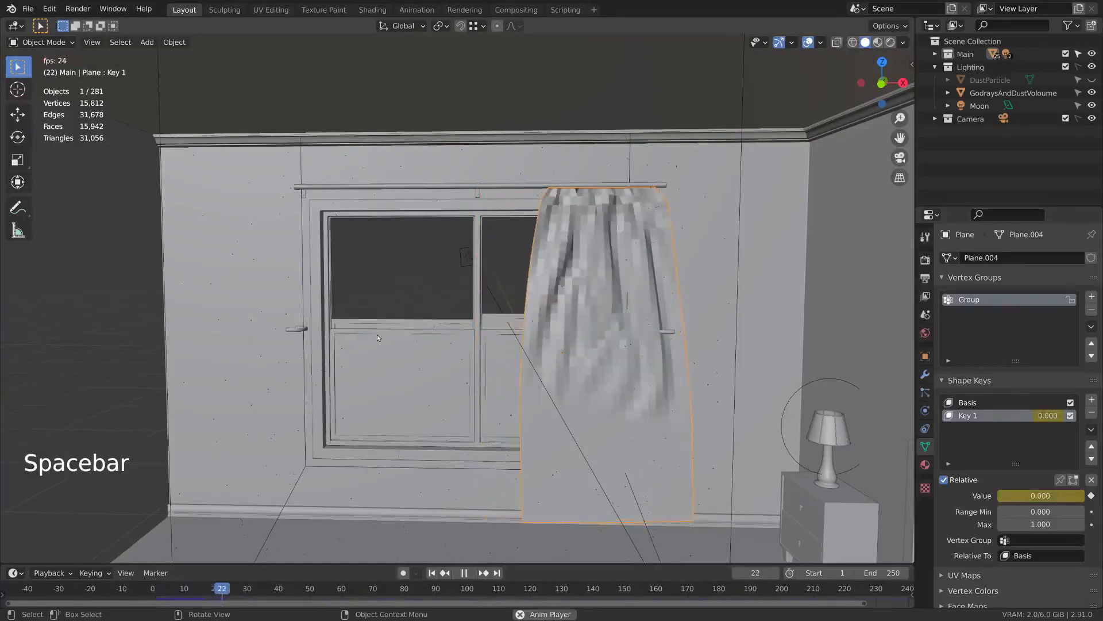
middle_click_drag(414, 337, 456, 334)
key("space")
- Apply smooth shading to the gathered curtain and inspect its folds
right_click(605, 262)
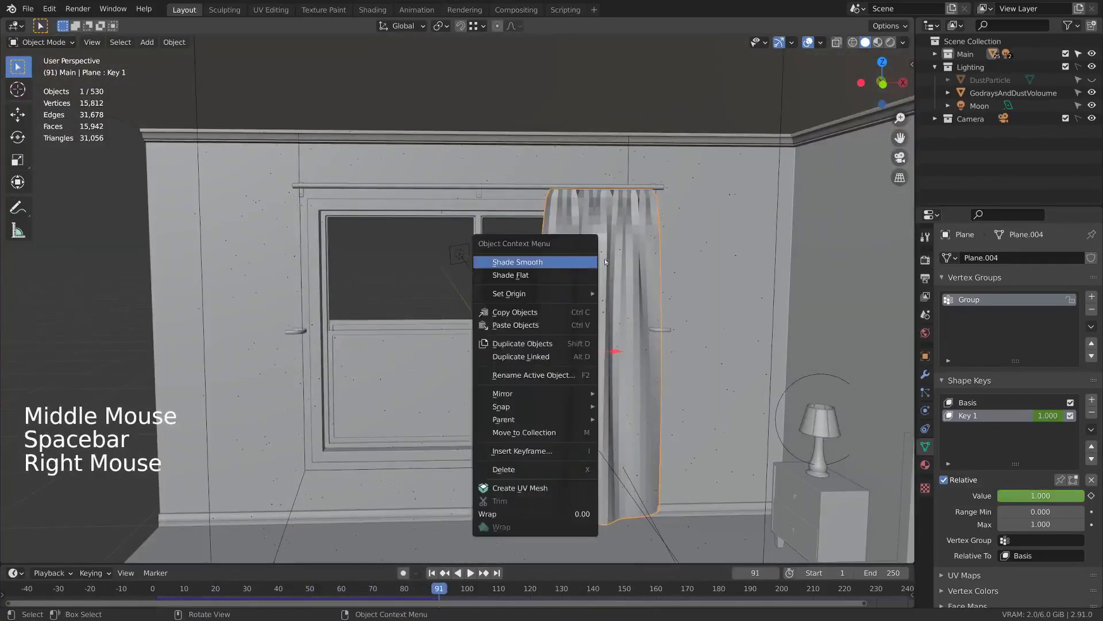
right_click(659, 256)
right_click(660, 256)
right_click(574, 286)
left_click(574, 286)
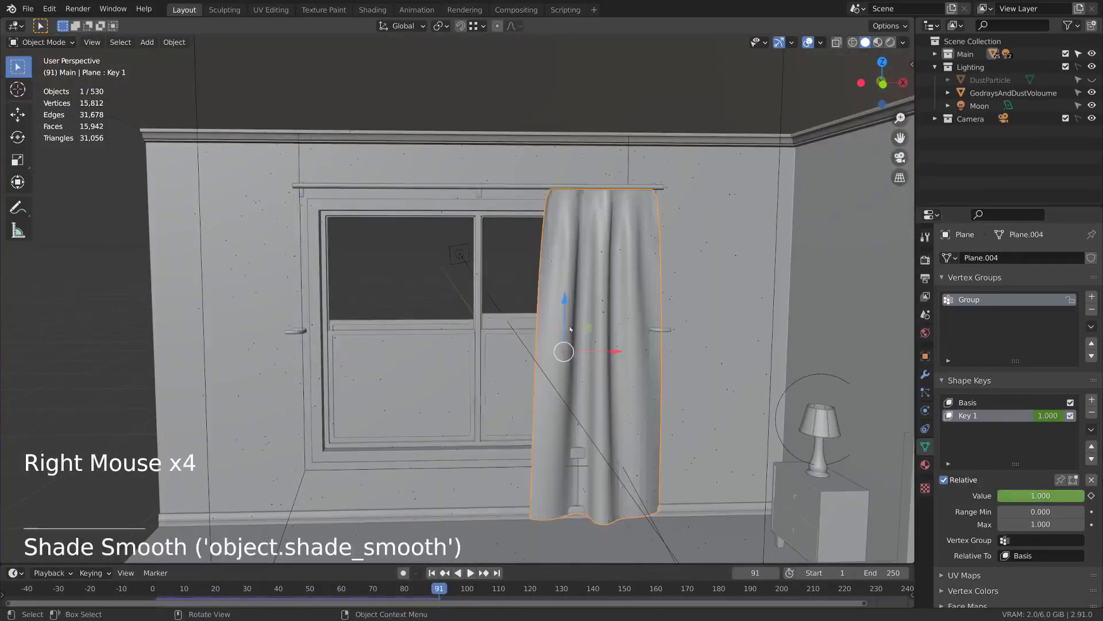
middle_click_drag(573, 285, 574, 341)
mouse_move(661, 339)
middle_mouse_down()
mouse_move(620, 331)
mouse_move(673, 335)
mouse_move(640, 338)
middle_mouse_up()
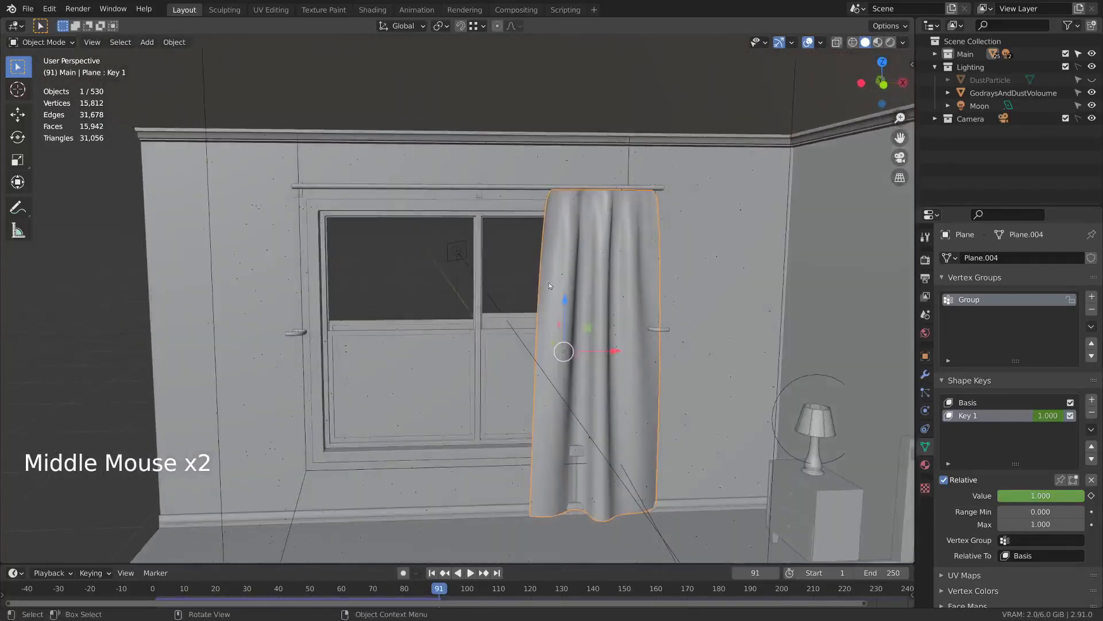
- Subdivide the whole curtain mesh in Edit Mode and return to Object Mode
key("Tab")
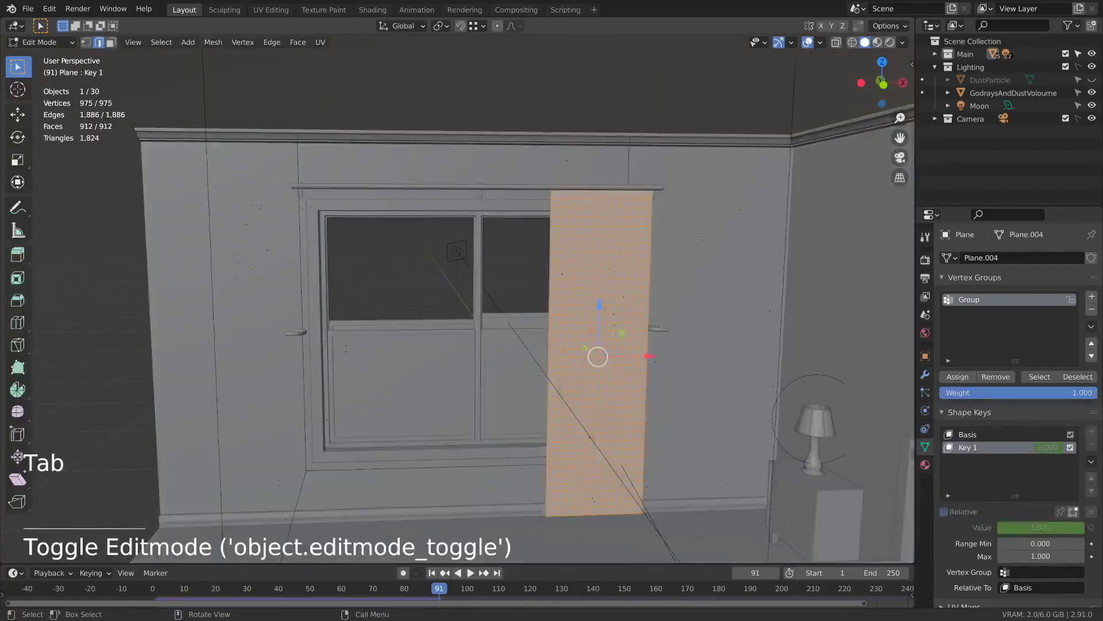
right_click(666, 241)
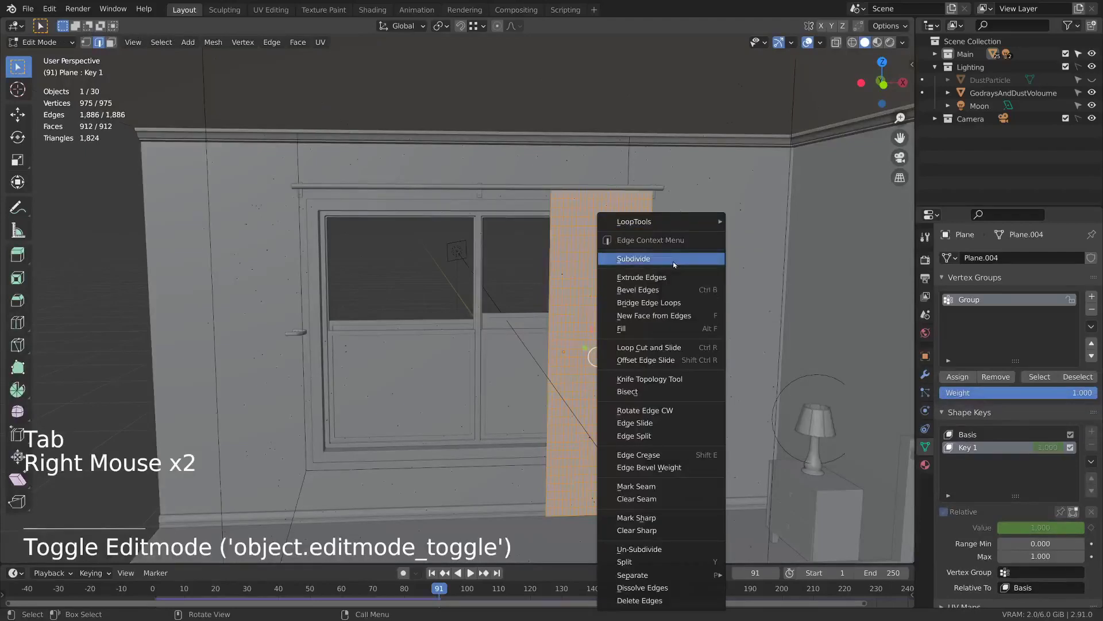
left_click(675, 260)
key("Tab")
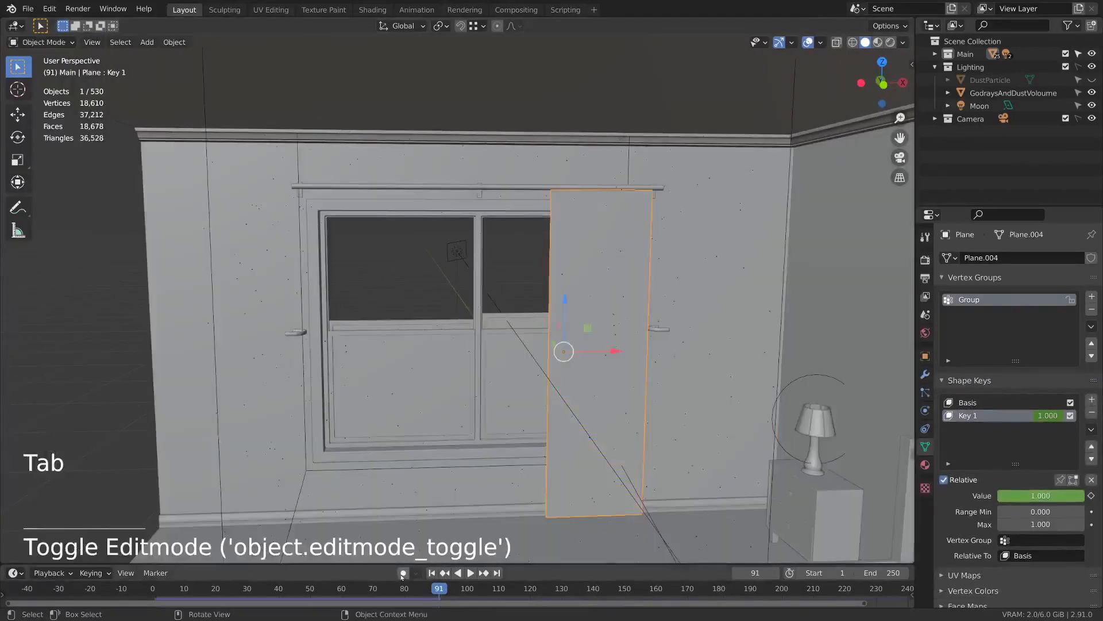
- Replay the cloth simulation from frame 0 to frame 74 and inspect the curtain's lower part against the window frame
left_click(153, 587)
key("space")
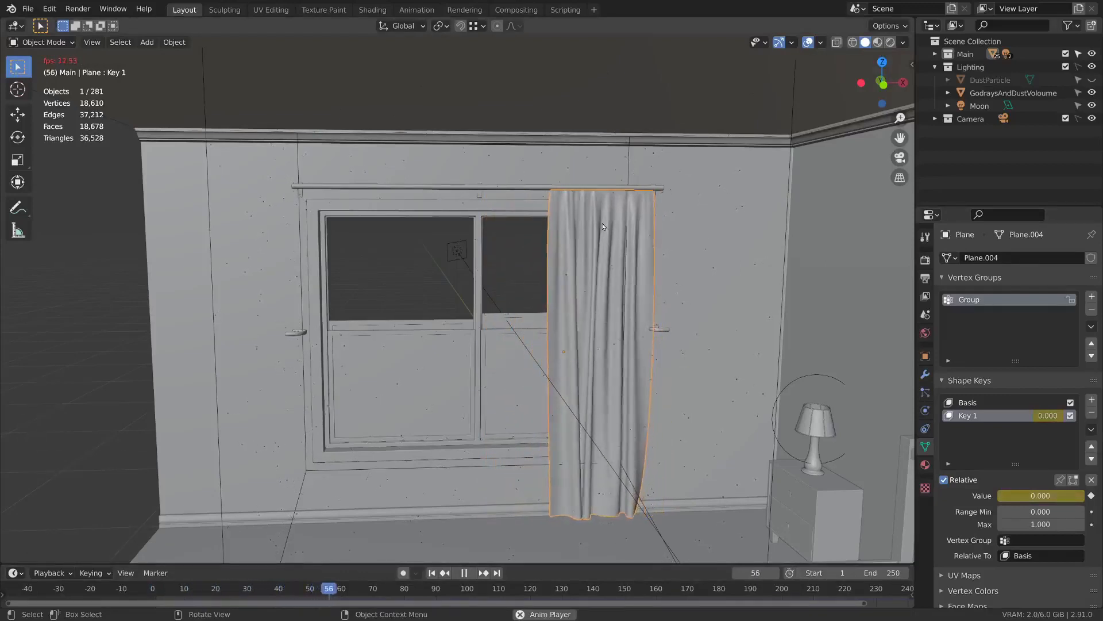
key("space")
middle_click_drag(578, 251, 562, 359)
scroll(562, 360, "up", 5)
middle_click_drag(629, 482, 621, 420, "shift")
- Add a Collision modifier to the window frame and place it above the Bevel modifier in the stack
left_click(551, 417)
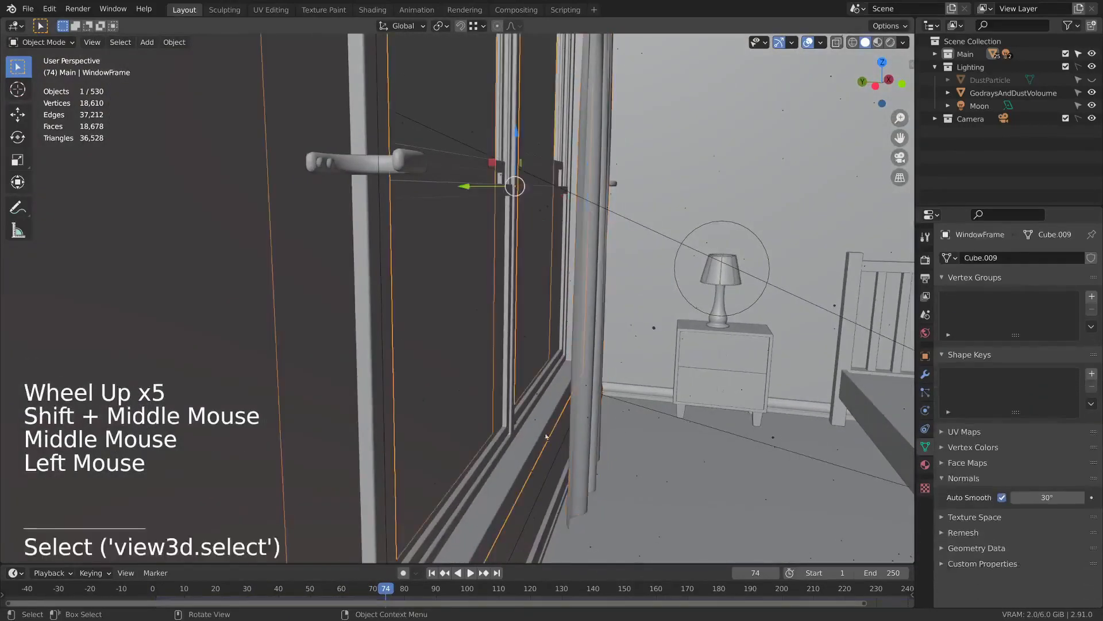
middle_click_drag(550, 417, 814, 348)
scroll(711, 249, "down", 2)
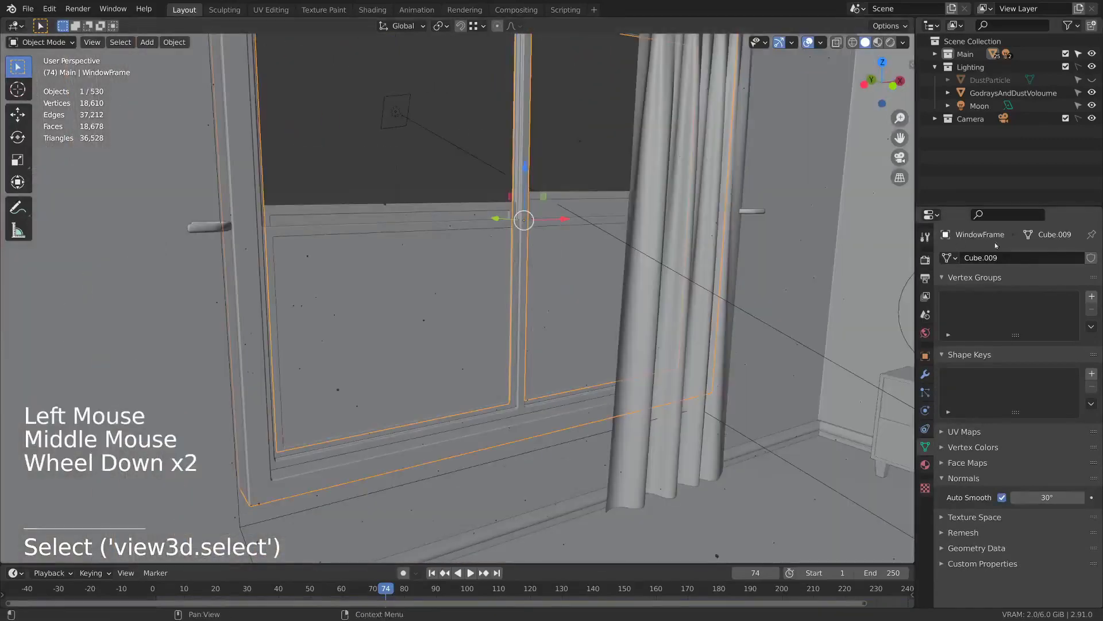
left_click(926, 374)
left_click(1068, 258)
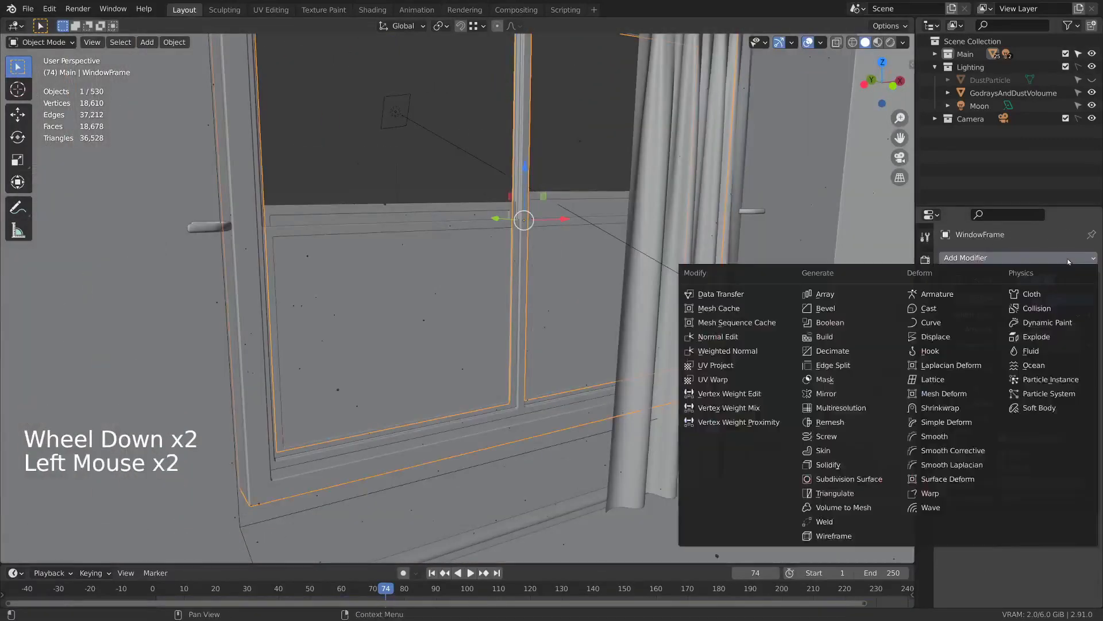
left_click(1051, 308)
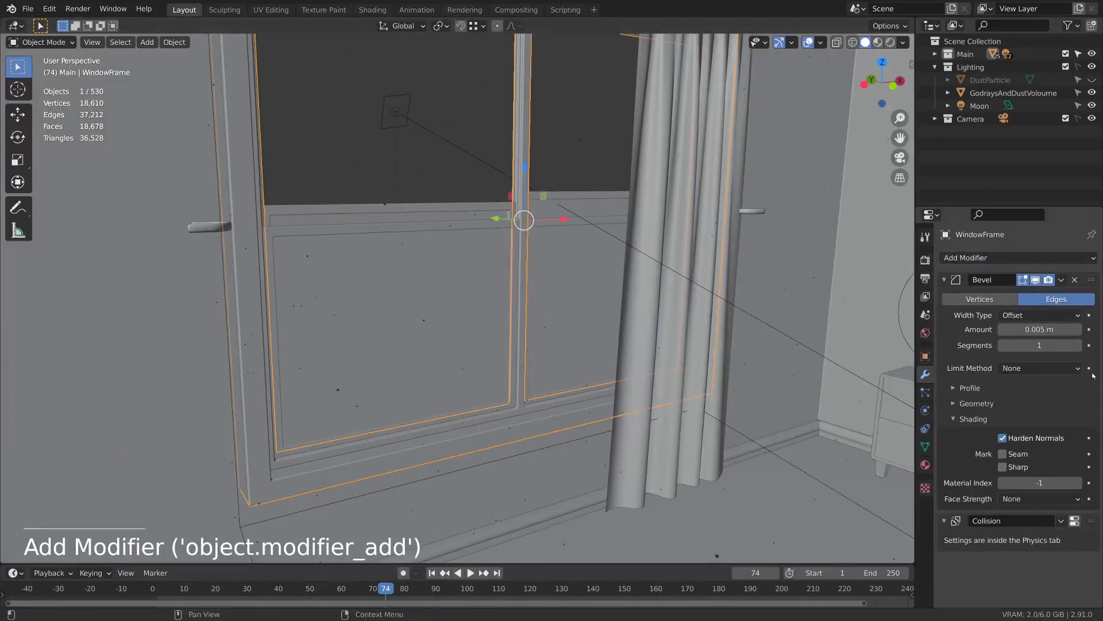
left_click_drag(1035, 521, 1035, 280)
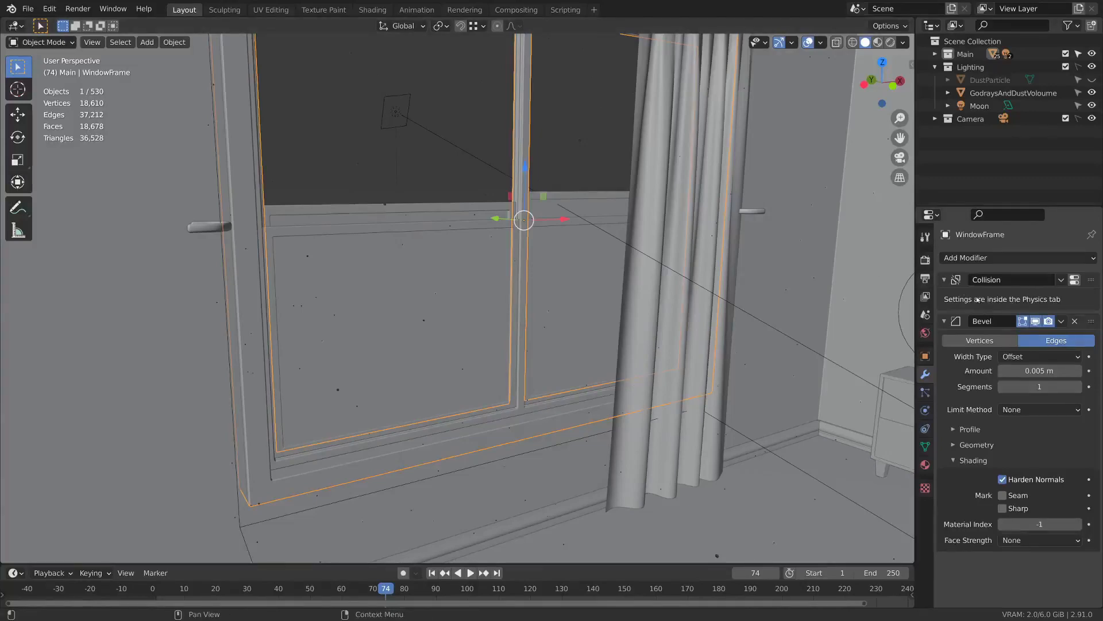
- Select the curtain and apply its Cloth modifier as a shape key
middle_click_drag(747, 321, 541, 363)
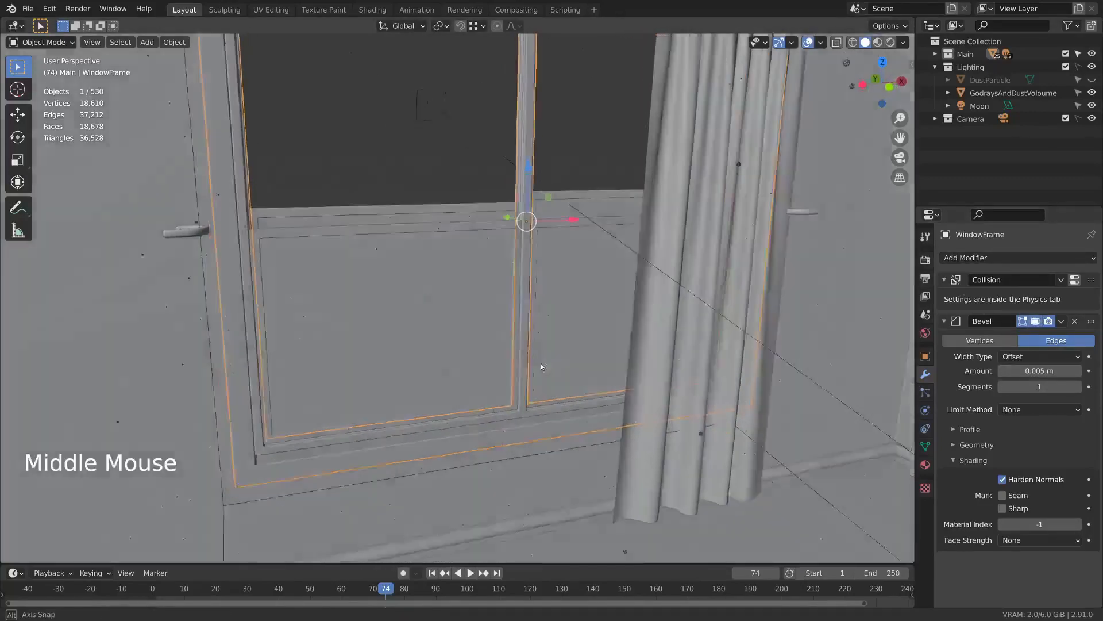
scroll(540, 363, "down", 4)
middle_click_drag(653, 312, 688, 277)
left_click(619, 219)
middle_click_drag(619, 220, 613, 213)
scroll(614, 213, "up", 3)
middle_click_drag(689, 322, 649, 397, "shift")
middle_click_drag(649, 396, 643, 387)
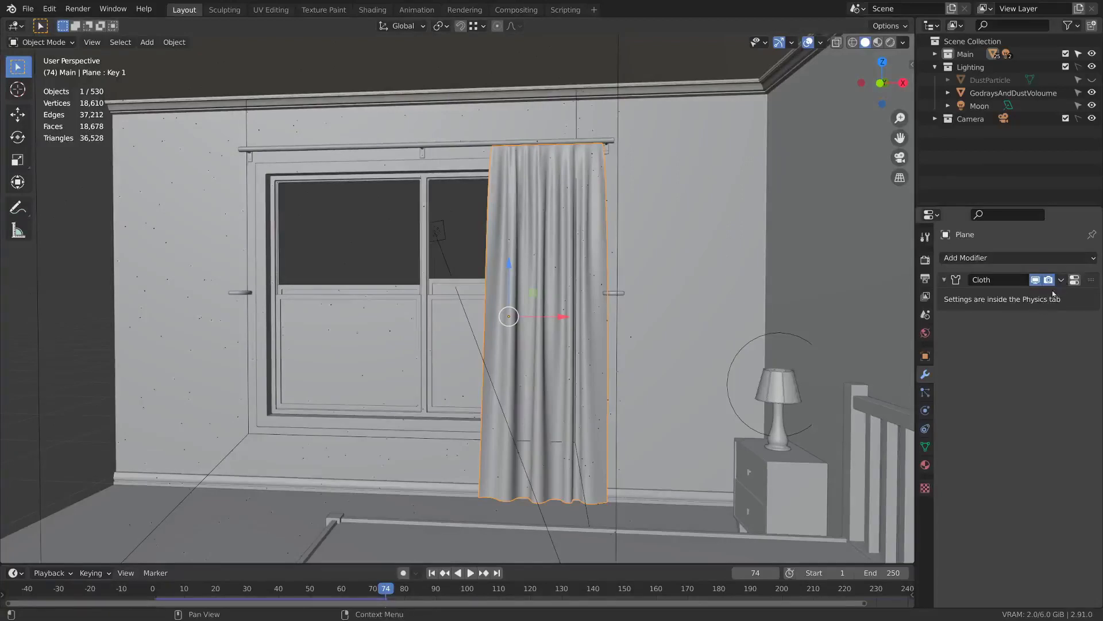
key("ctrl+a")
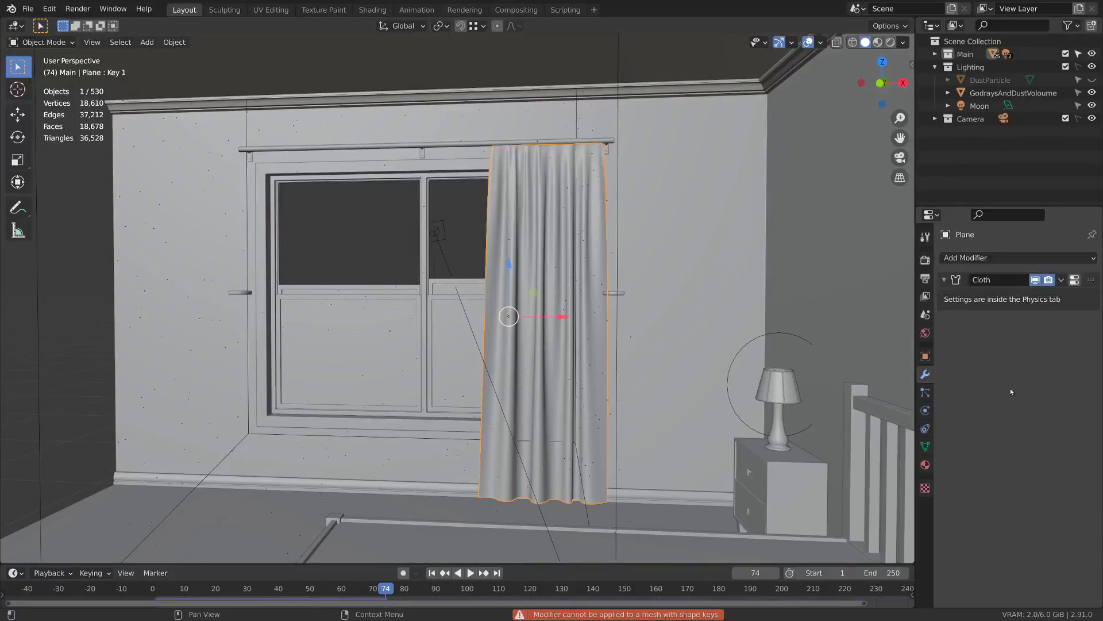
left_click(1062, 281)
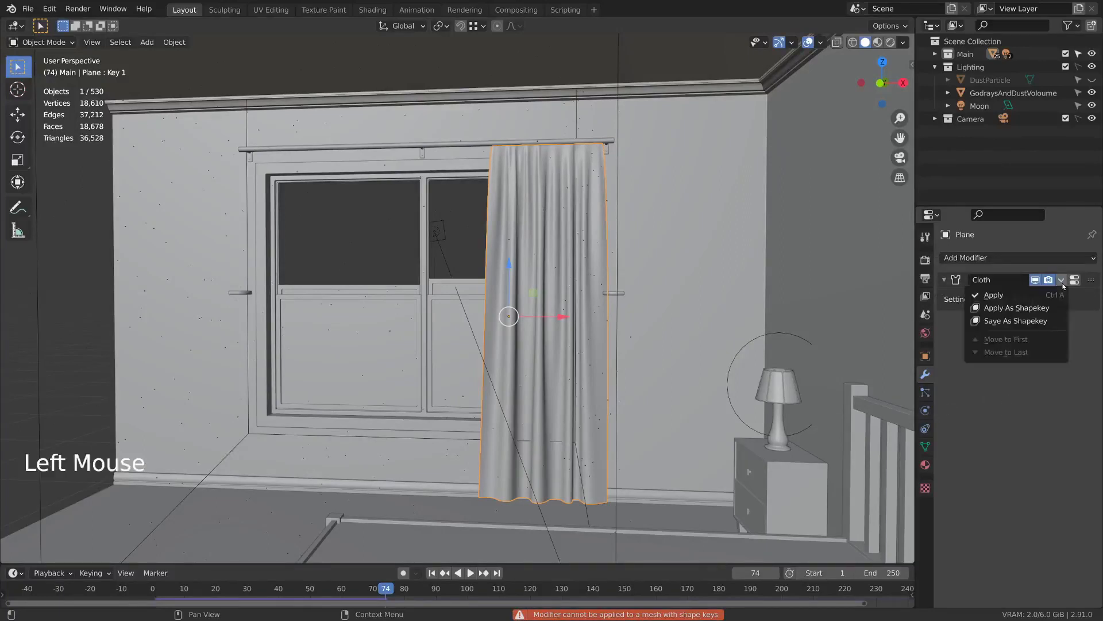
left_click(1036, 309)
- Delete the curtain's Basis and Key 1 shape keys, keeping only the Cloth shape key
left_click(925, 446)
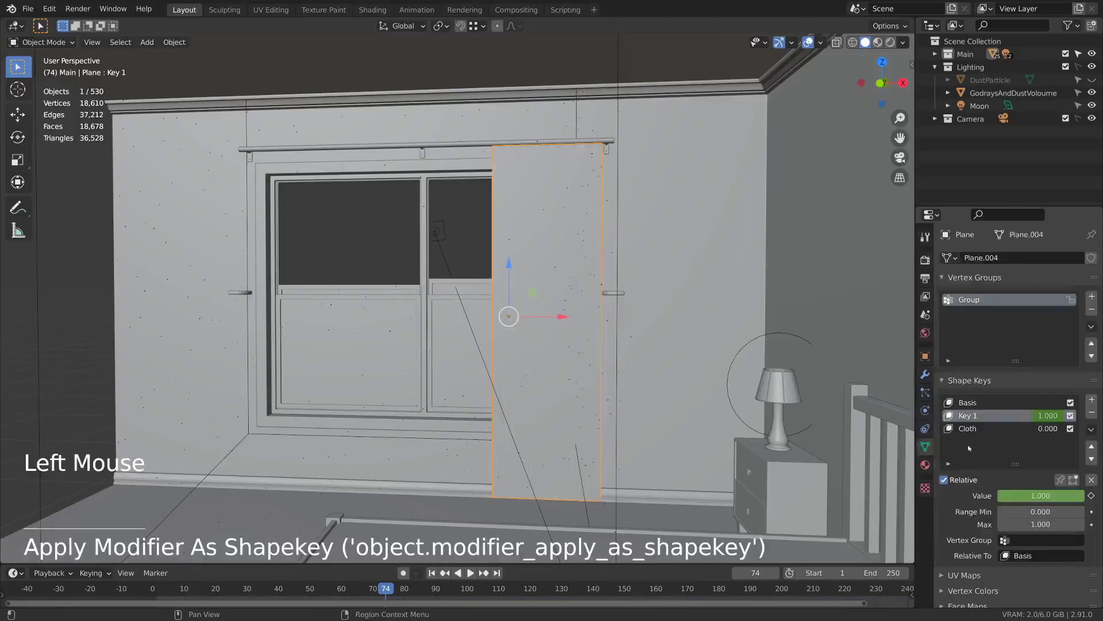
left_click(967, 402)
left_click(1091, 413)
left_click(1091, 412)
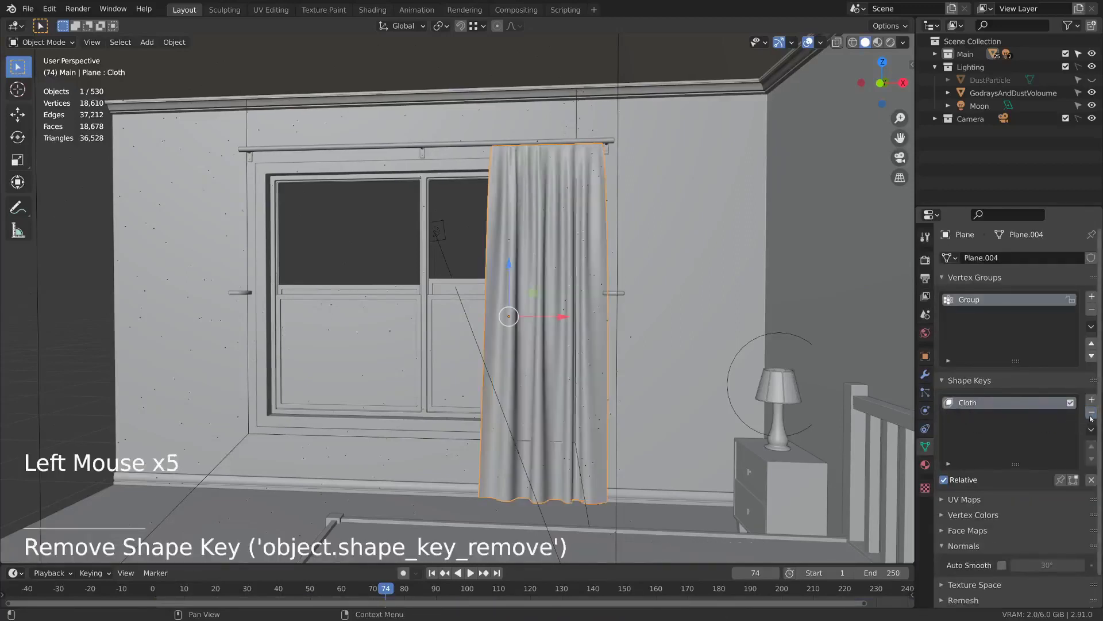
- Delete the curtain's remaining Cloth shape key and check the mesh by toggling Edit Mode
left_click(1091, 413)
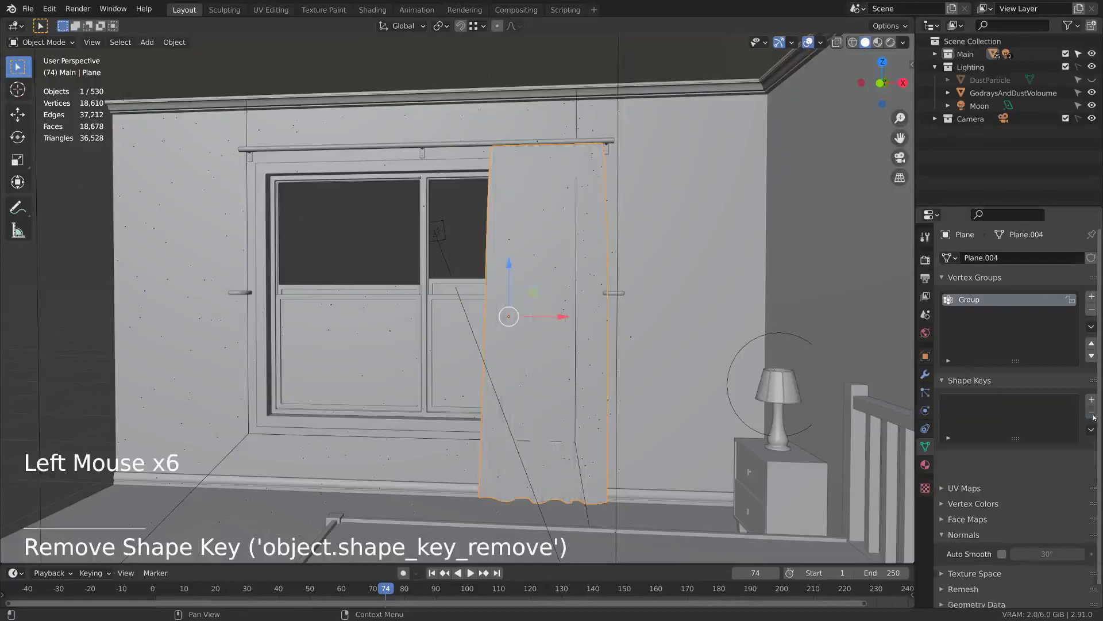
key("Tab")
middle_click_drag(540, 334, 477, 274)
key("Tab")
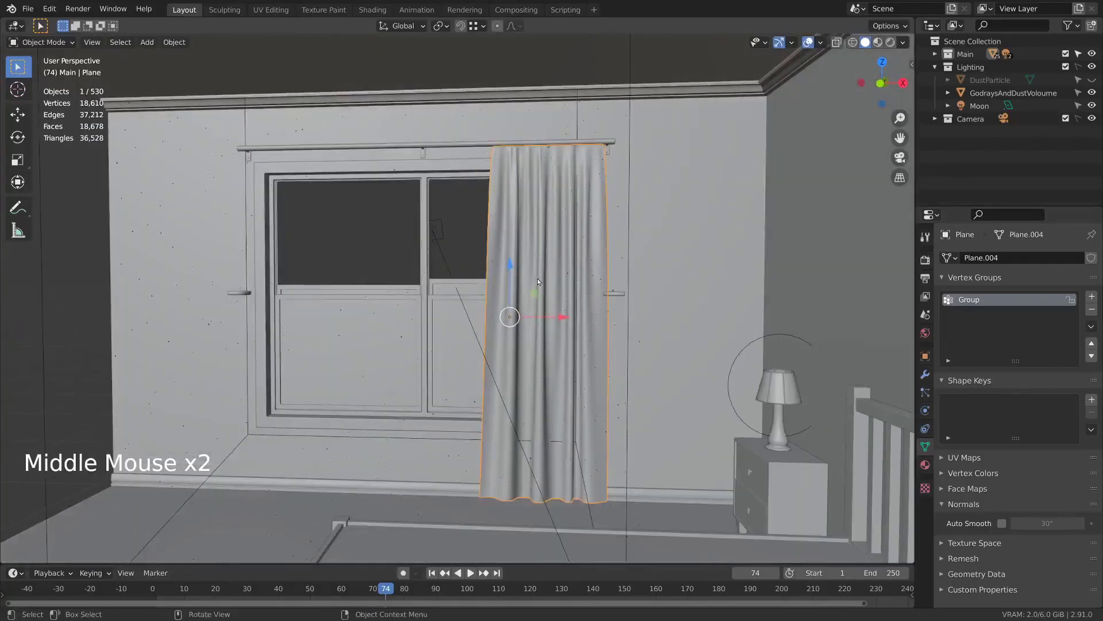
- Undo the removal of the curtain's Basis, Key 1 and Cloth shape keys
key("ctrl")
key("ctrl+z")
key("ctrl+z")
key("ctrl+z")
key("ctrl+z")
key("ctrl+z")
key("ctrl+z")
key("ctrl+z")
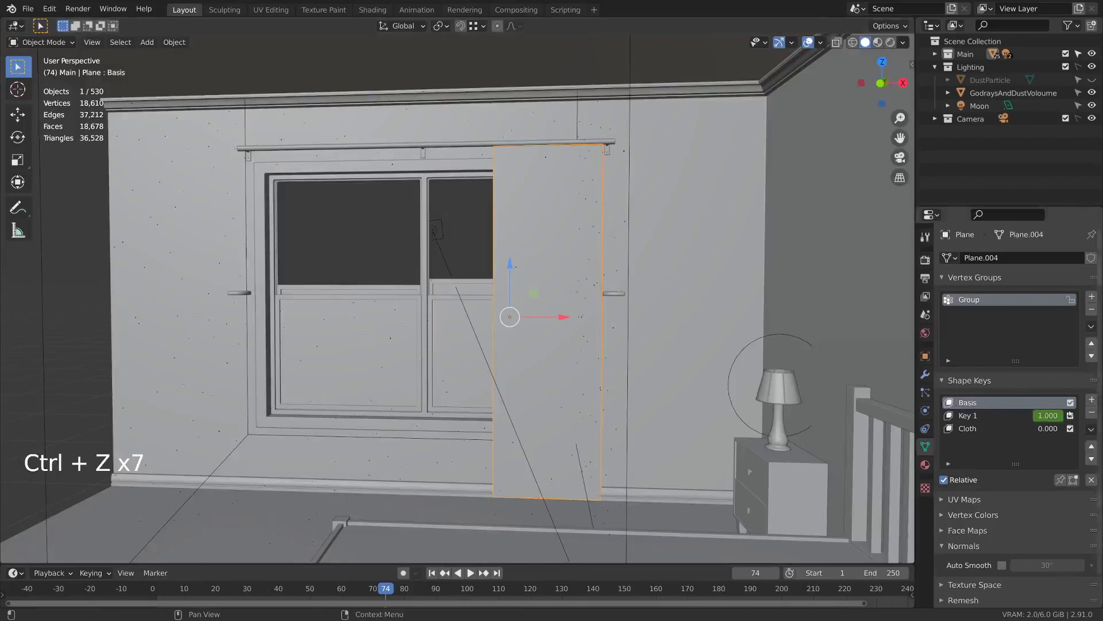
- Delete all three of the curtain's shape keys again and toggle Edit Mode to refresh its mesh
left_click(1092, 413)
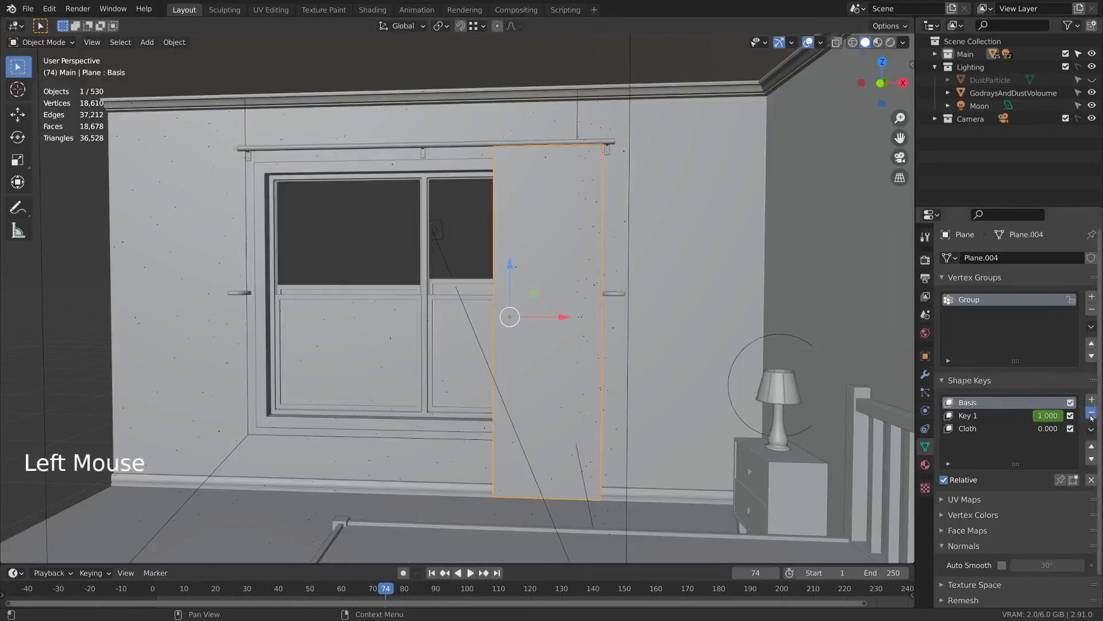
left_click(1092, 413)
left_click(1091, 412)
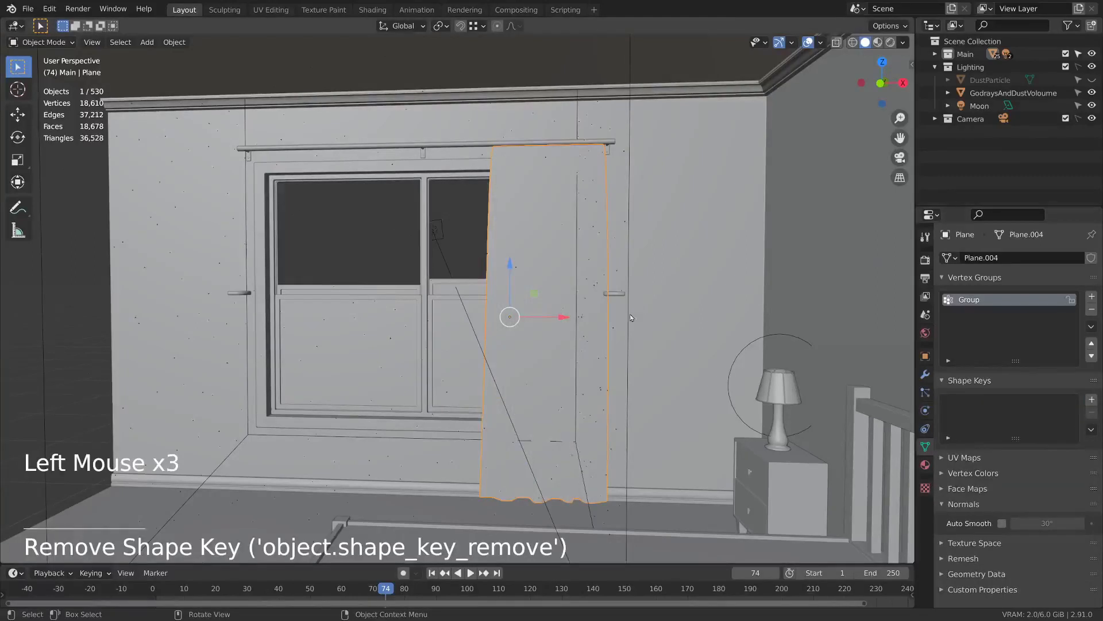
key("Tab")
key("Tab")
key("Tab")
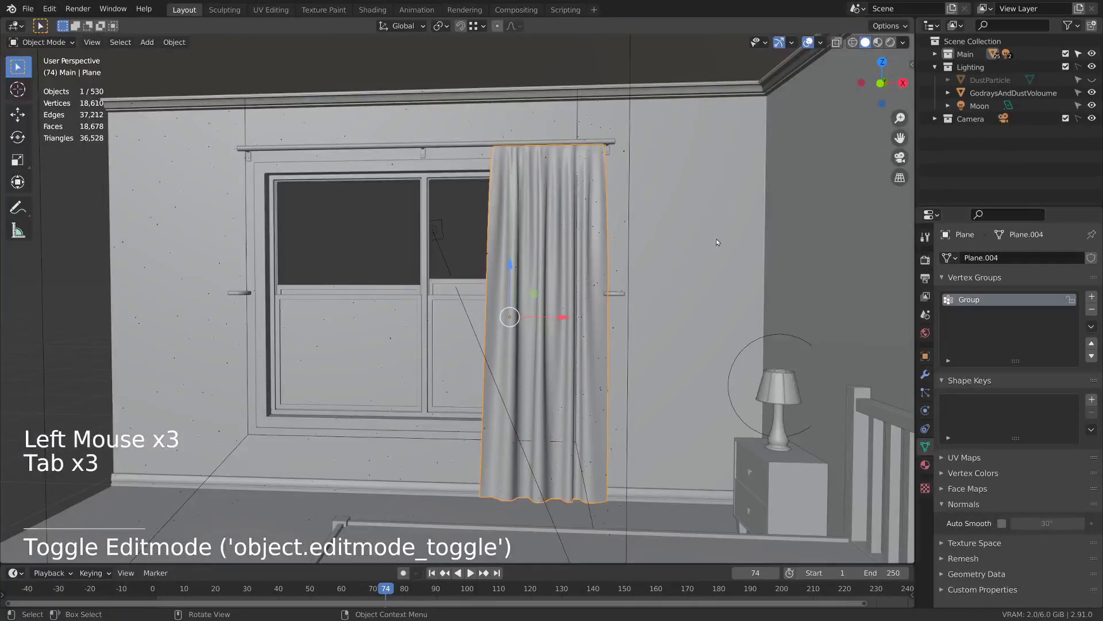
- Undo the shape key deletions and the application of the Cloth modifier as a shape key
middle_click_drag(672, 226, 785, 240)
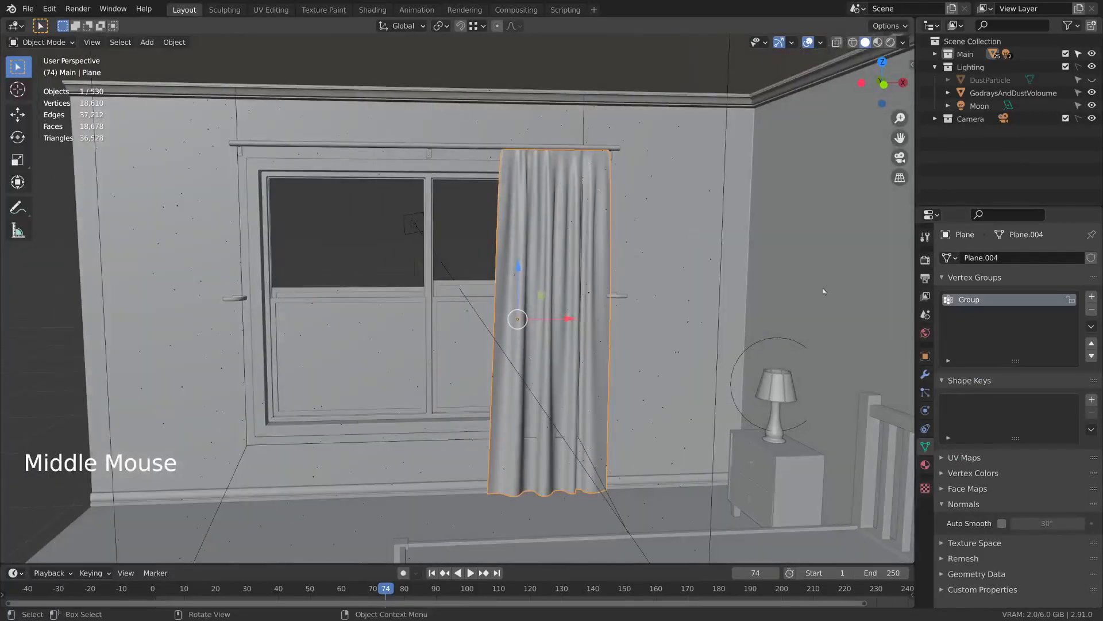
key("ctrl+z")
key("ctrl+z")
key("ctrl+z")
key("ctrl+z")
key("ctrl+z")
key("ctrl+z")
key("ctrl+z")
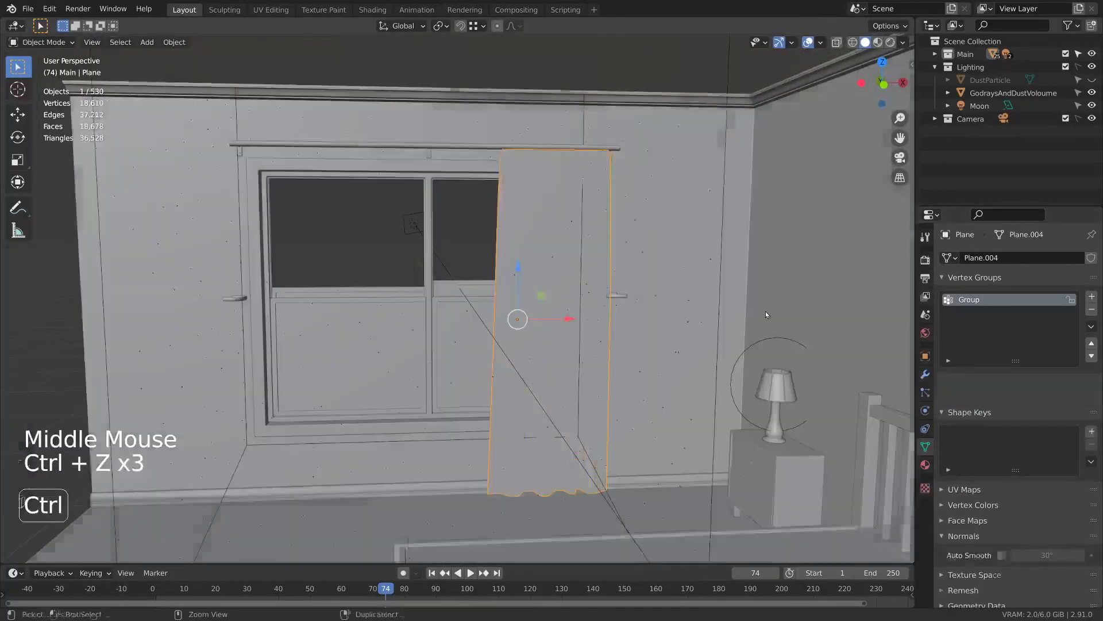
key("ctrl+z")
key("ctrl+z")
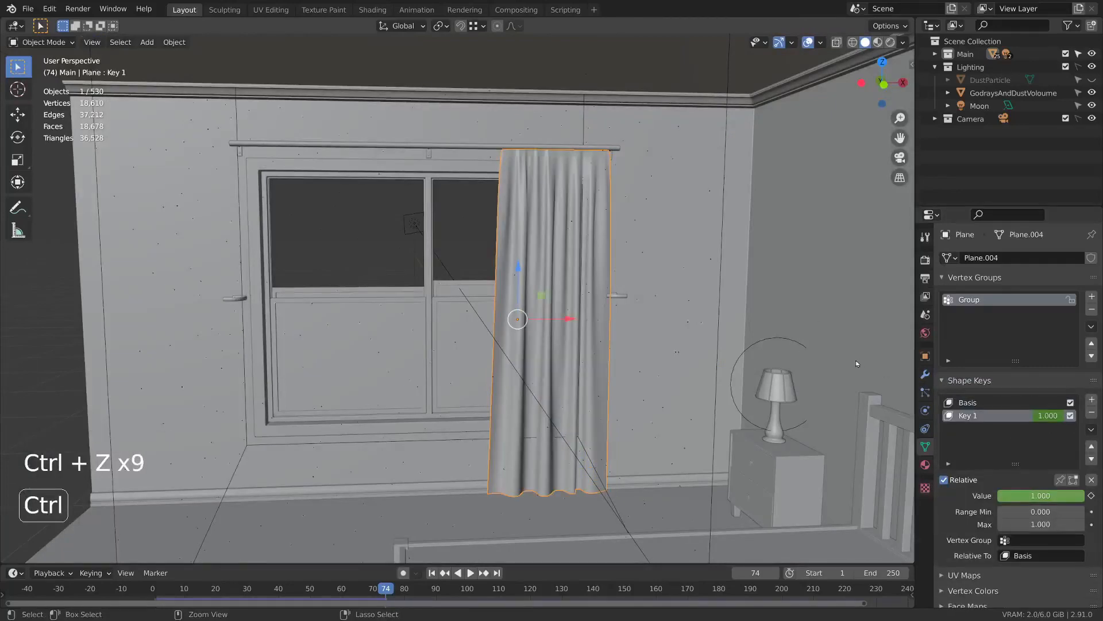
- Delete the curtain's Basis and Key 1 shape keys and apply its Cloth modifier directly at frame 74
left_click(925, 374)
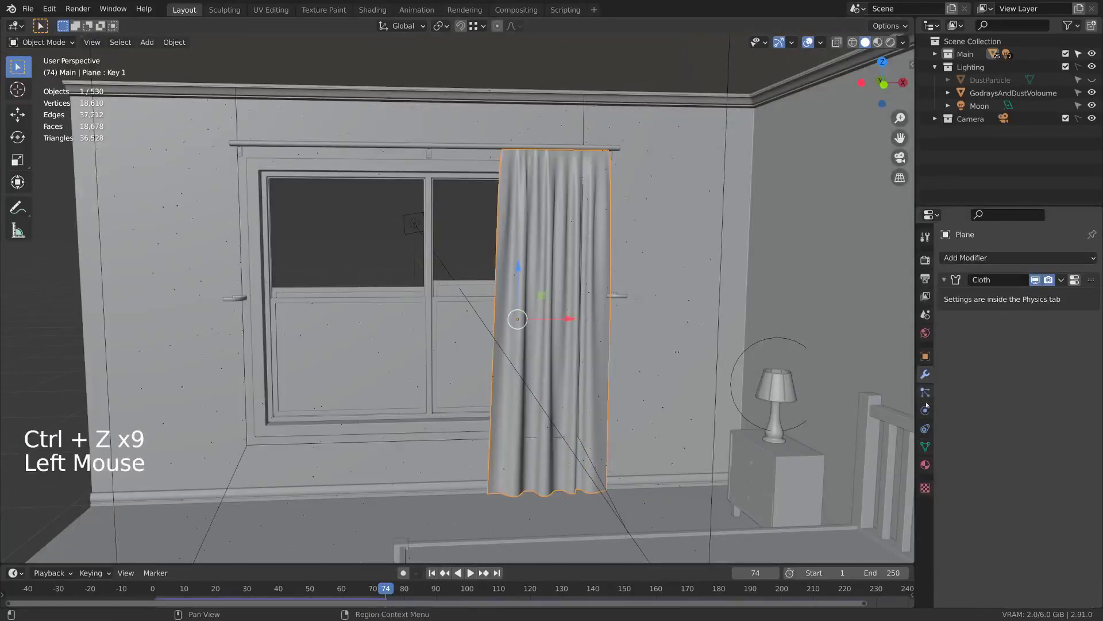
left_click(925, 447)
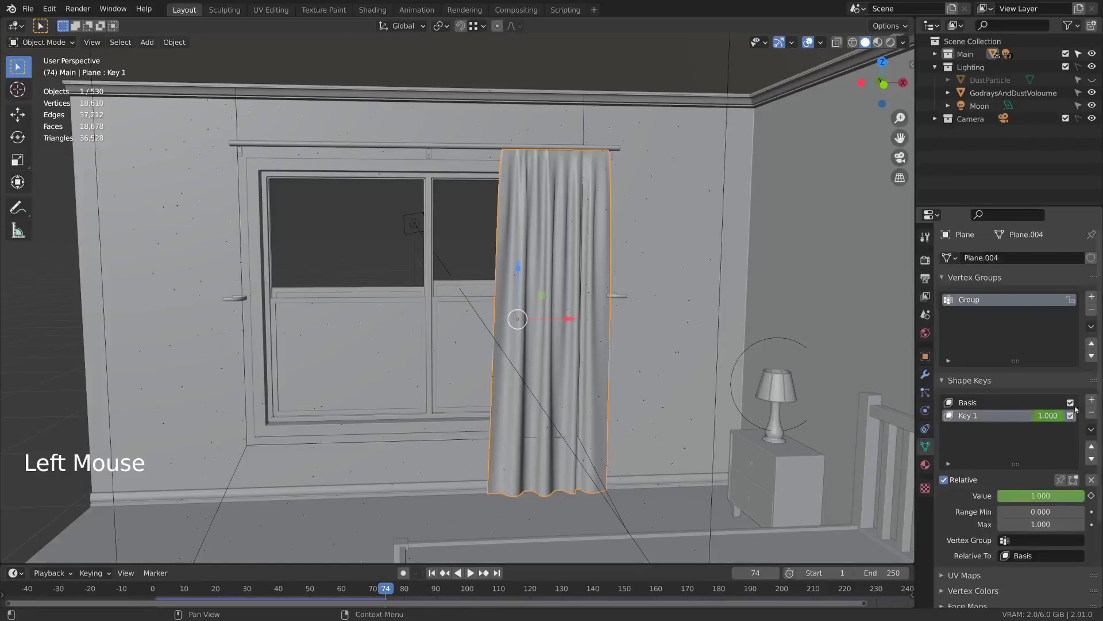
left_click(1090, 415)
left_click(1090, 415)
left_click(1091, 414)
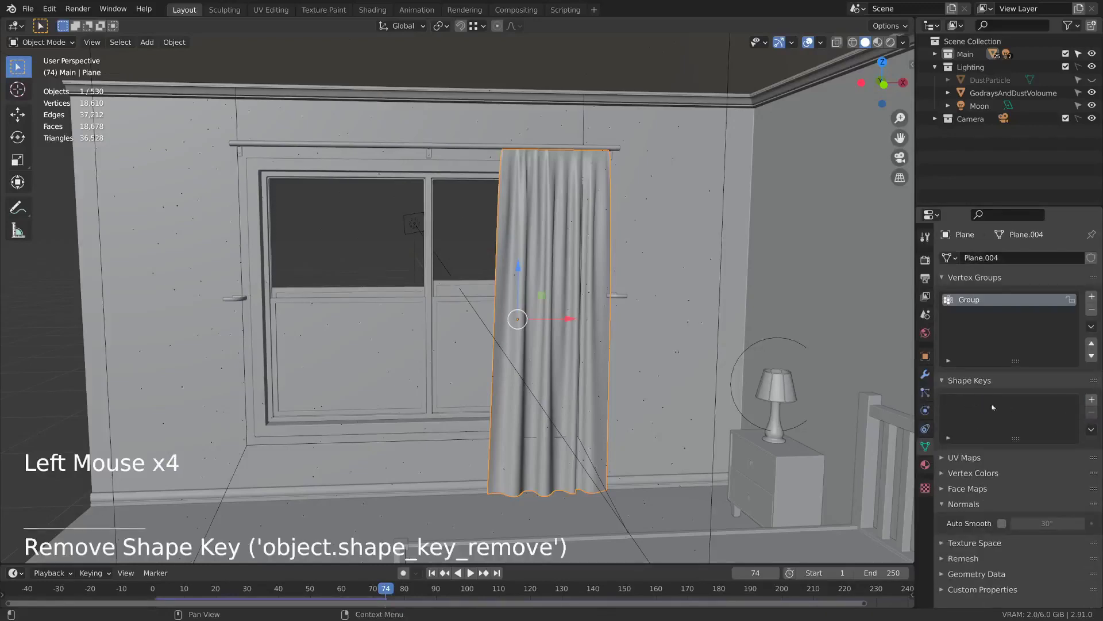
left_click(925, 374)
key("ctrl+a")
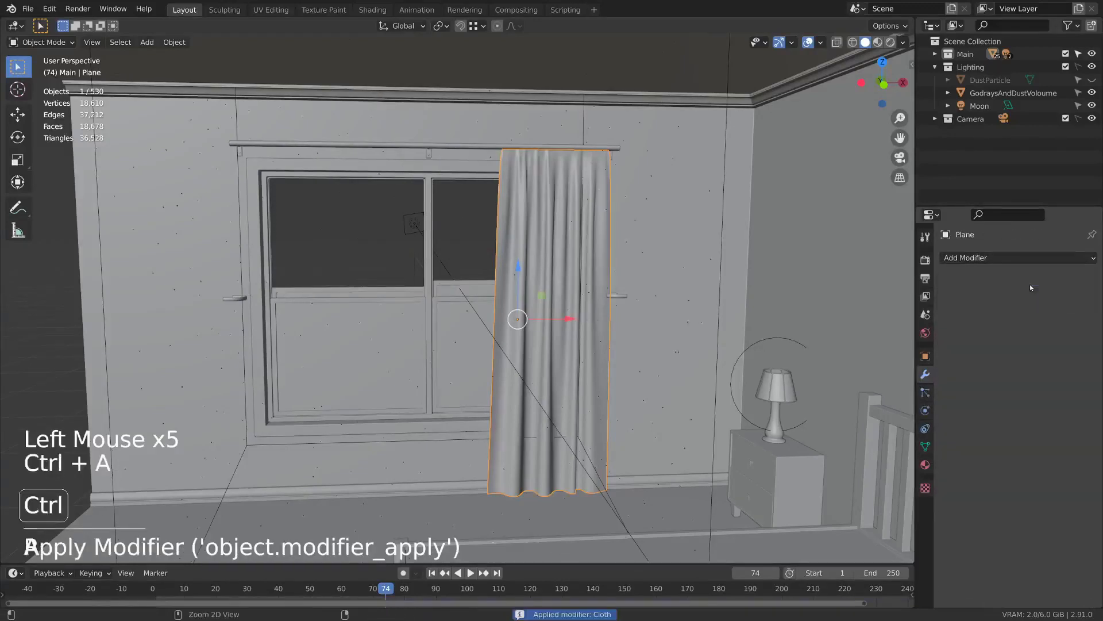
- Examine the applied curtain mesh from several angles in Object Mode and Edit Mode
middle_click_drag(675, 269, 754, 254)
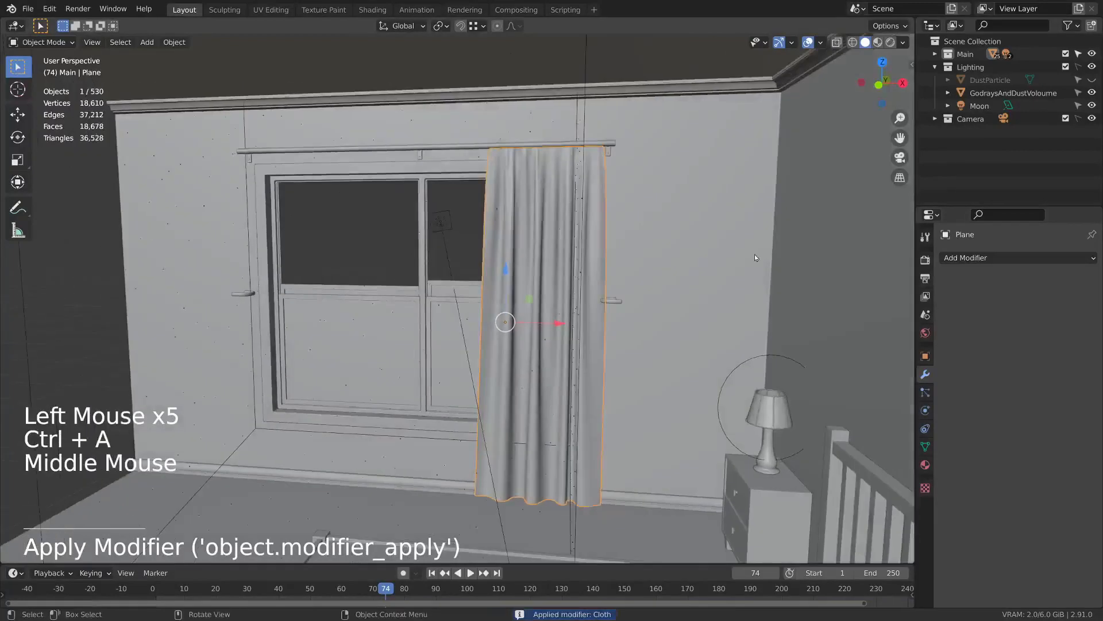
key("Tab")
middle_click_drag(737, 293, 512, 247)
key("Tab")
scroll(648, 261, "up", 1)
left_click(609, 270)
key("Tab")
key("Tab")
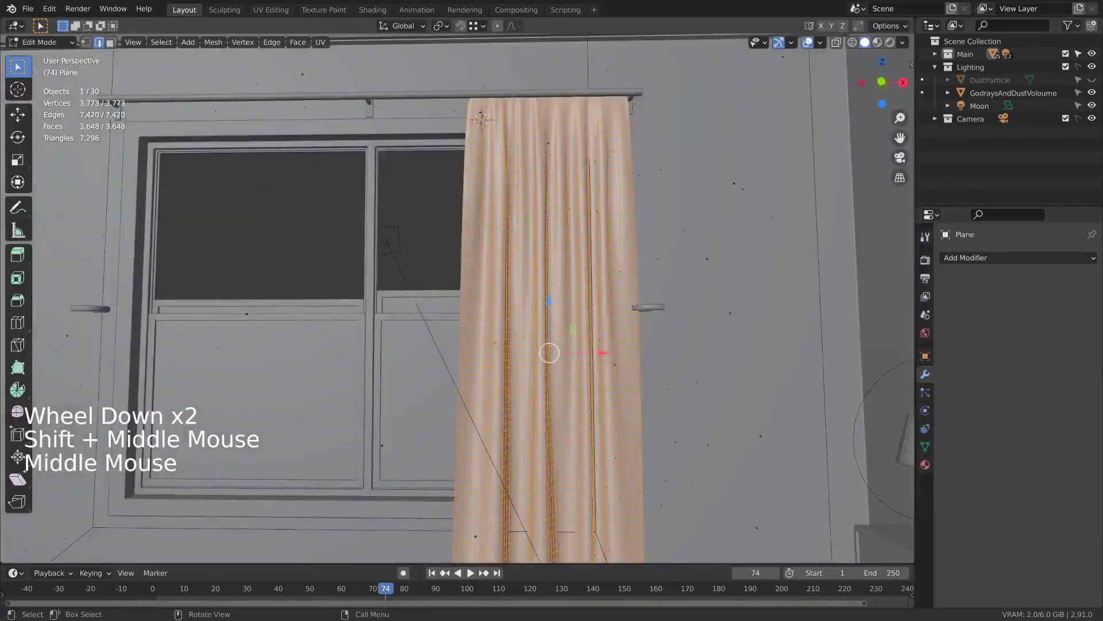
- Place the 3D cursor at the curtain's upper edge and select its inner upper corner vertex in wireframe shading
scroll(458, 292, "down", 1)
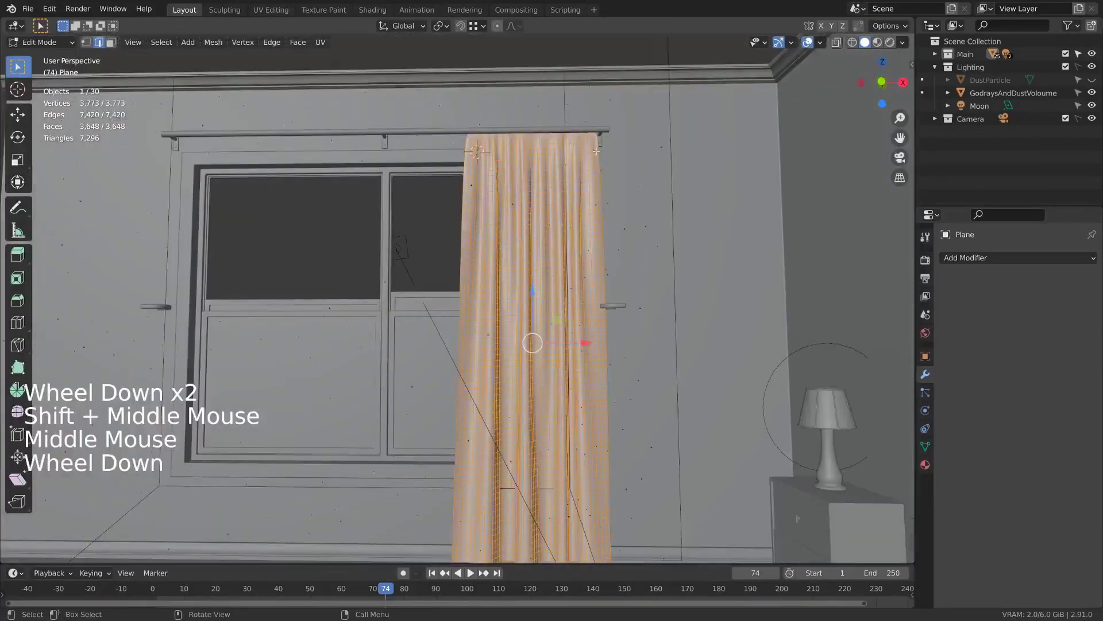
scroll(598, 322, "up", 3)
middle_click_drag(597, 321, 515, 209, "shift")
right_click(509, 204, "shift")
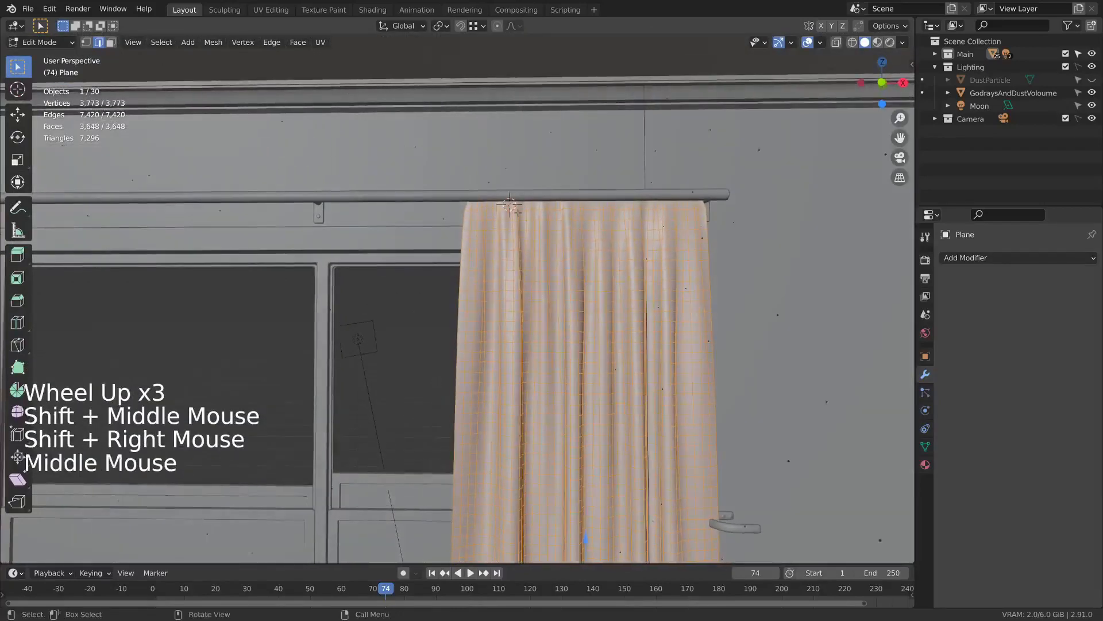
key("1")
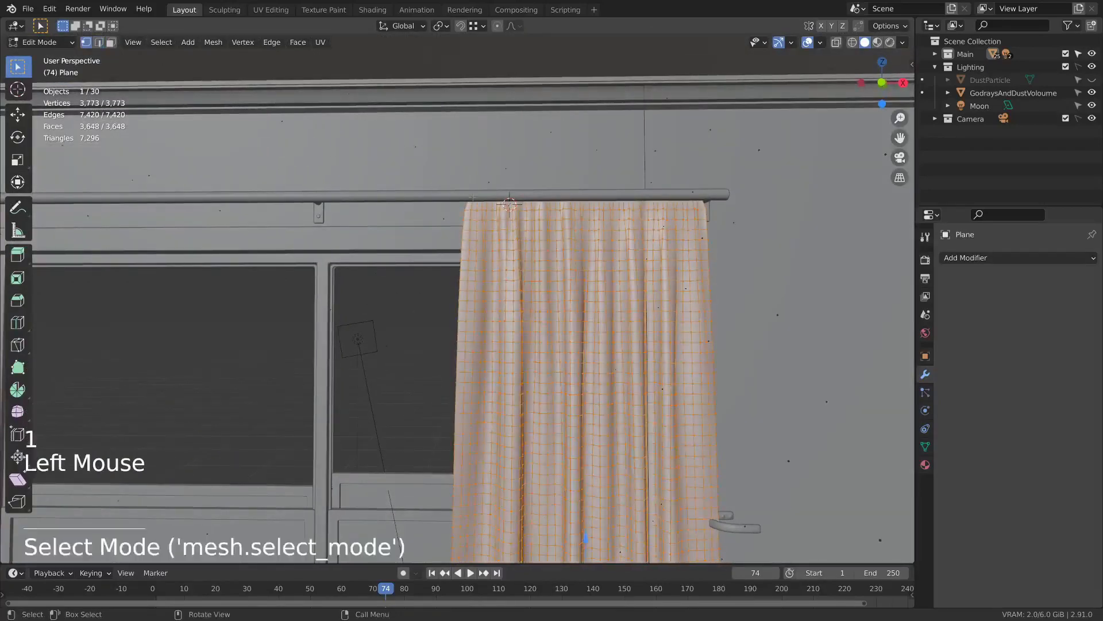
left_click(473, 199)
key("z")
left_click(467, 201)
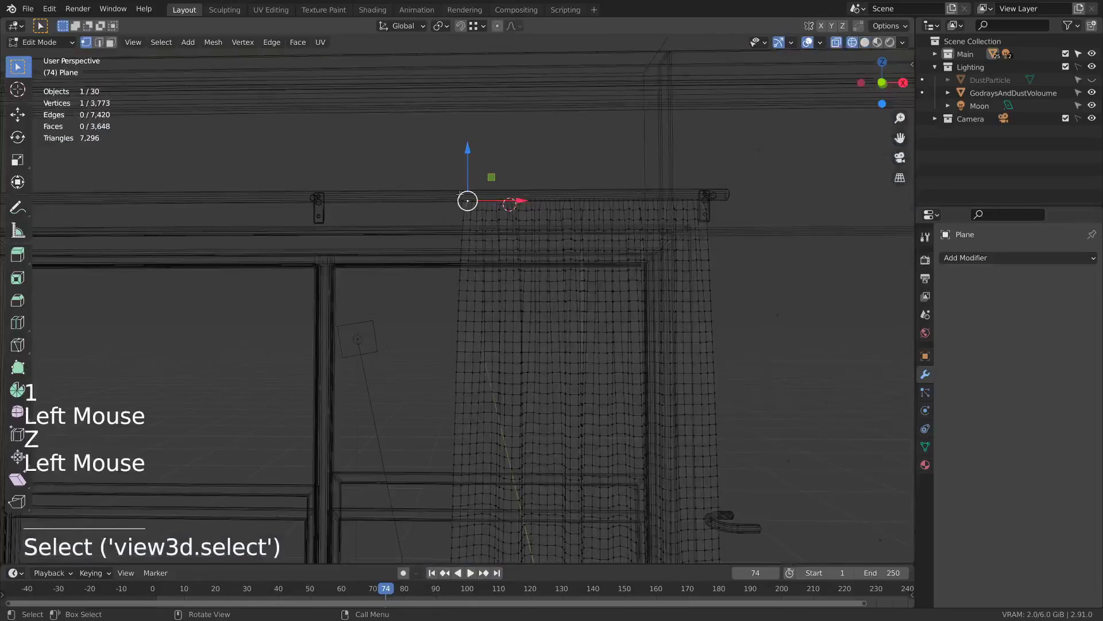
- Try to move the inner upper corner vertex outward along X with smooth proportional editing
left_click(496, 26)
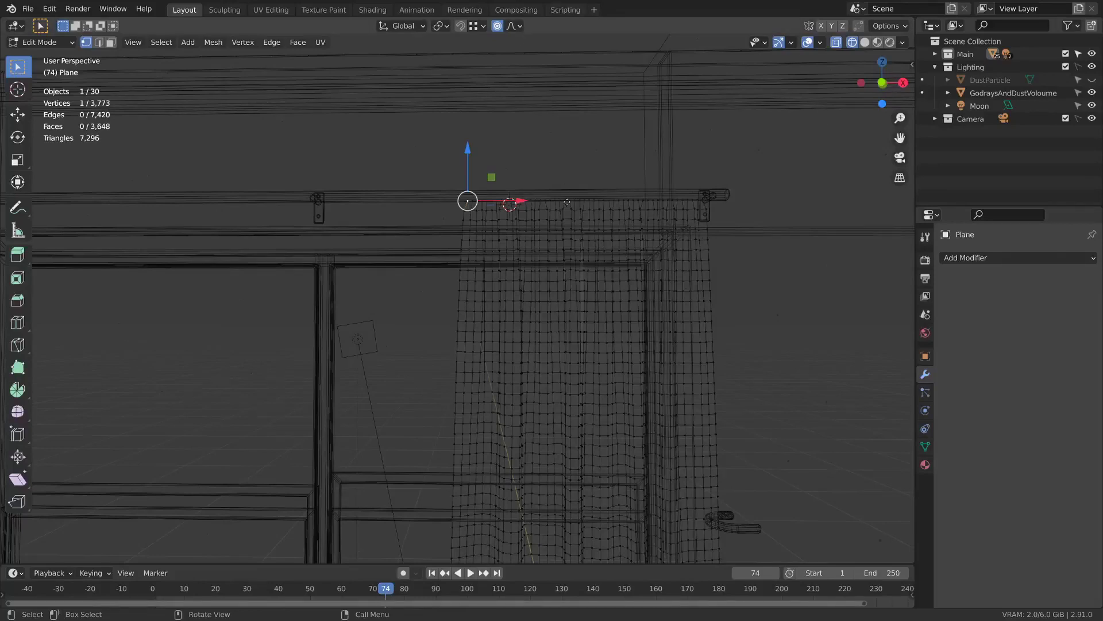
key("g")
scroll(560, 195, "up", 3)
key("x")
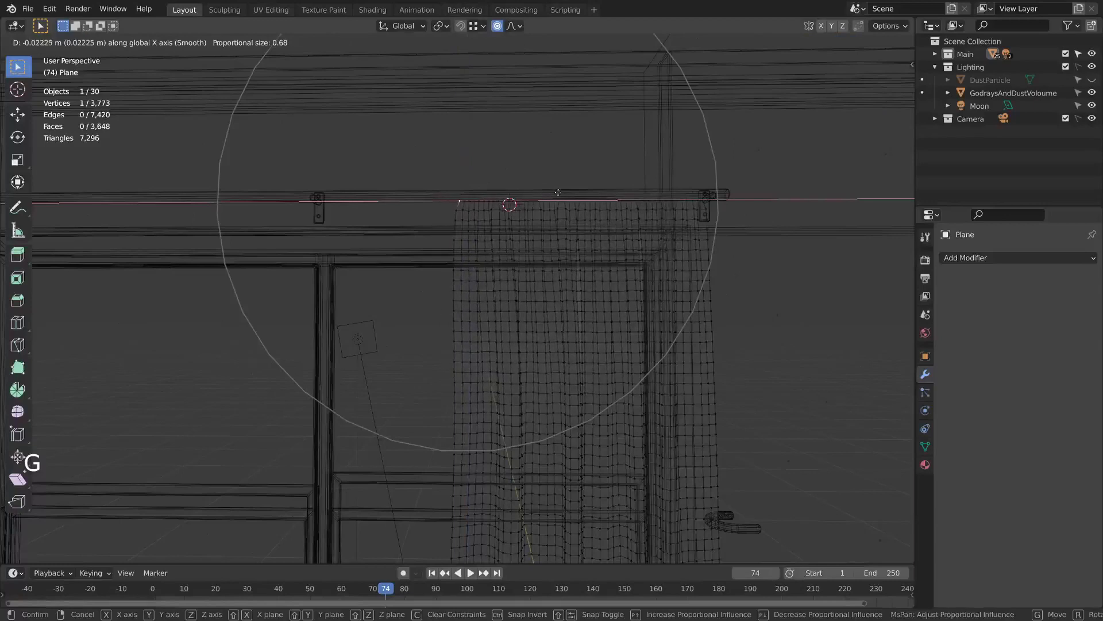
left_click(512, 101)
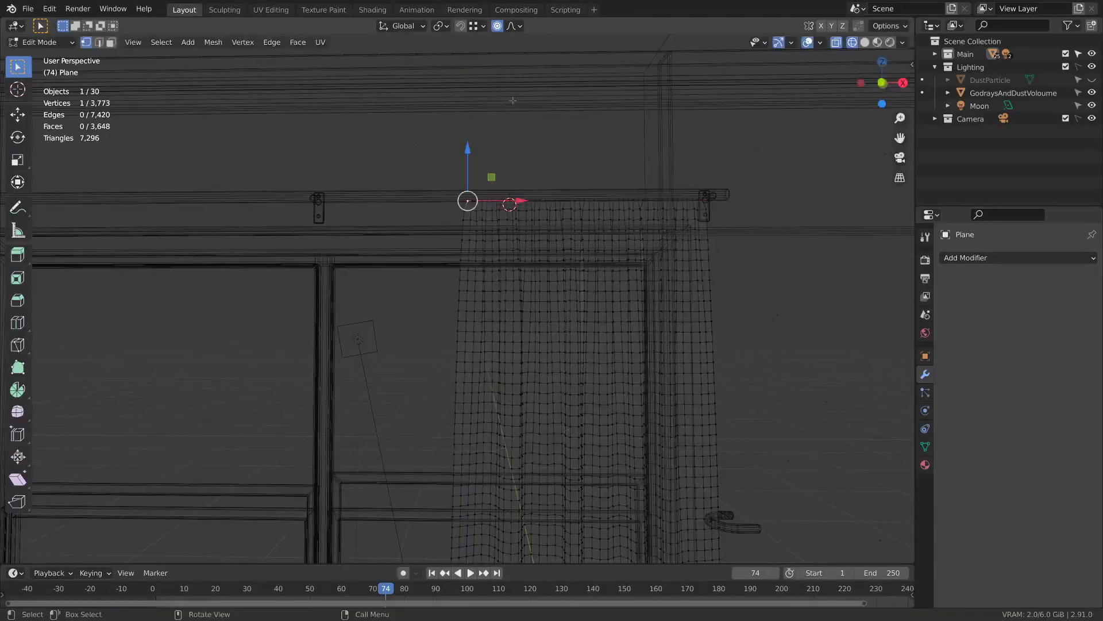
- Set the proportional falloff to Sharp, try to move the inner corner vertex, and undo the move
left_click(512, 27)
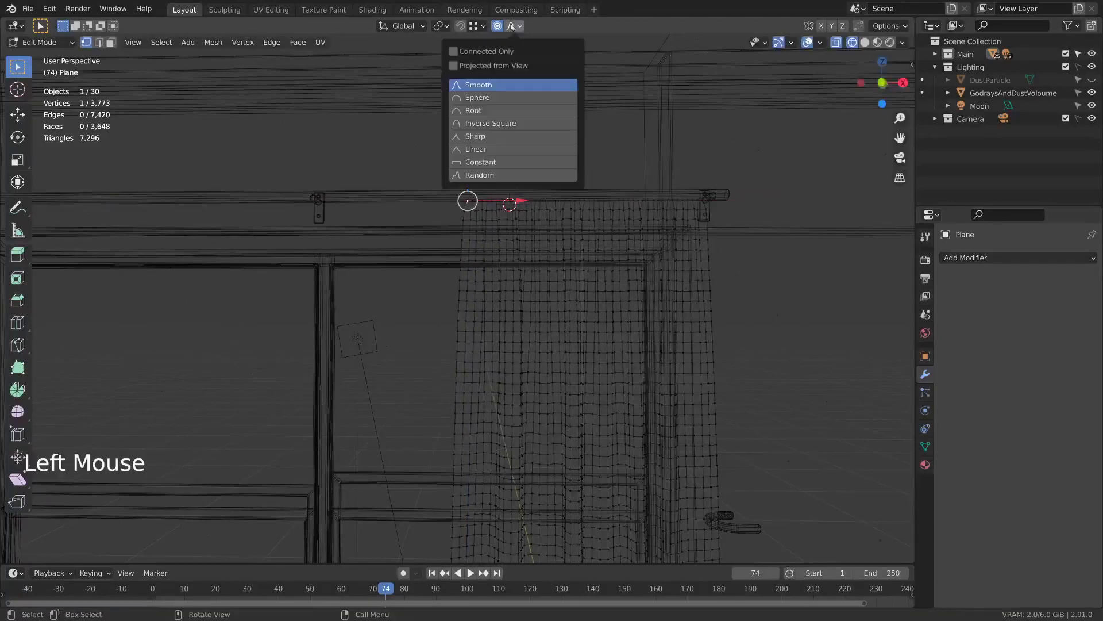
left_click(495, 136)
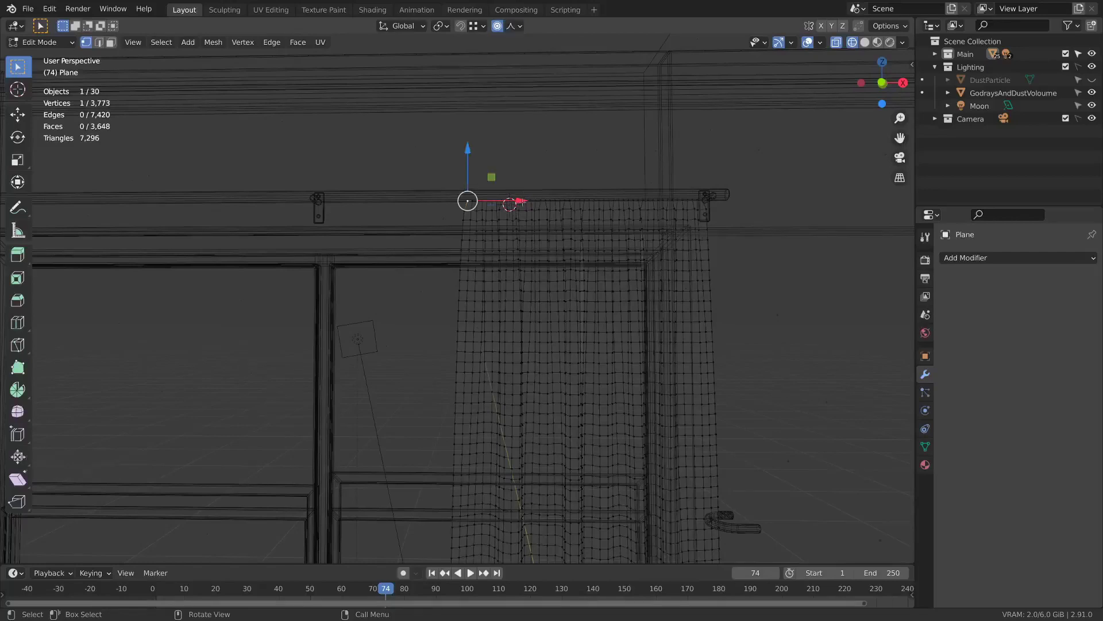
mouse_move(520, 201)
left_mouse_down()
mouse_move(508, 201)
mouse_move(516, 183)
left_mouse_up()
scroll(508, 199, "up", 15)
scroll(512, 191, "up", 7)
scroll(515, 187, "up", 1)
key("ctrl+z")
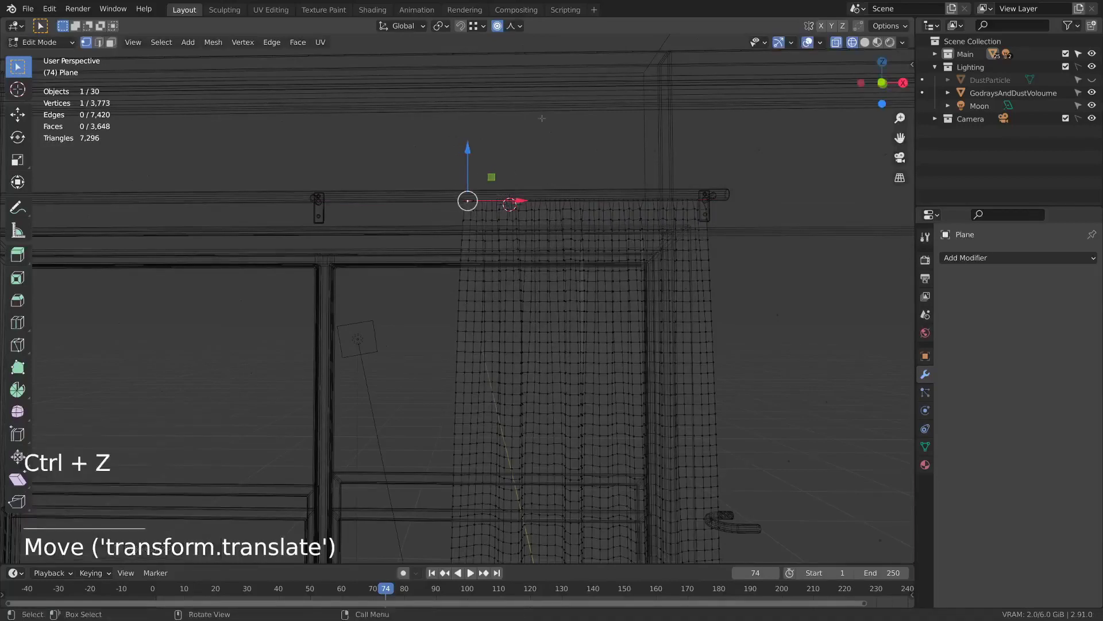
- Turn off proportional editing and move the inner upper corner vertex -0.008125 m along X
left_click(498, 26)
key("g")
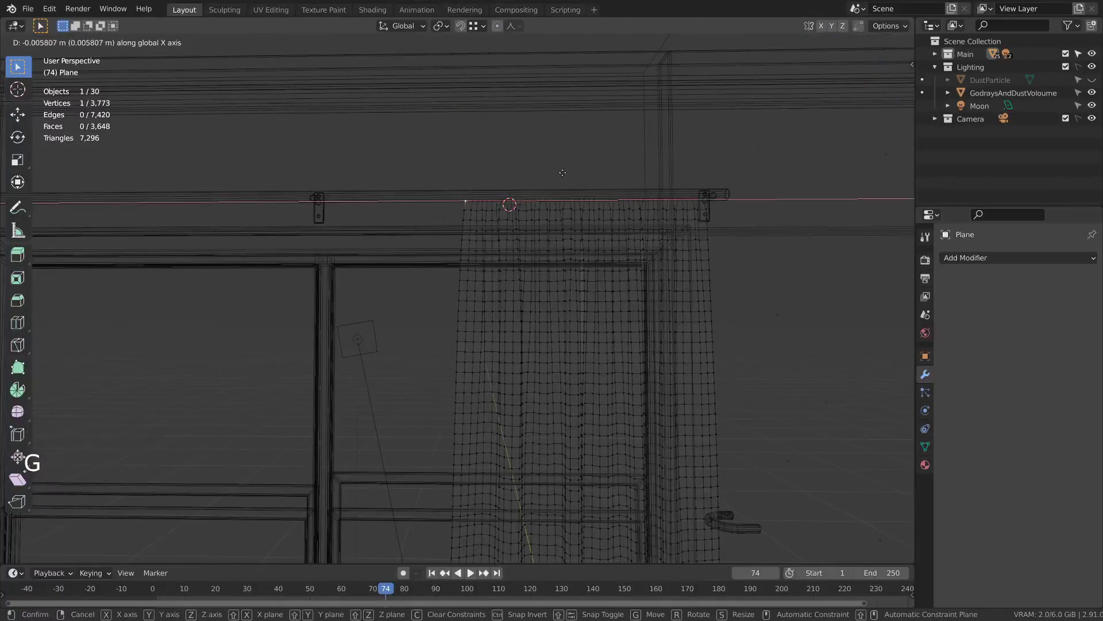
left_click(561, 170)
- Move the inner corner vertex about -0.02 m along X with Sharp proportional editing and a size of about 0.83
left_click(498, 26)
key("g")
middle_click_drag(504, 148, 532, 193)
key("x")
scroll(534, 203, "down", 17)
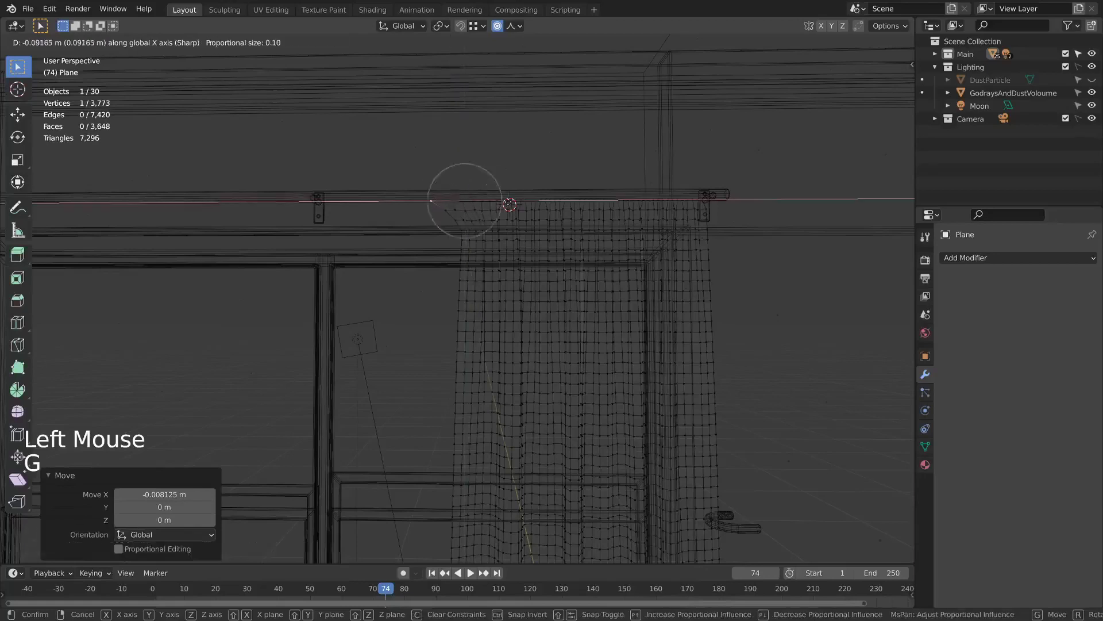
scroll(534, 203, "down", 2)
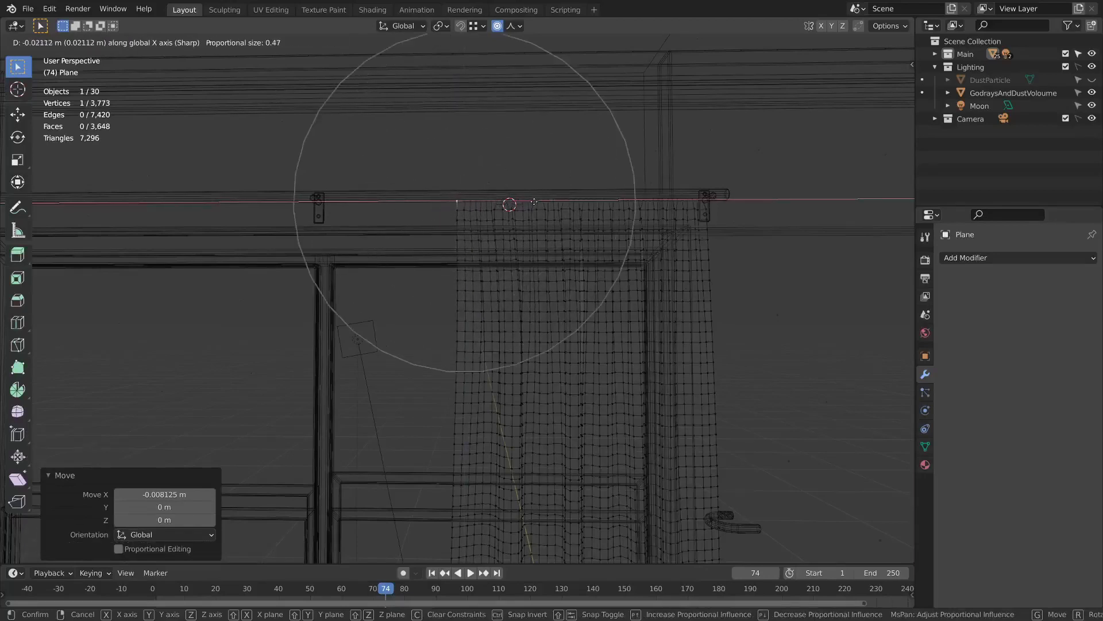
scroll(529, 199, "down", 1)
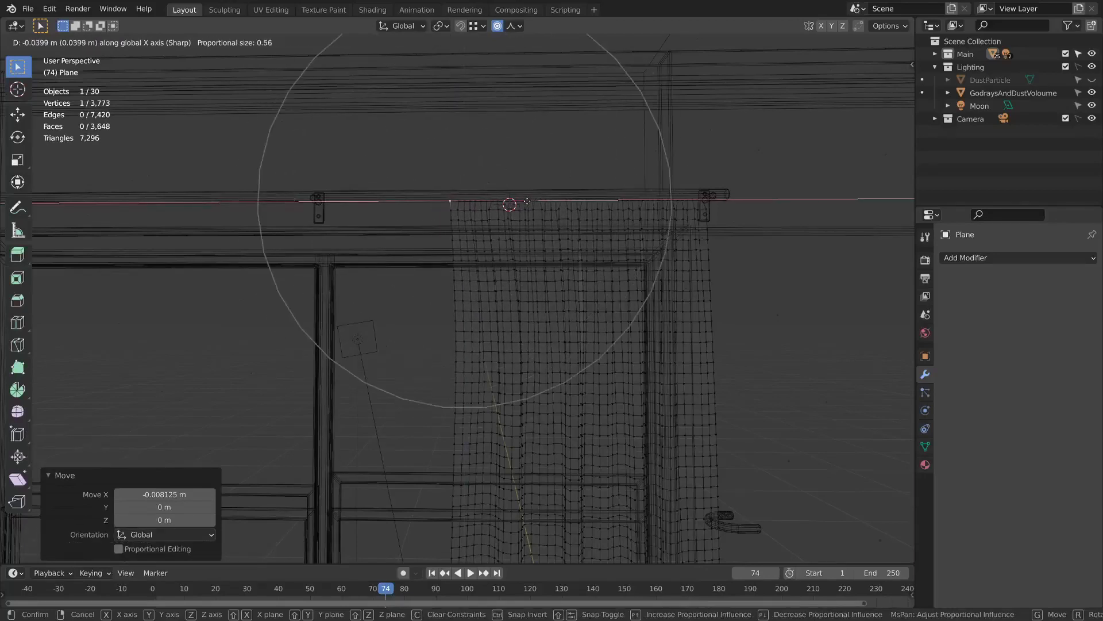
scroll(534, 202, "up", 3)
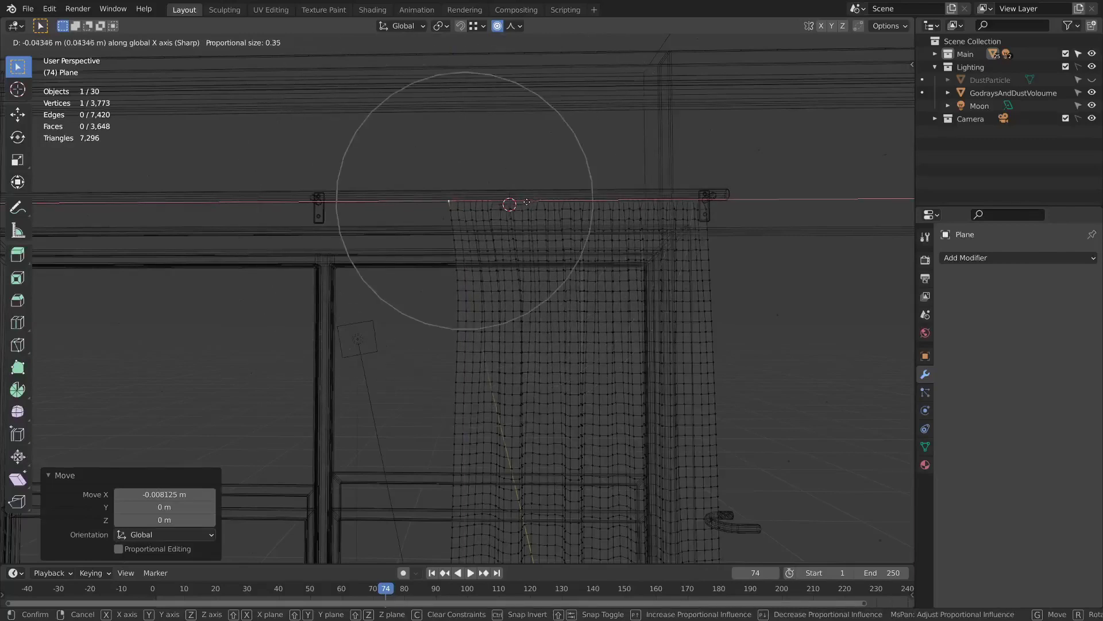
scroll(537, 201, "down", 2)
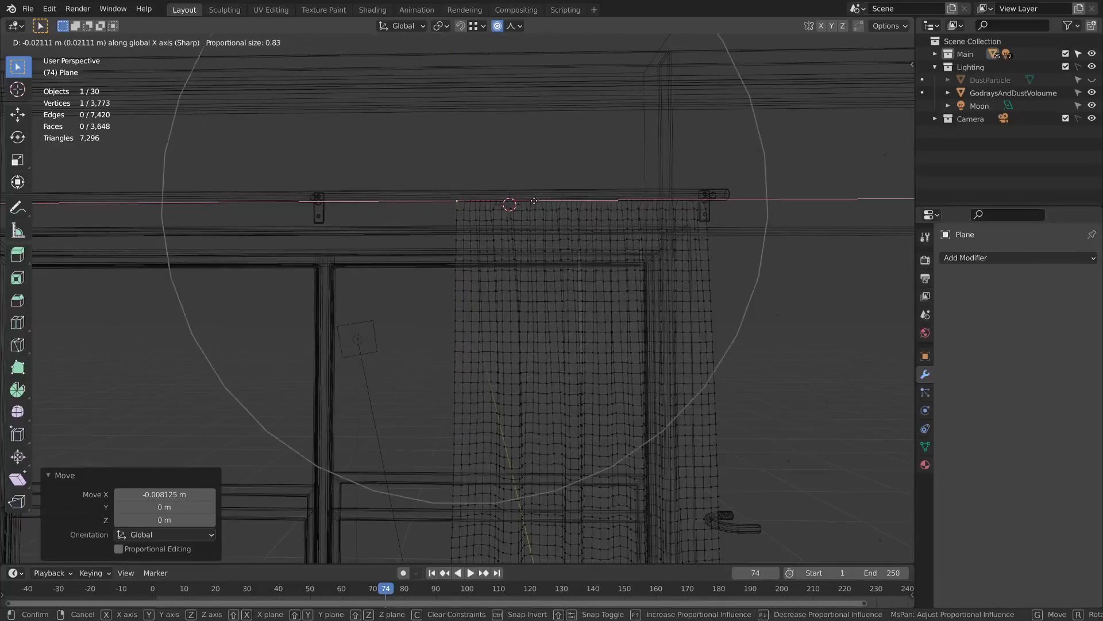
left_click(536, 200)
- Move the curtain's outer upper corner vertex about 0.024 m along X with Sharp proportional editing at a size of about 0.62
key("a")
middle_click_drag(710, 213, 698, 199, "shift")
left_click(692, 197)
key("g")
key("x")
scroll(717, 198, "up", 3)
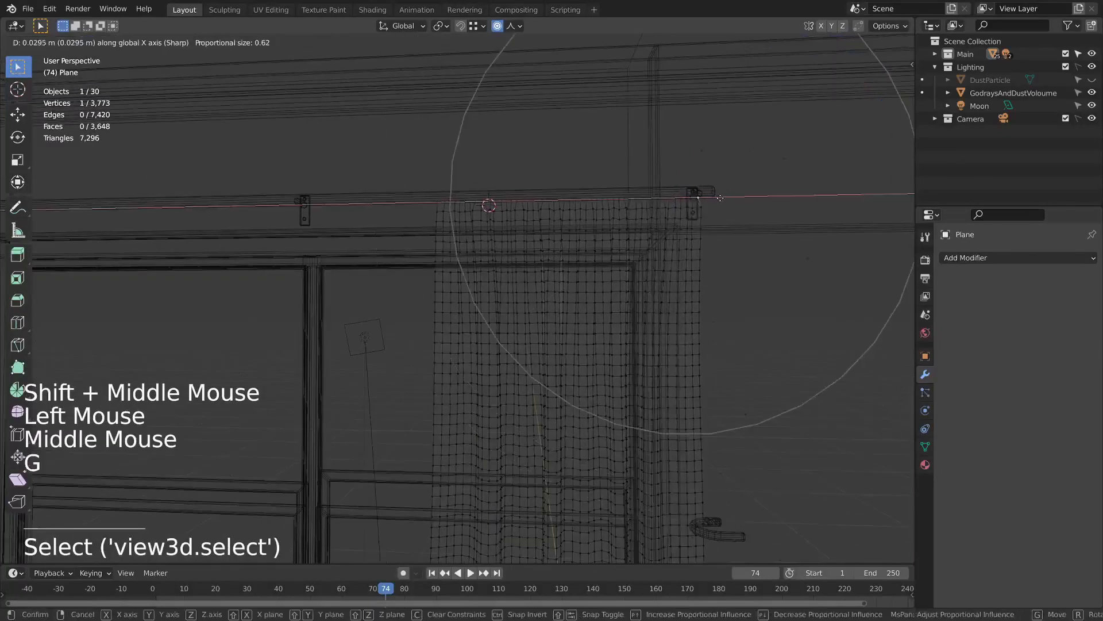
left_click(717, 197)
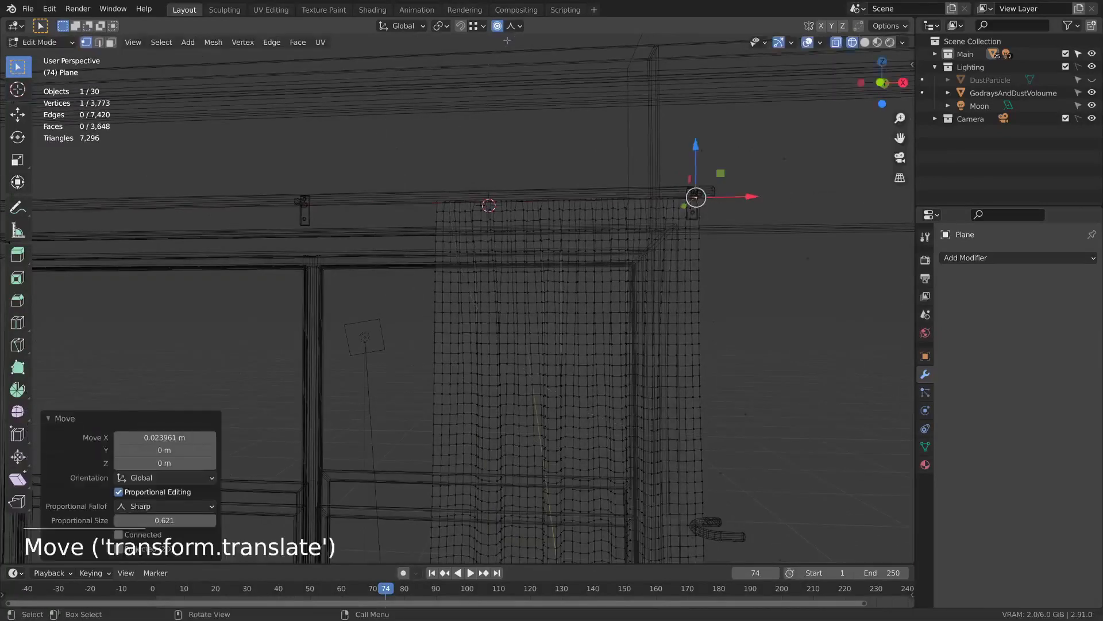
- Turn off proportional editing and nudge the outer upper corner vertex slightly outward along X
left_click(556, 67)
left_click(498, 26)
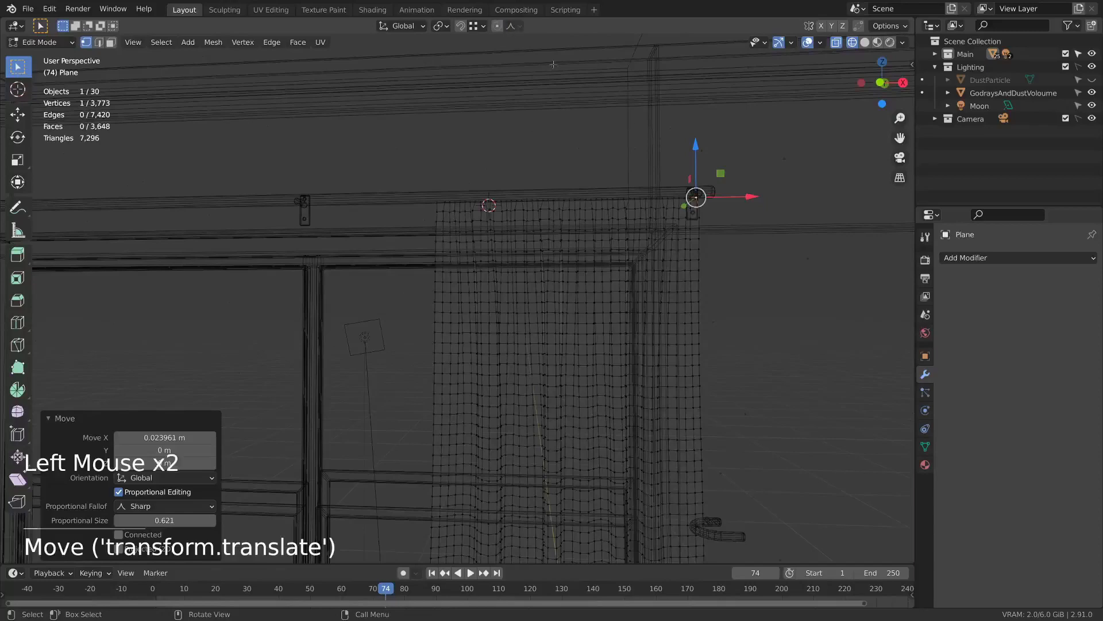
left_click_drag(749, 198, 752, 199)
- Return to Object Mode with solid shading and look over the reshaped curtain
key("Tab")
middle_click(680, 256)
key("z")
scroll(738, 298, "down", 4)
middle_click_drag(737, 298, 602, 306, "shift")
scroll(602, 306, "up", 4)
scroll(603, 280, "down", 1)
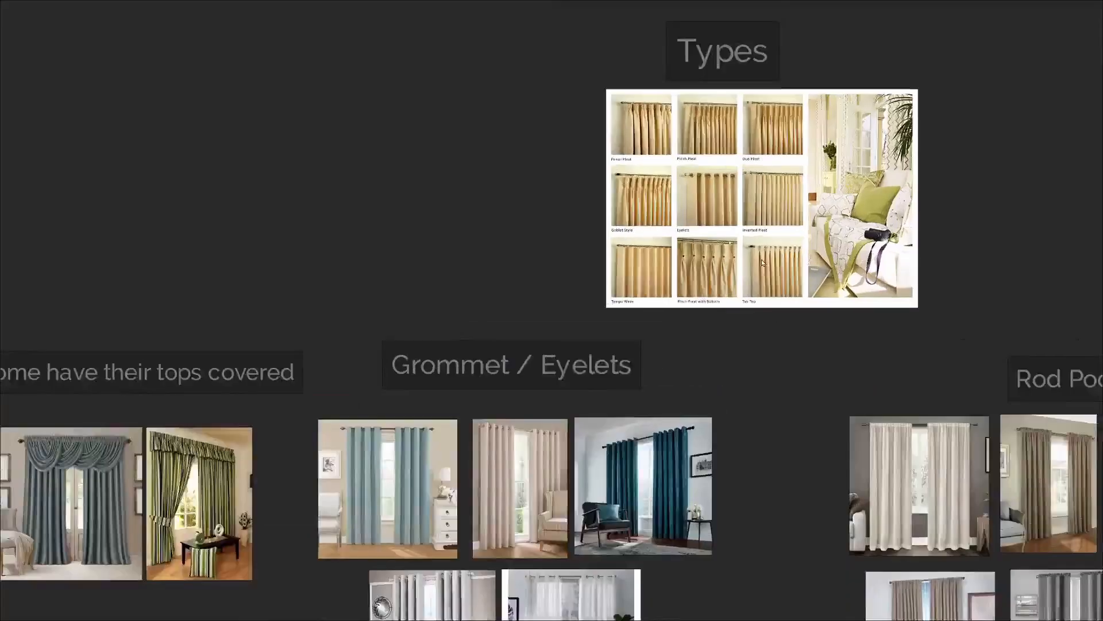
- Compare the simulated curtain's gathered top with the pencil and pinch pleat photos by placing the floating reference board over the scene
scroll(761, 259, "up", 5)
key("ctrl+f")
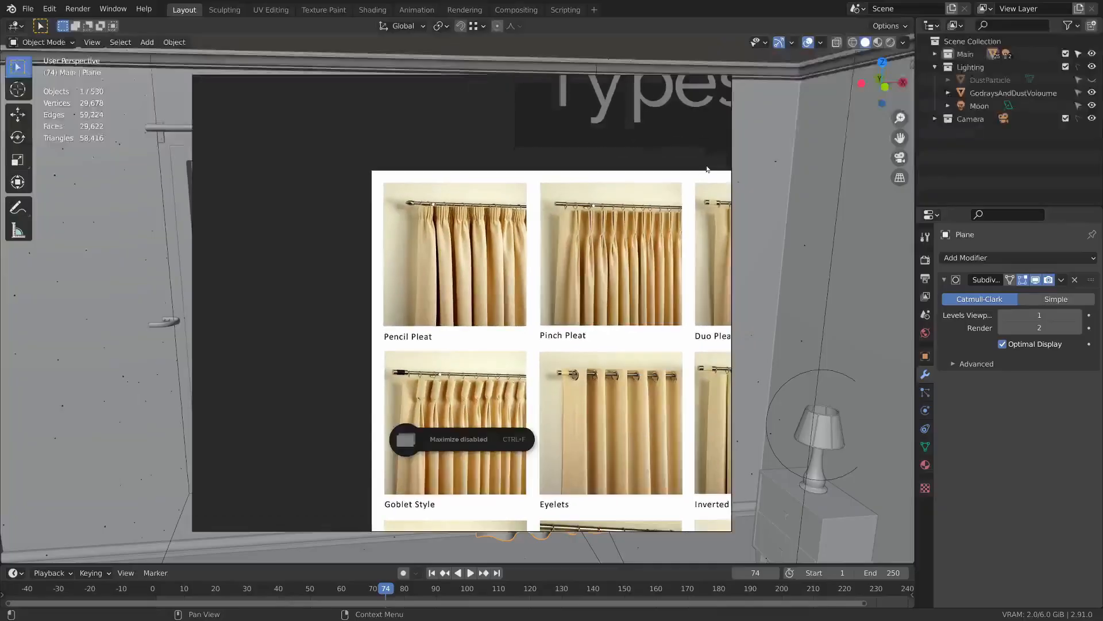
right_click_drag(588, 137, 475, 342)
scroll(707, 51, "up", 2)
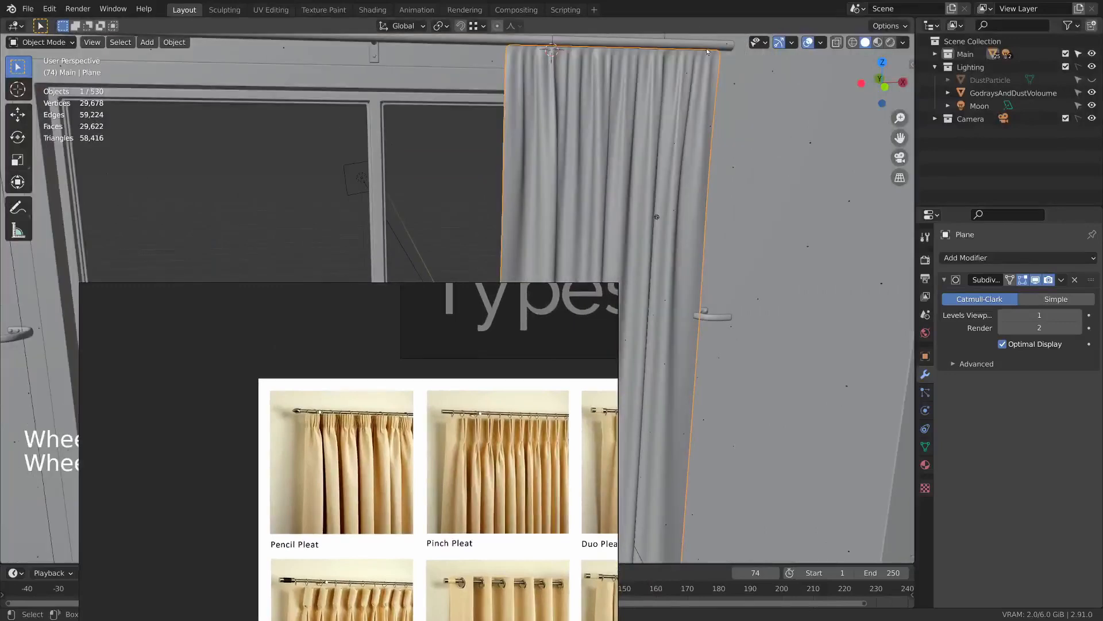
middle_click_drag(706, 49, 592, 124)
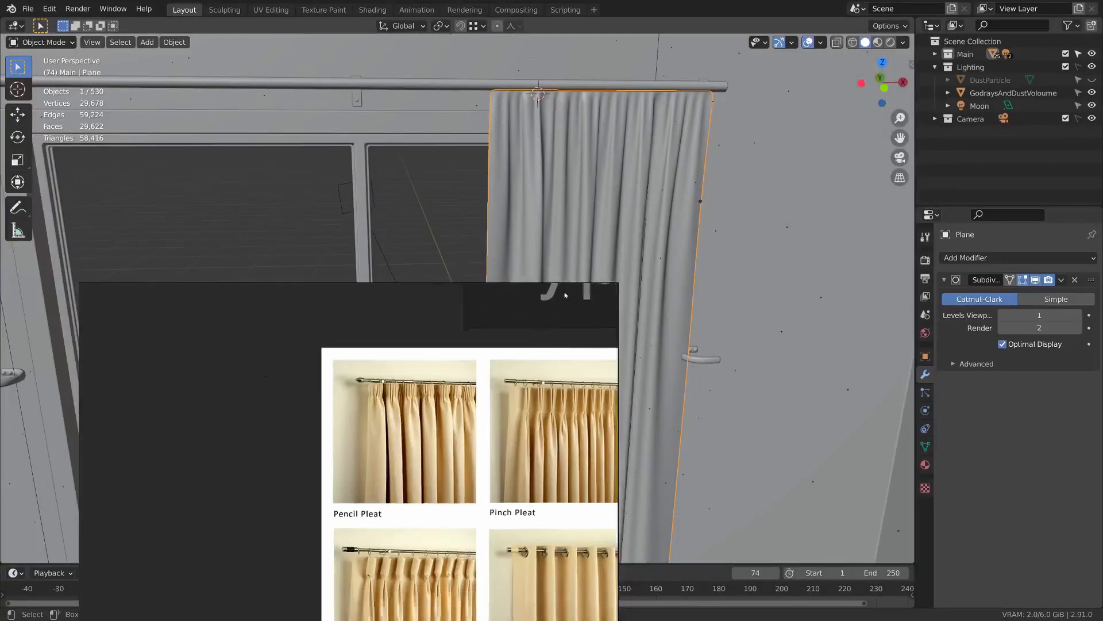
- Examine the pleat, ring and eyelet details at the curtain tops in the full-size Types reference chart
key("ctrl+f")
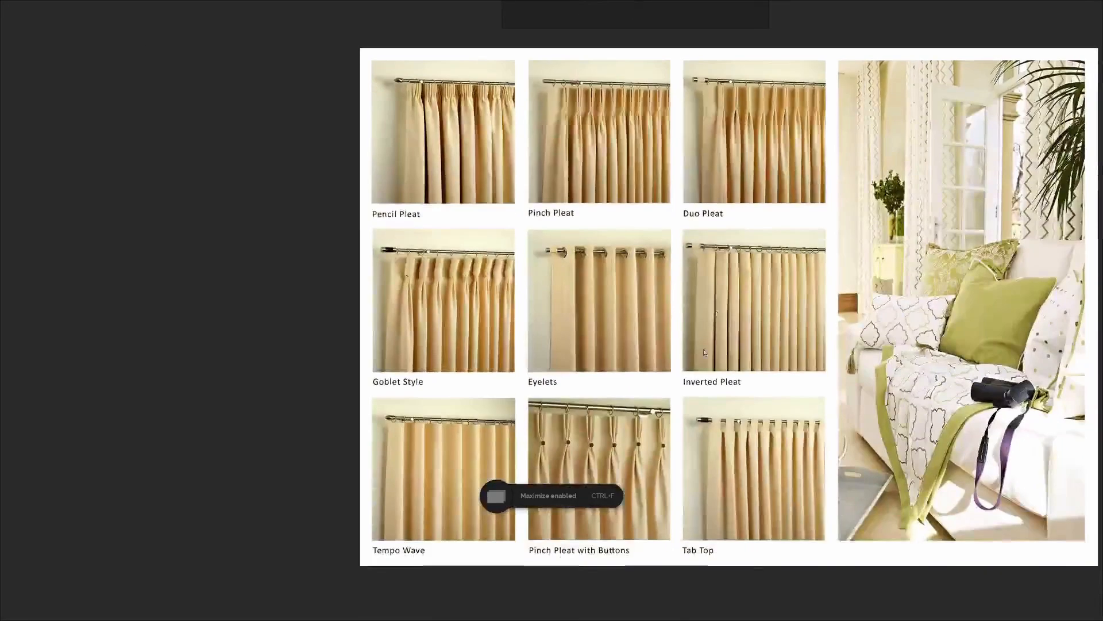
middle_click_drag(624, 217, 627, 276)
scroll(632, 151, "up", 5)
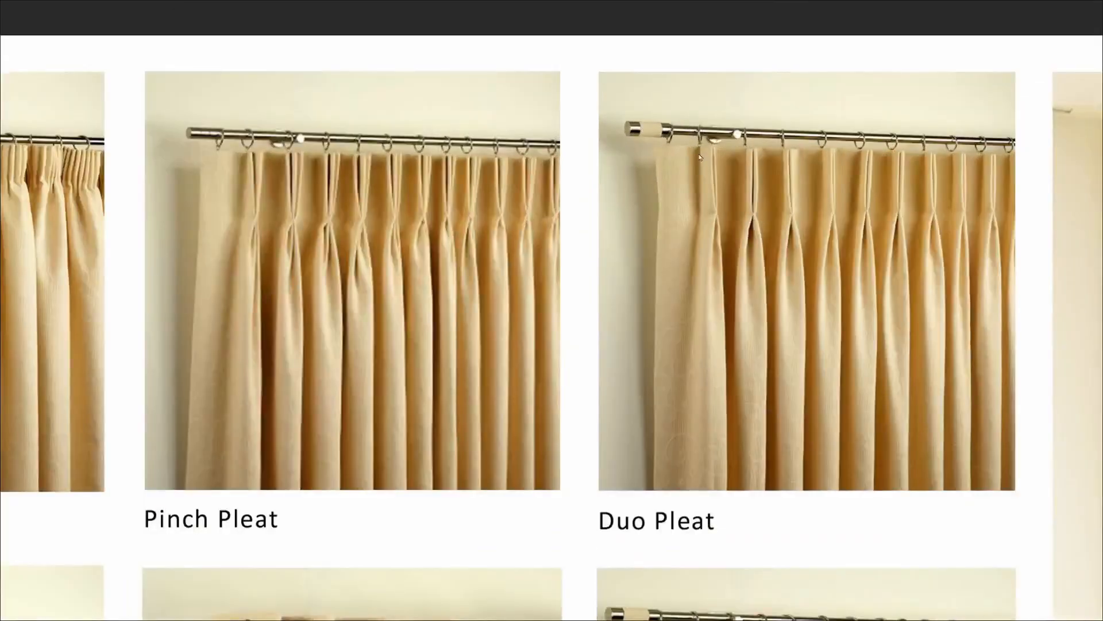
scroll(666, 345, "down", 4)
middle_click_drag(667, 352, 674, 183)
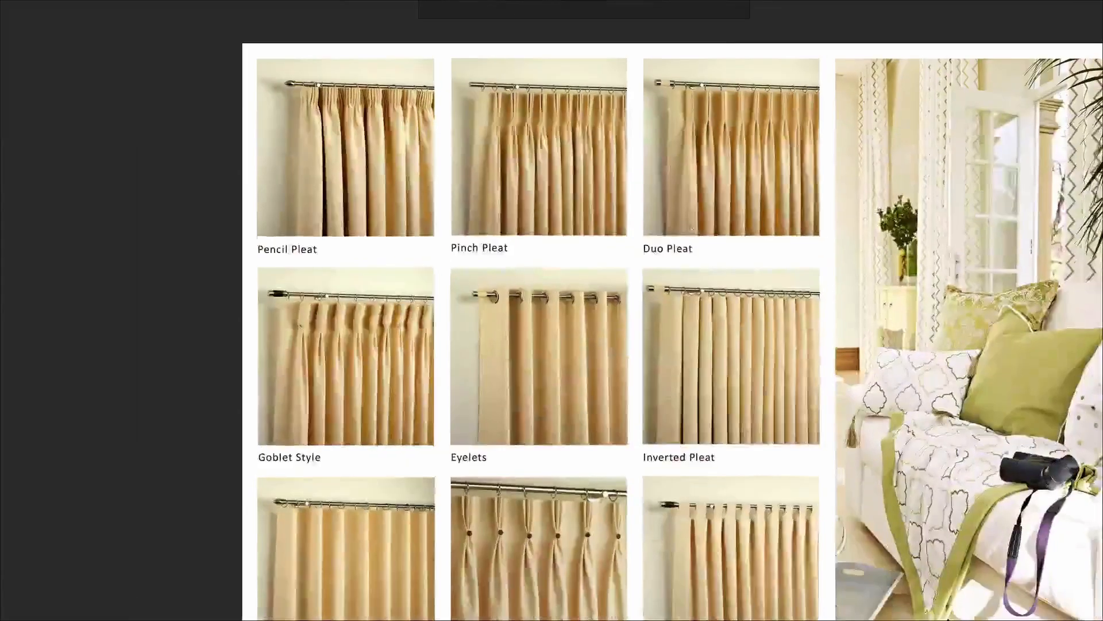
scroll(684, 308, "up", 7)
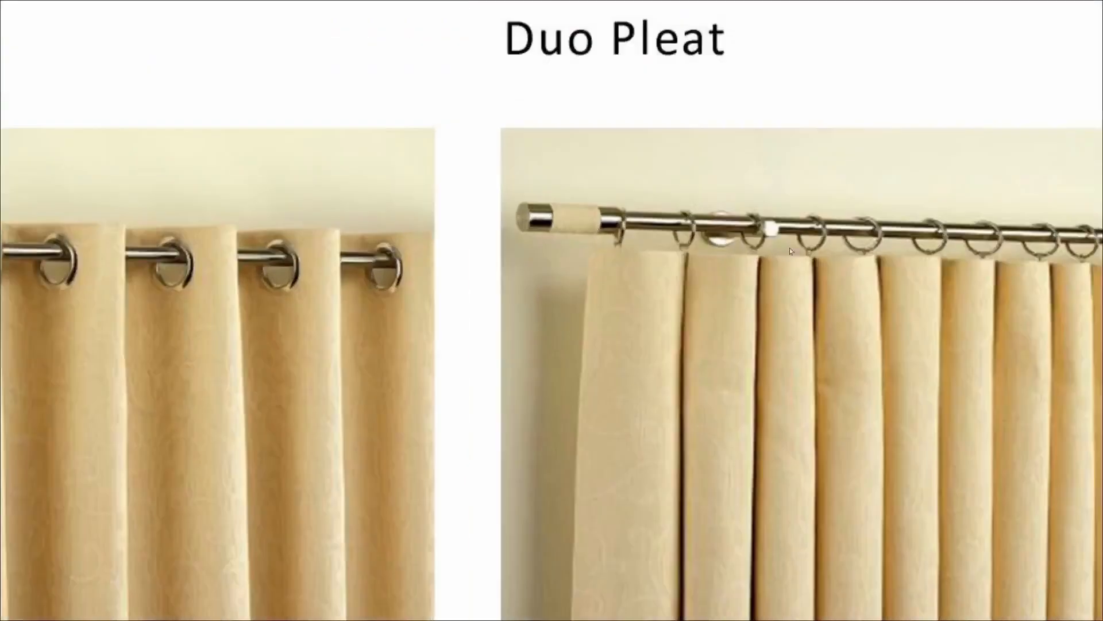
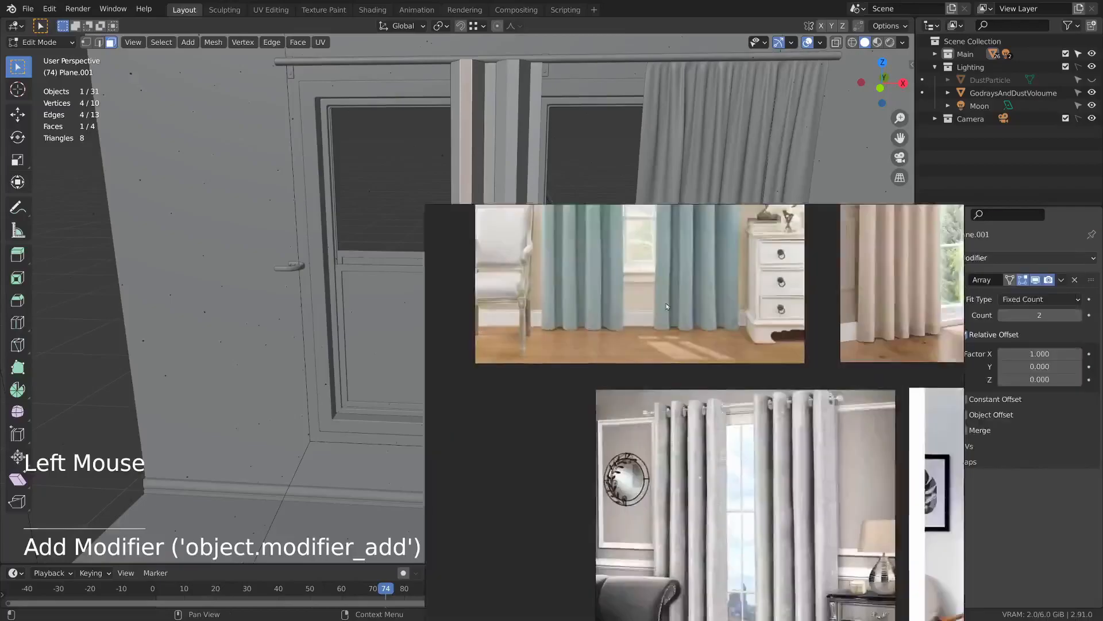
- Examine the folds and eyelet spacing in the grommet curtain reference photos and return to Blender
key("ctrl+f")
scroll(662, 275, "up", 2)
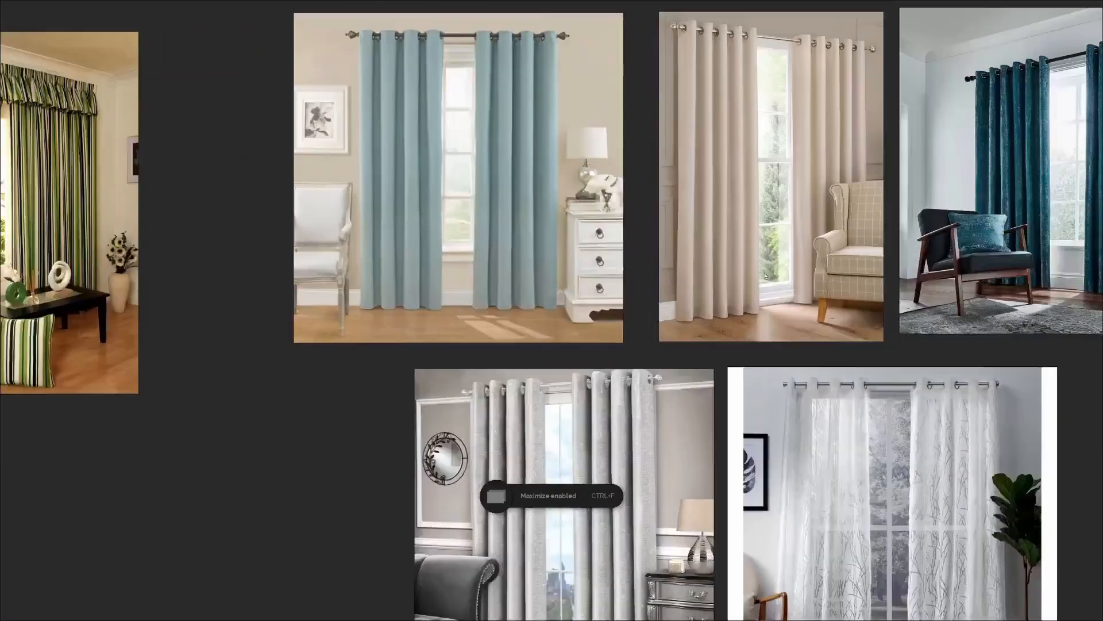
middle_click_drag(715, 275, 589, 285)
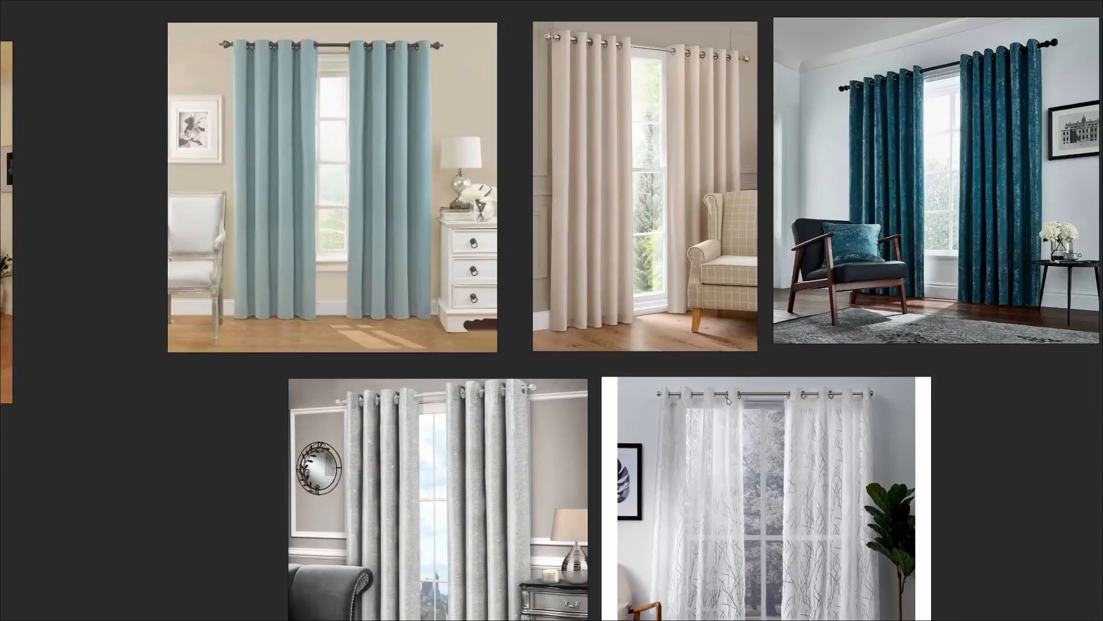
middle_click_drag(726, 400, 700, 454)
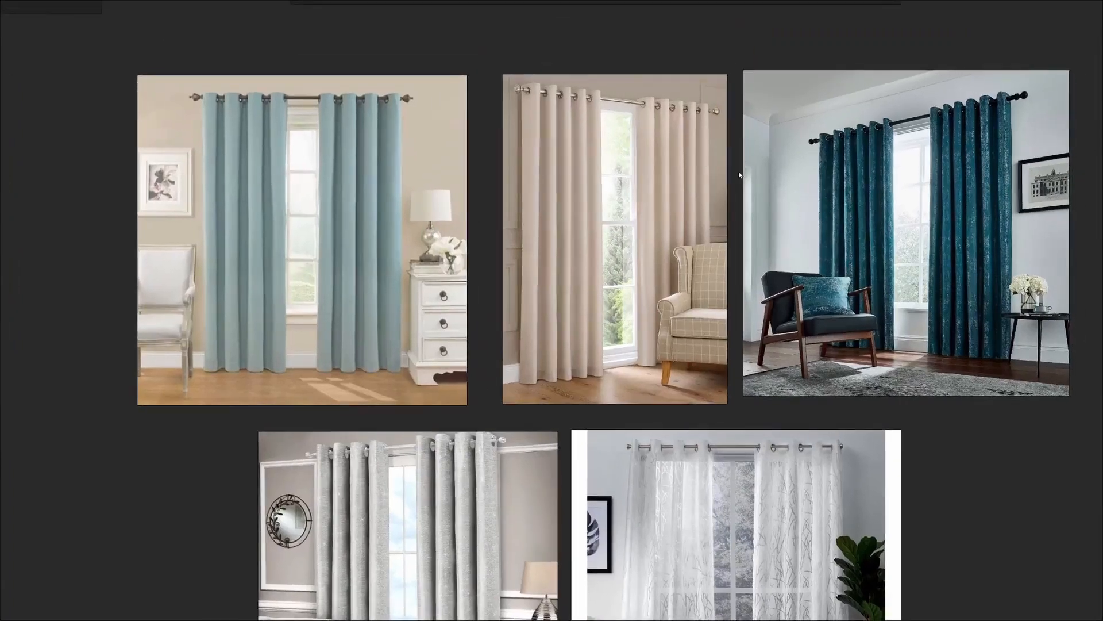
middle_click_drag(739, 171, 732, 193)
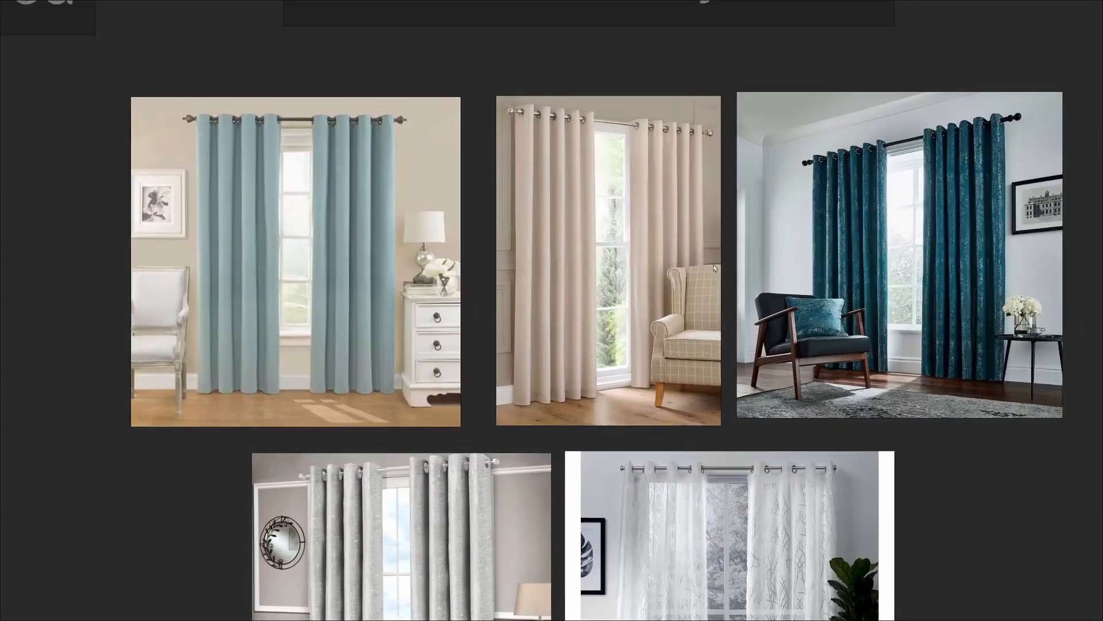
key("ctrl+m")
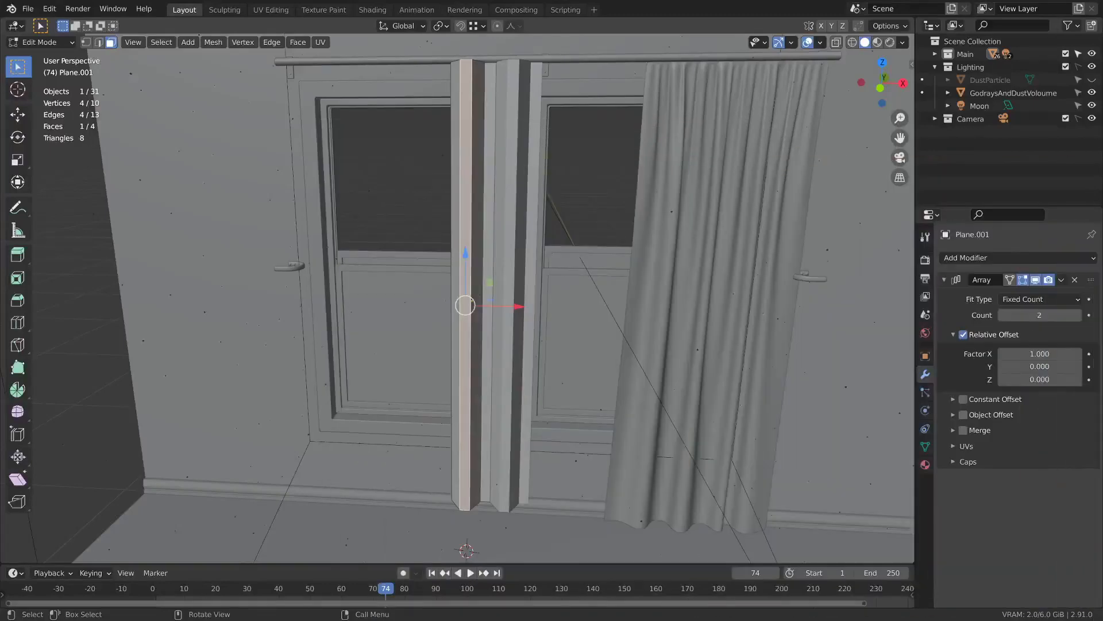
- Set the folded strip's Array modifier count to 4
middle_click_drag(494, 310, 460, 301)
left_click(1078, 315)
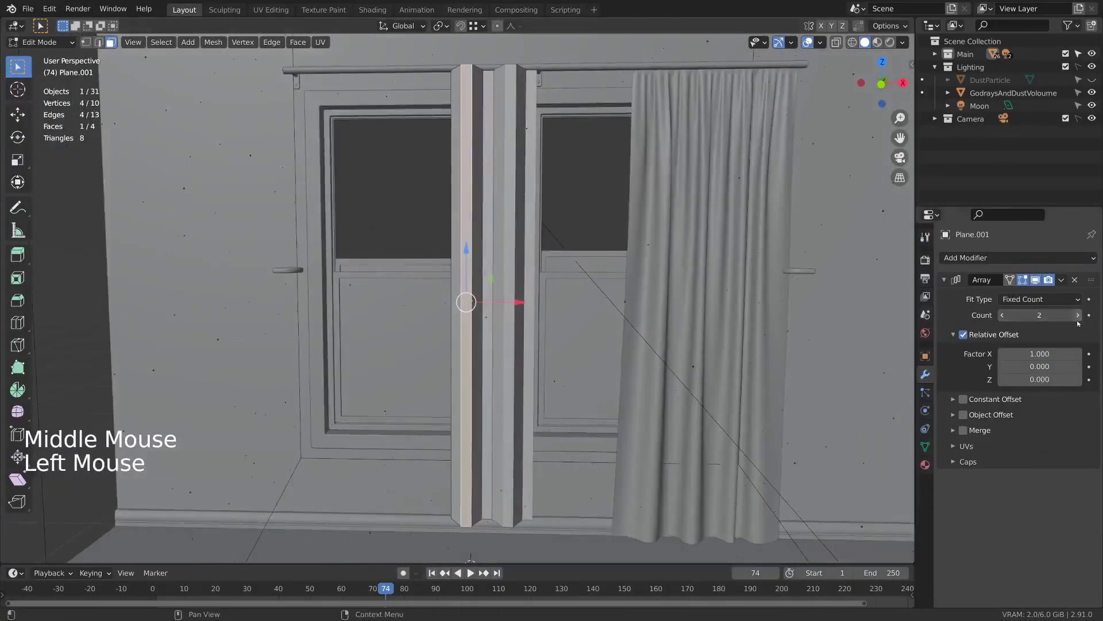
left_click(1078, 315)
left_click(1078, 315)
middle_click_drag(457, 258, 453, 239)
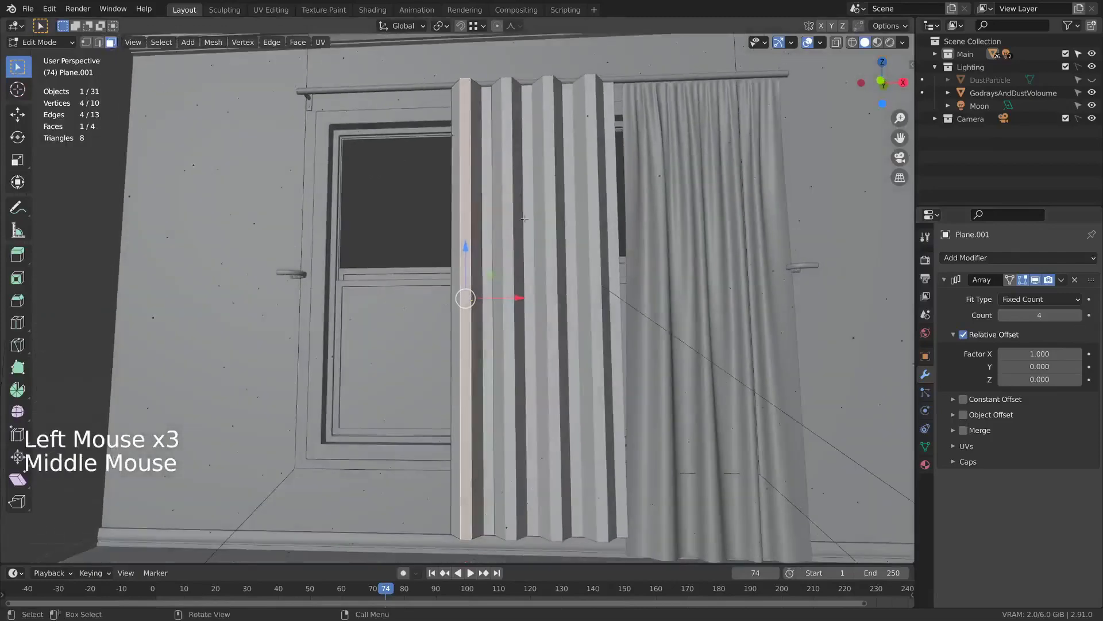
- Add one centred vertical loop cut to each of the two side faces of the array's first fold
middle_click_drag(524, 218, 609, 247)
key("ctrl+r")
left_click(463, 65)
right_click(463, 64)
middle_click_drag(526, 72, 402, 92)
key("ctrl+r")
left_click(471, 63)
right_click(471, 64)
middle_click_drag(469, 68, 517, 287)
- Add 30 evenly spaced horizontal loop cuts along the full height of the first fold and deselect the mesh
scroll(494, 103, "up", 1, "shift")
scroll(491, 134, "up", 3)
scroll(517, 299, "down", 3)
key("ctrl+r")
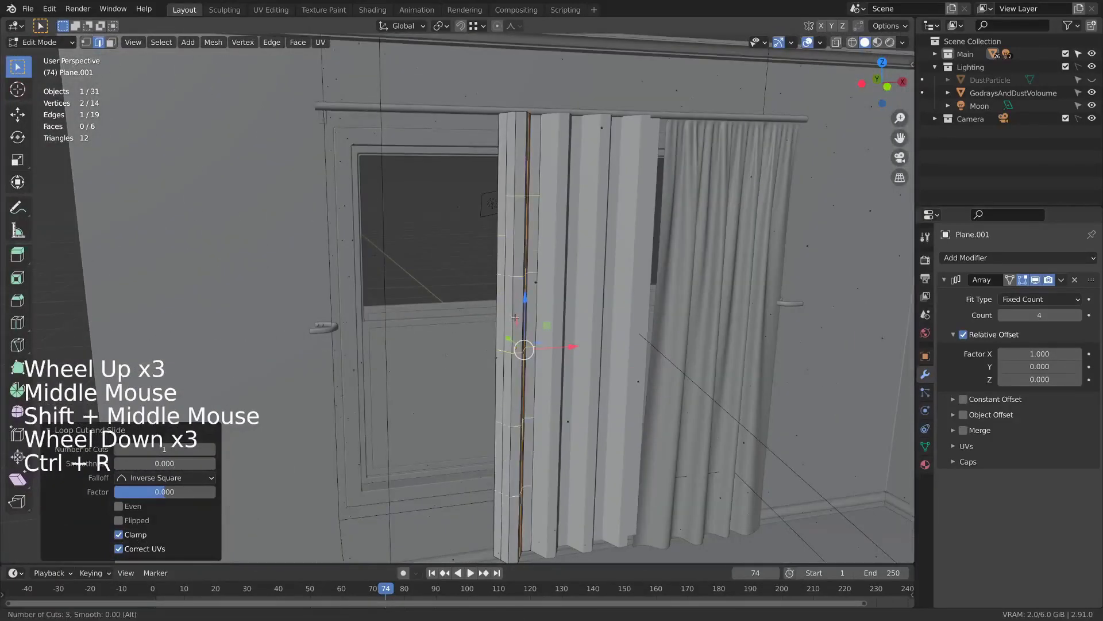
scroll(515, 318, "up", 20)
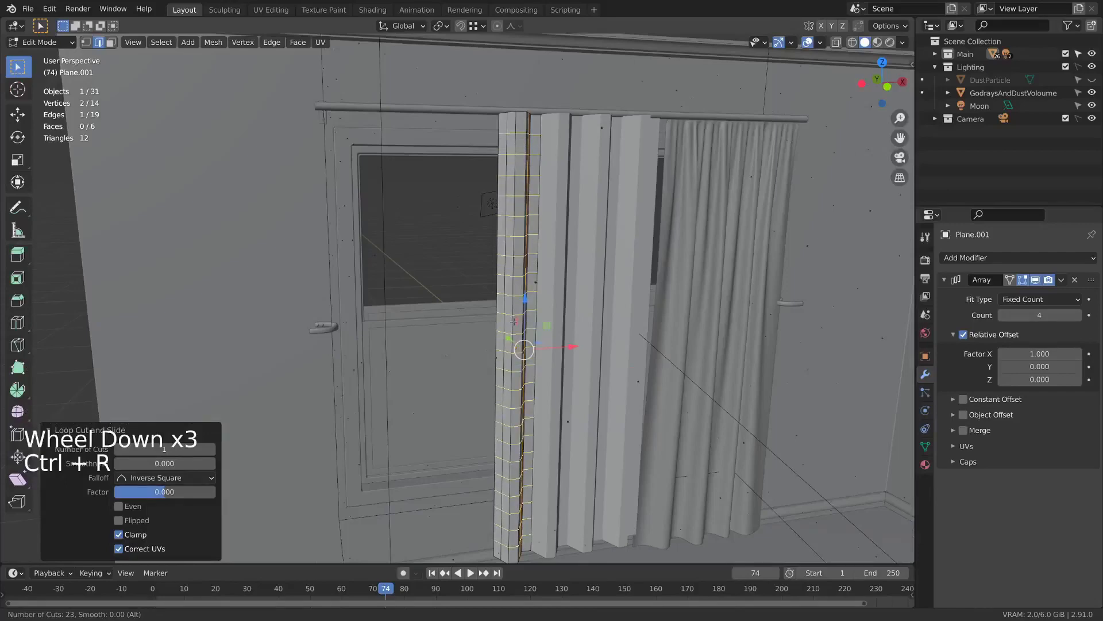
scroll(516, 320, "up", 8)
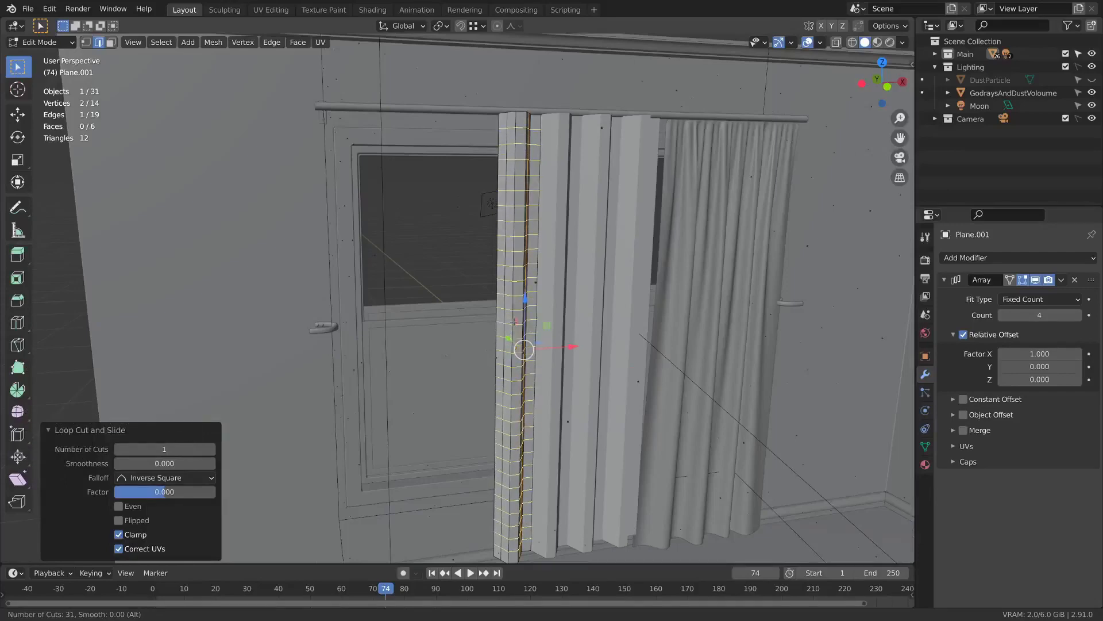
scroll(514, 322, "down", 1)
left_click(514, 321)
right_click(514, 322)
key("a")
scroll(517, 349, "down", 1)
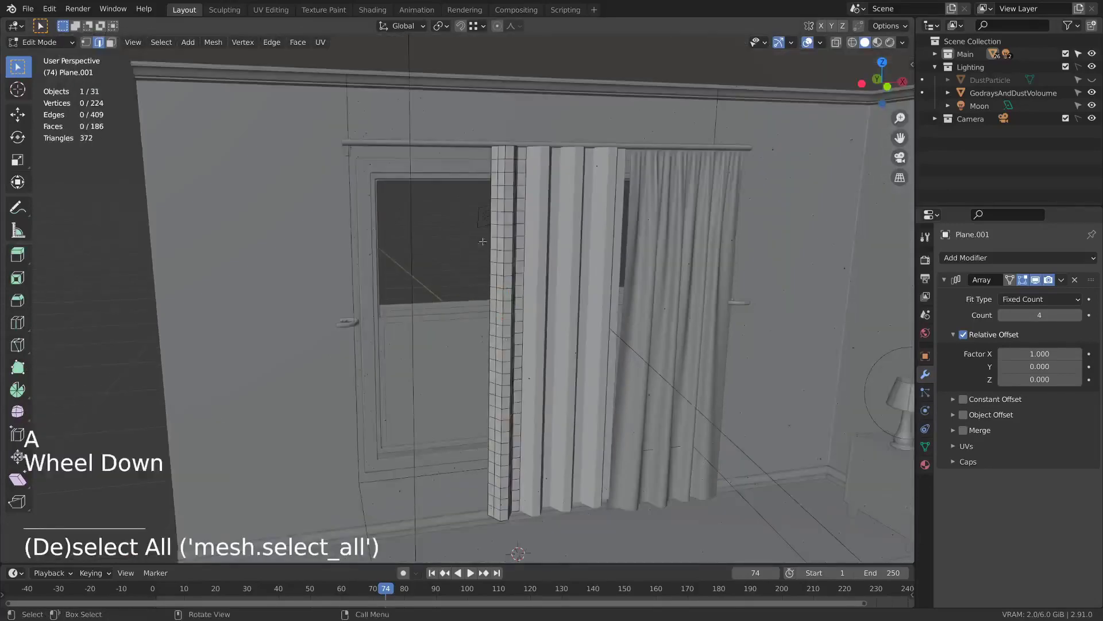
- Place the 3D cursor on the upper part of the first fold
middle_click_drag(517, 349, 520, 322)
scroll(520, 322, "up", 3)
middle_click_drag(523, 86, 527, 165, "shift")
right_click(527, 165, "shift")
scroll(527, 167, "up", 3)
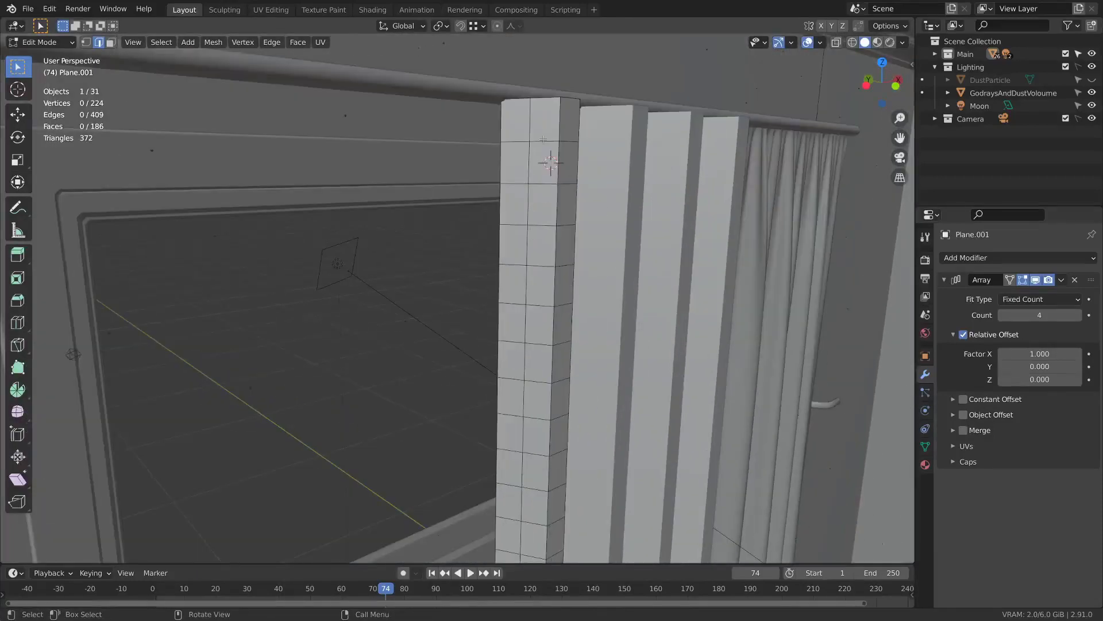
middle_click_drag(640, 189, 615, 269)
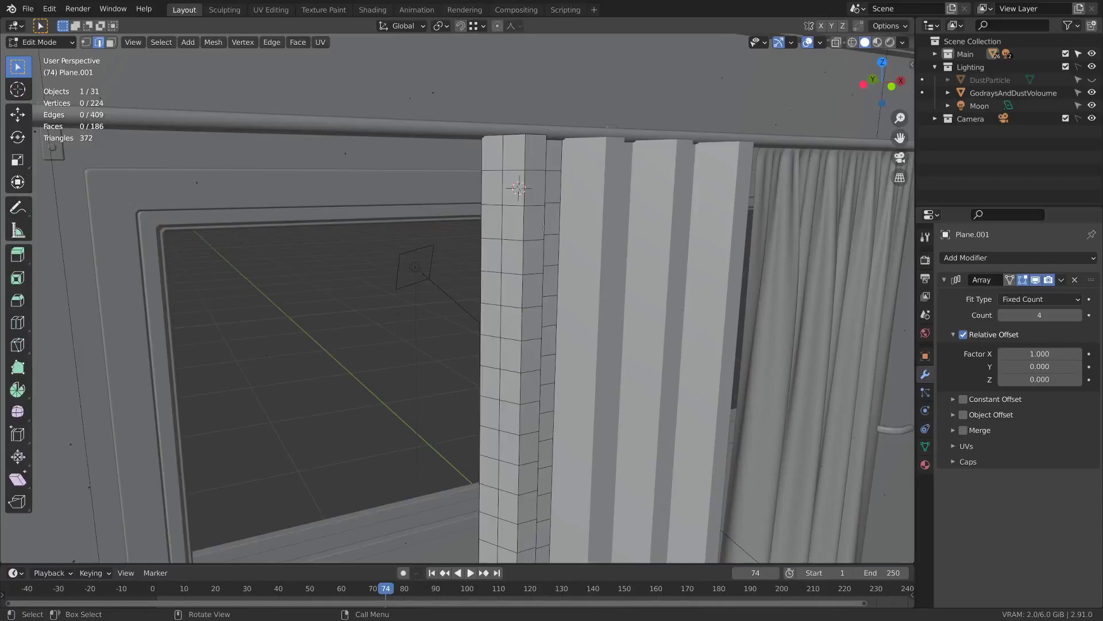
- Select the uppermost two-by-two face block on both sides of the first fold and inset them by 0.0242 m
scroll(481, 144, "up", 3)
middle_click_drag(481, 143, 485, 182)
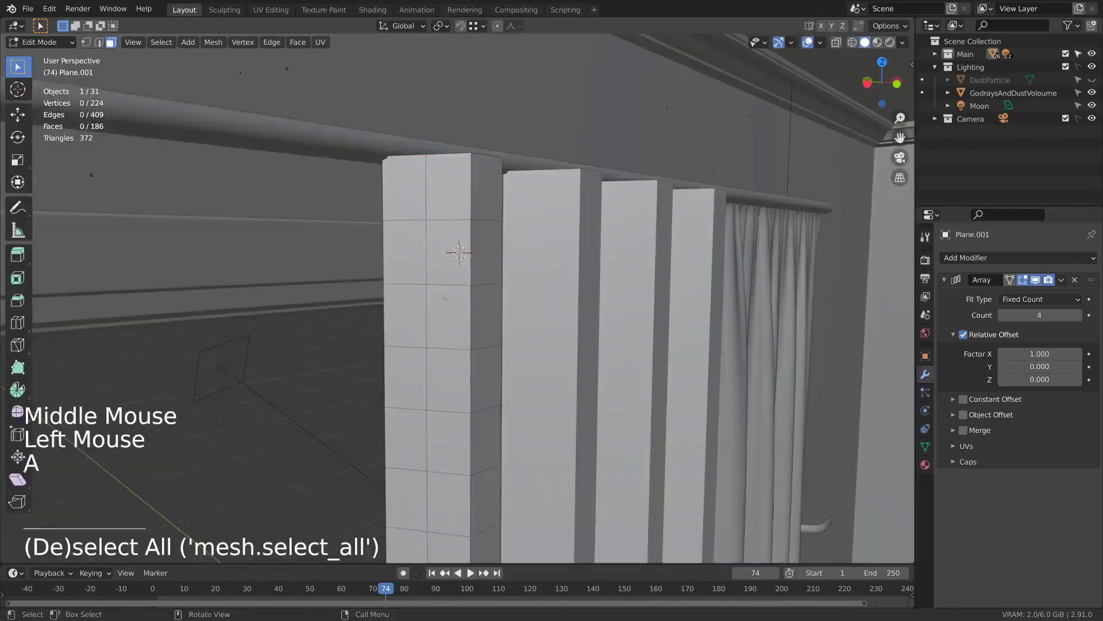
left_click(404, 193, "shift")
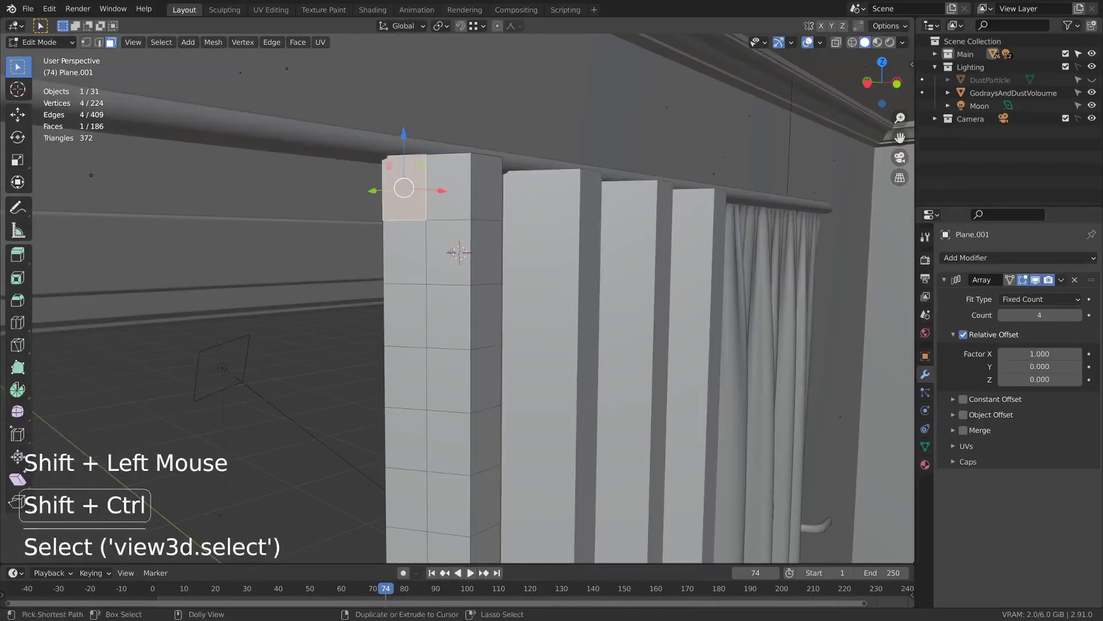
left_click(451, 251, "ctrl+shift")
middle_click_drag(451, 251, 530, 306)
left_click(399, 249, "shift")
left_click(398, 249, "ctrl+shift")
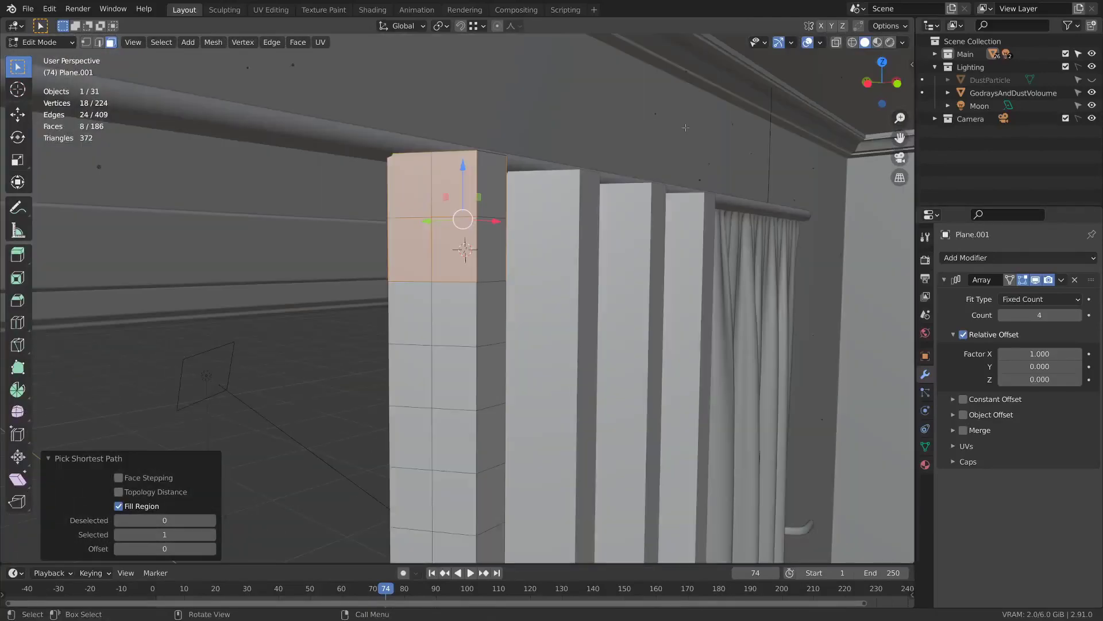
key("i")
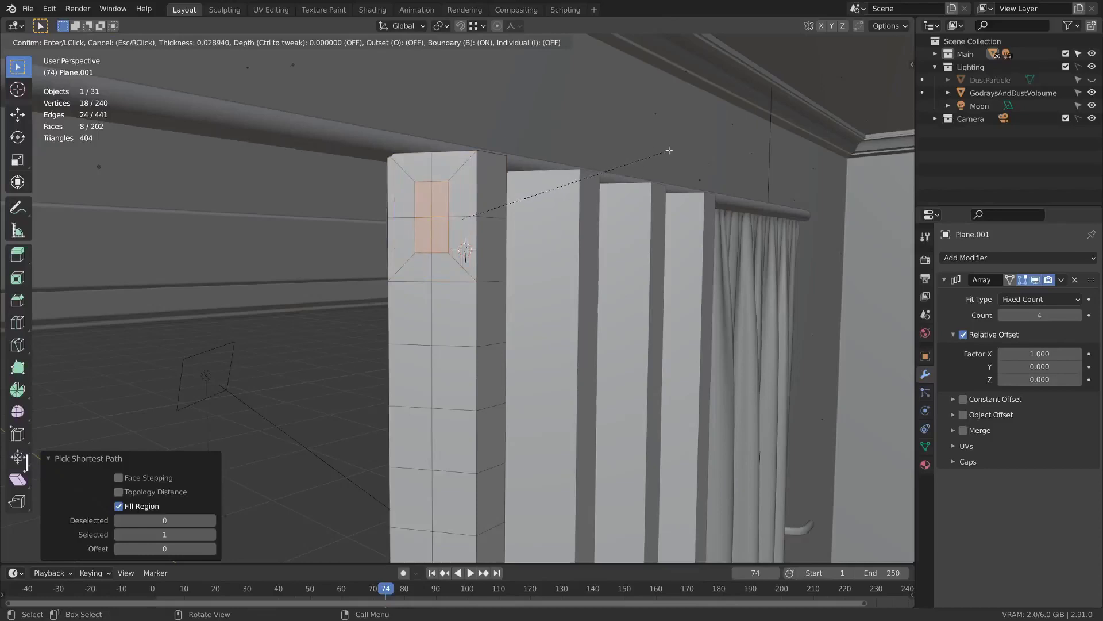
left_click(659, 149)
- Search the add-on preferences for "loop" to check the LoopTools add-on, and close the preferences
right_click(596, 154)
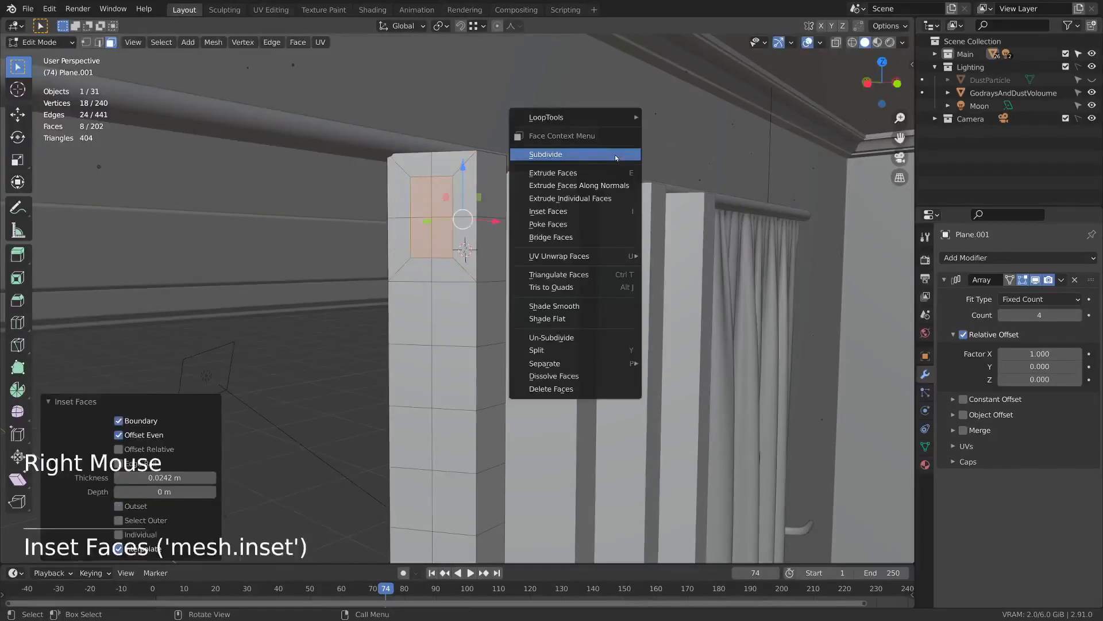
left_click(58, 9)
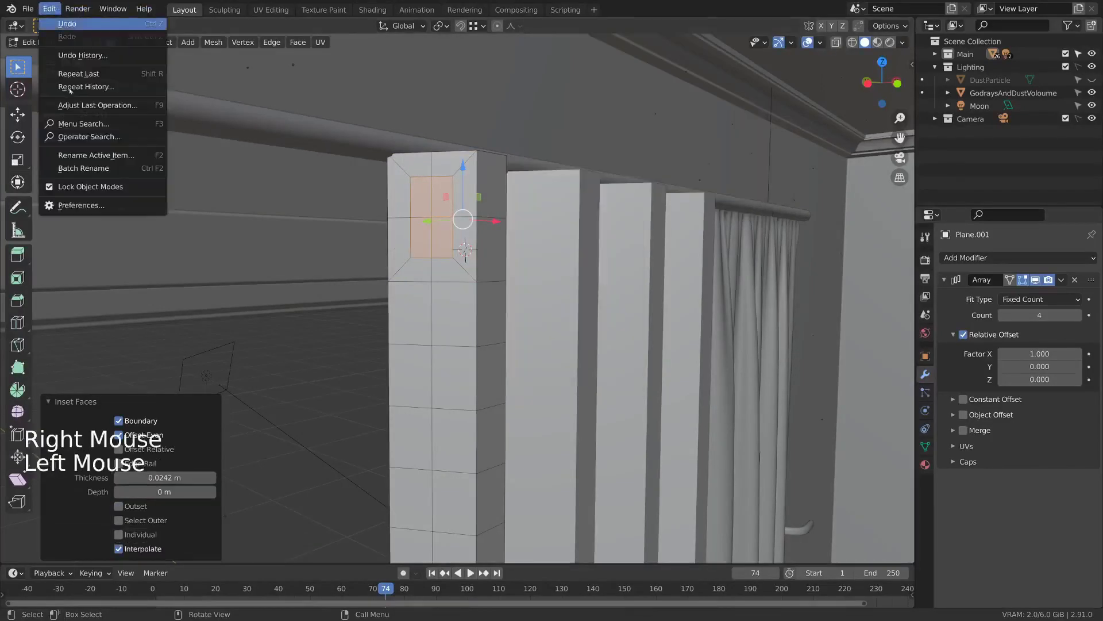
left_click(81, 204)
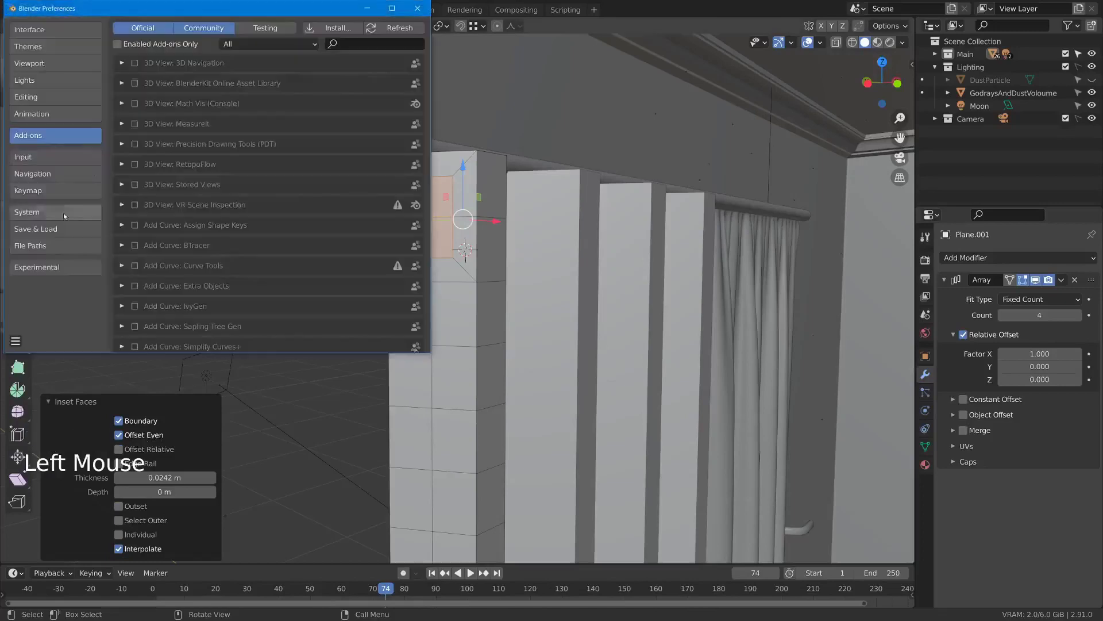
left_click(366, 39)
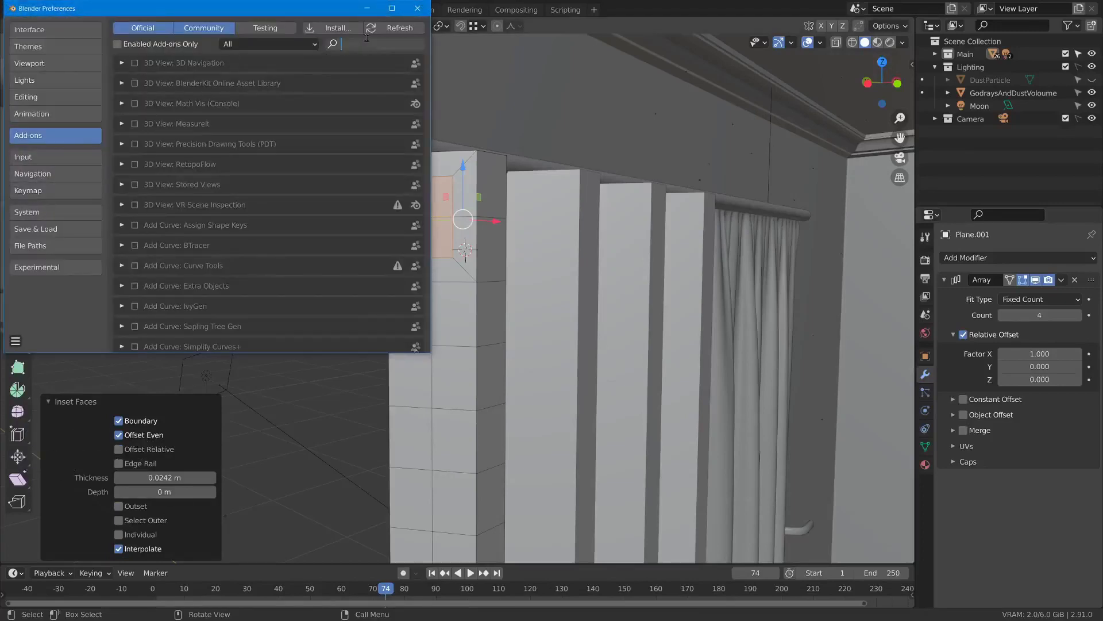
type("loop")
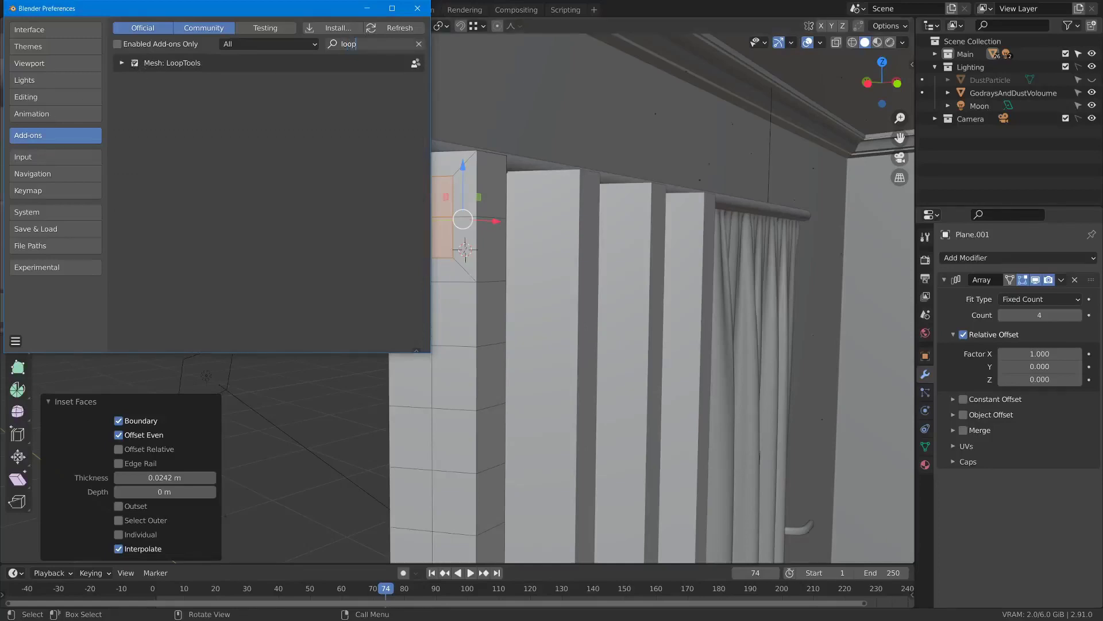
left_click(418, 8)
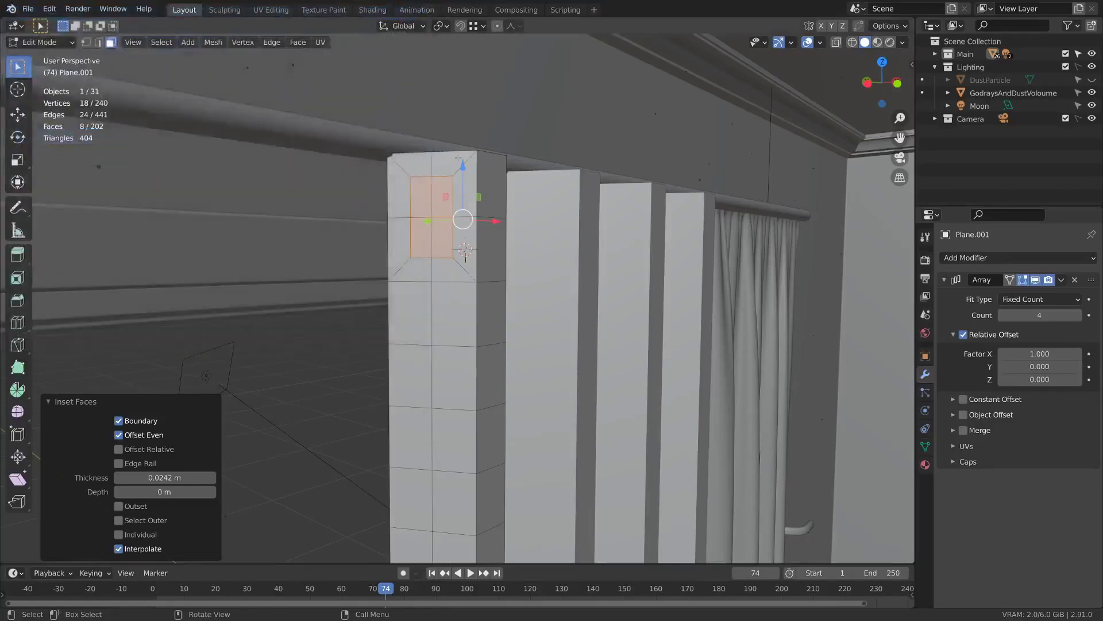
- Reshape the inset face blocks into circles with the LoopTools Circle operation
right_click(590, 174)
mouse_move(526, 142)
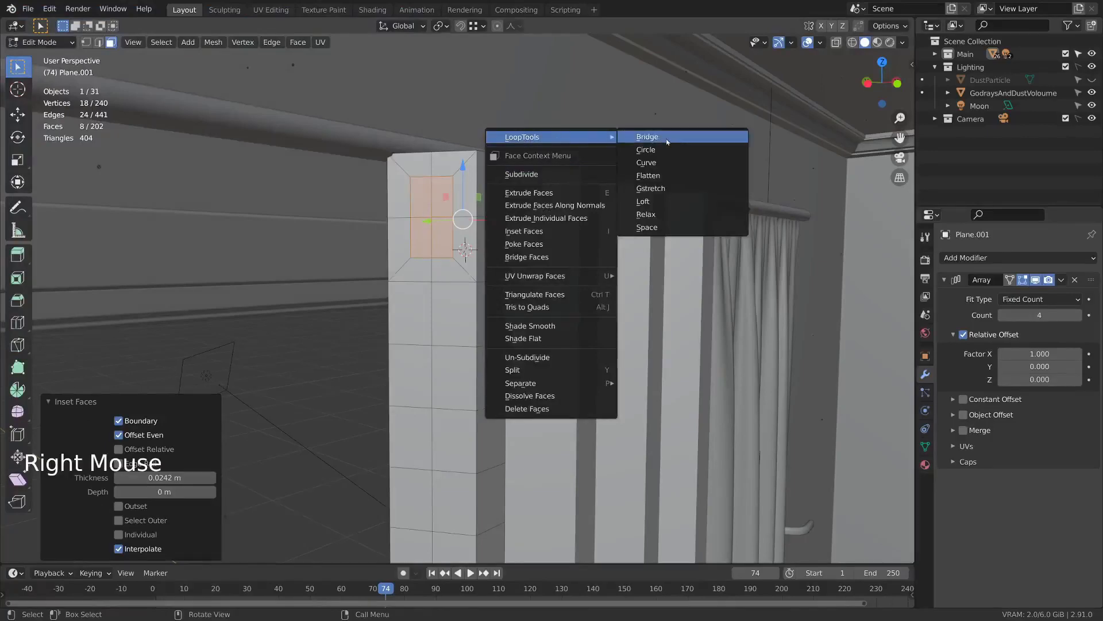
left_click(646, 149)
middle_click_drag(646, 150, 546, 195)
scroll(582, 196, "up", 2)
- Inset the circular faces by 0.006248 m to form the grommet rims
key("i")
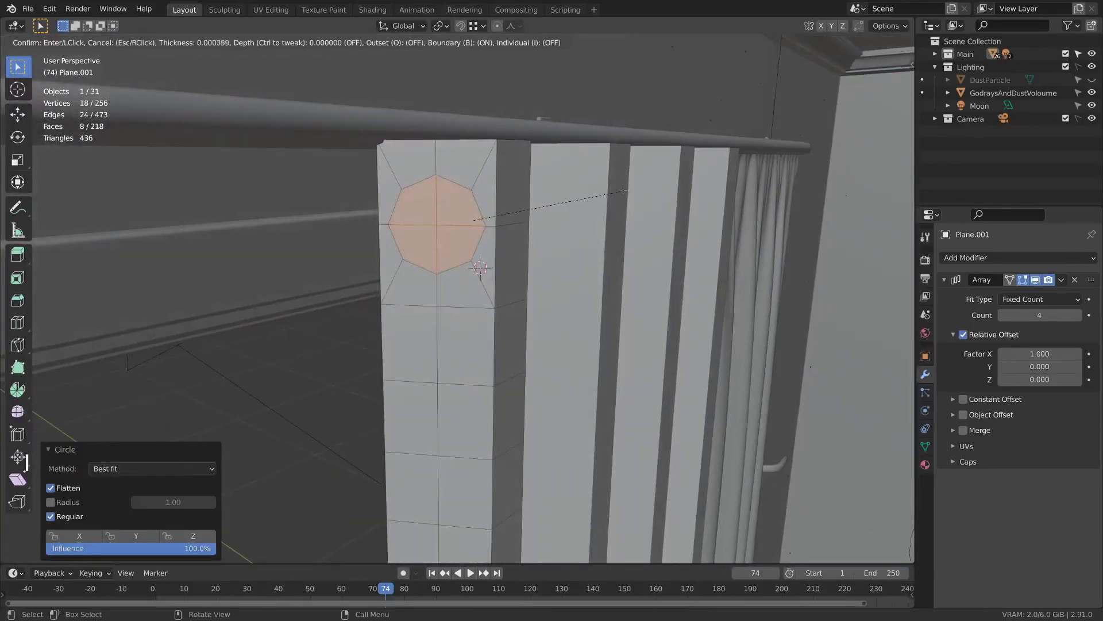
left_click(621, 191)
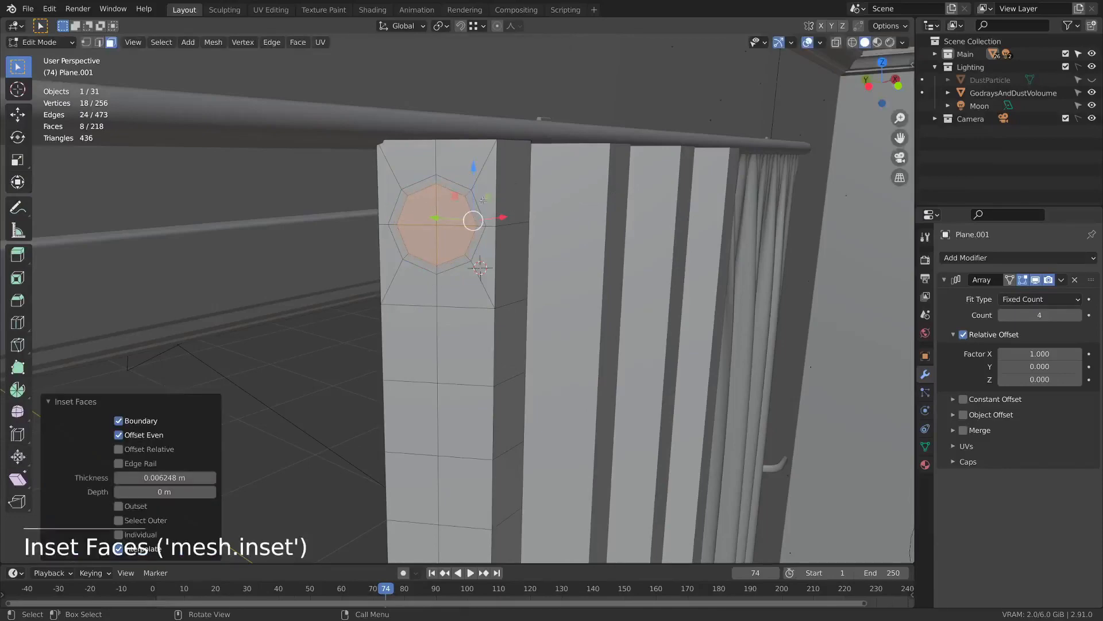
middle_click_drag(506, 224, 419, 151)
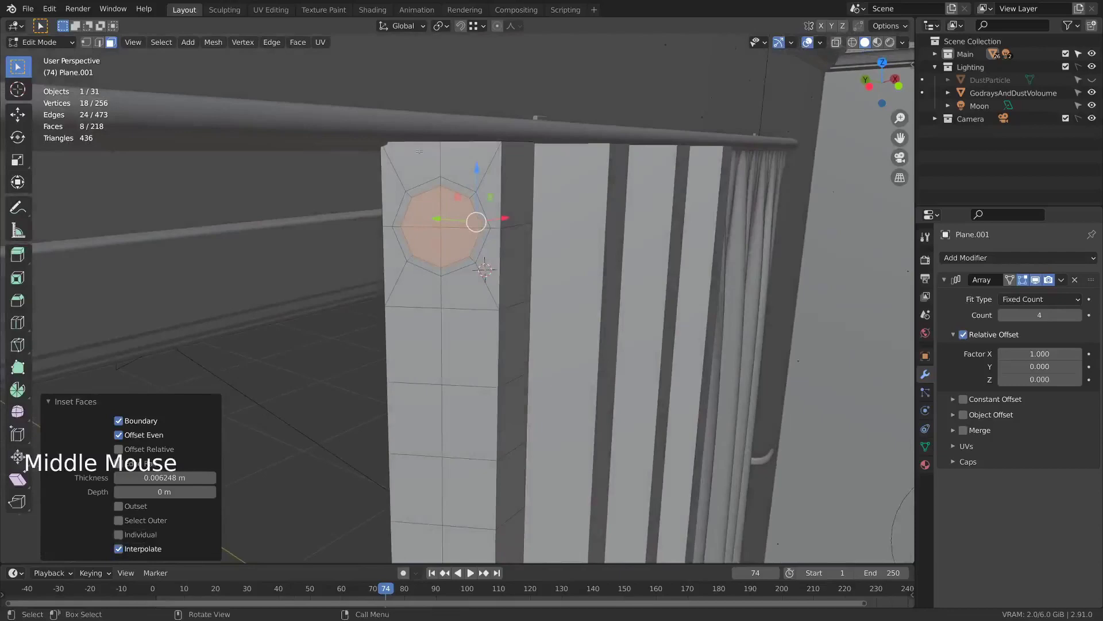
- Select the outer ring edge loops around both circular eyelets on the first fold and dissolve them
key("2")
left_click(465, 179, "alt")
middle_click_drag(465, 179, 367, 195)
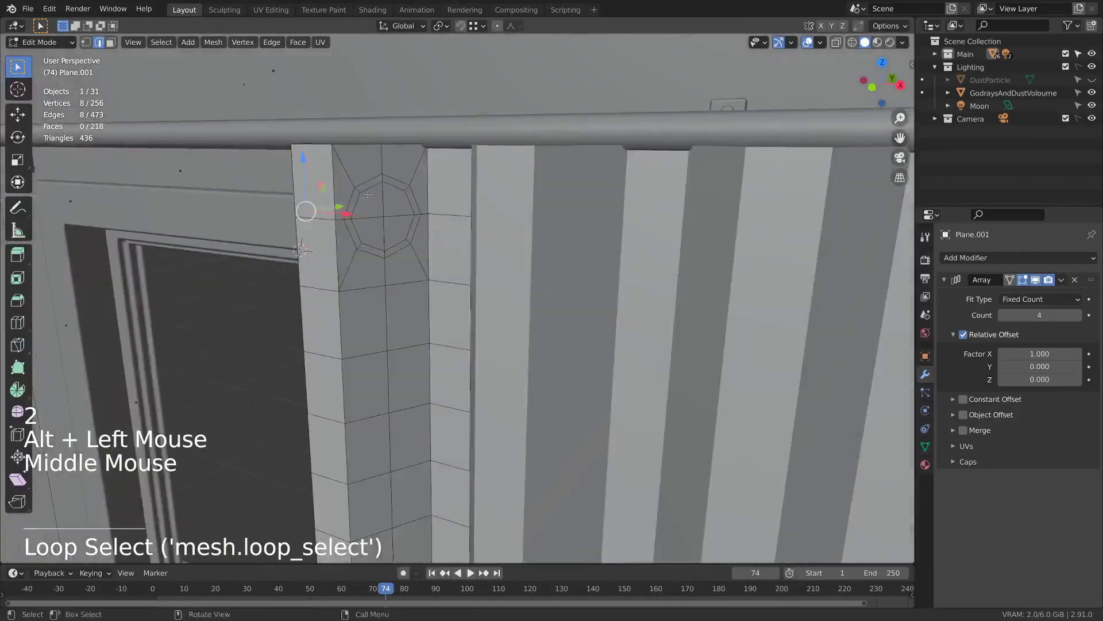
left_click(372, 179, "alt+shift")
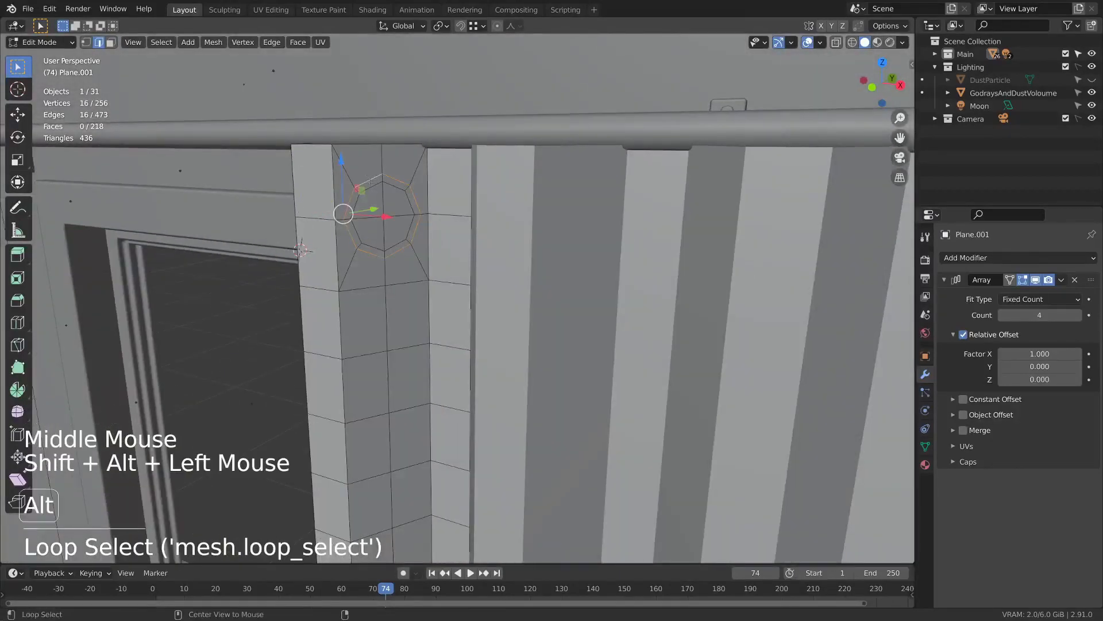
left_click(372, 179, "alt")
middle_click(372, 180, "alt")
middle_click_drag(372, 179, 370, 177)
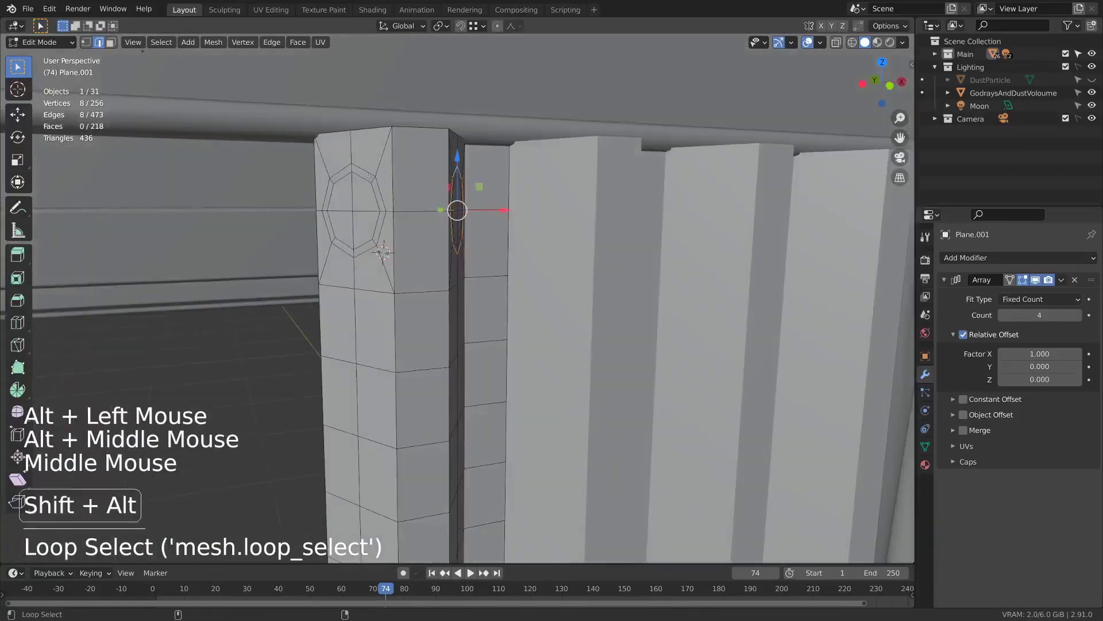
left_click(370, 177, "alt+shift")
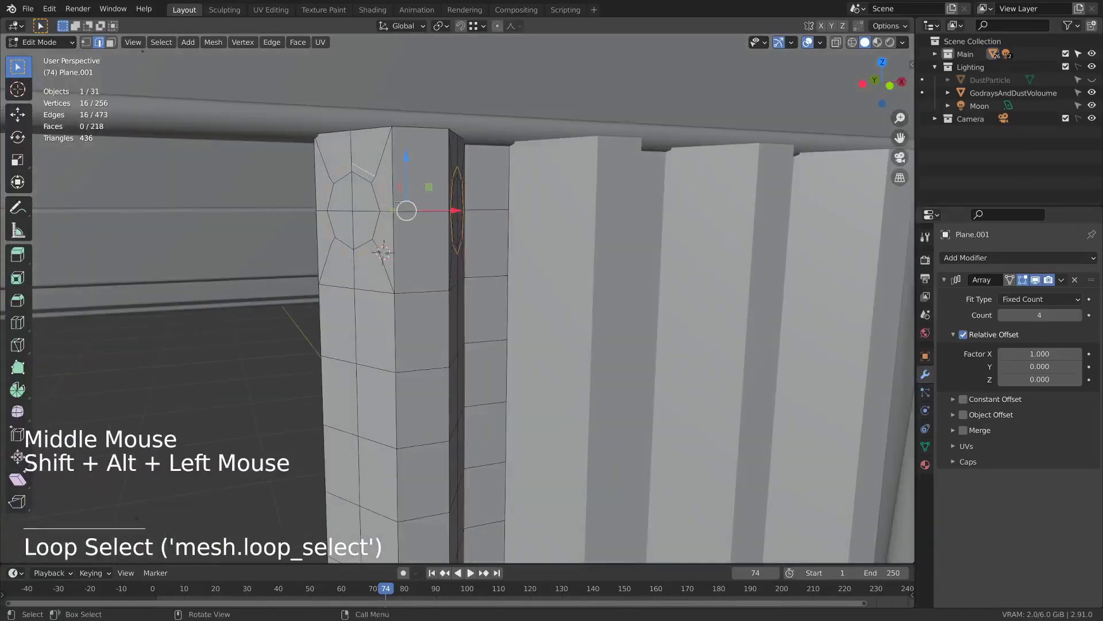
middle_click_drag(398, 201, 540, 201)
key("ctrl+x")
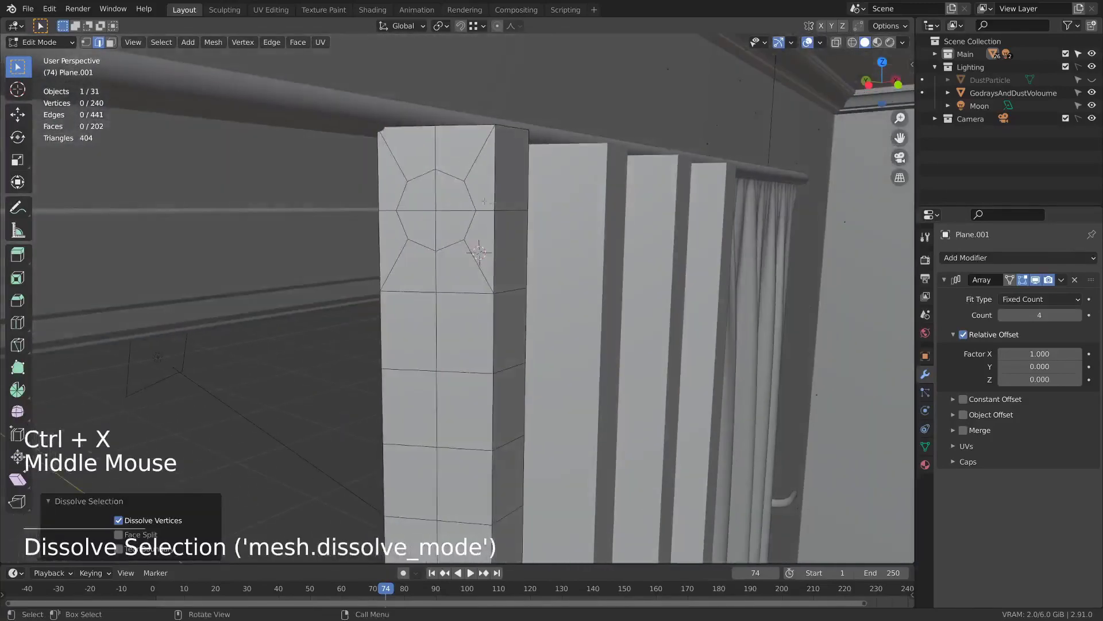
- Delete the centre vertices of both eyelet circles to open round holes in the fold
key("1")
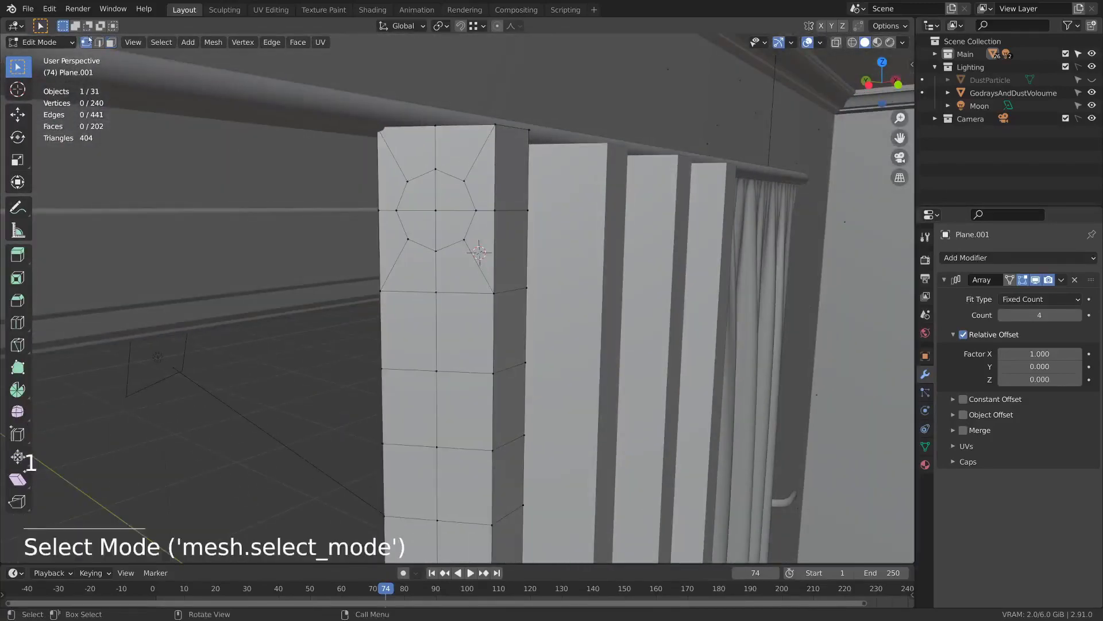
left_click(437, 211)
middle_click_drag(437, 211, 331, 210)
left_click(386, 213, "shift")
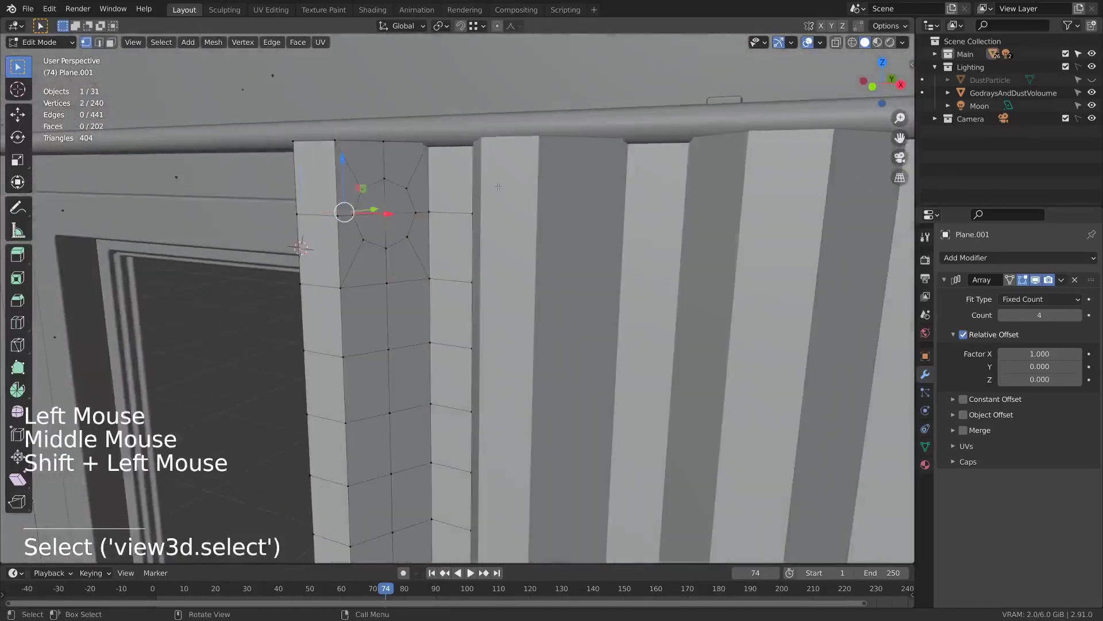
key("x")
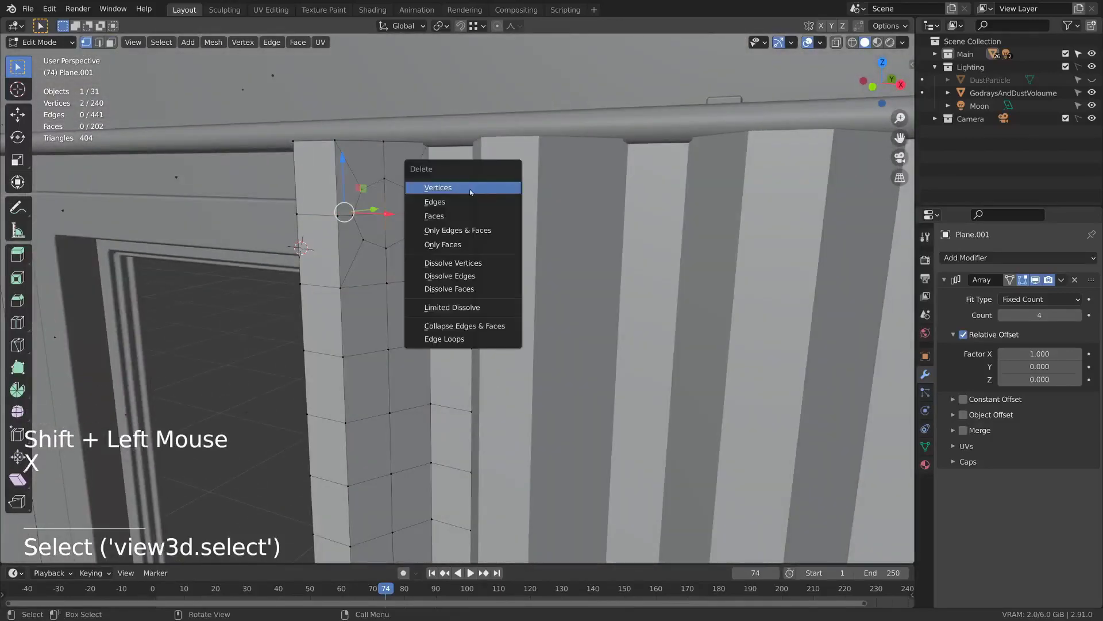
left_click(498, 187)
middle_click_drag(498, 187, 400, 228)
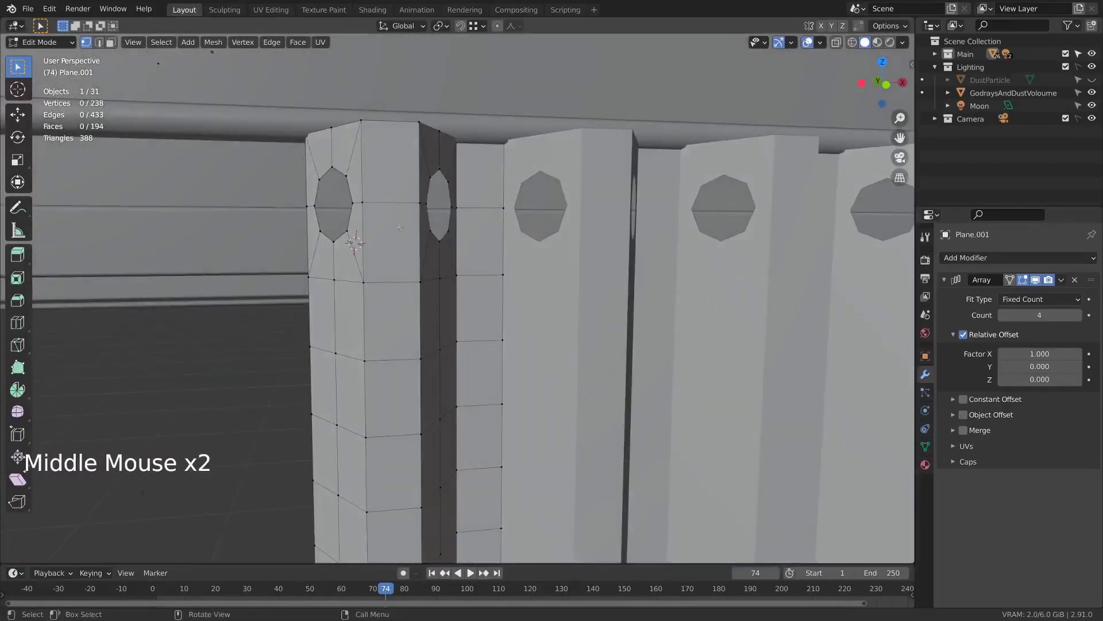
- Enable Merge on the curtain's Array modifier and apply the modifier
middle_click_drag(369, 190, 473, 194)
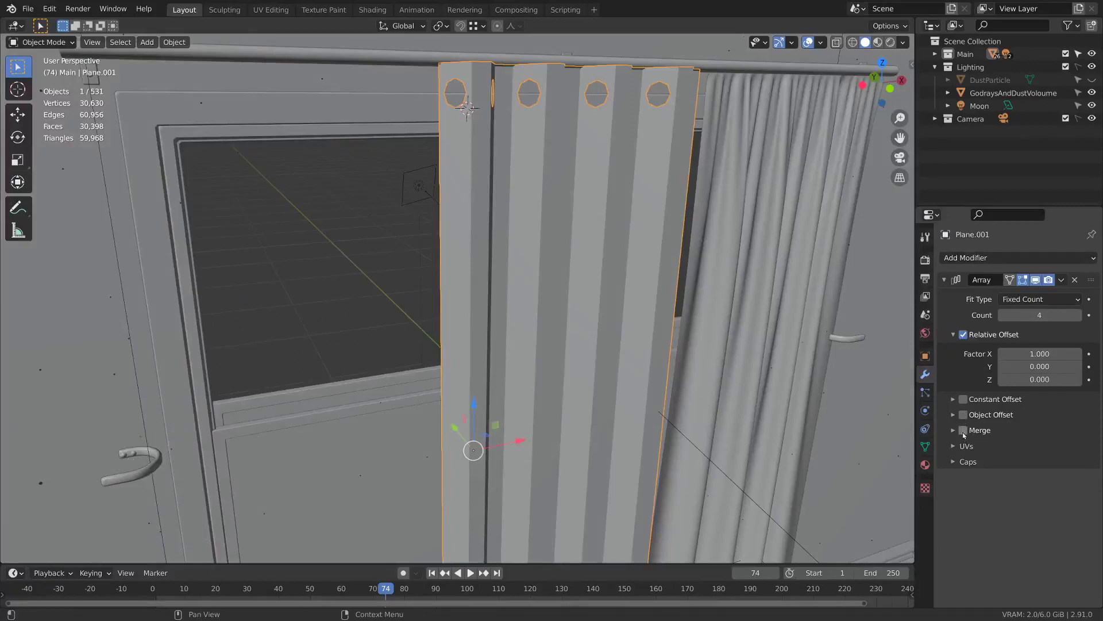
left_click(963, 433)
key("ctrl+a")
- In a left orthographic wireframe view, box-select all vertices of the curtain's uppermost section, including the eyelet rims
middle_click_drag(885, 270, 759, 261)
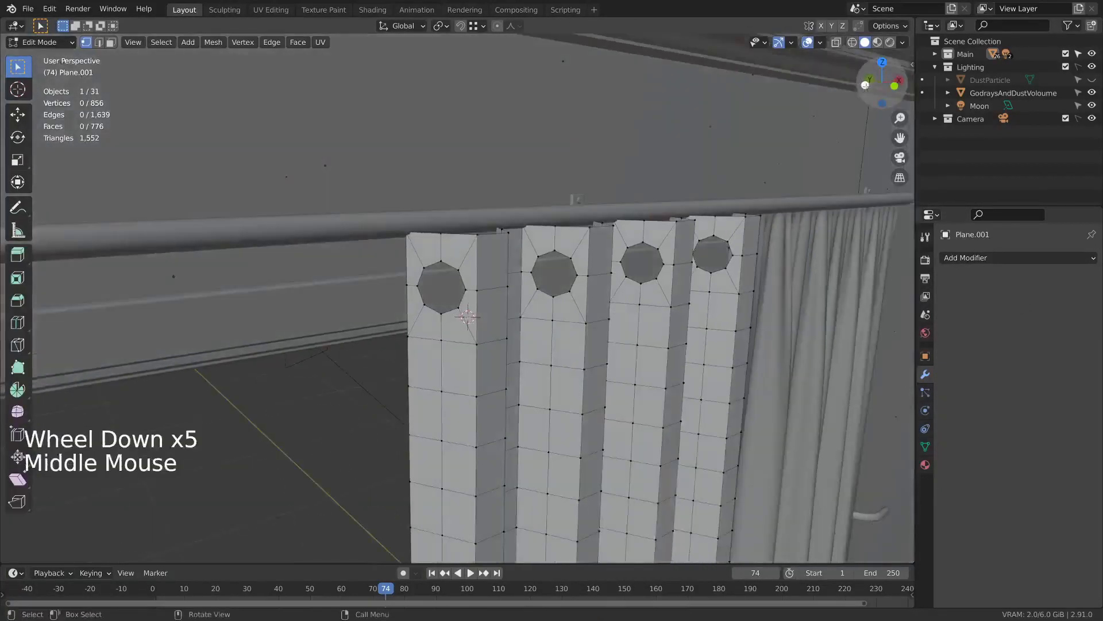
left_click(861, 86)
scroll(458, 298, "up", 3)
key("z")
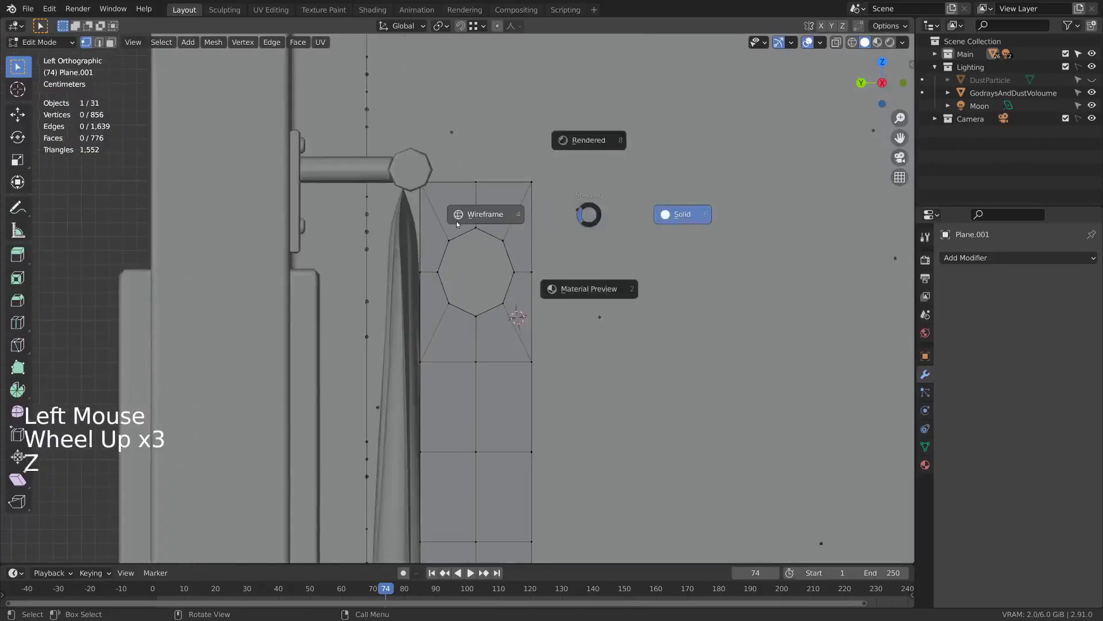
scroll(456, 221, "up", 2)
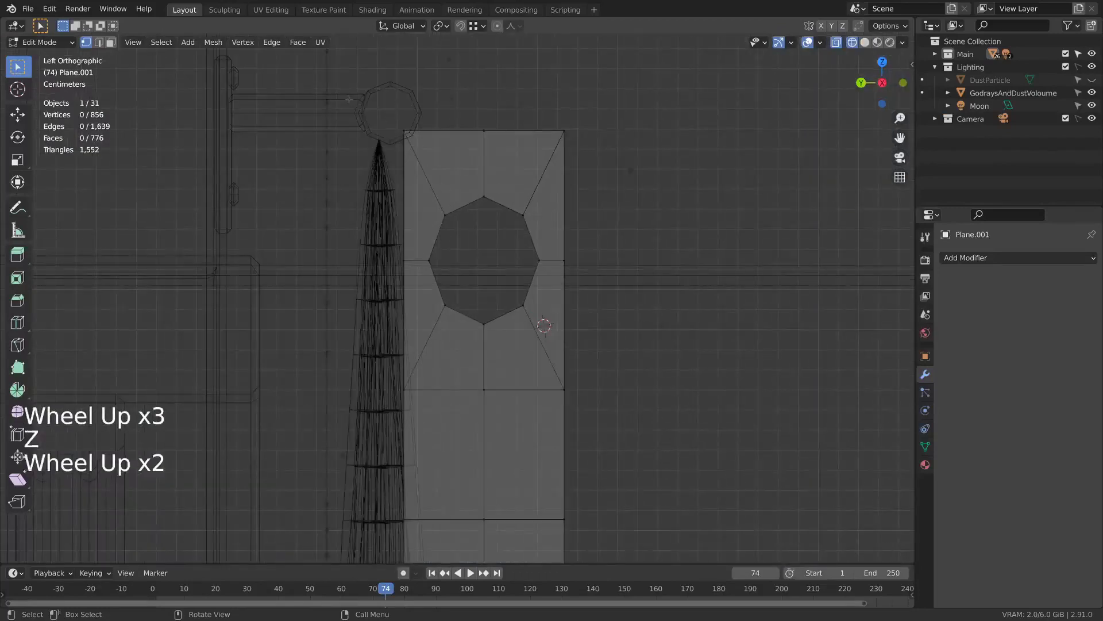
left_click_drag(348, 98, 648, 358)
left_click(233, 51)
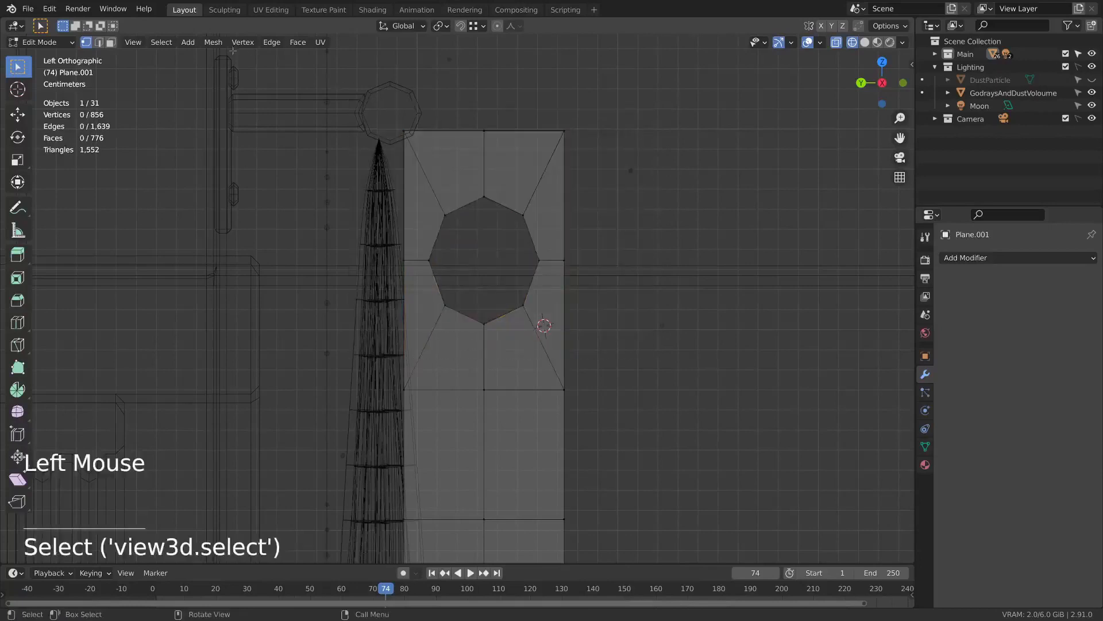
left_click_drag(24, 70, 26, 69)
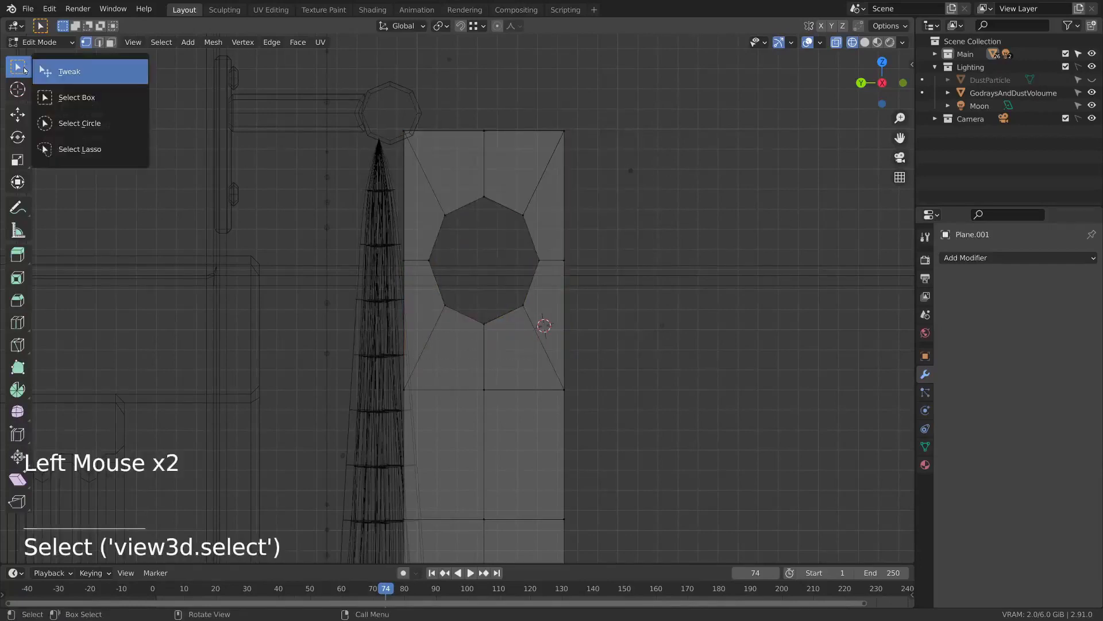
left_click(102, 67)
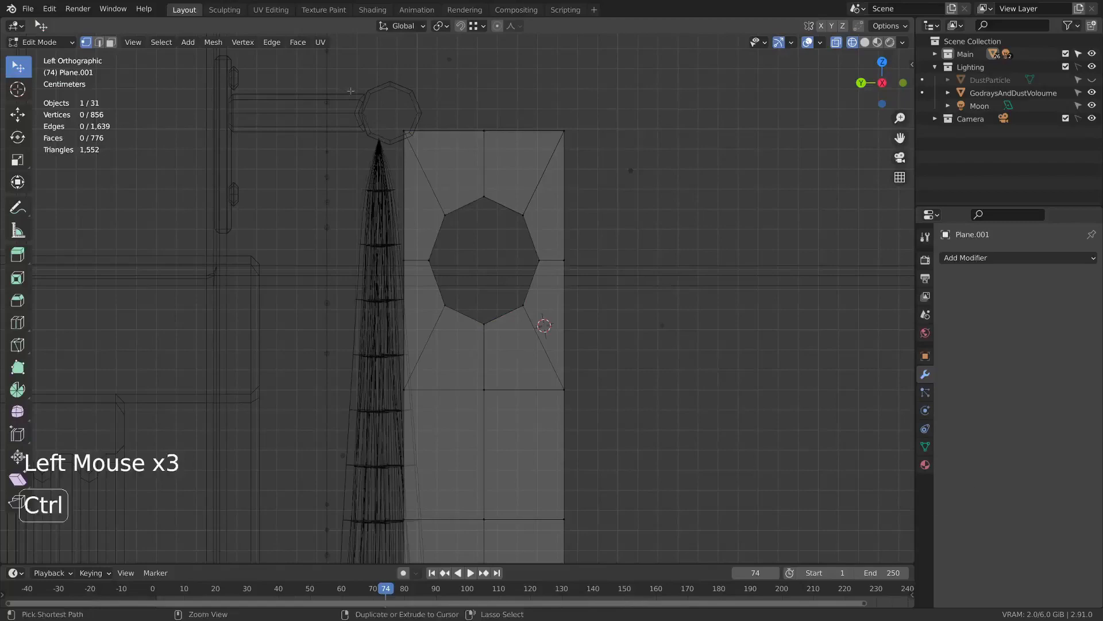
key("ctrl+b")
left_click(442, 197)
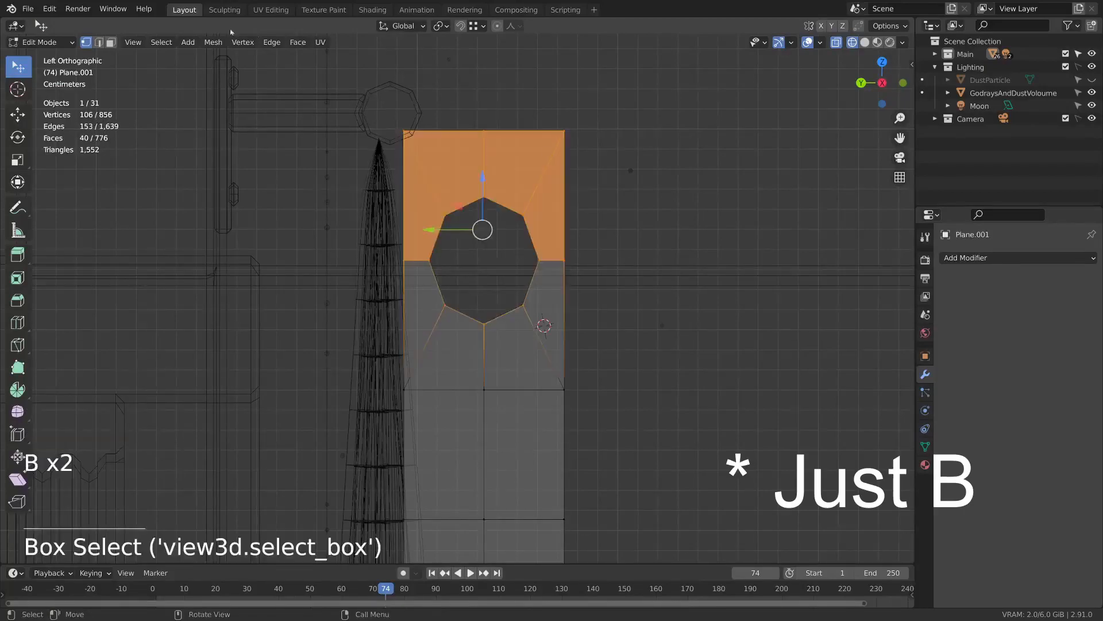
left_click_drag(32, 67, 63, 93)
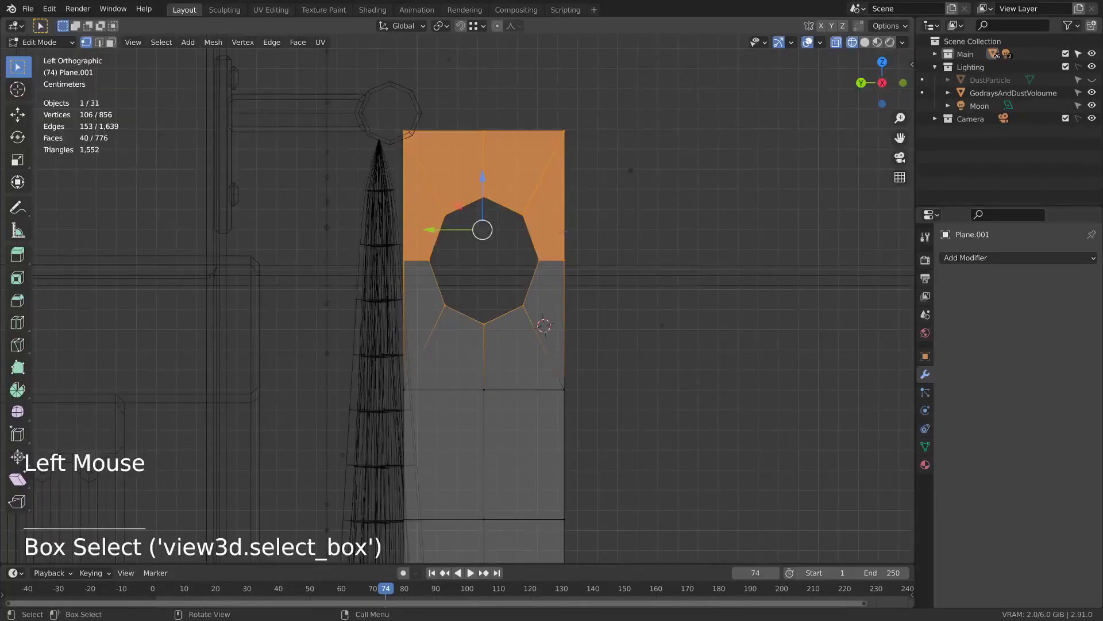
- Return to solid shading and assign the selected upper curtain vertices to a new vertex group
key("z")
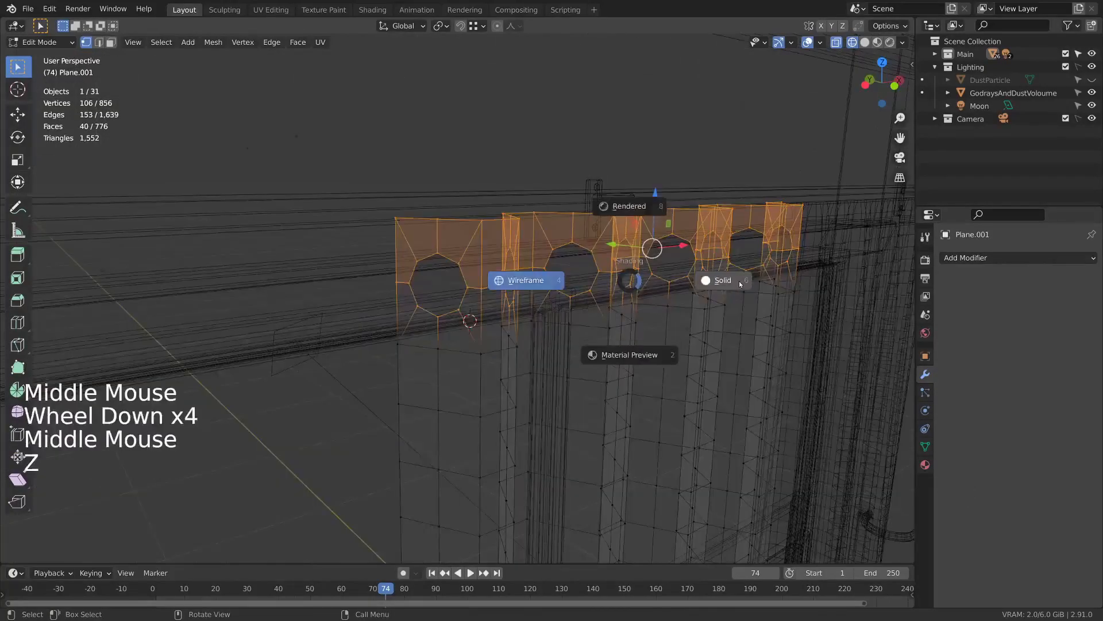
left_click(740, 284)
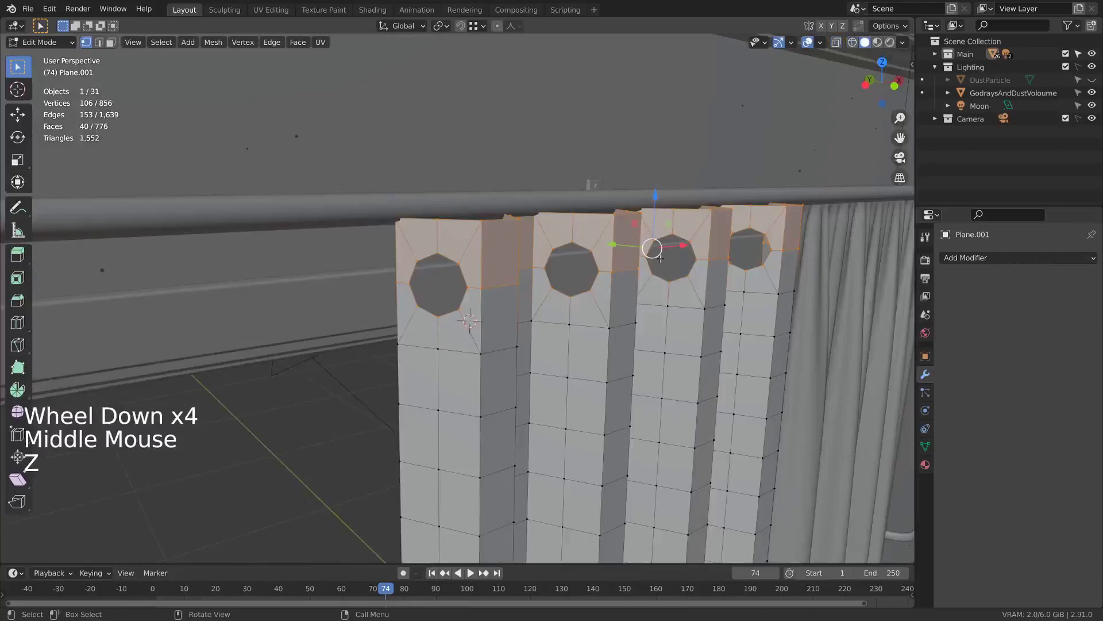
key("ctrl+g")
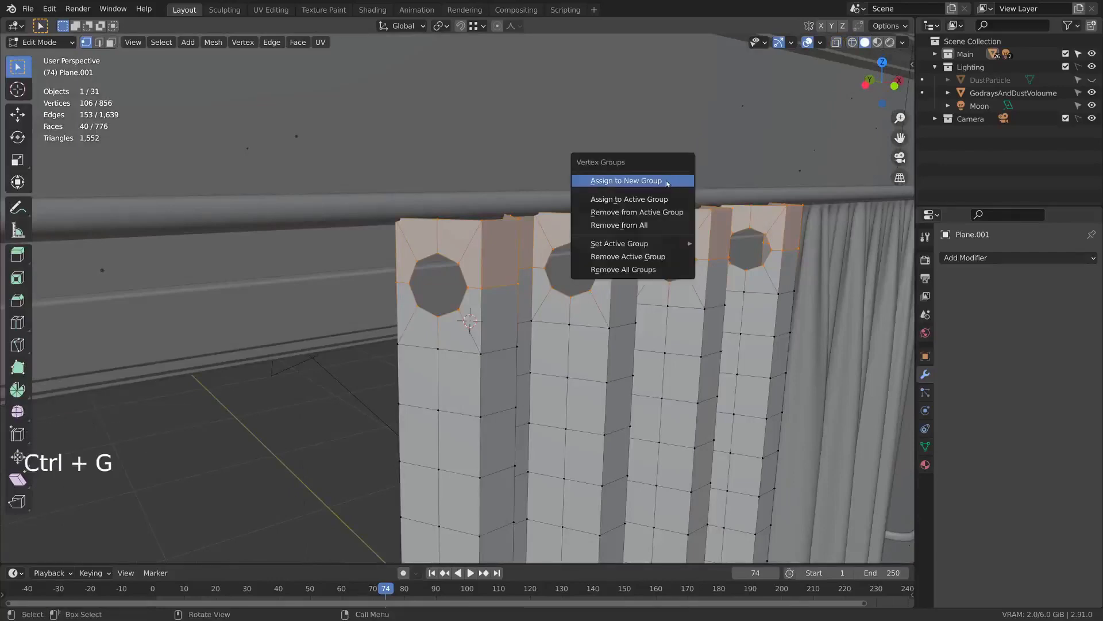
left_click(667, 181)
scroll(688, 263, "down", 2)
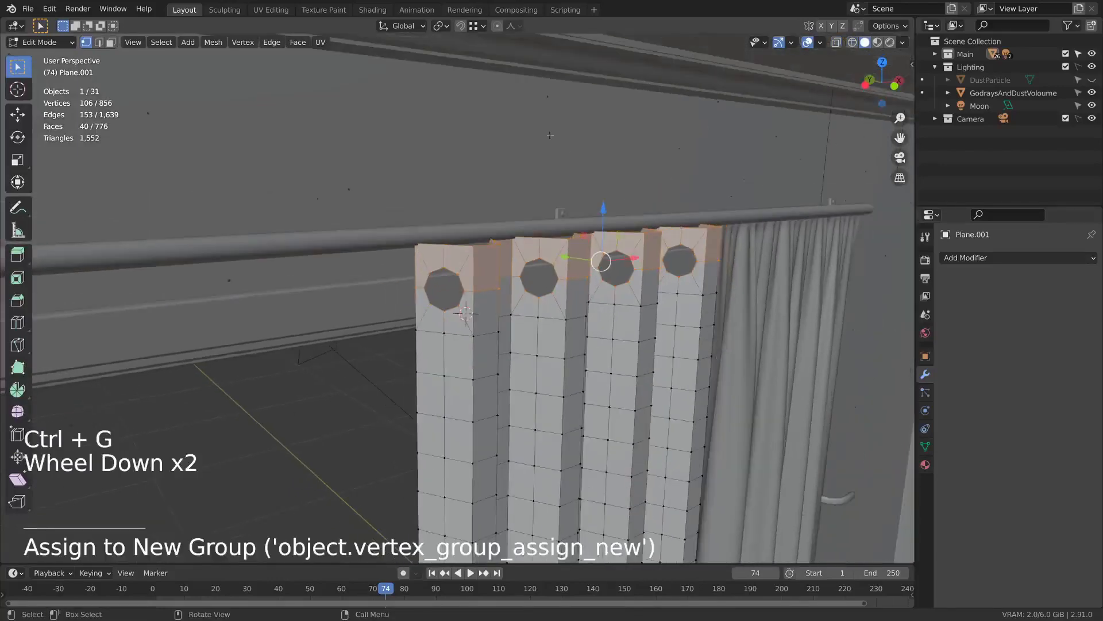
- Select the outermost vertical face loop on the curtain edge nearest the gathered curtain and delete it
middle_click_drag(688, 264, 607, 324)
scroll(678, 270, "down", 4)
key("3")
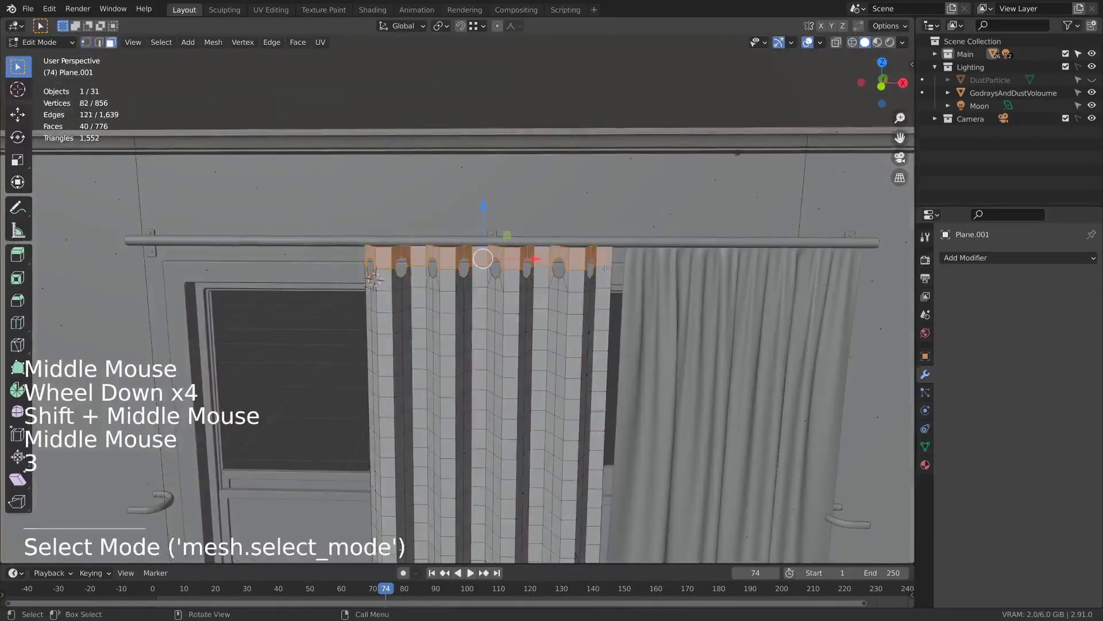
left_click(605, 268, "alt")
middle_click_drag(605, 268, 552, 217, "shift")
key("x")
left_click(612, 199)
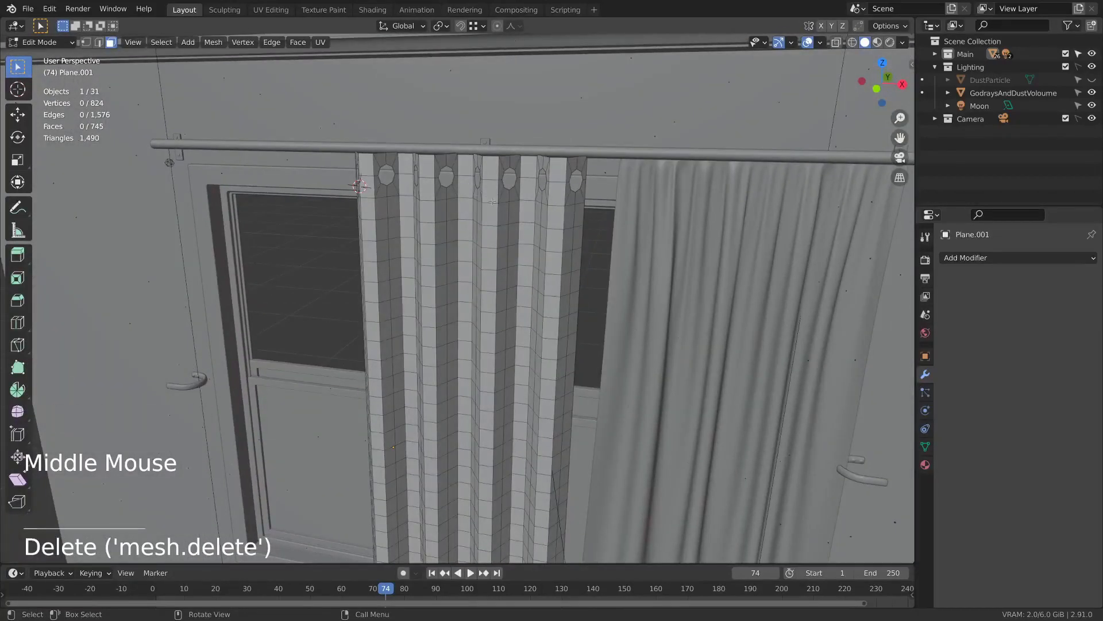
middle_click_drag(453, 207, 385, 195)
- Shade the curtain smooth in Object Mode and add a Subdivision Surface modifier to it
key("Tab")
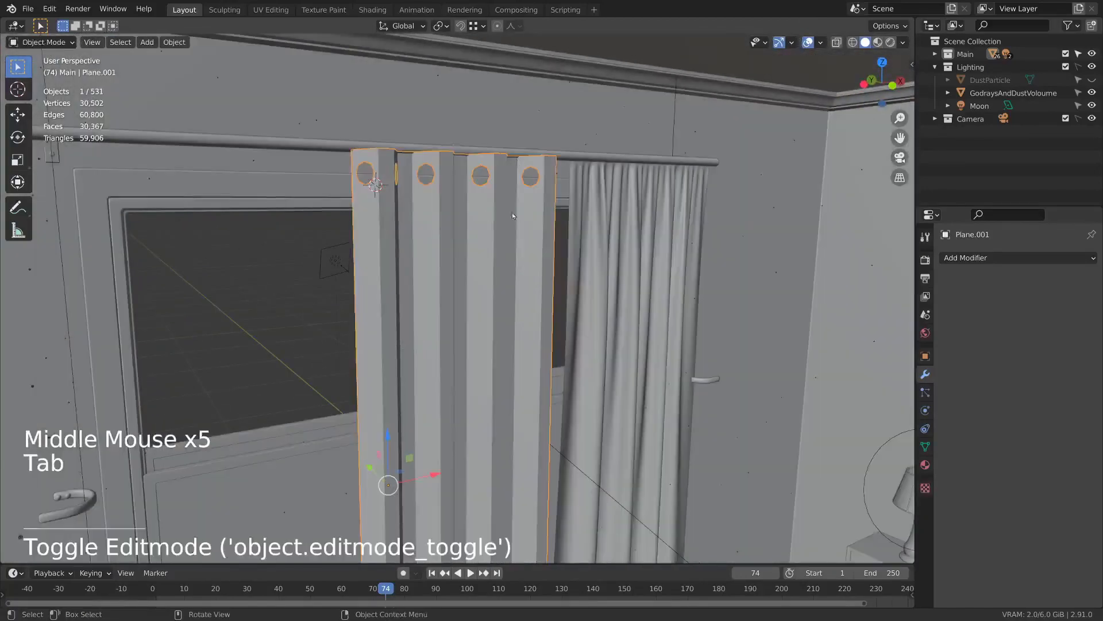
right_click(512, 212)
left_click(512, 210)
left_click(974, 261)
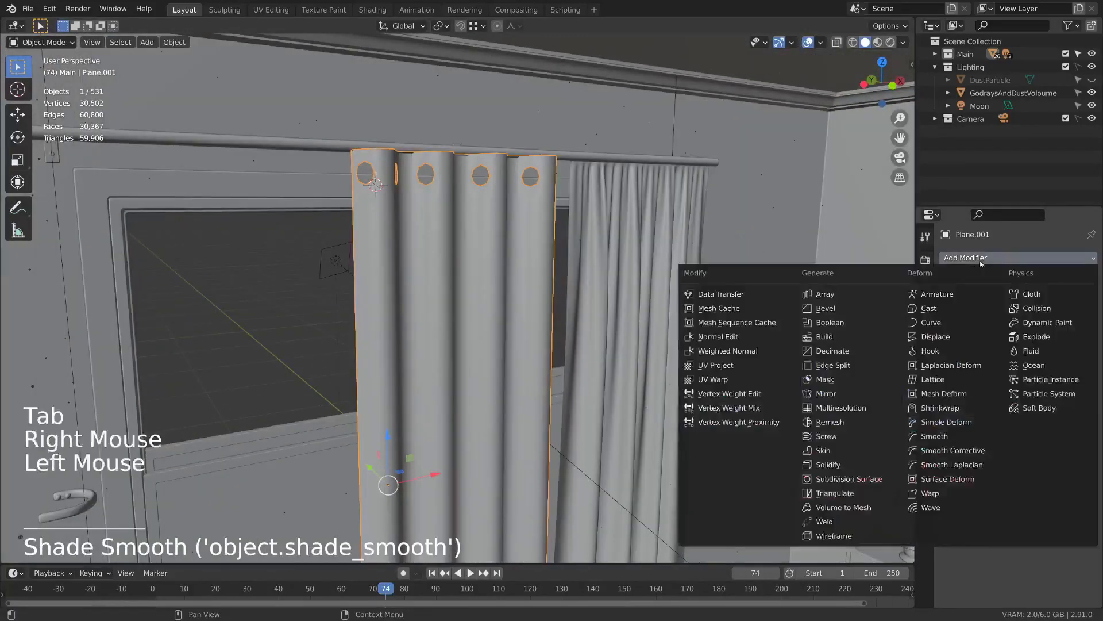
left_click(867, 480)
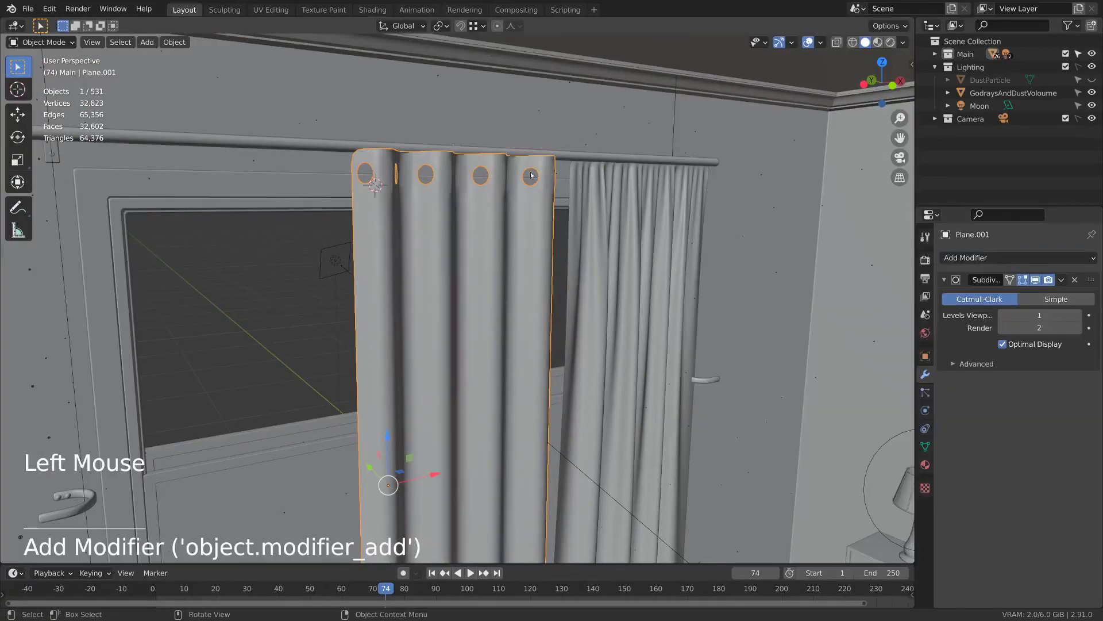
- Try a viewport subdivision level of 2 on the curtain and set it back to 1
scroll(874, 313, "up", 2)
mouse_move(874, 312)
middle_mouse_down()
mouse_move(555, 216)
mouse_move(565, 241)
middle_mouse_up()
key("z")
key("z")
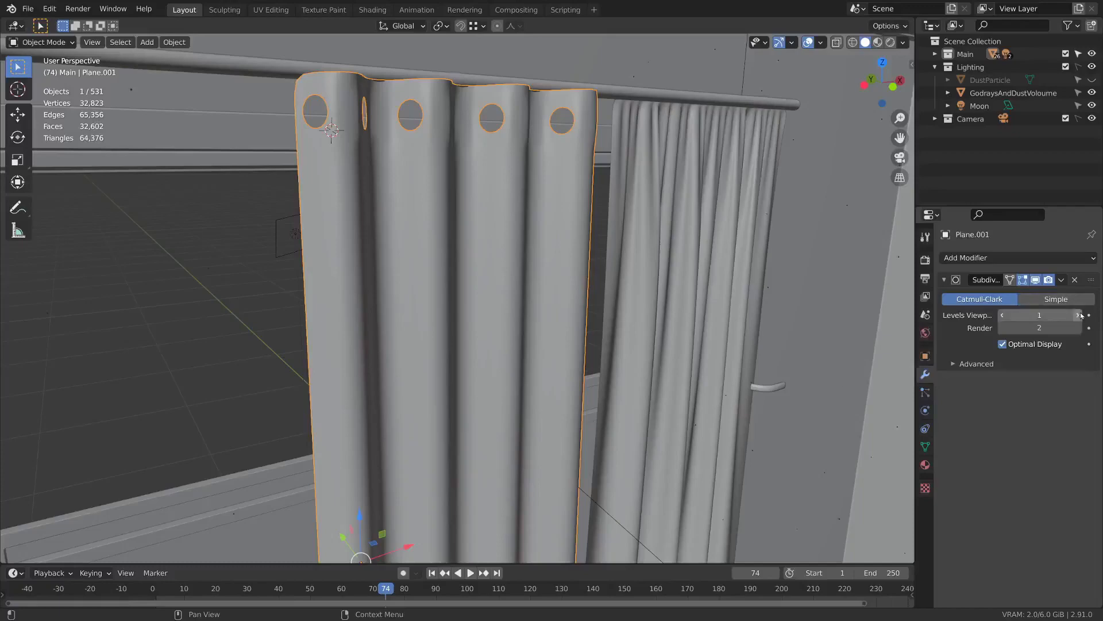
left_click(1078, 315)
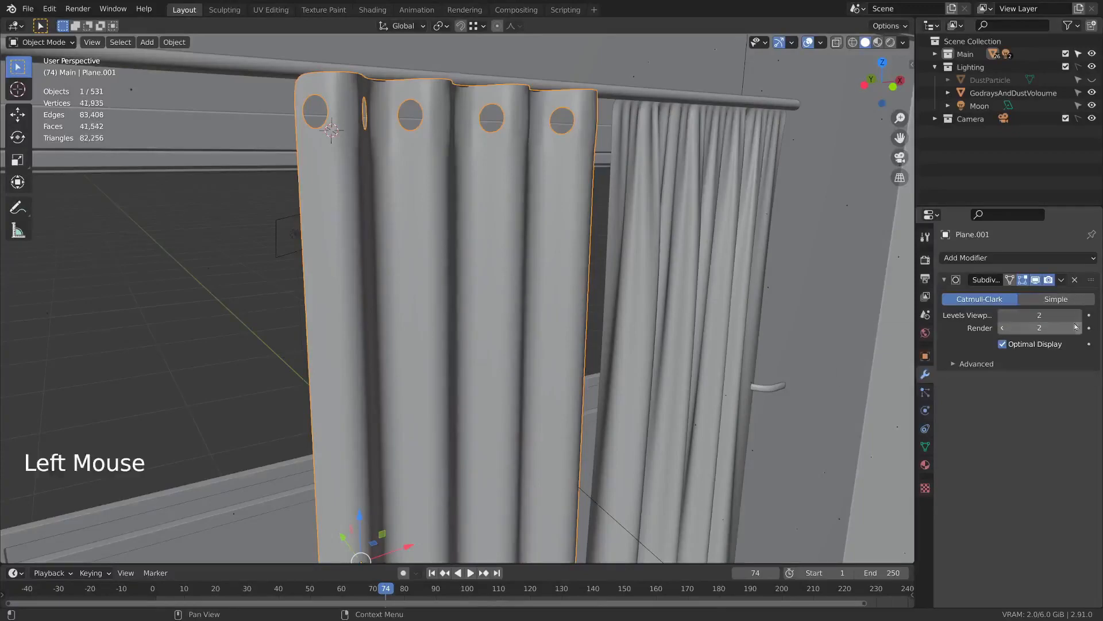
left_click(1003, 316)
- Set the Subdivision Surface modifier's Boundary Smooth option to Keep Corners in its advanced settings
mouse_move(661, 277)
middle_mouse_down()
mouse_move(646, 274)
mouse_move(653, 258)
middle_mouse_up()
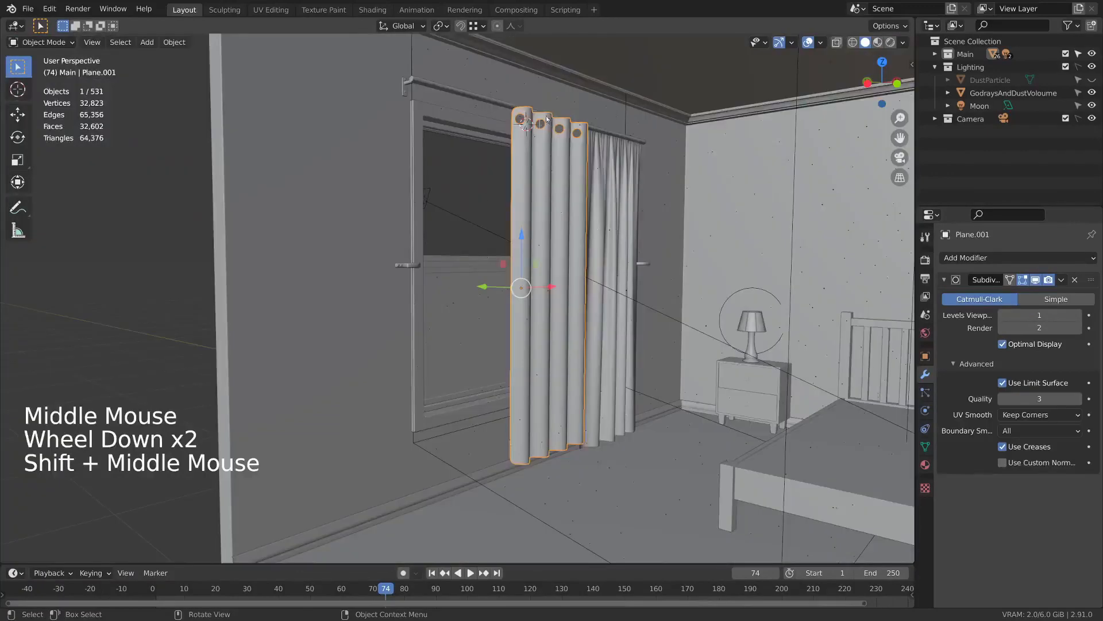
middle_click_drag(526, 202, 541, 413)
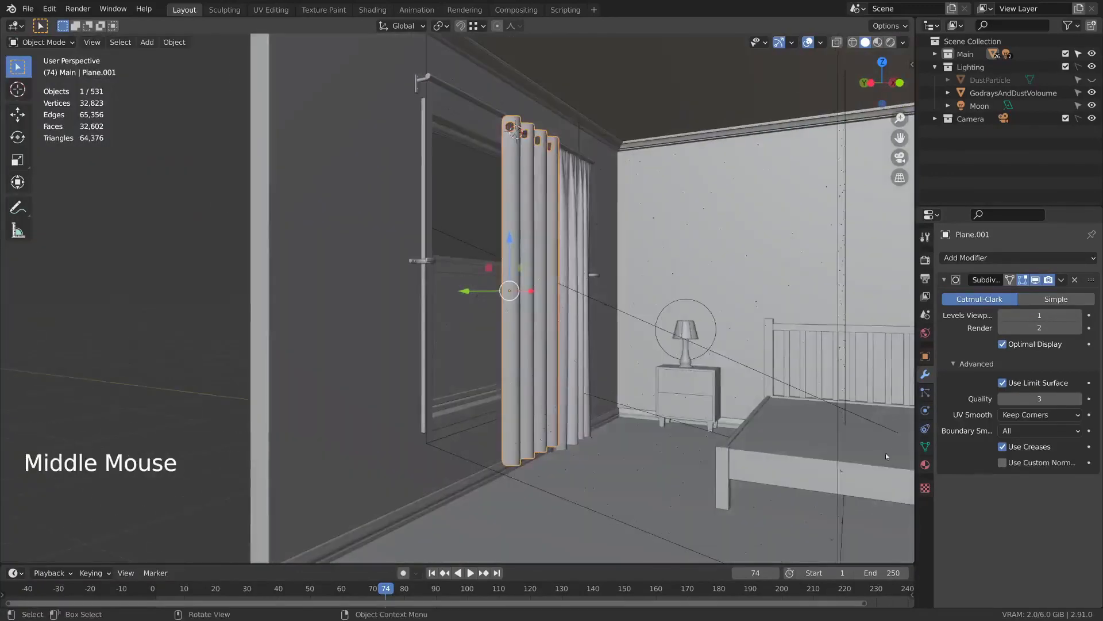
left_click(1015, 434)
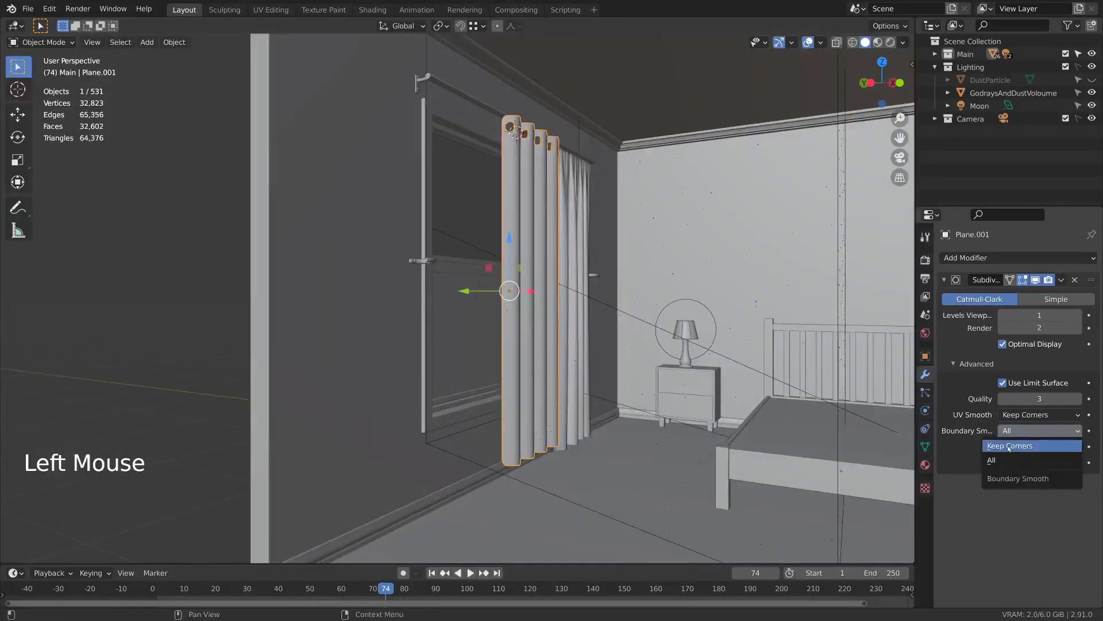
left_click(993, 447)
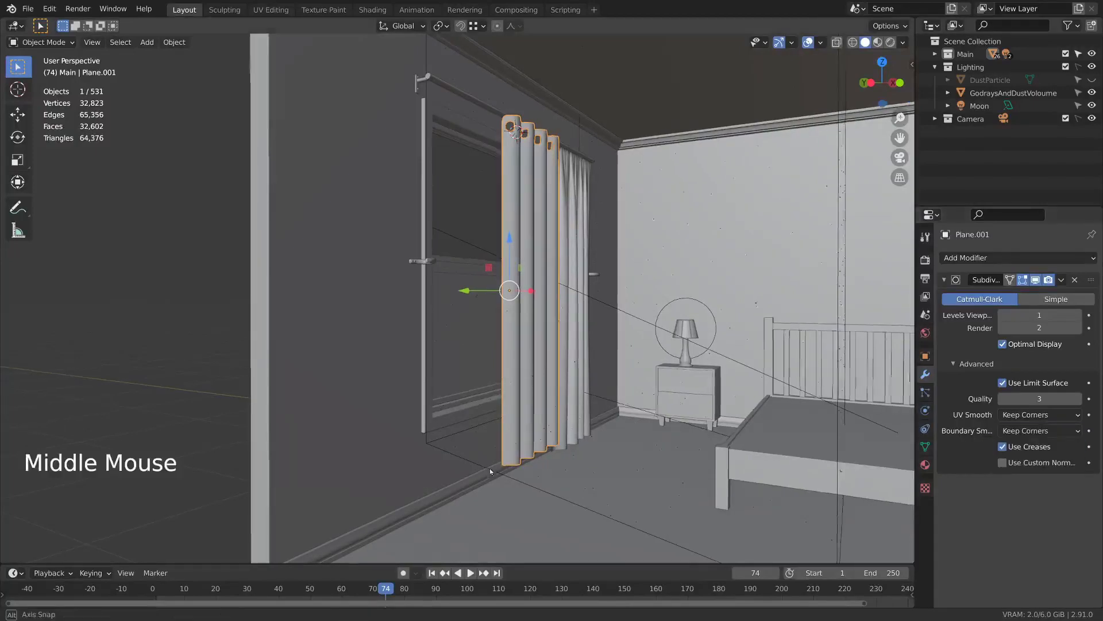
middle_click_drag(489, 468, 489, 467)
- Place the 3D cursor on the top edge of the grommet curtain, at the end away from the gathered curtain
middle_click_drag(455, 113, 523, 171, "shift")
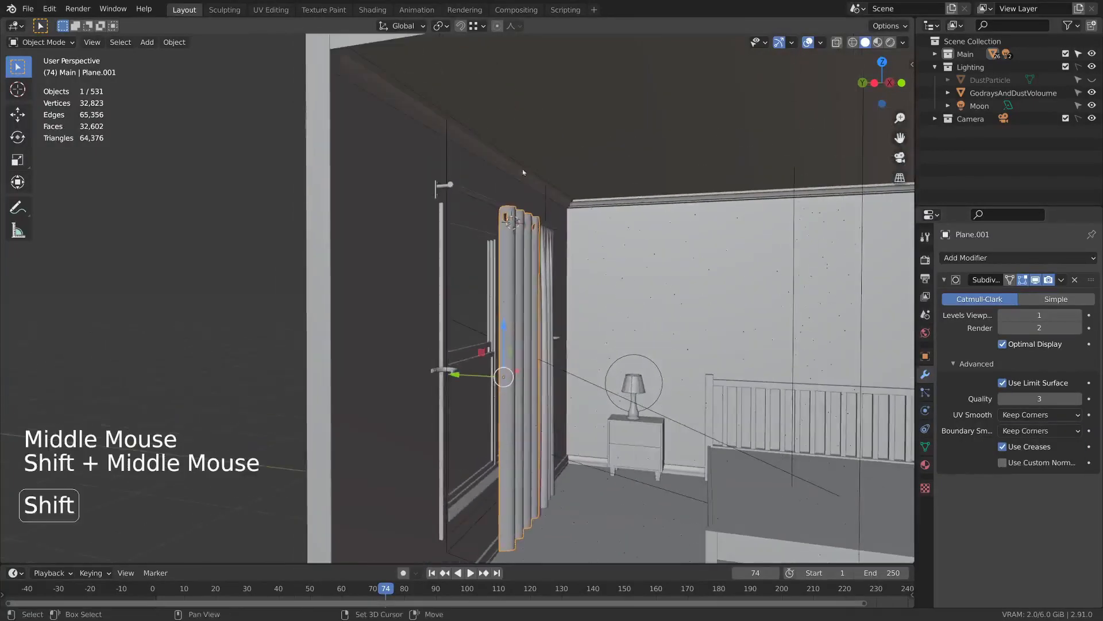
right_click(504, 208, "shift")
scroll(504, 208, "up", 5)
middle_click_drag(548, 128, 539, 192, "shift")
right_click(553, 157, "shift")
scroll(560, 146, "up", 1, "shift")
scroll(570, 130, "up", 4)
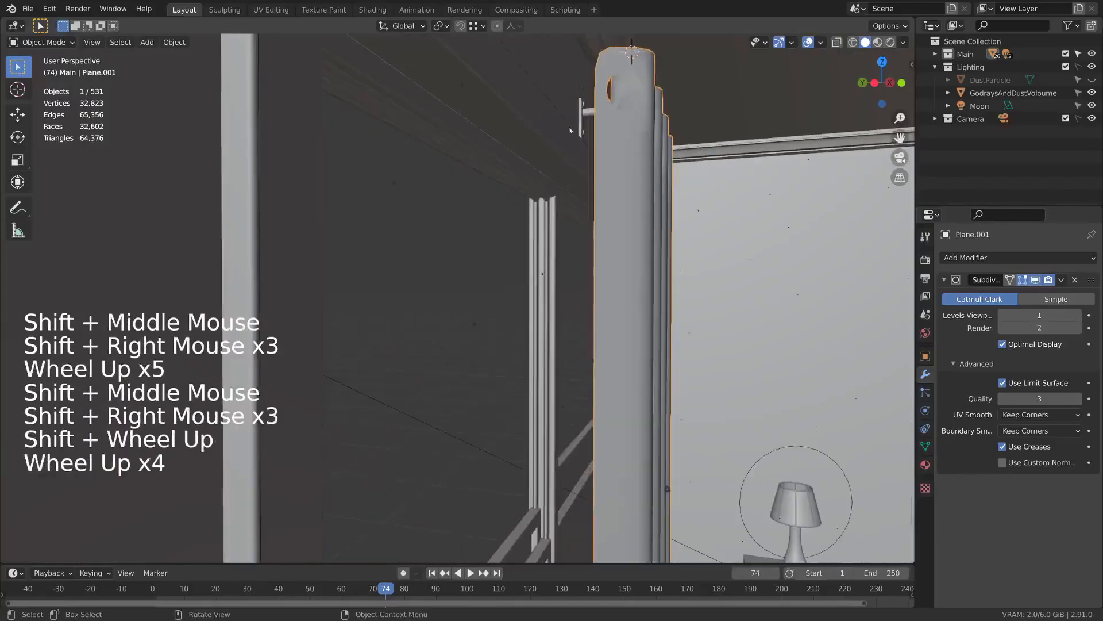
middle_click_drag(571, 131, 449, 427, "shift")
middle_click(497, 316, "alt")
scroll(498, 316, "up", 3)
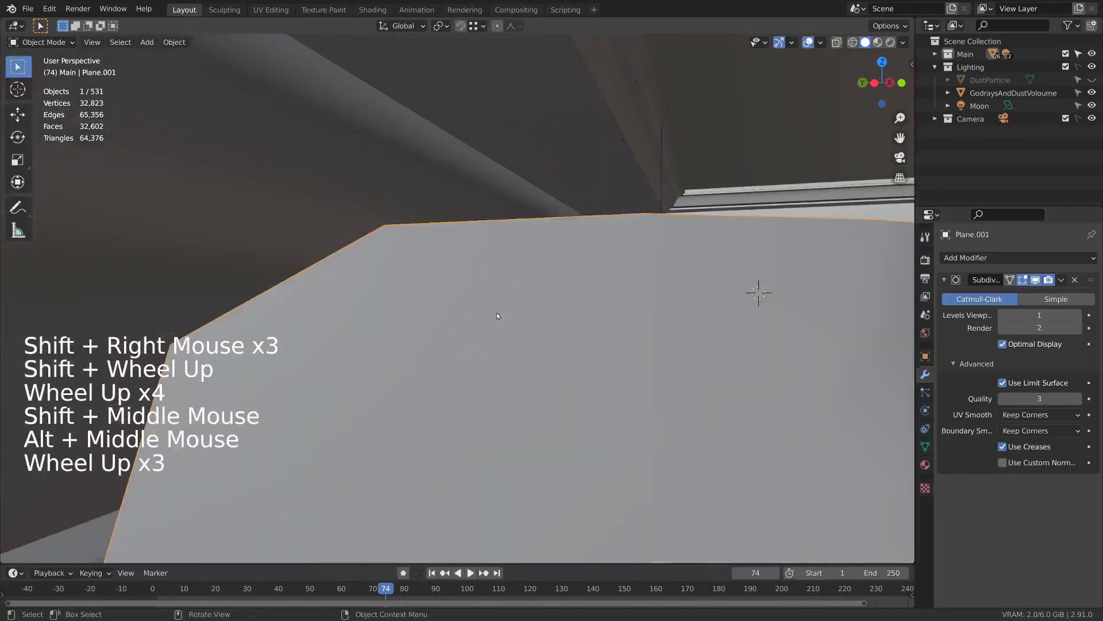
scroll(498, 315, "down", 2)
- In Edit Mode, crease the diagonal edge from the curtain's outer top corner to the end eyelet by 1.000
key("Tab")
middle_click_drag(402, 366, 436, 237, "shift")
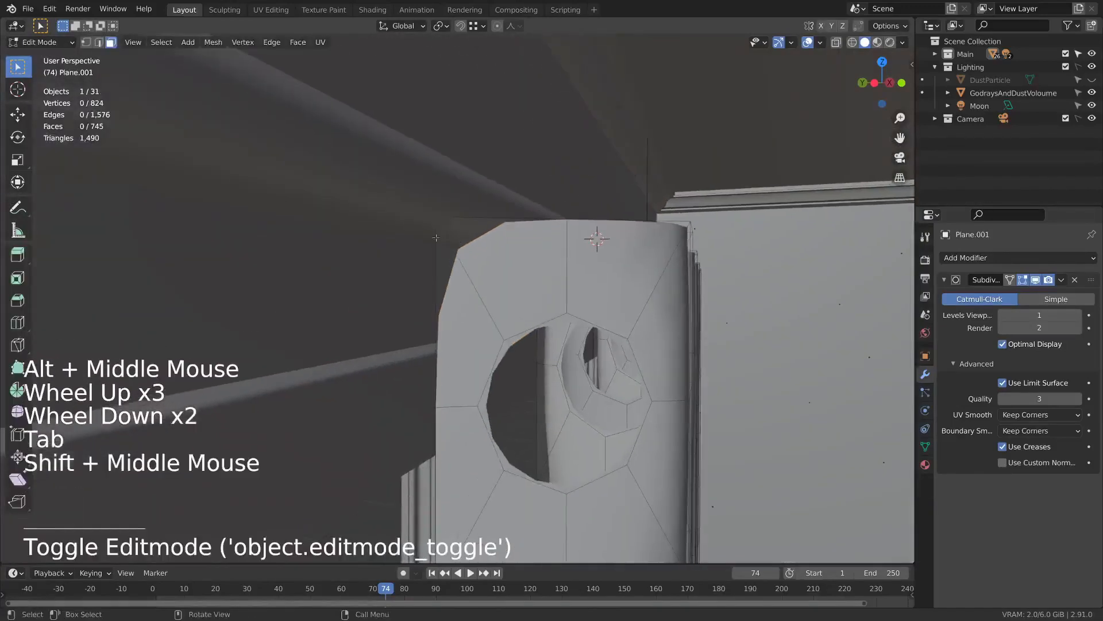
key("2")
left_click(466, 272)
scroll(467, 272, "down", 1)
key("shift+e")
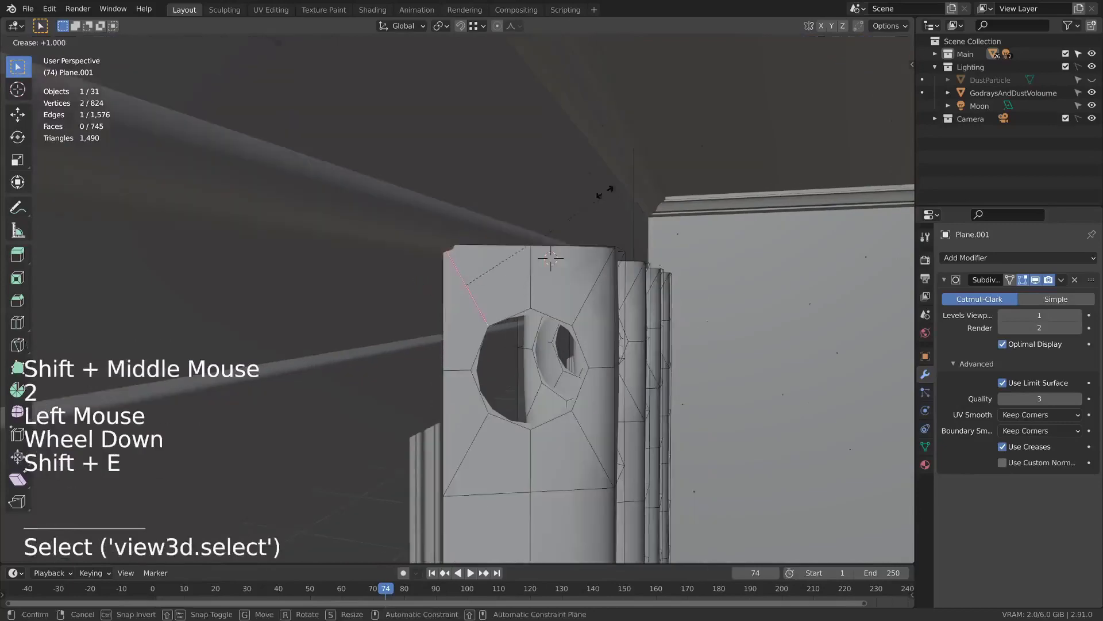
left_click(705, 99)
- Crease the matching corner edge at the end nearest the gathered curtain by 1.000 and return to Object Mode
middle_click_drag(705, 99, 622, 285)
scroll(632, 259, "down", 5)
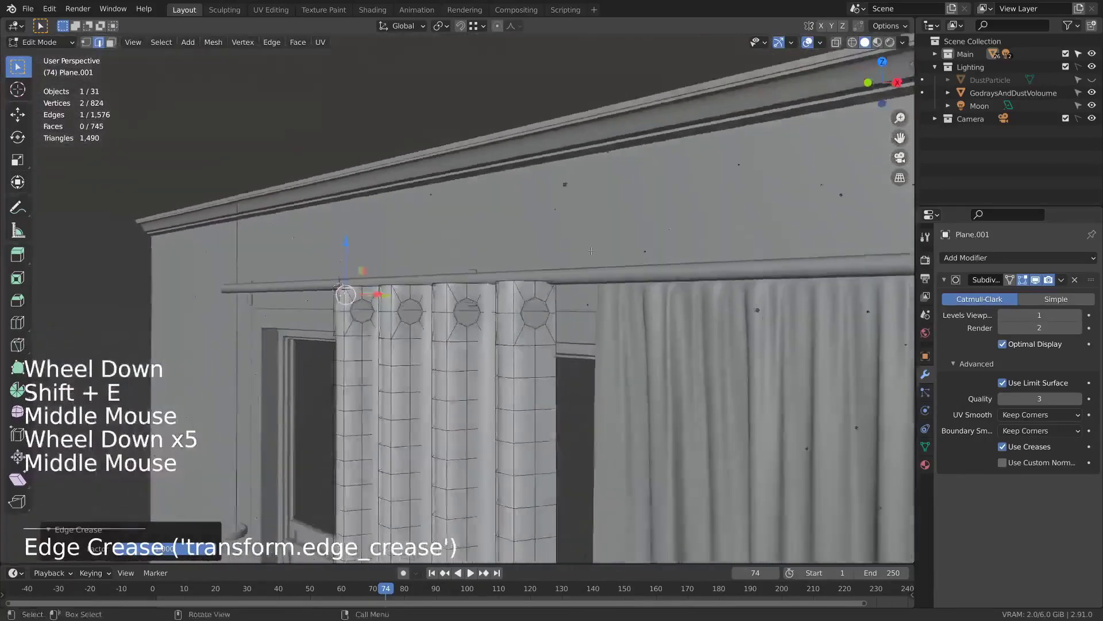
scroll(622, 286, "up", 3)
left_click(658, 282)
key("shift+e")
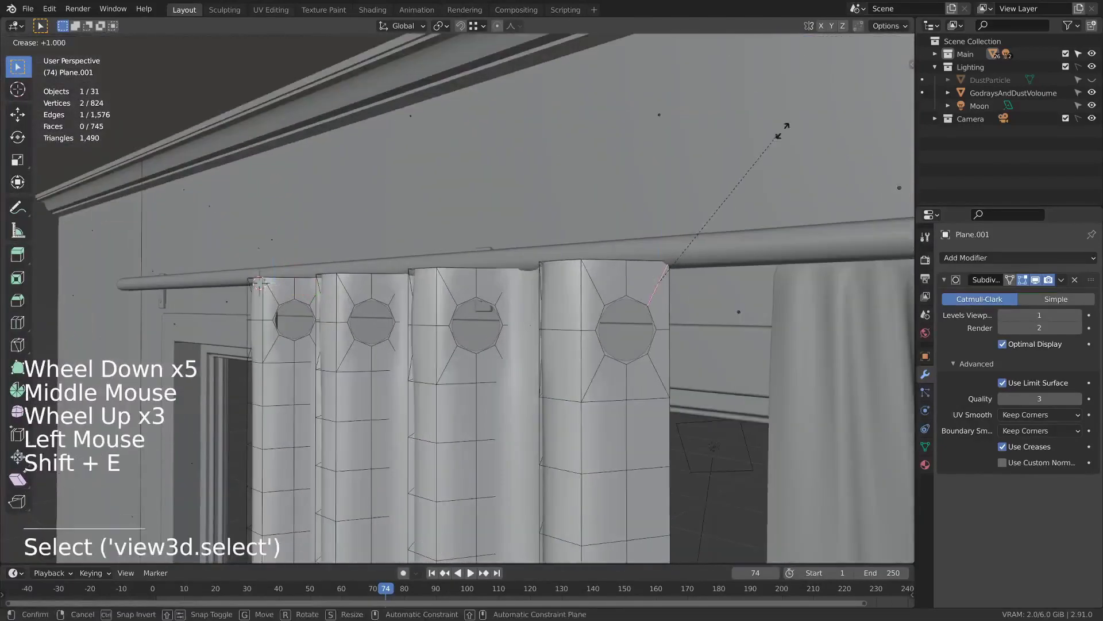
left_click(822, 75)
middle_click_drag(693, 147, 472, 331)
key("Tab")
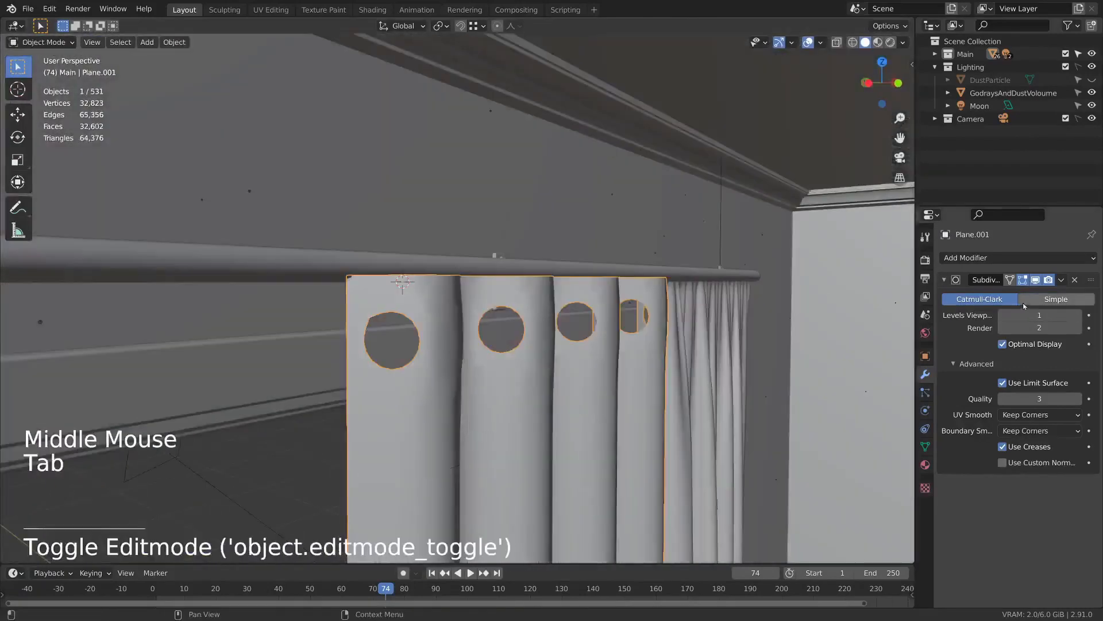
- Apply the Subdivision Surface modifier and set the Mean Crease of all the curtain's edges to 0
key("ctrl+a")
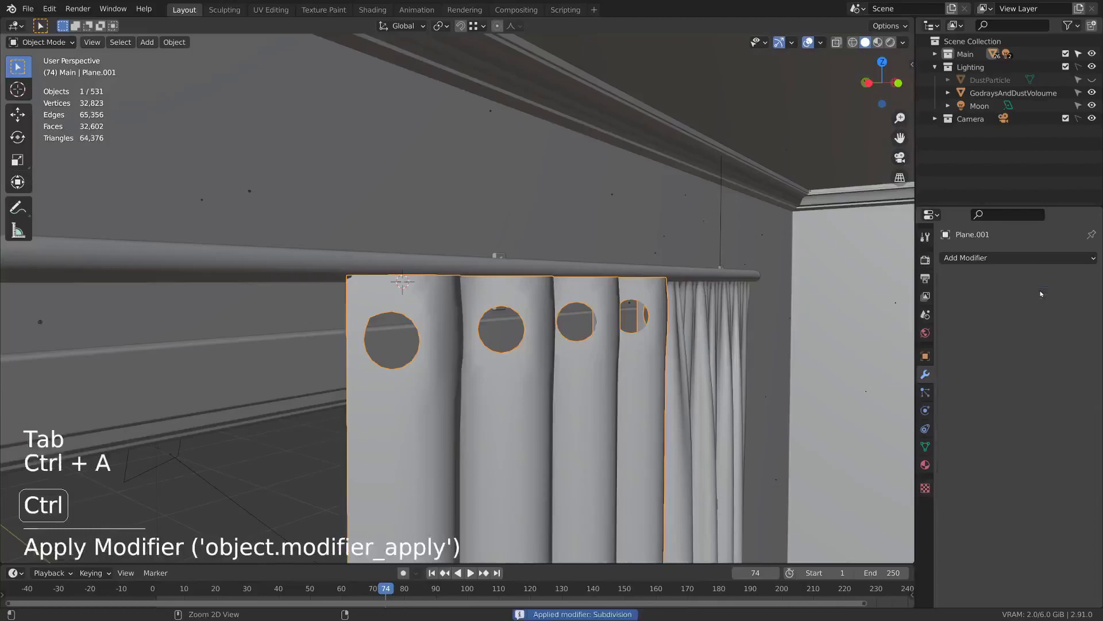
key("Tab")
key("Tab")
key("Tab")
key("Tab")
key("n")
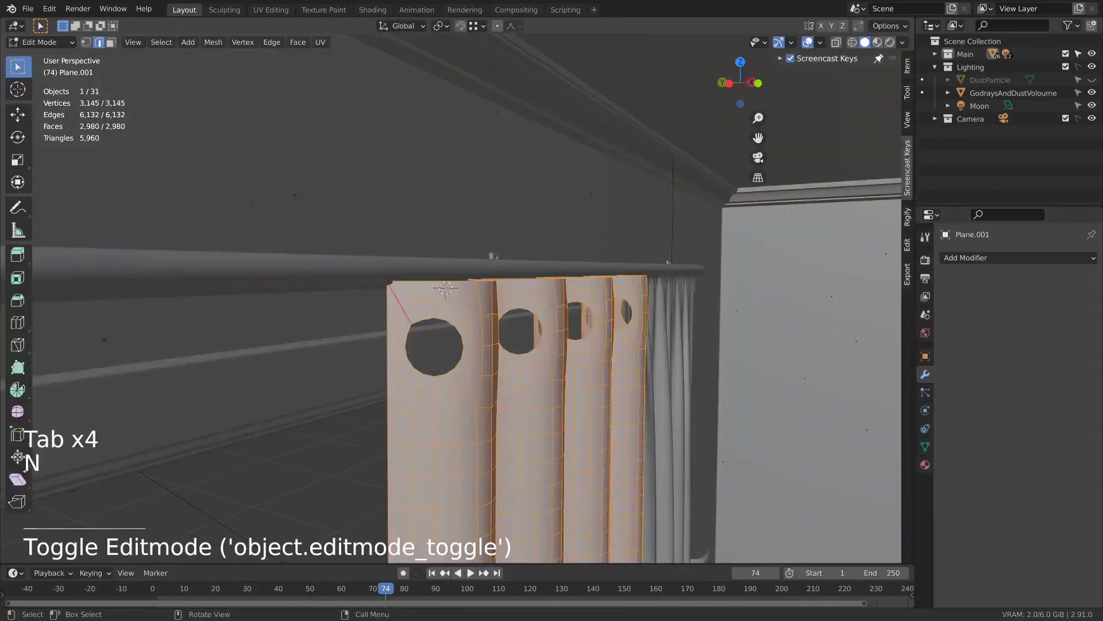
left_click(908, 72)
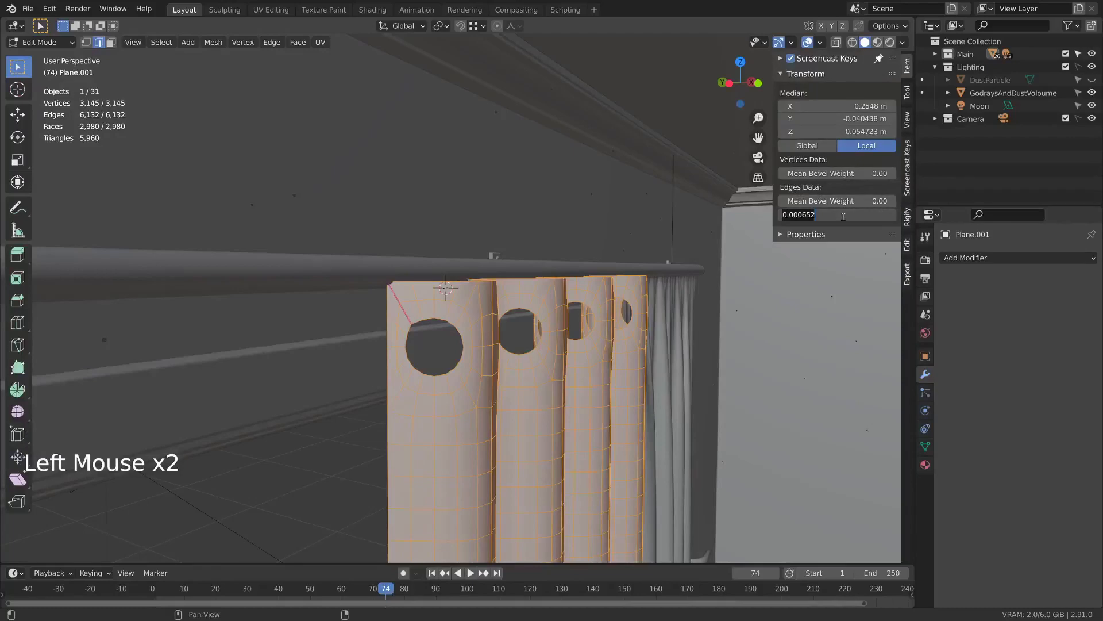
key("Tab")
scroll(460, 344, "up", 2)
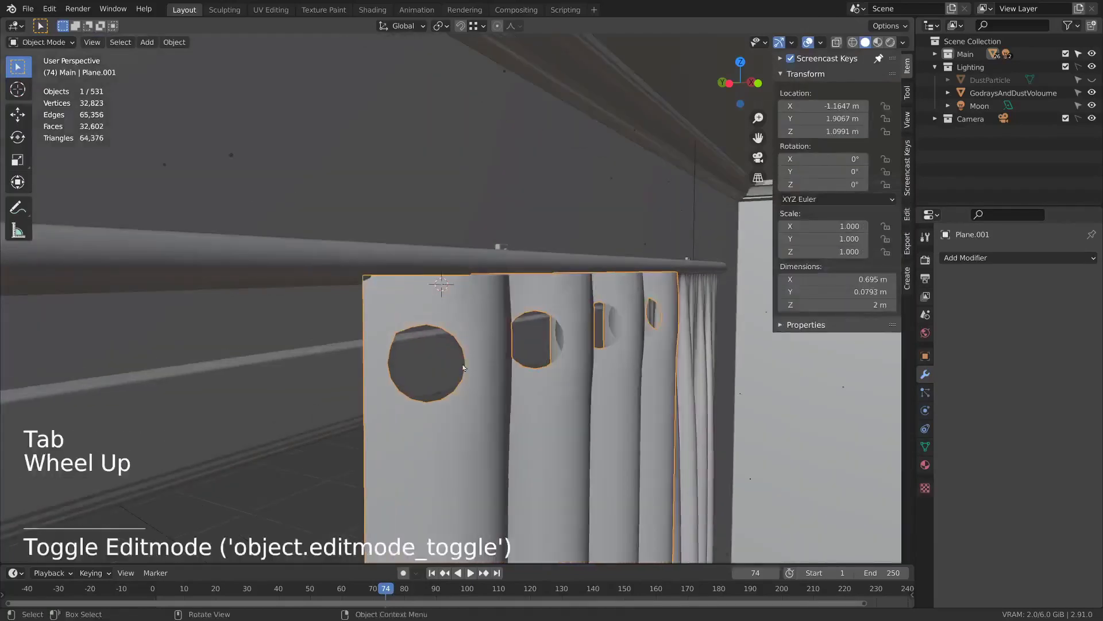
- In Edit Mode, select the edge loops around the eyelets at both ends of the curtain
middle_click_drag(460, 344, 424, 215)
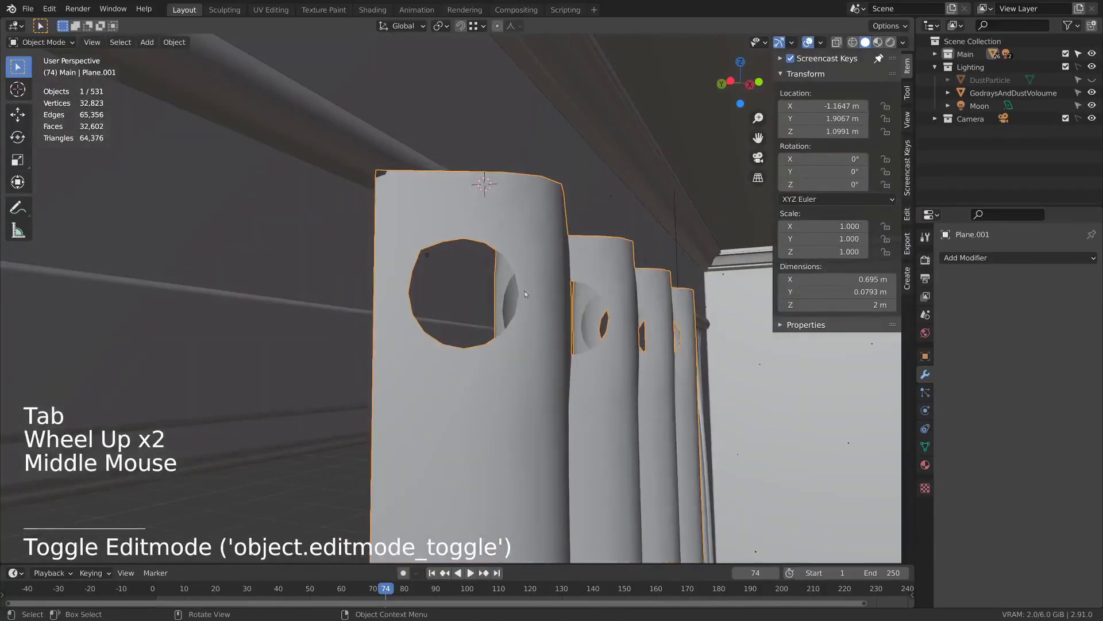
middle_click_drag(521, 303, 460, 368)
key("Tab")
key("2")
left_click(432, 379, "alt")
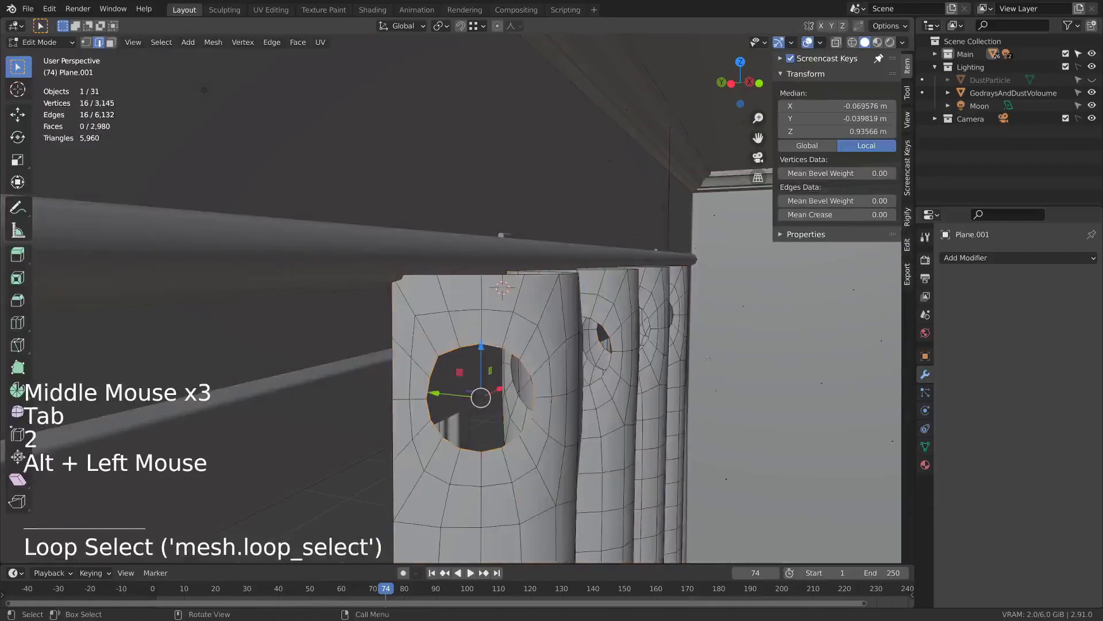
middle_click_drag(708, 359, 601, 356)
scroll(661, 358, "down", 2)
scroll(601, 357, "down", 1)
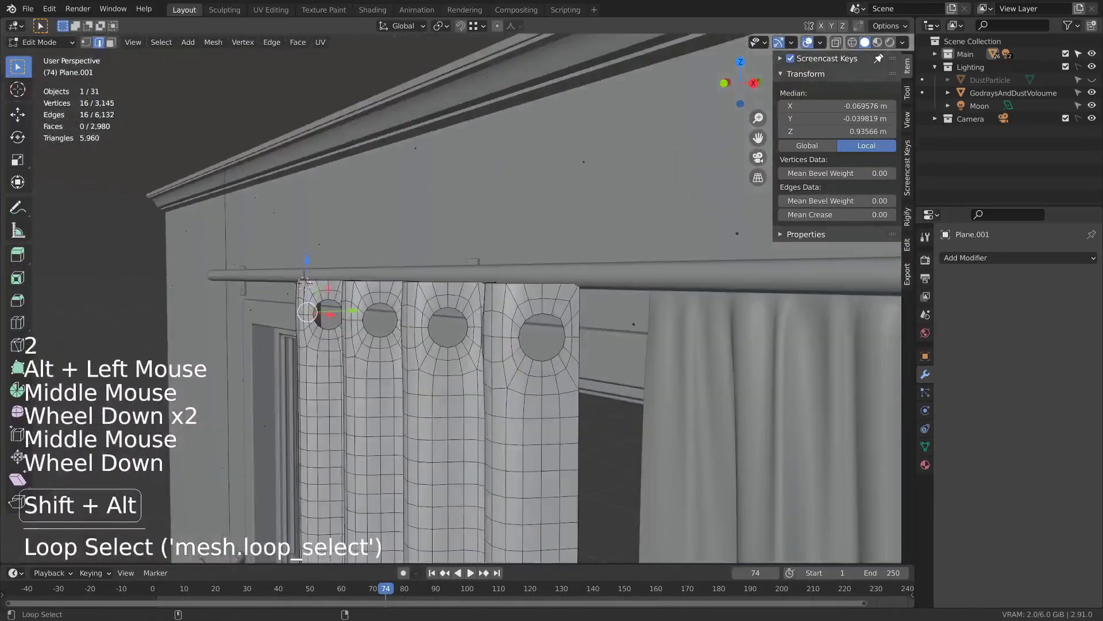
left_click(554, 315, "alt+shift")
- Round the two selected eyelet loops with LoopTools Circle and return to Object Mode
middle_click_drag(554, 314, 405, 306)
scroll(372, 306, "up", 1)
scroll(405, 306, "up", 1)
right_click(624, 218)
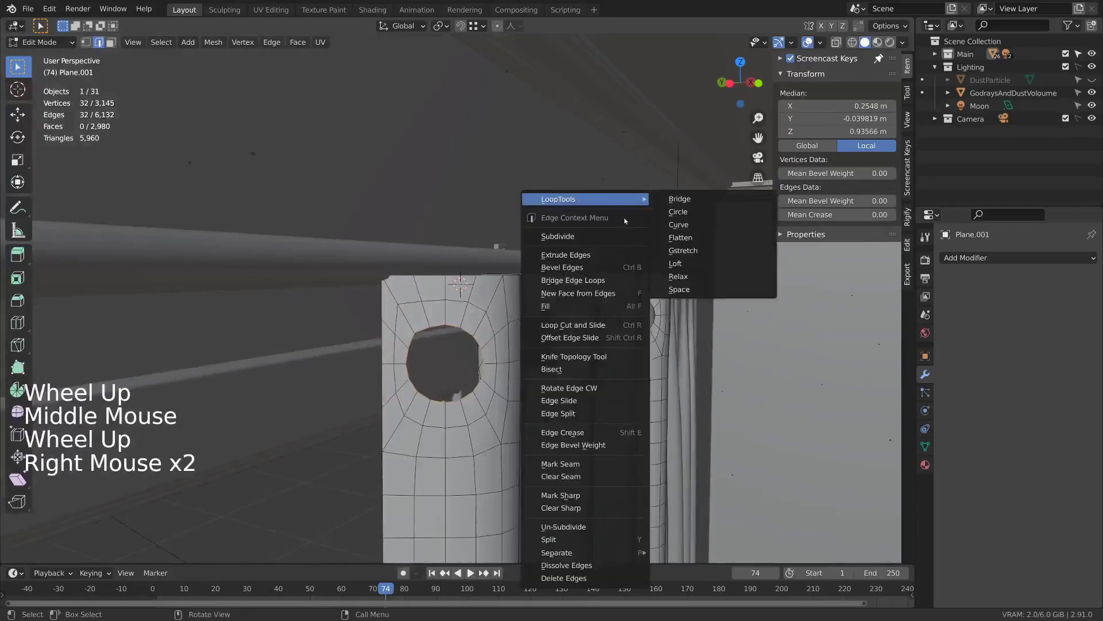
left_click(707, 212)
middle_click_drag(707, 212, 659, 270)
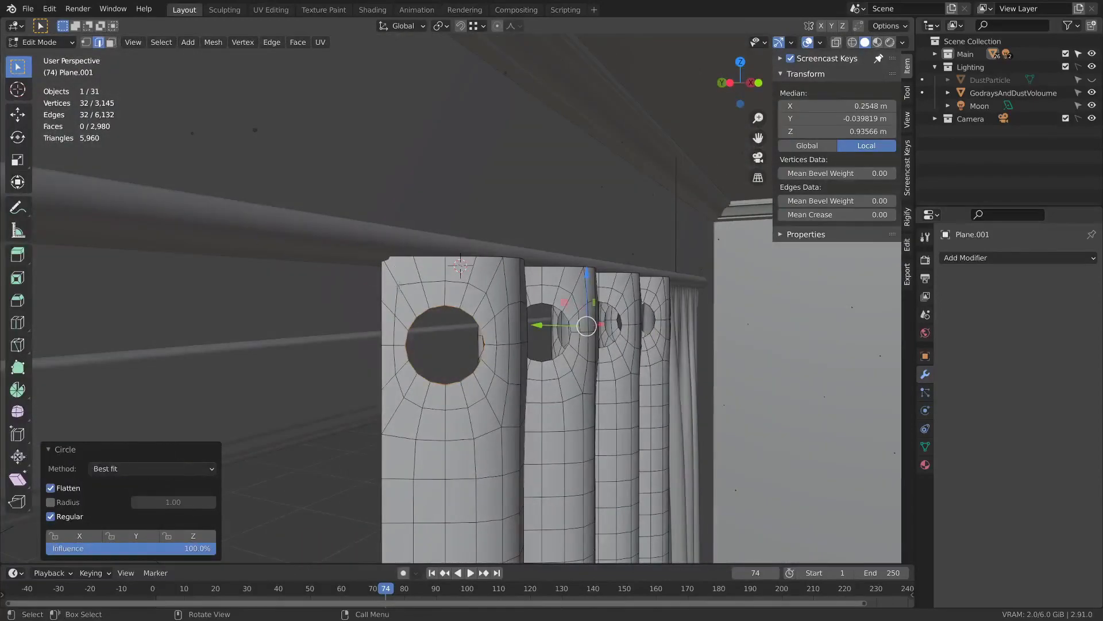
middle_click_drag(399, 284, 437, 270)
key("Tab")
scroll(437, 270, "down", 2)
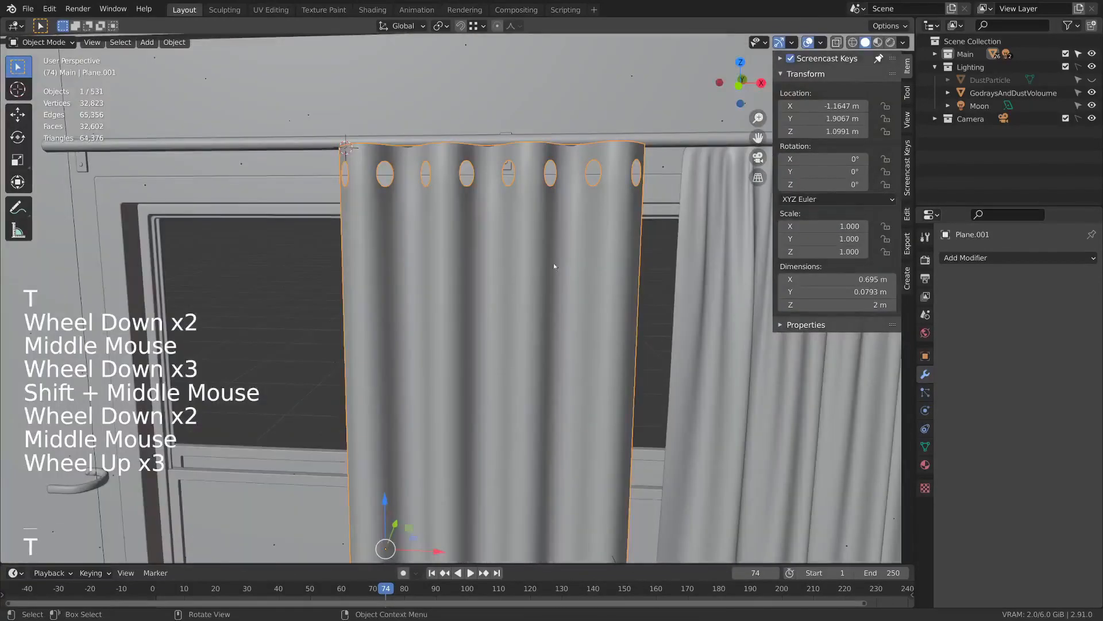
- Add a Basis and a Key 1 shape key to the grommet curtain and enter Edit Mode with Key 1 active
left_click(925, 446)
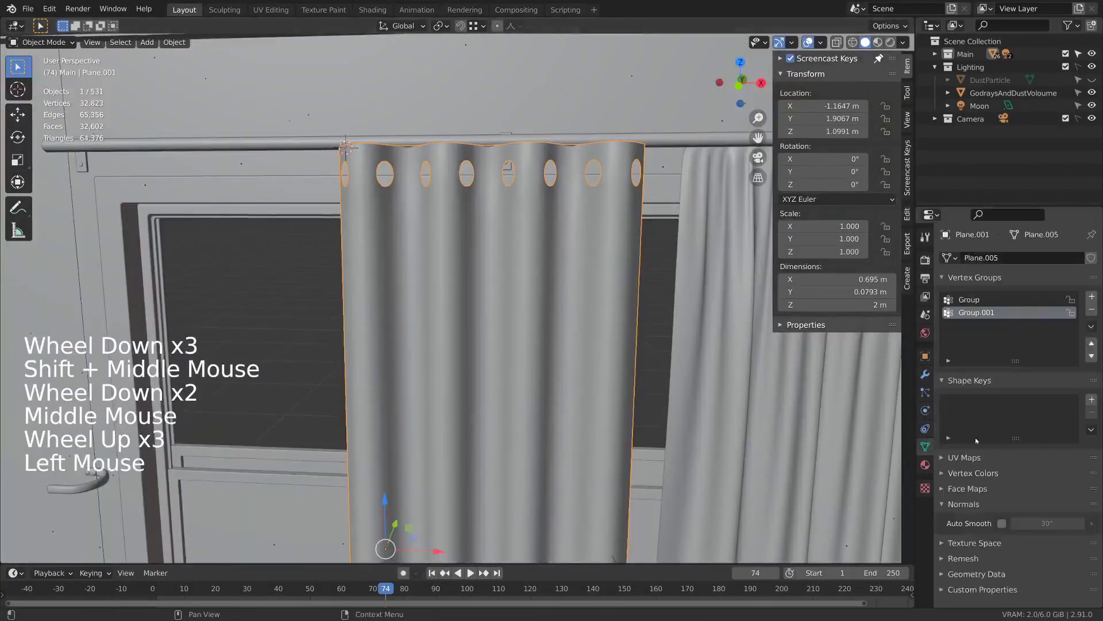
left_click(1091, 399)
left_click(1092, 400)
scroll(494, 175, "up", 1)
middle_click_drag(494, 176, 497, 241, "shift")
key("Tab")
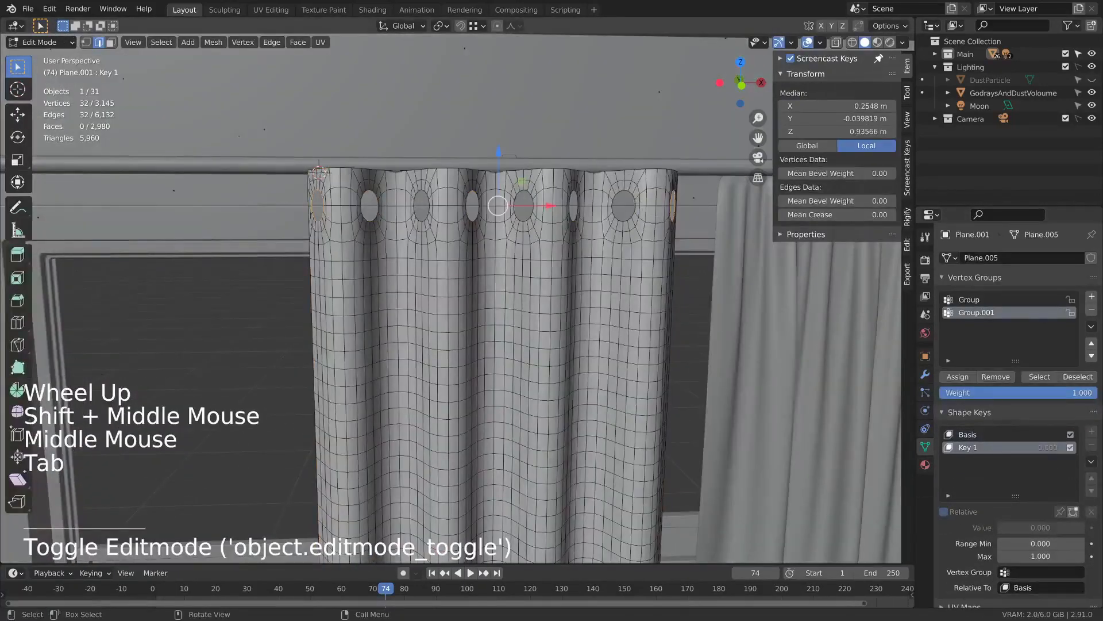
- Select the whole curtain mesh on Key 1 and scale it along X by about 0.838, followed by about 0.947
key("a")
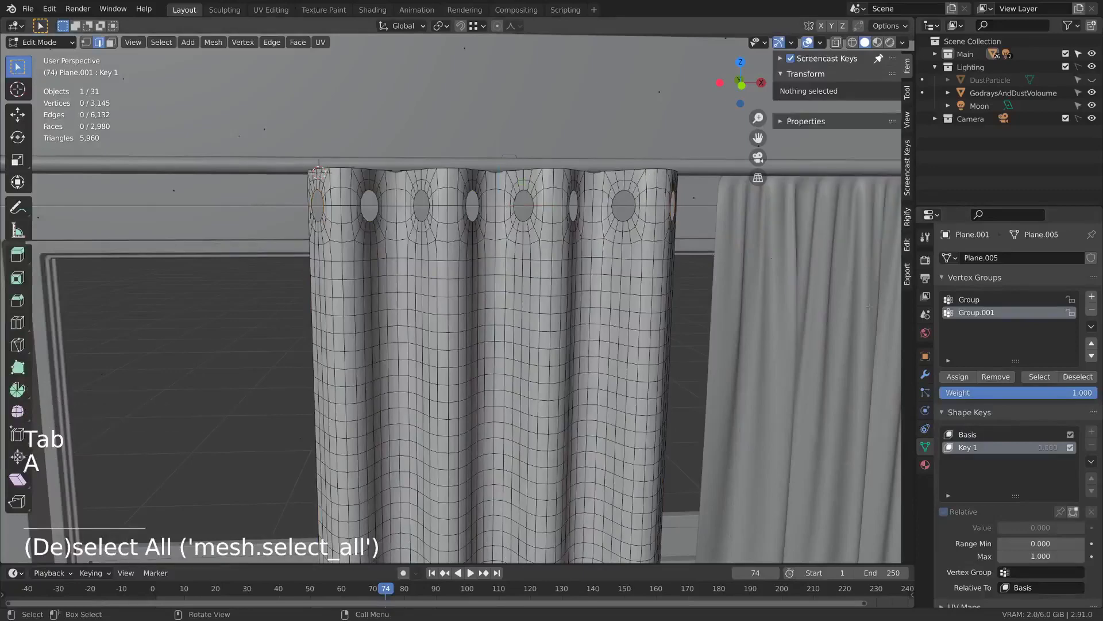
key("a")
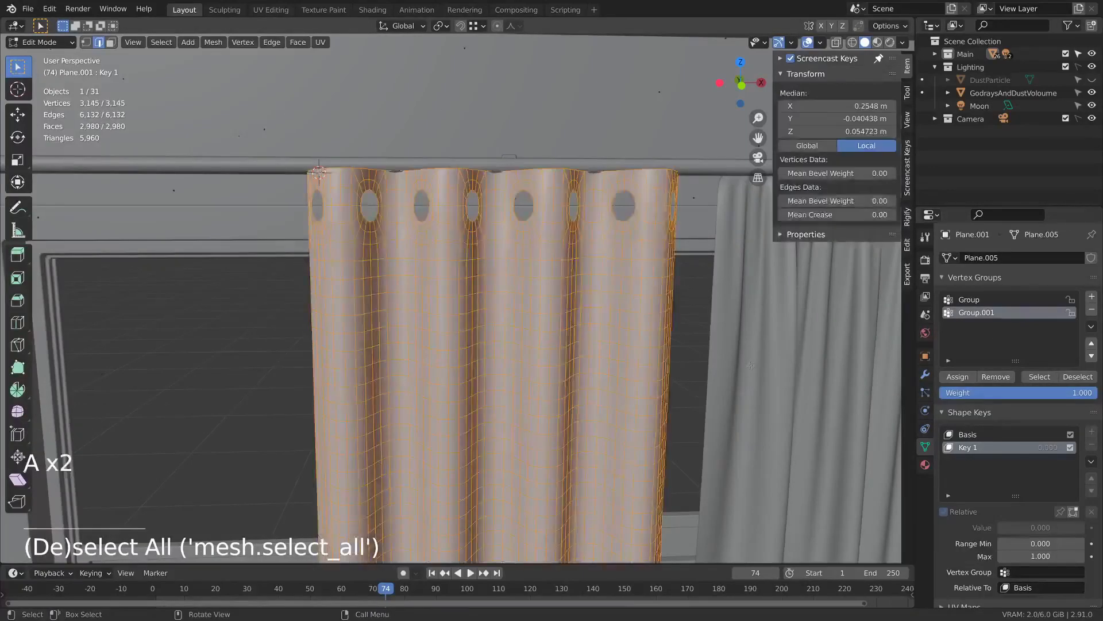
key("s")
key("x")
left_click(720, 421)
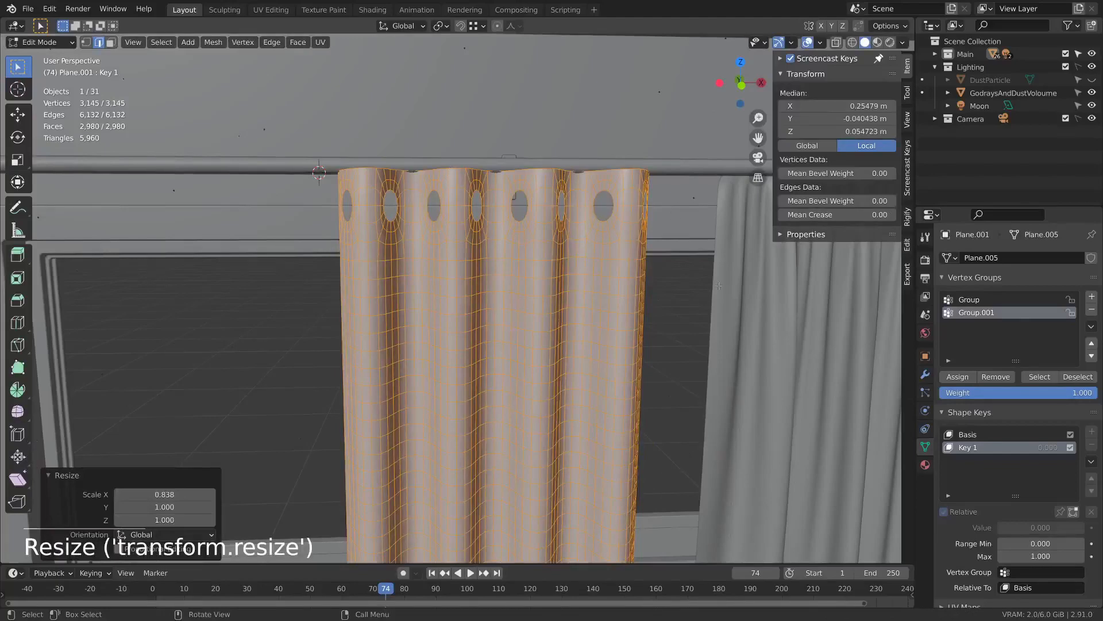
scroll(718, 286, "down", 2)
key("s")
key("x")
left_click(672, 462)
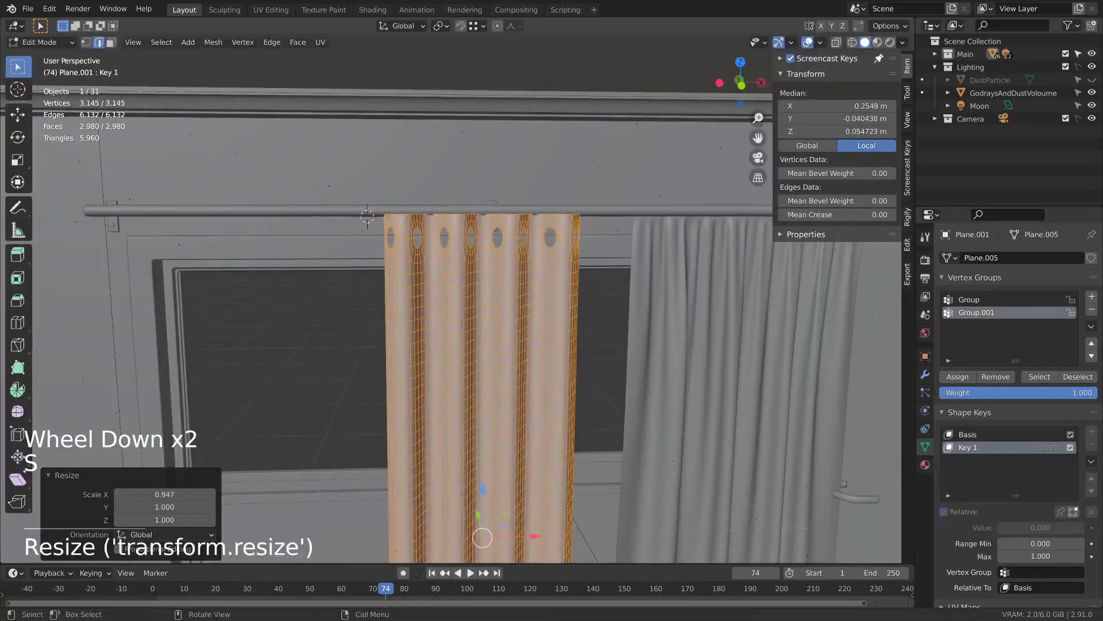
- Select a single vertex between two middle eyelets and turn on proportional editing with Smooth falloff
scroll(672, 461, "up", 3)
key("1")
left_click(460, 181)
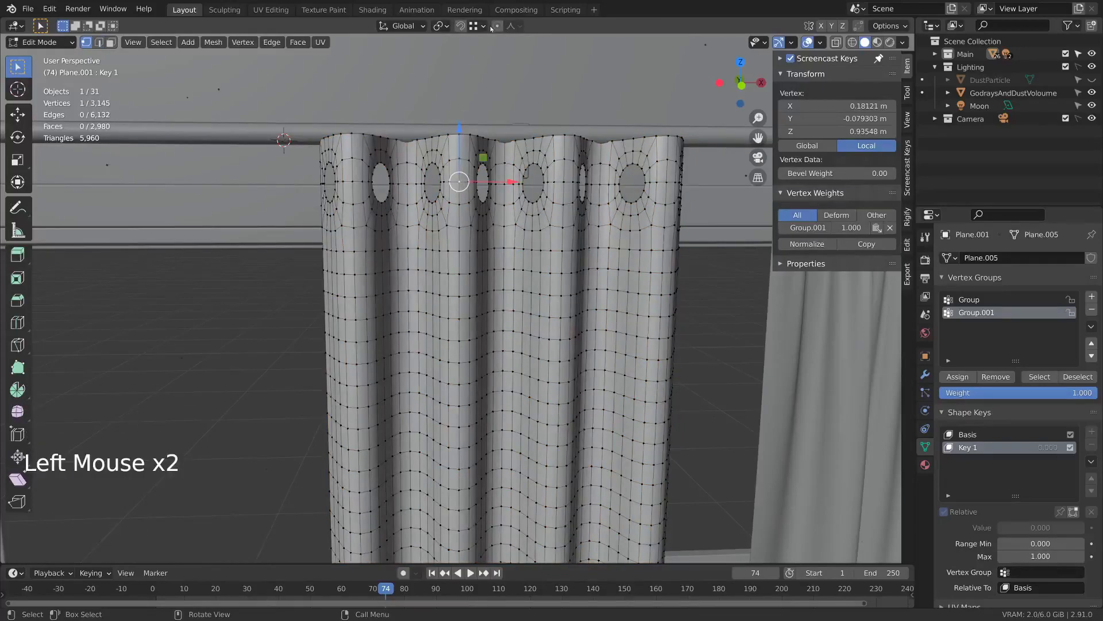
left_click(519, 26)
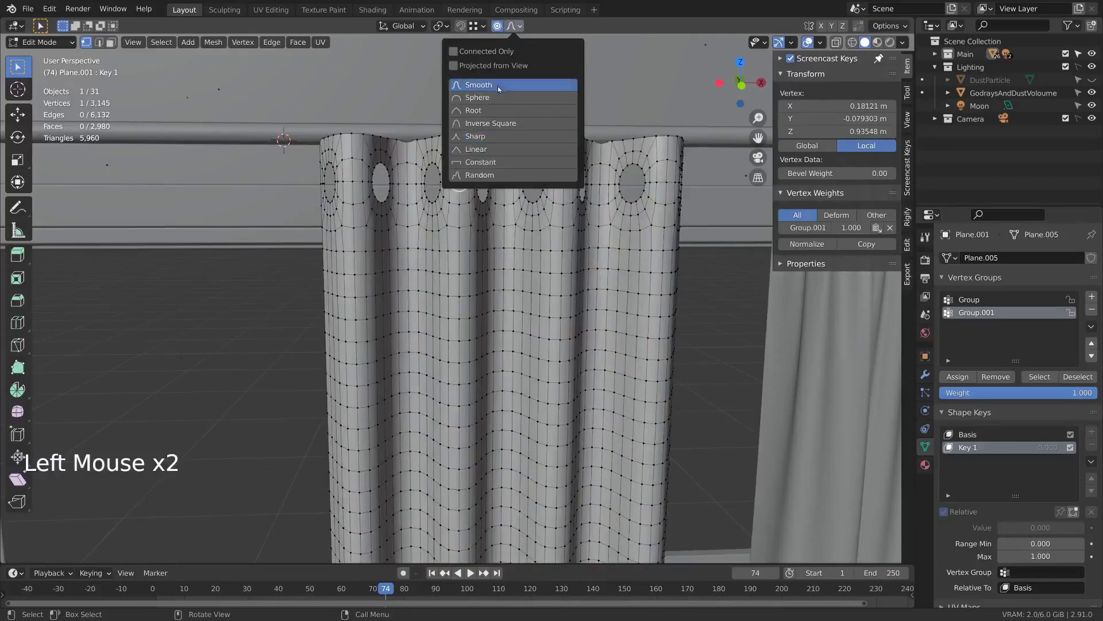
middle_click_drag(531, 195, 540, 216)
key("g")
key("x")
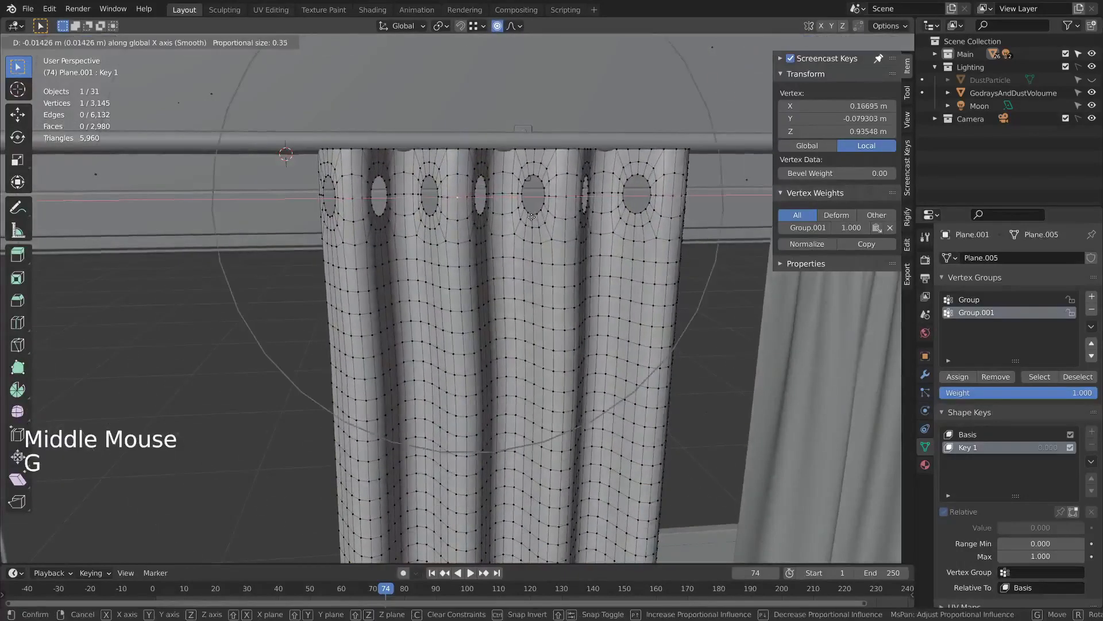
scroll(527, 219, "up", 6)
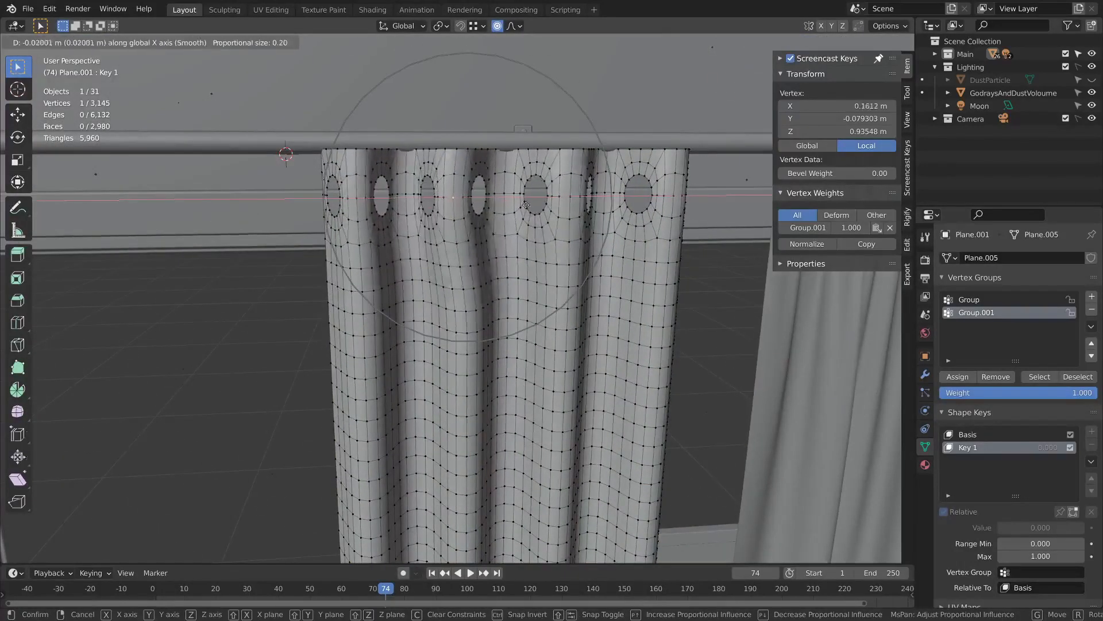
right_click(465, 161)
- Select the vertical vertex loop between the two middle eyelets and move it about -0.037 m along X with a proportional size of about 0.15
left_click(465, 159, "alt")
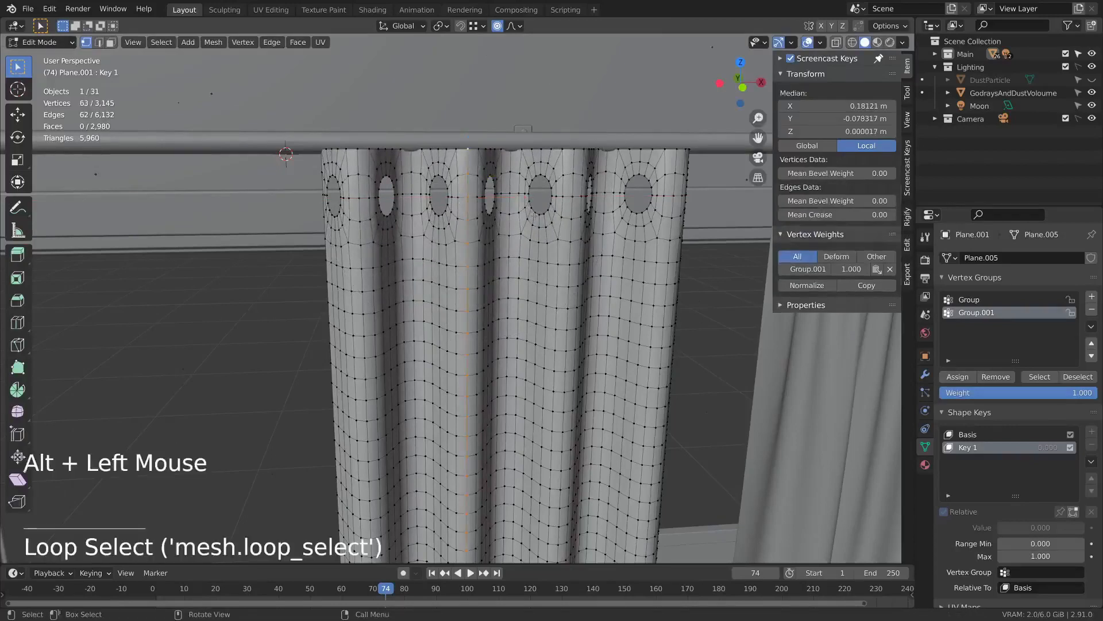
key("g")
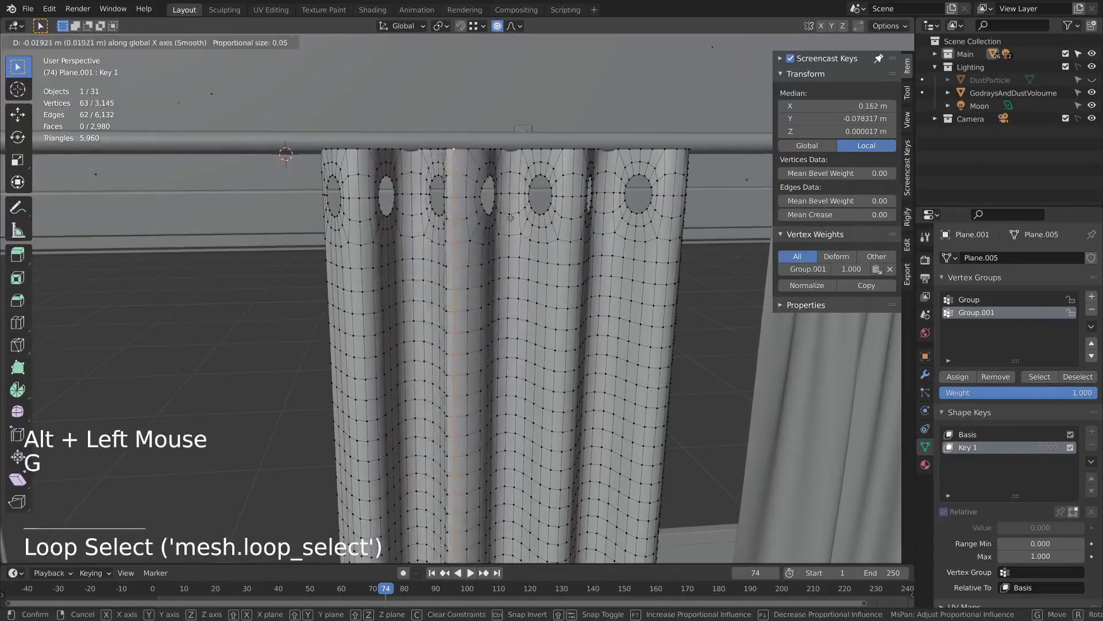
scroll(511, 216, "down", 18)
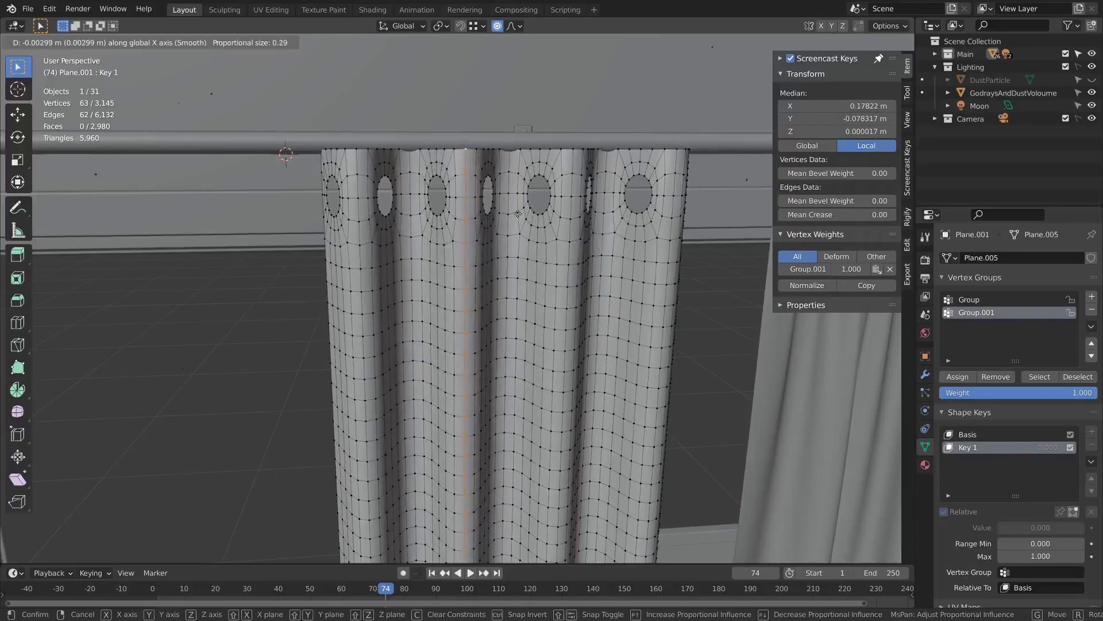
left_click(545, 294)
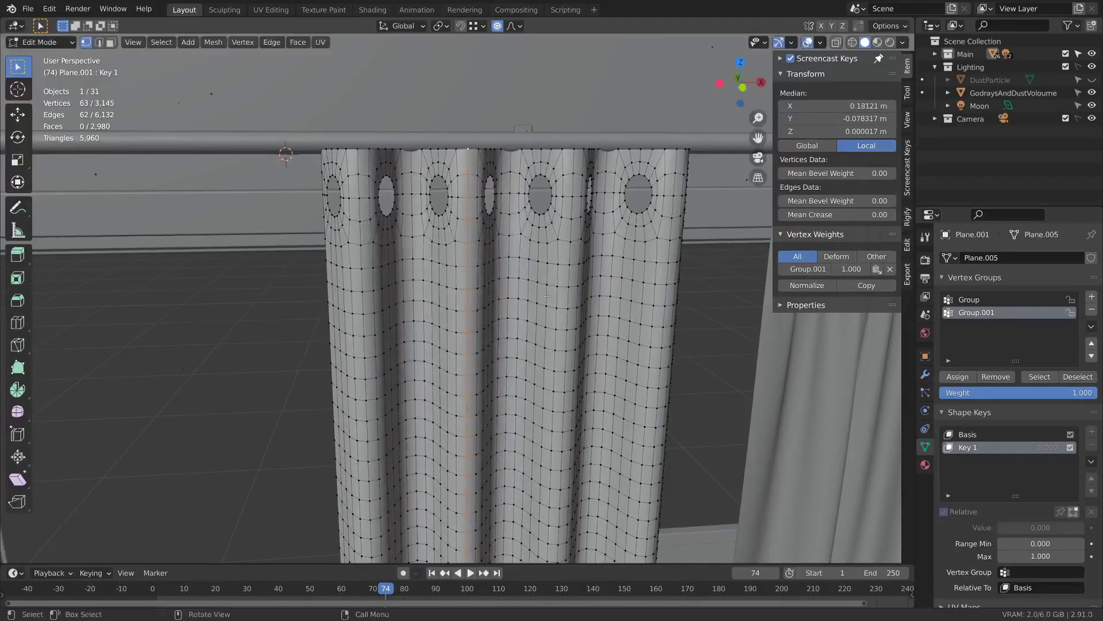
scroll(547, 296, "down", 5)
middle_click_drag(547, 296, 508, 241, "shift")
key("g")
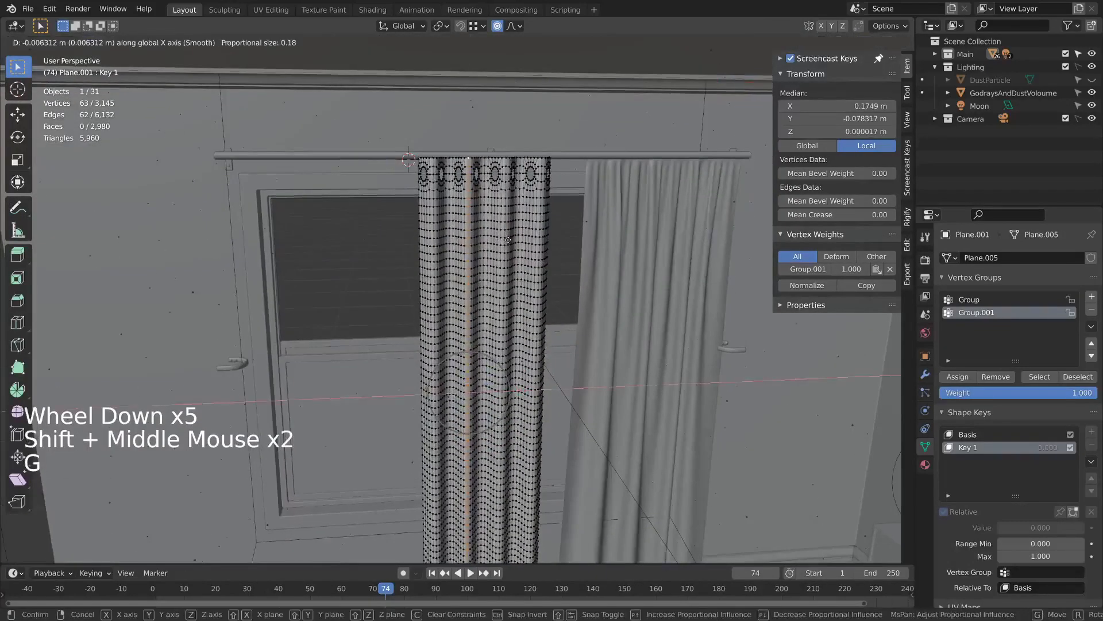
scroll(508, 241, "up", 2)
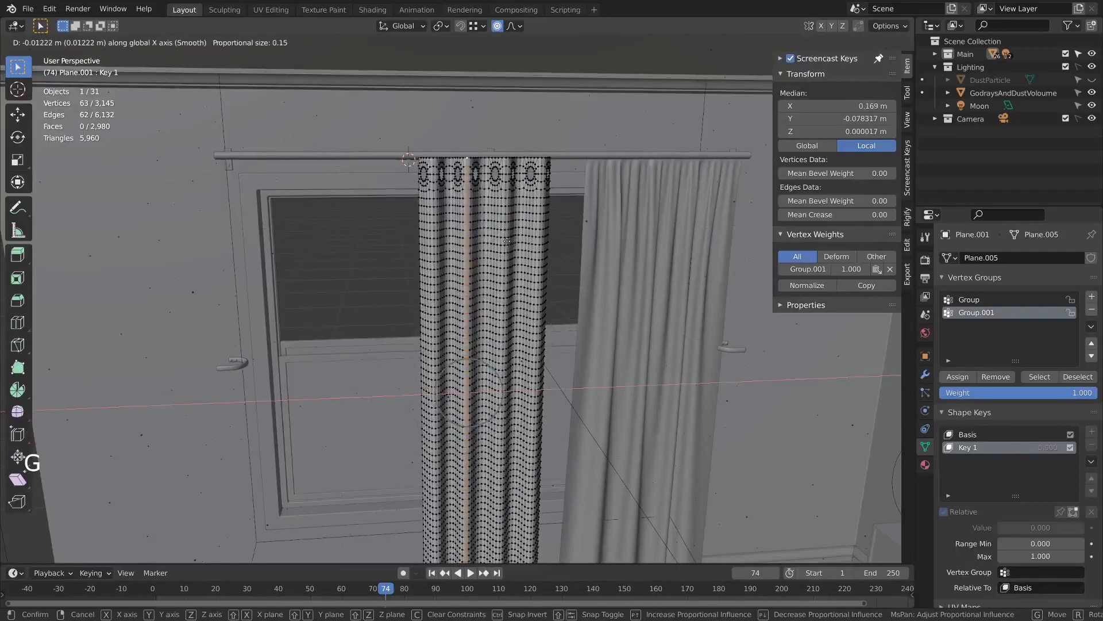
left_click(500, 240, "alt")
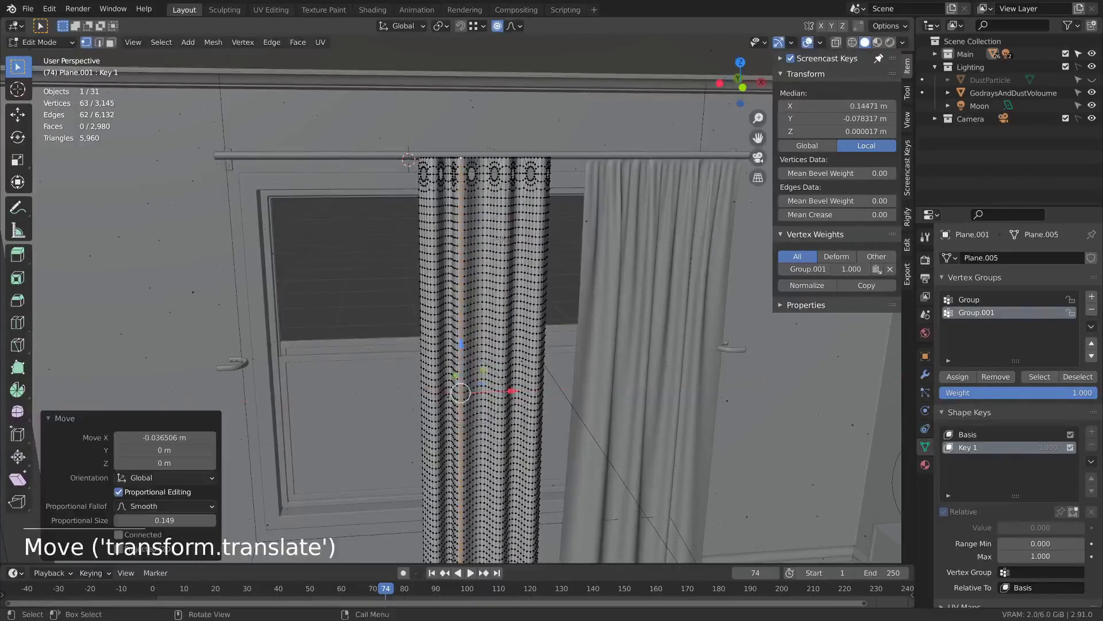
- Select the full-height vertex loop between the two widest-spaced eyelets and move it in negative X with Smooth proportional falloff
left_click(509, 185, "alt")
key("g")
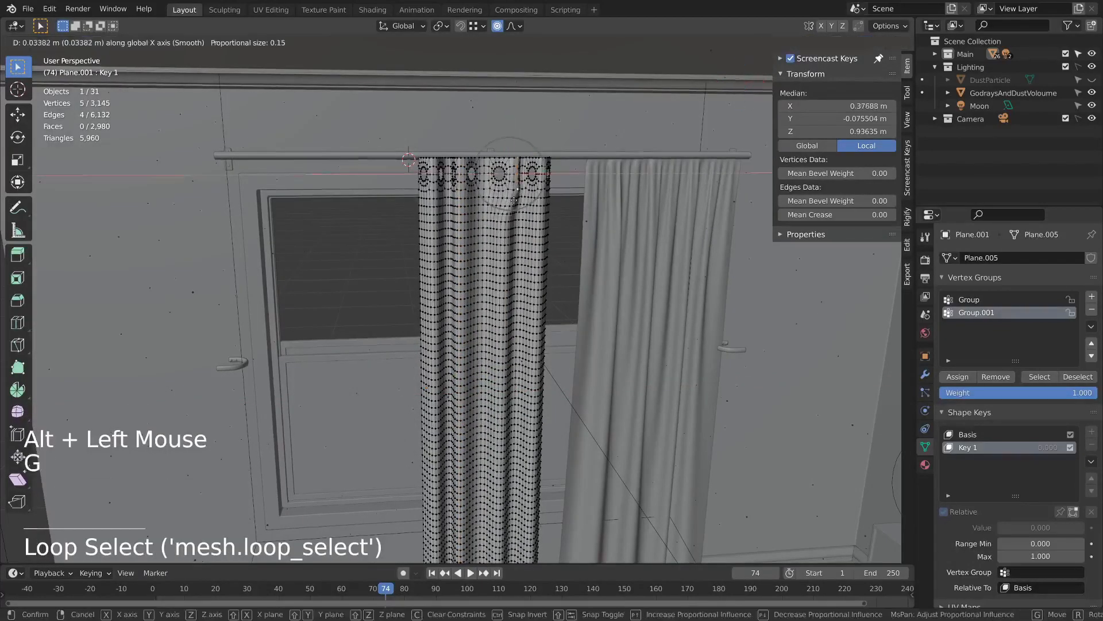
left_click(504, 199, "alt")
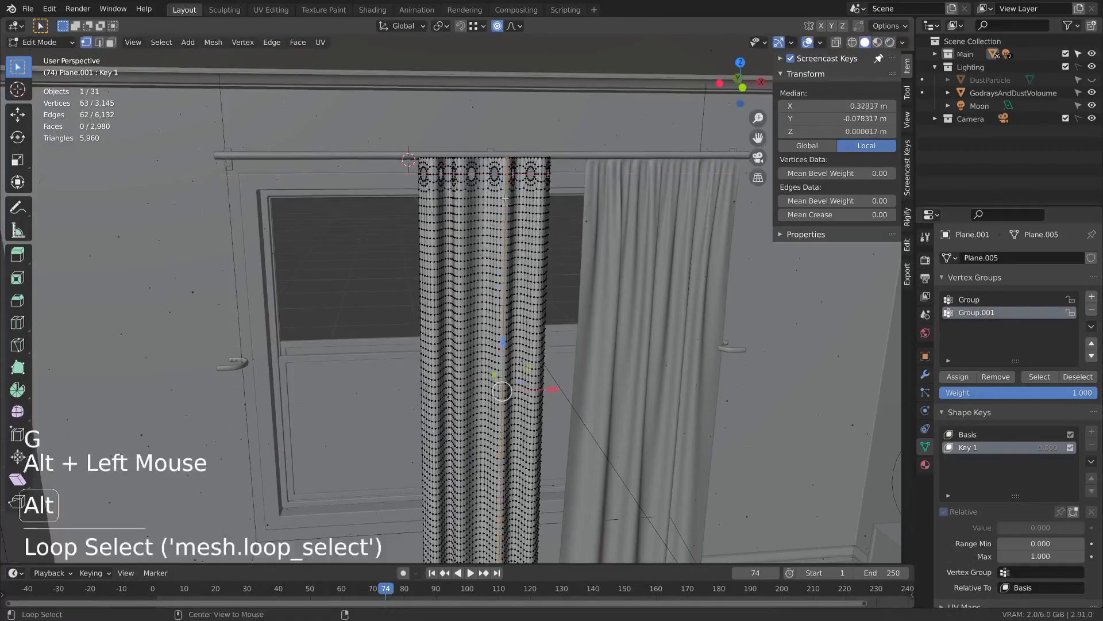
key("g")
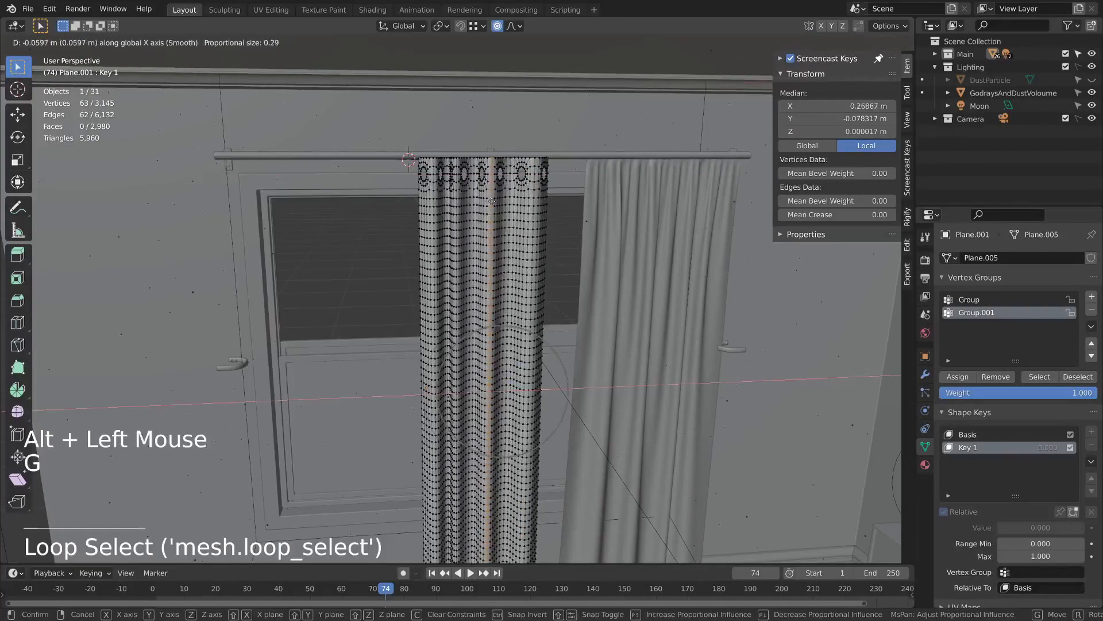
left_click(535, 196)
- Select the vertical vertex loop near the curtain's edge beside the gathered curtain, adjust its position with proportional editing and leave Edit Mode
left_click(534, 196, "alt")
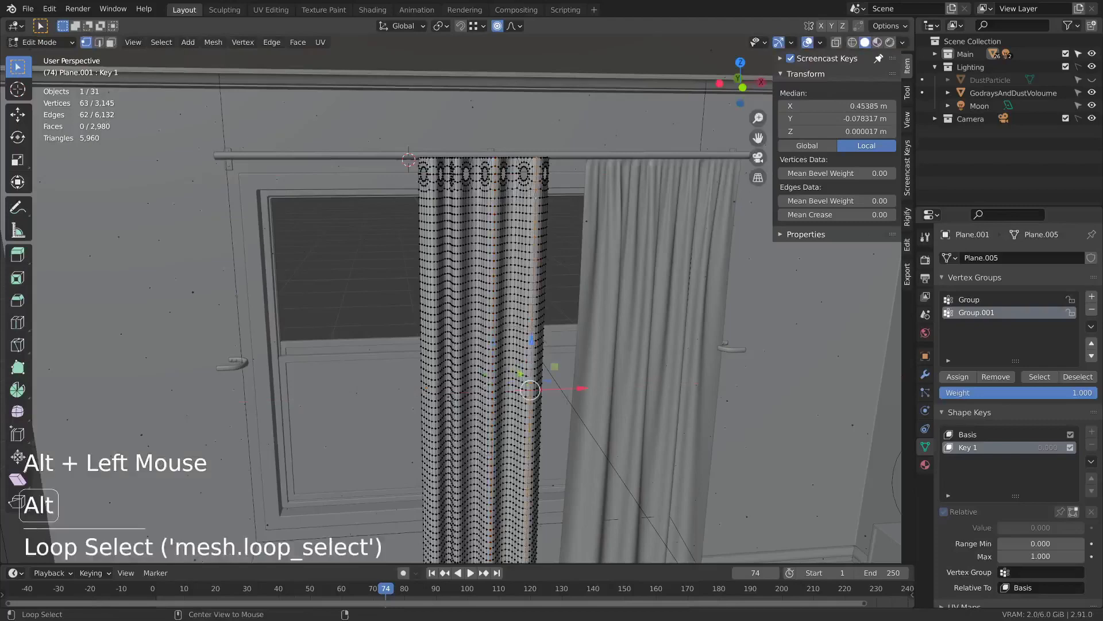
key("g")
key("Tab")
- Move the grommet curtain onto the rod by about 0.052 m in Y and 0.075 m in Z, followed by about -0.011 m in Z, and deselect it
middle_click_drag(543, 213, 461, 212)
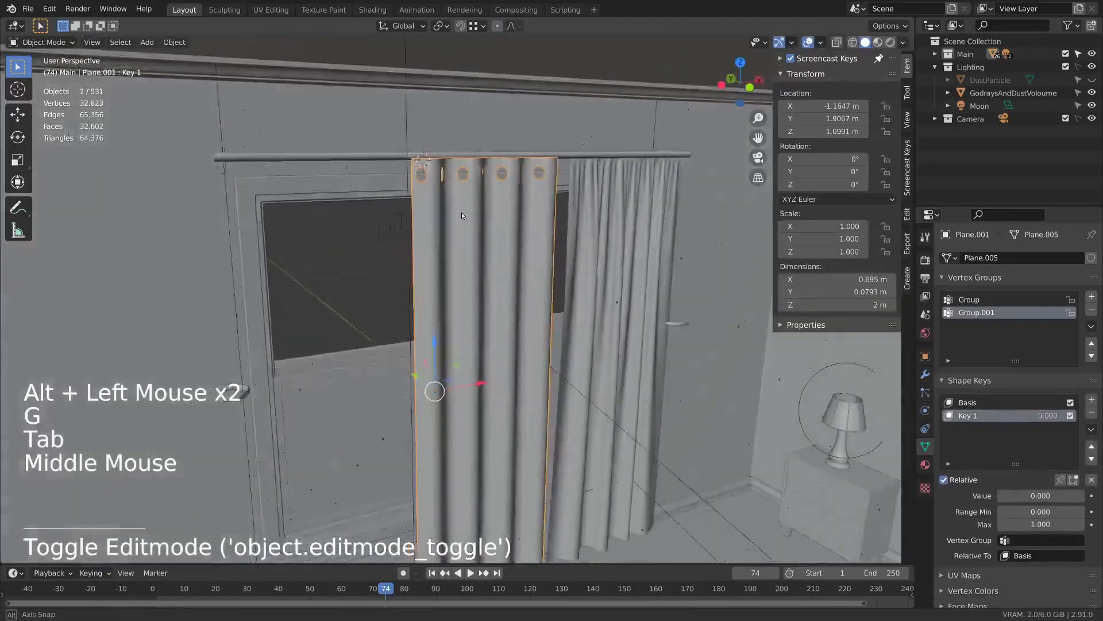
scroll(433, 347, "up", 2)
middle_click_drag(432, 347, 422, 353)
left_click_drag(422, 353, 414, 359)
middle_click_drag(414, 358, 473, 369)
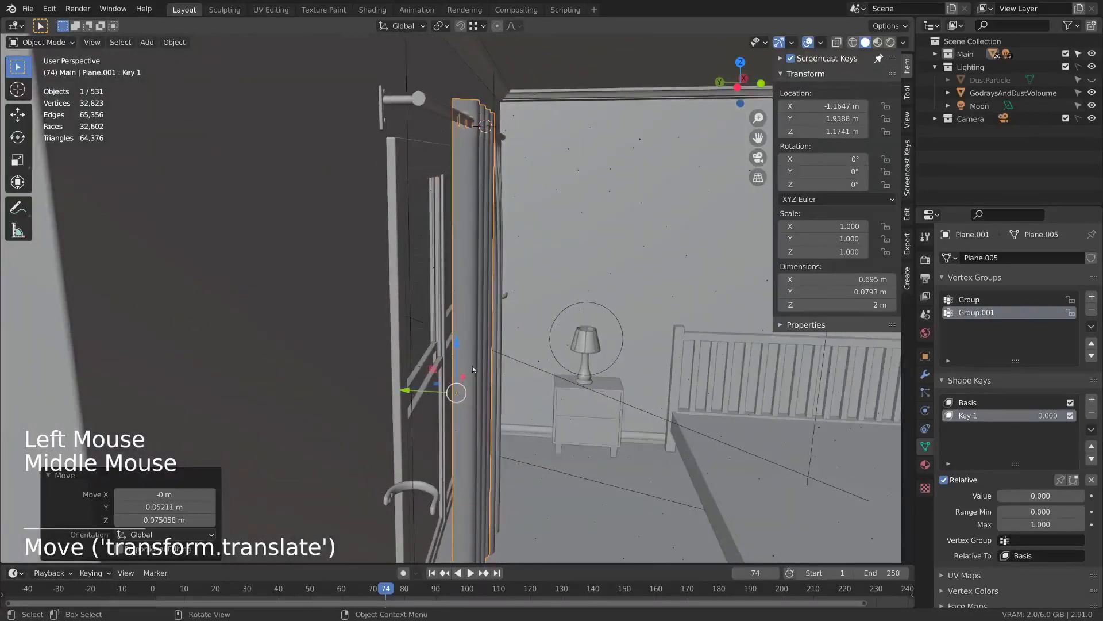
left_click_drag(453, 343, 453, 346)
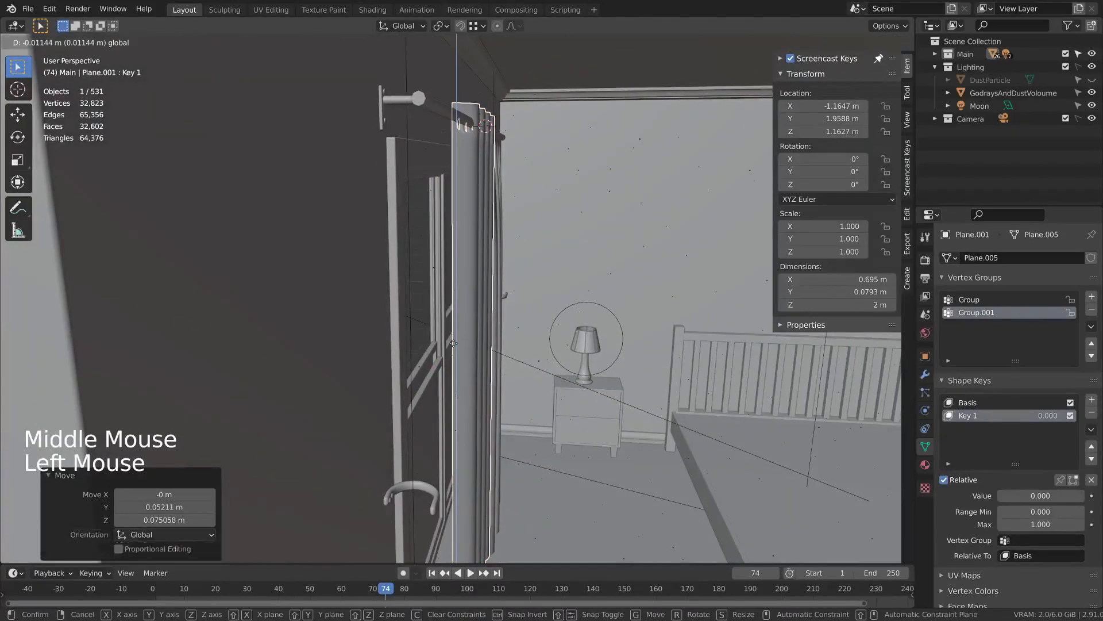
middle_click_drag(454, 347, 527, 218)
key("a")
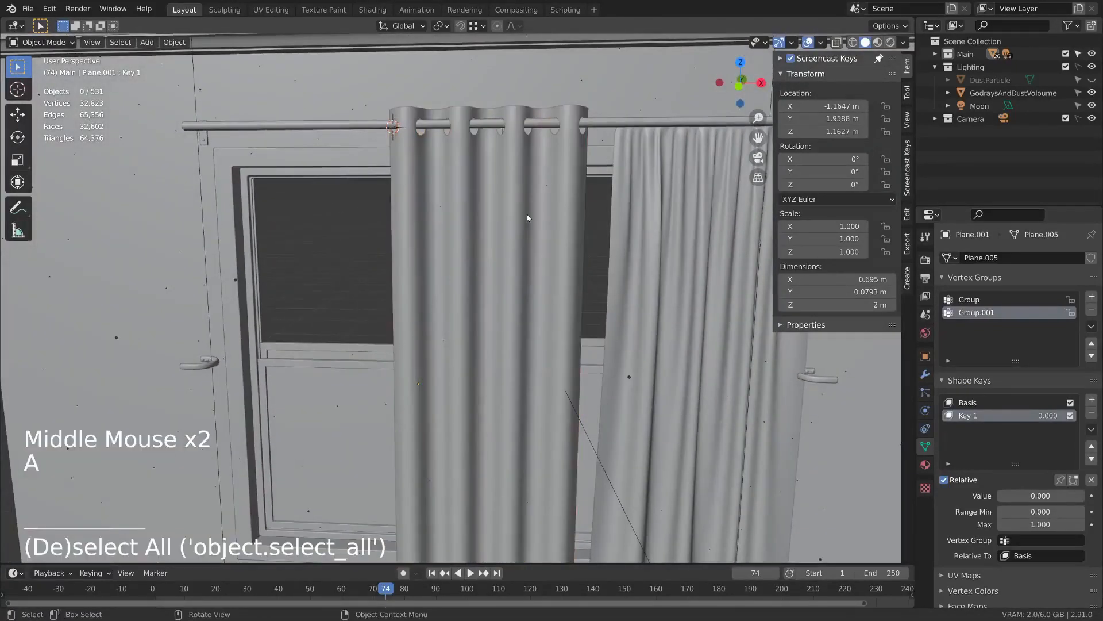
- Add a Cloth modifier to the grommet curtain, test its playback and return the timeline to frame 0
middle_click_drag(456, 328, 878, 383)
scroll(632, 345, "down", 1)
scroll(632, 344, "down", 1)
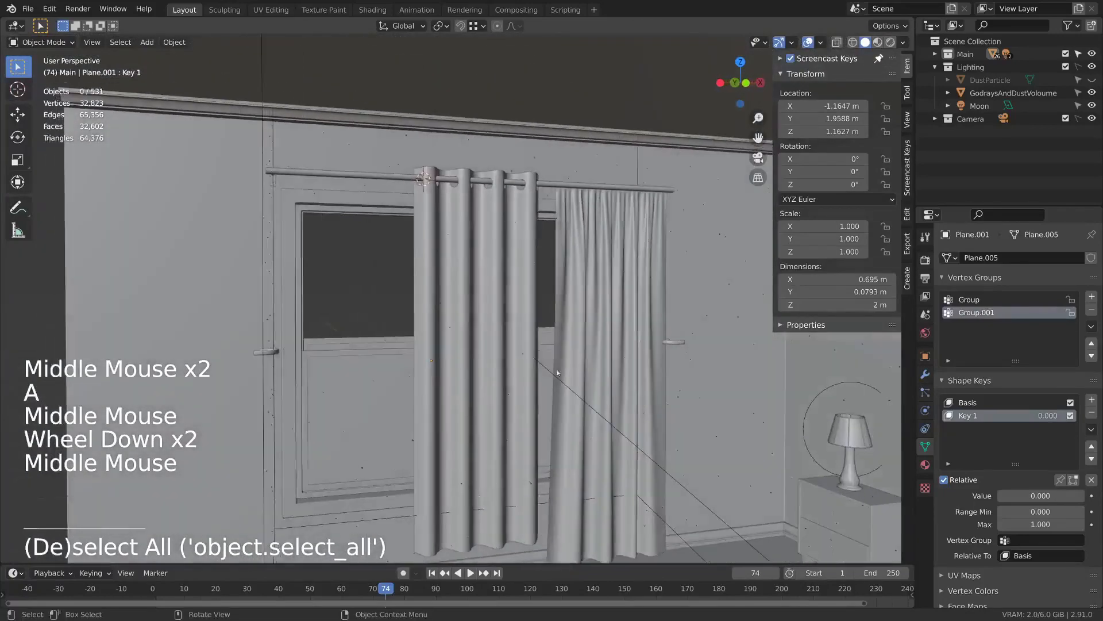
left_click(925, 374)
left_click(1029, 258)
left_click(1042, 299)
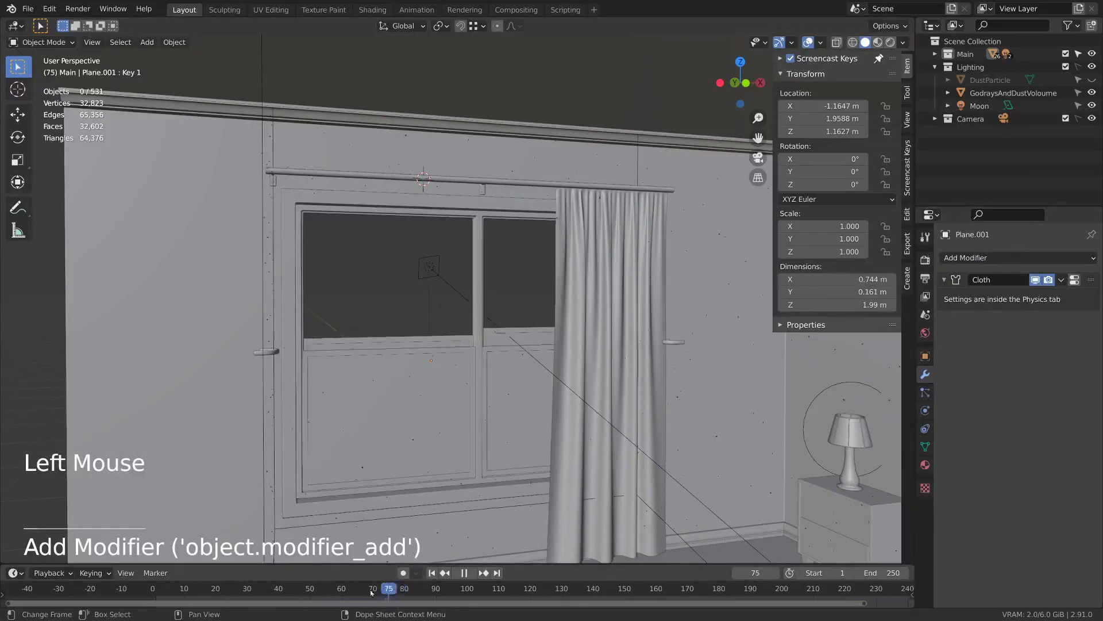
left_click_drag(372, 593, 153, 593)
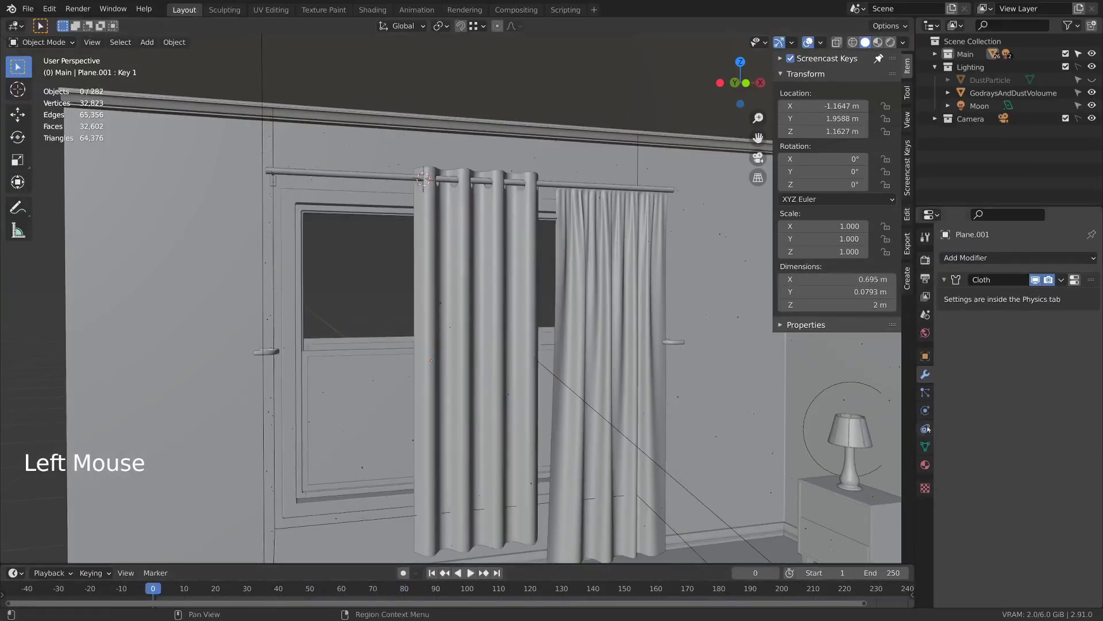
key("ctrl+z")
key("ctrl+z")
key("ctrl+z")
key("ctrl+z")
key("ctrl+z")
key("ctrl+z")
key("ctrl+z")
key("ctrl+z")
- Keyframe the Key 1 shape key at 0.000 on frame 0 and at 1.000 on frame 20
left_click(925, 446)
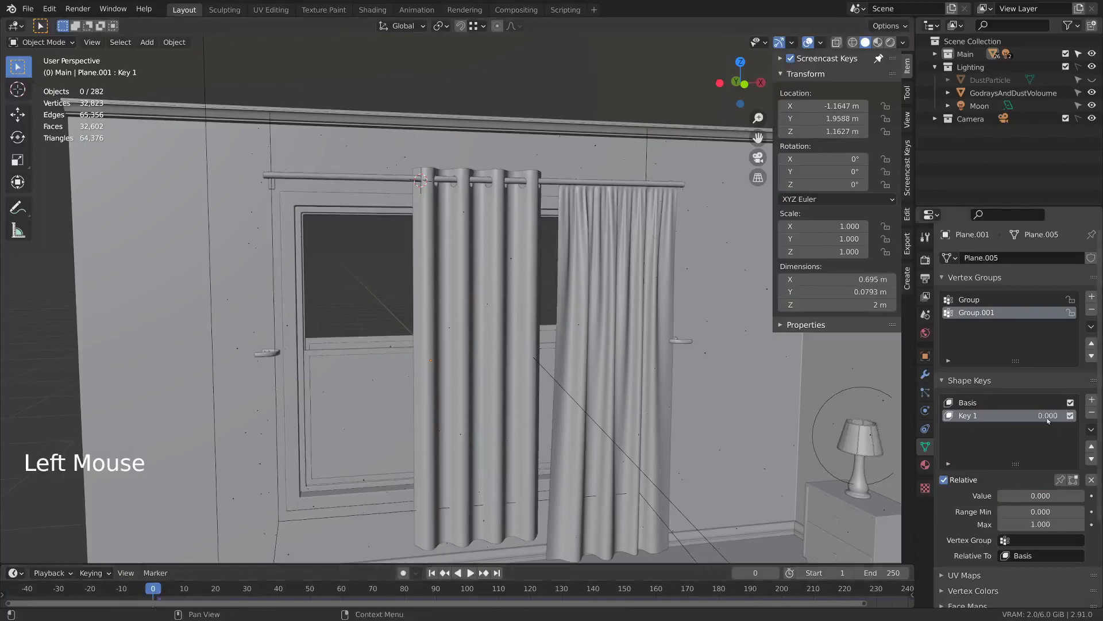
key("i")
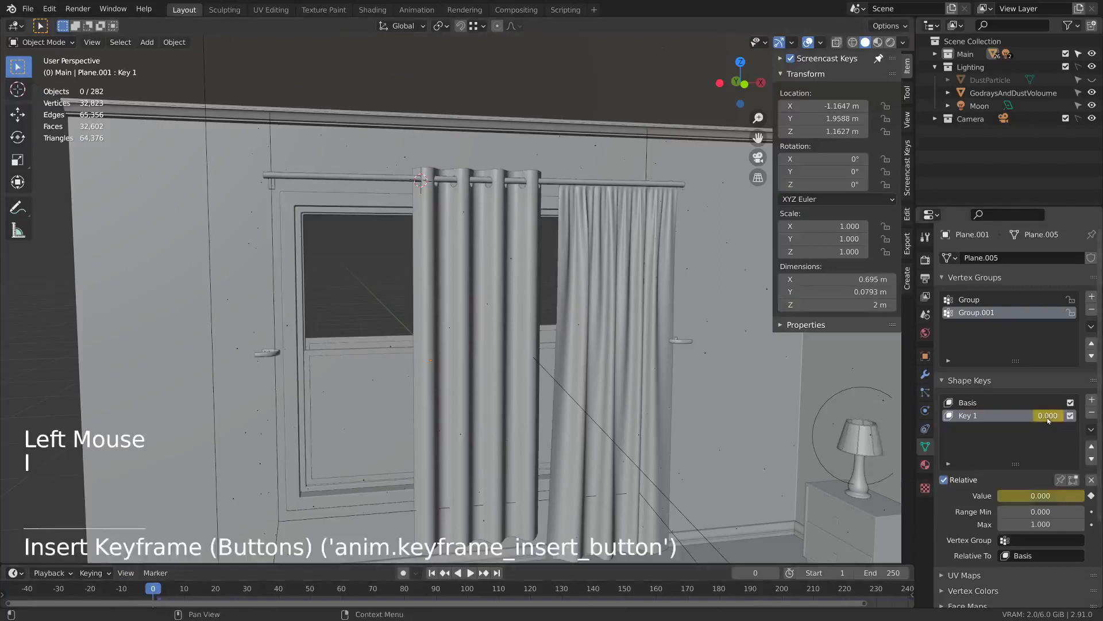
left_click(218, 591)
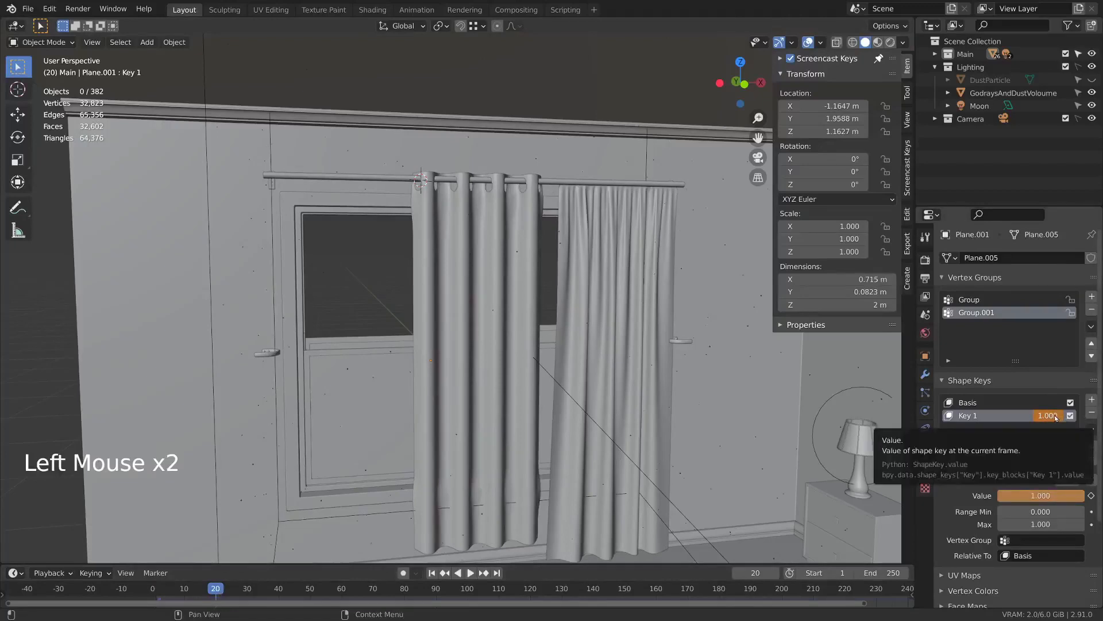
key("i")
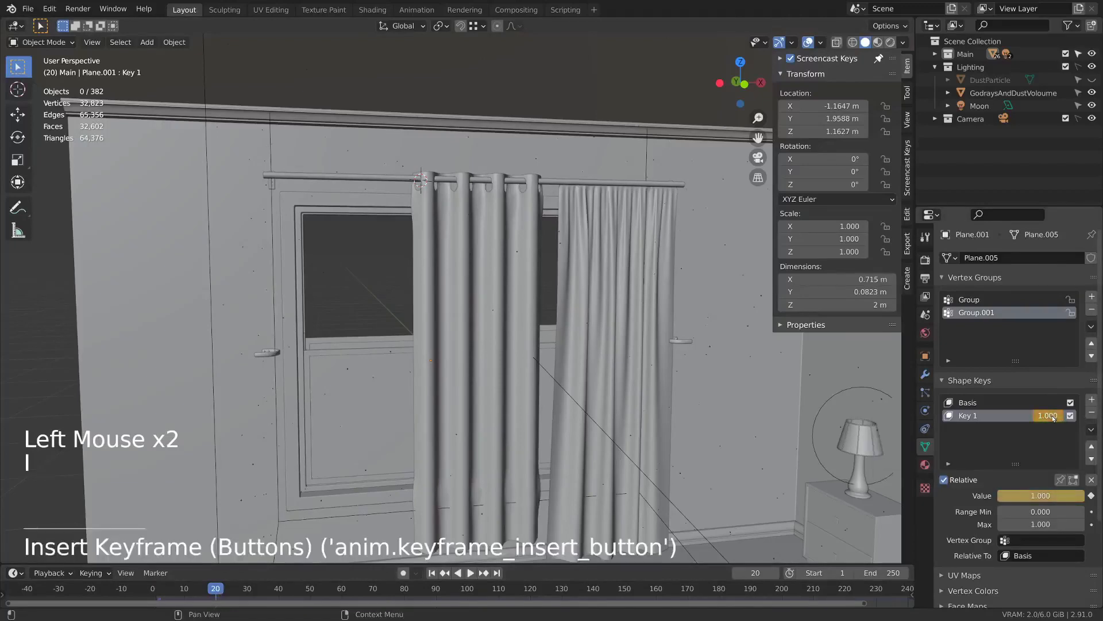
- Play the animation to check how the unpinned cloth behaves on the rod
left_click(925, 374)
key("space")
key("space")
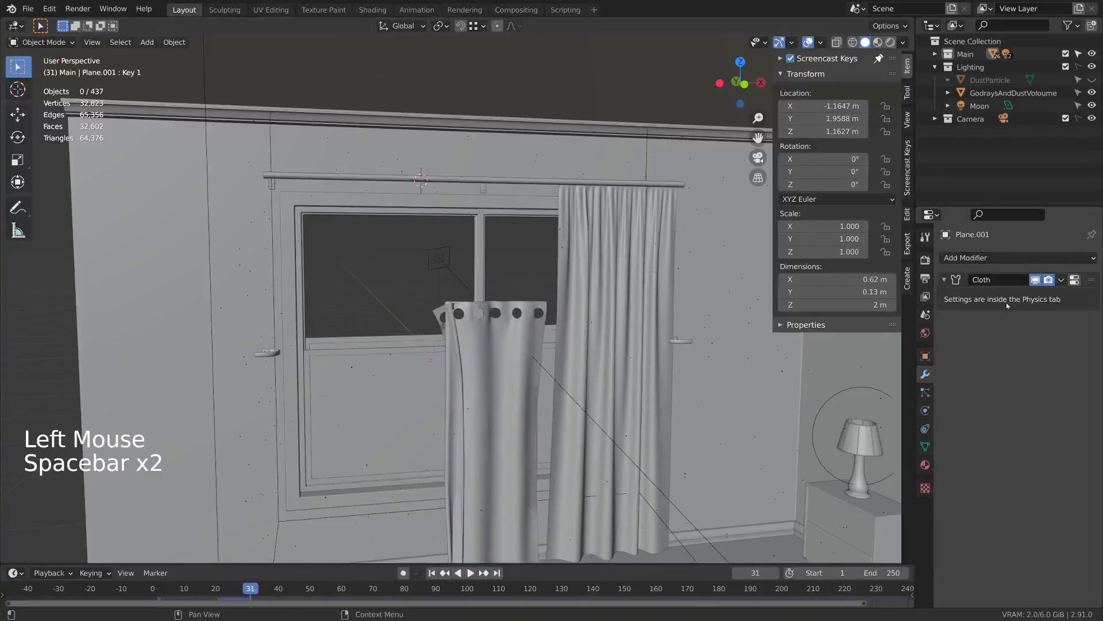
- Set the cloth's Pin Group to the vertex group Group and play the simulation from frame 0
left_click(1083, 279)
middle_click_drag(977, 460, 965, 342)
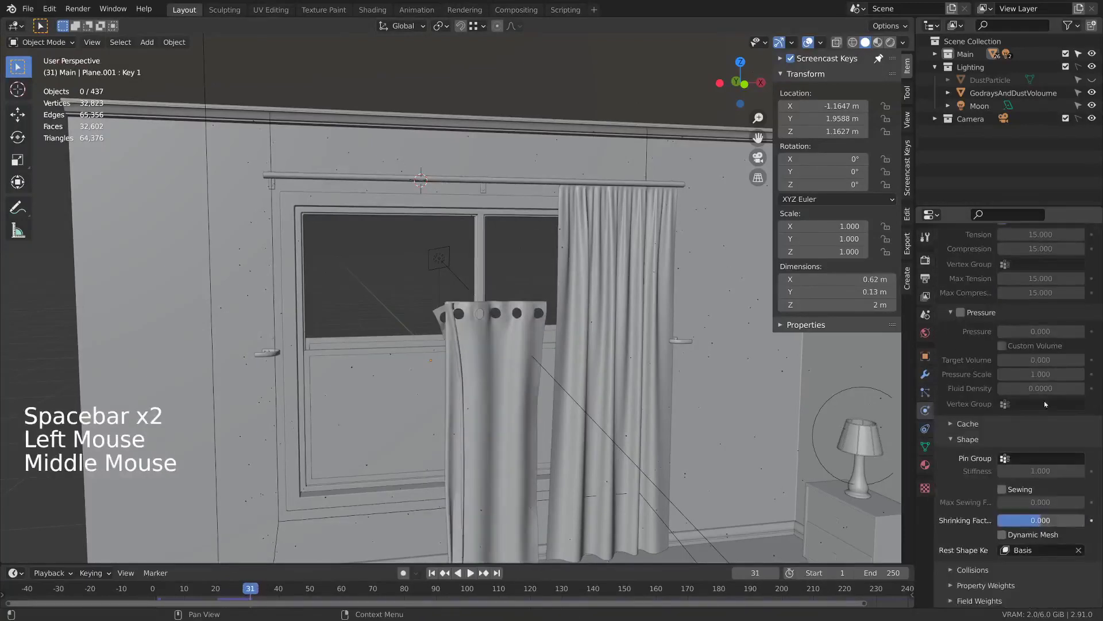
left_click(1025, 457)
left_click(999, 477)
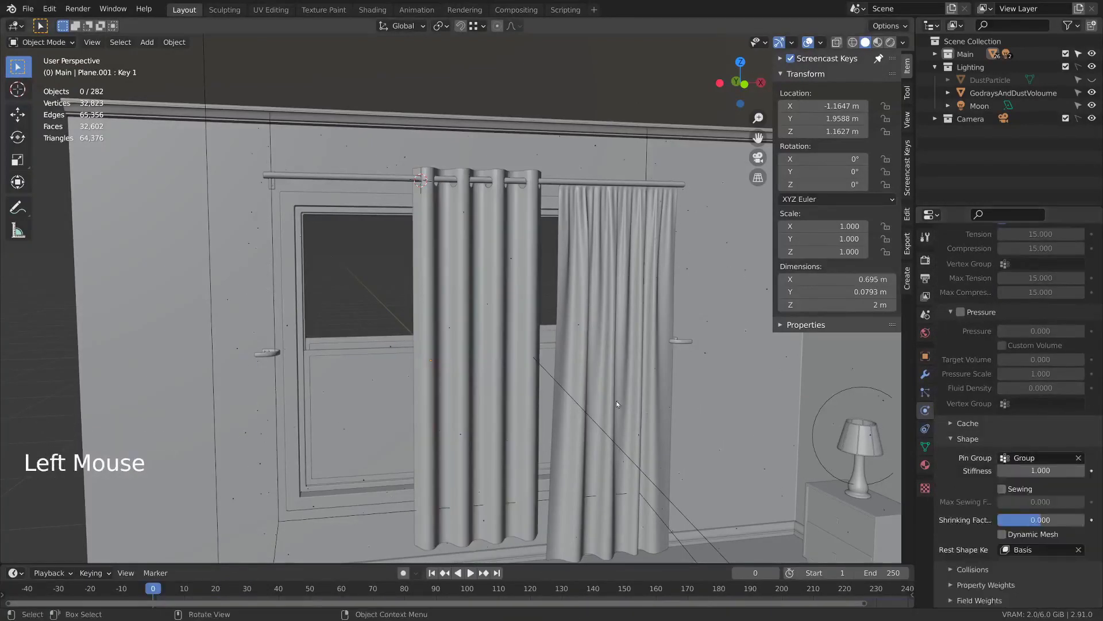
key("space")
middle_click_drag(604, 385, 602, 382)
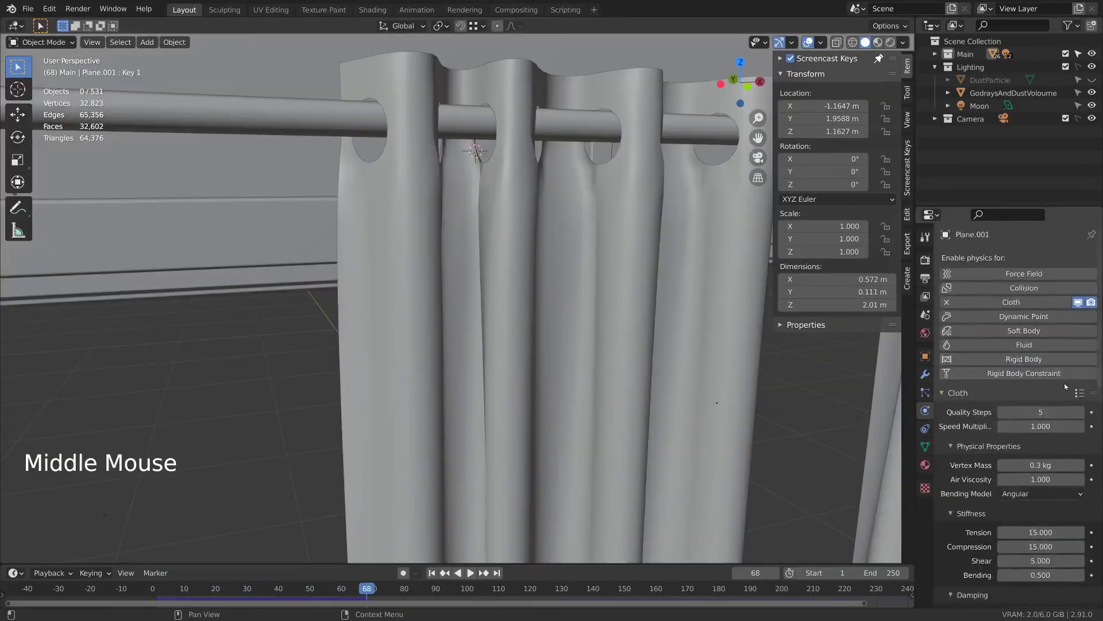
- Apply the Denim cloth preset and replay the curtain simulation from frame 0
left_click(1079, 393)
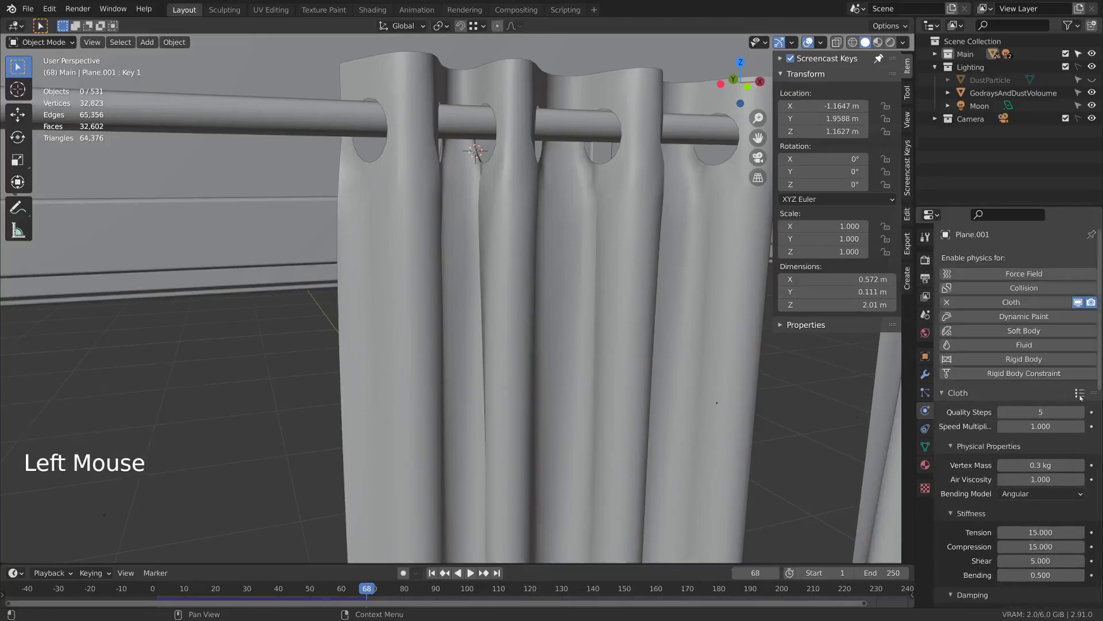
left_click(1079, 393)
left_click(1027, 311)
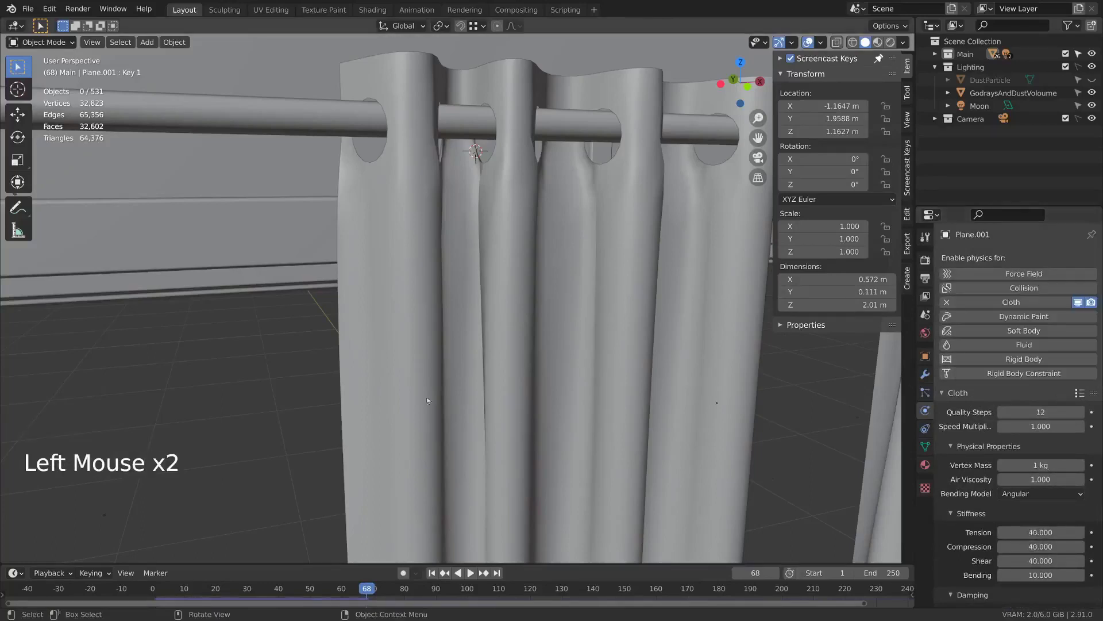
left_click(153, 587)
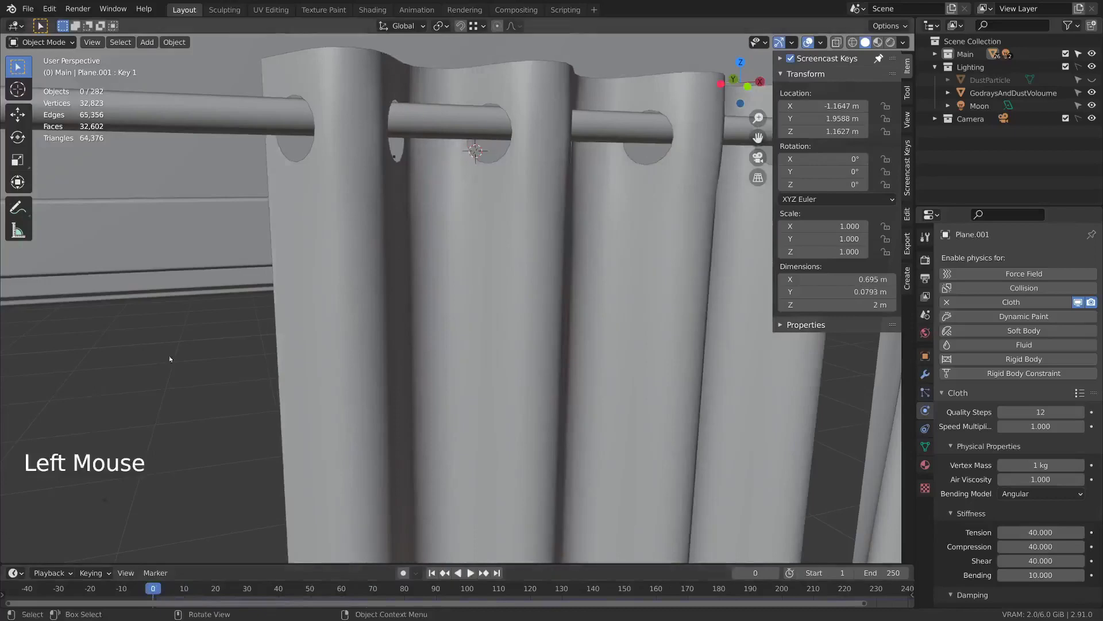
scroll(406, 422, "down", 8)
middle_click_drag(405, 422, 556, 192, "shift")
key("space")
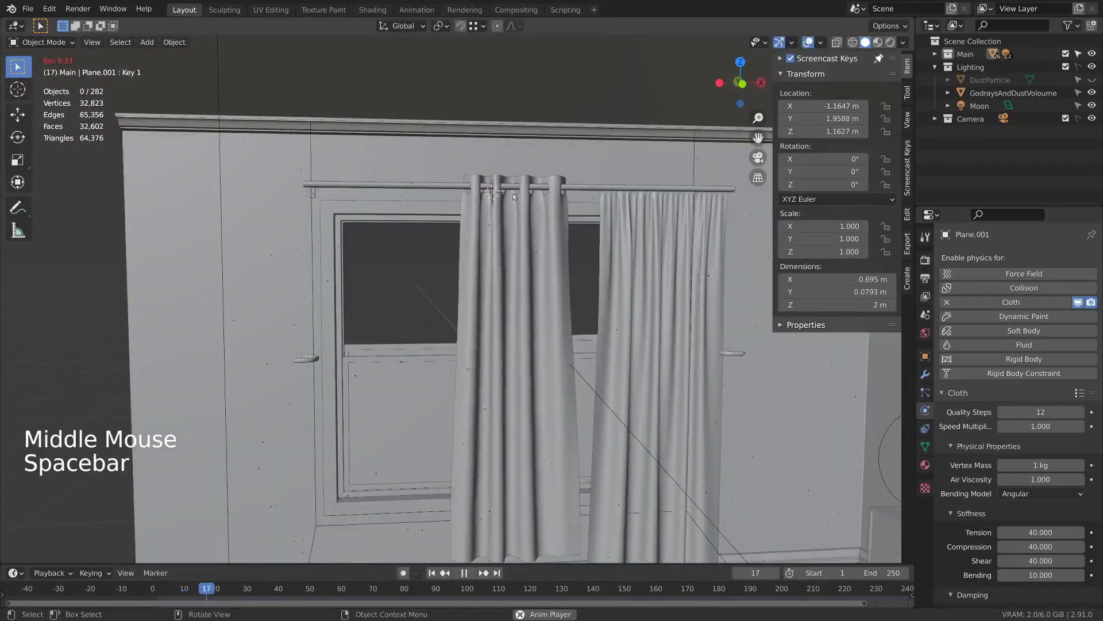
key("space")
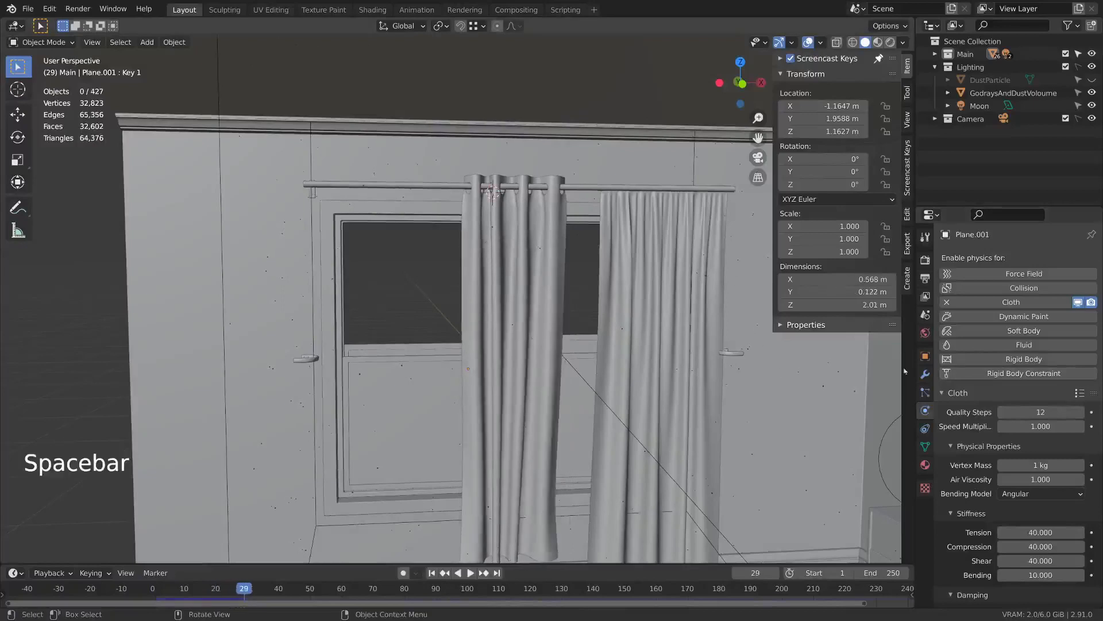
- Try the Silk cloth preset on the curtain and replay the simulation from frame 0
left_click(1079, 393)
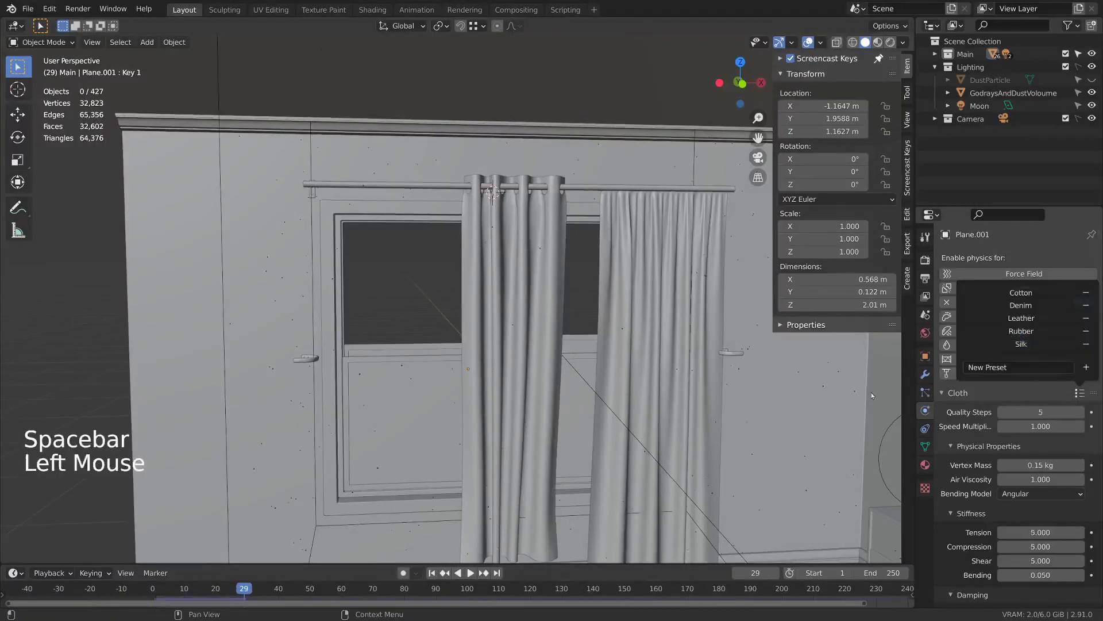
left_click(1021, 344)
left_click(156, 588)
key("space")
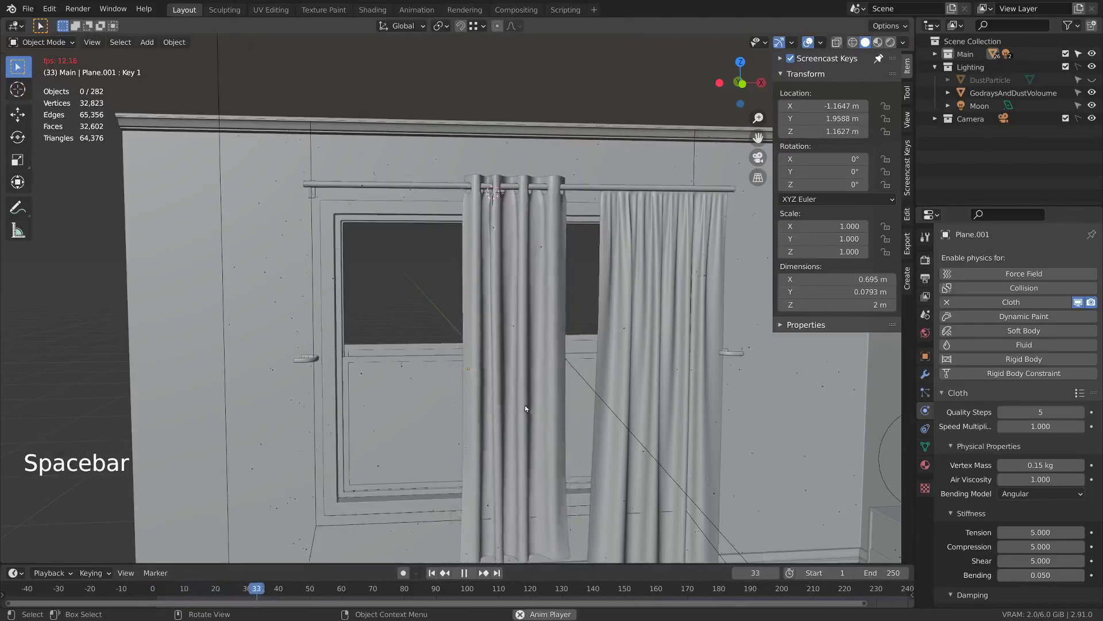
key("space")
- Switch the cloth preset back to Denim, replay the simulation from frame 0 and review the cloth settings and presets
left_click(1078, 394)
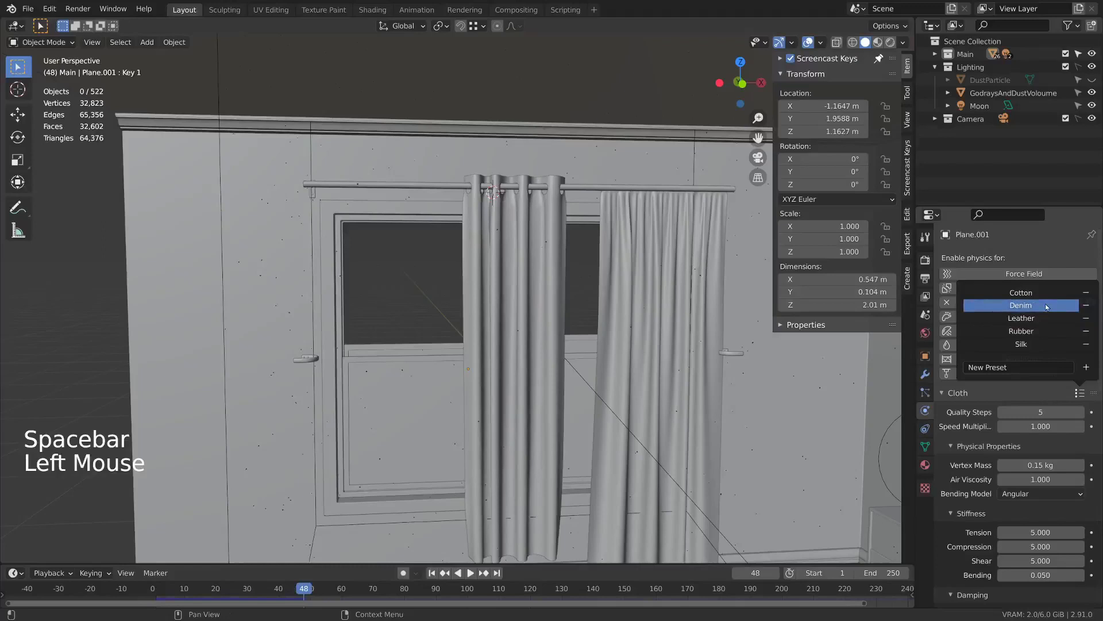
left_click(1044, 310)
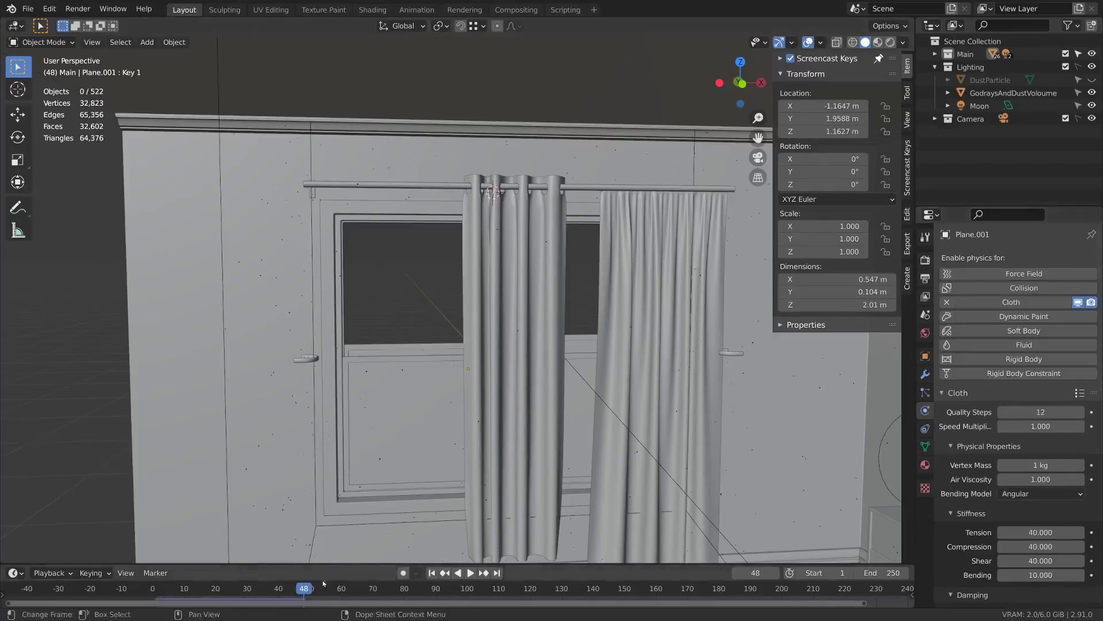
left_click(157, 586)
key("space")
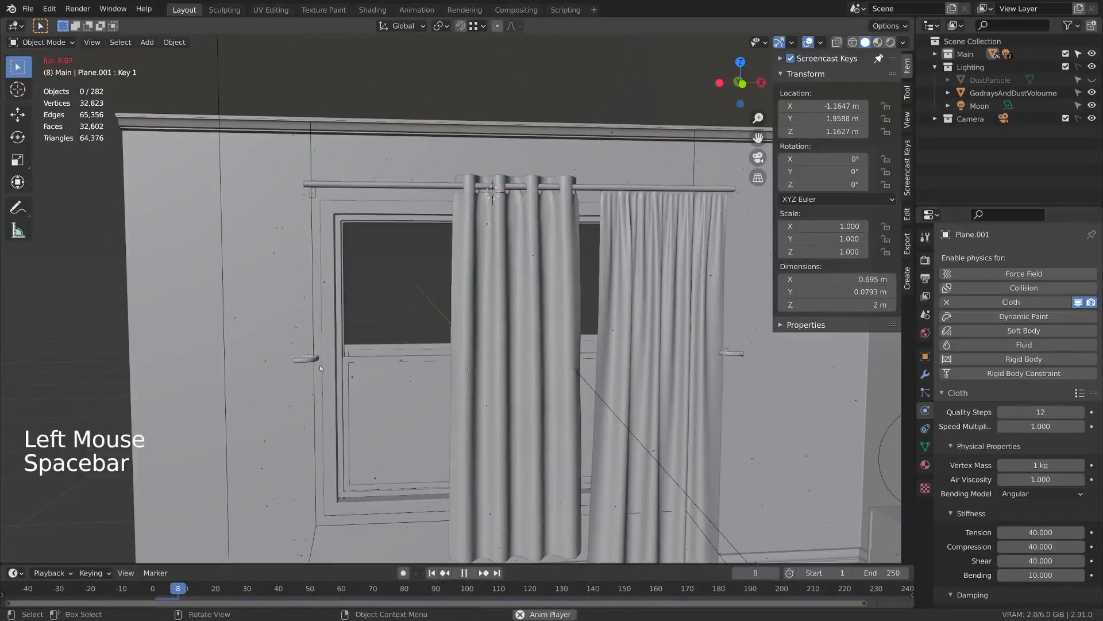
key("space")
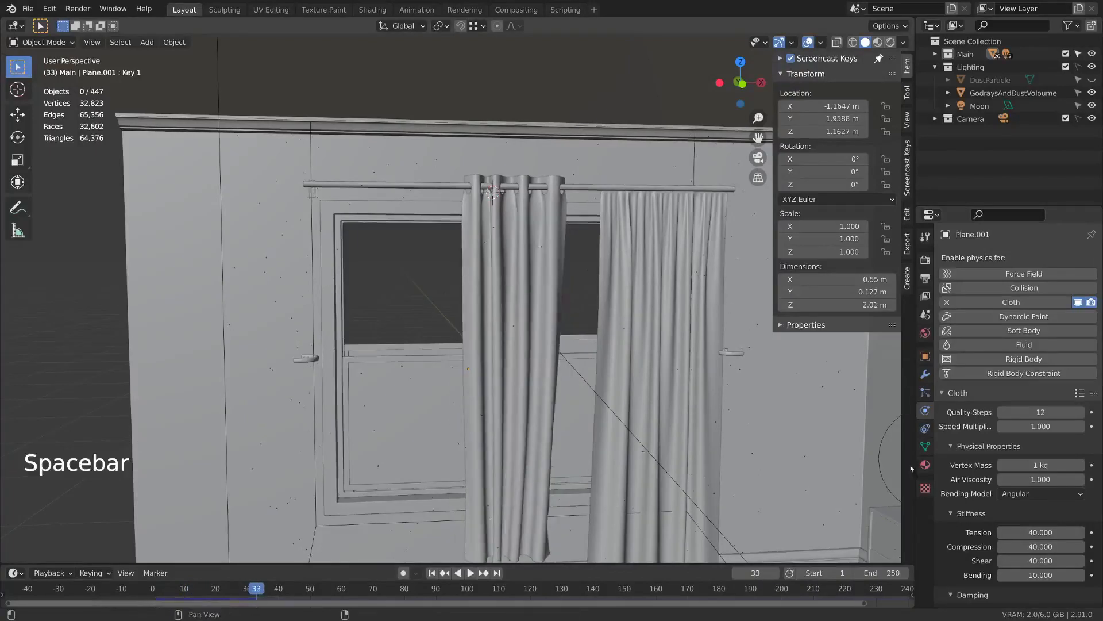
middle_click_drag(1055, 409, 1055, 349)
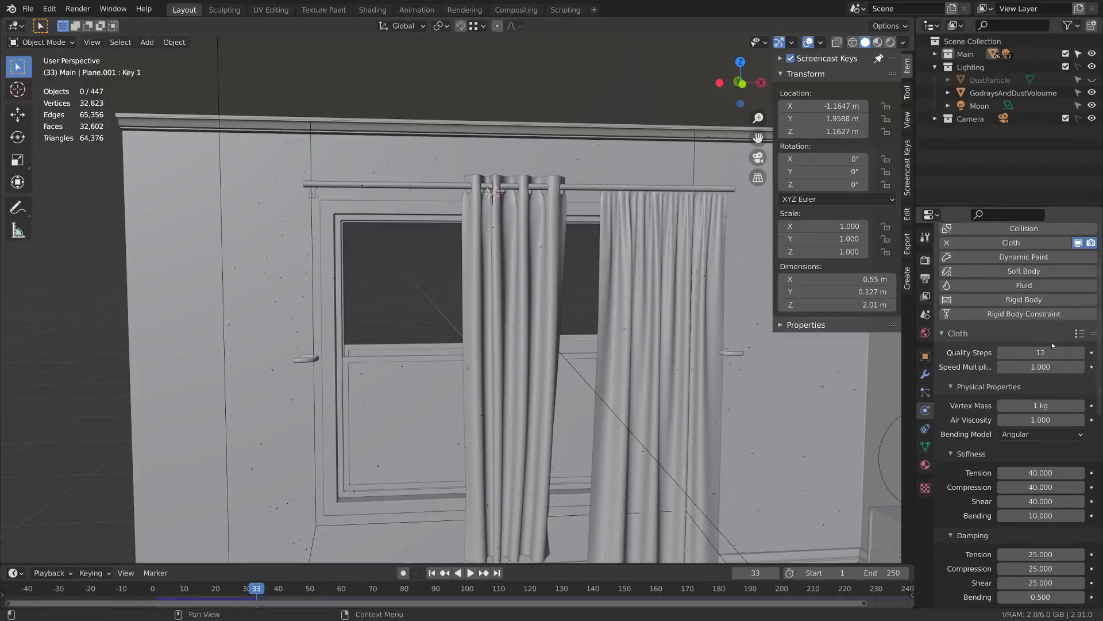
left_click(1074, 334)
- Add a Smooth Corrective modifier below the curtain's Cloth modifier and set its factor to about 0.495
left_click(926, 372)
scroll(516, 180, "up", 3)
middle_click_drag(516, 181, 469, 230)
scroll(514, 184, "up", 3)
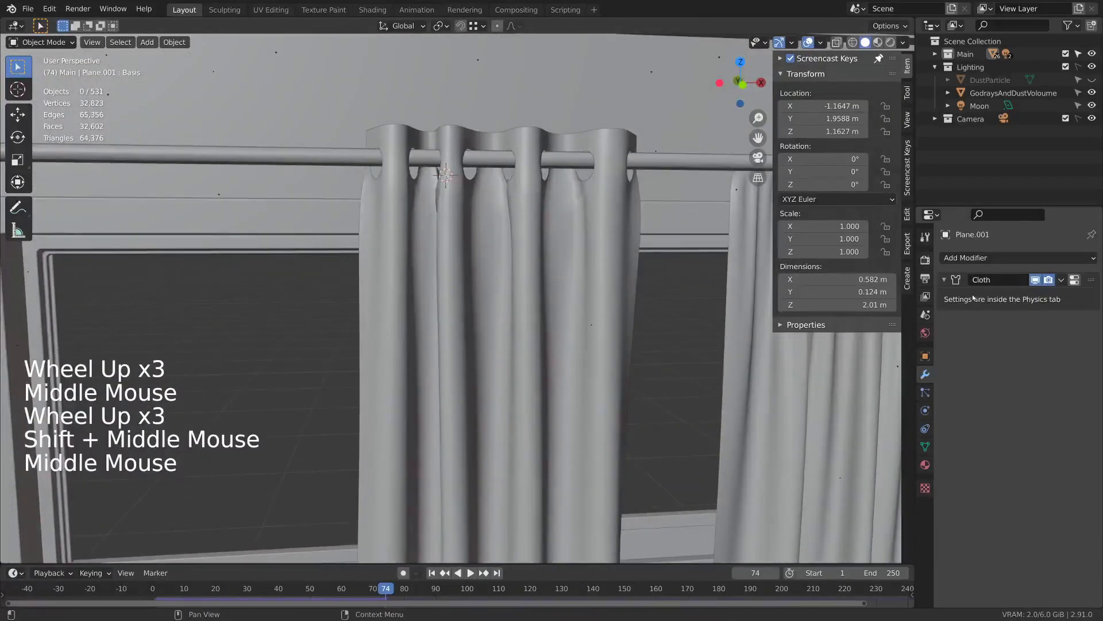
left_click(1001, 258)
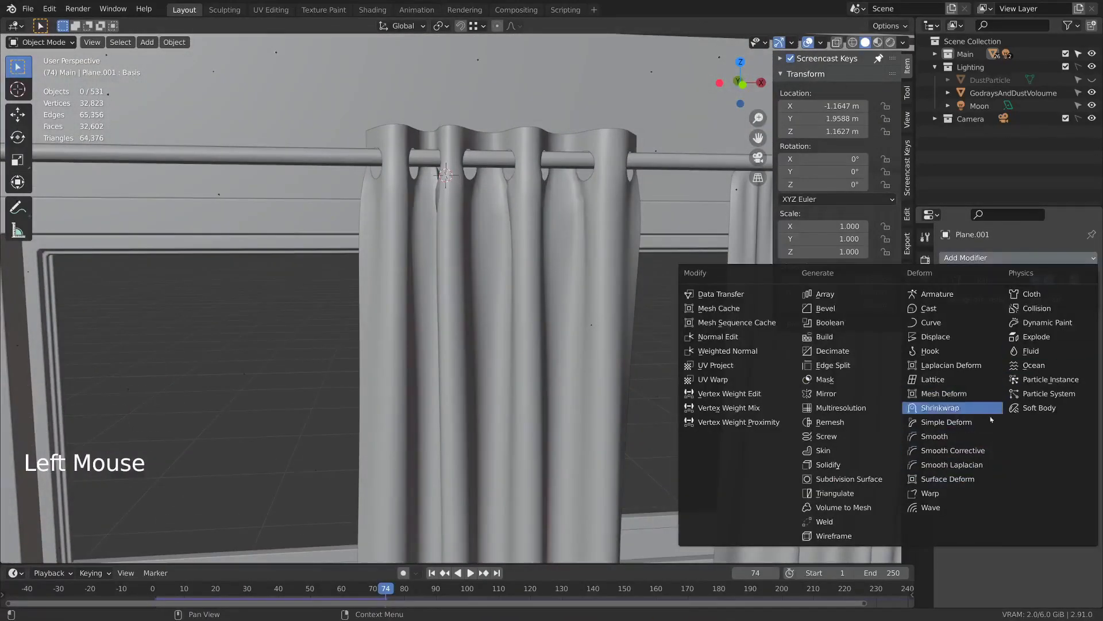
left_click(965, 450)
middle_click_drag(494, 227, 517, 235)
mouse_move(1039, 341)
left_mouse_down()
mouse_move(1057, 341)
mouse_move(1029, 341)
left_mouse_up()
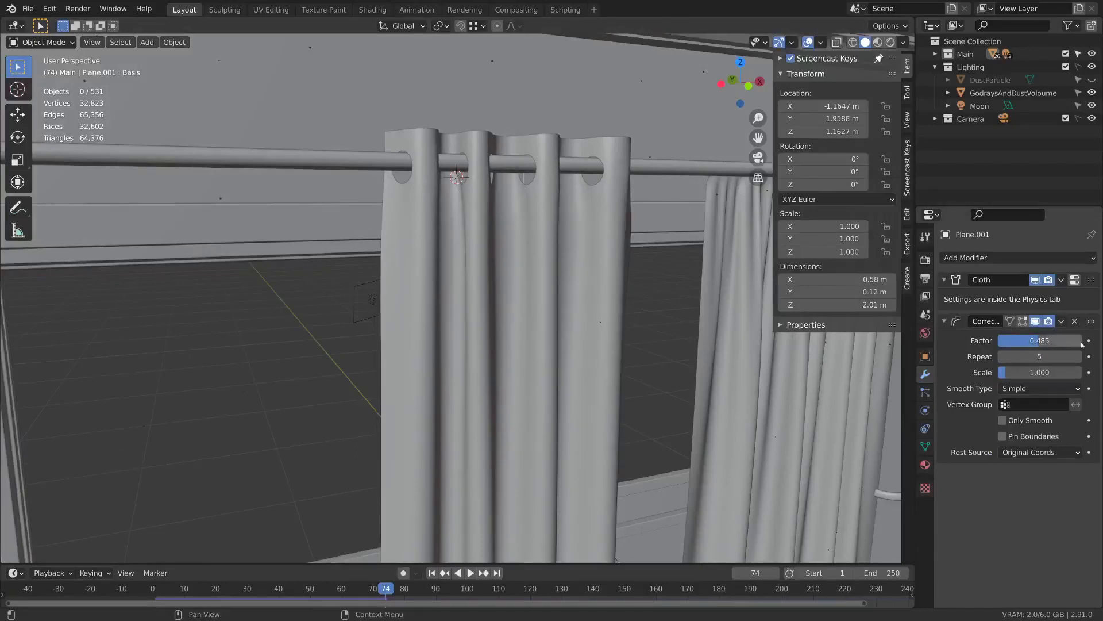
left_click_drag(1038, 340, 1039, 340)
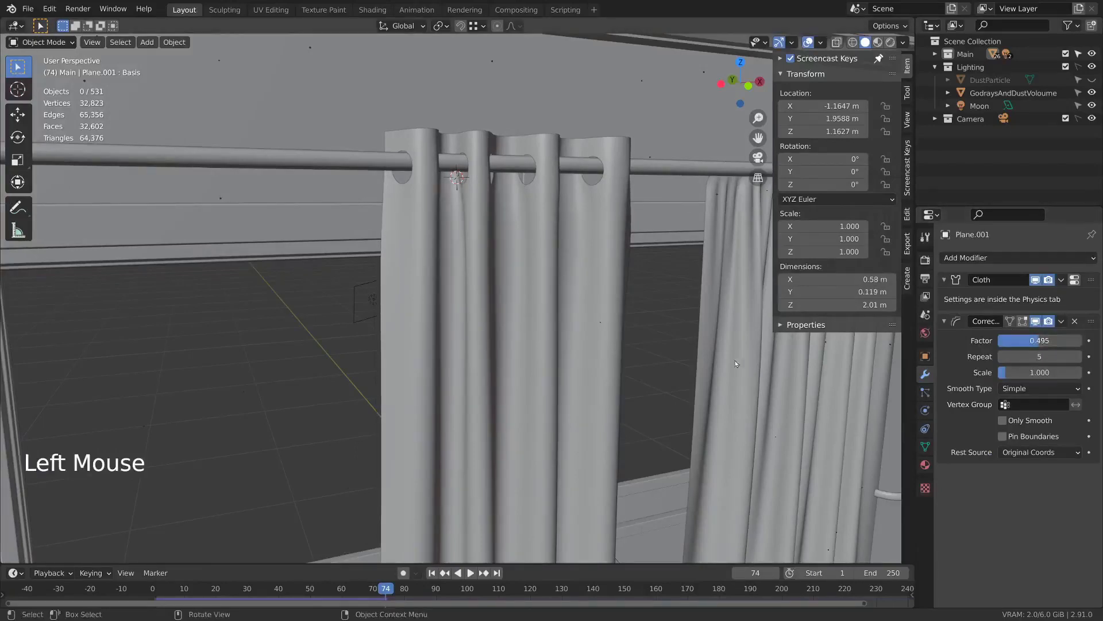
- Remove all shape keys from the grommet curtain
middle_click_drag(731, 358, 713, 357)
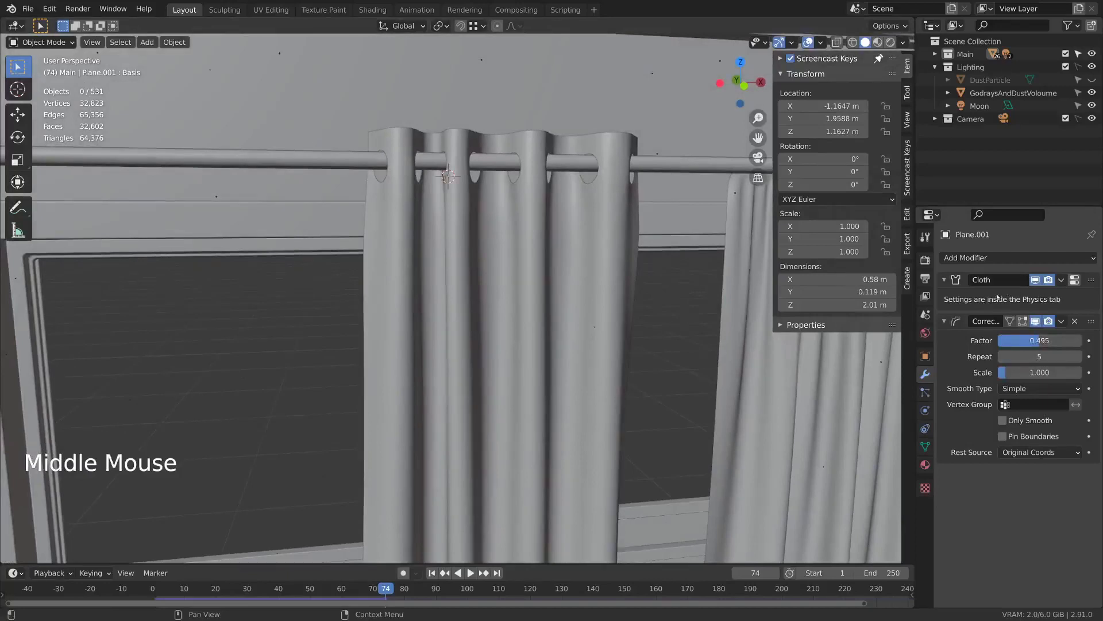
left_click(1044, 258)
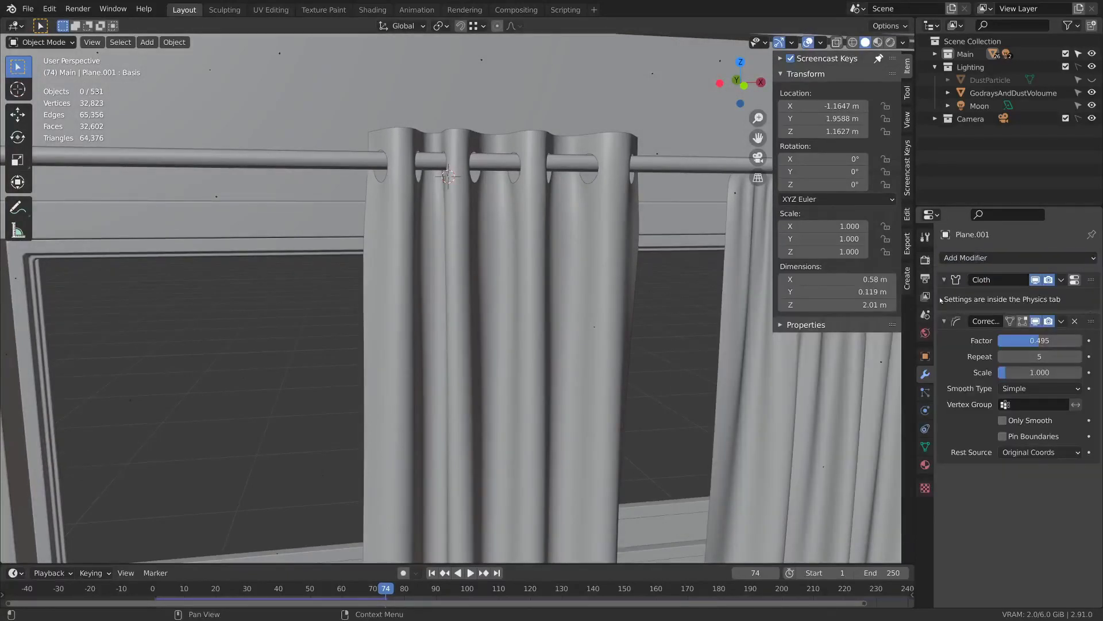
left_click(925, 446)
left_click(1087, 414)
left_click(1086, 414)
left_click(1087, 414)
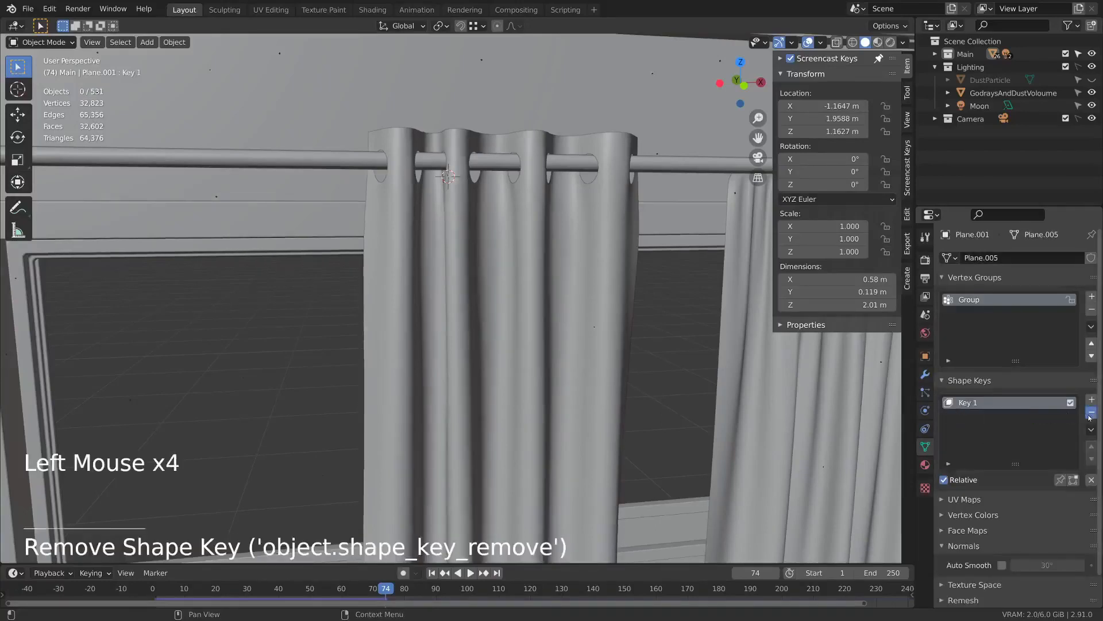
- Try to apply the curtain's Cloth and Corrective Smooth modifiers one after the other, and undo both
left_click(925, 374)
key("ctrl+a")
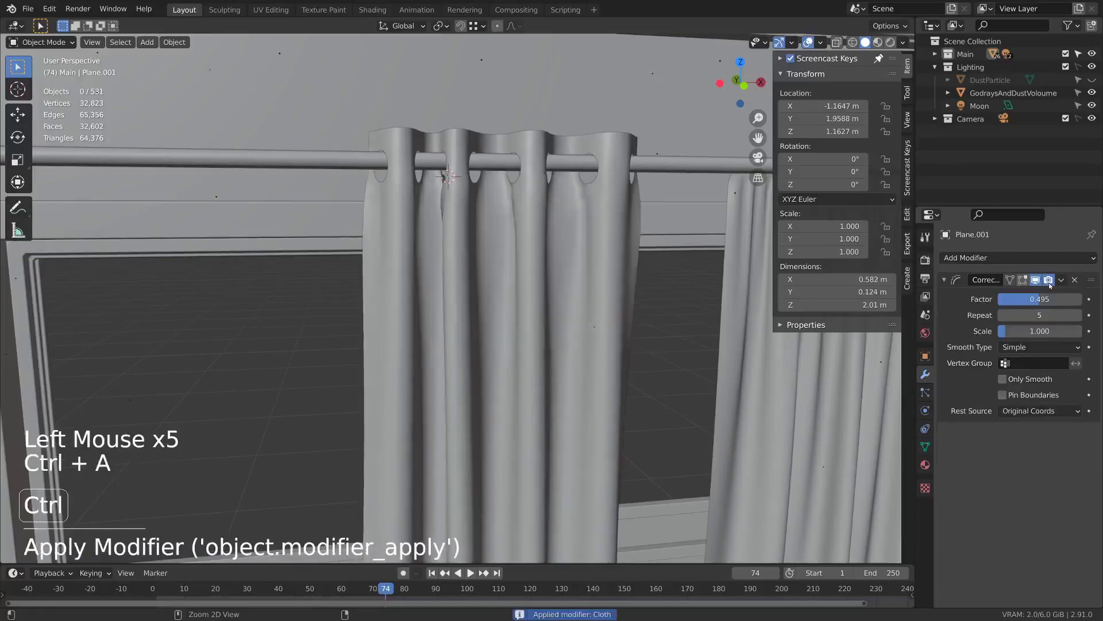
key("ctrl+a")
key("ctrl+z")
key("ctrl+z")
key("ctrl+z")
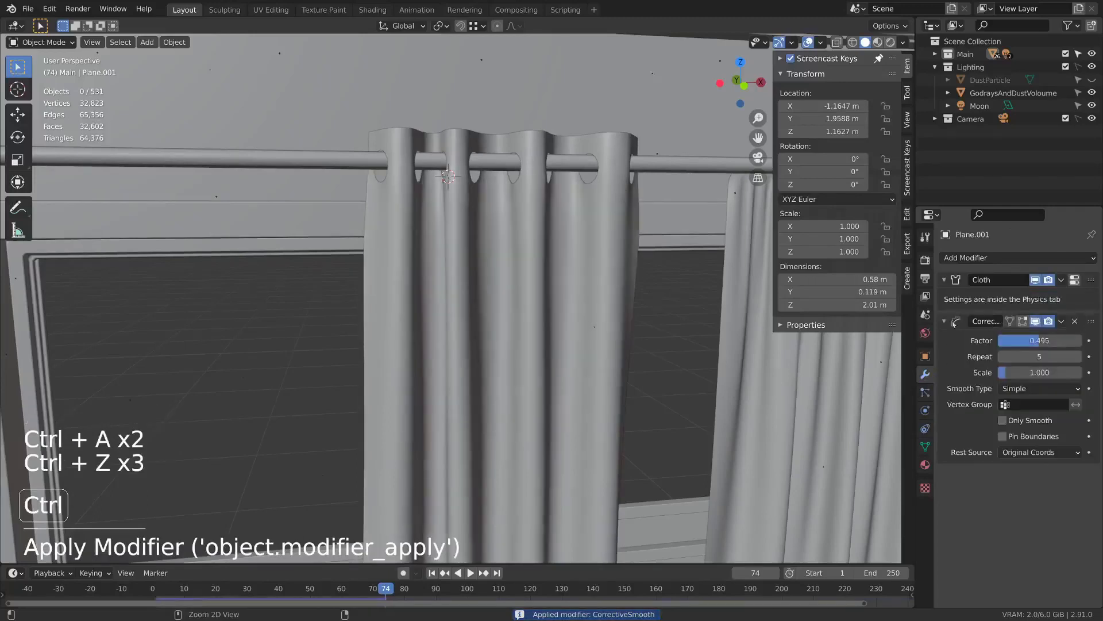
- Apply the grommet curtain's visual geometry to mesh so the simulated and smoothed folds are baked in
left_click(687, 294)
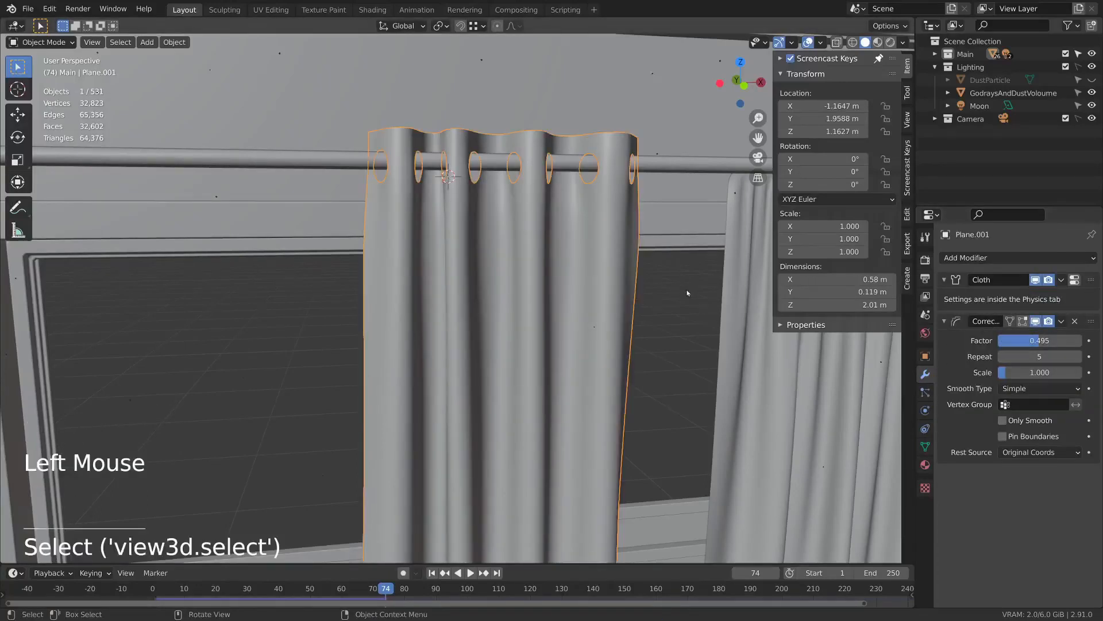
key("ctrl+a")
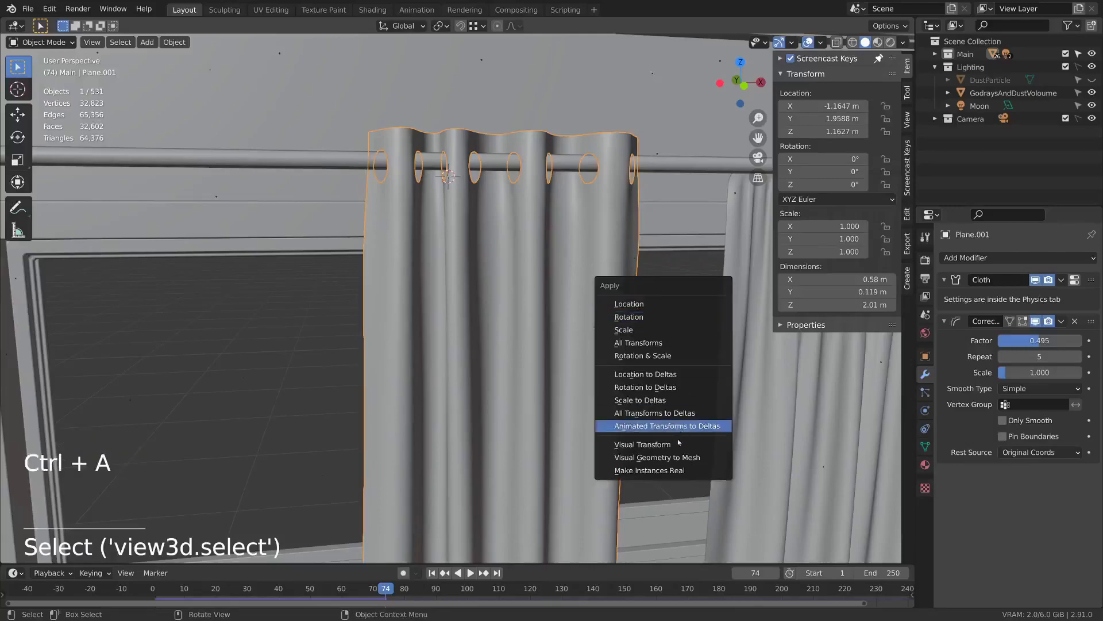
left_click(676, 458)
middle_click_drag(678, 333, 618, 255)
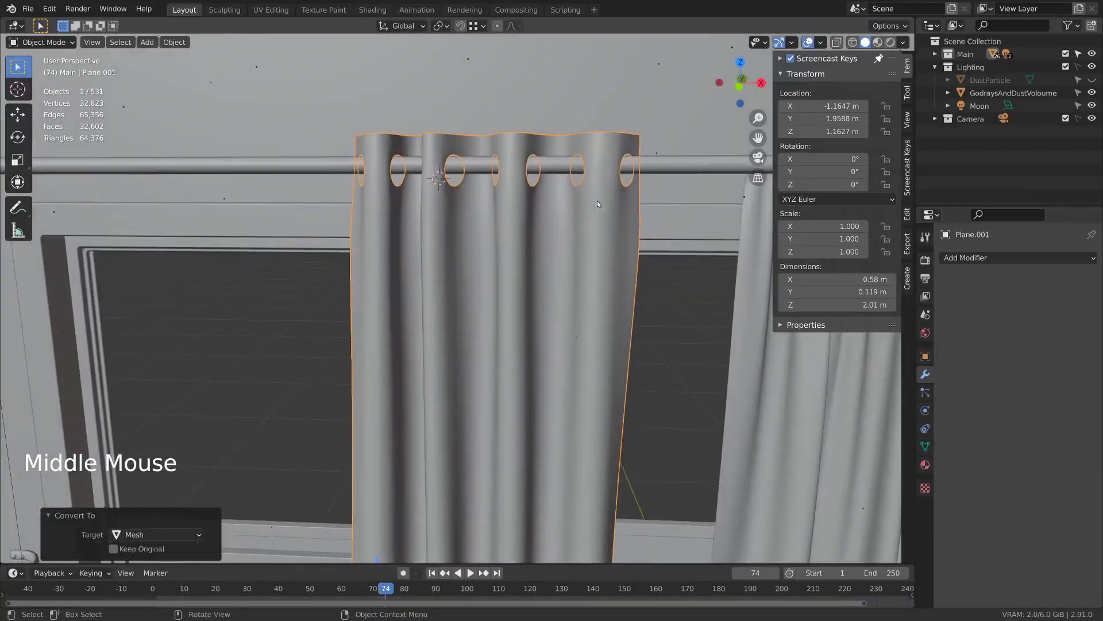
middle_click_drag(605, 198, 745, 269)
scroll(637, 261, "down", 4)
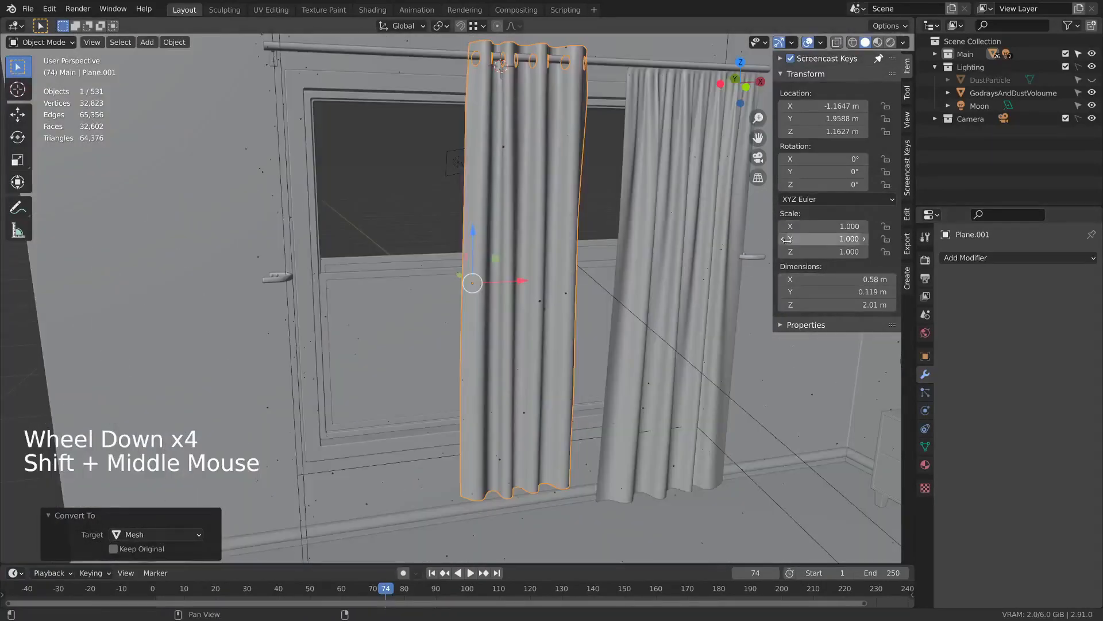
scroll(616, 262, "down", 2)
- Shorten the grommet curtain to about 1.84 m by raising its bottom edge loop with proportional editing
key("Tab")
middle_click_drag(616, 262, 591, 276)
key("Tab")
middle_click_drag(592, 276, 513, 331)
key("Tab")
key("2")
left_click(498, 443, "alt")
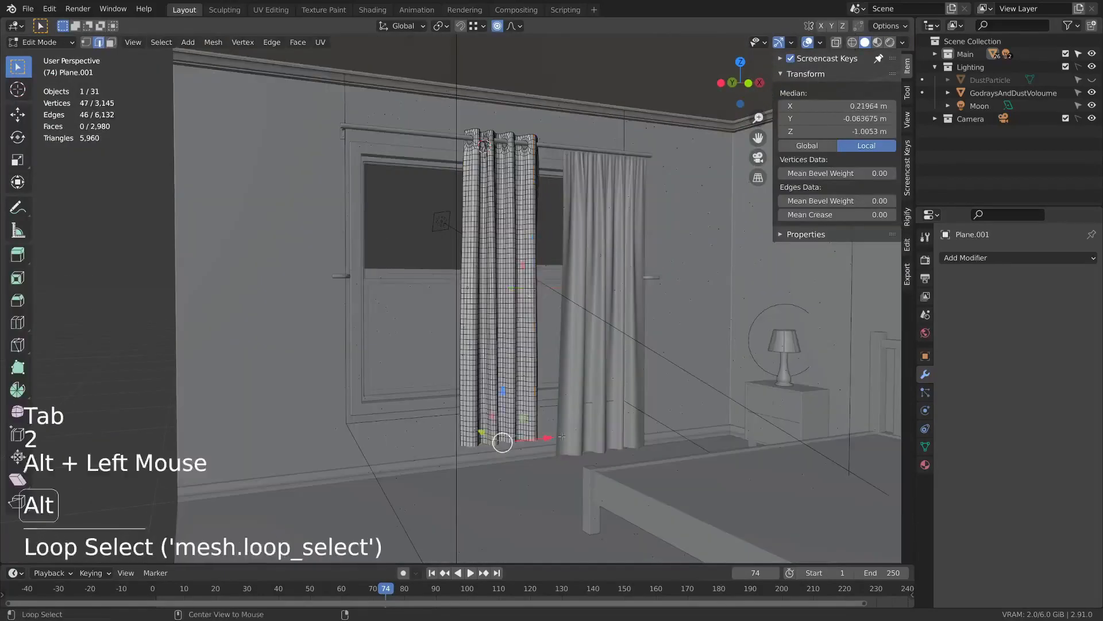
middle_click_drag(498, 442, 455, 432)
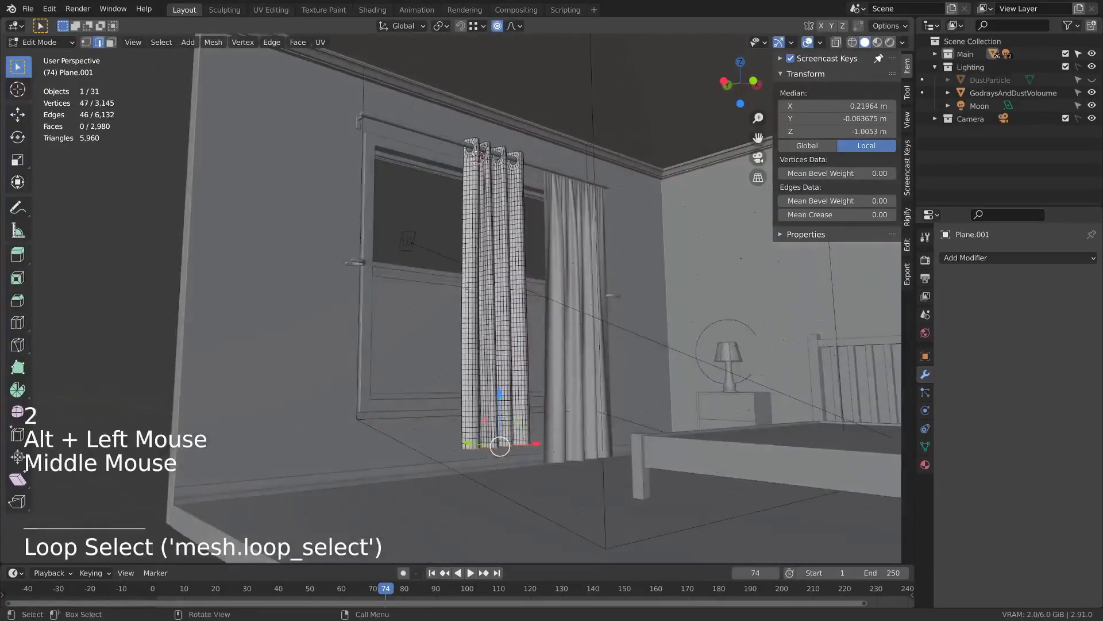
key("o")
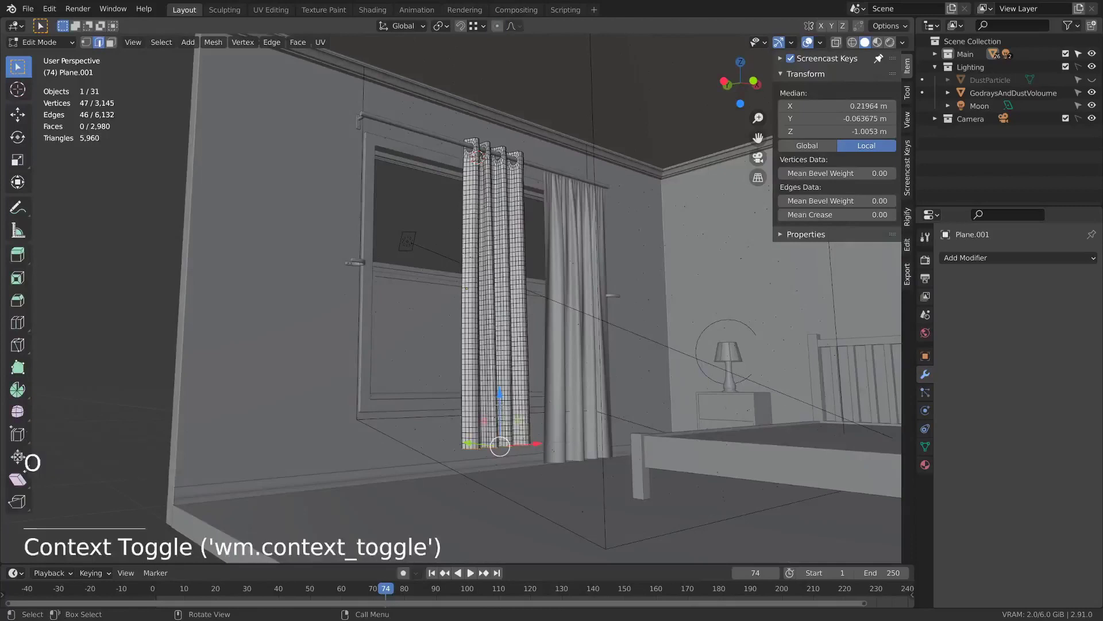
left_click_drag(499, 405, 505, 371)
key("ctrl+z")
left_click(451, 412)
scroll(505, 372, "down", 14)
middle_click_drag(505, 371, 532, 334)
key("Tab")
- Move the grommet curtain about -0.68 m along X to the free end of the rod
left_click(517, 284)
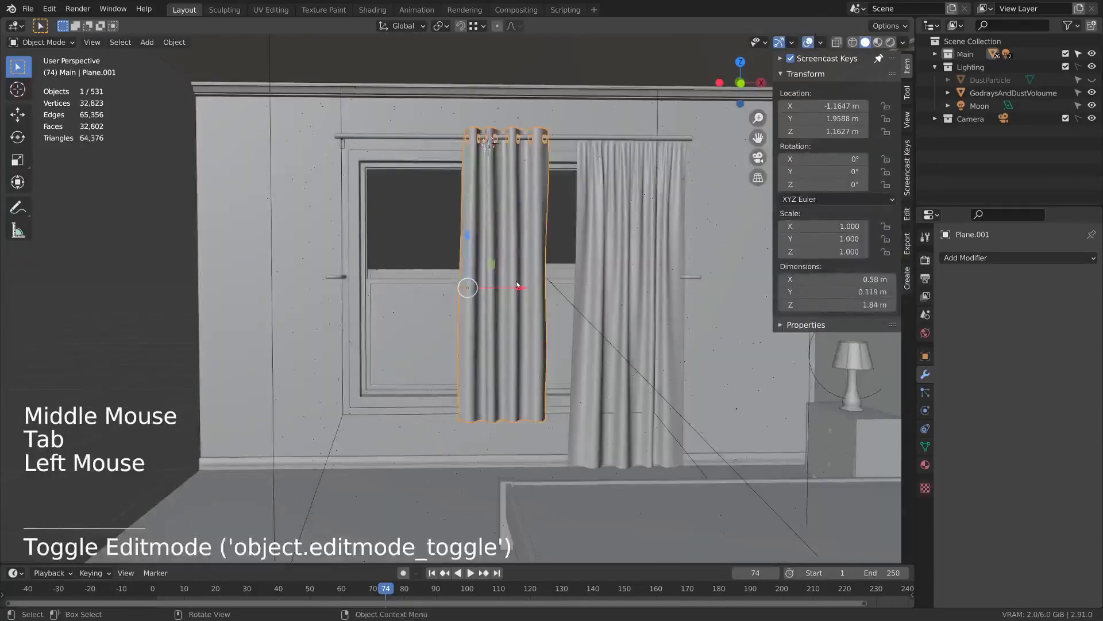
left_click_drag(439, 278, 387, 296)
left_click(535, 289)
left_click(530, 263)
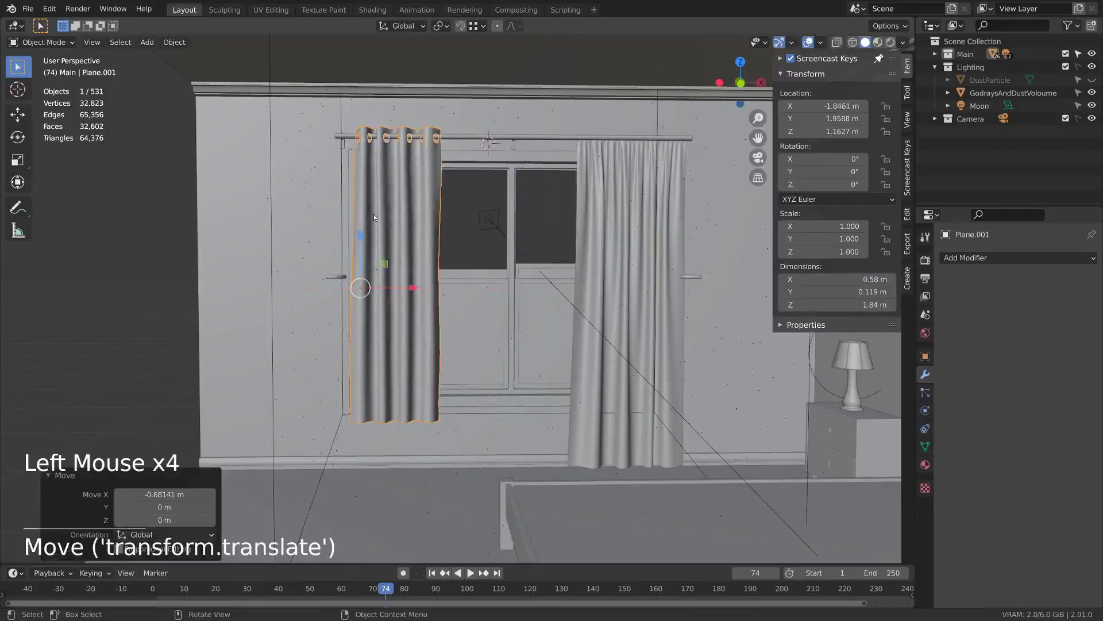
- Try a Subdivision Surface modifier at level 1 on the grommet curtain, inspect the folds, and remove it
right_click(358, 130, "shift")
scroll(359, 132, "up", 1)
middle_click_drag(359, 132, 411, 155)
scroll(411, 156, "up", 1)
middle_click_drag(345, 46, 470, 195, "shift")
right_click(454, 218, "alt")
scroll(454, 215, "up", 2, "alt")
scroll(454, 215, "up", 3)
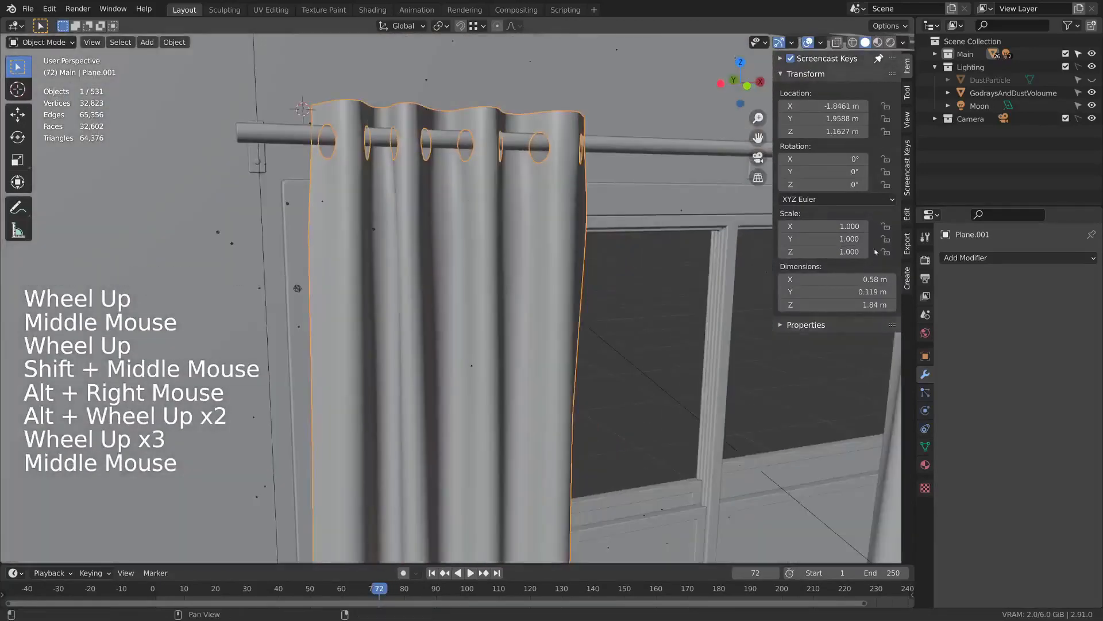
key("ctrl+2")
key("ctrl+1")
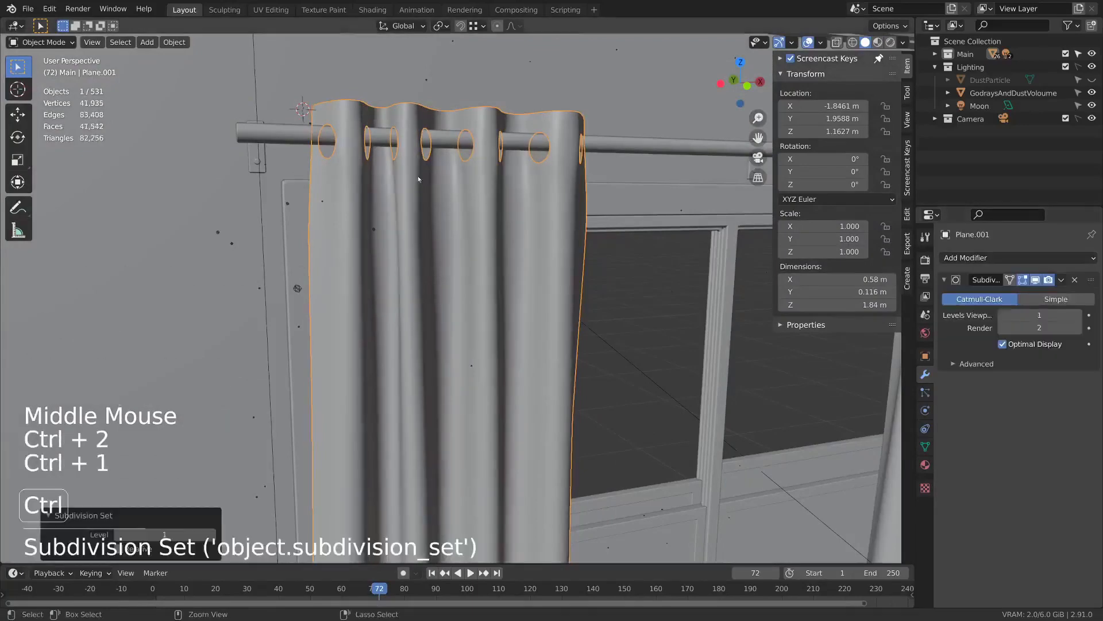
scroll(534, 320, "down", 3)
middle_click_drag(534, 321, 494, 288, "shift")
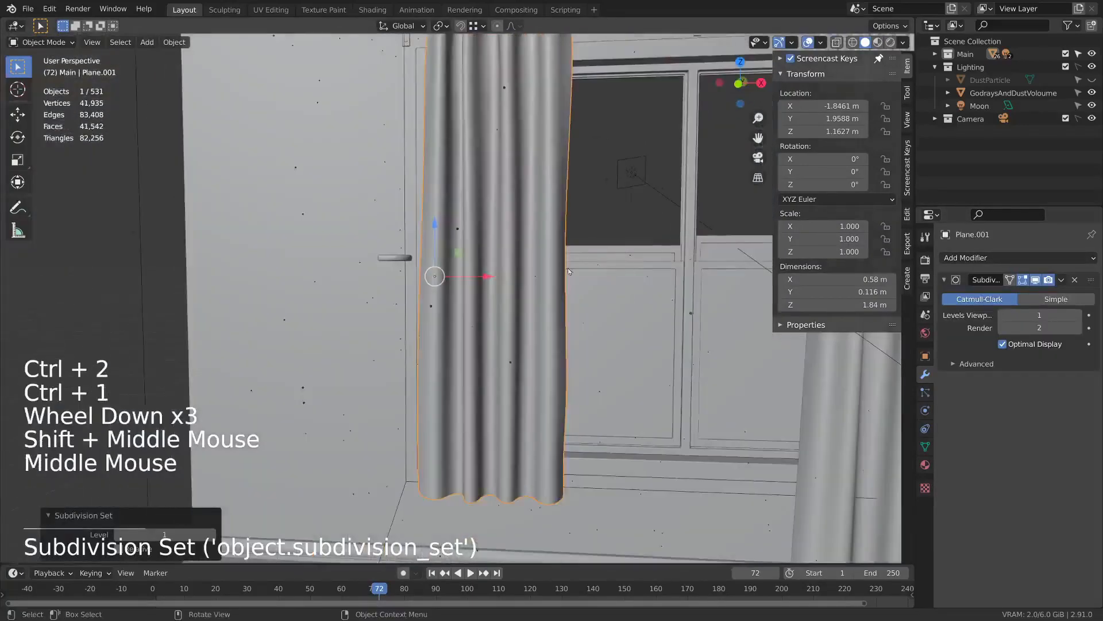
left_click(1075, 280)
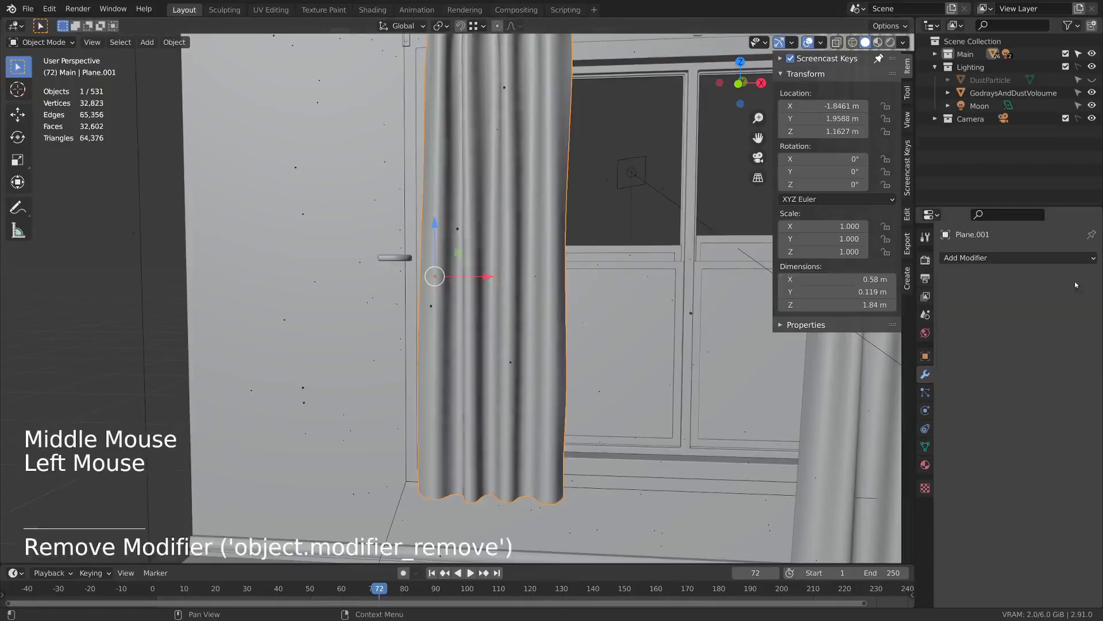
- Inspect the grommet curtain's folds and its top edge where it hangs on the rod
middle_click_drag(534, 241, 496, 146)
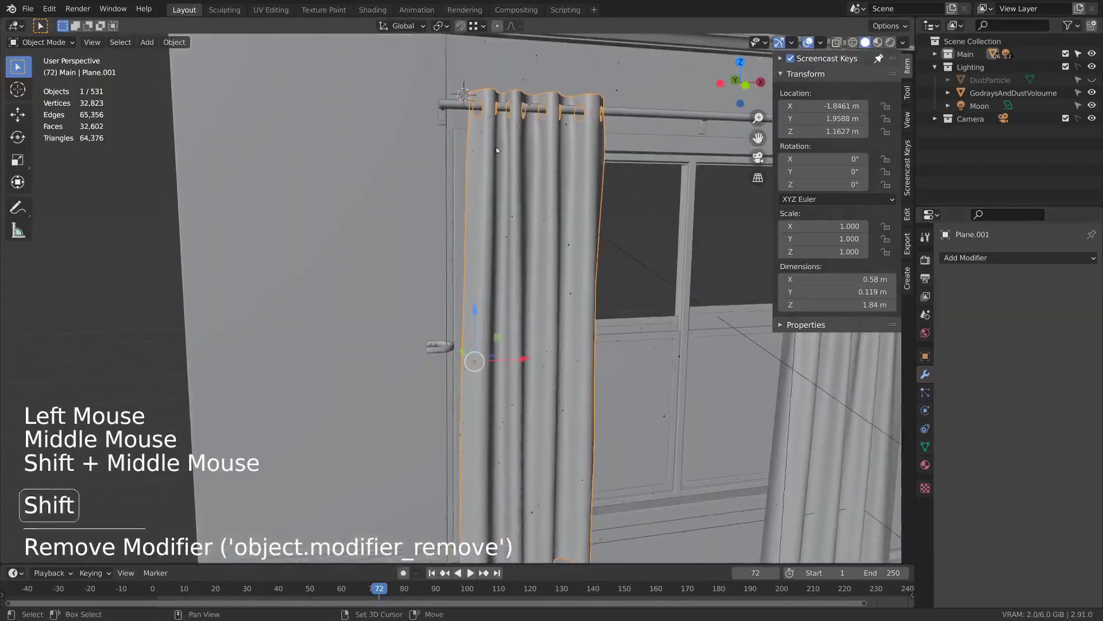
right_click(465, 94, "shift")
right_click(466, 94, "shift")
right_click(466, 95, "shift")
scroll(522, 73, "up", 3)
middle_click_drag(522, 74, 511, 310, "shift")
scroll(512, 310, "down", 2)
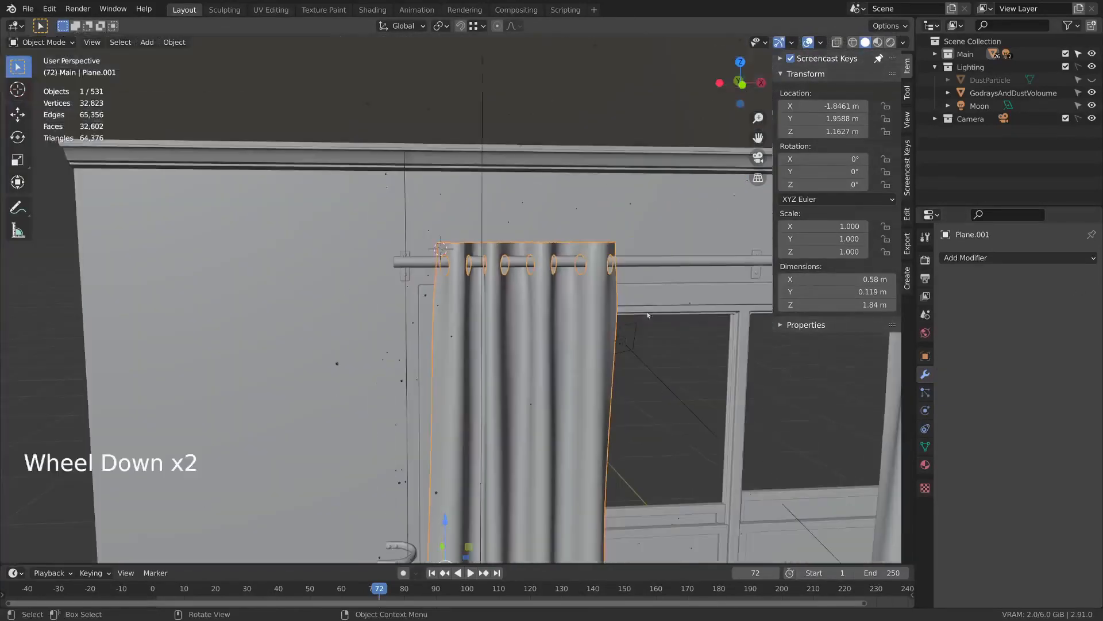
middle_click_drag(648, 315, 703, 183, "shift")
- In the UV Editing workspace, unwrap the entire grommet curtain mesh with the Conformal method and a 0.001 margin
left_click(270, 10)
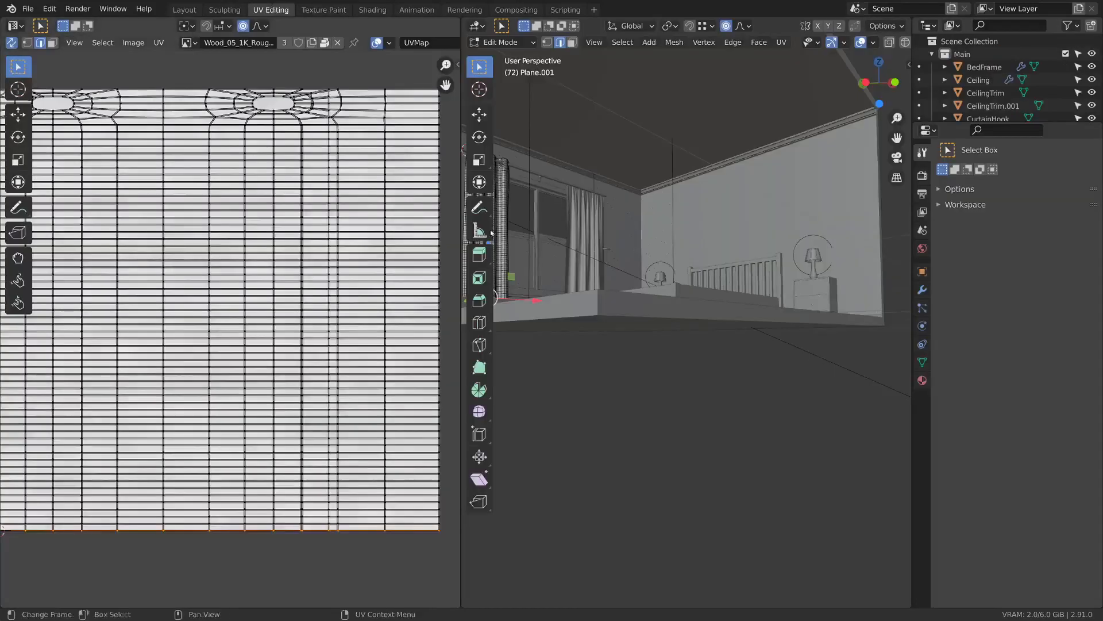
scroll(185, 182, "down", 4)
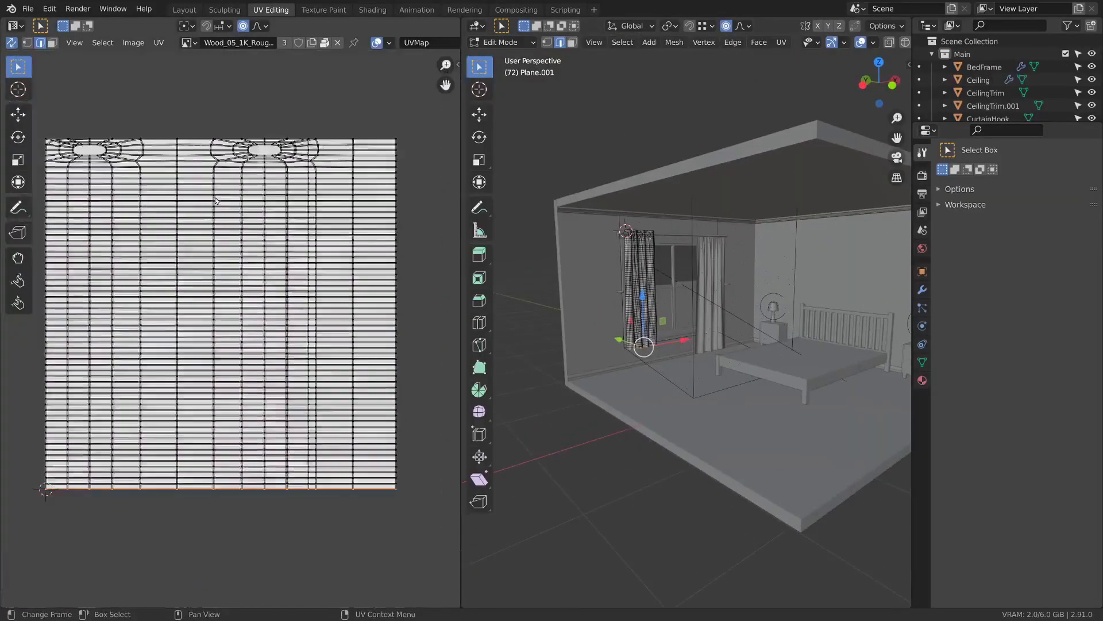
scroll(633, 265, "up", 5)
middle_click_drag(723, 205, 706, 205)
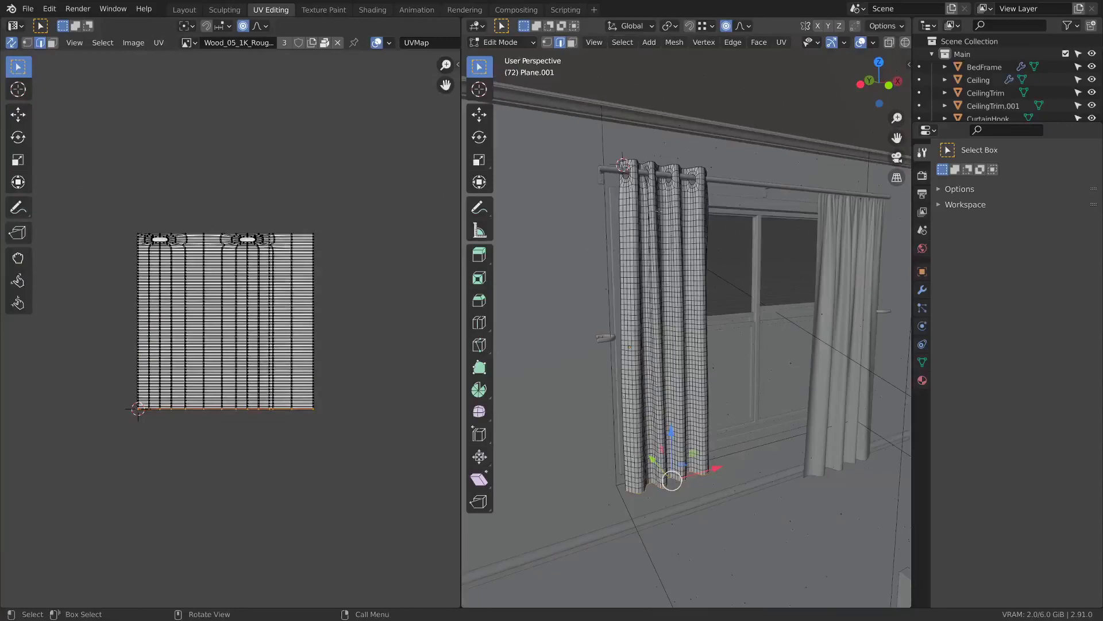
key("Tab")
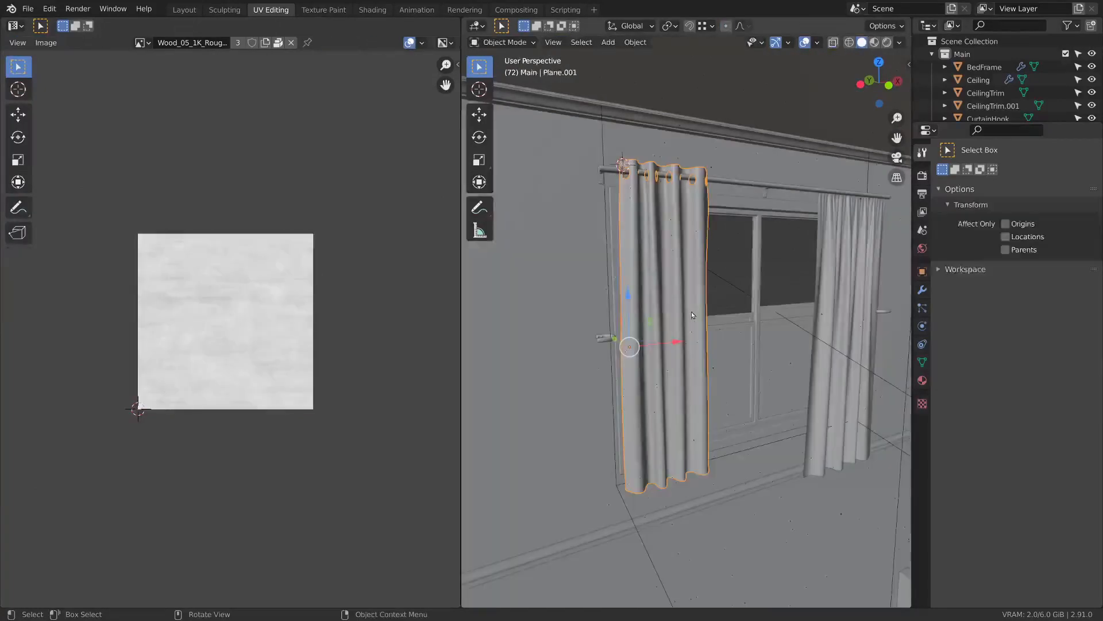
key("Tab")
key("alt+a")
key("a")
key("u")
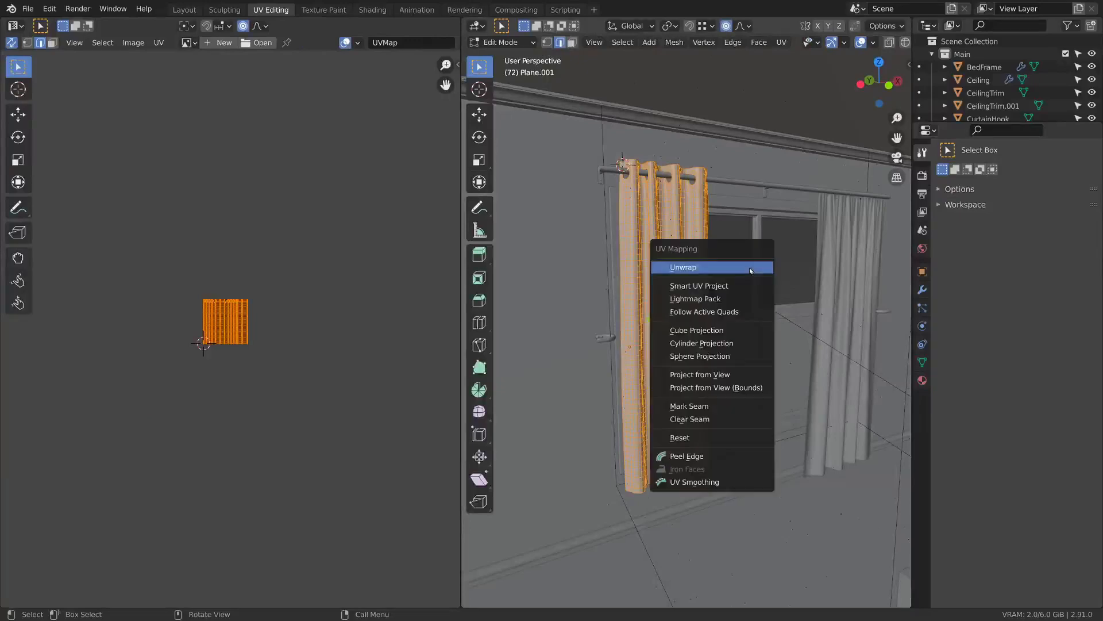
left_click(749, 267)
scroll(163, 311, "up", 3)
scroll(162, 311, "up", 3)
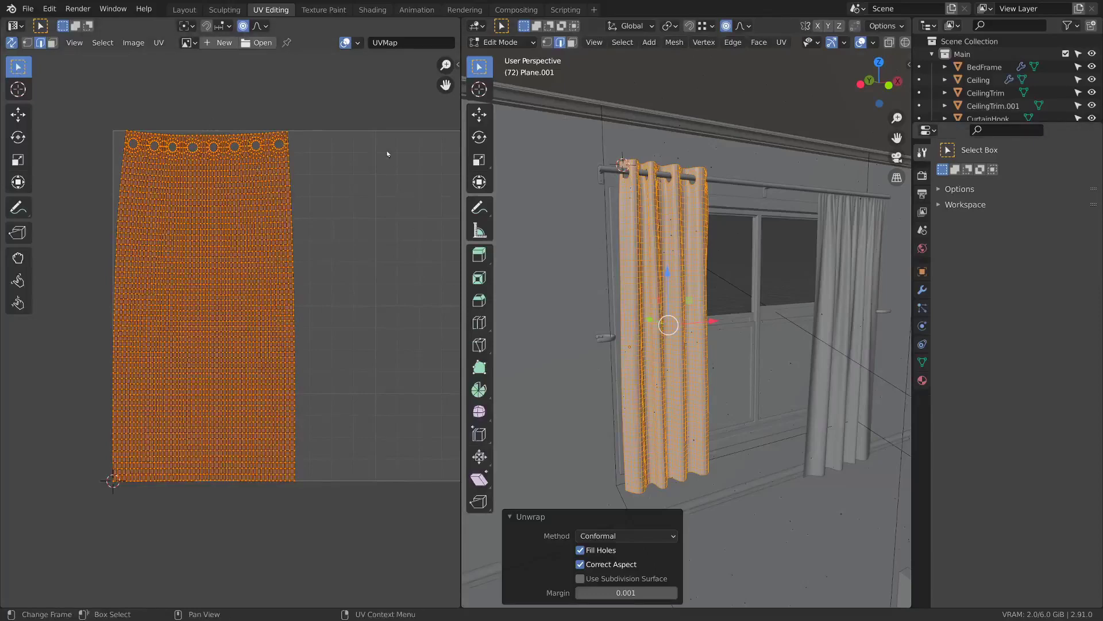
- Examine the curtain's unwrapped UV layout around the grommet row and leave edit mode
left_click(291, 132)
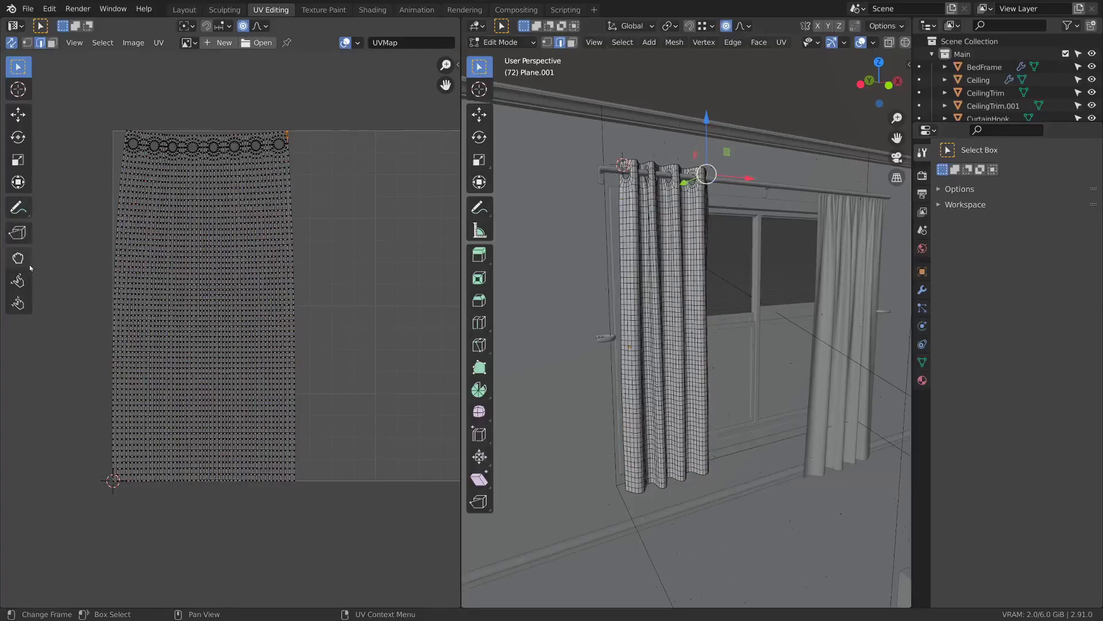
scroll(330, 167, "up", 4)
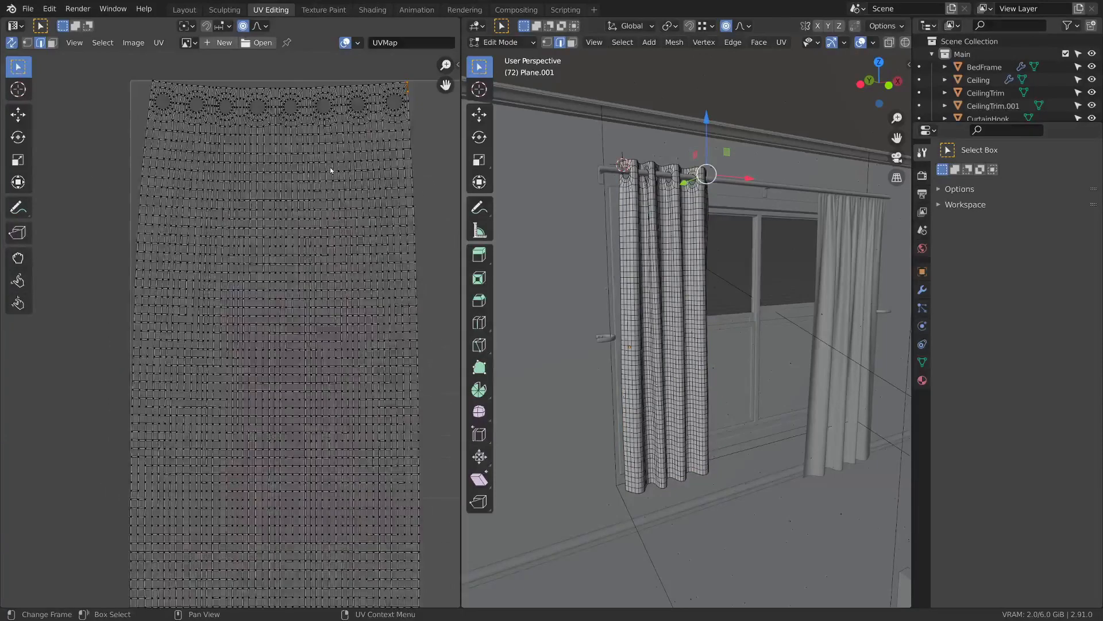
key("Tab")
middle_click_drag(740, 134, 725, 140)
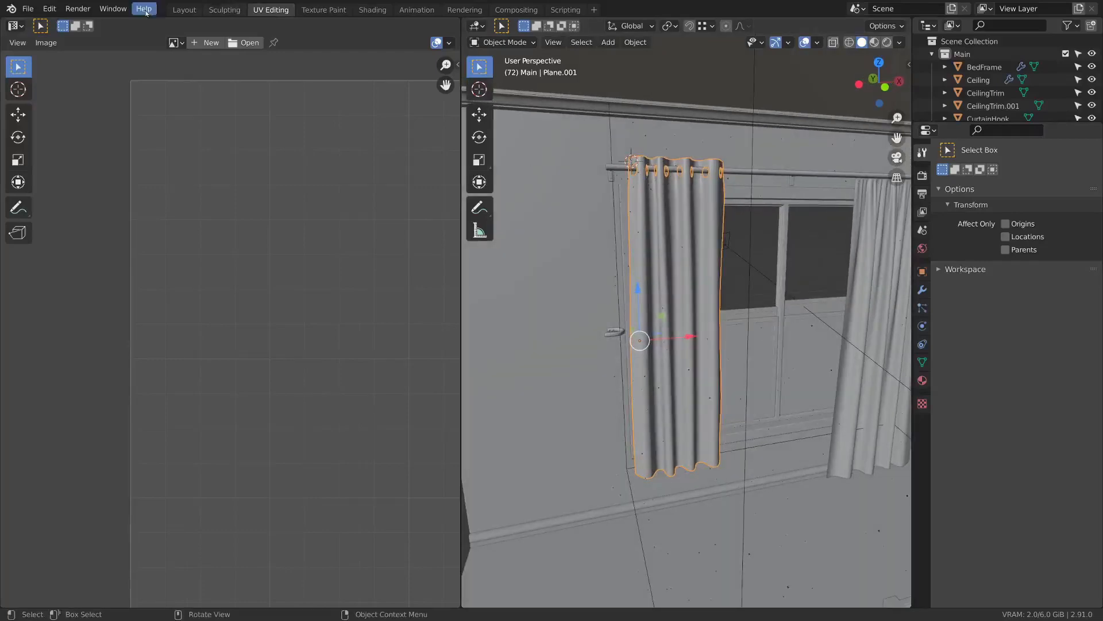
- Return to the Layout workspace and place the 3D cursor at the curtain's outermost grommet hole
left_click(184, 10)
scroll(644, 298, "down", 3)
middle_click_drag(643, 298, 529, 254)
right_click(442, 222, "shift")
right_click(442, 222, "shift")
right_click(442, 223, "shift")
scroll(442, 223, "up", 3)
middle_click_drag(442, 222, 550, 129)
scroll(549, 129, "down", 1)
middle_click(549, 161, "alt")
scroll(444, 324, "up", 11)
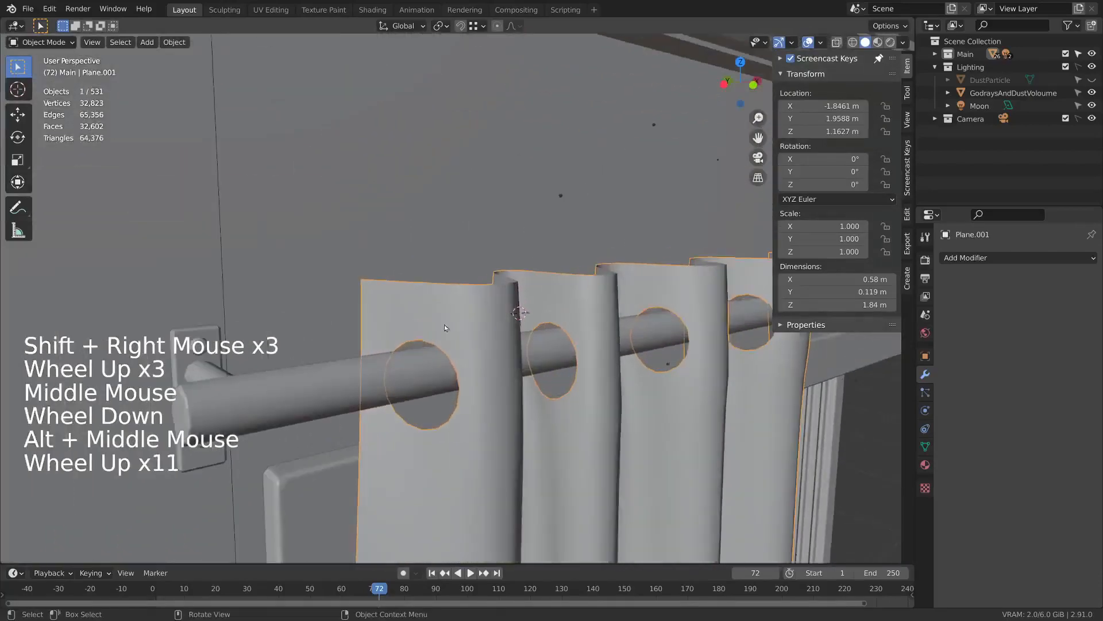
right_click(451, 331, "shift")
- Add a torus at the grommet hole with 16 major segments and 6 minor segments
key("shift+a")
mouse_move(482, 291)
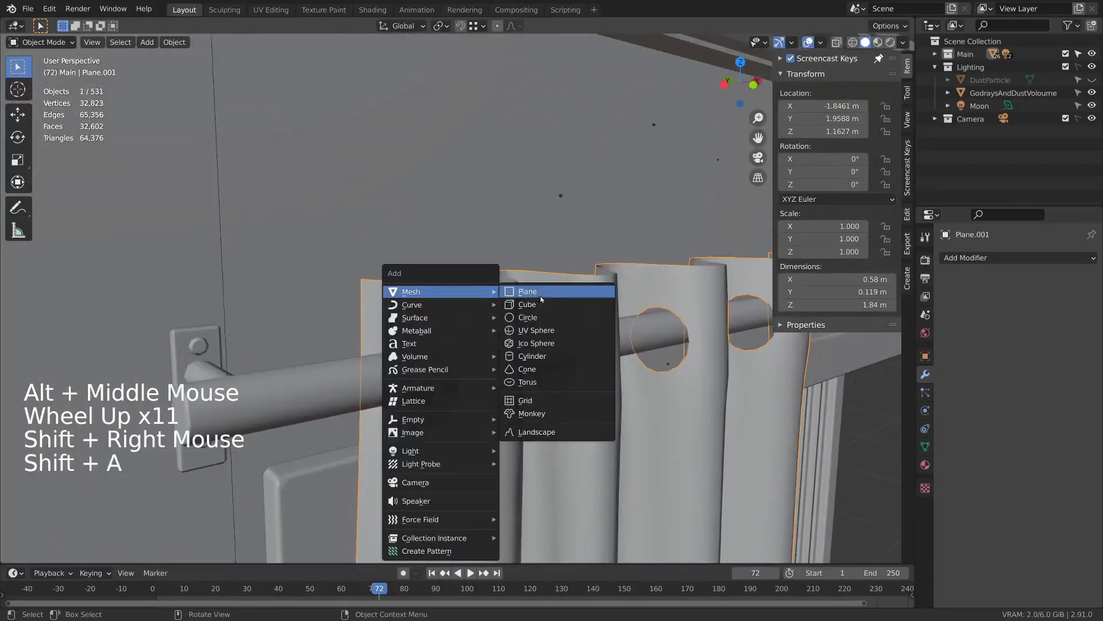
left_click(554, 378)
left_click(203, 369)
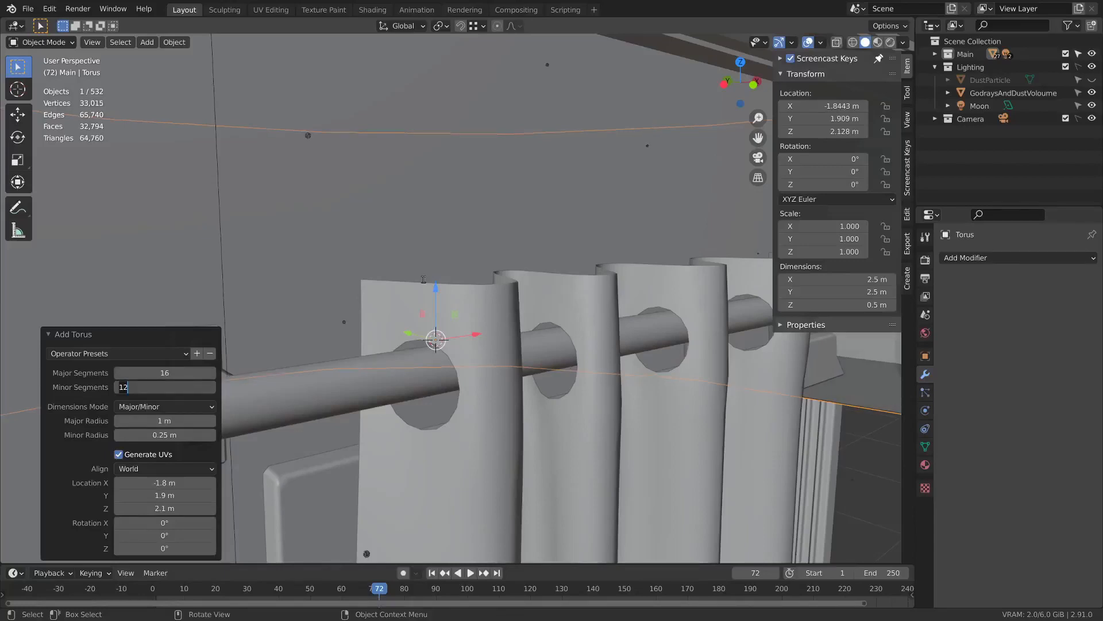
key("Return")
- Scale the whole torus mesh down in edit mode around the 3D cursor location
scroll(475, 245, "down", 10)
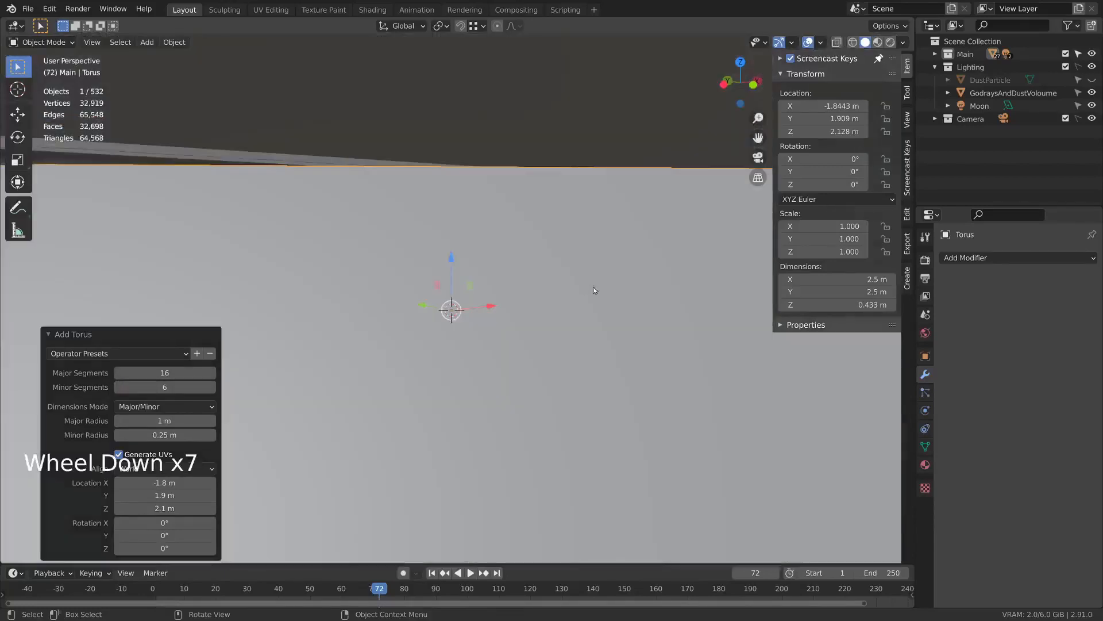
key("Tab")
key("s")
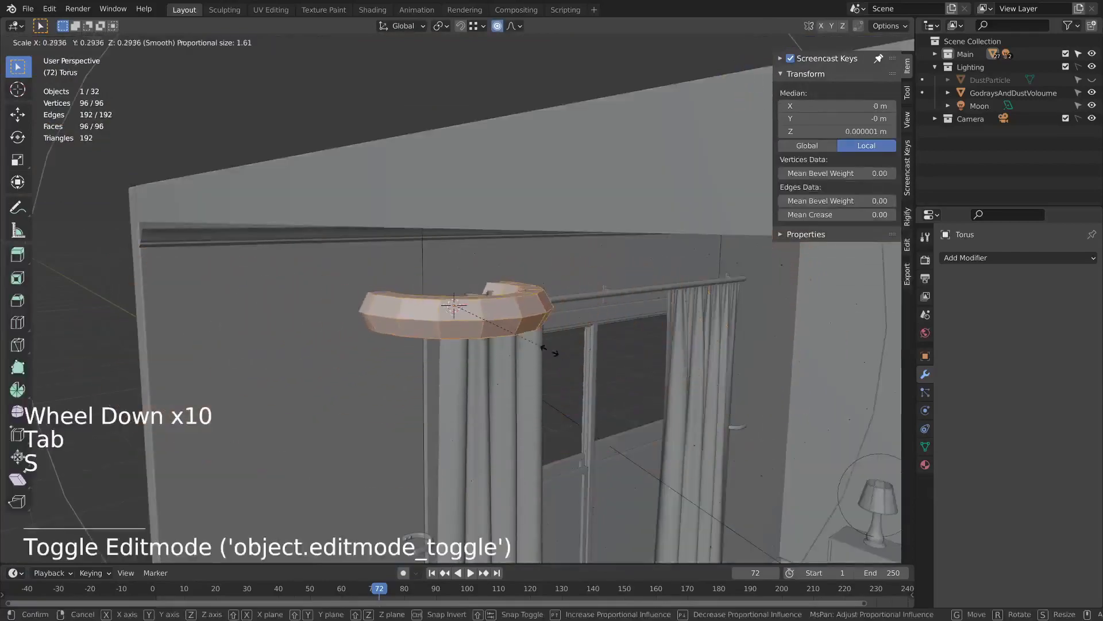
left_click(505, 319)
scroll(552, 243, "up", 6)
- Shade the torus smooth and return to edit mode
key("Tab")
right_click(552, 242)
left_click(554, 242)
key("Tab")
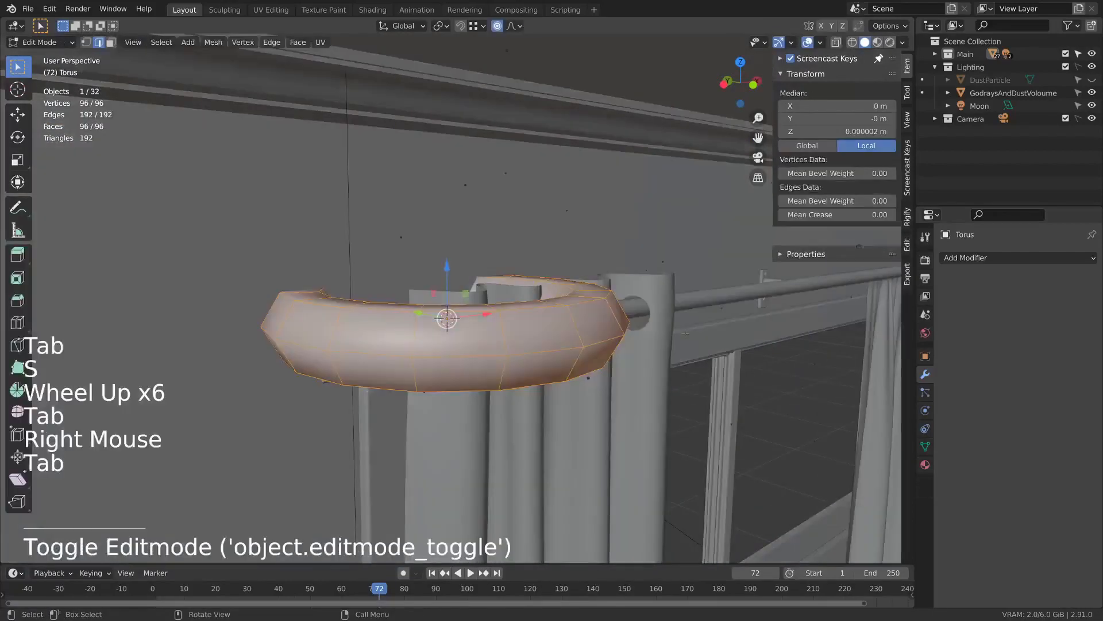
- Scale the whole torus mesh by about 0.221 and rotate it 90° around the Y axis
key("s")
left_click(494, 325)
scroll(529, 278, "up", 6)
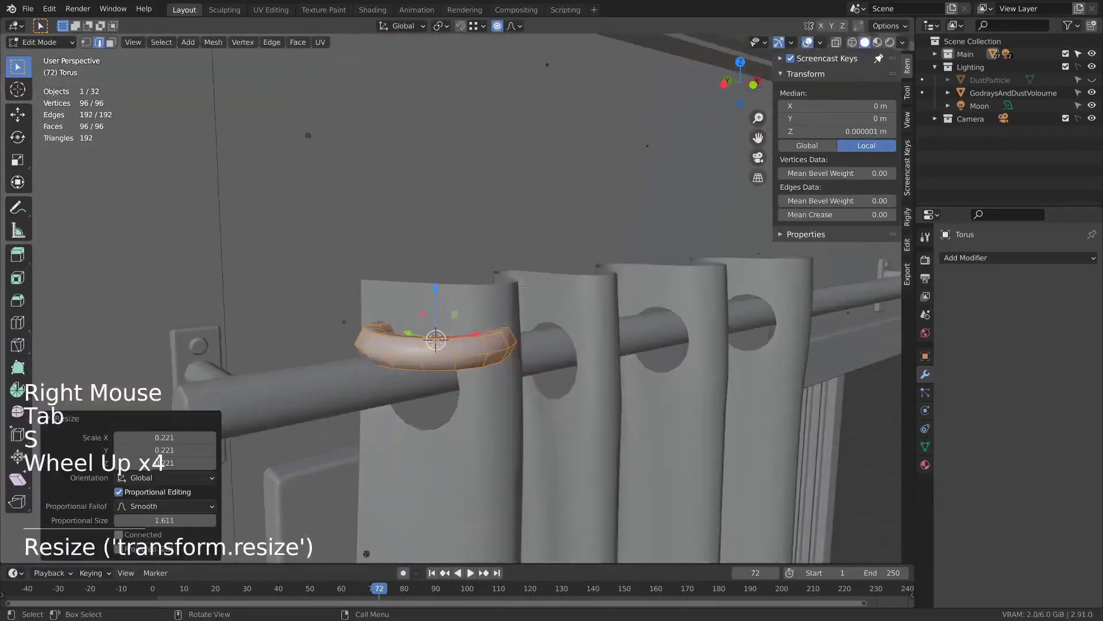
key("r")
key("y")
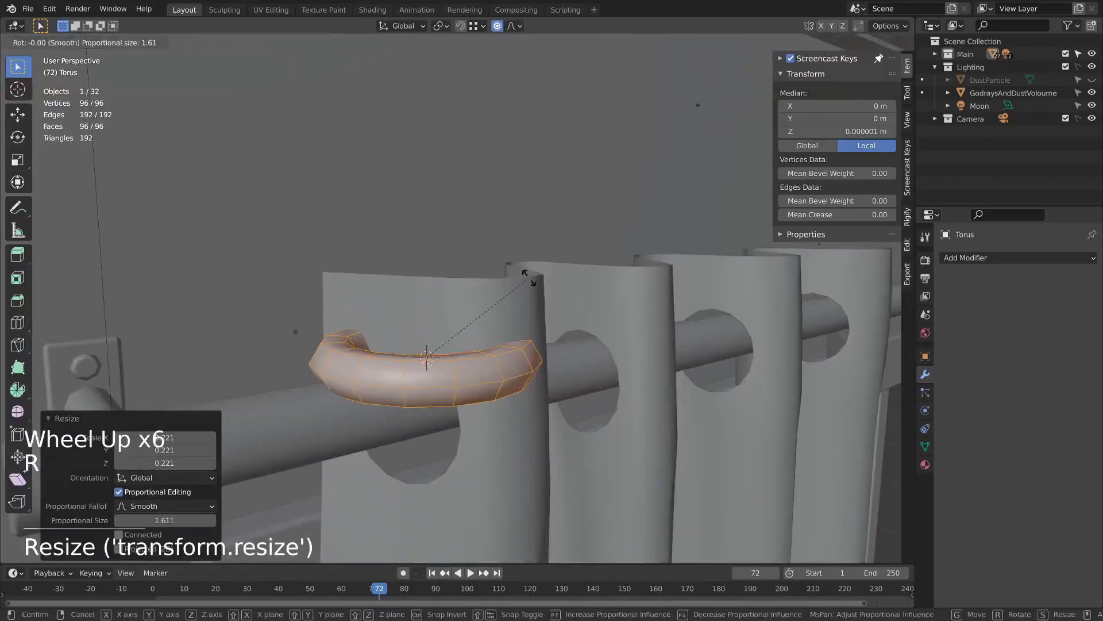
key("9")
key("0")
key("Return")
- Thin the ring with Shrink/Fatten by about -0.003 m, flatten it along X by about 0.64, and return to object mode
middle_click_drag(549, 275, 613, 361)
key("alt+s")
left_click(658, 343)
key("s")
key("x")
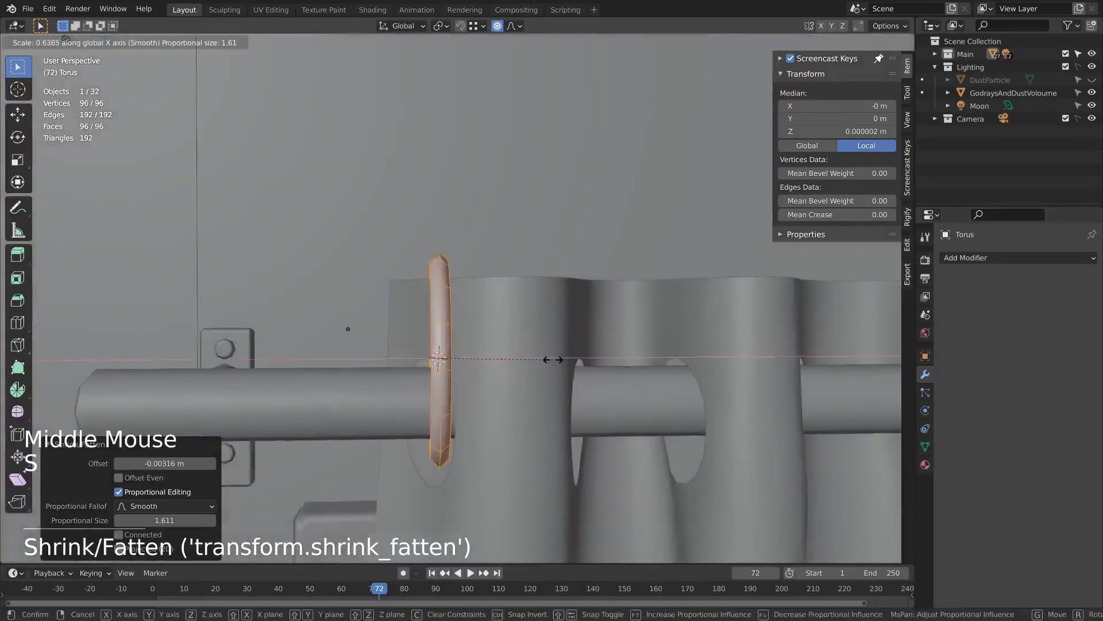
left_click(553, 359)
middle_click_drag(553, 359, 467, 323)
key("Tab")
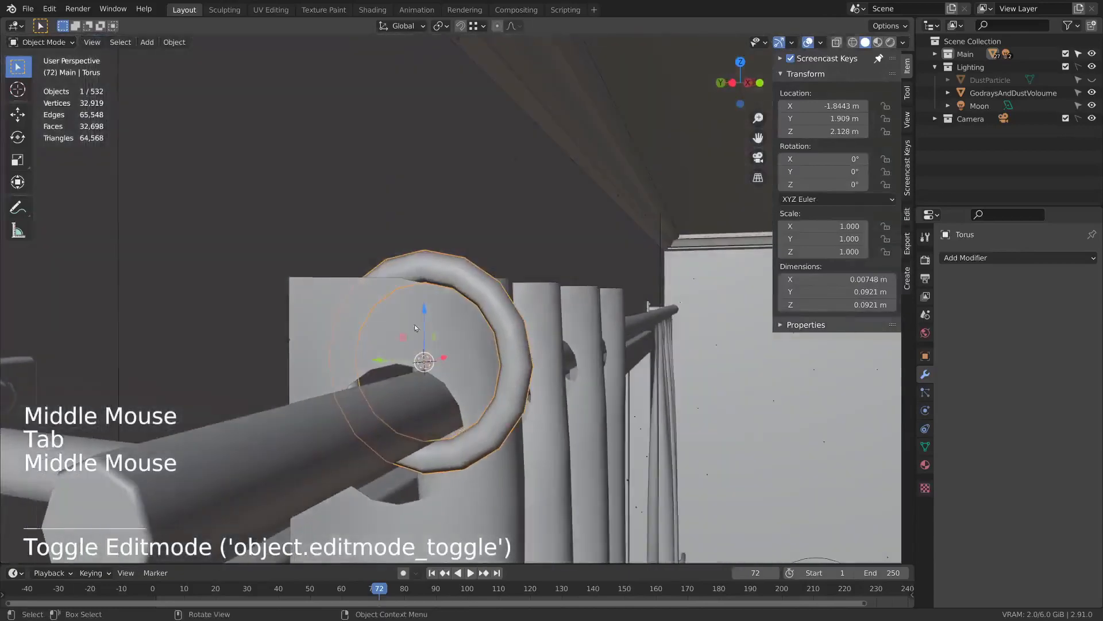
- Move the torus onto the outermost grommet hole and scale its mesh down to about 0.08 m across
left_click_drag(415, 324, 355, 441)
key("Tab")
key("s")
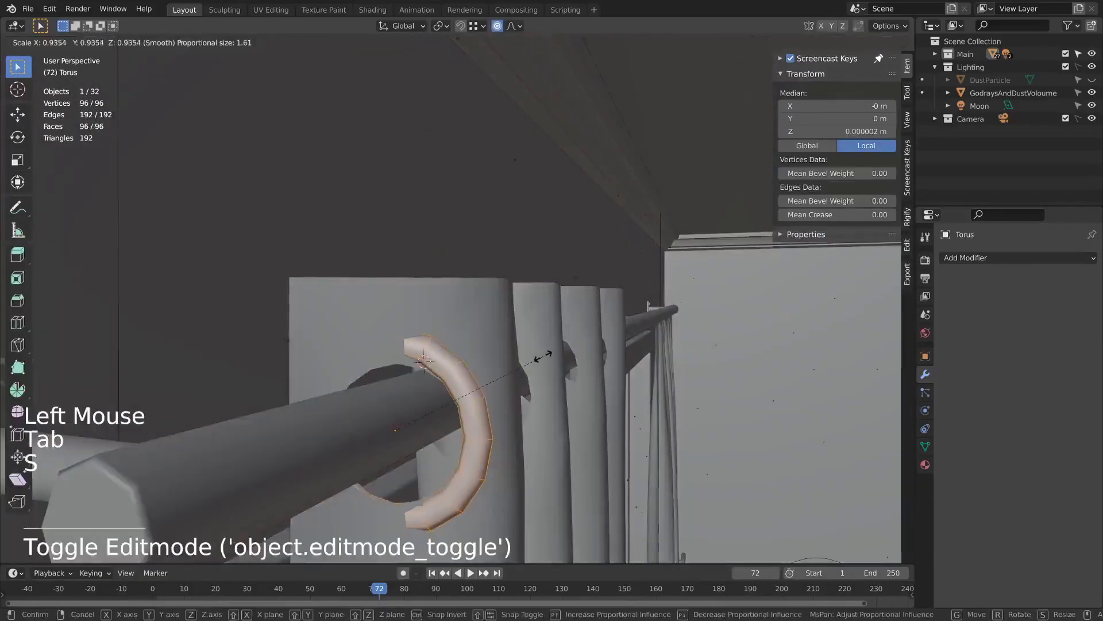
left_click(532, 359)
middle_click_drag(532, 359, 589, 281)
- Rotate the ring about 24.1° around Z and shift it along X and Y to seat it in the outermost hole
key("Tab")
key("r")
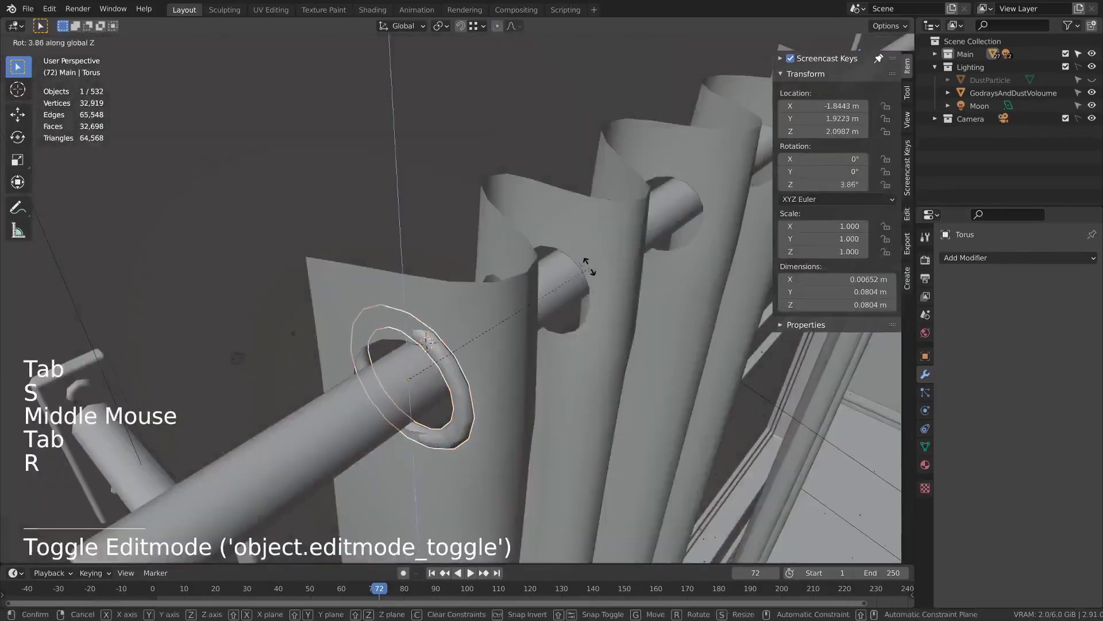
left_click(539, 210)
middle_click_drag(539, 210, 385, 322)
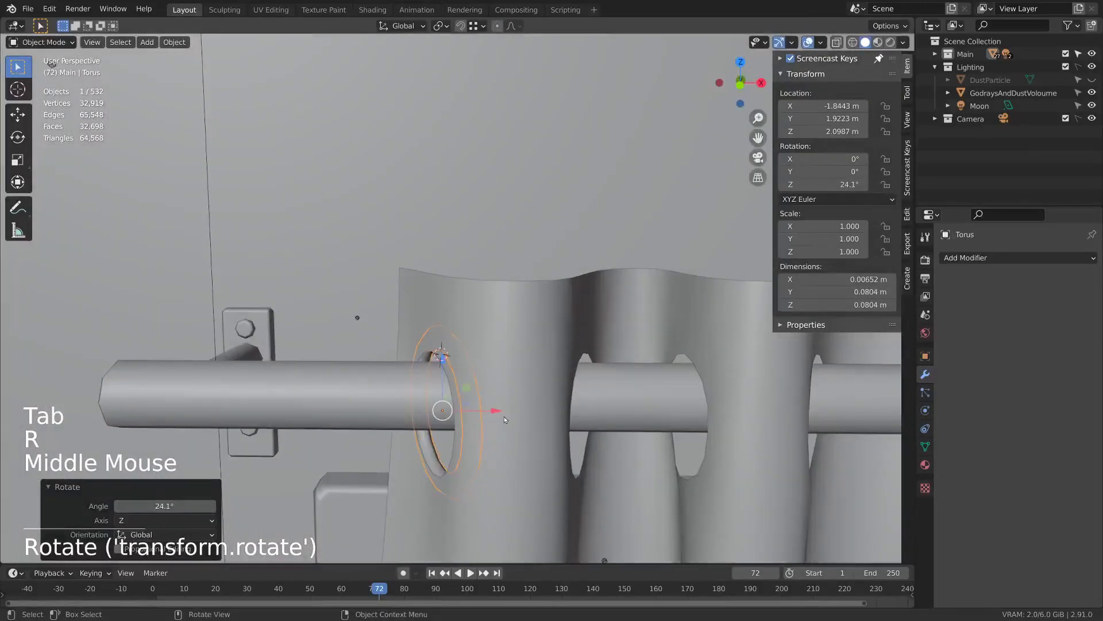
left_click_drag(481, 409, 485, 402)
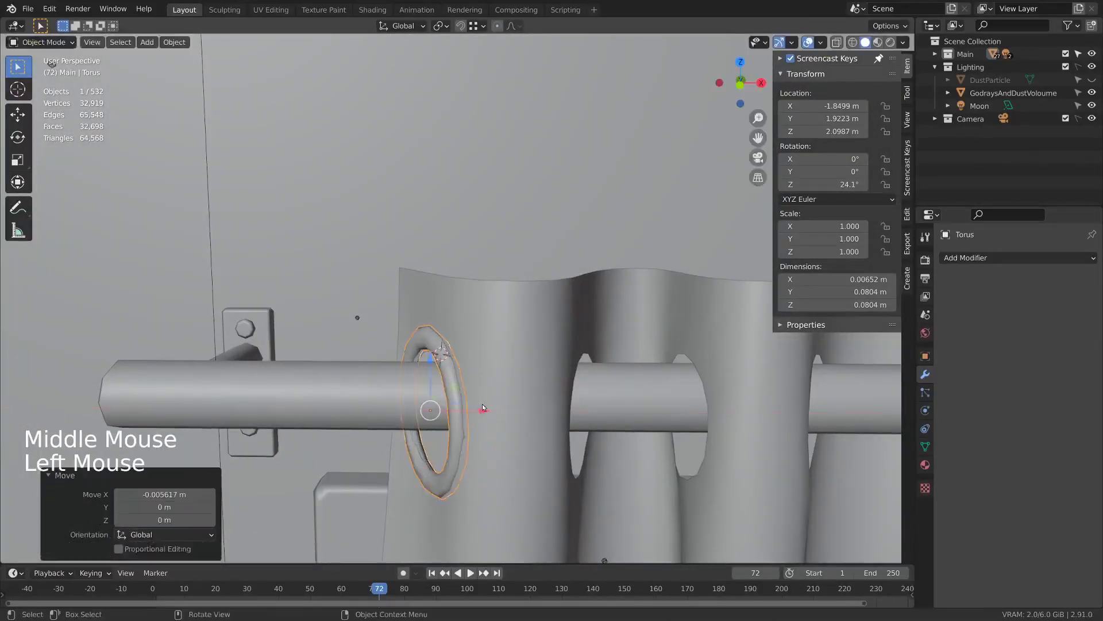
middle_click_drag(486, 403, 567, 374)
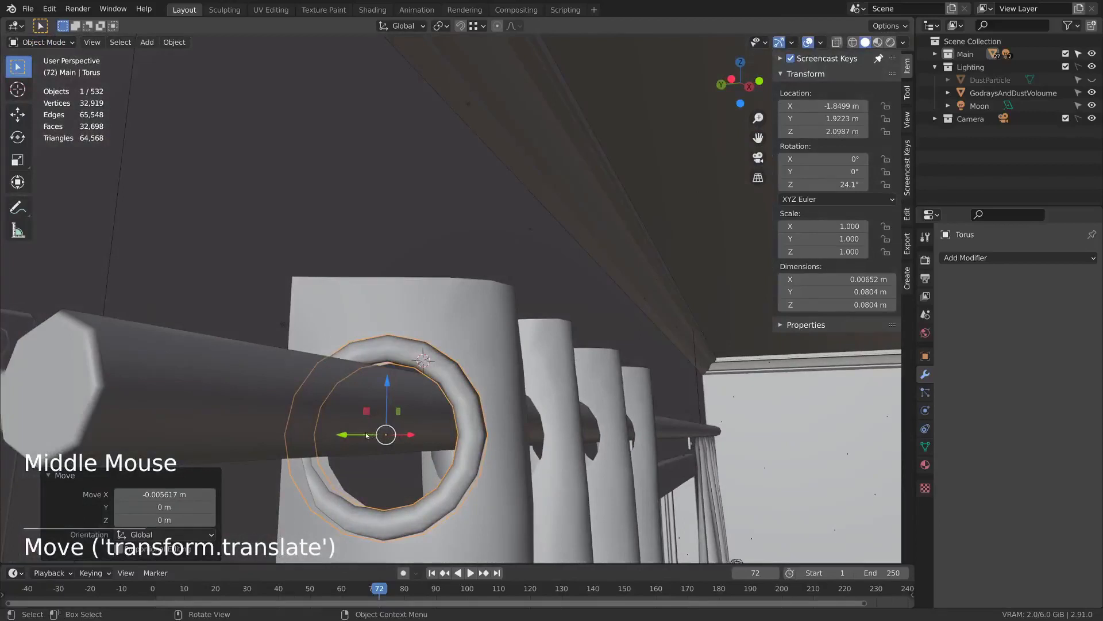
left_click_drag(367, 435, 379, 434)
- Scale the ring mesh by about 0.939 and thin it slightly with Shrink/Fatten
key("Tab")
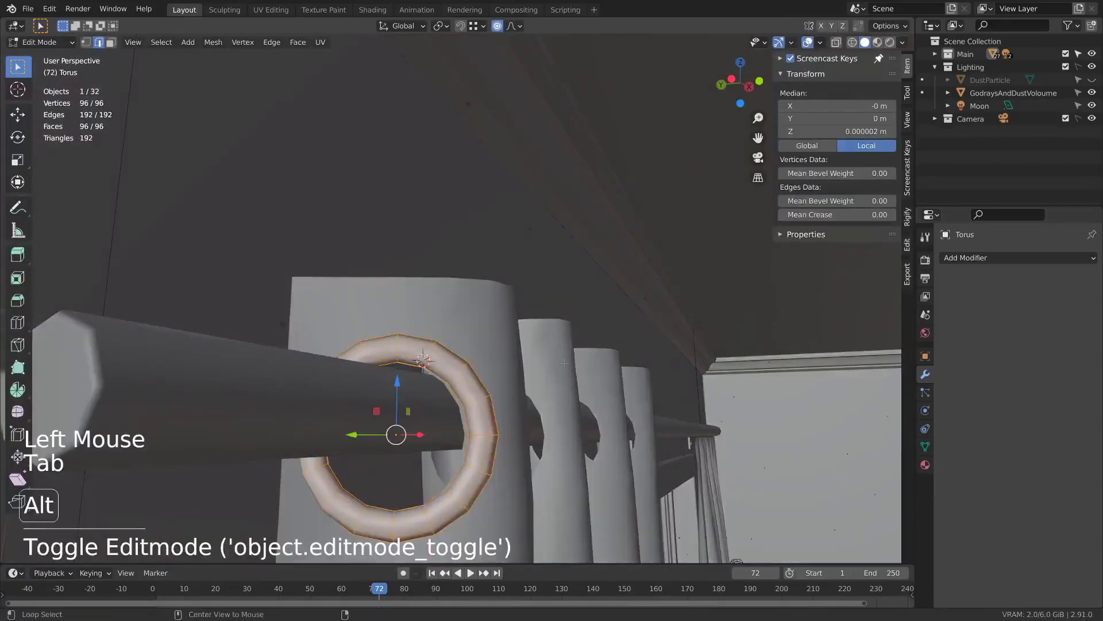
key("s")
left_click(560, 366)
key("alt+s")
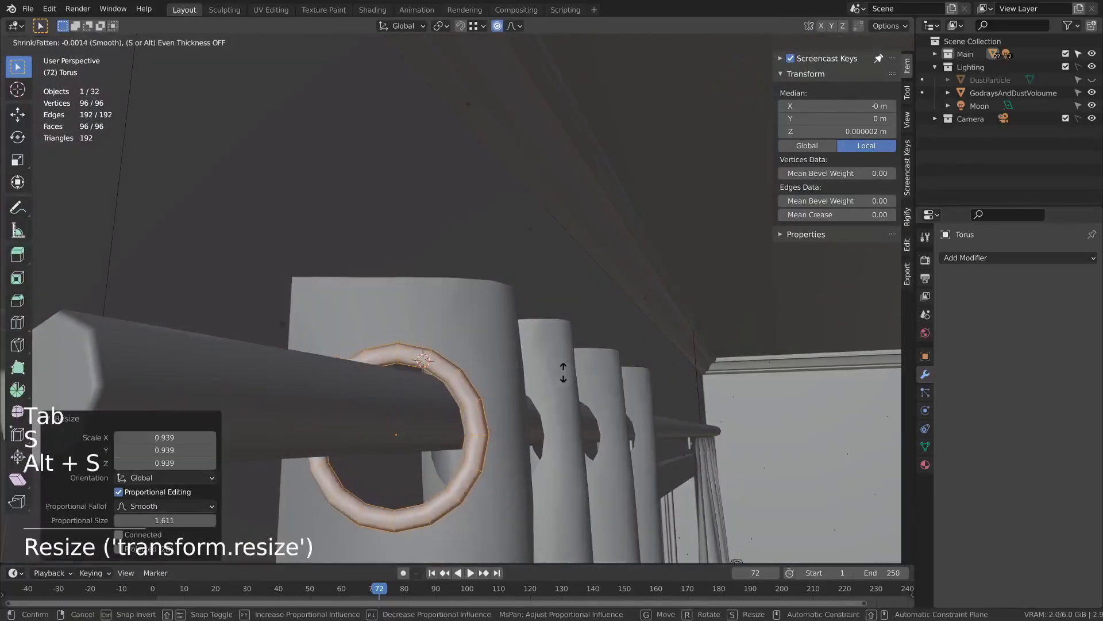
left_click(554, 369)
mouse_move(554, 370)
middle_mouse_down()
mouse_move(537, 375)
mouse_move(516, 349)
mouse_move(540, 356)
middle_mouse_up()
key("Tab")
- Place a linked duplicate of the ring in the second grommet hole, rotated to about -18.9° around Z
scroll(545, 376, "down", 2)
key("alt+d")
key("r")
left_click(517, 351)
left_click_drag(600, 399, 583, 401)
key("g")
middle_click_drag(569, 368, 609, 351)
key("g")
- Make a linked duplicate of the ring along X for the third grommet hole and rotate it to match the fabric
key("alt+d")
key("x")
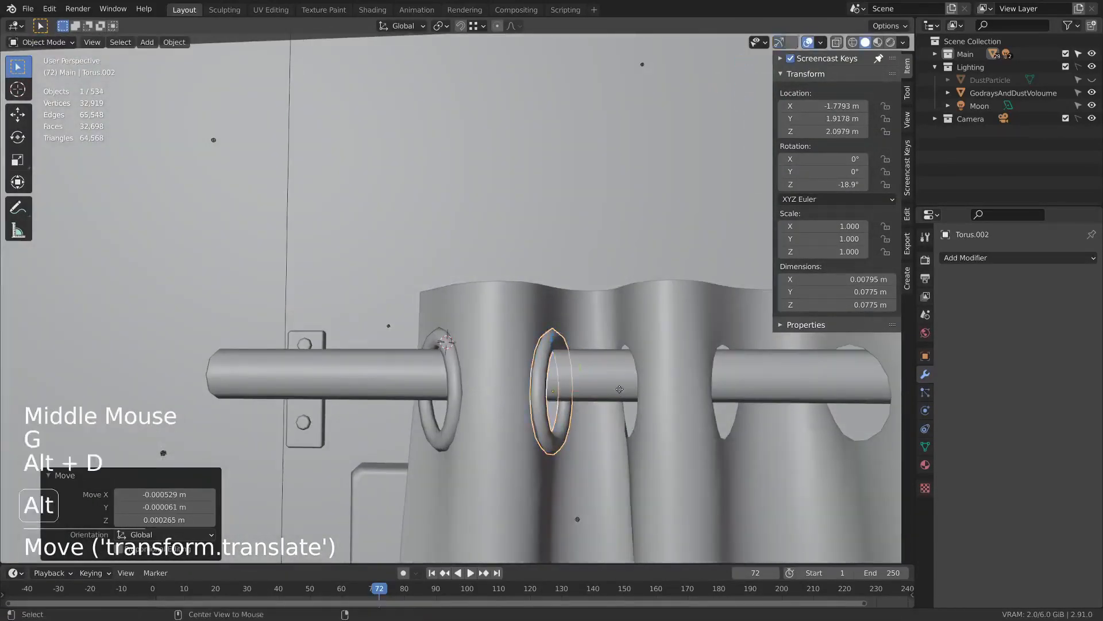
left_click(678, 307)
key("r")
key("z")
left_click(692, 368)
middle_click_drag(693, 368, 690, 368)
key("r")
left_click(689, 373)
- Place another linked duplicate in the fourth grommet hole, rotating it around Z and aligning it with the hole
key("alt+d")
left_click(742, 379)
key("r")
key("z")
left_click(729, 396)
key("g")
key("x")
left_click(725, 391)
left_click_drag(701, 370, 701, 351)
key("g")
left_click(697, 392)
- Select the third ring and adjust its position in its grommet hole
middle_click_drag(697, 392, 764, 385)
left_click(518, 368)
left_click(587, 391)
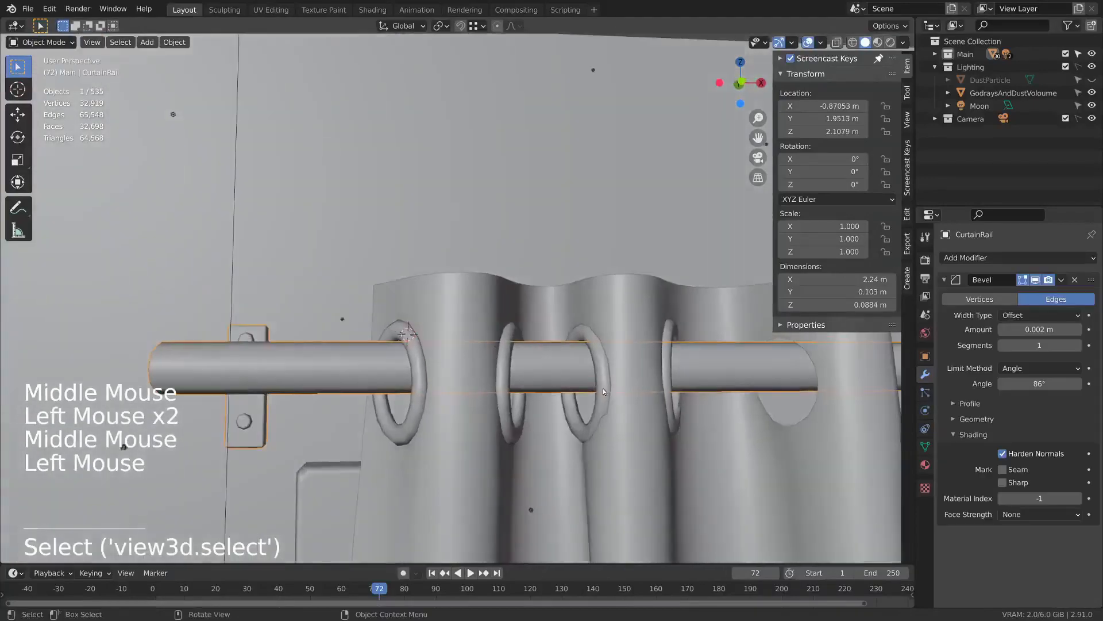
key("g")
key("a")
middle_click_drag(635, 398, 713, 402)
left_click(724, 414)
- Scale the shared ring mesh down to about 0.069 m across and nudge the ring within its hole
key("Tab")
key("s")
middle_click_drag(785, 435, 425, 380, "shift")
left_click(702, 402)
key("Tab")
left_click_drag(632, 387, 624, 389)
key("a")
- Make a linked duplicate of the ring for the fifth grommet hole and rotate it to about 14.3° around Z
middle_click_drag(624, 389, 555, 407)
left_click(559, 406)
key("alt+d")
left_click(755, 416)
left_click_drag(729, 380, 719, 381)
key("r")
key("z")
middle_click_drag(719, 380, 708, 368)
left_click(719, 384)
- Fine-tune the fifth ring's position along the axes until it sits in its grommet hole
key("g")
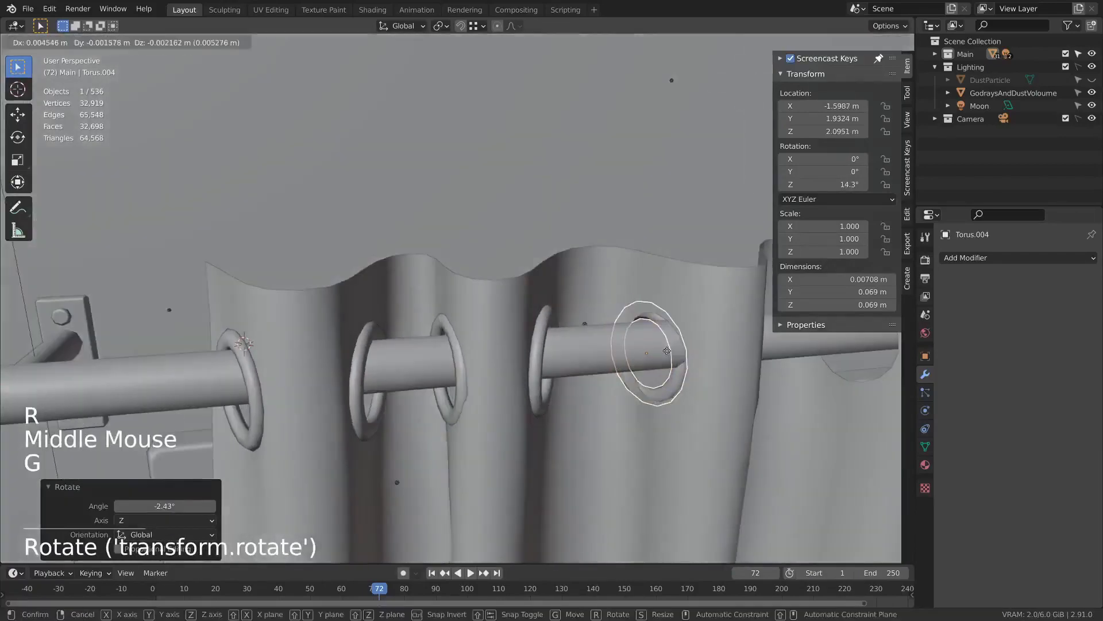
left_click(713, 365)
left_click_drag(710, 357, 661, 356)
left_click(701, 365)
middle_click_drag(662, 356, 661, 324)
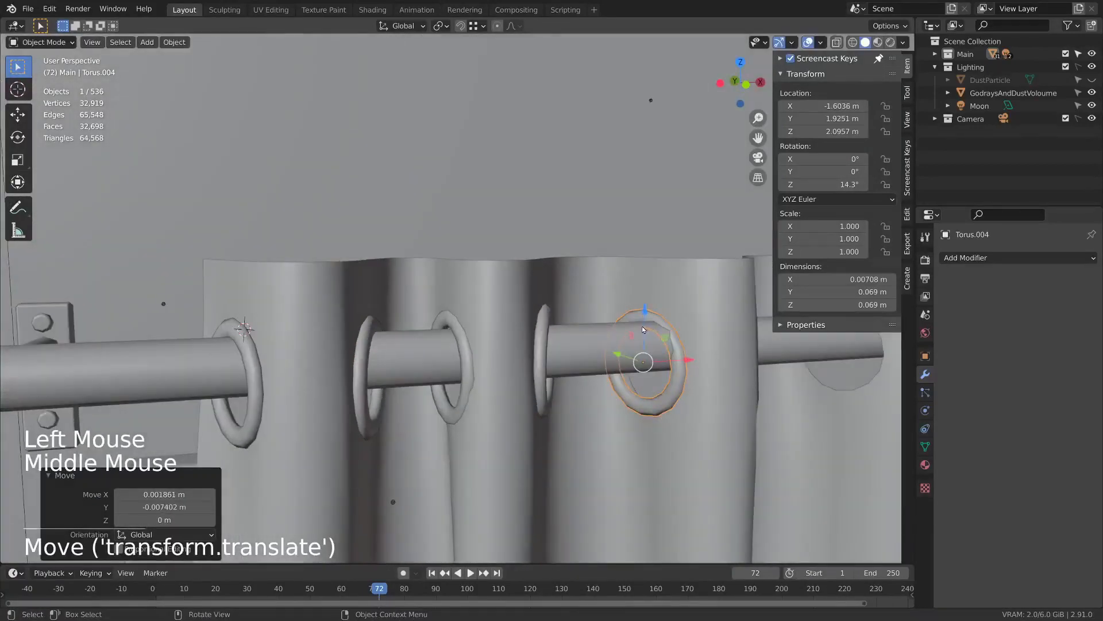
left_click_drag(646, 317, 646, 306)
middle_click_drag(646, 307, 681, 326)
left_click_drag(572, 323, 580, 326)
- Place a linked duplicate in the sixth grommet hole, moved along X and rotated to about -28.8° around Z
middle_click_drag(795, 402, 661, 411)
key("alt+d")
key("x")
left_click(764, 405)
middle_click_drag(764, 406, 706, 402)
key("r")
key("z")
left_click(678, 397)
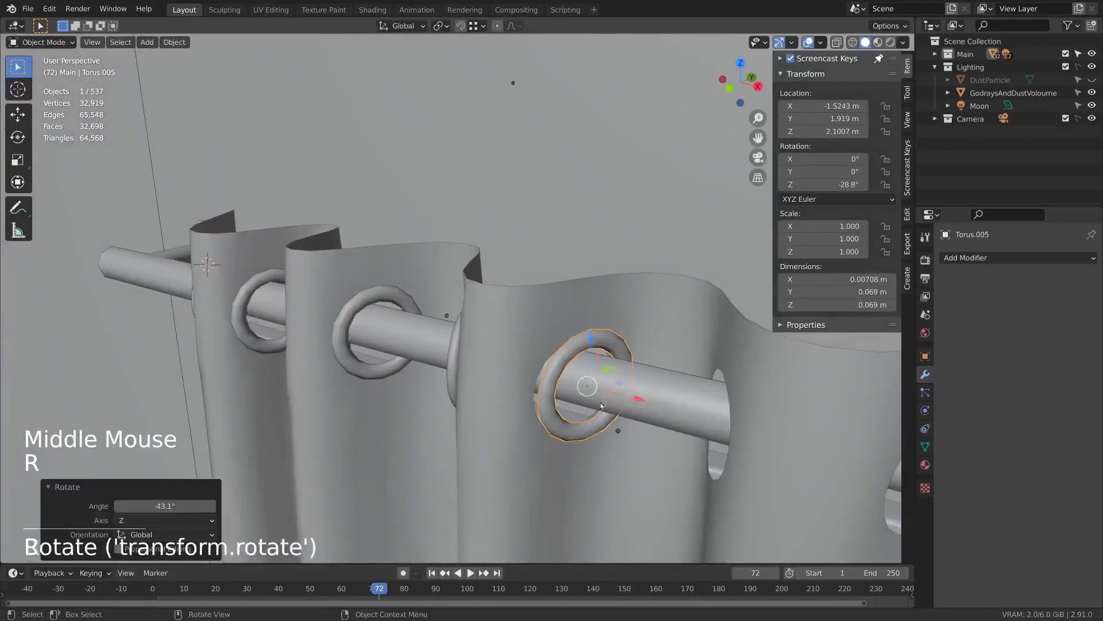
left_click_drag(638, 398, 631, 396)
- Make a linked duplicate of the ring near the seventh grommet hole and rotate it to about 21.1° around Z
key("alt+d")
key("r")
key("z")
left_click(757, 365)
left_click_drag(762, 440, 767, 441)
middle_click_drag(767, 441, 804, 414)
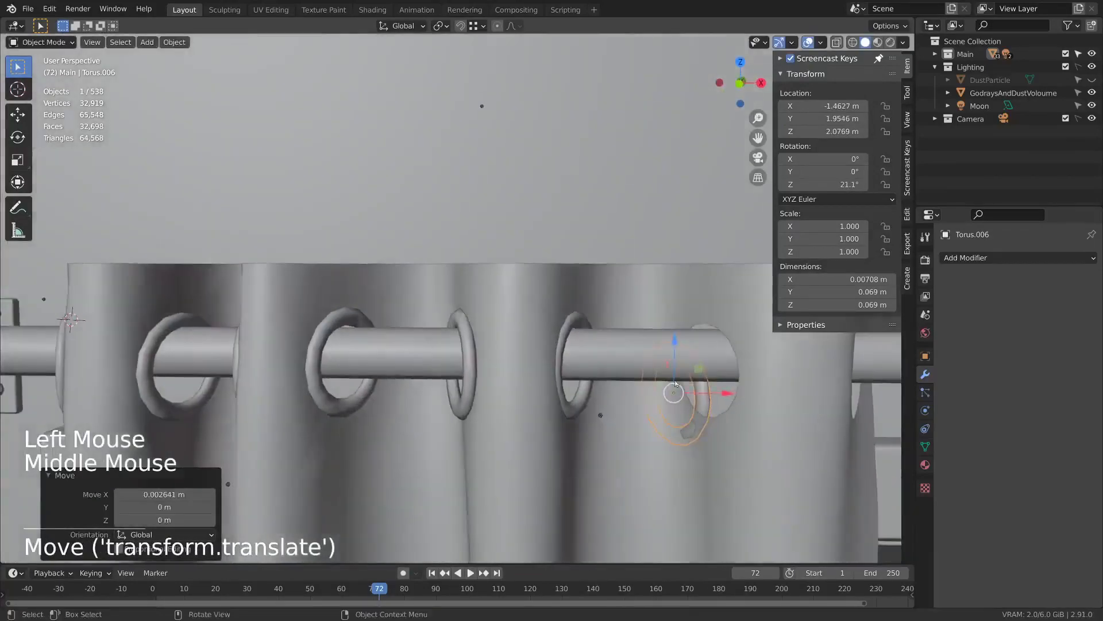
- Move the seventh ring up and along the rail to seat it in its grommet hole
key("g")
left_click(765, 373)
left_click_drag(776, 364, 734, 365)
middle_click_drag(597, 333, 616, 327)
left_click_drag(616, 327, 633, 333)
left_click_drag(659, 292, 659, 288)
left_click_drag(702, 339, 719, 339)
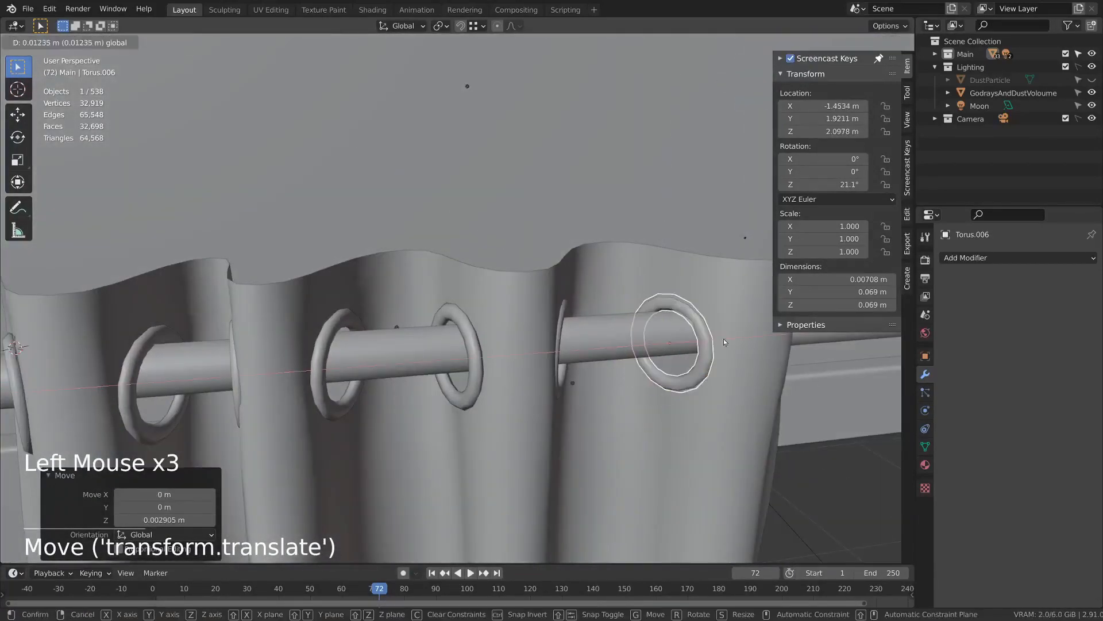
- Place a linked duplicate in the last grommet hole, moved along X and rotated to about -31.3° around Z
middle_click_drag(719, 339, 650, 345)
middle_click_drag(649, 345, 517, 367, "shift")
key("alt+d")
key("x")
left_click(684, 396)
key("r")
key("z")
left_click(670, 411)
left_click_drag(702, 389, 682, 384)
key("r")
key("z")
left_click(687, 387)
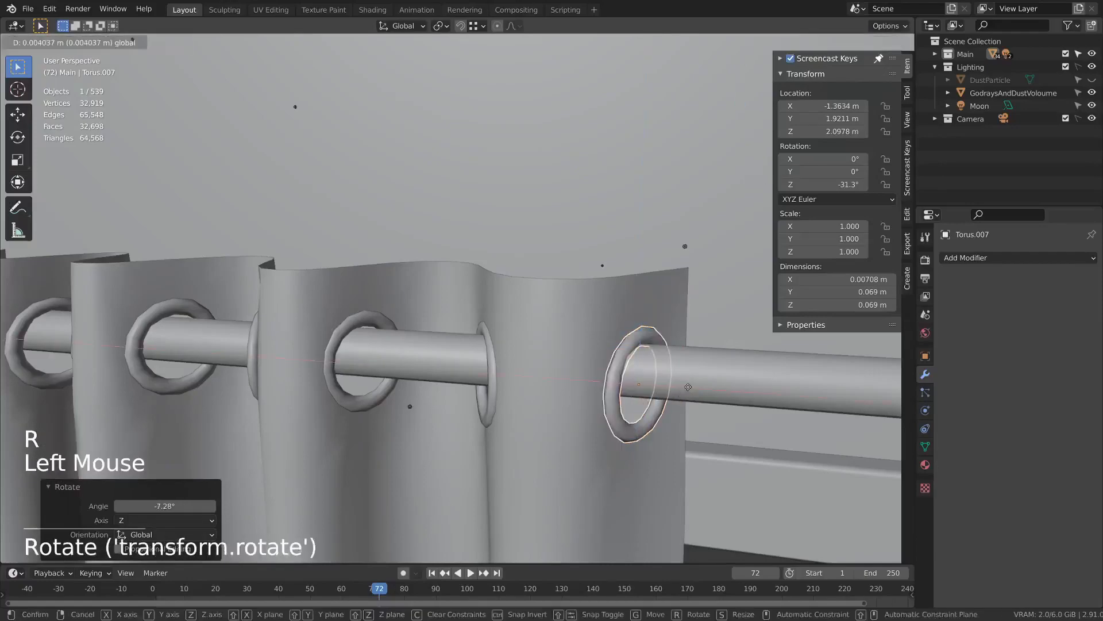
- Switch to Material Preview shading and assign the existing Metal material to the outermost torus ring
scroll(517, 299, "down", 7)
middle_click_drag(310, 313, 386, 284, "shift")
key("z")
scroll(385, 284, "up", 4)
left_click(318, 278)
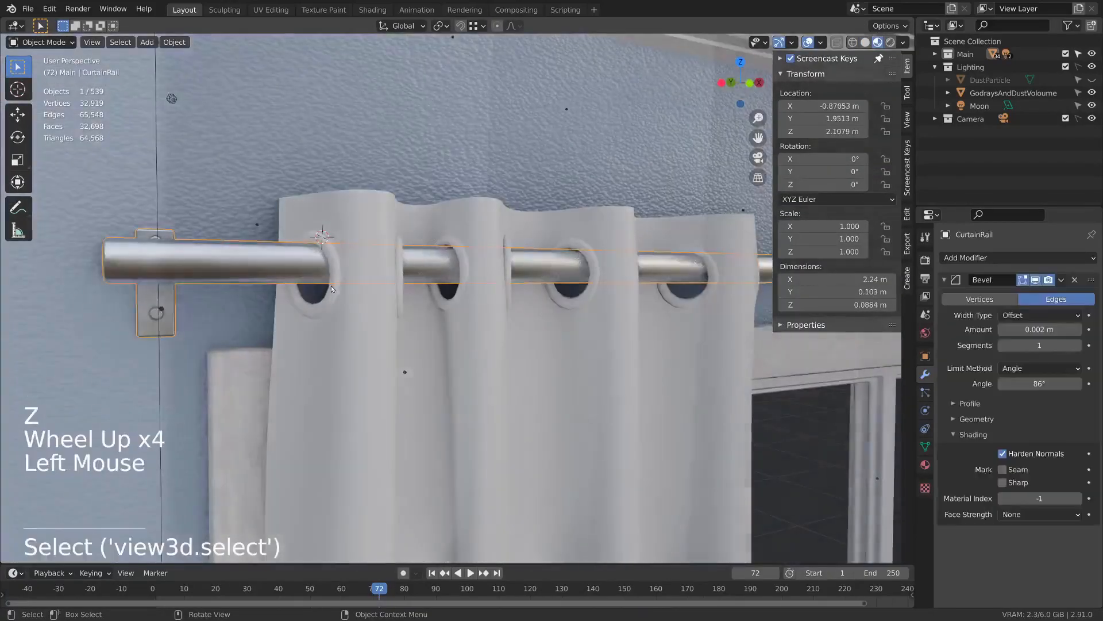
left_click(318, 278)
left_click(925, 446)
left_click(925, 465)
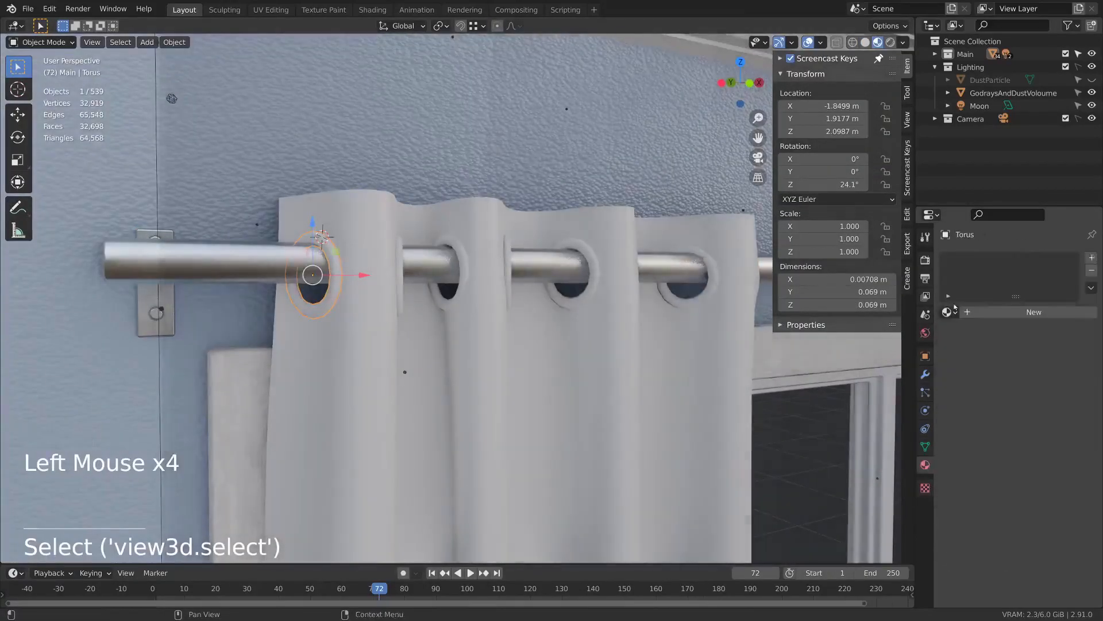
left_click(947, 312)
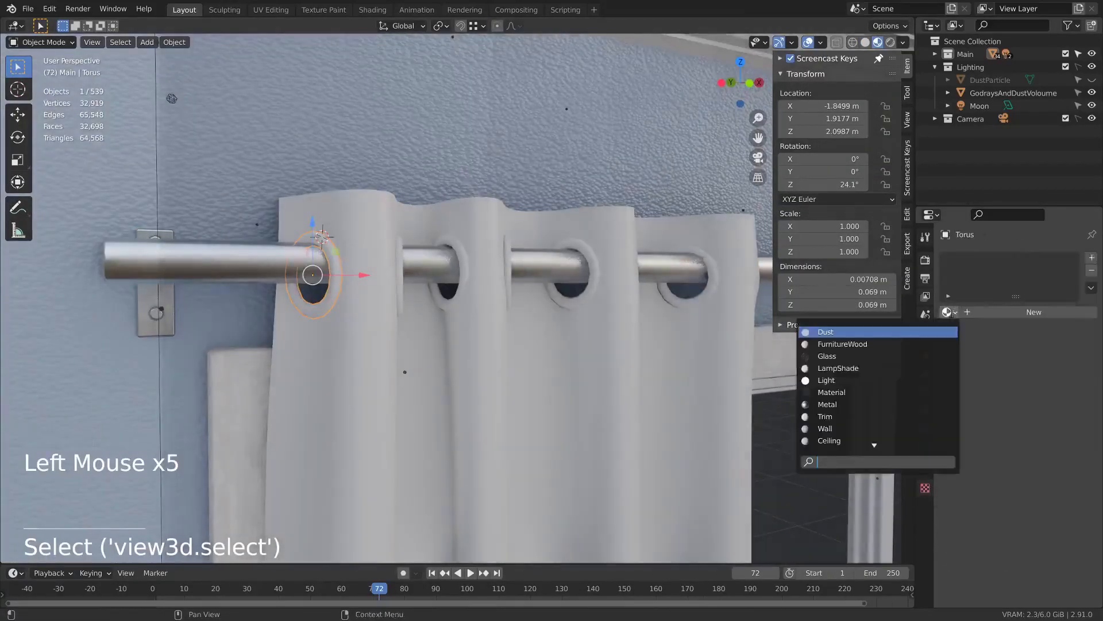
left_click(844, 404)
- Examine the metal rings and the finished grommet curtain on the window from farther away
middle_click(522, 324)
key("Tab")
scroll(528, 287, "down", 1)
key("Tab")
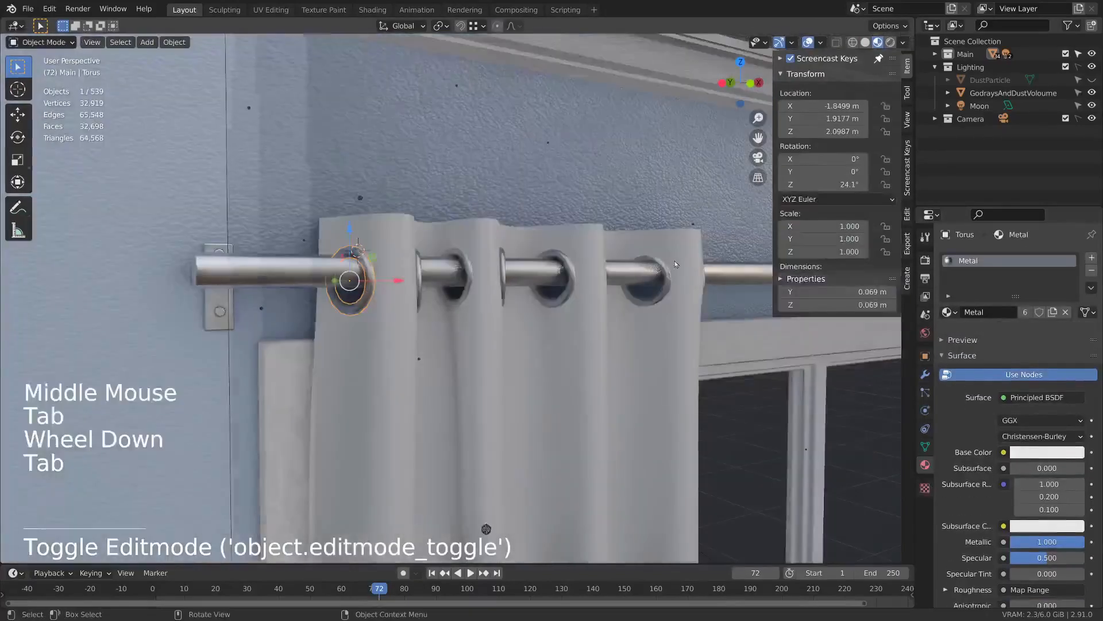
scroll(517, 278, "down", 7)
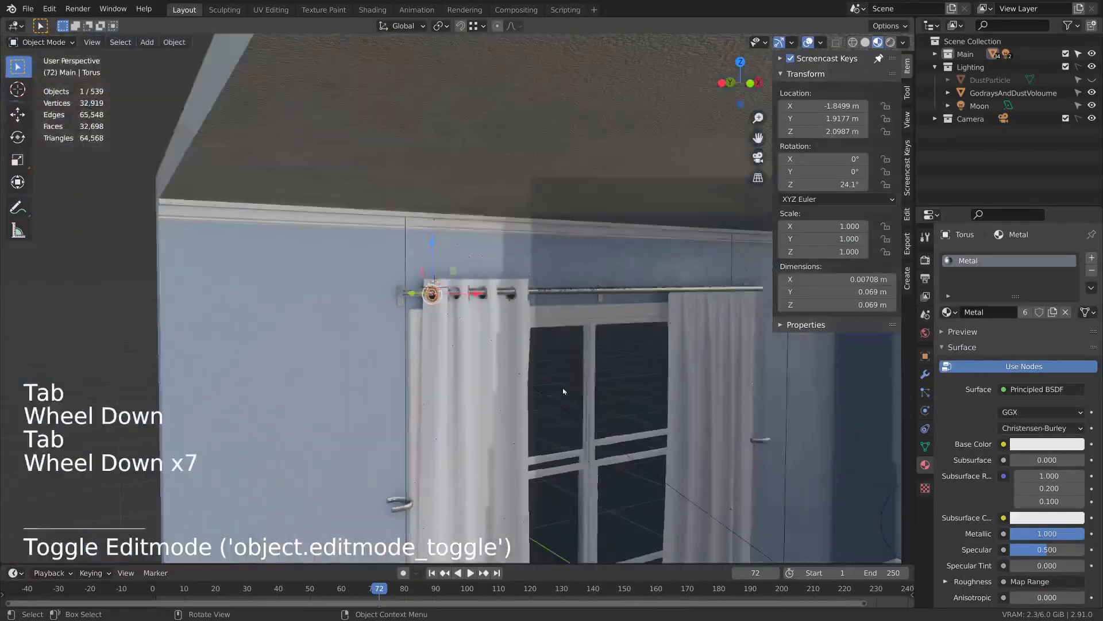
middle_click_drag(540, 295, 566, 287, "shift")
key("z")
middle_click_drag(719, 327, 663, 323)
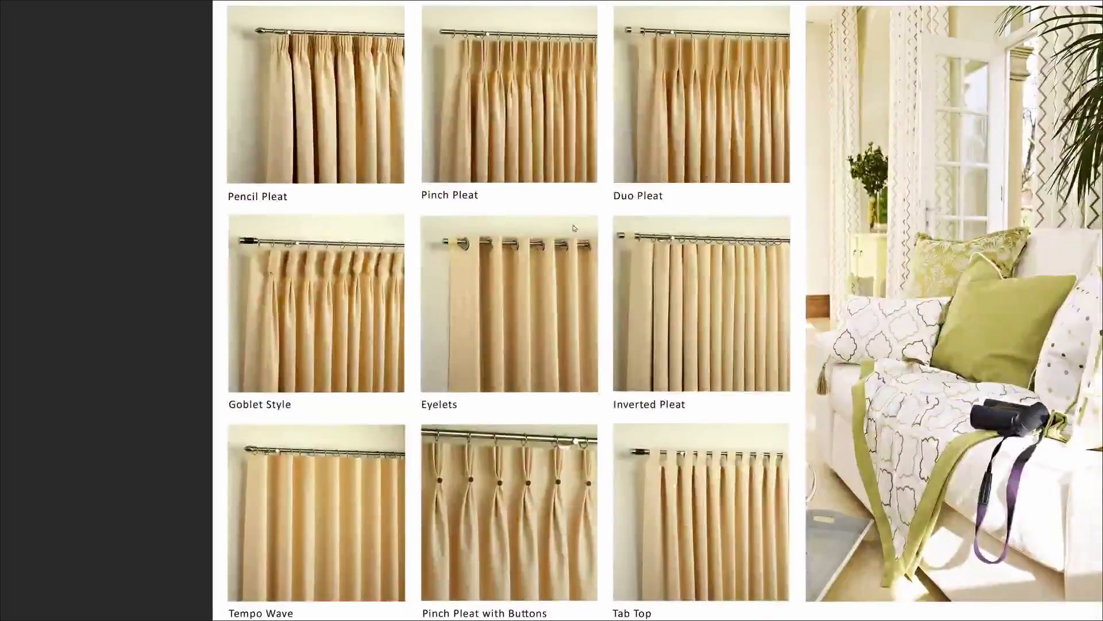
- Examine the curtain styles reference image over the scene, zooming in on the folds of the Duo Pleat curtain
scroll(519, 277, "up", 1)
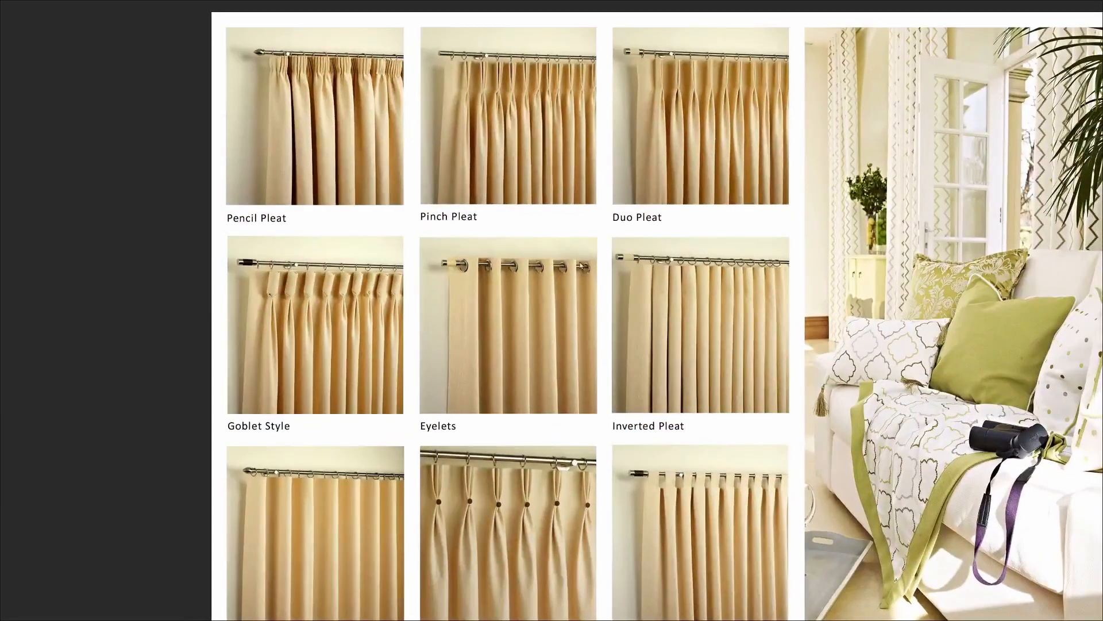
key("ctrl+f")
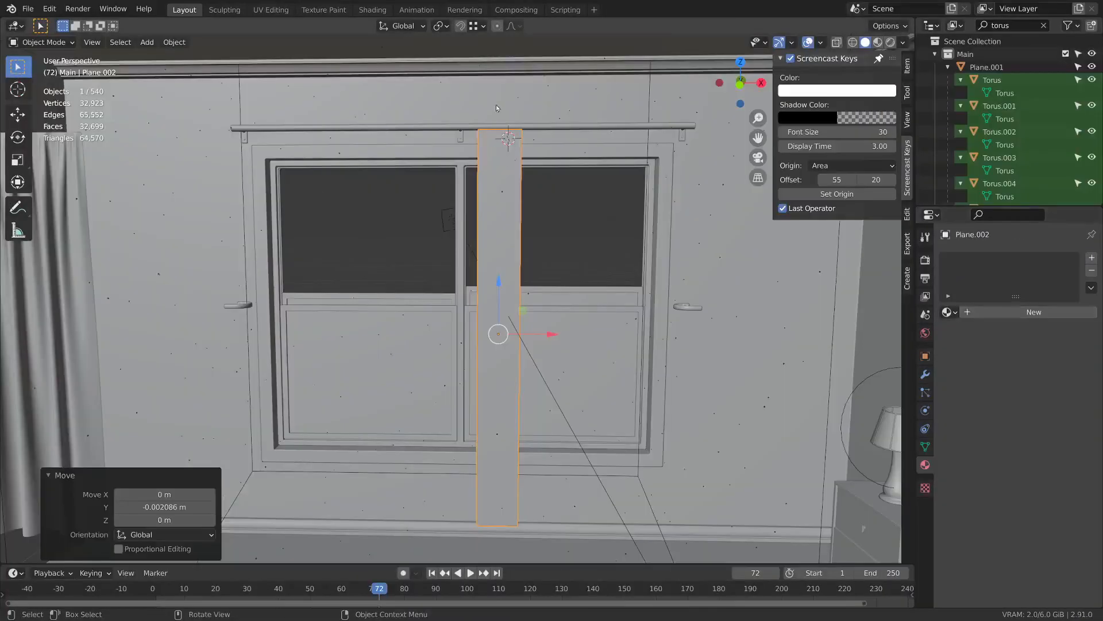
middle_click_drag(514, 226, 498, 297)
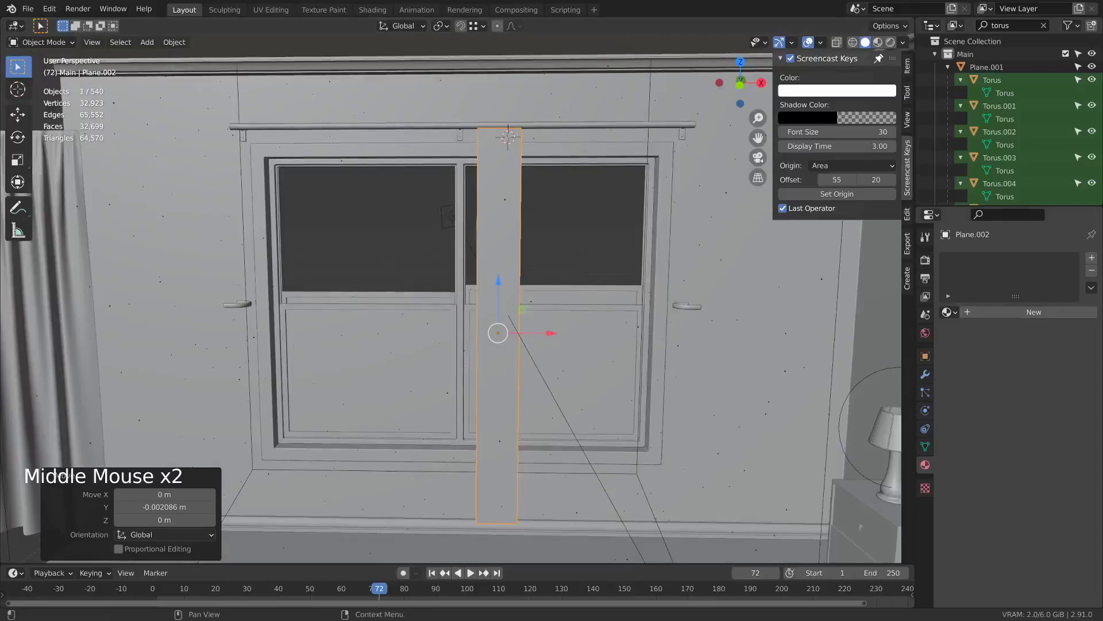
right_click_drag(1102, 445, 559, 443)
scroll(689, 384, "down", 3)
scroll(682, 334, "up", 4)
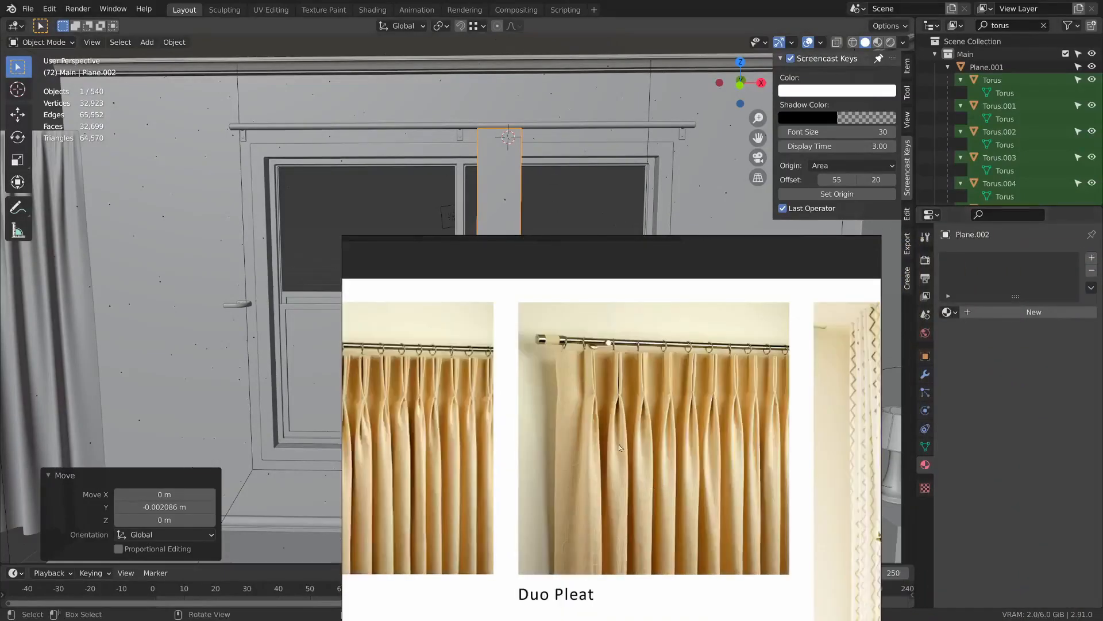
scroll(619, 444, "up", 2)
scroll(578, 315, "up", 2)
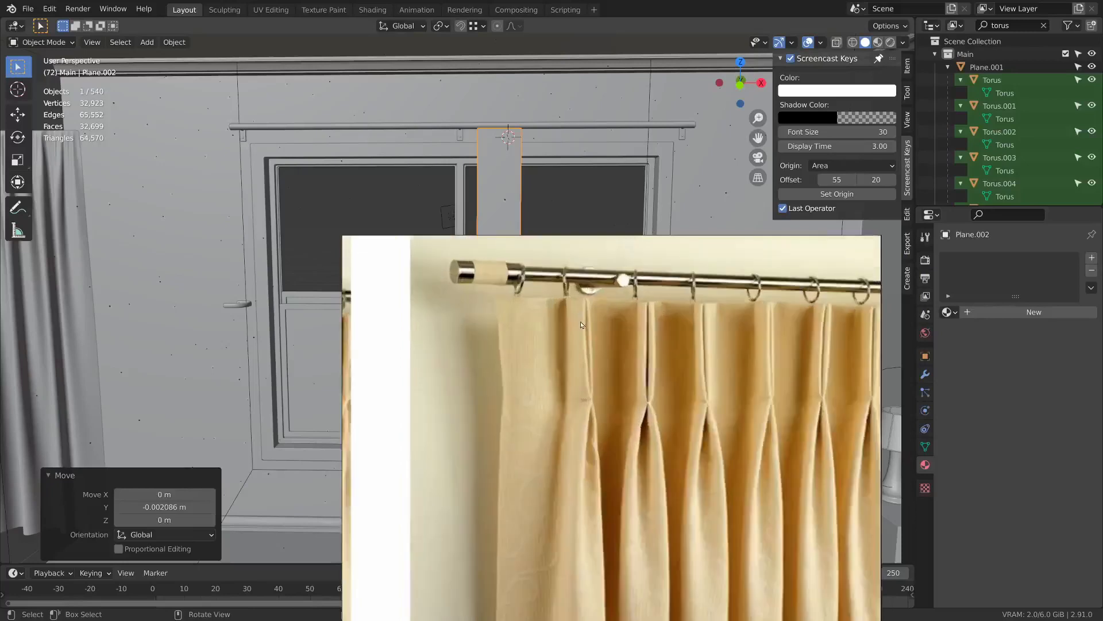
scroll(581, 343, "up", 2)
scroll(602, 376, "up", 2)
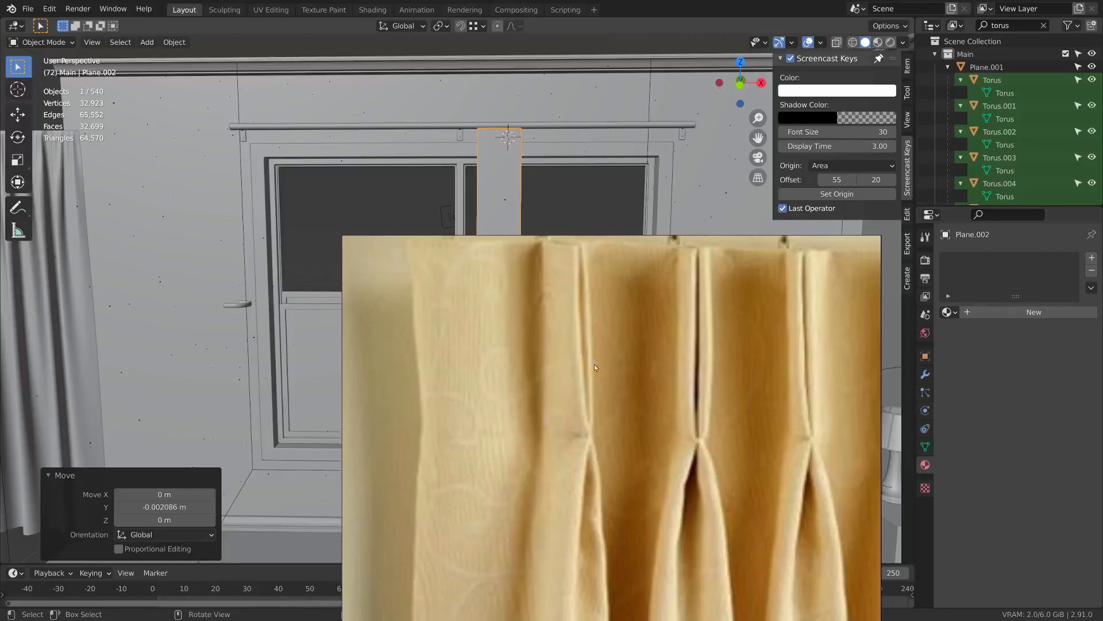
middle_click_drag(579, 353, 568, 345)
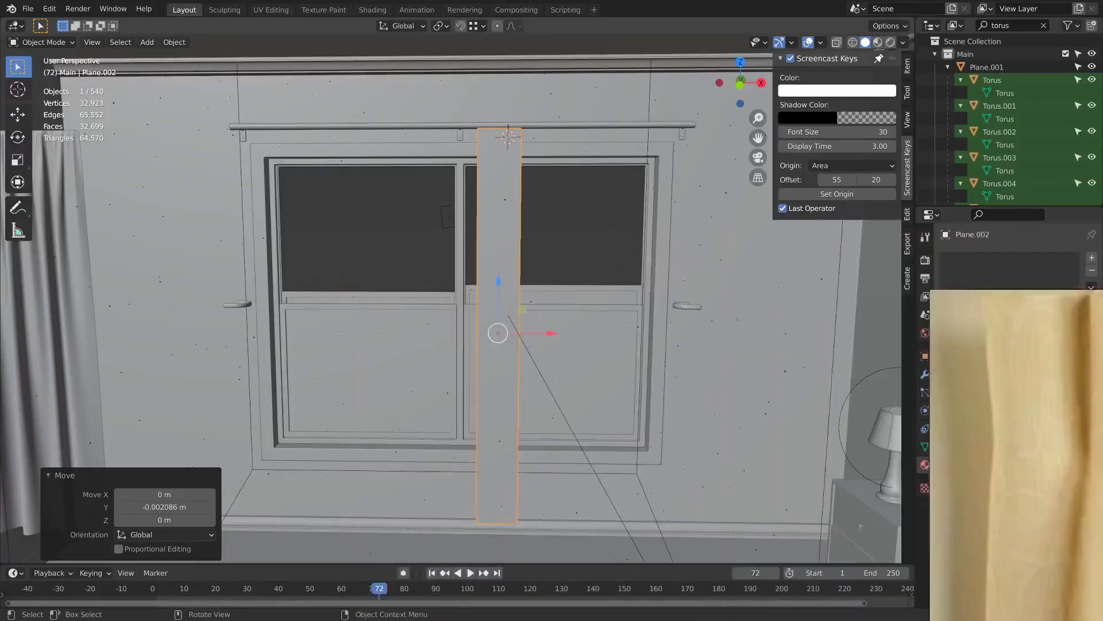
- Add seven evenly spaced vertical loop cuts to the narrow curtain strip, without sliding them
key("Tab")
scroll(569, 345, "down", 1)
scroll(513, 156, "up", 2)
scroll(513, 156, "up", 2, "ctrl")
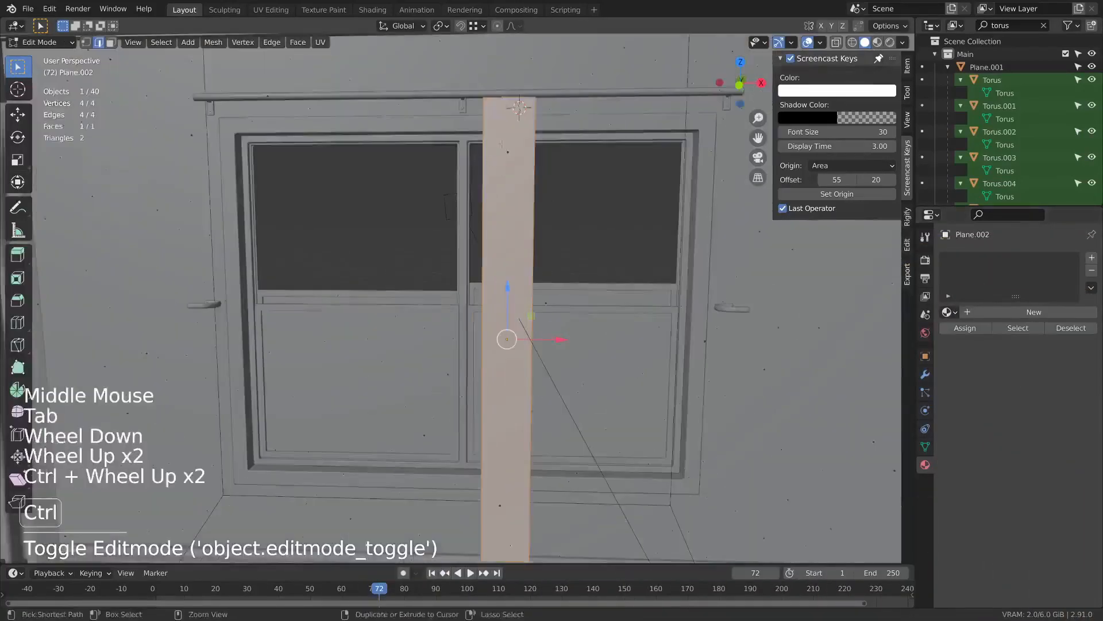
key("ctrl+r")
scroll(514, 92, "up", 1)
left_click(514, 92)
right_click(515, 92)
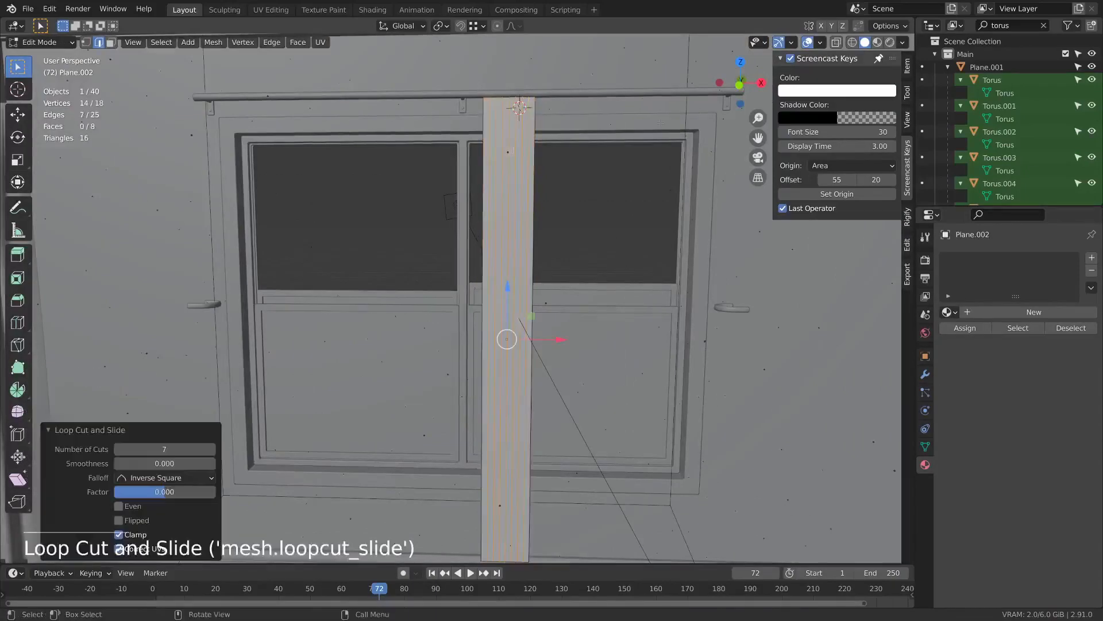
middle_click_drag(540, 210, 529, 214)
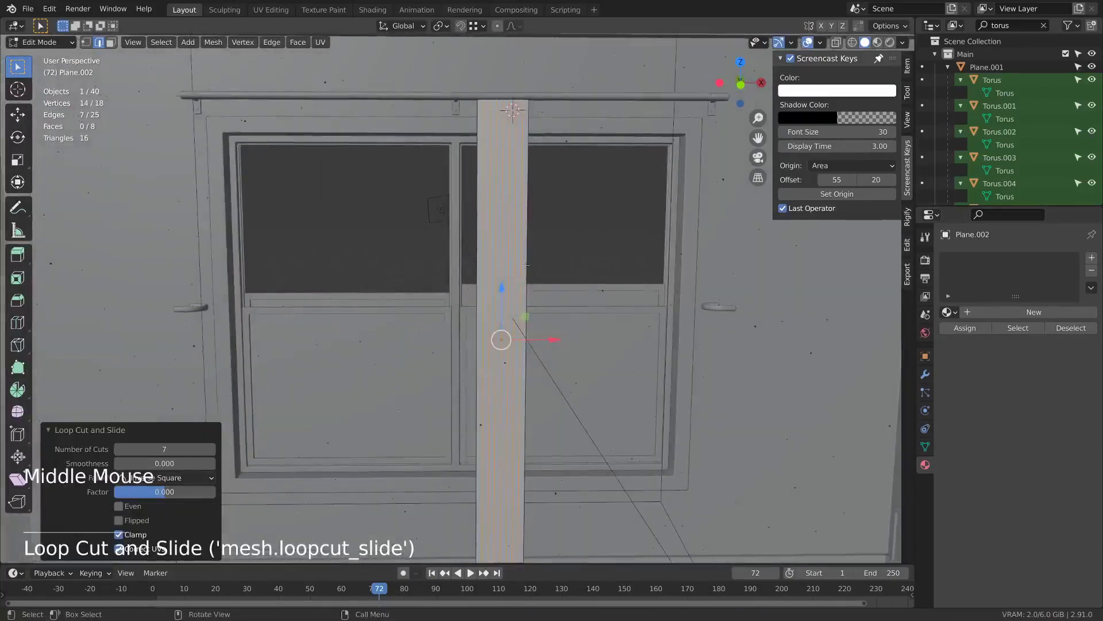
- Add an Array modifier to the strip with a count of 12 and a relative offset of 1 along X
key("Tab")
left_click(925, 375)
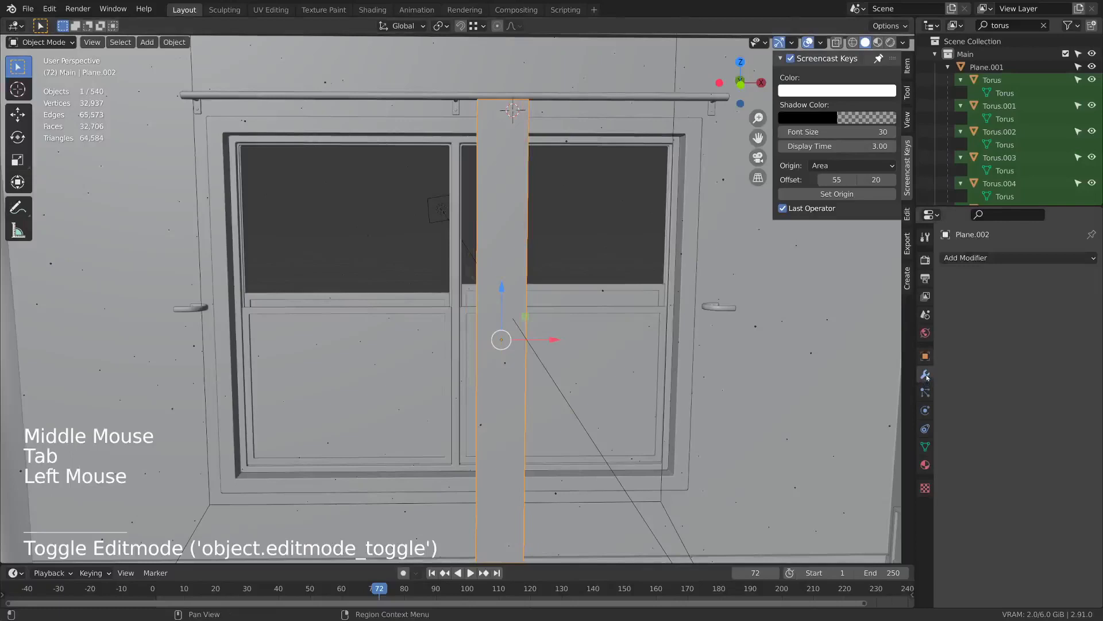
left_click(965, 260)
left_click(825, 294)
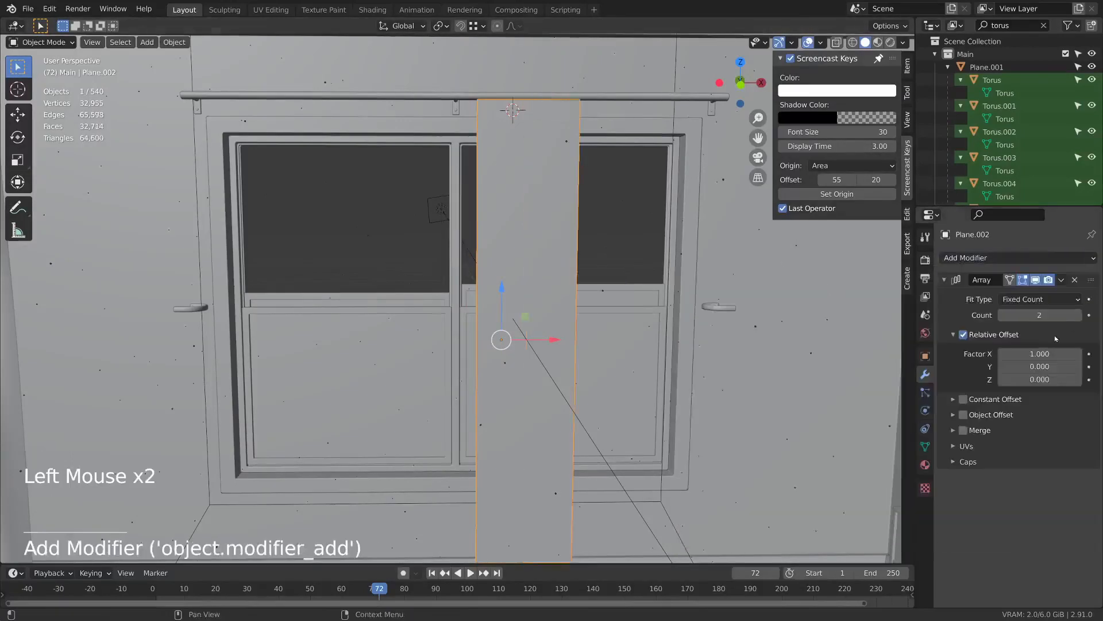
left_click_drag(1036, 315, 1069, 315)
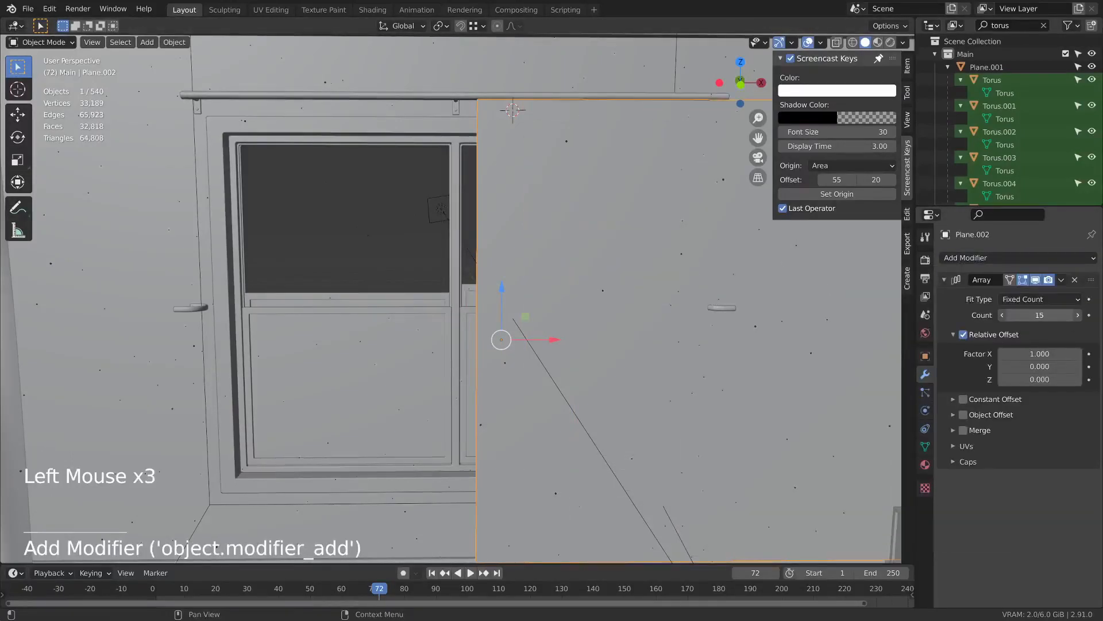
left_click(1003, 315)
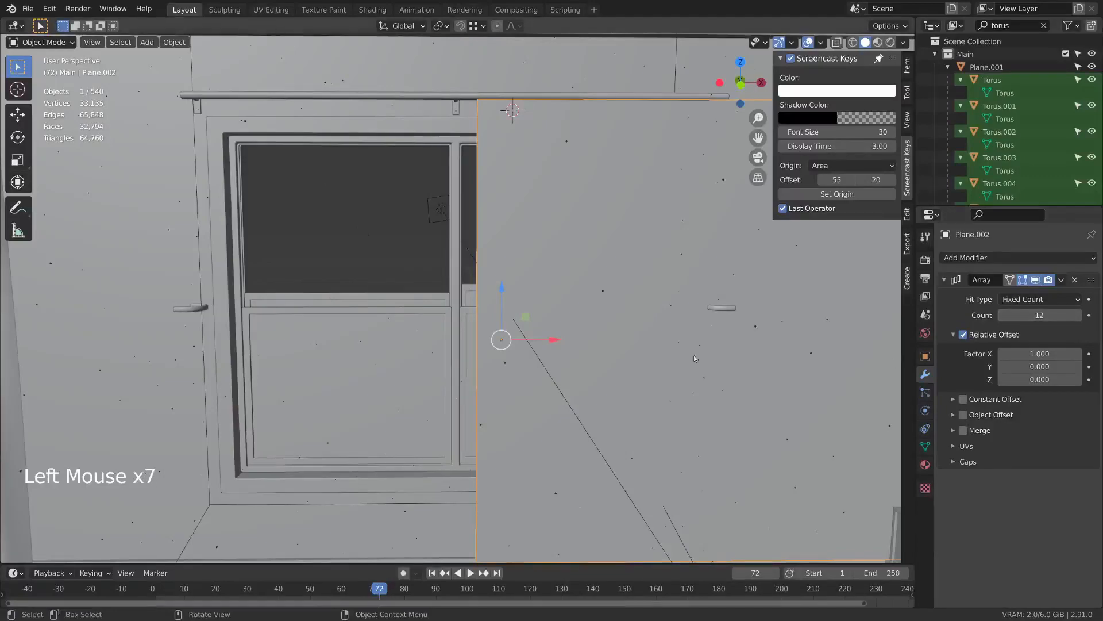
scroll(534, 184, "down", 3)
middle_click_drag(517, 190, 637, 254)
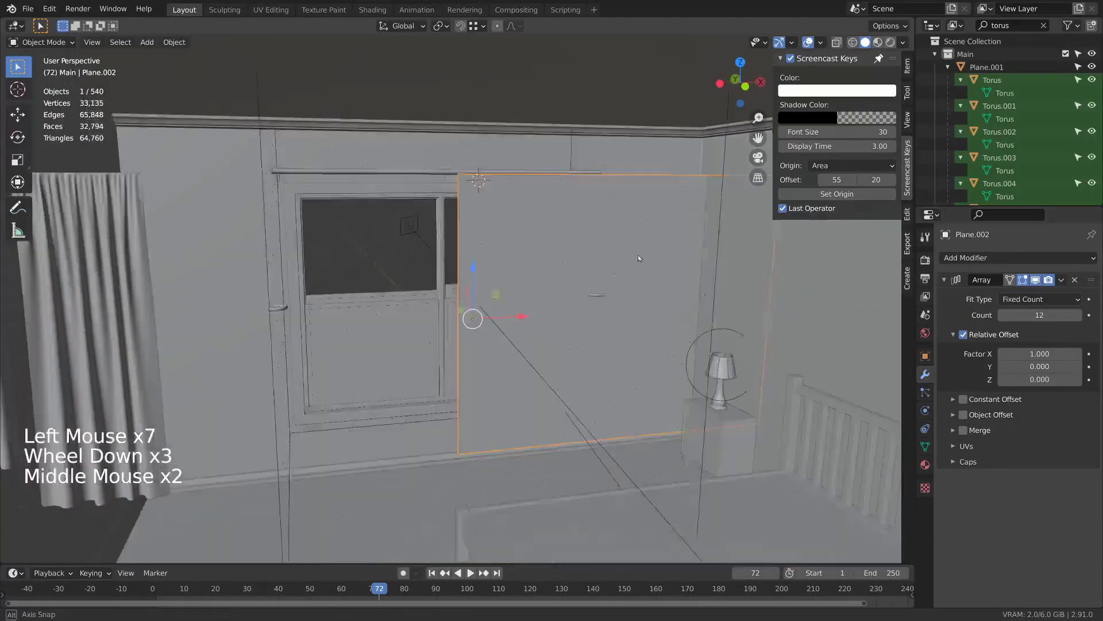
- Scale the entire mesh of the strip along X to about 0.431 and fine-tune its width
key("Tab")
key("a")
key("a")
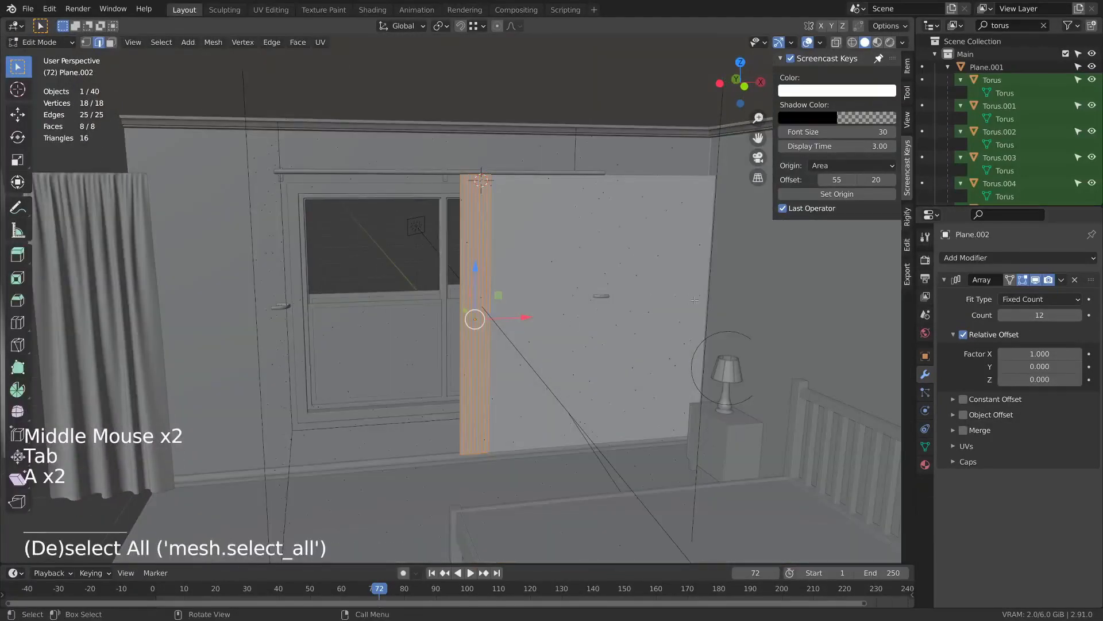
key("s")
key("x")
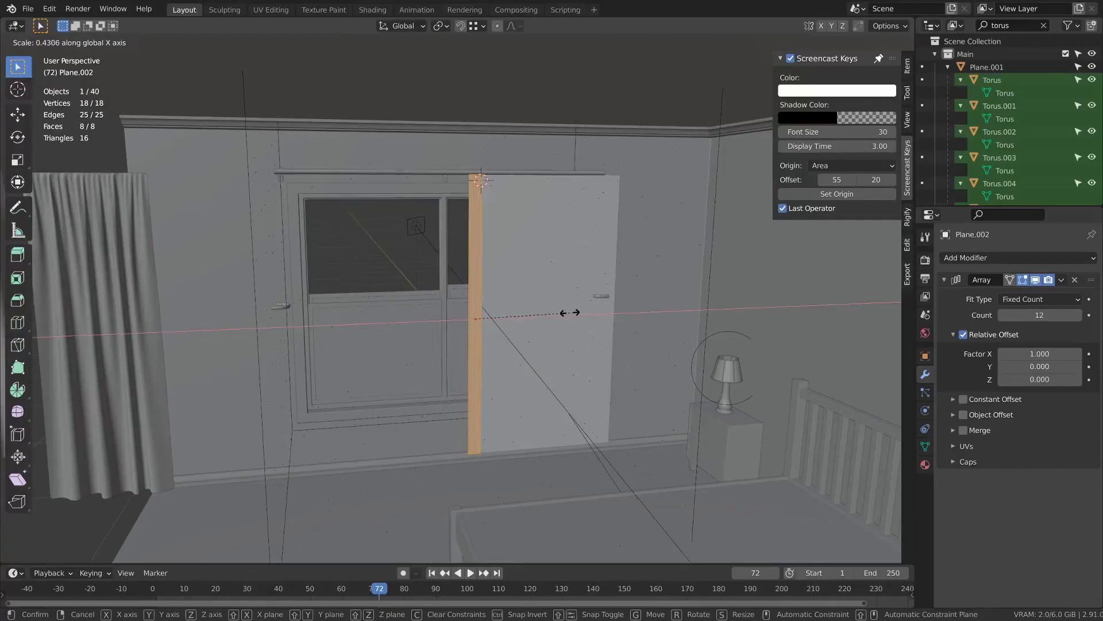
left_click(570, 313)
middle_click_drag(570, 313, 574, 305)
key("s")
key("x")
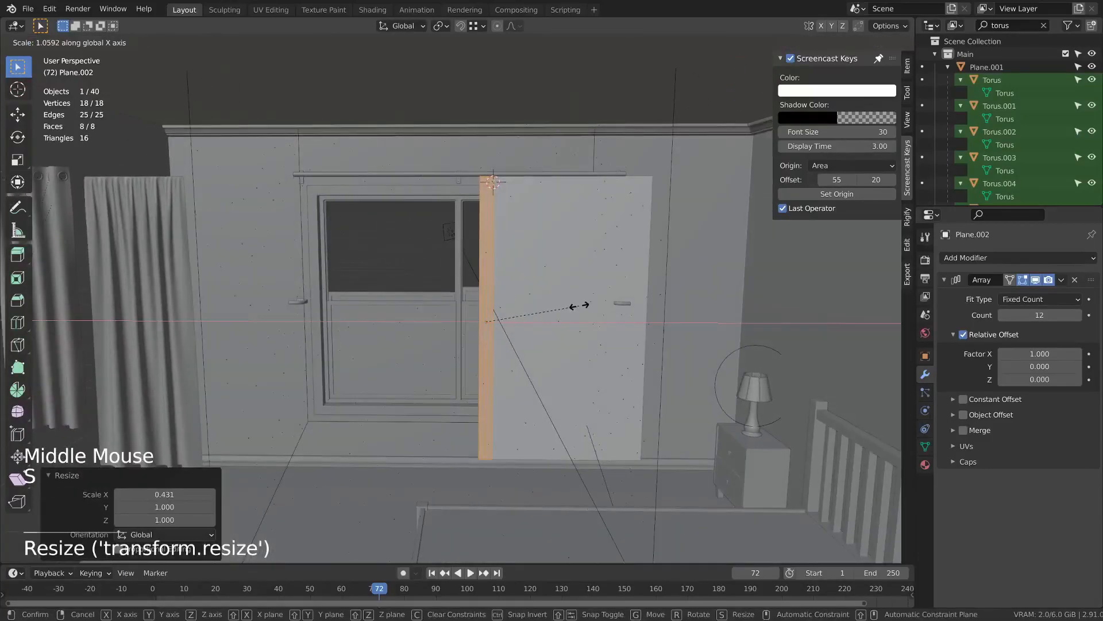
- Position the arrayed curtain along X and adjust its strip width to cover the right half of the rod, with the mesh open and deselected
key("Tab")
left_click_drag(500, 319, 516, 327)
key("Tab")
key("s")
key("x")
left_click(511, 327)
key("Tab")
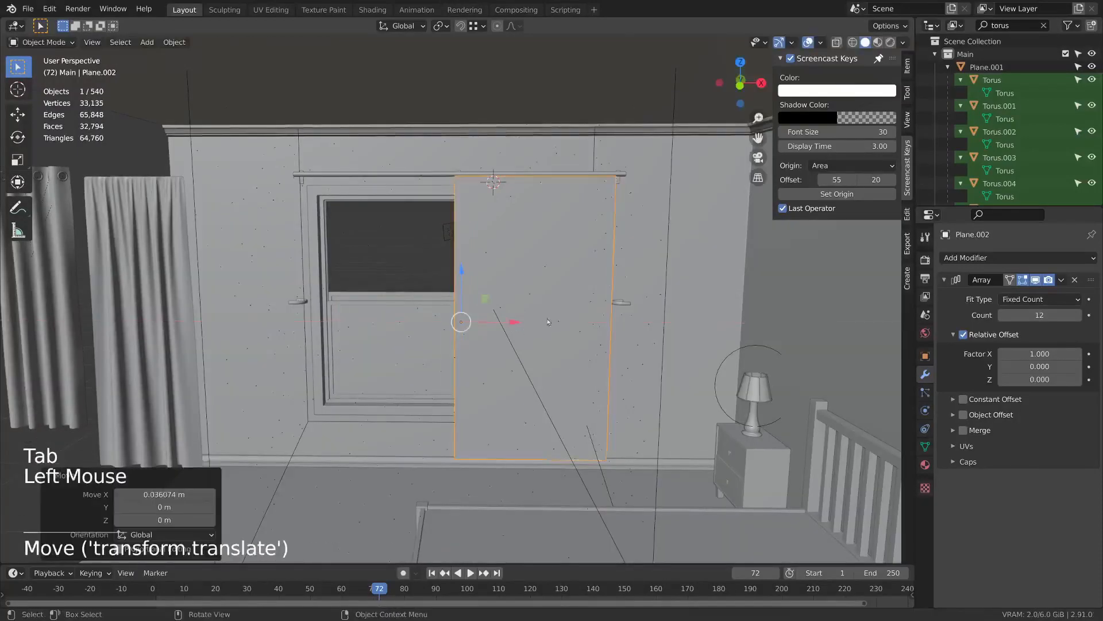
scroll(505, 355, "up", 1)
left_click(505, 332)
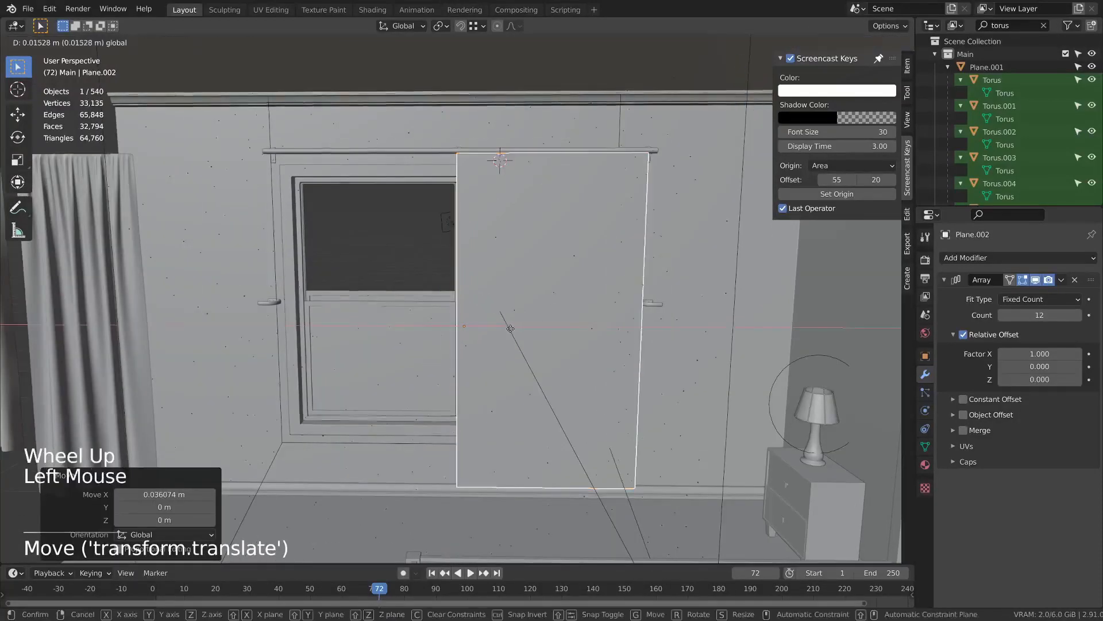
key("Tab")
key("a")
scroll(484, 279, "up", 1)
scroll(483, 278, "up", 1)
middle_click_drag(484, 279, 437, 335)
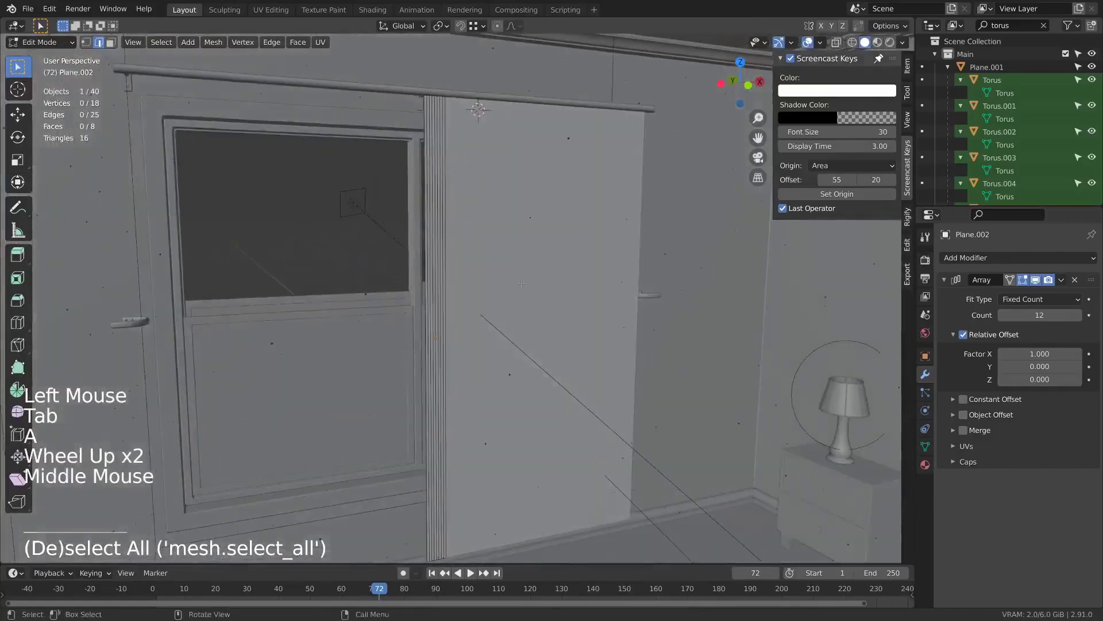
- Try a set of more than 40 horizontal loop cuts along the strip and undo it
key("ctrl+r")
scroll(438, 334, "up", 16)
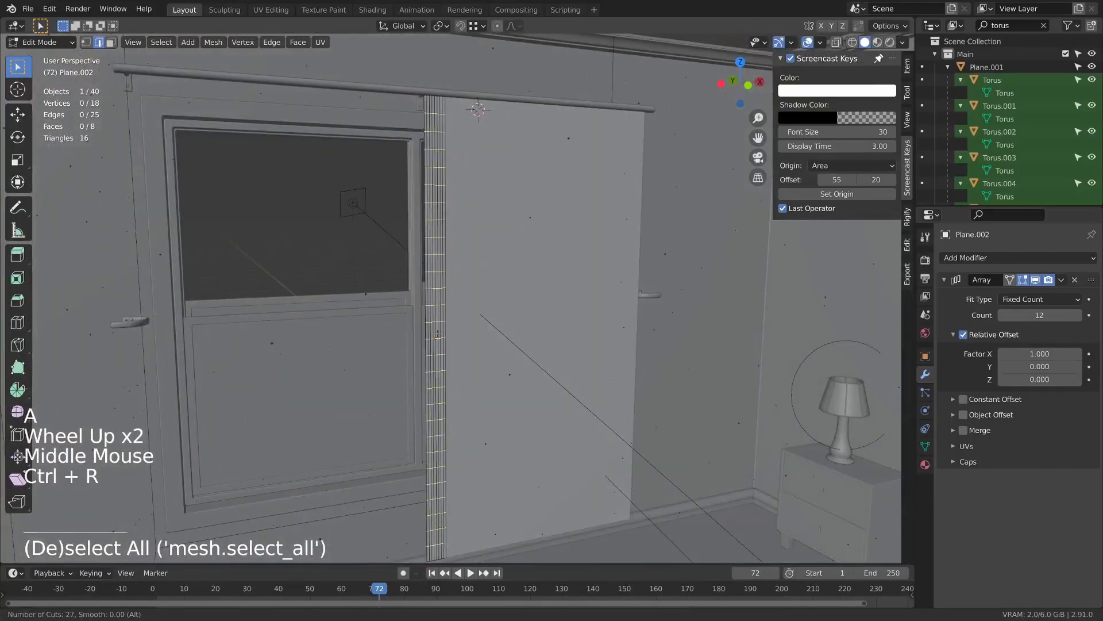
scroll(438, 334, "up", 16)
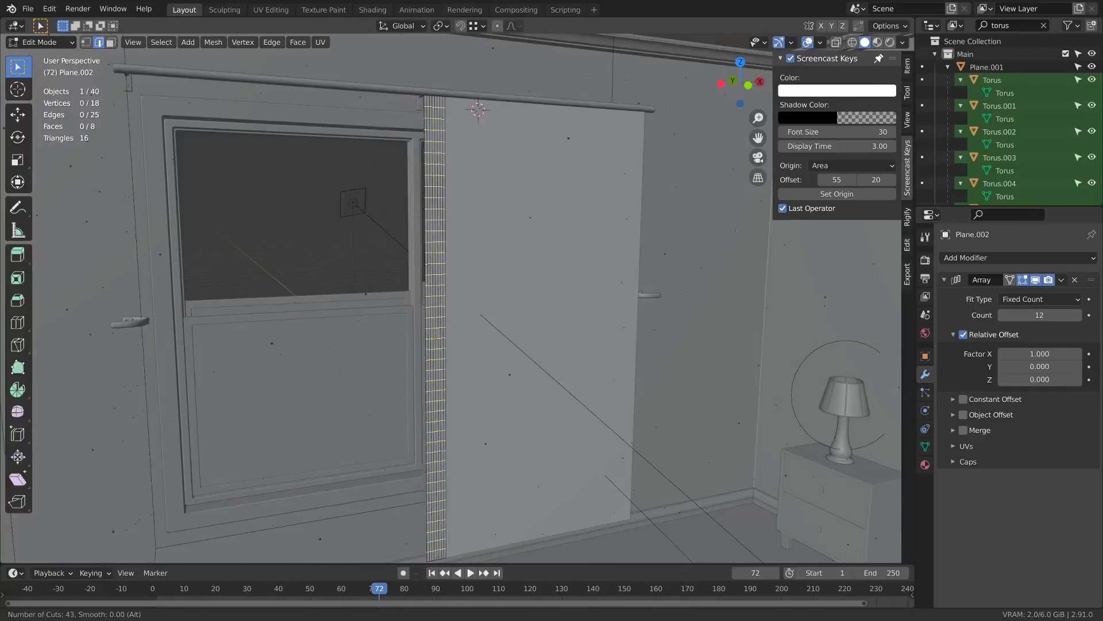
left_click(438, 334)
right_click(438, 333)
key("a")
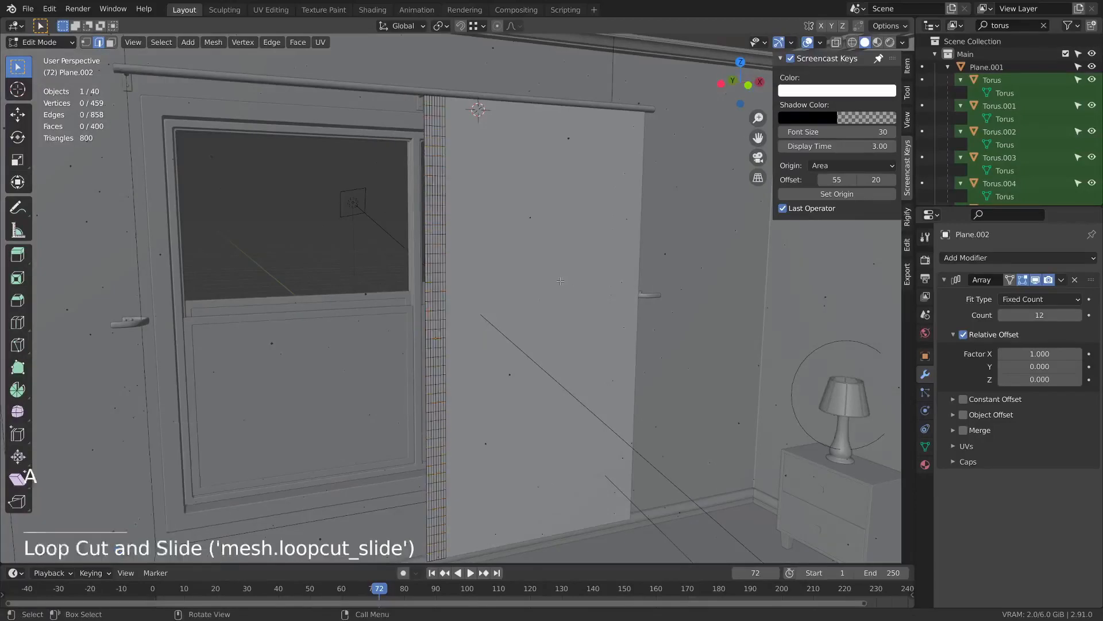
key("ctrl+z")
key("ctrl+z")
key("ctrl+z")
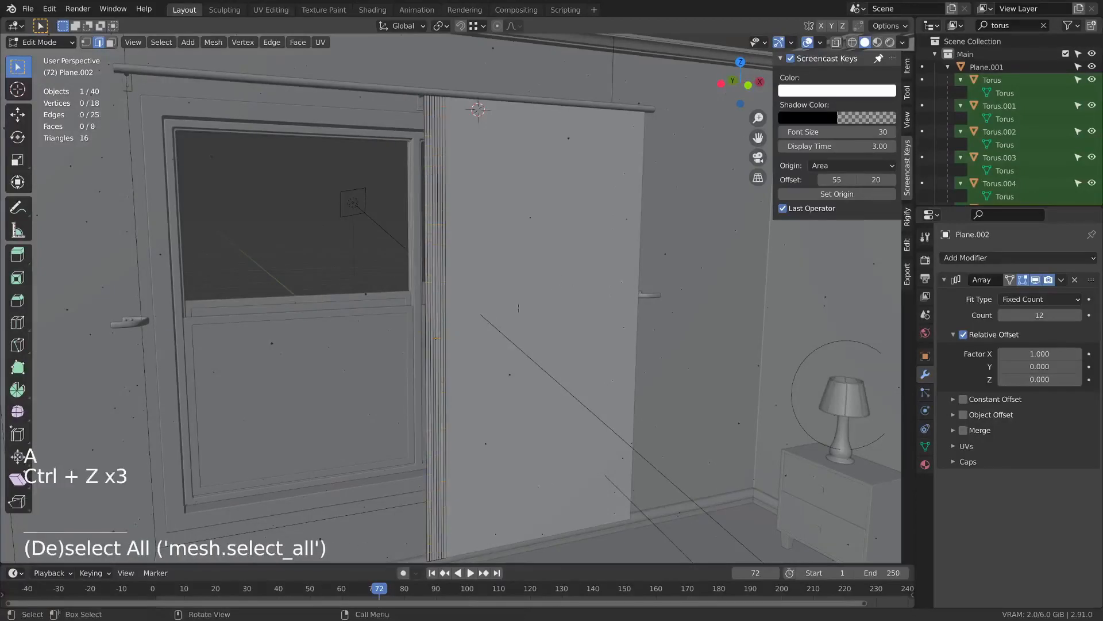
- Add a dense set of evenly spaced, unslid horizontal loop cuts along the strip's full length and return to Object Mode
key("ctrl+r")
scroll(437, 307, "up", 20)
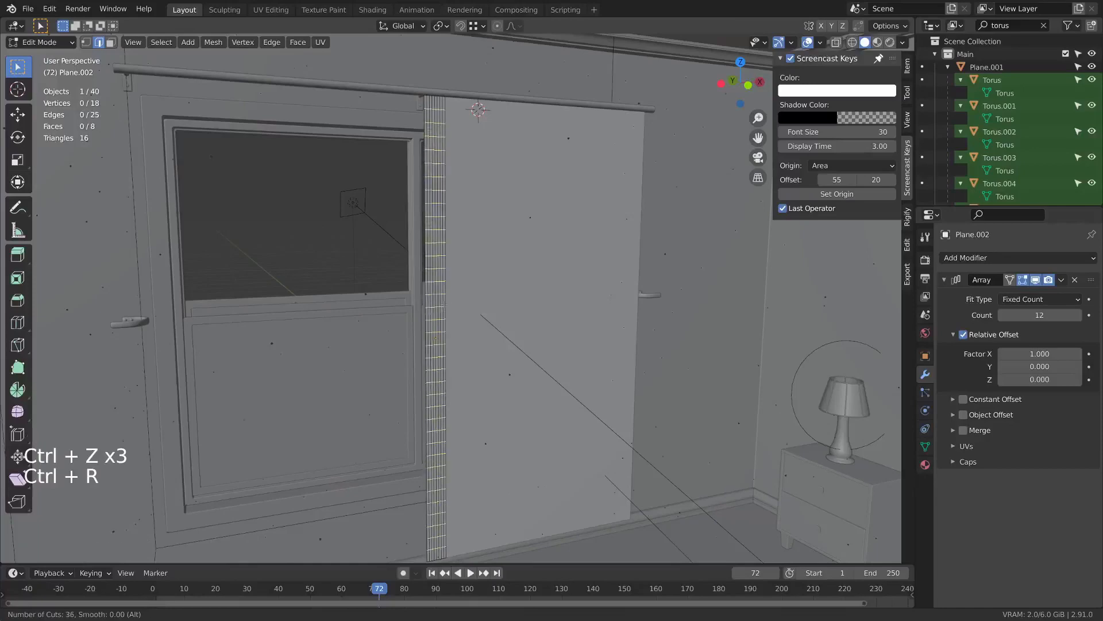
left_click(438, 310)
right_click(438, 310)
key("a")
middle_click_drag(438, 311, 442, 241)
scroll(443, 241, "down", 1)
key("Tab")
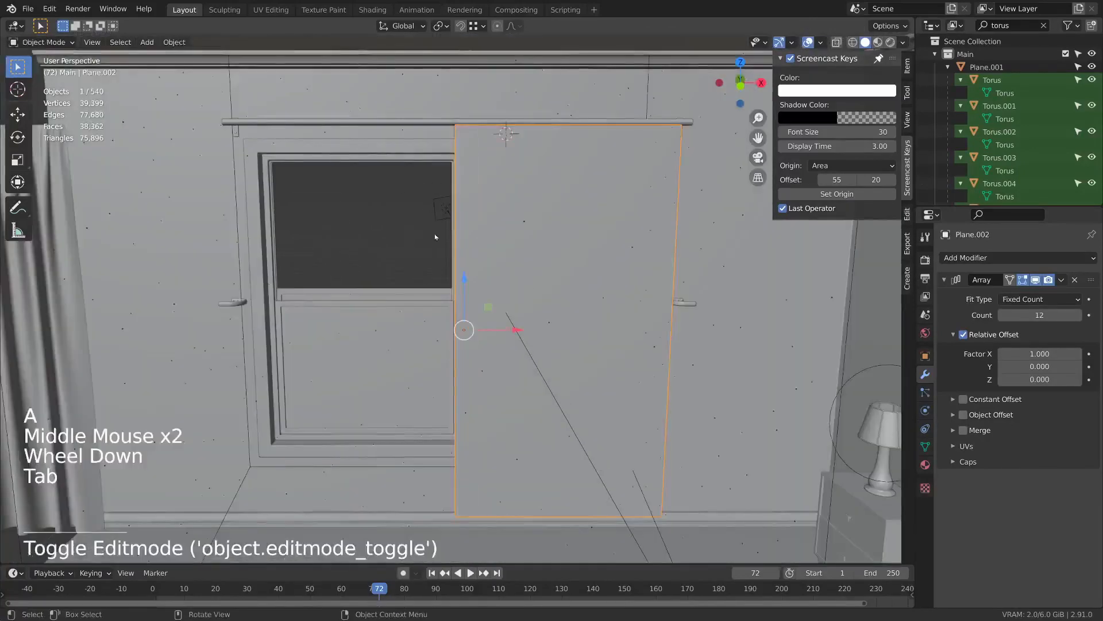
- Duplicate the curtain about -0.894 m along Y and enable Merge on the copy's Array modifier with a distance of 0.001 m
middle_click_drag(700, 296, 632, 334)
key("shift+d")
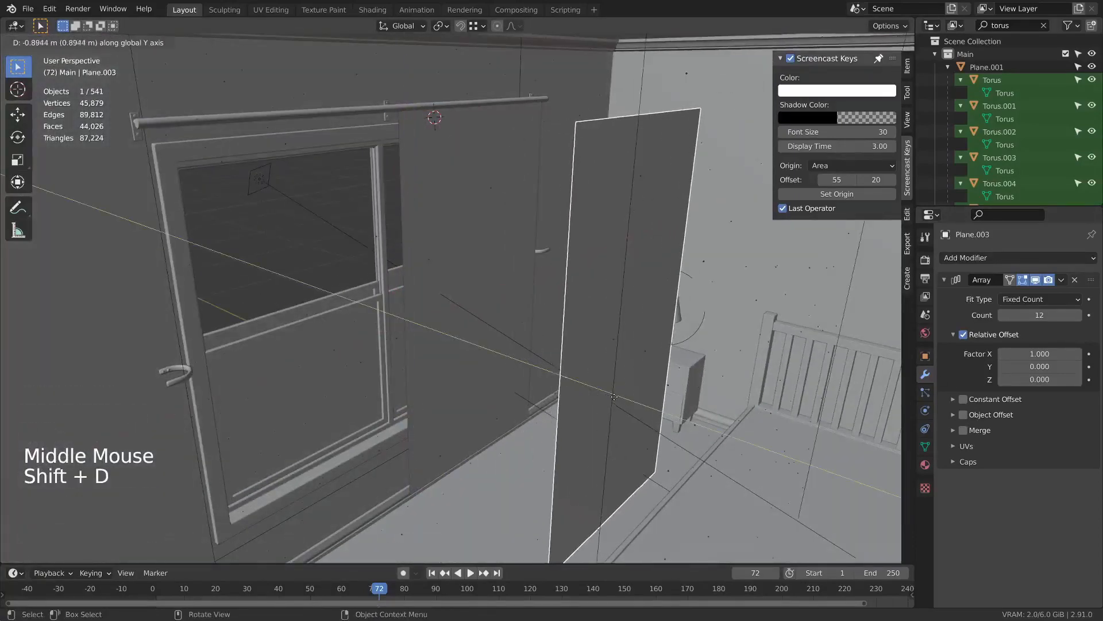
left_click(614, 396)
left_click(963, 429)
left_click(953, 430)
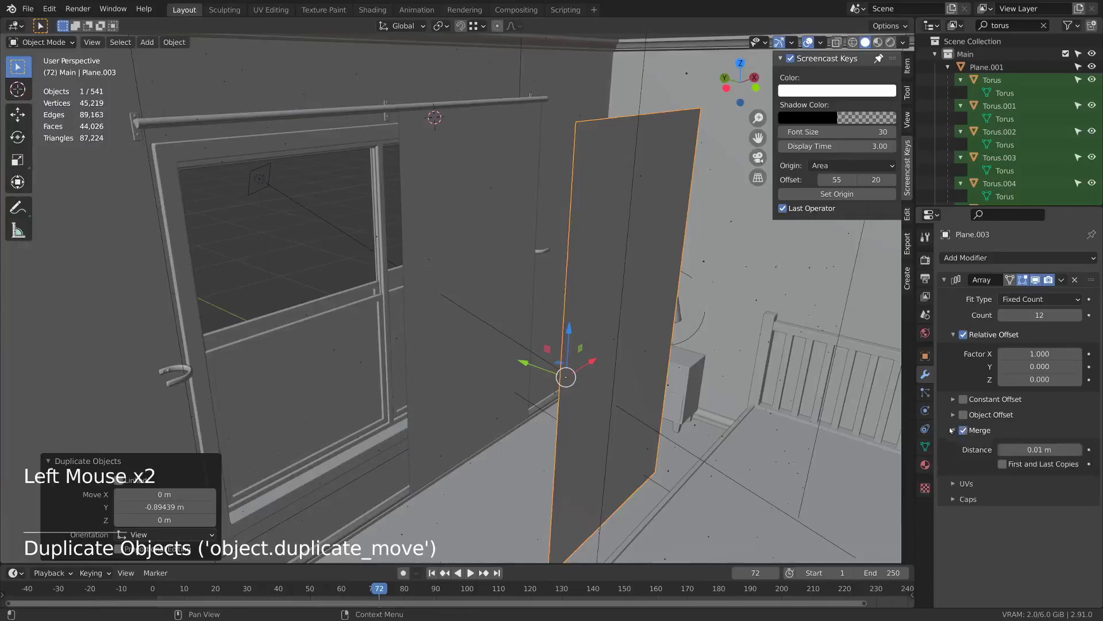
left_click(1053, 443)
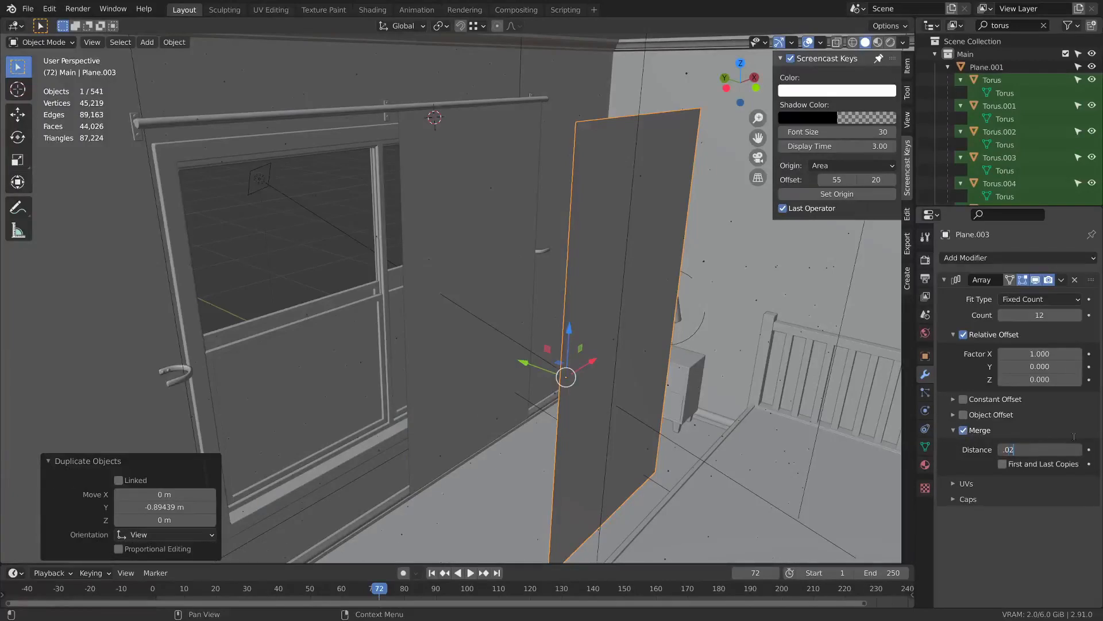
- Enable Merge on the original window curtain's Array modifier with a distance of 0.001 m
left_click(419, 240)
left_click(977, 431)
left_click(964, 430)
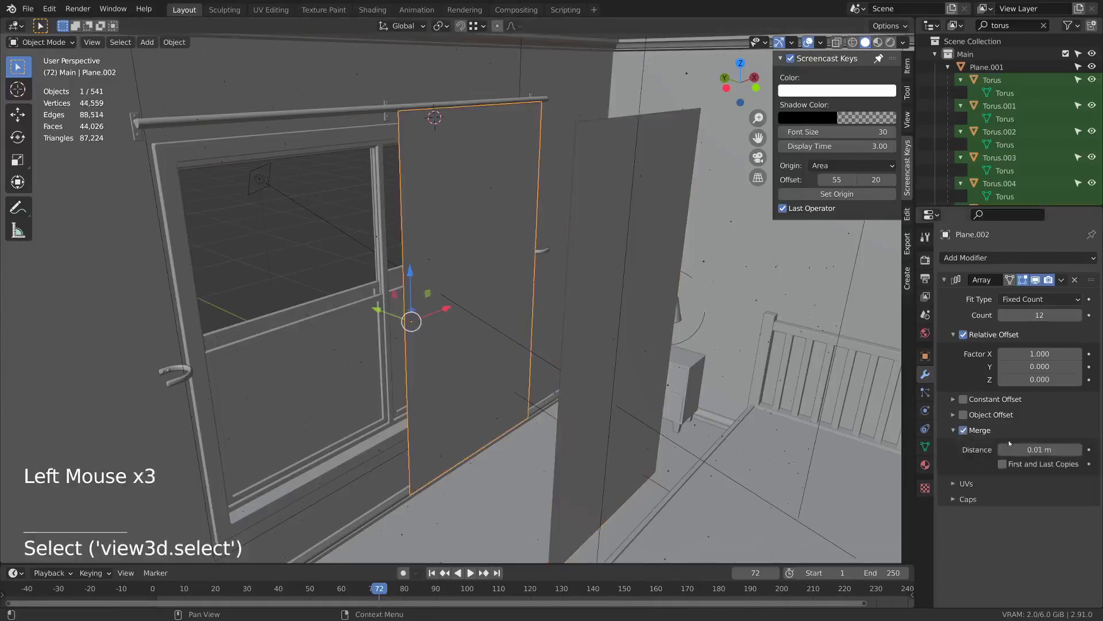
type("00")
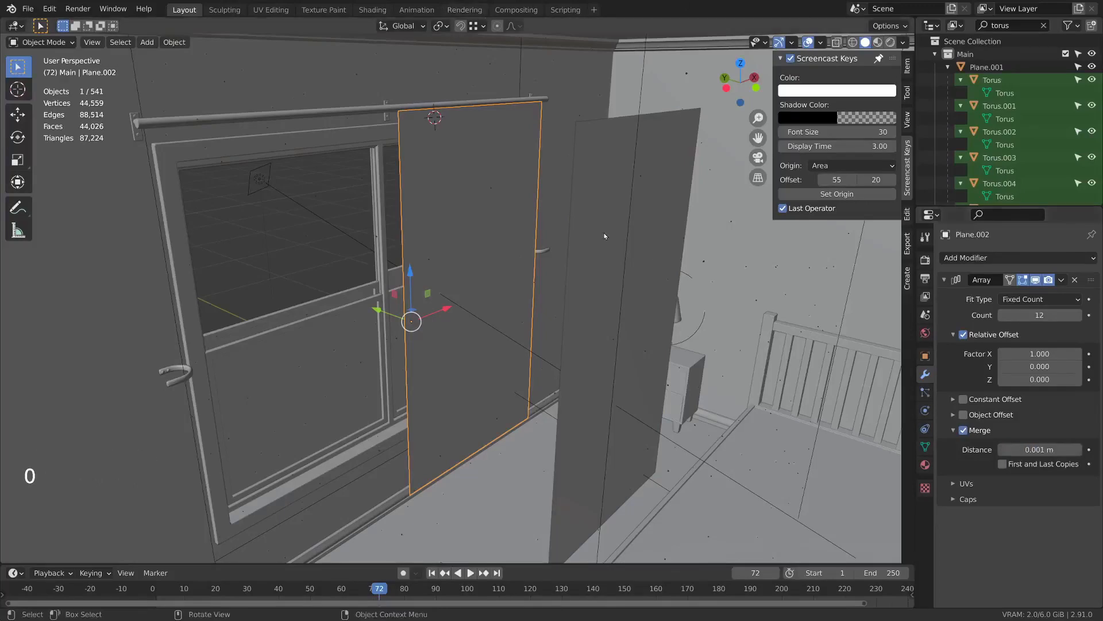
- On the duplicate's strip, select the top three edges of two inner vertical columns and move them about -0.019 m along Y
left_click(643, 285)
middle_click_drag(642, 285, 534, 175)
key("Tab")
scroll(596, 269, "up", 1)
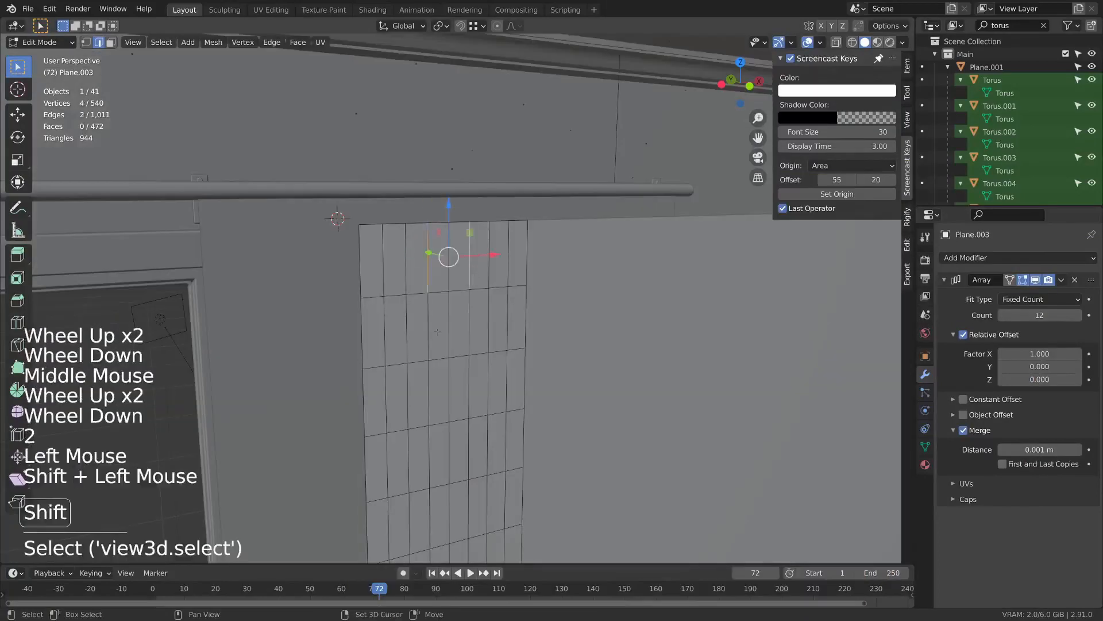
left_click(461, 348, "shift")
left_click(436, 386, "shift")
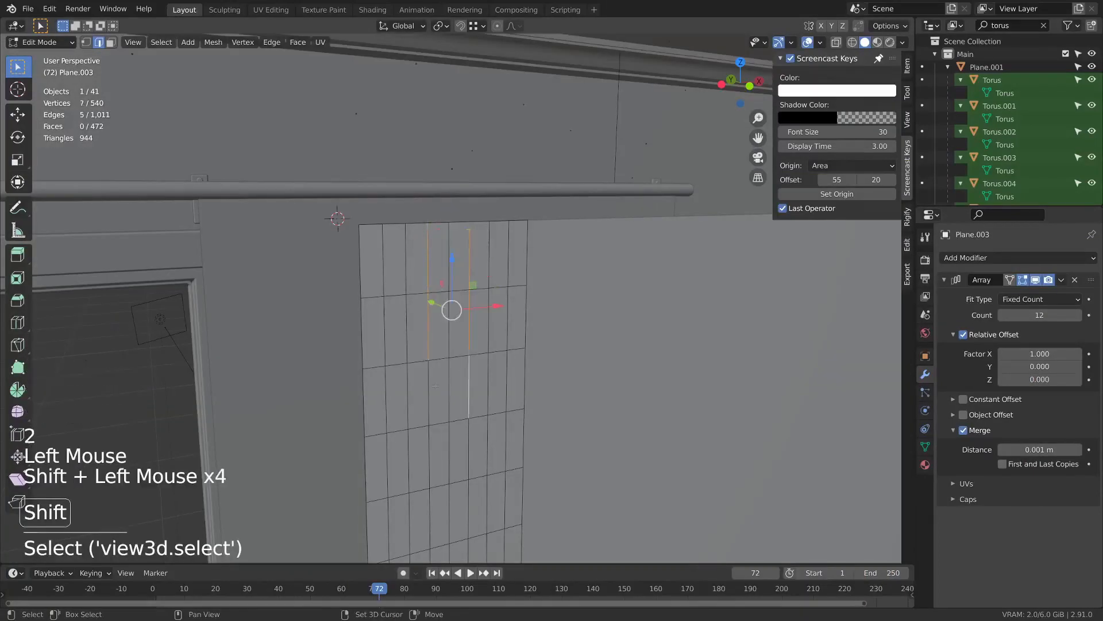
middle_click_drag(425, 394, 445, 281, "shift")
left_click_drag(445, 280, 461, 277)
middle_click_drag(461, 277, 606, 282)
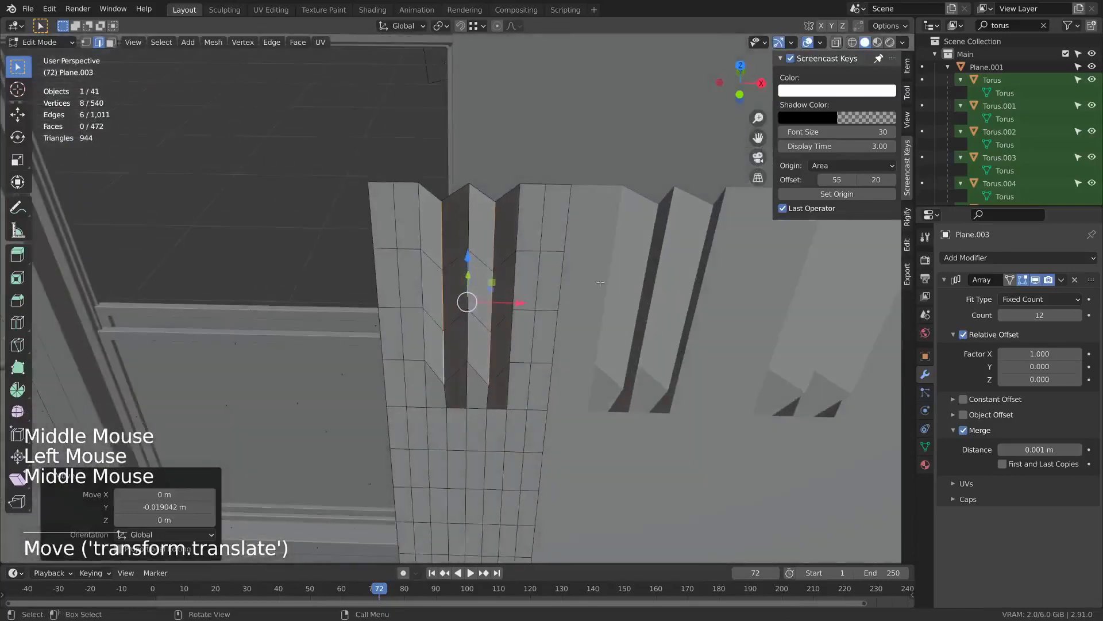
- Pinch the two raised pleat ridges toward each other by scaling them to about 0.17 along X
key("s")
key("x")
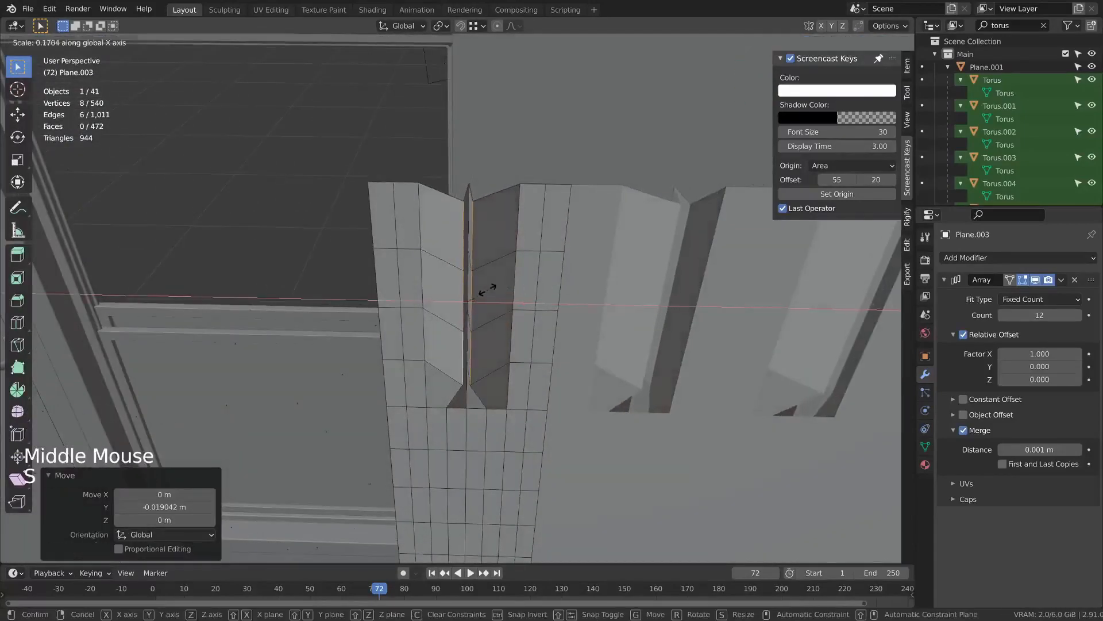
left_click(485, 290)
- Select the two top vertices of the pleat ridges and scale them closer together, to about 0.451
key("1")
left_click(469, 201)
left_click(469, 201, "shift")
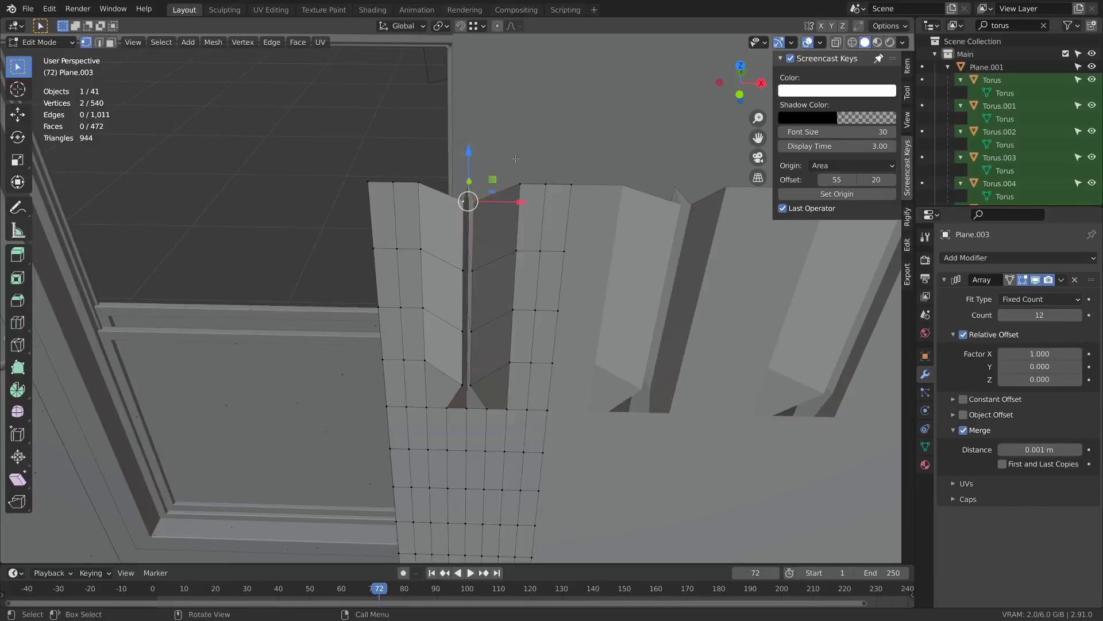
middle_click_drag(515, 159, 523, 171)
key("s")
left_click(523, 171)
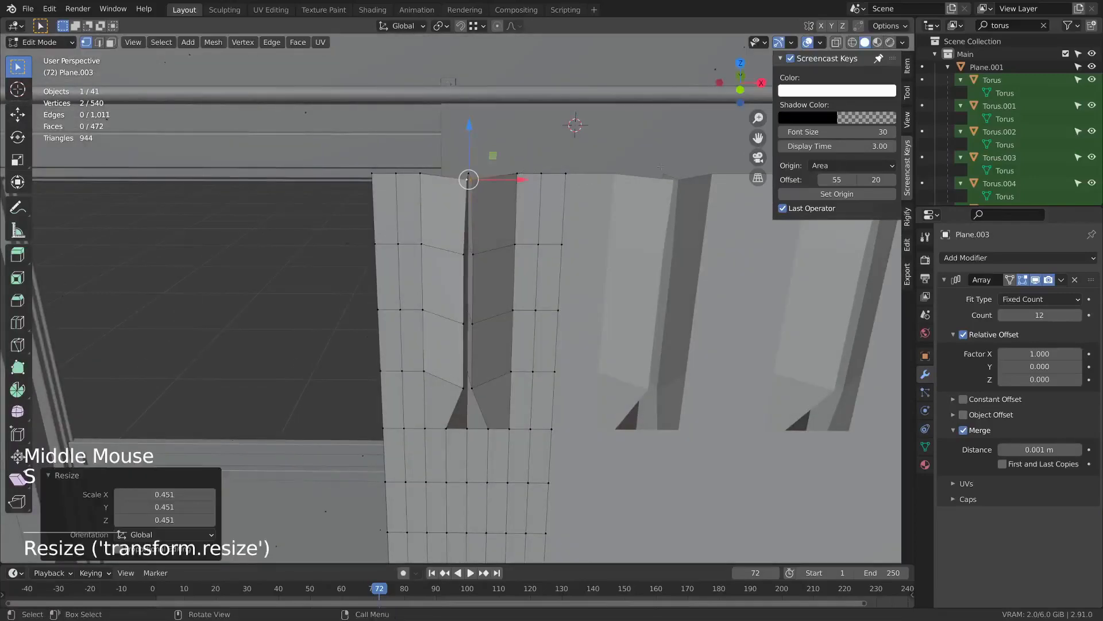
key("s")
- Scale the two lowest vertices of the pleat ridges together to close the pleat's lower end, and leave Edit Mode
left_click(463, 388)
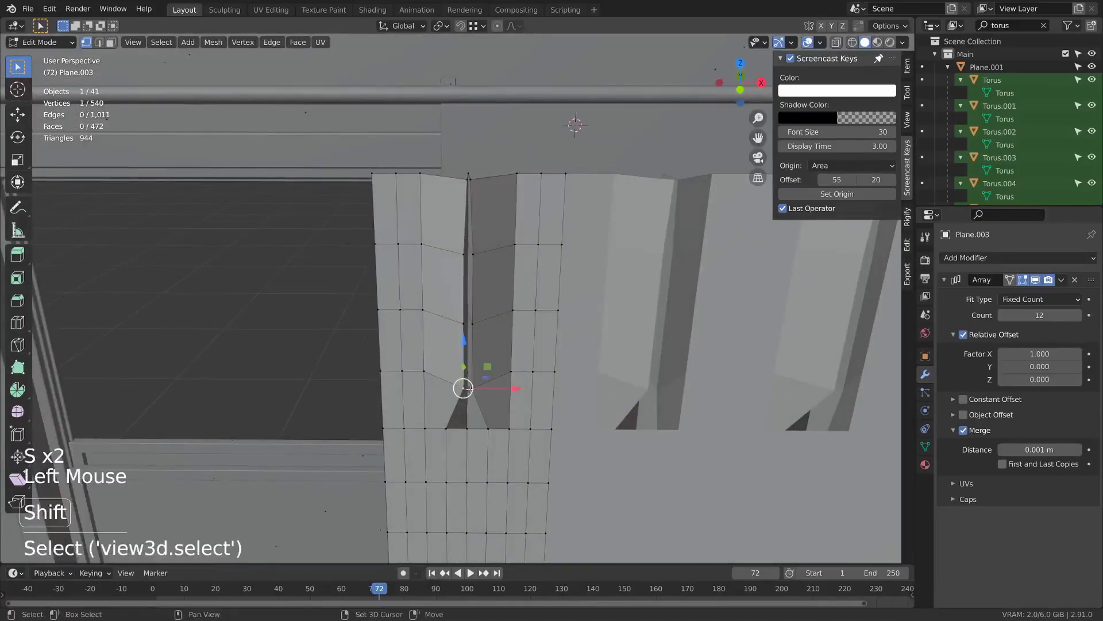
left_click(466, 386, "shift")
key("s")
key("Tab")
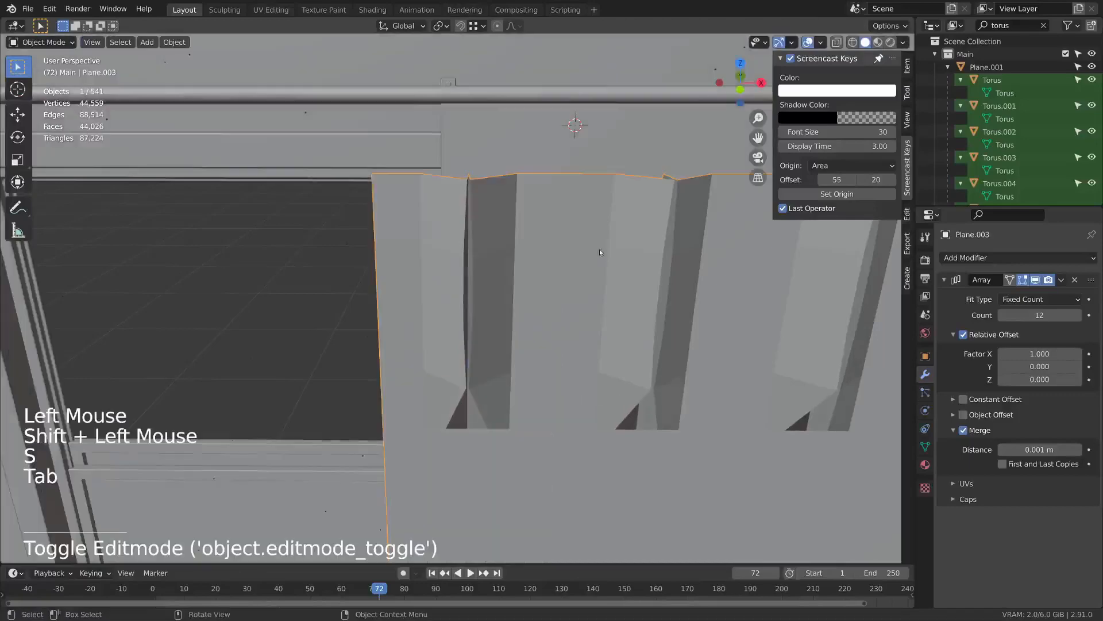
- Try a level 2 Subdivision Surface modifier on the pleated curtain and remove it
key("ctrl+2")
middle_click_drag(599, 239, 580, 281)
left_click(1074, 516)
- Select the vertical edges on both sides of the first pleat and scale them together to about 0.21 along X
middle_click_drag(518, 264, 427, 198)
key("Tab")
key("2")
left_click(424, 201)
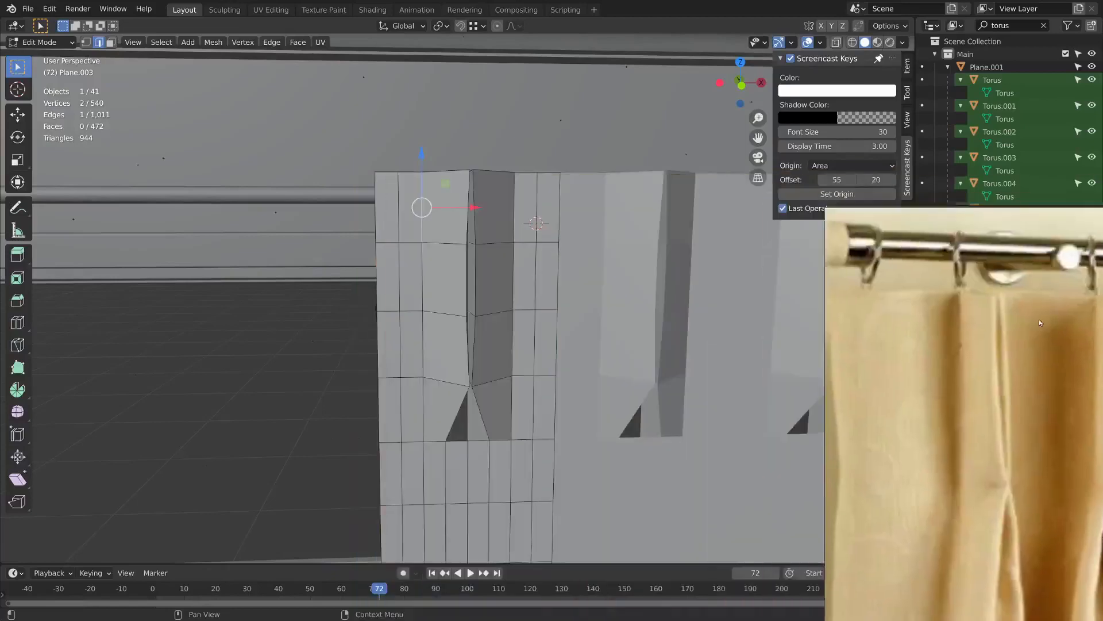
middle_click_drag(489, 299, 506, 247)
left_click(425, 345, "ctrl")
left_click(512, 237, "shift")
left_click(507, 351, "ctrl")
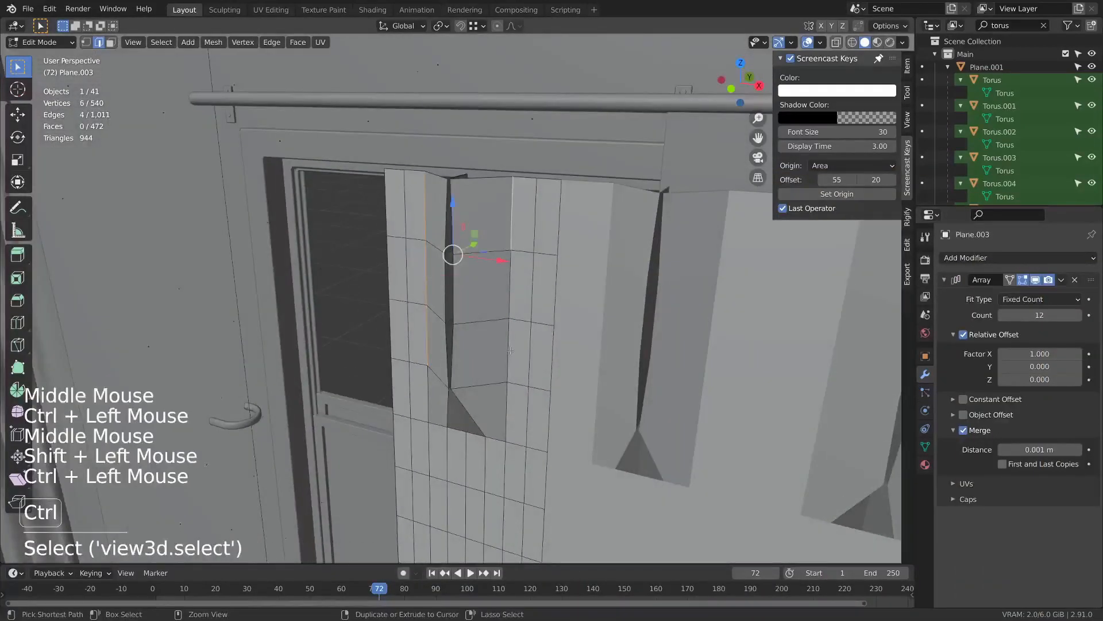
middle_click_drag(508, 351, 610, 269)
key("s")
key("x")
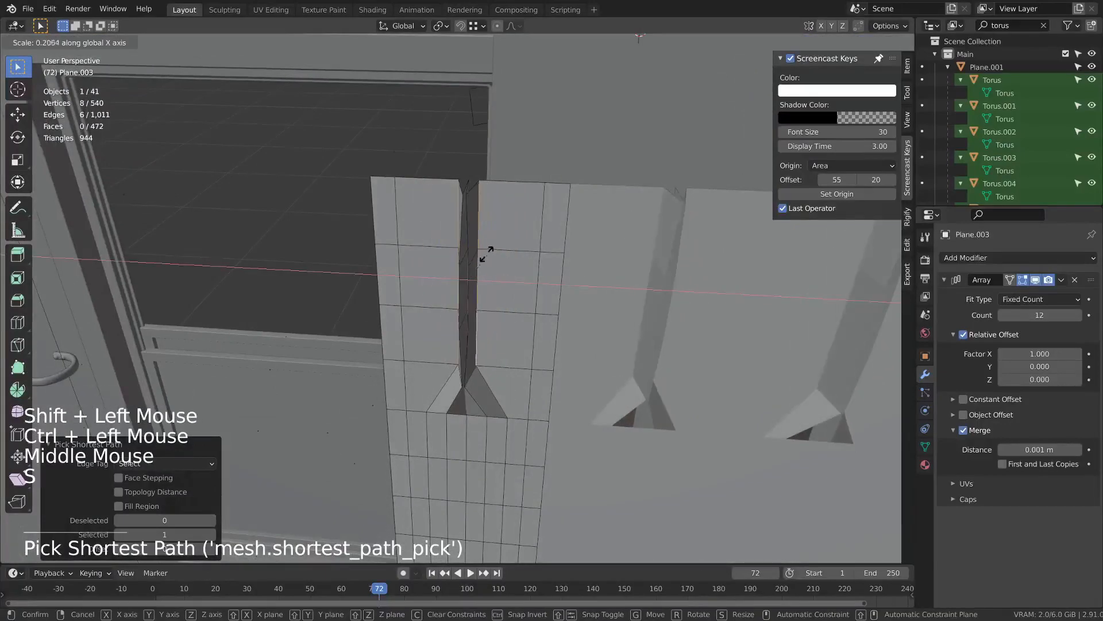
left_click(477, 256)
- Scale the same pleat edges closer together by 0.790 along X and leave Edit Mode
middle_click_drag(617, 270, 540, 282)
key("s")
key("x")
left_click(563, 277)
scroll(460, 328, "down", 5)
middle_click_drag(379, 387, 468, 349)
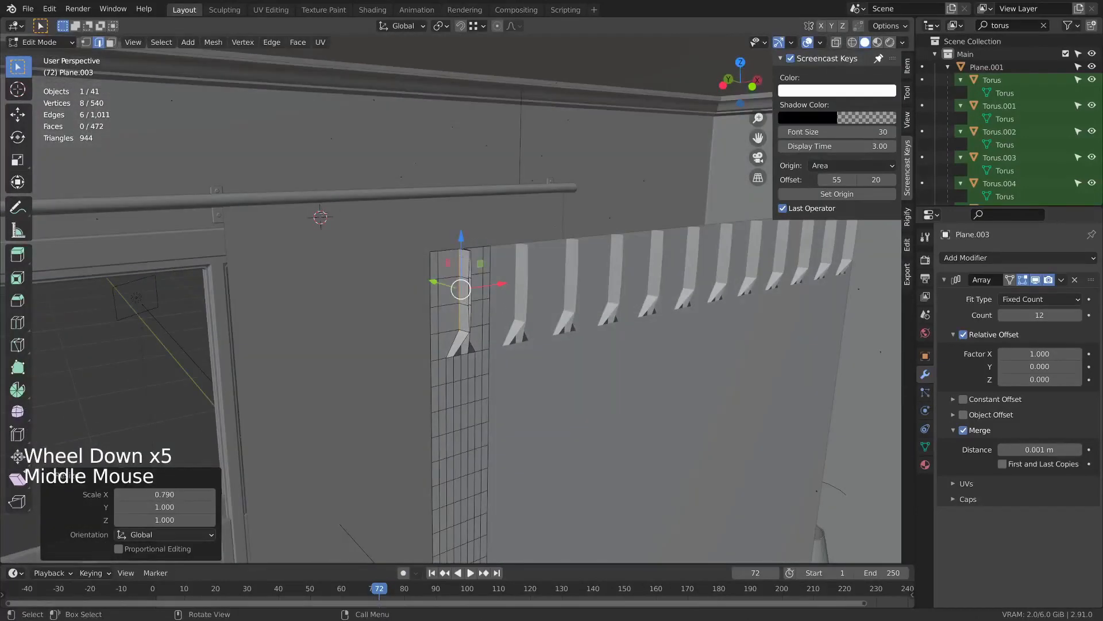
key("Tab")
- Open the flat curtain below the rod in Edit Mode and place the 3D cursor near the top of its editable strip
left_click(324, 213)
key("Tab")
middle_click_drag(324, 213, 439, 214, "shift")
right_click(301, 217, "shift")
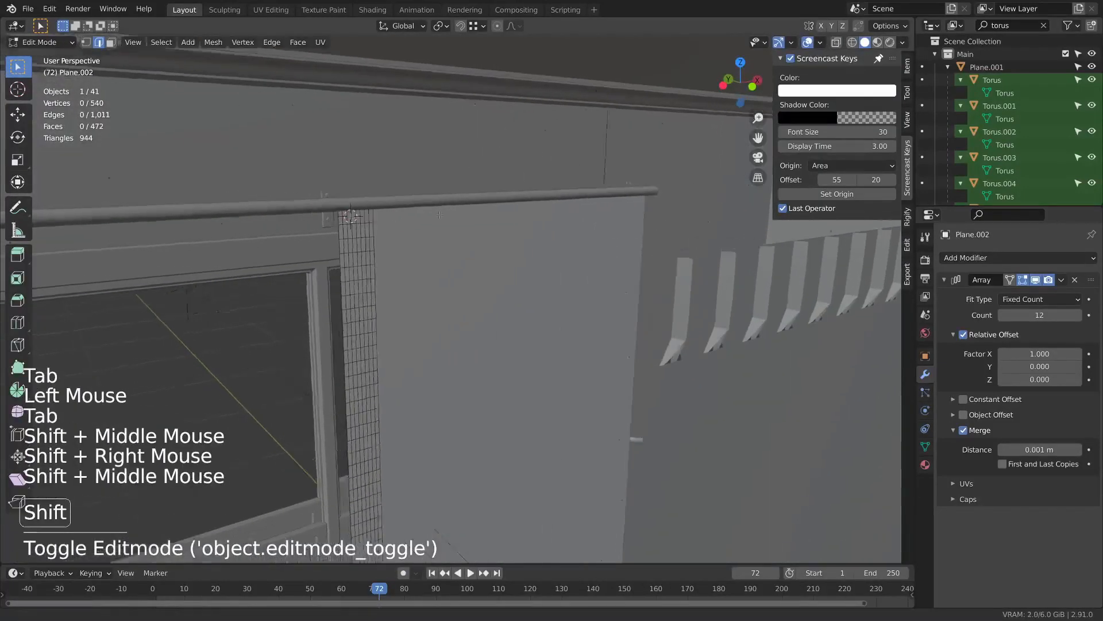
scroll(439, 215, "up", 12)
left_click(401, 158, "alt")
middle_click(401, 158, "alt")
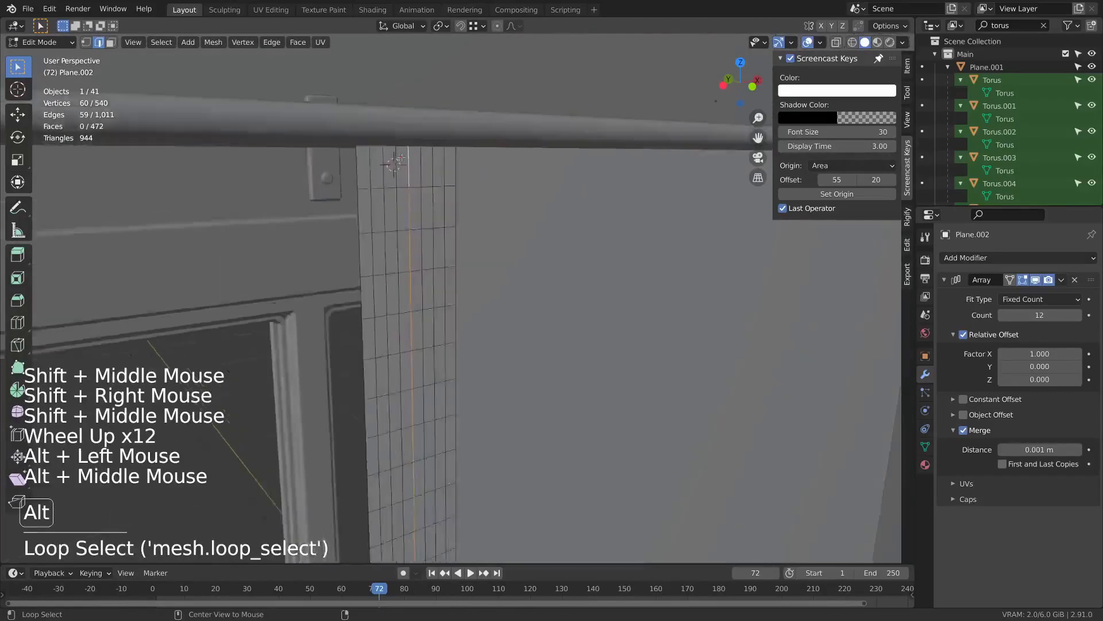
middle_click_drag(401, 156, 384, 161)
scroll(391, 201, "down", 3)
middle_click_drag(402, 241, 385, 239)
scroll(403, 270, "up", 1)
- Select the strip's middle vertical edge line and the one beside it over the top three rows
key("2")
left_click_drag(403, 287, 409, 293)
left_click(416, 304, "shift")
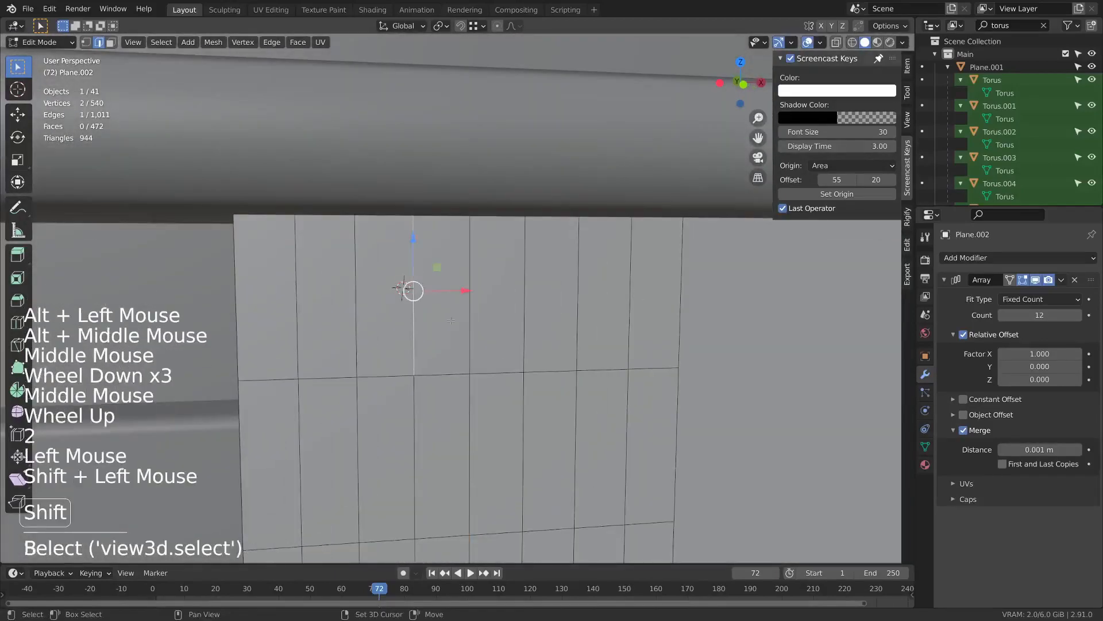
middle_click_drag(451, 321, 458, 298)
scroll(458, 298, "down", 4)
left_click(456, 310)
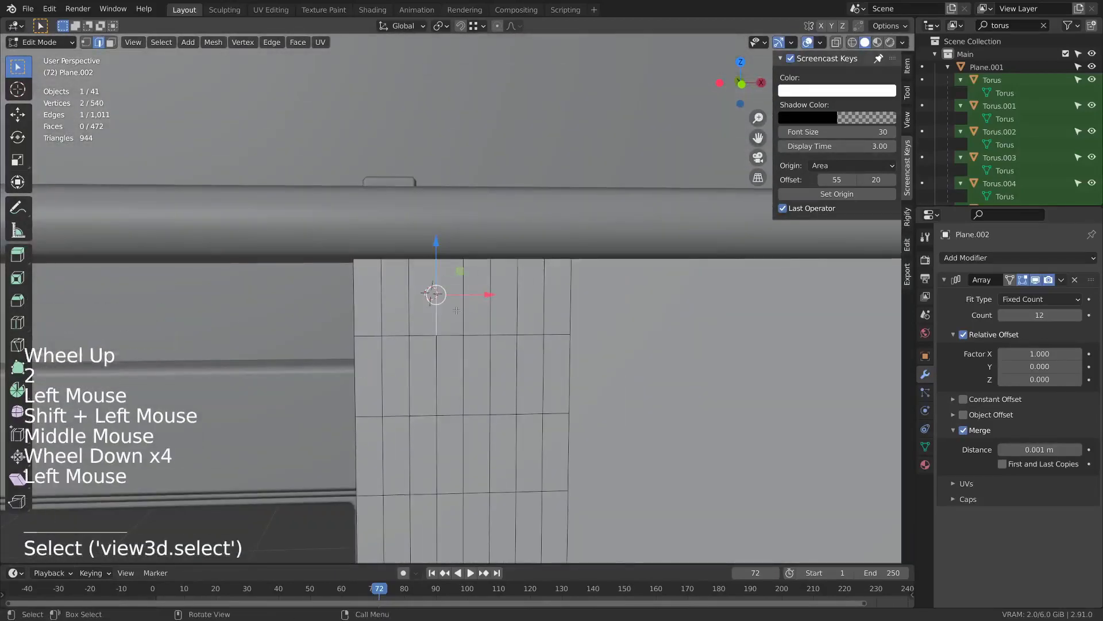
left_click(463, 453, "ctrl")
left_click(490, 308, "shift")
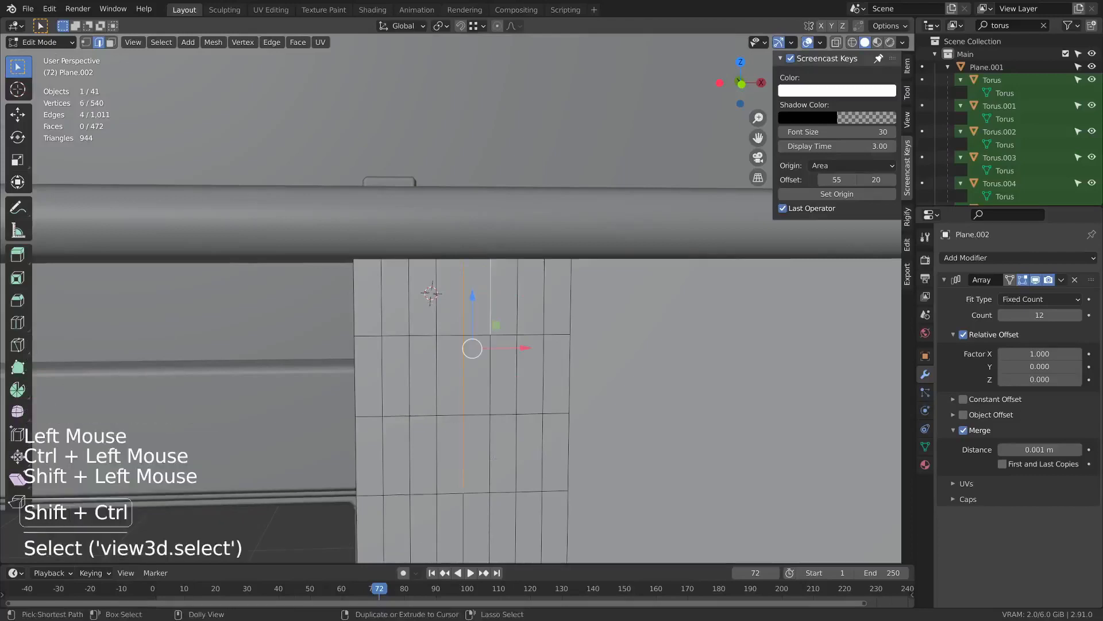
left_click(490, 455, "ctrl+shift")
- Extend the selection to all five central vertical edge lines over the top three rows of the flat strip
left_click(428, 302, "ctrl+shift")
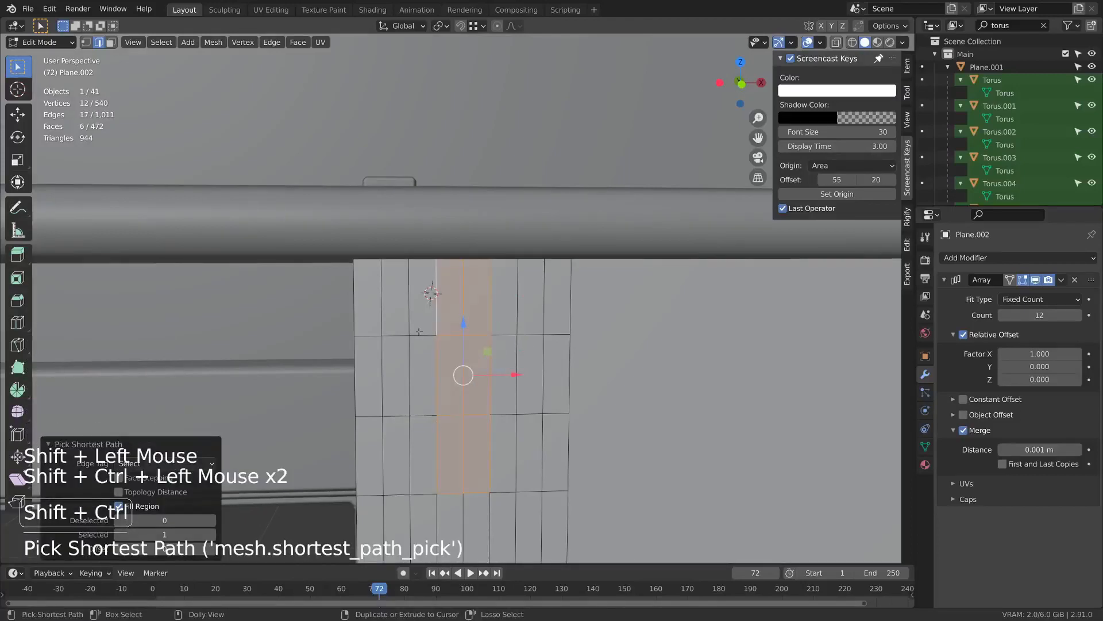
left_click(408, 441, "ctrl+shift")
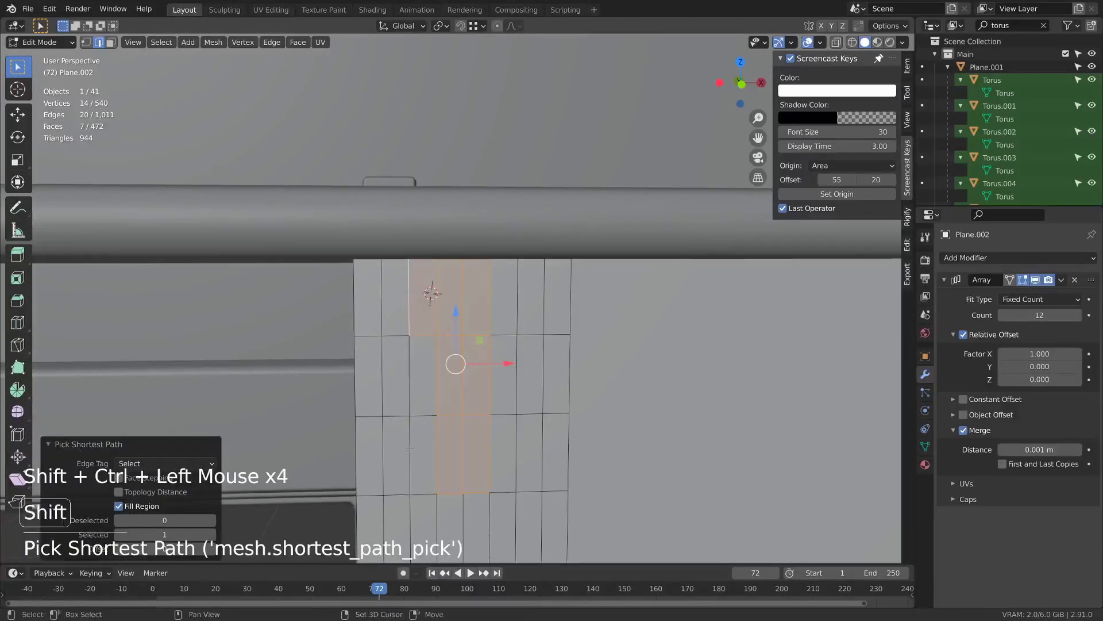
left_click(409, 453, "ctrl")
left_click(517, 298, "shift")
left_click(508, 469, "ctrl")
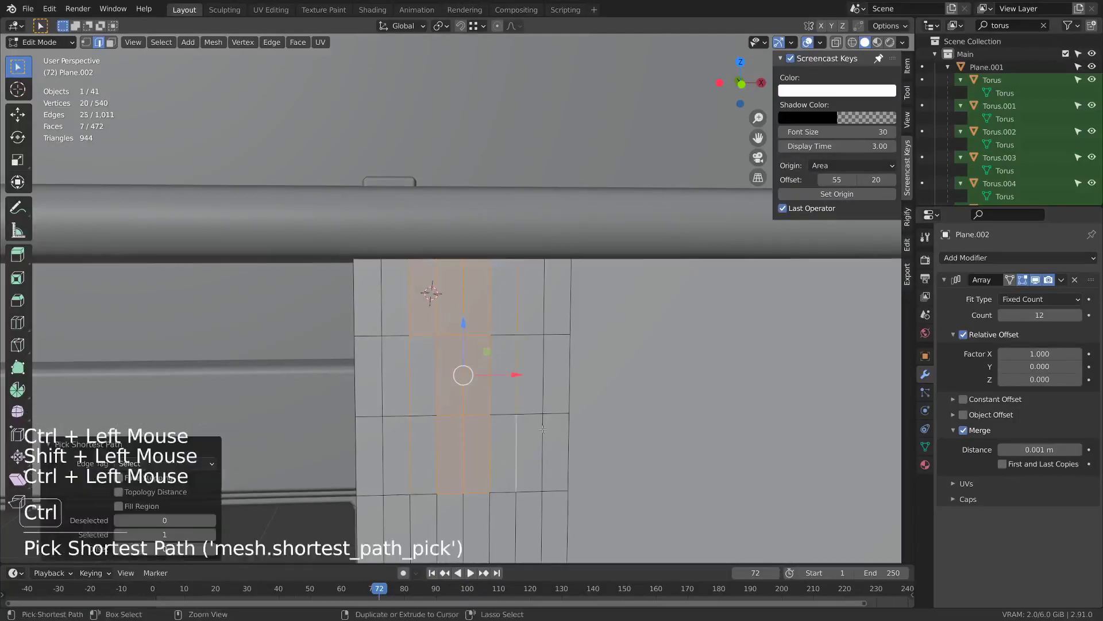
- Switch to vertex selection and assign the selected top vertices of the flat strip to a new vertex group
middle_click_drag(508, 468, 589, 149, "shift")
key("1")
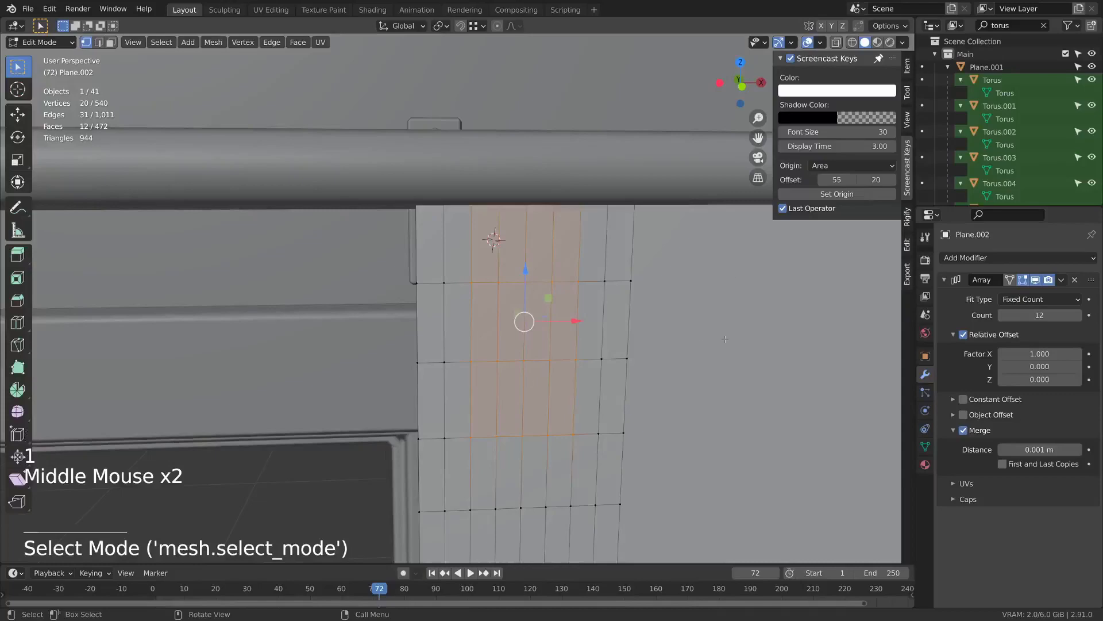
key("ctrl+g")
left_click(741, 340)
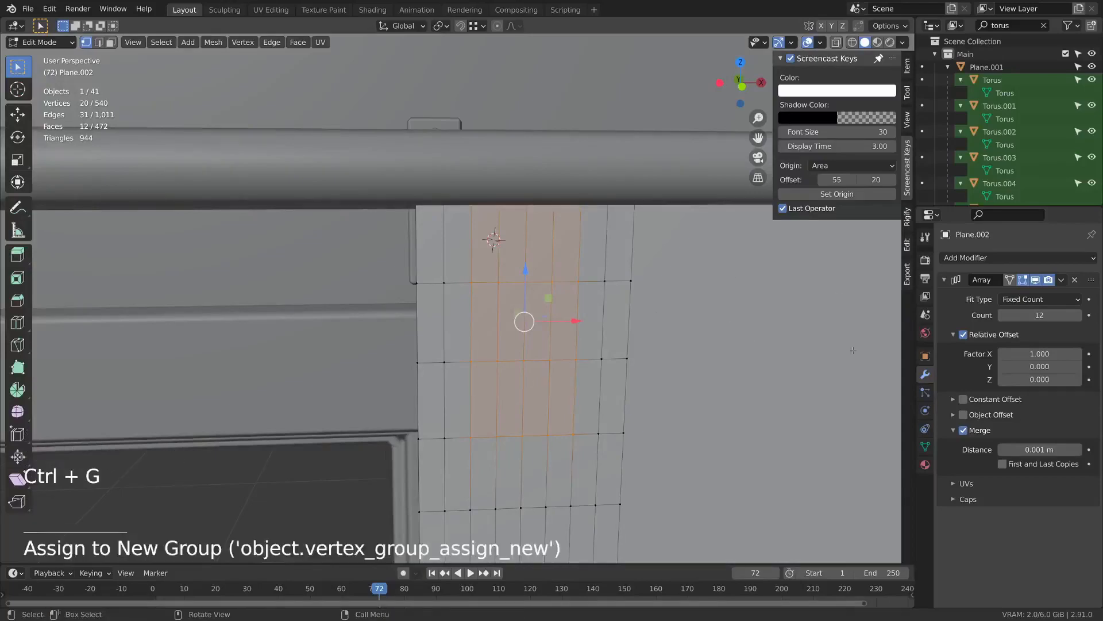
- Leave Edit Mode on the flat curtain and select the pleated curtain
middle_click_drag(741, 341, 601, 249)
key("Tab")
scroll(722, 311, "up", 1)
scroll(598, 299, "down", 6)
scroll(597, 298, "down", 9)
left_click(520, 257)
scroll(520, 257, "up", 1)
middle_click_drag(519, 257, 531, 252)
scroll(430, 223, "up", 4)
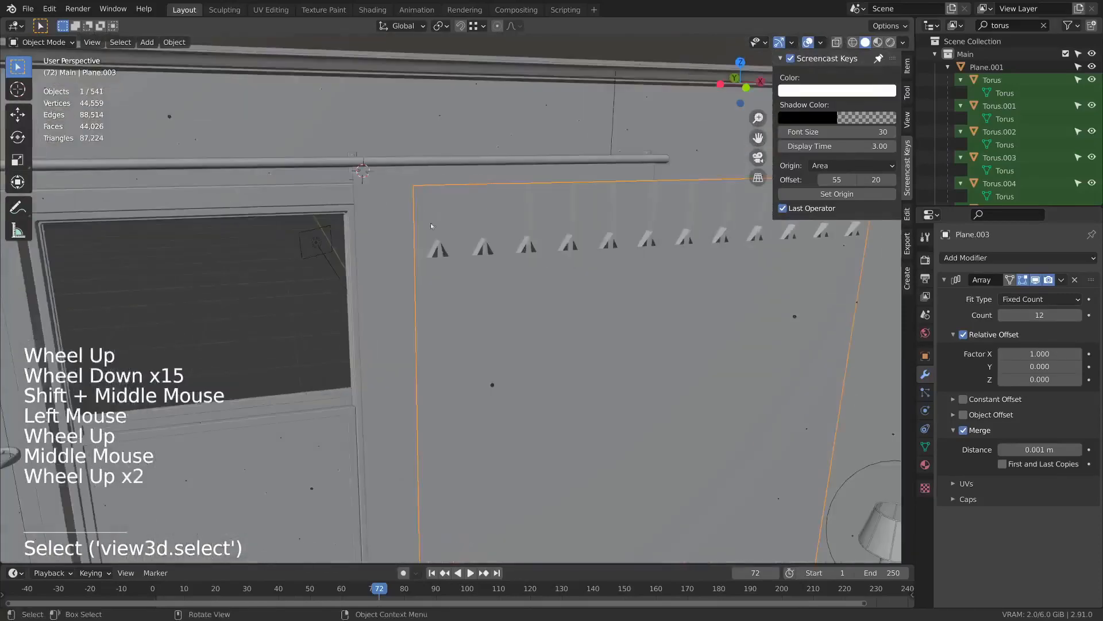
- Open the pleated curtain in Edit Mode, select all faces of its strip and switch to wireframe display
key("Tab")
middle_click_drag(430, 223, 601, 273, "shift")
scroll(474, 189, "up", 1)
key("a")
key("3")
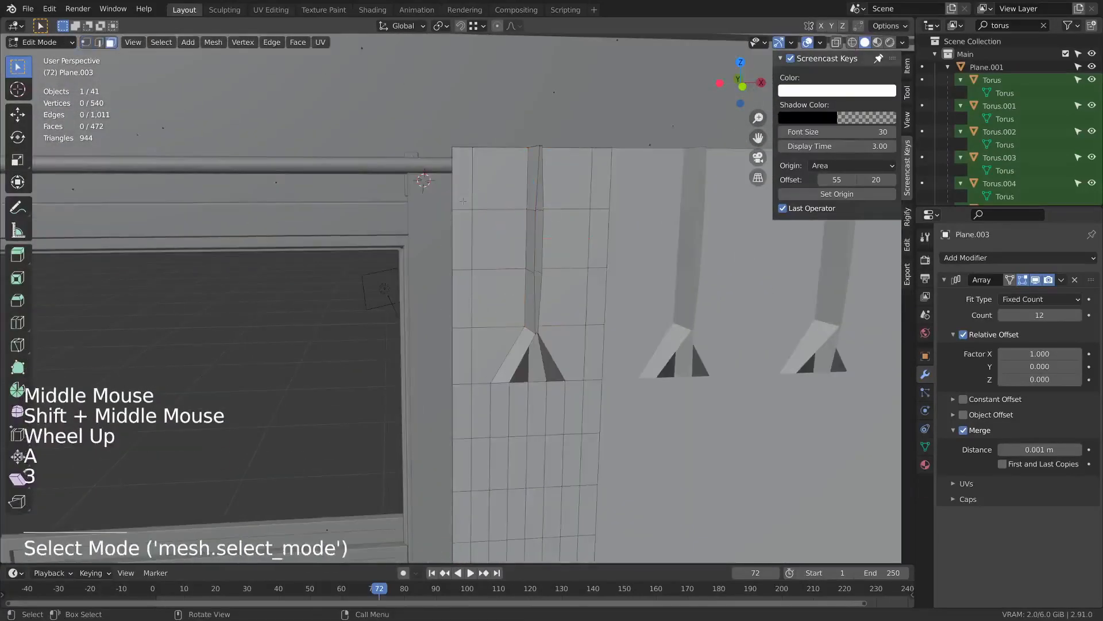
key("a")
mouse_move(474, 190)
middle_mouse_down()
mouse_move(448, 183)
mouse_move(462, 188)
mouse_move(428, 230)
mouse_move(426, 259)
mouse_move(424, 242)
middle_mouse_up()
scroll(450, 183, "down", 2)
key("z")
- Remove the faces around the pinched pleat, down to its flared base, from the selection with Circle Select
key("c")
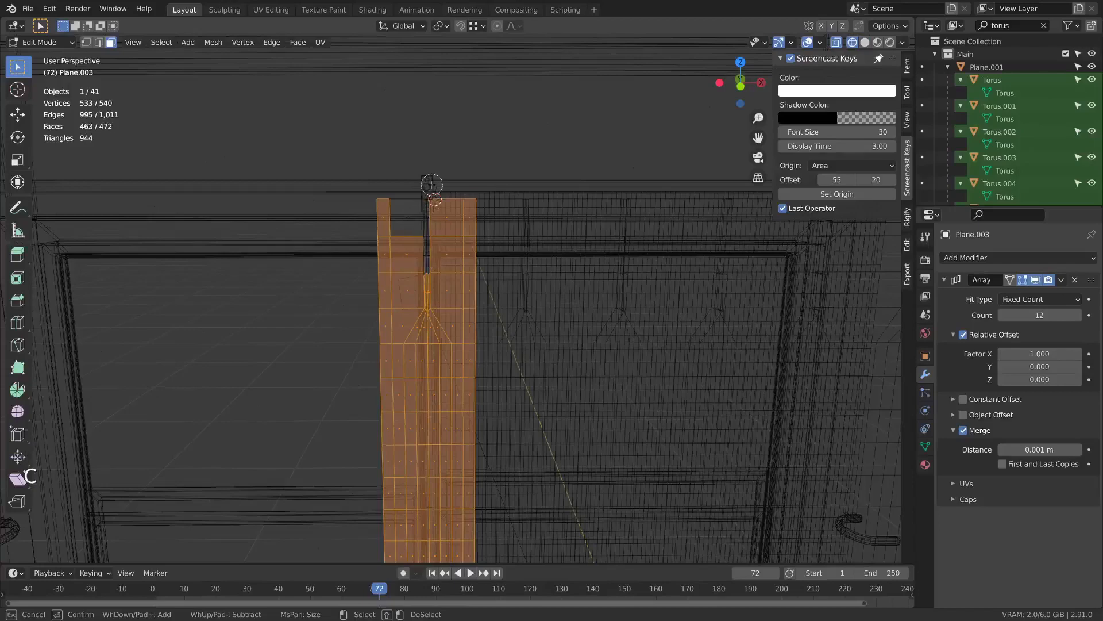
right_click(418, 199)
middle_click_drag(418, 199, 436, 201)
key("c")
mouse_move(606, 253)
middle_mouse_down()
mouse_move(579, 306)
mouse_move(575, 291)
middle_mouse_up()
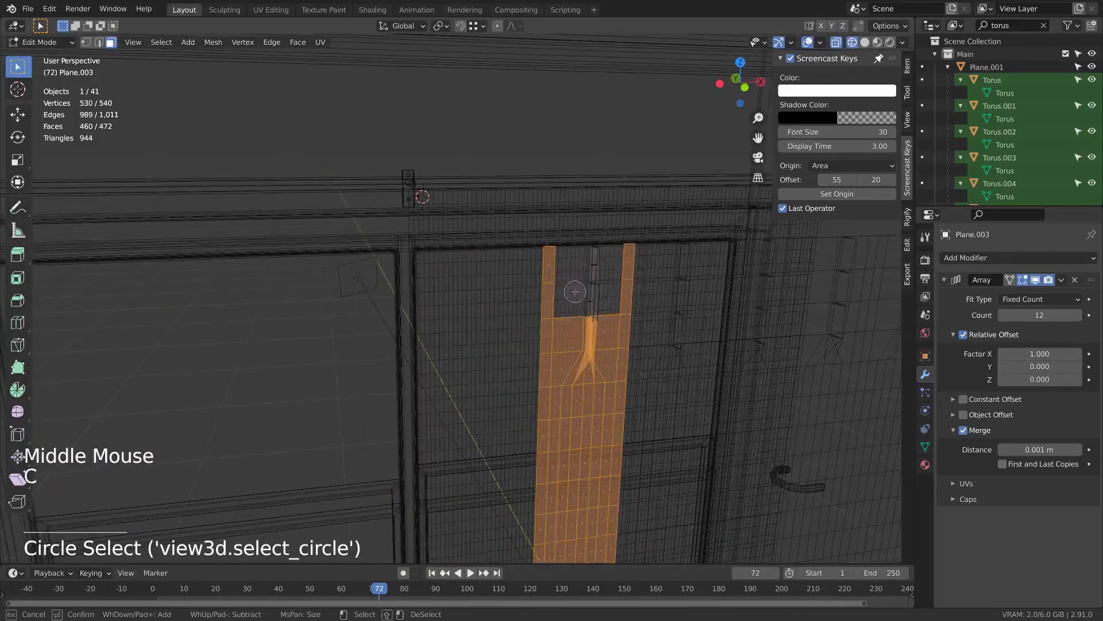
mouse_move(577, 342)
middle_mouse_down()
mouse_move(578, 328)
mouse_move(595, 333)
middle_mouse_up()
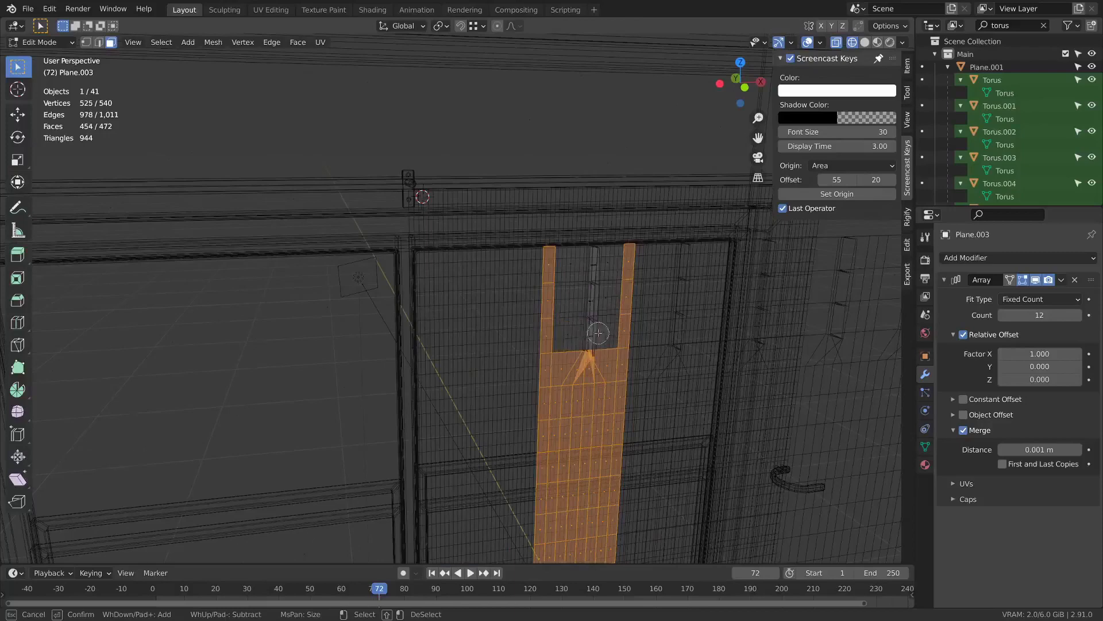
right_click(598, 333)
middle_click_drag(612, 199, 601, 193)
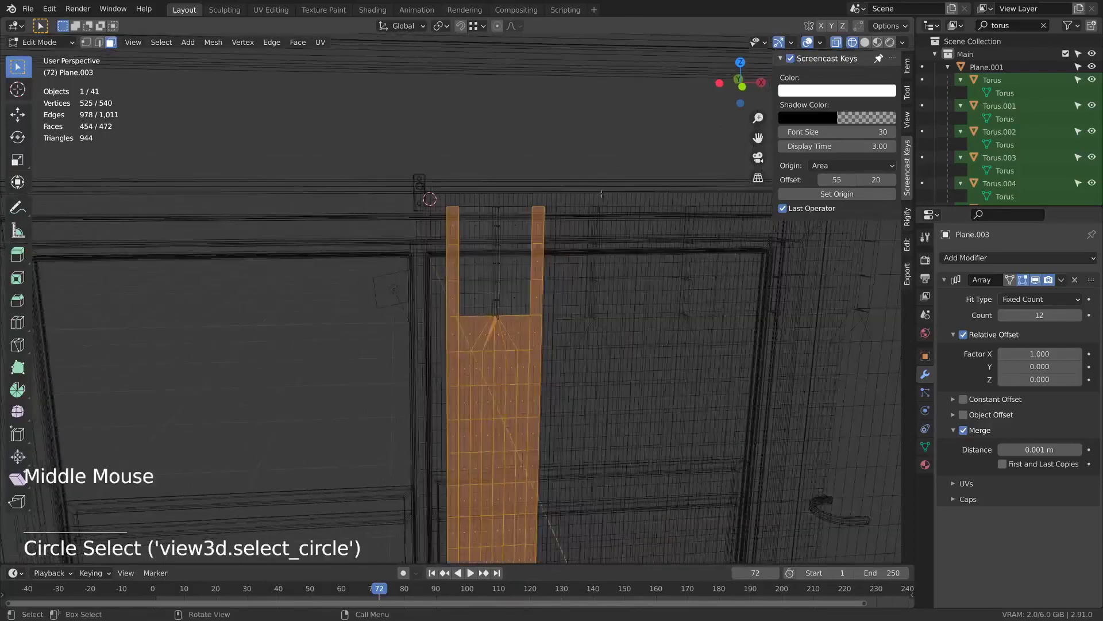
key("c")
middle_click_drag(499, 320, 502, 324)
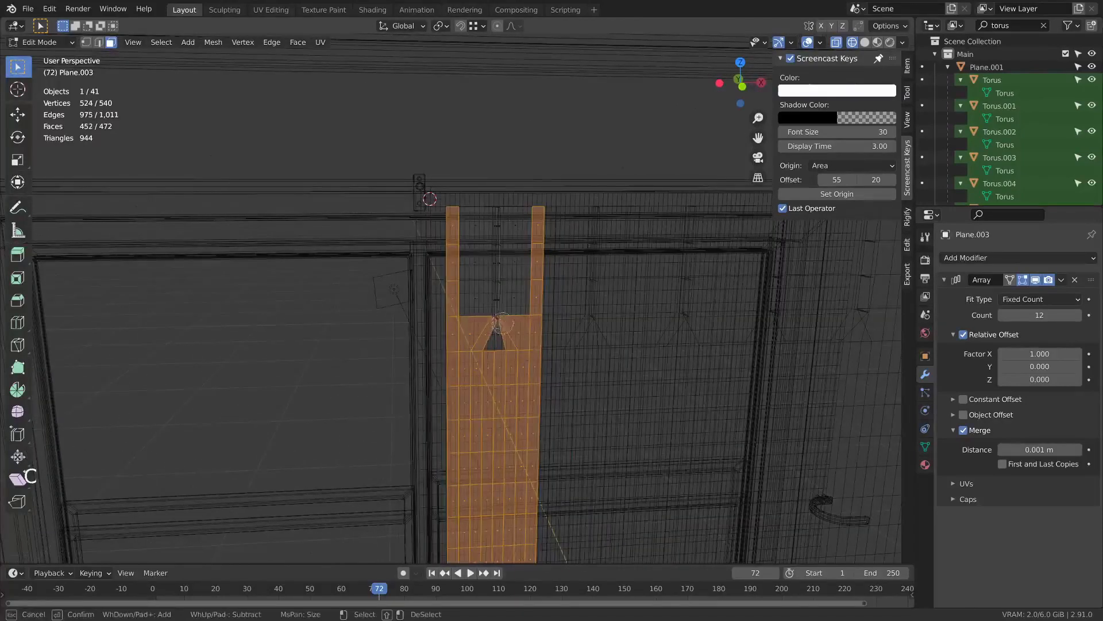
right_click(493, 291)
- Narrow the rest of the pleated strip along X in two passes, the second at 0.915, and return to solid shading
key("1")
middle_click_drag(635, 273, 624, 270)
key("s")
key("x")
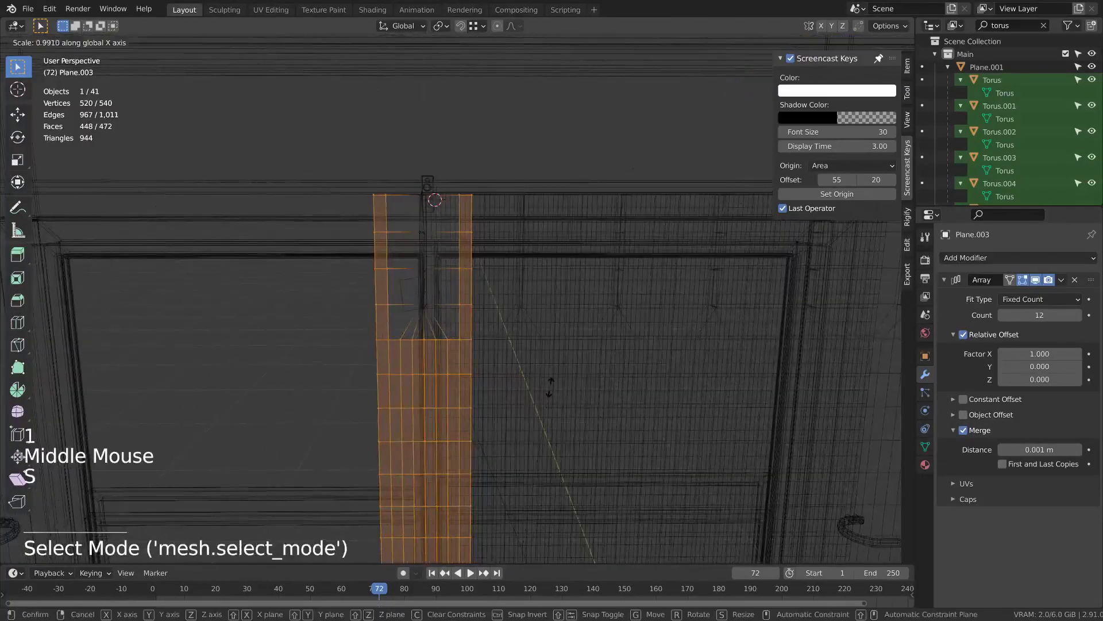
left_click(445, 391)
middle_click_drag(716, 348, 661, 344)
key("s")
left_click(587, 342)
key("z")
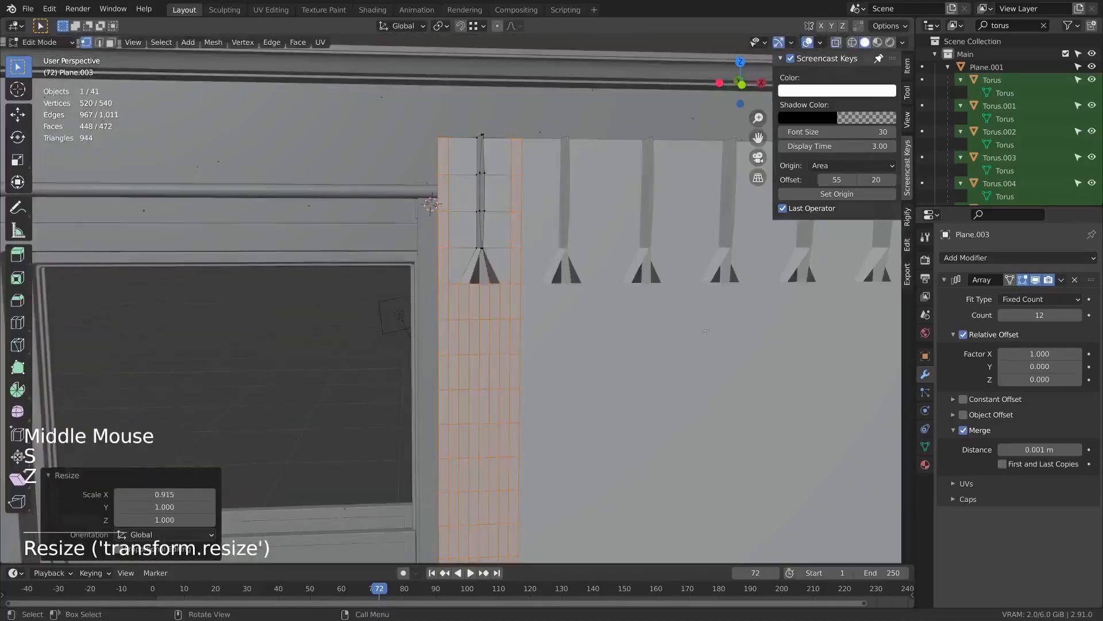
- Narrow the selected part of the pleated strip further along X, scaling it by 0.640 and again by 0.880
scroll(587, 345, "down", 4)
scroll(587, 345, "up", 1)
key("s")
key("y")
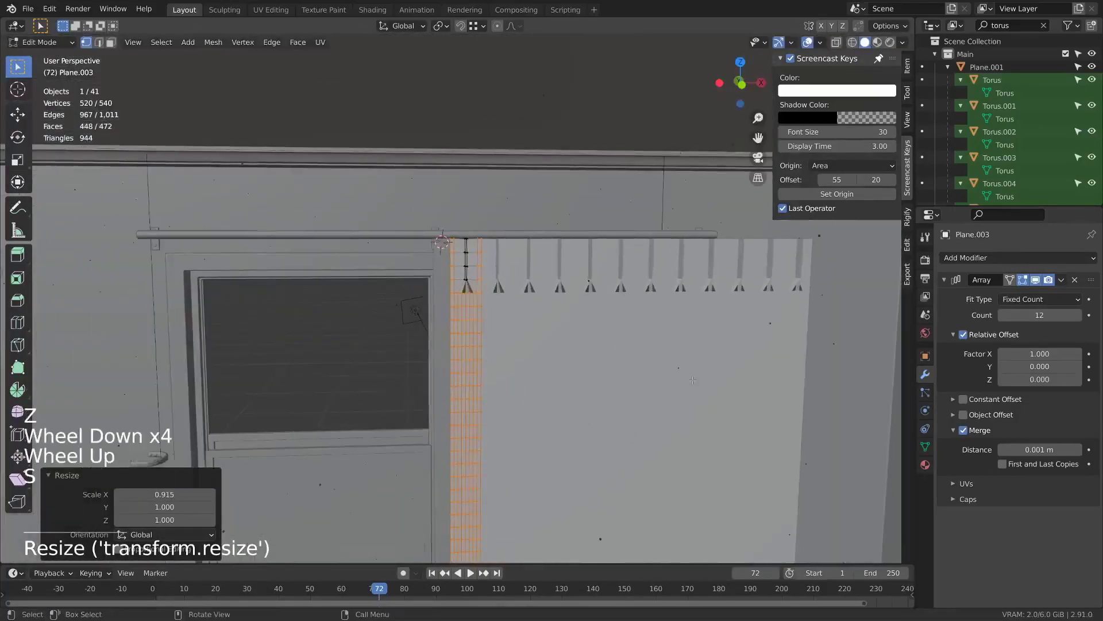
key("s")
key("x")
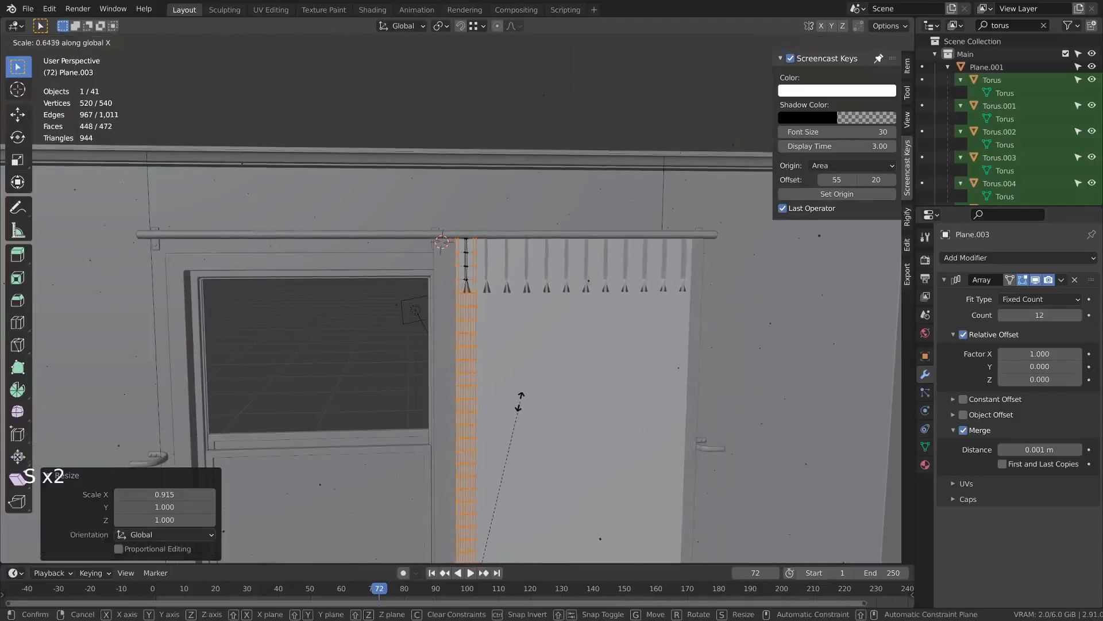
left_click(518, 399)
key("s")
key("x")
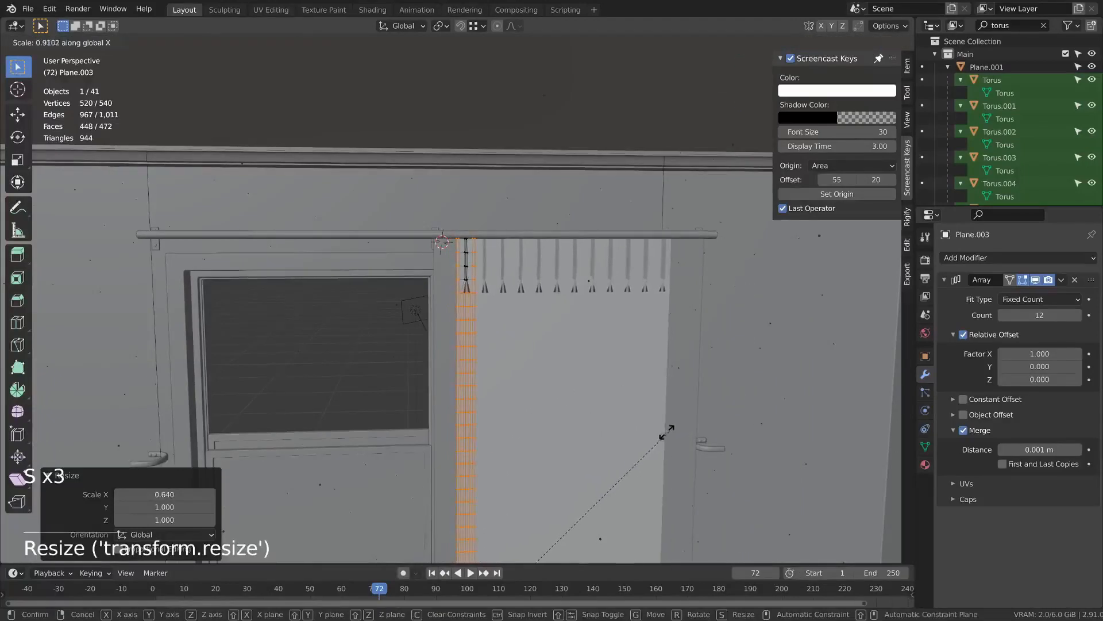
left_click(657, 432)
- Place the 3D cursor near the top of the first pleat and leave Edit Mode
scroll(657, 433, "up", 2)
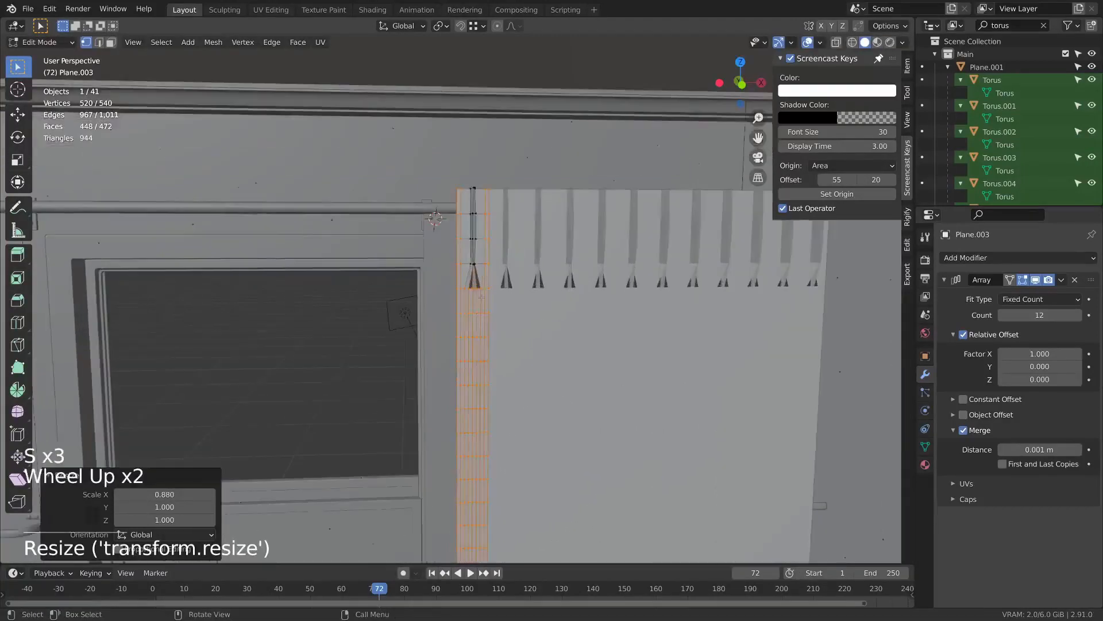
right_click(473, 195, "shift")
scroll(517, 190, "up", 5)
scroll(580, 178, "down", 1, "shift")
scroll(580, 179, "down", 2)
scroll(579, 178, "down", 1)
middle_click_drag(580, 178, 487, 309, "shift")
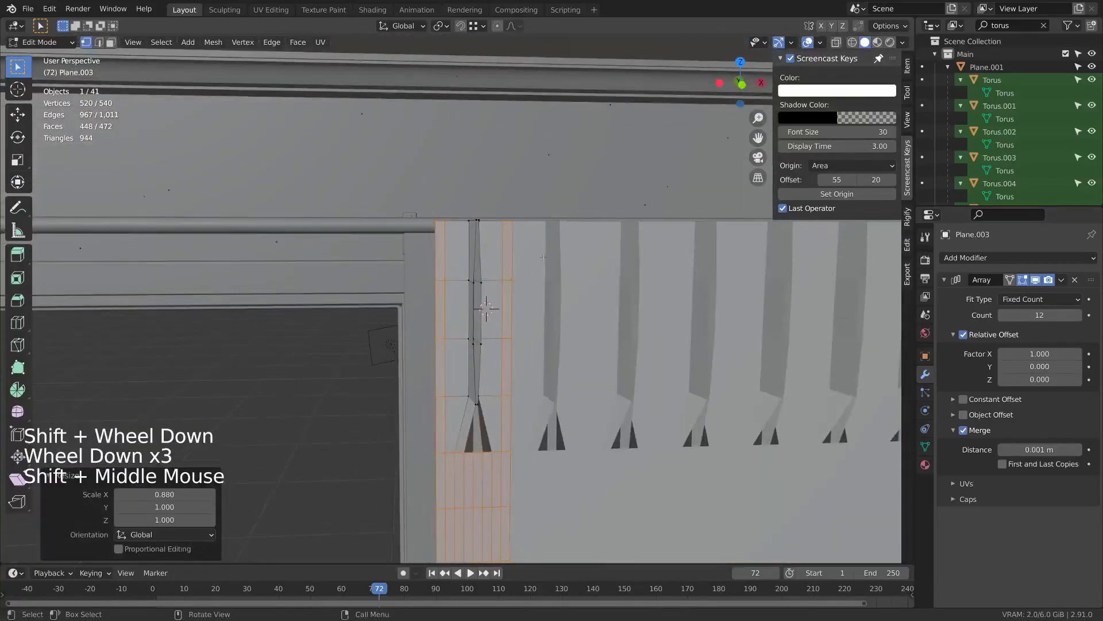
middle_click_drag(519, 273, 642, 334)
scroll(603, 340, "down", 6)
key("Tab")
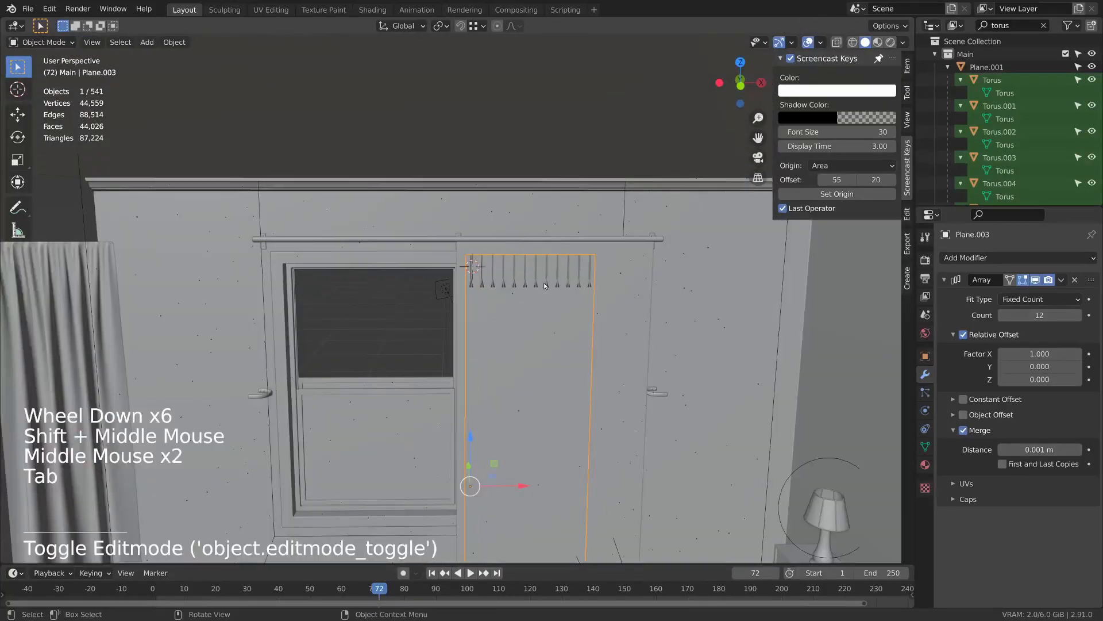
- Apply the Array modifier on both the flat curtain and the pleated curtain
middle_click_drag(326, 322, 510, 284)
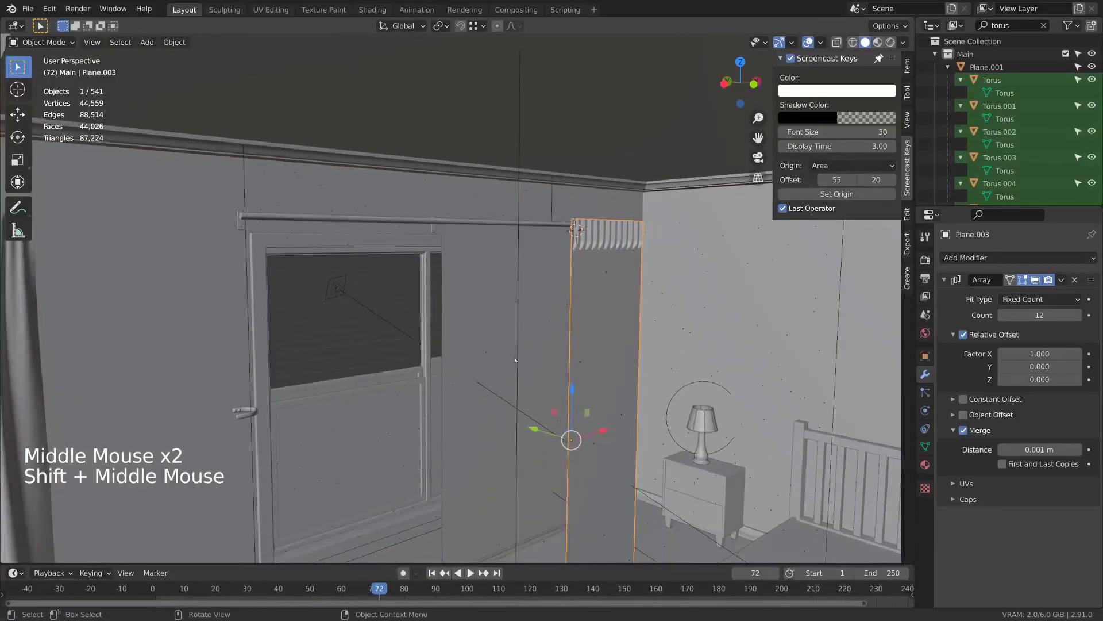
left_click(510, 284)
key("ctrl+a")
left_click(609, 291)
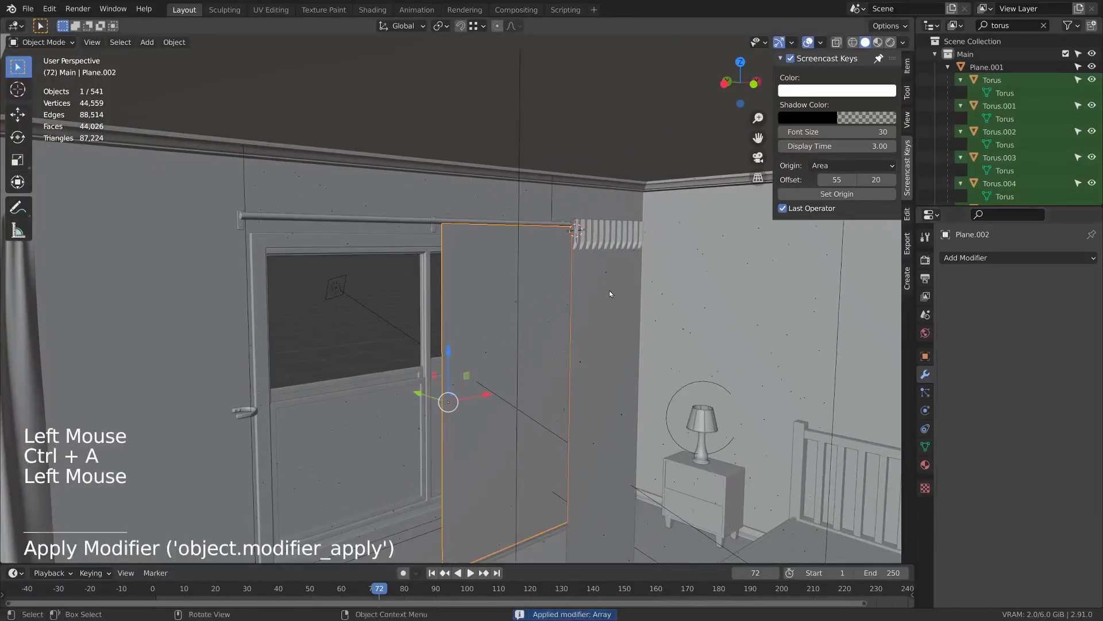
key("ctrl+a")
key("ctrl+a")
middle_click_drag(613, 345, 615, 330)
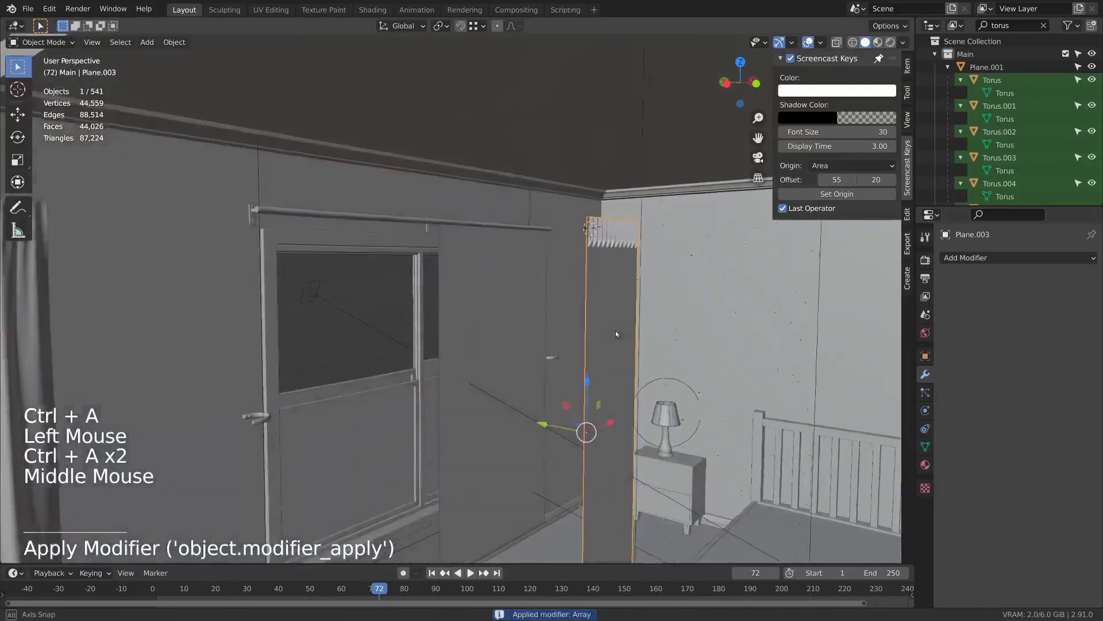
- Check which vertices are selected on the flat curtain in Edit Mode and return to Object Mode
left_click(463, 304)
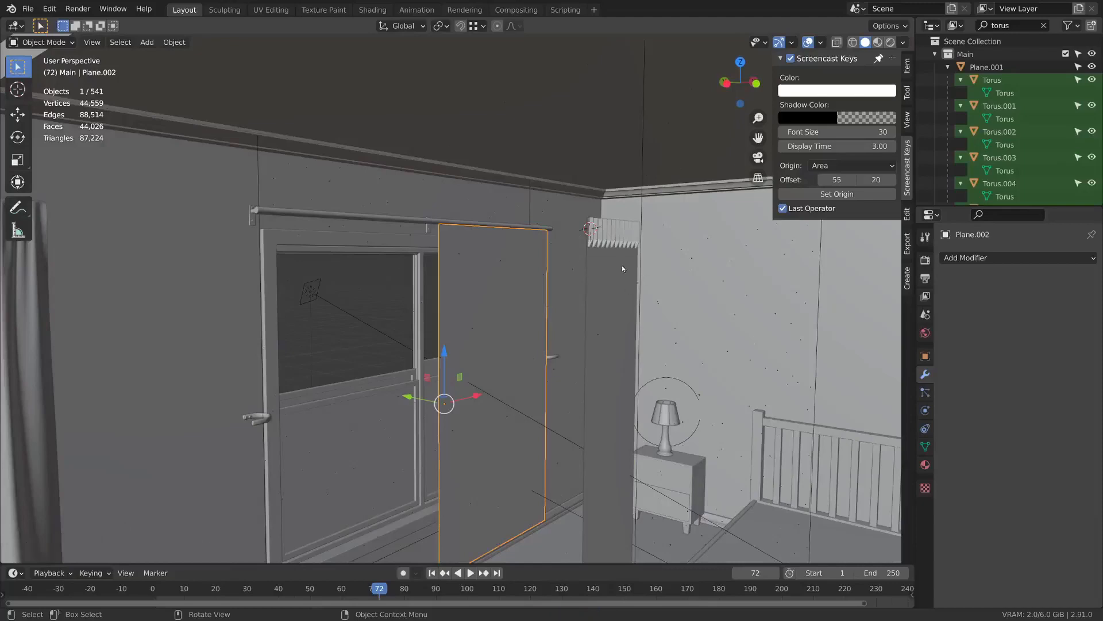
key("Tab")
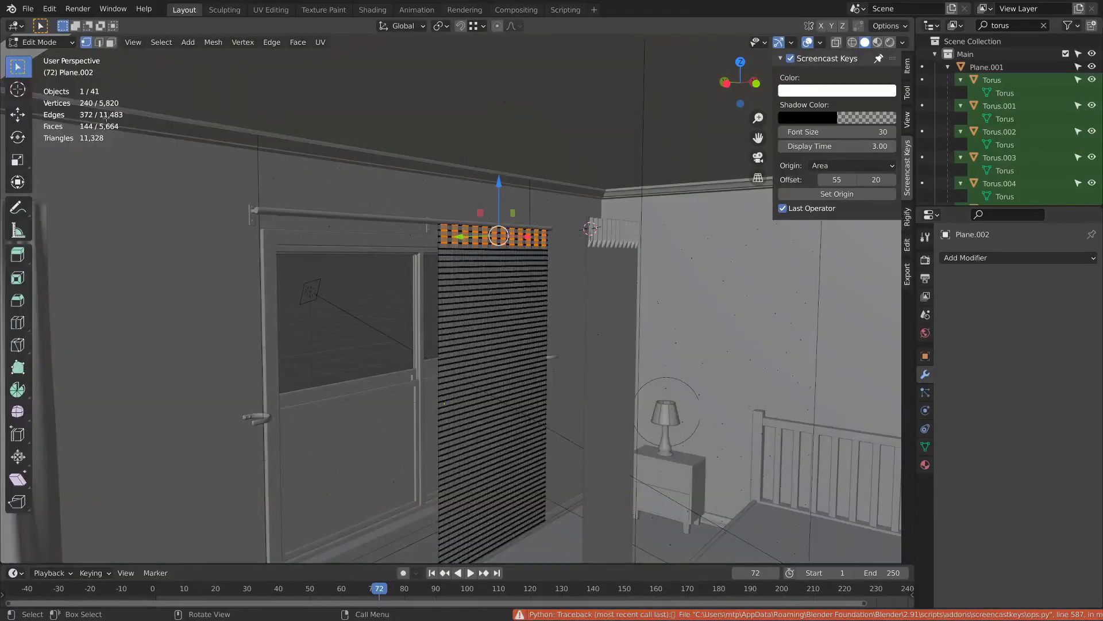
key("Tab")
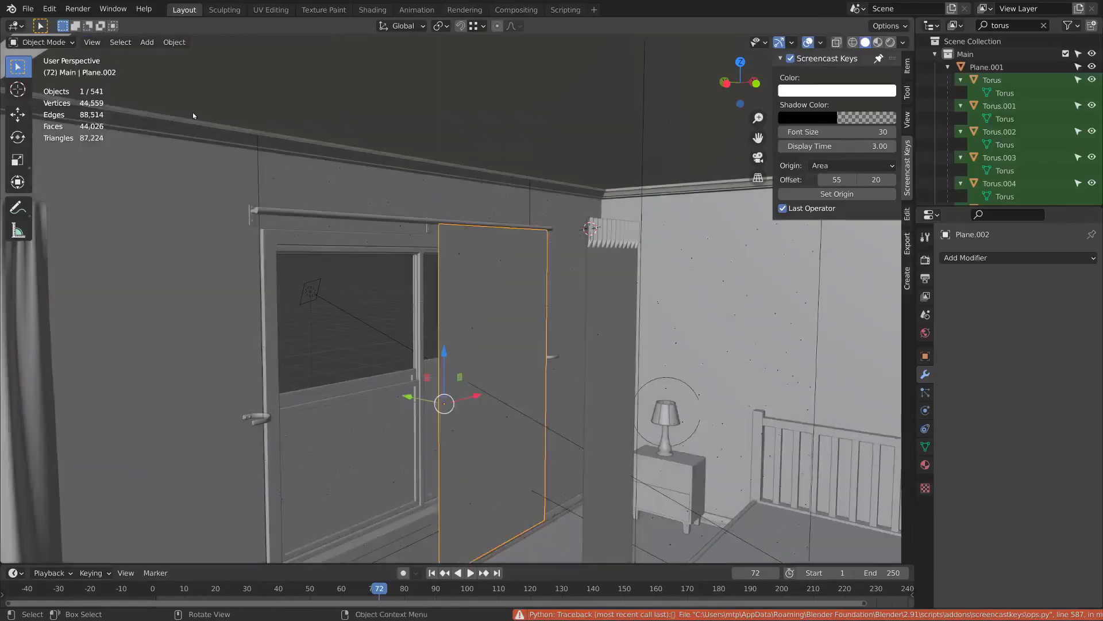
- Check the pleated curtain's mesh in Edit Mode and return to Object Mode
left_click(596, 290)
key("Tab")
key("Tab")
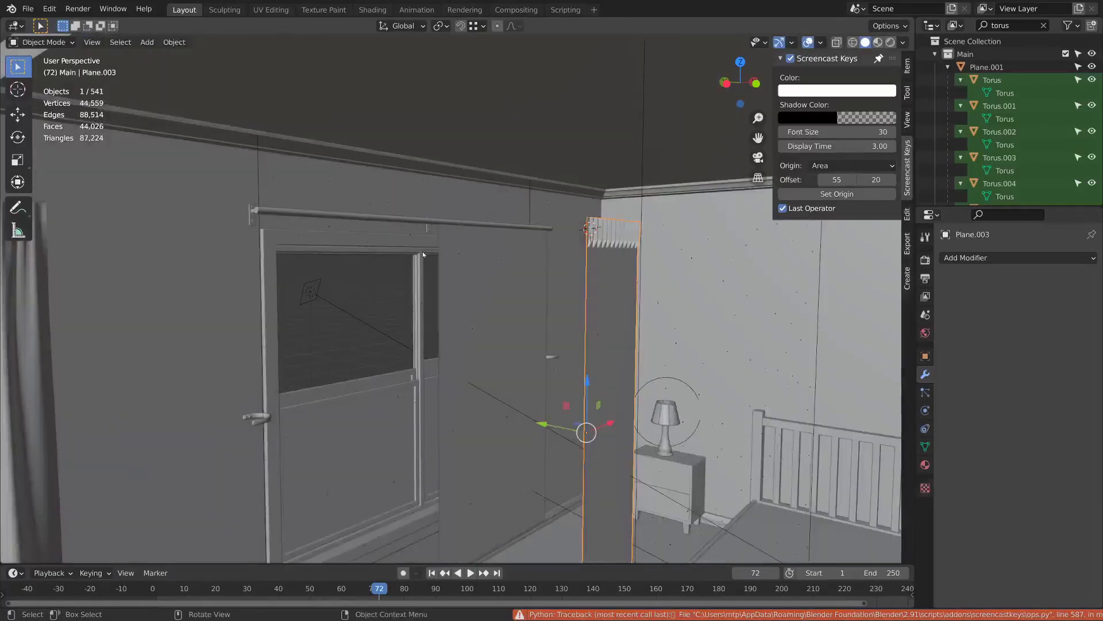
- Add a Basis shape key to the flat curtain
left_click_drag(460, 313, 477, 329)
left_click(453, 316)
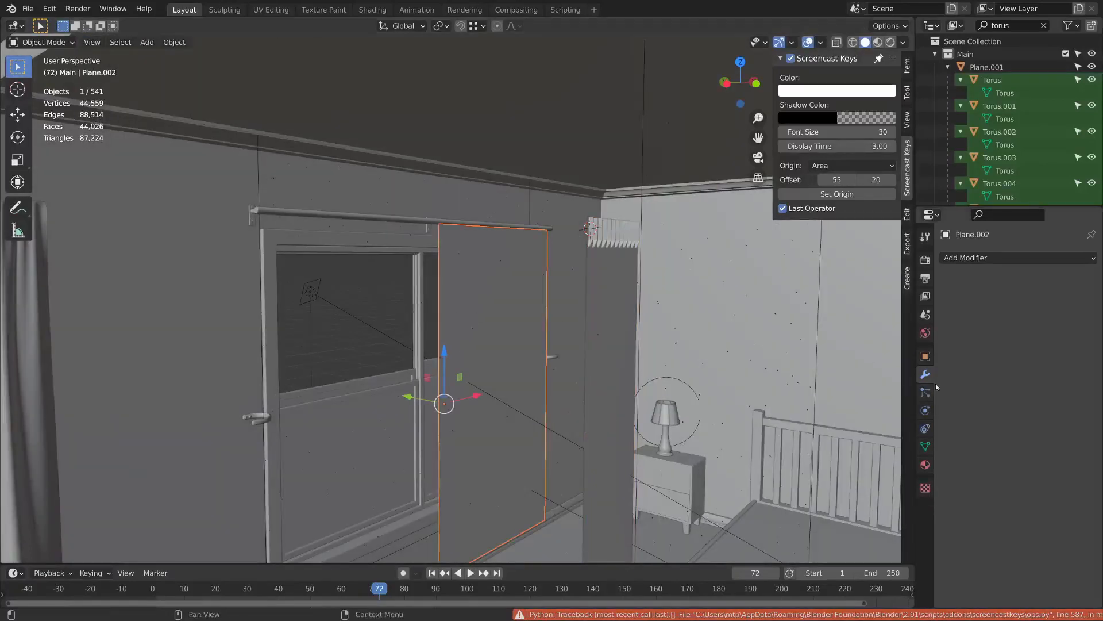
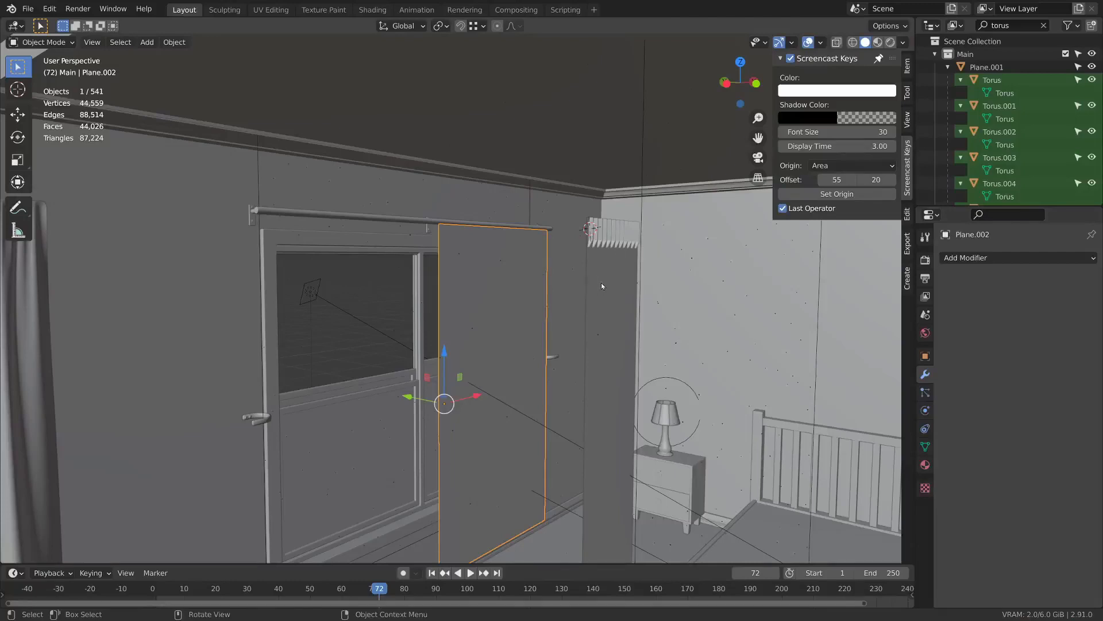
middle_click_drag(602, 286, 577, 288)
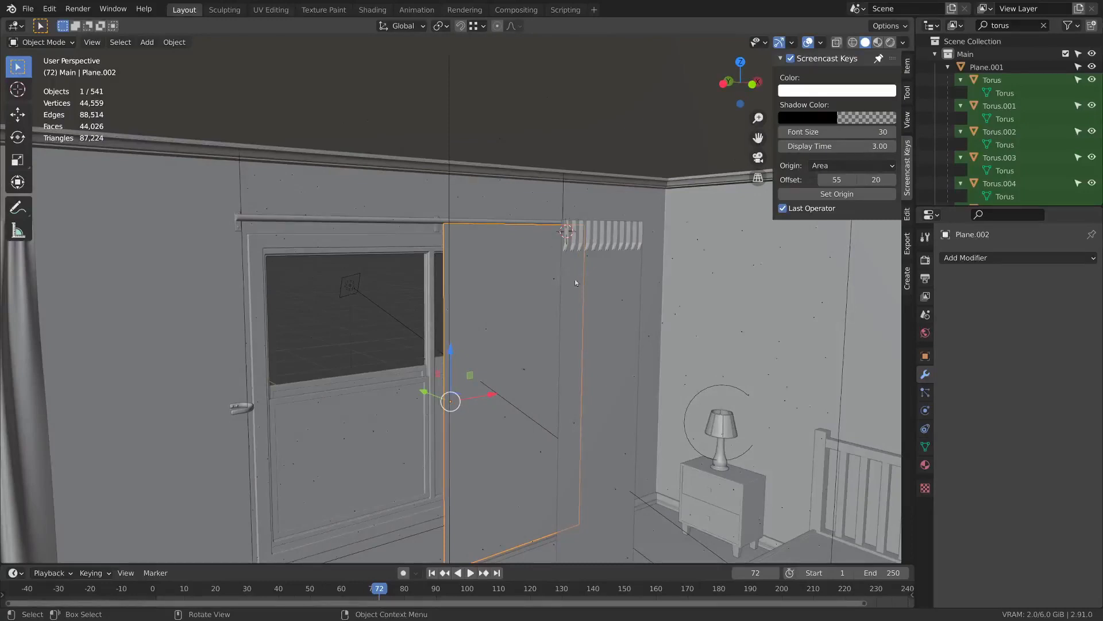
left_click(925, 448)
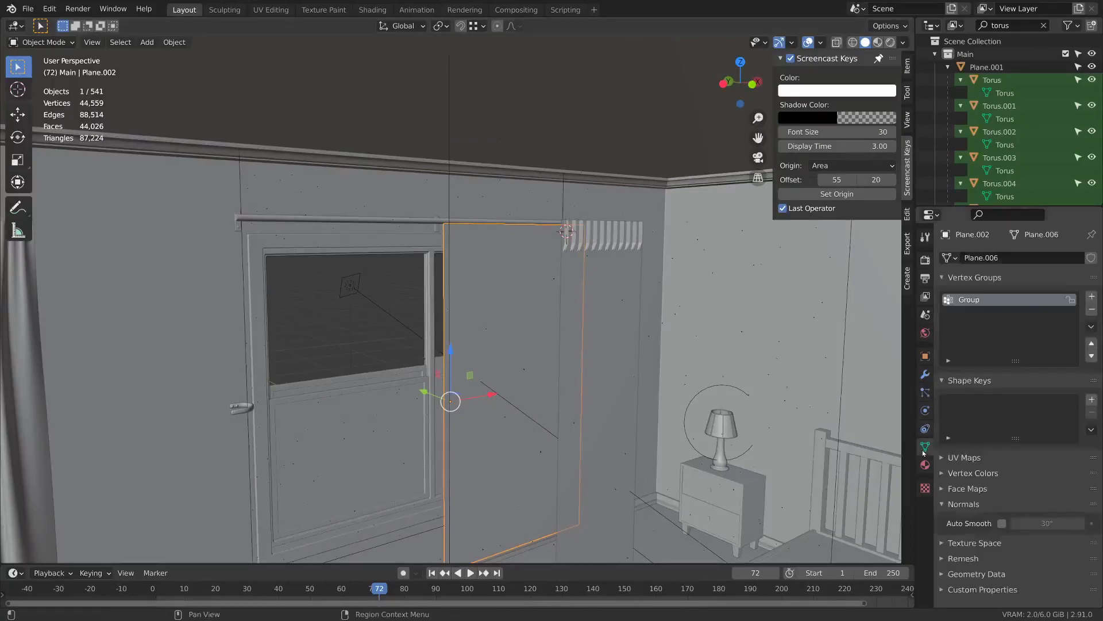
left_click(1092, 398)
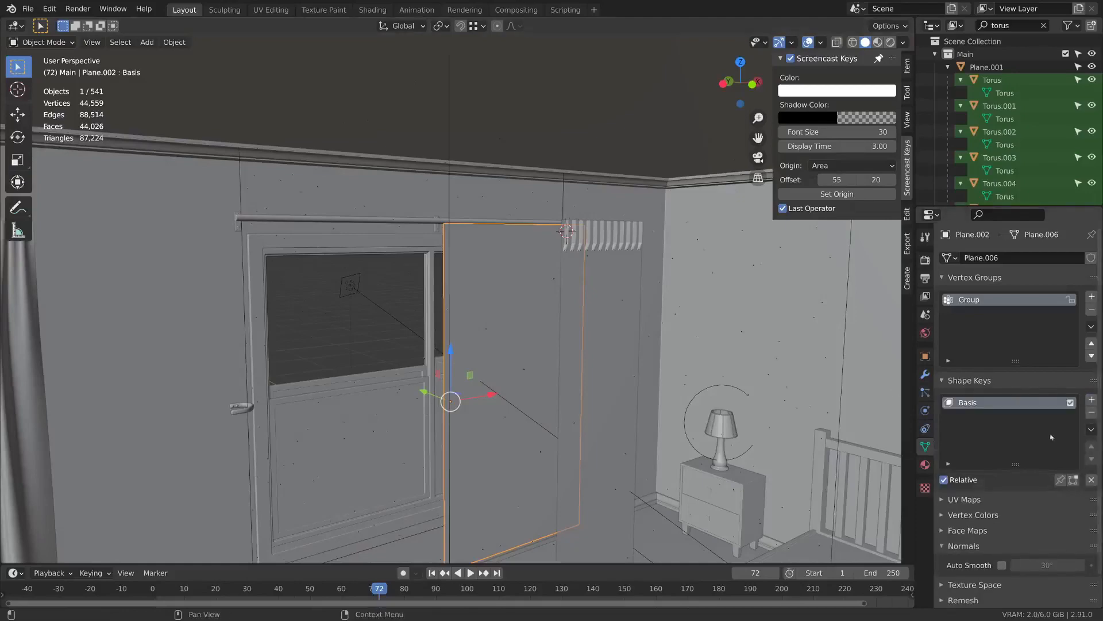
- Join the pleated curtain into the flat curtain as a shape key and set the new key's value to 1.000
left_click(620, 299)
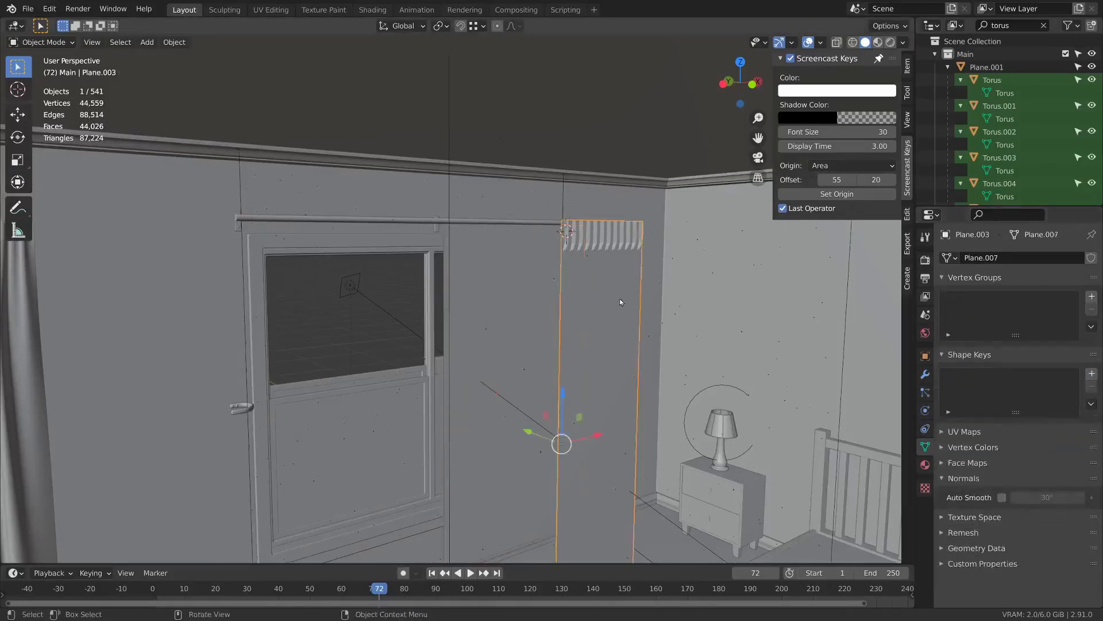
left_click(505, 284, "shift")
middle_click_drag(504, 284, 533, 292)
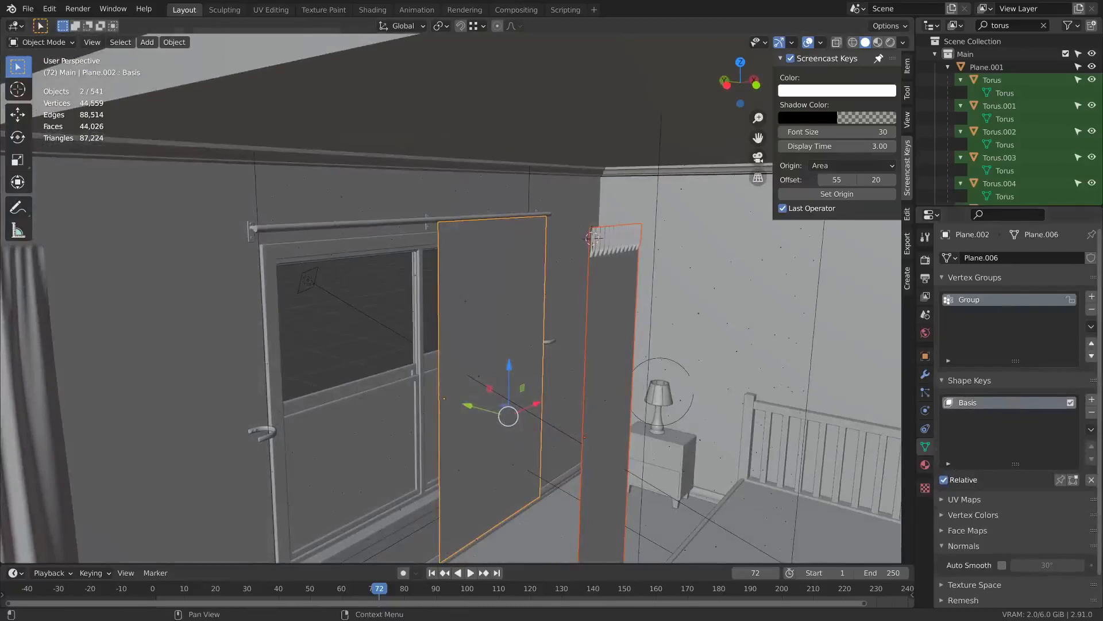
left_click(1091, 429)
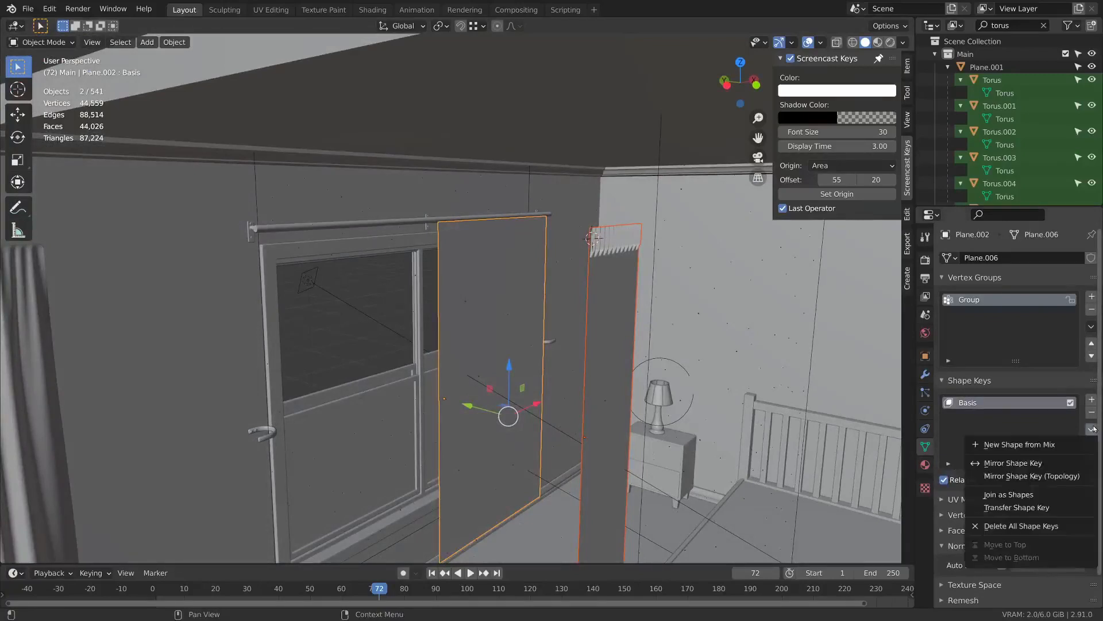
left_click(1029, 496)
left_click_drag(1042, 419, 1080, 419)
middle_click_drag(472, 242, 506, 164)
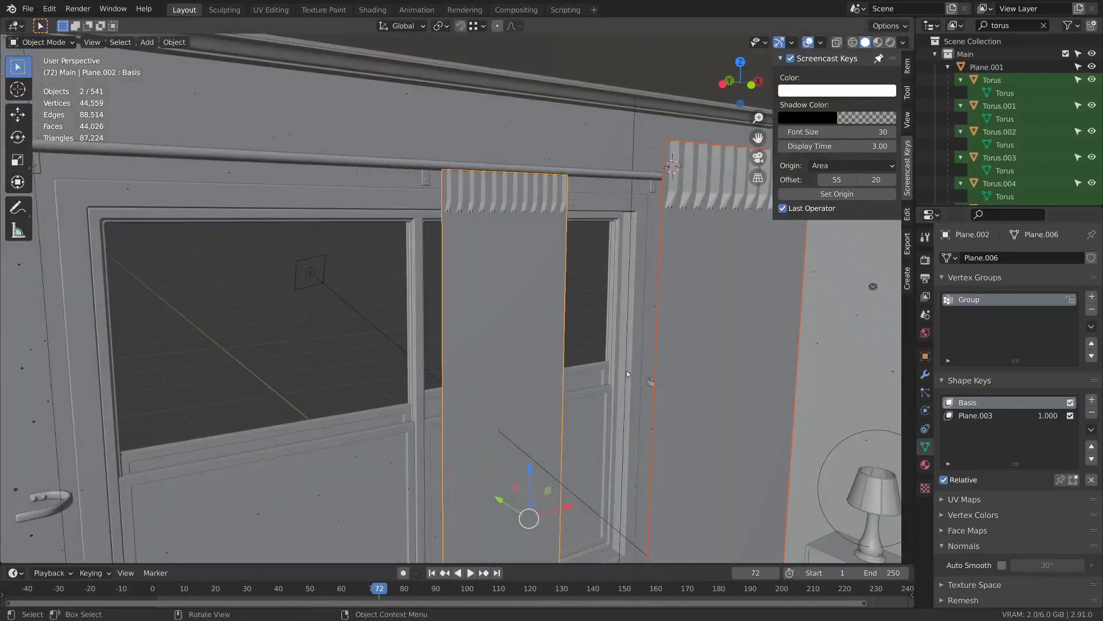
- Delete the separate pleated curtain that served as the source of the shape key
left_click(667, 338)
middle_click_drag(612, 209, 577, 356)
key("g")
left_click(163, 273)
middle_click_drag(512, 272, 566, 262)
middle_click_drag(553, 179, 484, 266, "shift")
scroll(523, 257, "up", 1, "alt")
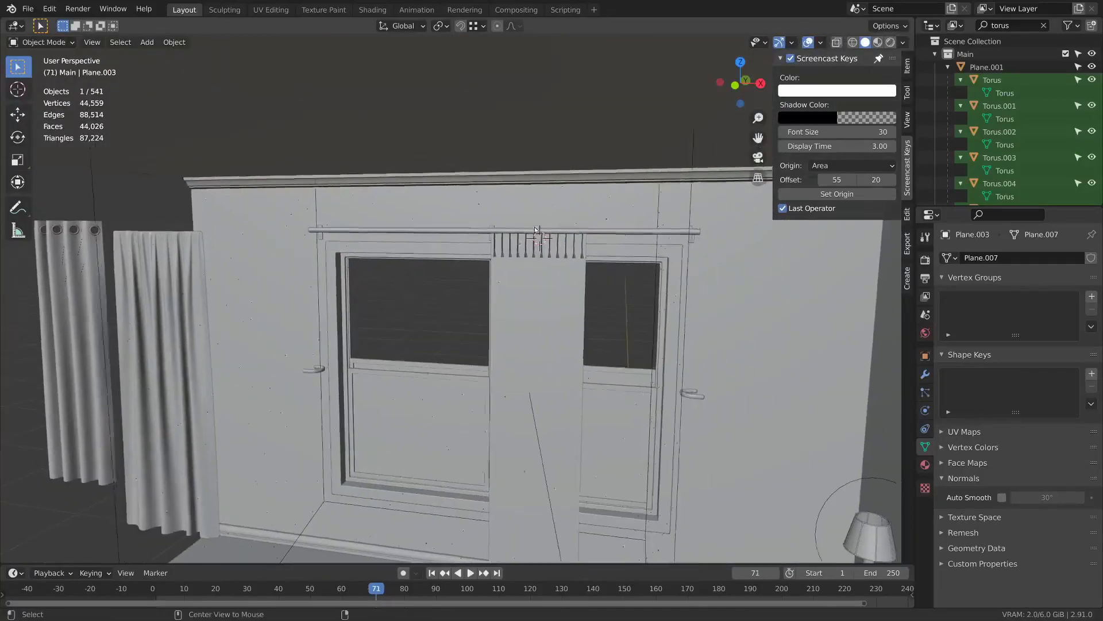
middle_click(535, 226, "alt")
middle_click_drag(401, 303, 308, 324)
scroll(308, 321, "down", 2)
key("x")
left_click(363, 263)
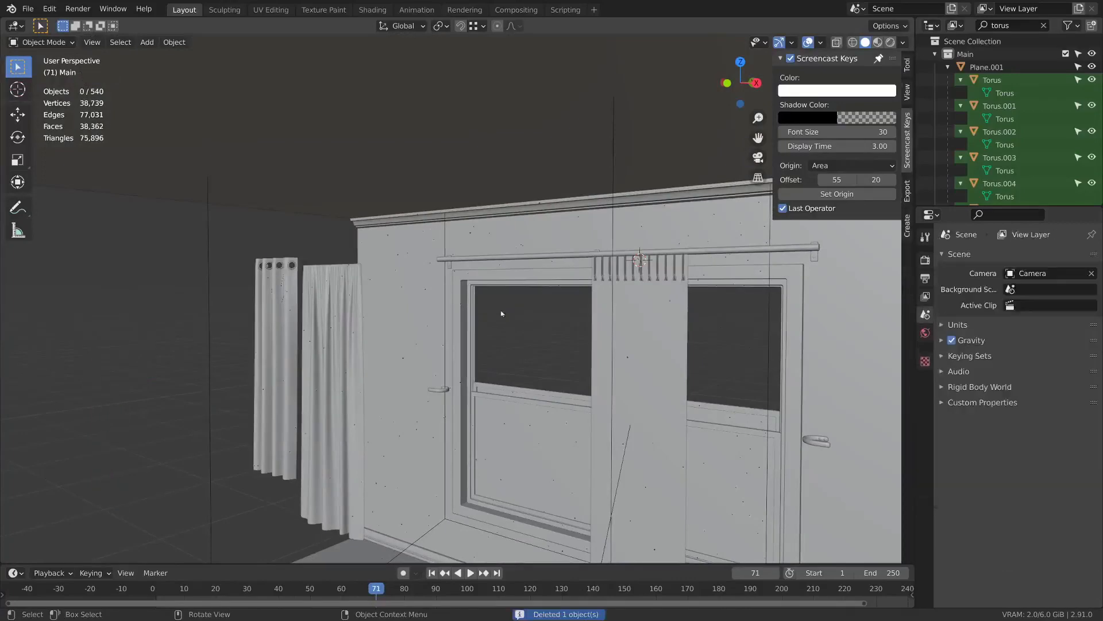
- Select the curtain with the shape keys in front of the window and enter Edit Mode on its Basis shape
middle_click_drag(660, 300, 697, 300)
left_click(595, 355)
key("KP_Decimal")
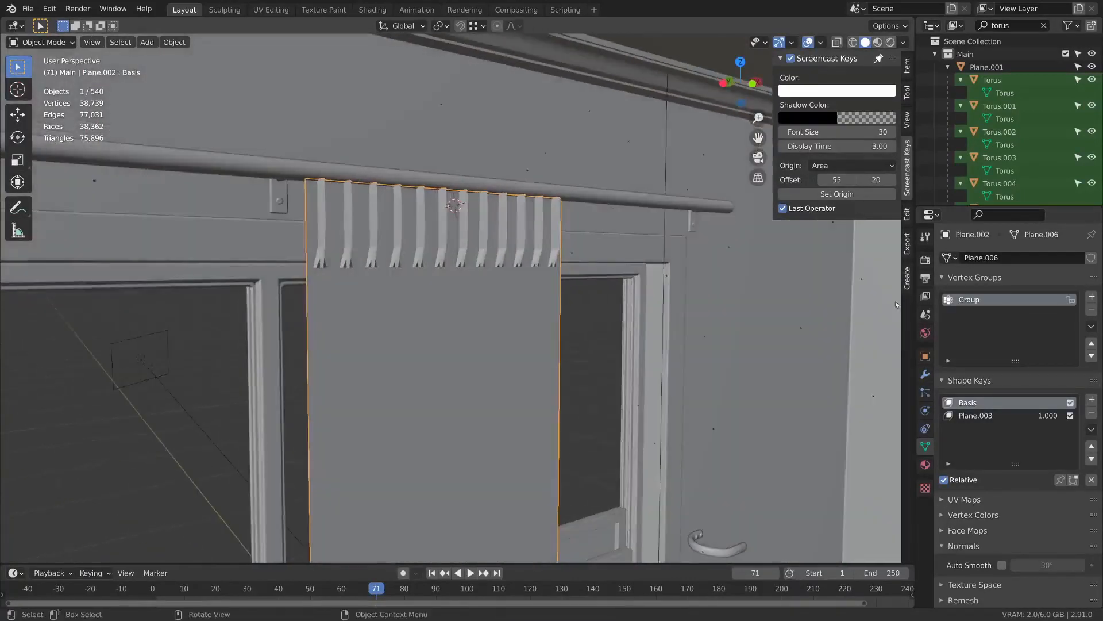
middle_click_drag(706, 368, 661, 362)
key("Tab")
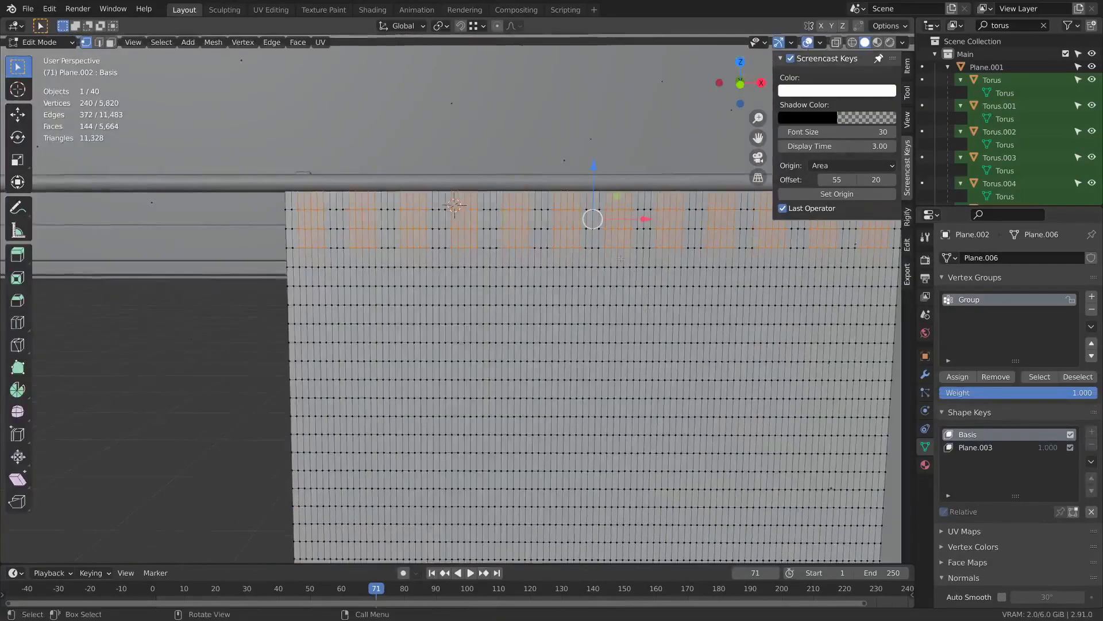
- Extrude both vertical side edges of the curtain and scale them outward along X by 1.027
left_click(285, 206, "alt")
middle_click_drag(285, 206, 685, 198)
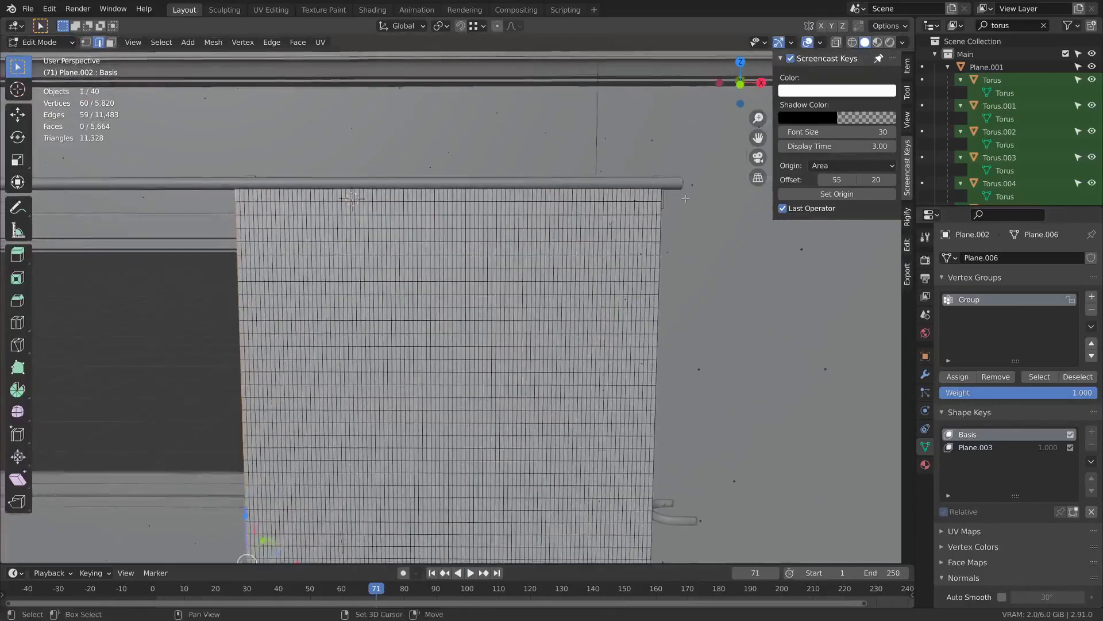
left_click(662, 195, "alt+shift")
key("e")
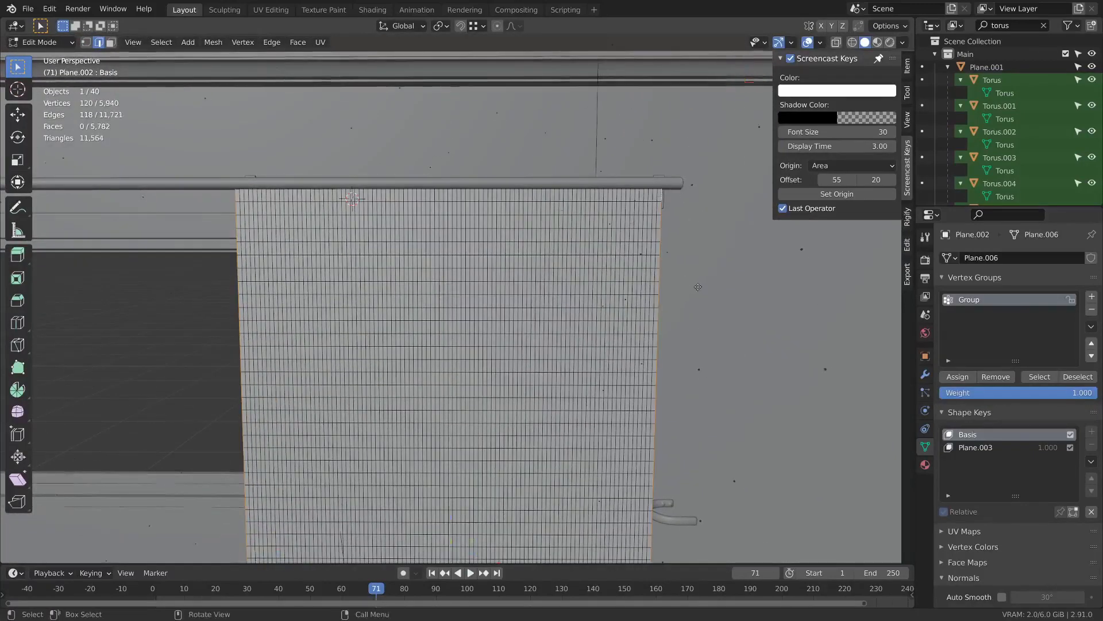
key("Escape")
key("s")
key("x")
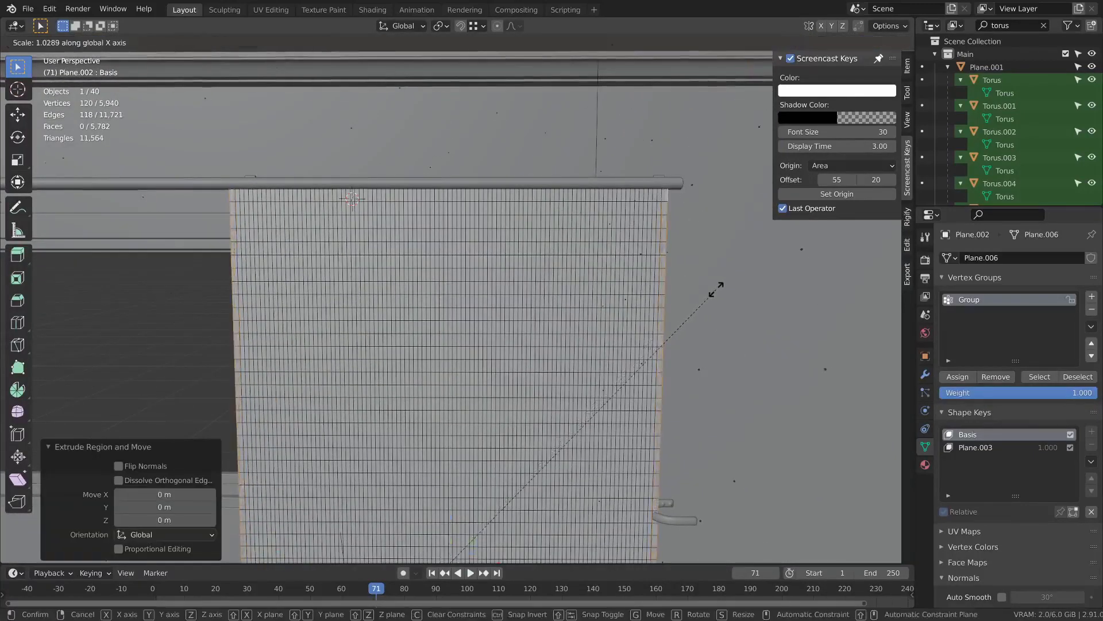
left_click(715, 291)
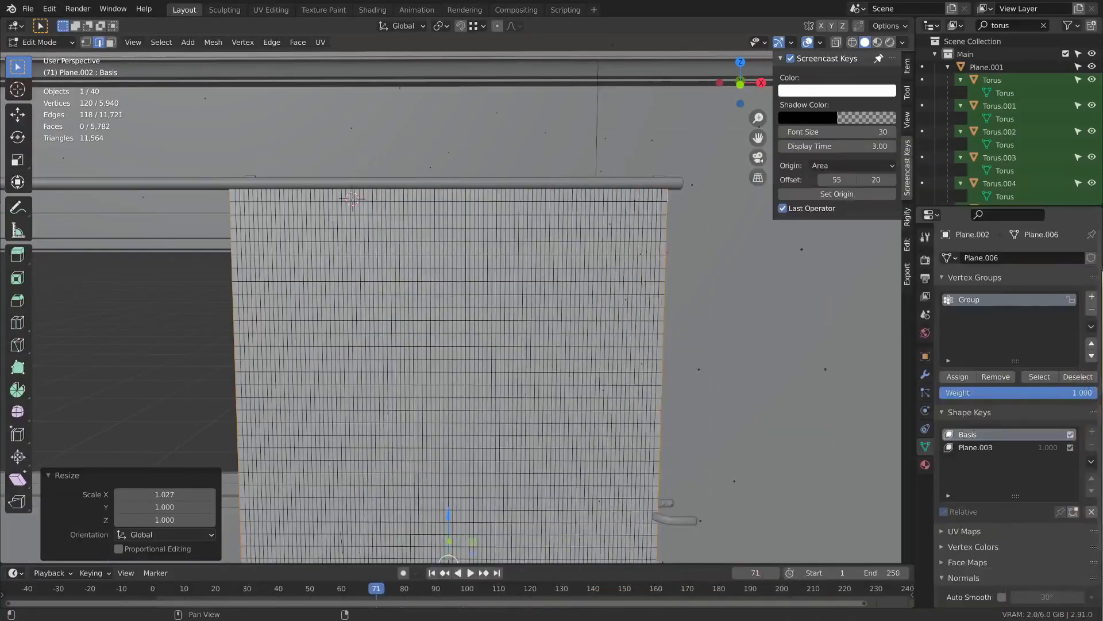
middle_click_drag(448, 560, 445, 557, "shift")
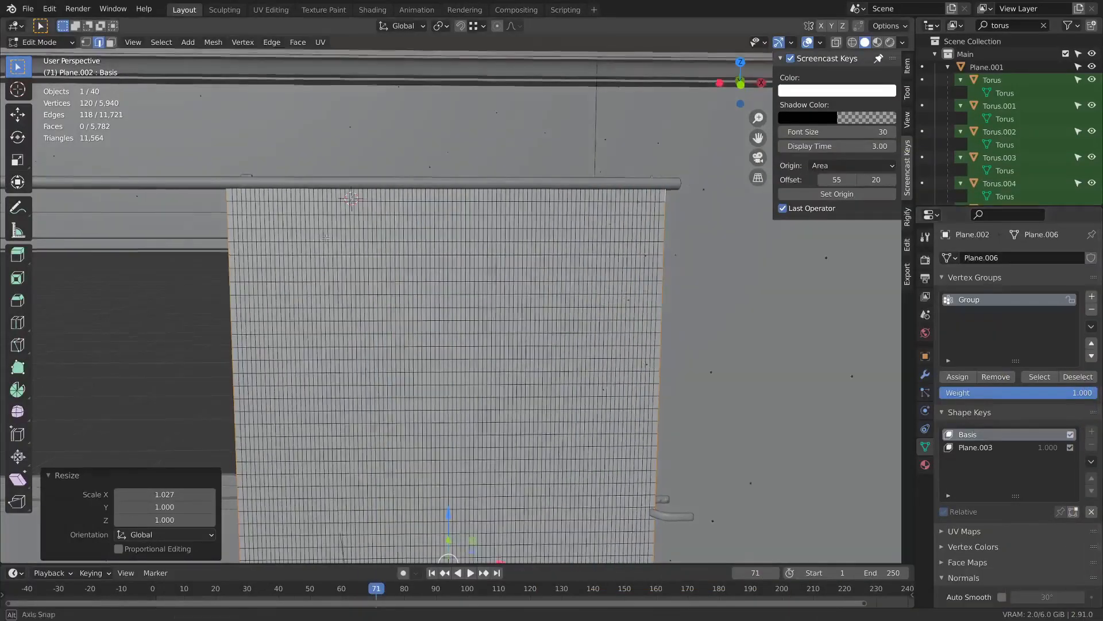
- Assign the uppermost edges on both sides of the curtain mesh to the active vertex group
left_click(232, 194)
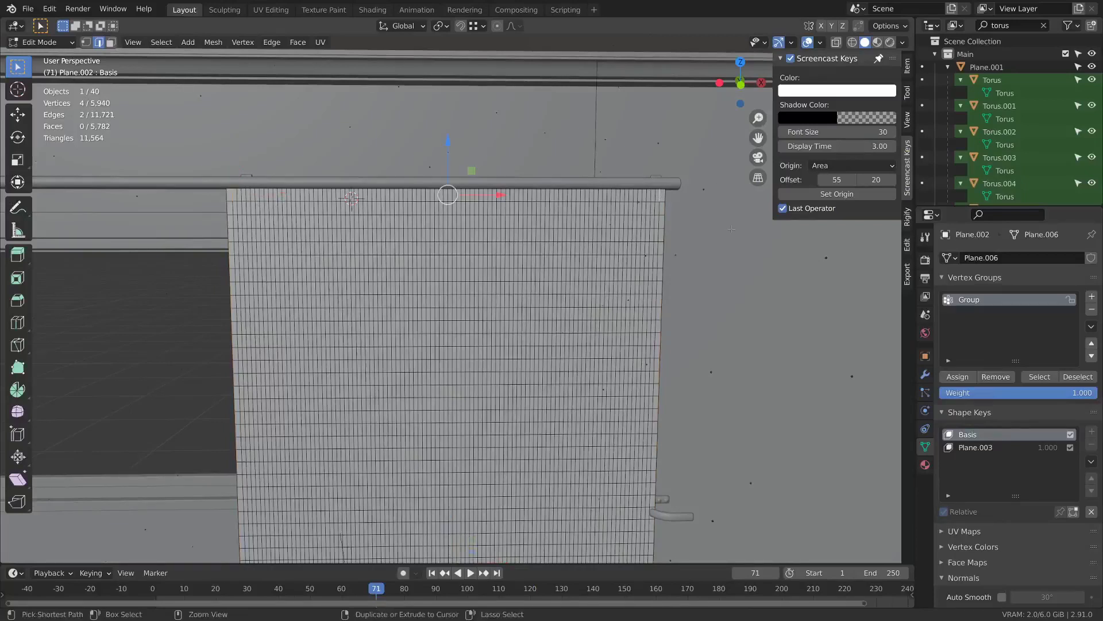
key("ctrl+g")
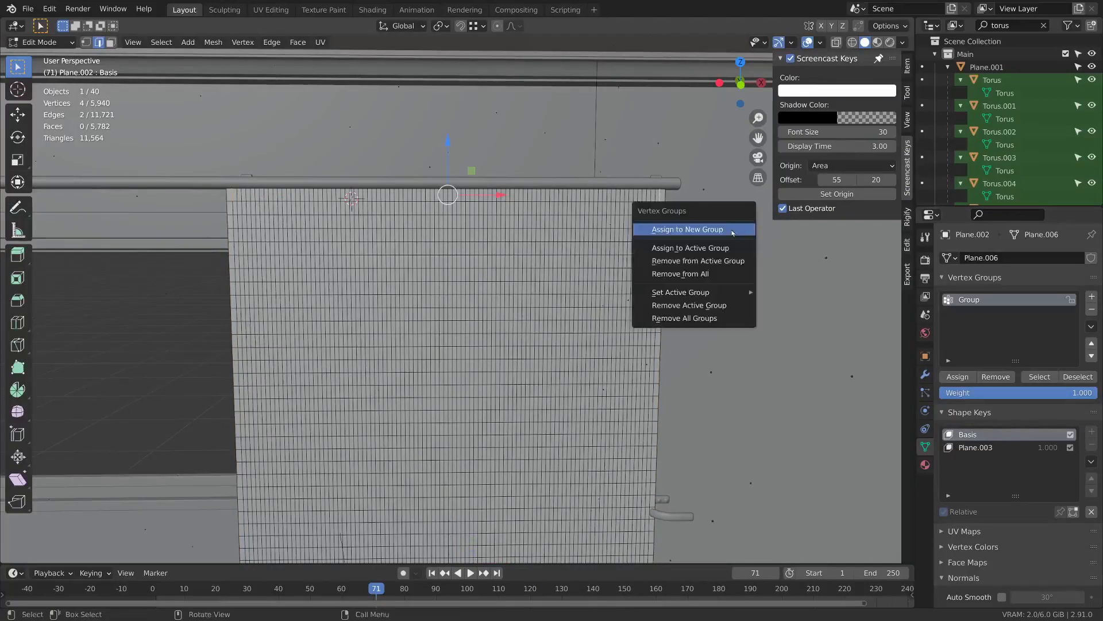
left_click(685, 250)
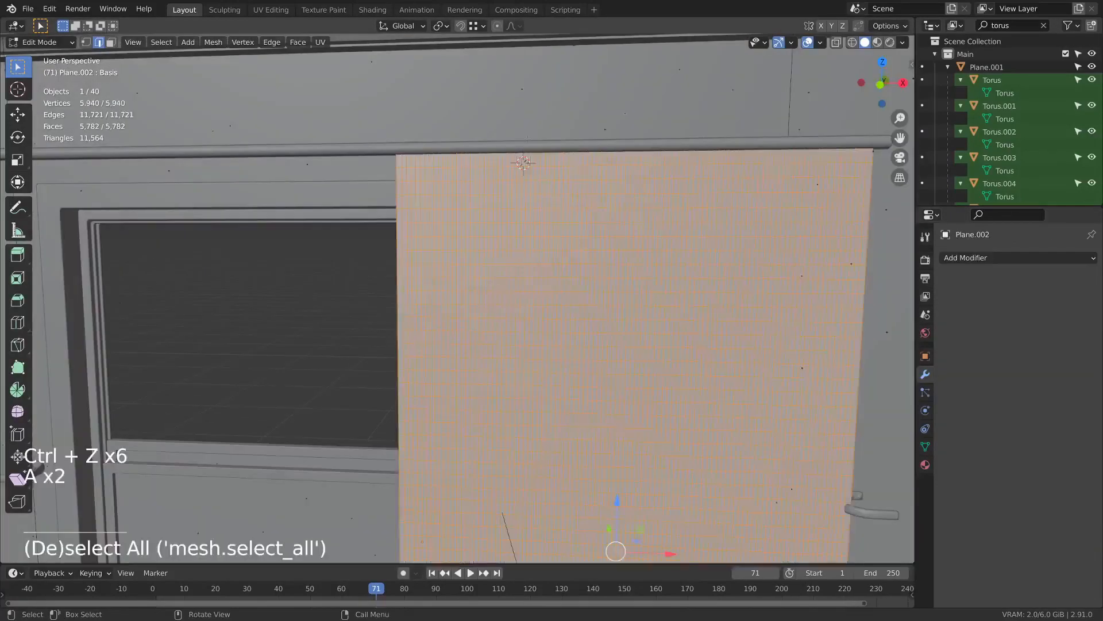
- Unwrap the entire curtain mesh and check its layout in the UV Editing workspace before returning to Layout
key("ctrl")
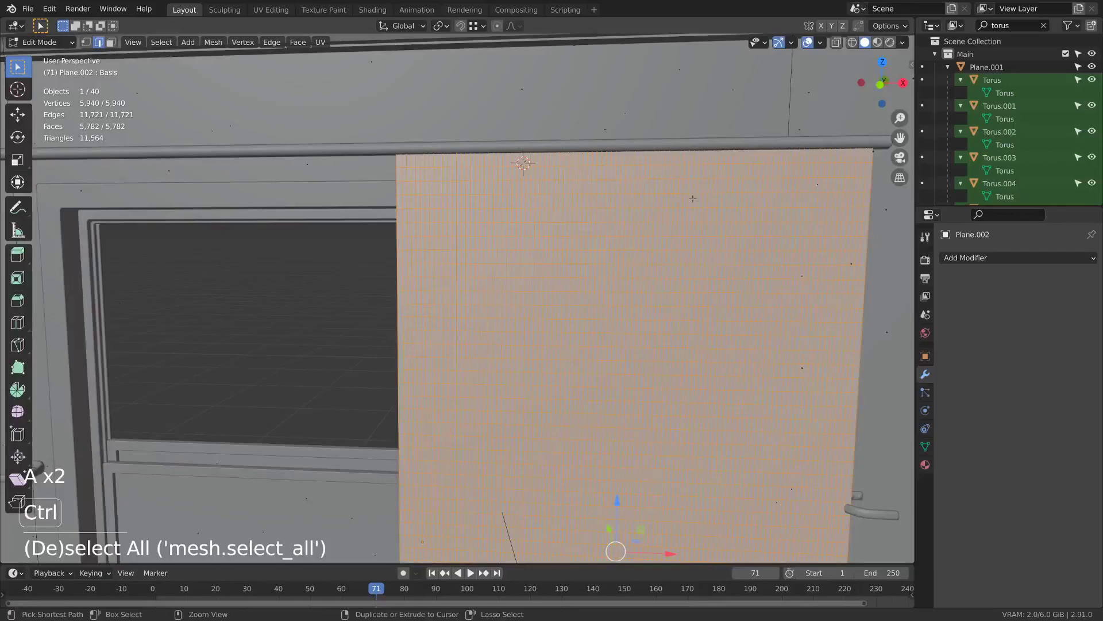
key("u")
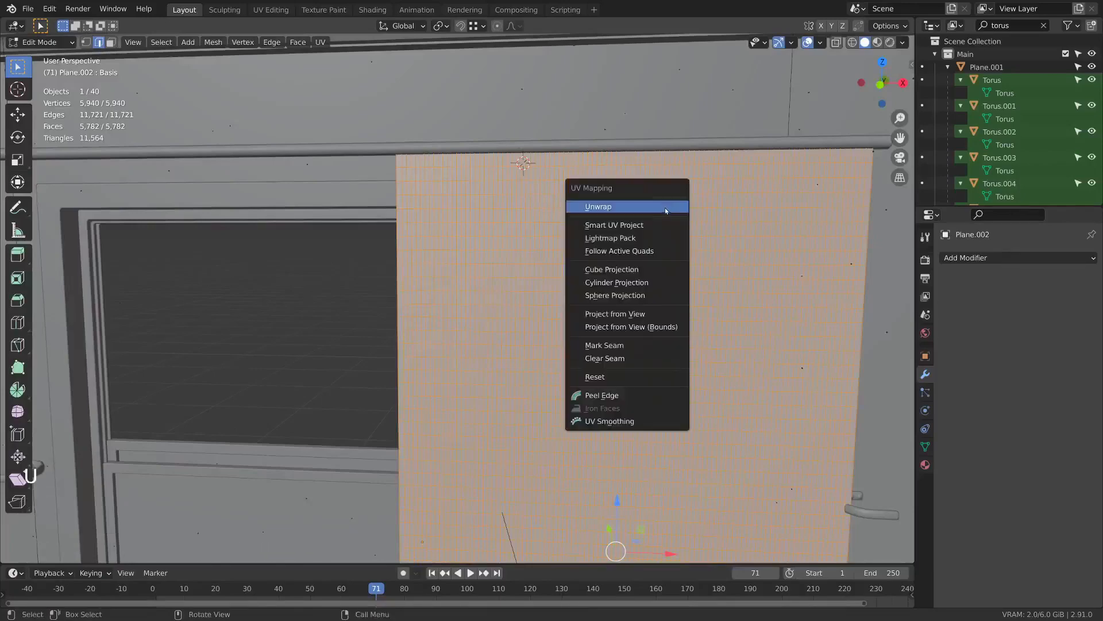
left_click(664, 208)
left_click(270, 10)
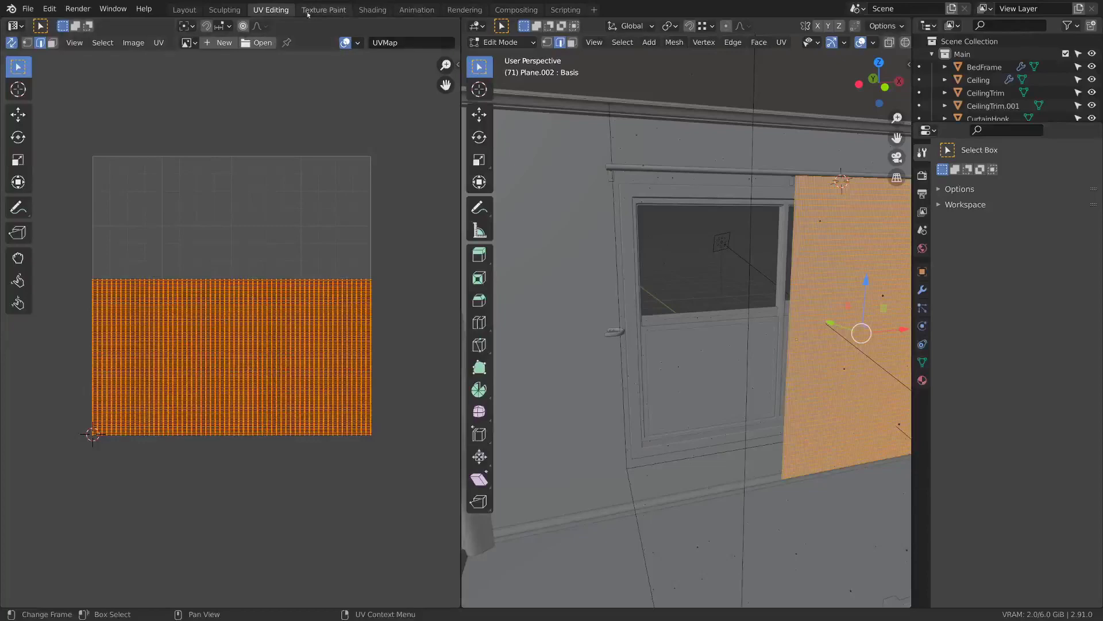
left_click(189, 10)
- Add a Cloth modifier to the curtain and set the timeline to frame 0
middle_click_drag(517, 264, 571, 230)
scroll(555, 170, "down", 2)
middle_click_drag(561, 184, 616, 282)
left_click(1033, 260)
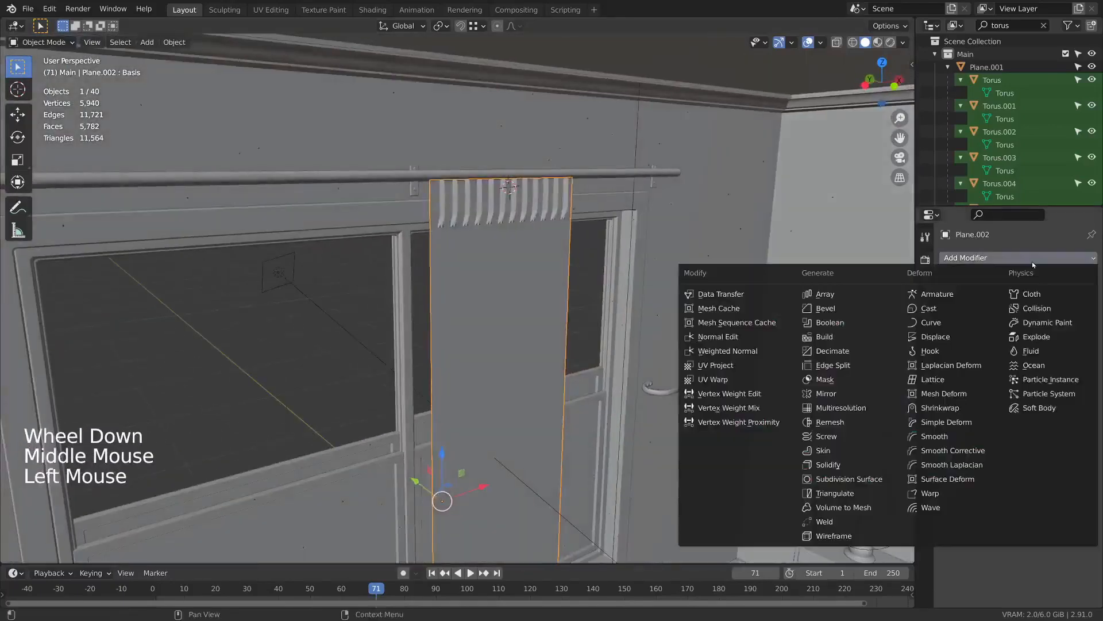
left_click(1032, 293)
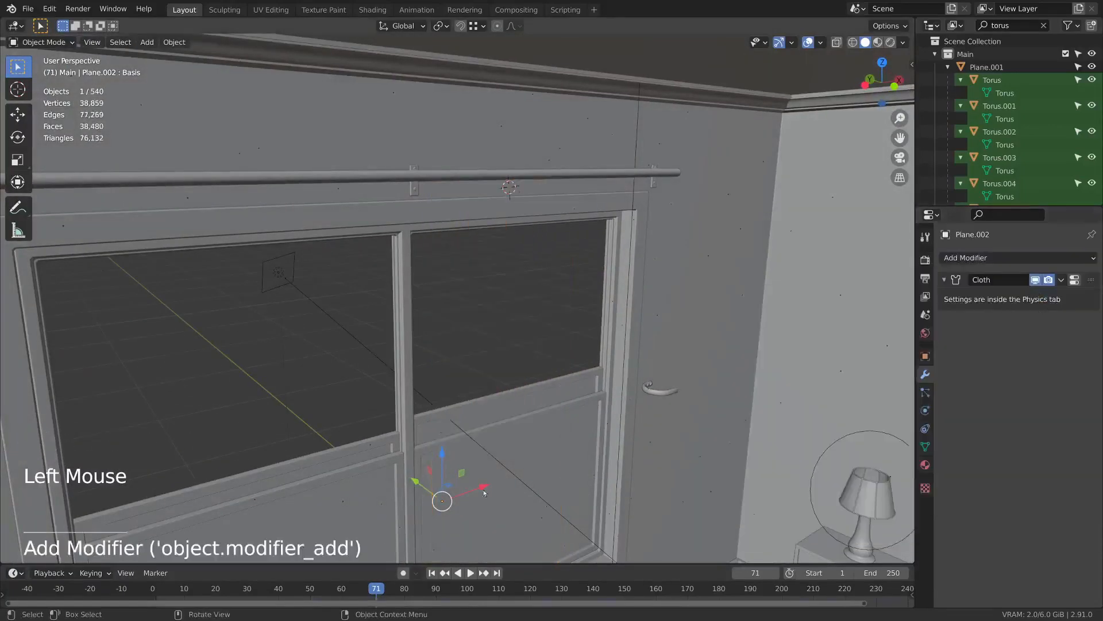
left_click(152, 588)
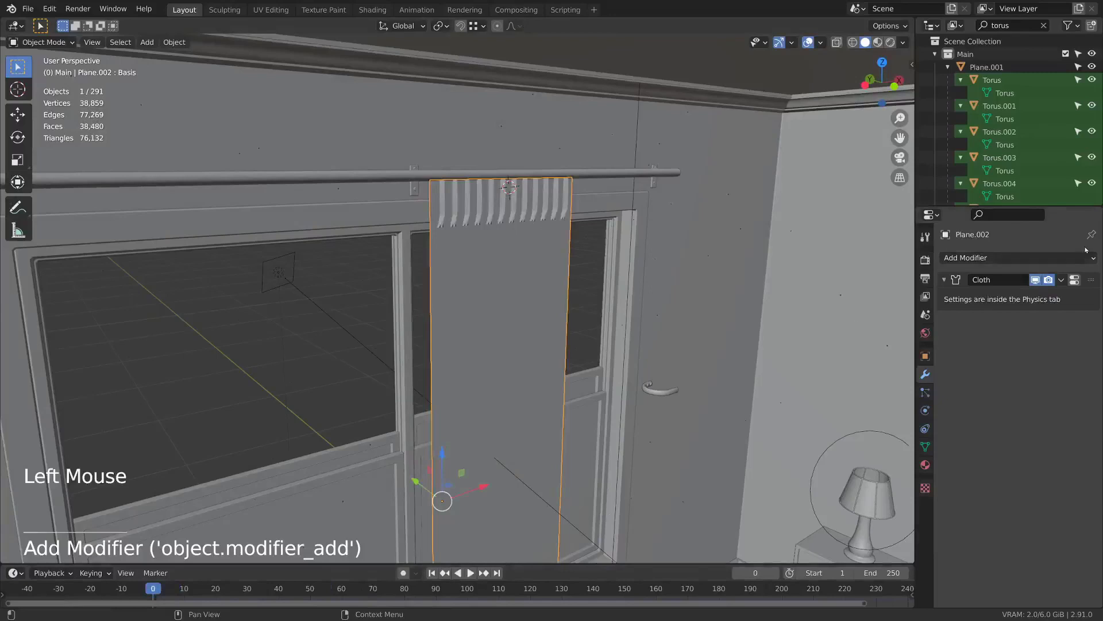
- Set the pin group of the curtain's cloth physics to the vertex group named Group
left_click(1061, 280)
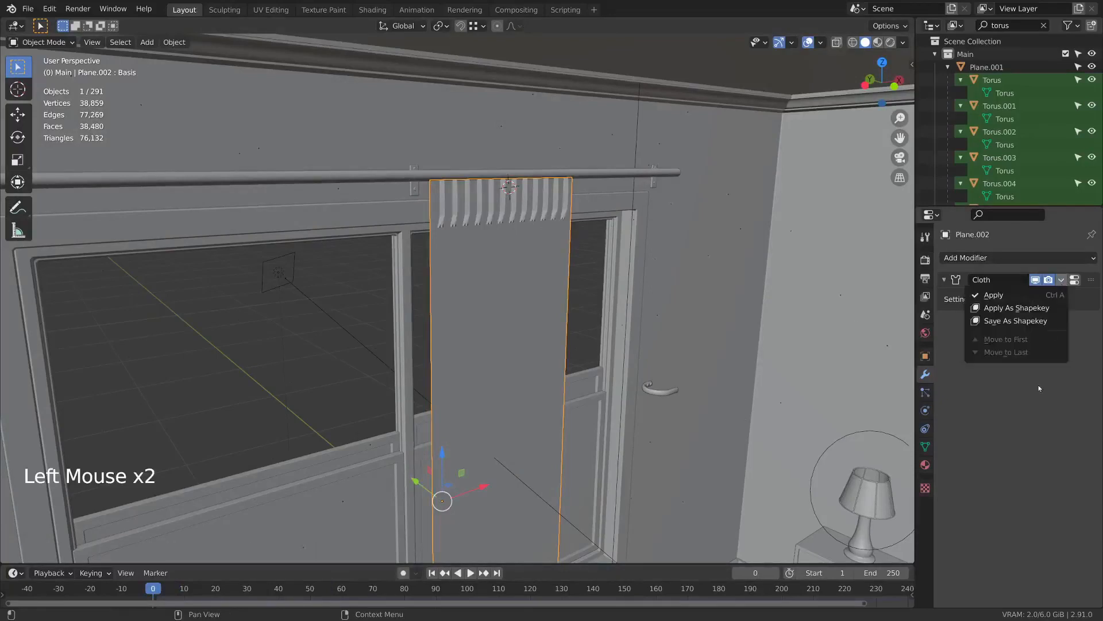
left_click(1074, 280)
middle_click_drag(1029, 471, 1029, 299)
left_click(1032, 457)
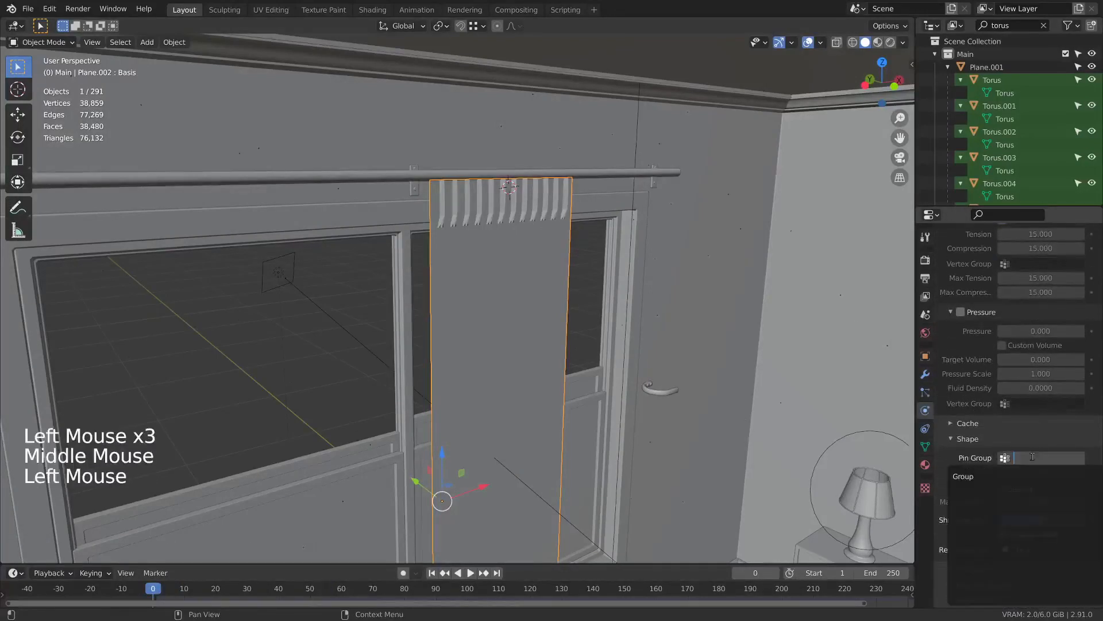
left_click(963, 476)
- Keyframe the curtain's Plane.003 shape key at 0.000 on frame 0 and at 1.000 on frame 20
middle_click_drag(963, 424, 963, 604)
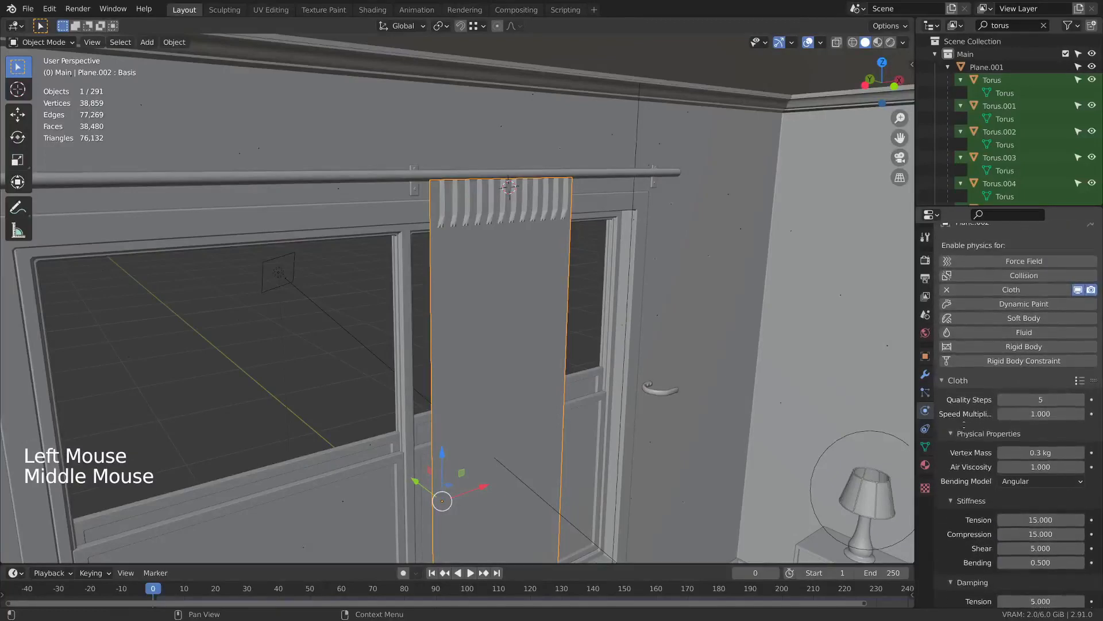
left_click(925, 374)
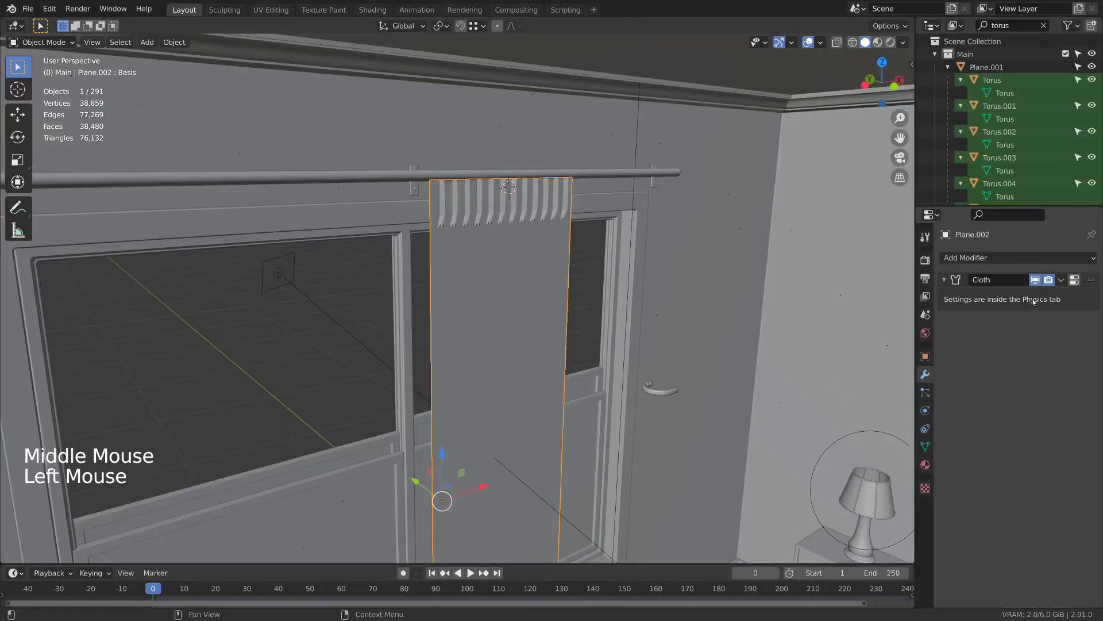
left_click(926, 446)
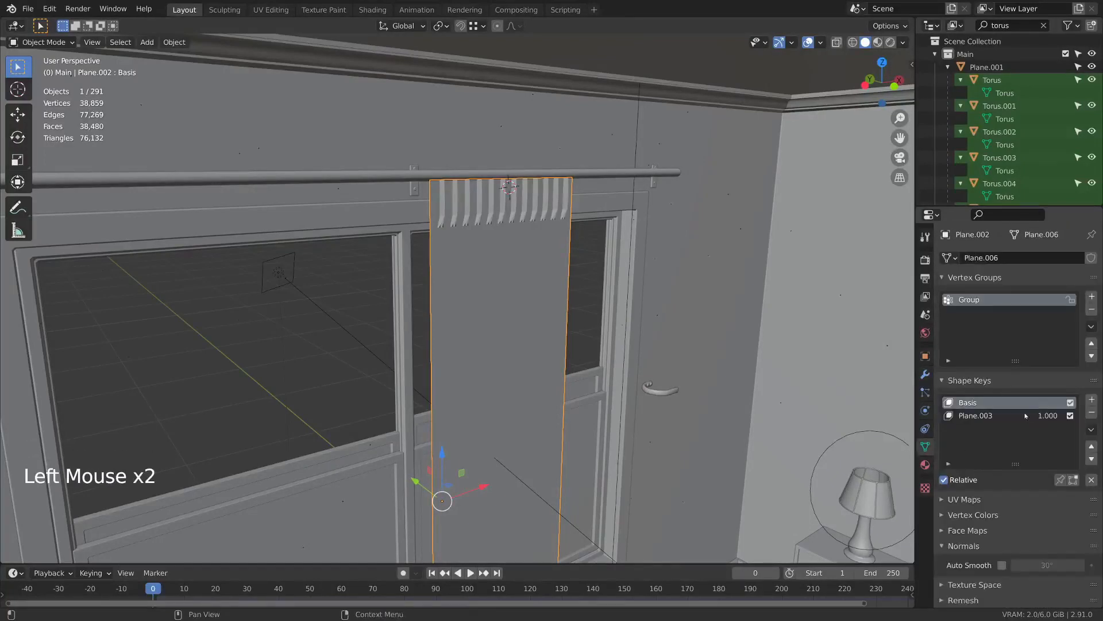
left_click_drag(1047, 415, 1034, 419)
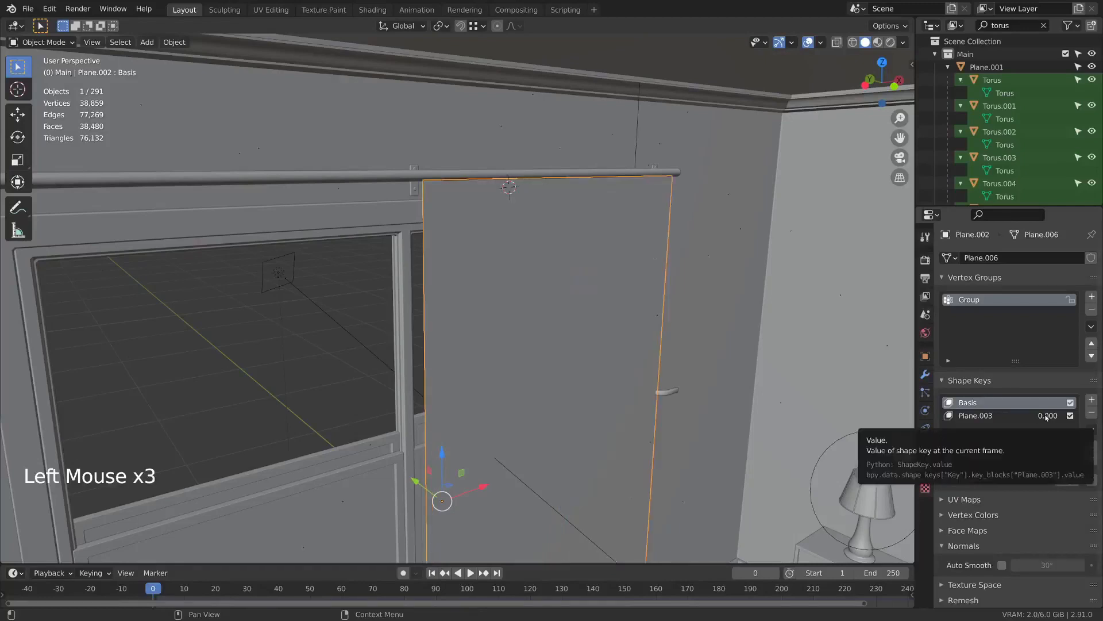
key("i")
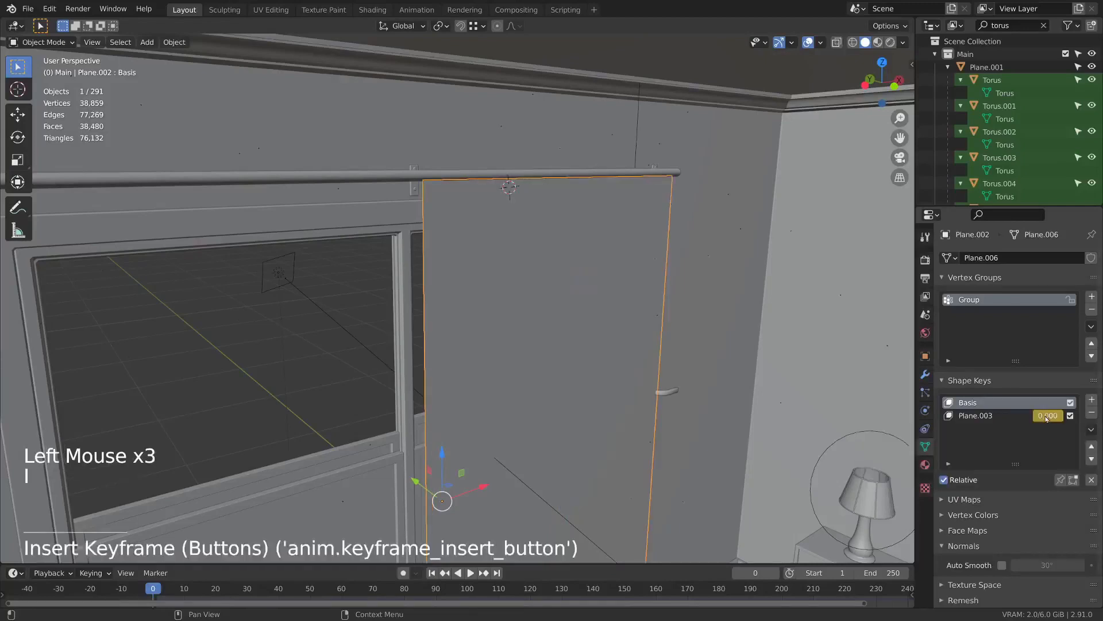
left_click(211, 588)
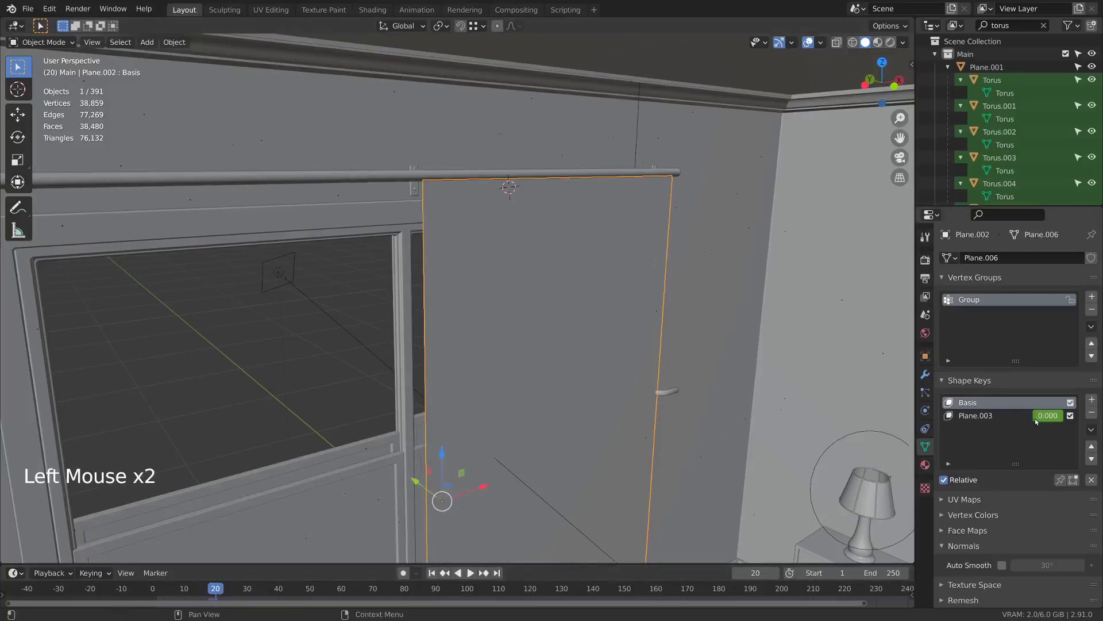
key("i")
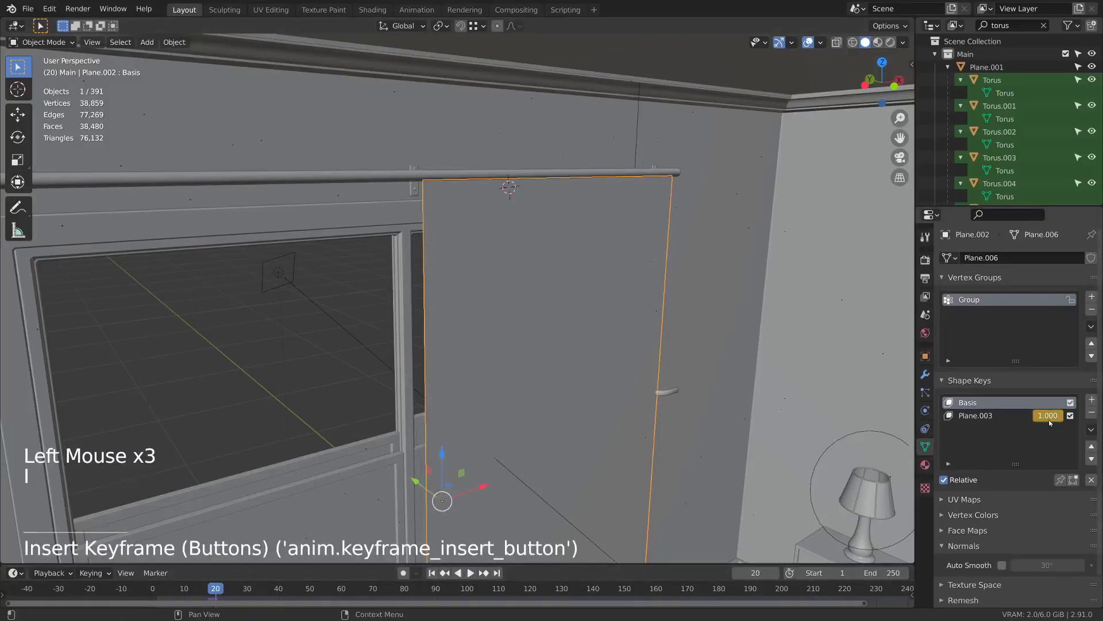
- Play the curtain's cloth simulation from frame 0 and stop it at frame 39
left_click(153, 589)
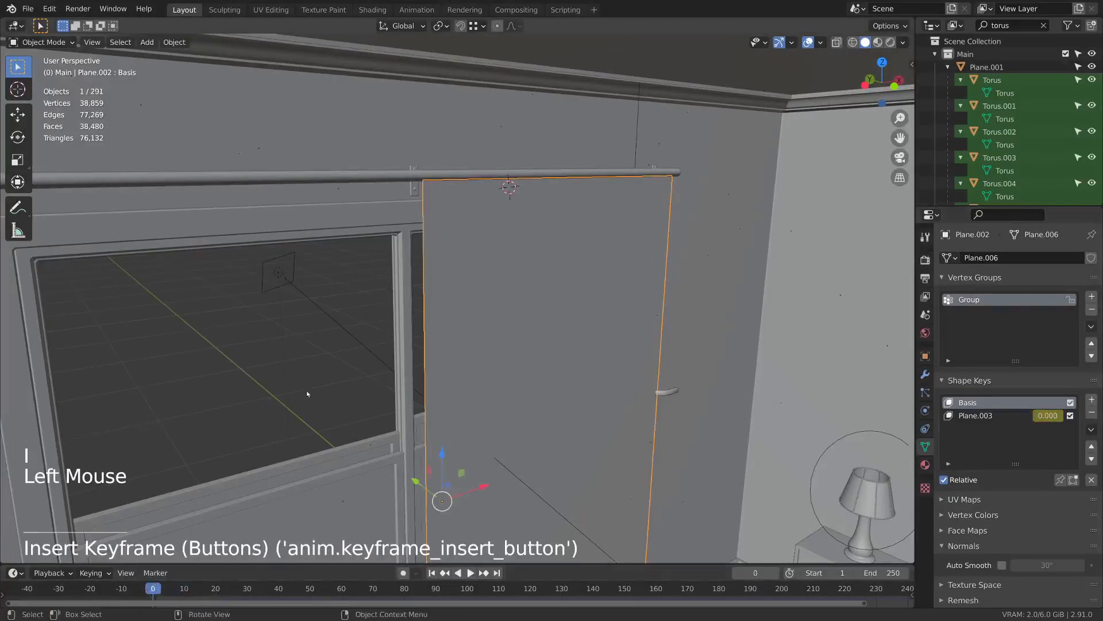
key("space")
middle_click(382, 309)
middle_click_drag(382, 305, 578, 477)
scroll(402, 339, "down", 1)
scroll(409, 350, "down", 1, "shift")
scroll(431, 270, "down", 1)
scroll(437, 284, "down", 1)
key("space")
scroll(516, 425, "up", 3)
middle_click_drag(578, 477, 626, 322, "shift")
middle_click_drag(627, 322, 613, 357)
right_click(613, 333)
left_click(650, 191)
right_click(650, 190)
right_click(649, 191)
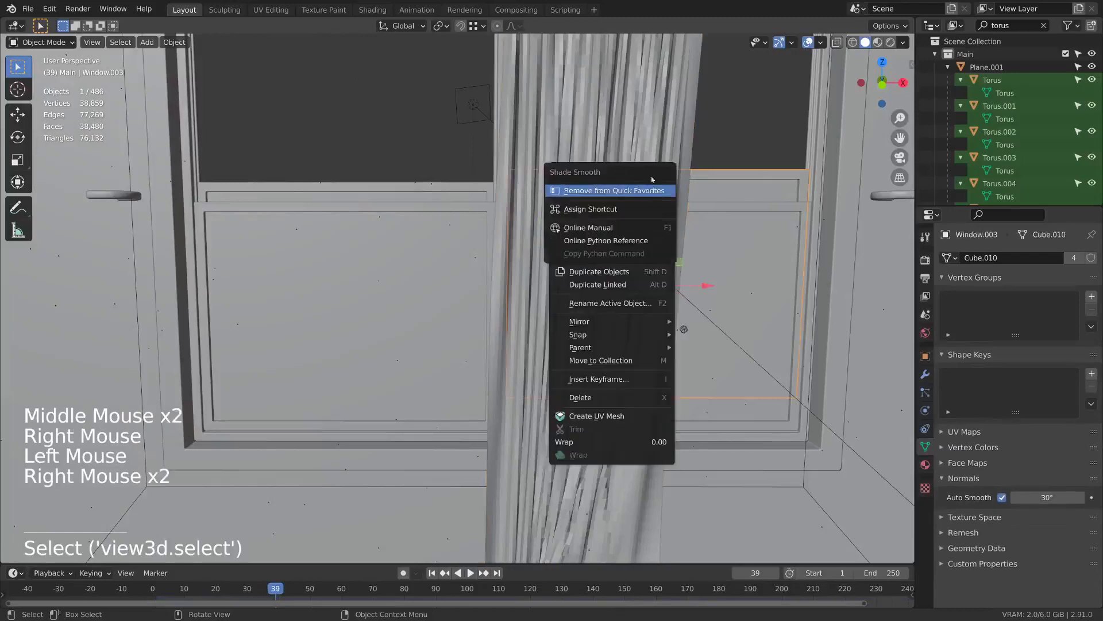
- Select the curtain again and enable Self Collisions in its cloth physics settings
left_click(925, 374)
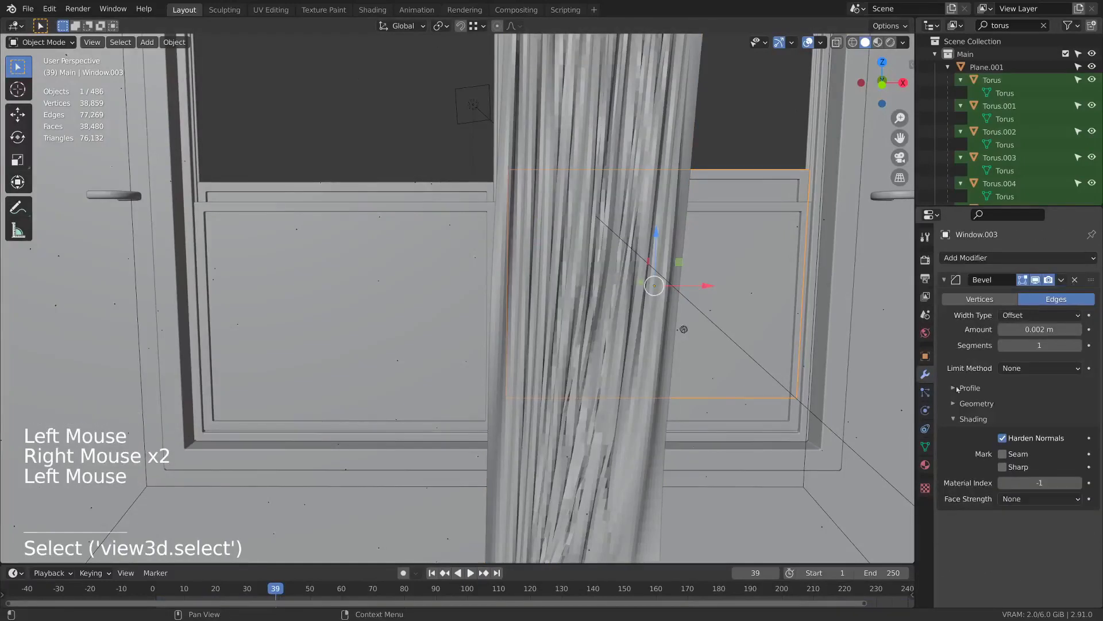
left_click(663, 281)
left_click(1074, 280)
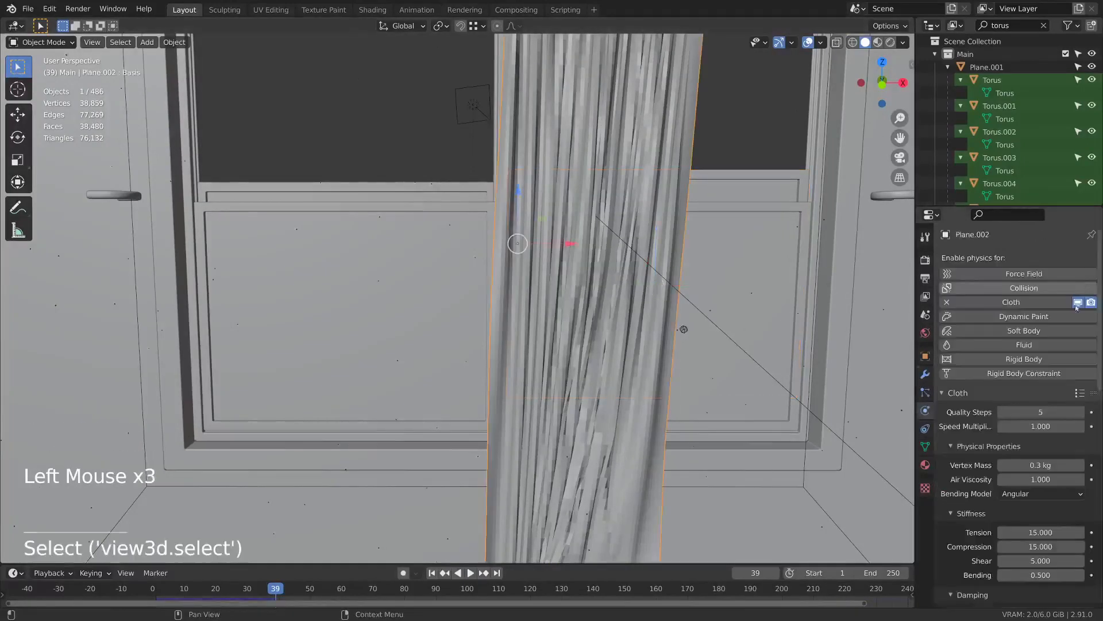
middle_click_drag(1077, 306, 1098, 362)
middle_click_drag(963, 314, 963, 356)
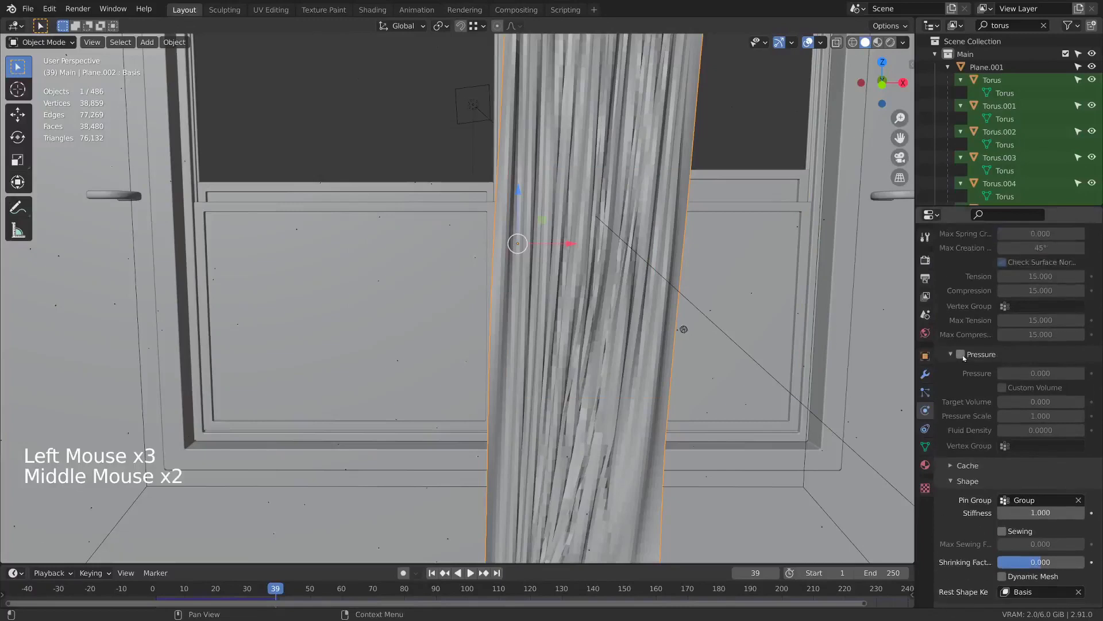
middle_click_drag(968, 273, 1013, 489)
left_click(961, 568)
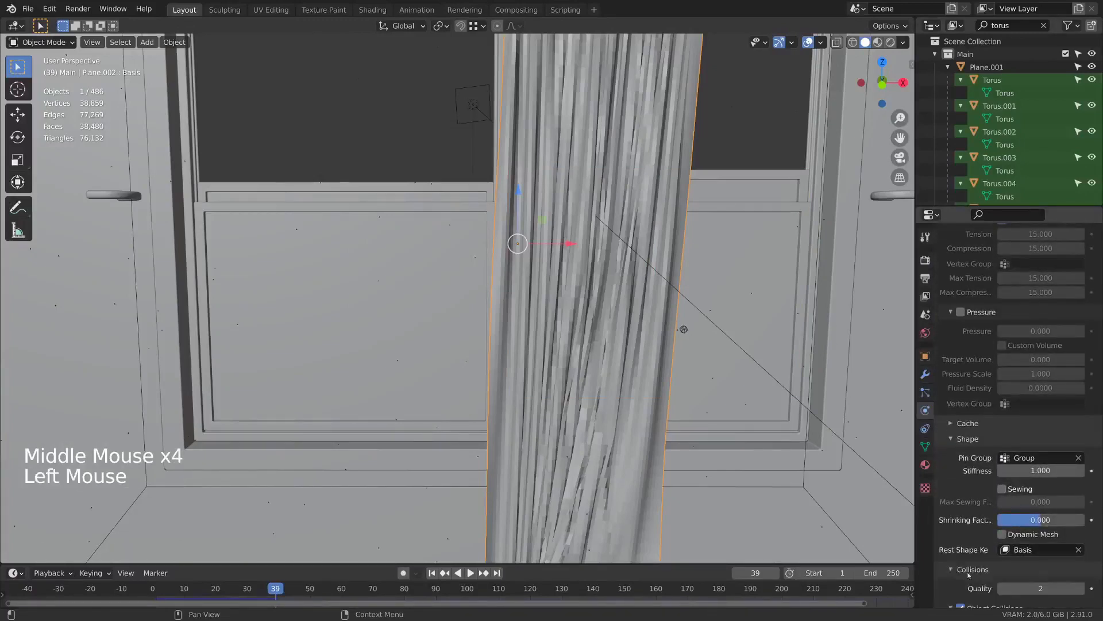
middle_click_drag(961, 569, 961, 396)
left_click(961, 502)
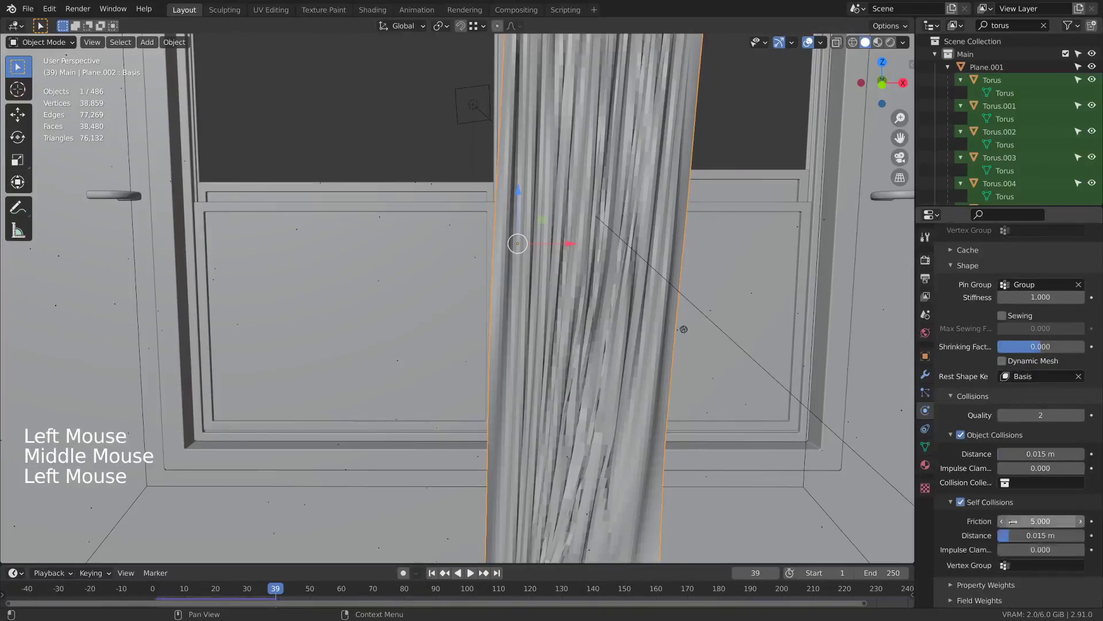
- Set the cloth's self-collision distance to 0.003 m
double_click(1026, 537)
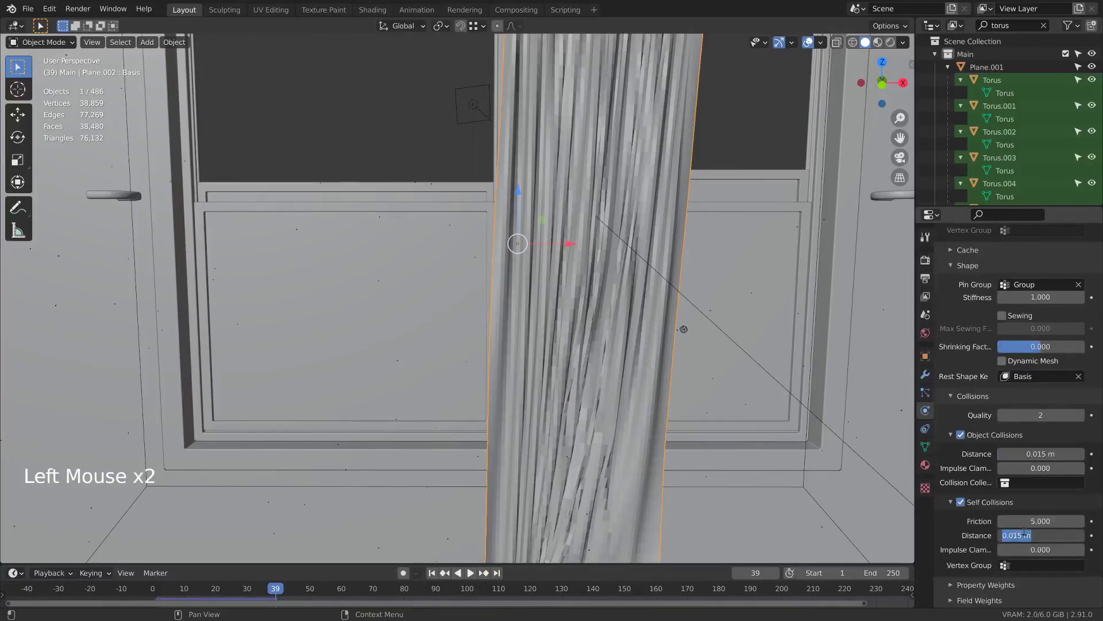
type("0.01")
key("BackSpace")
type("03")
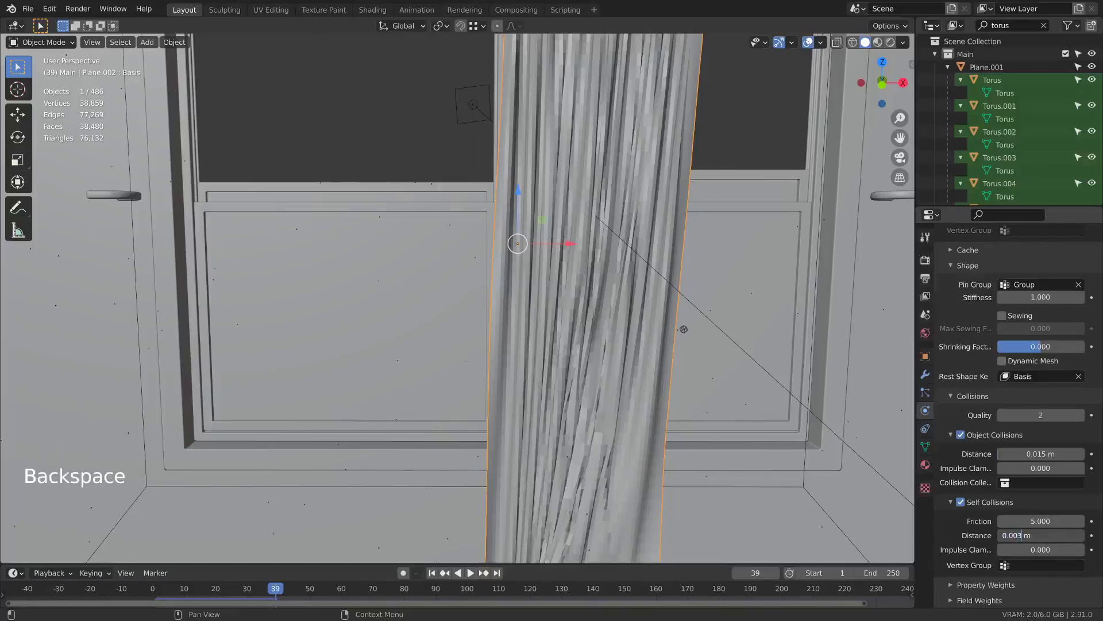
key("Return")
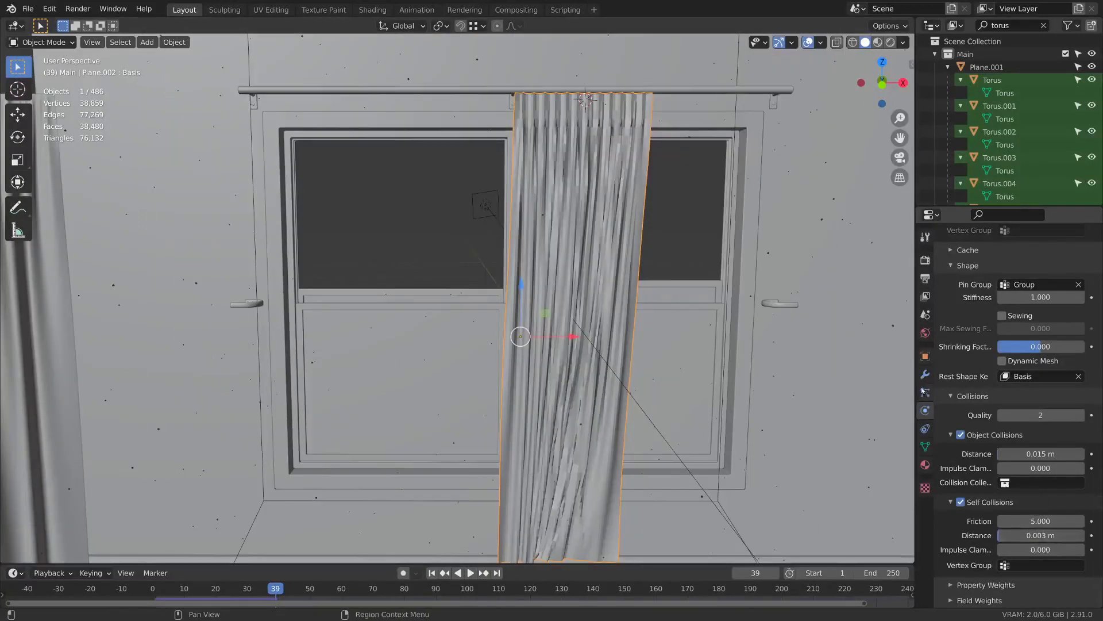
- Rerun the cloth simulation from frame 0 and stop it at frame 129
left_click_drag(281, 588, 50, 563)
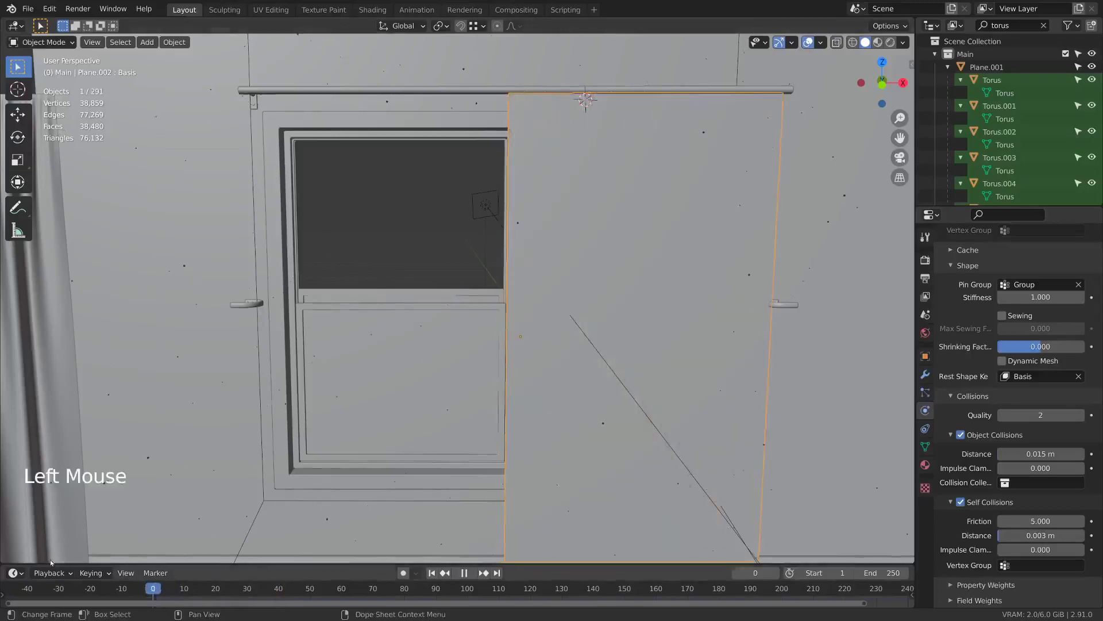
key("space")
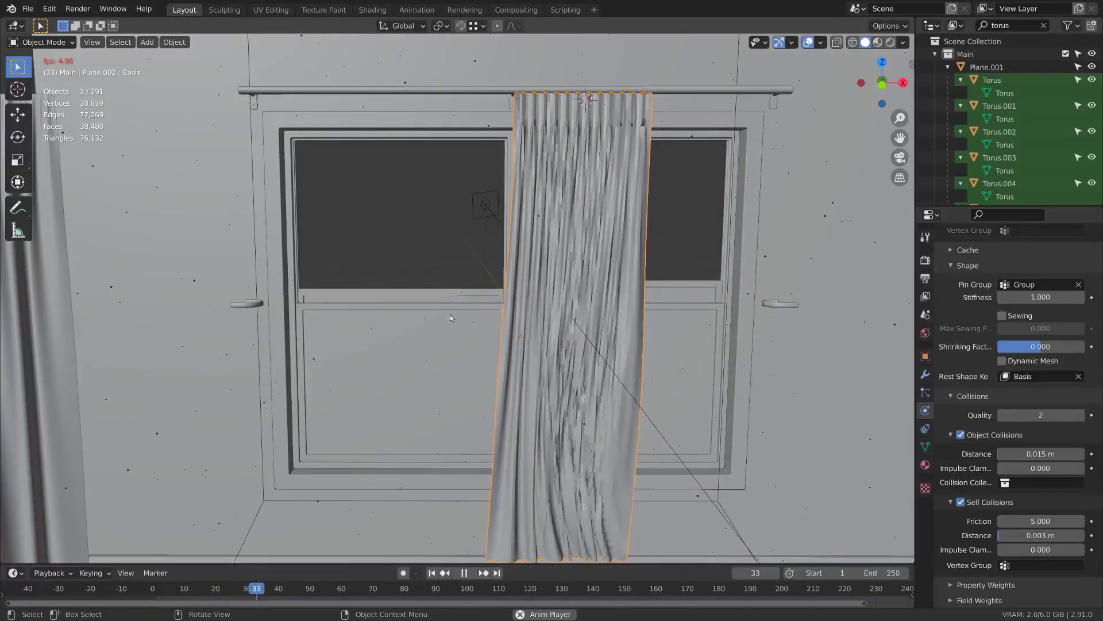
middle_click_drag(450, 315, 443, 317)
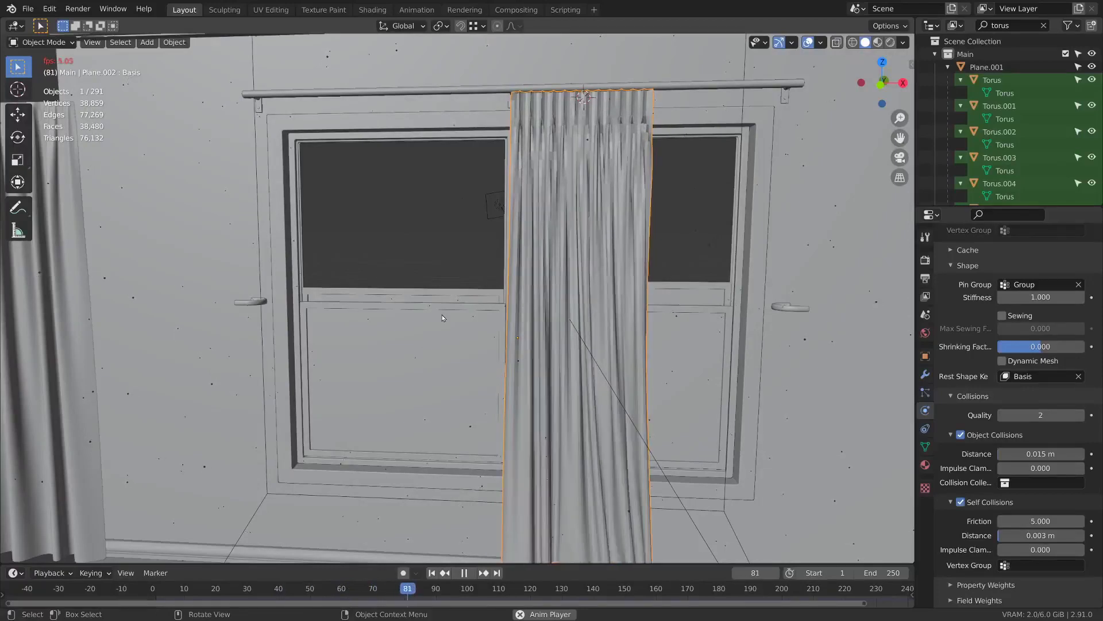
scroll(442, 318, "down", 1)
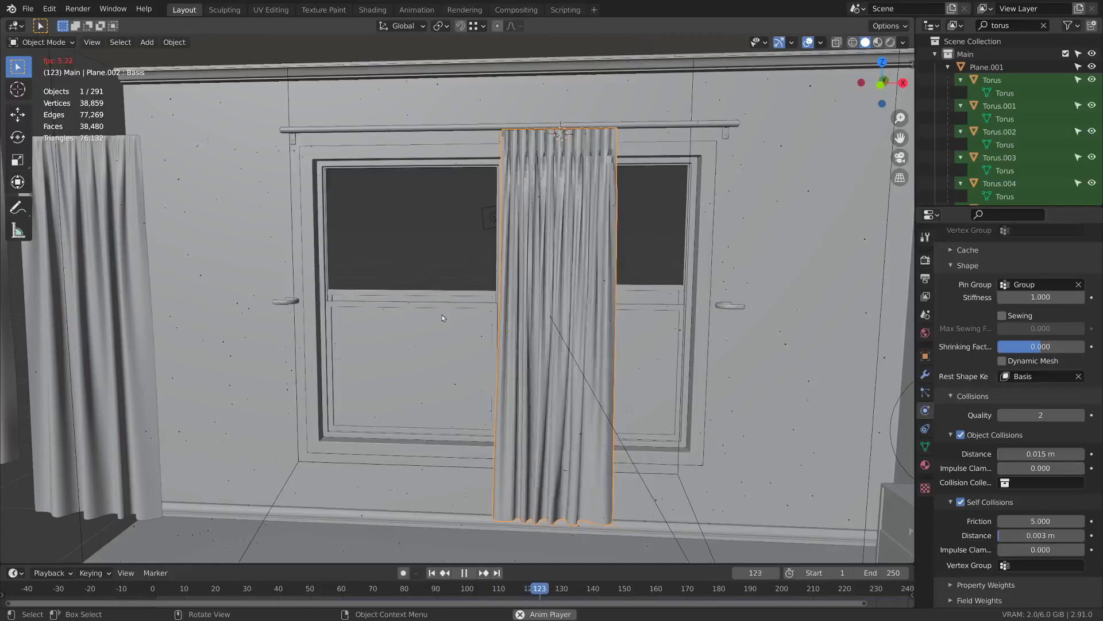
key("space")
- Apply Shade Smooth to the simulated curtain
middle_click_drag(443, 318, 541, 480)
middle_click_drag(560, 523, 563, 205)
scroll(615, 237, "down", 1)
right_click(624, 219)
left_click(622, 217)
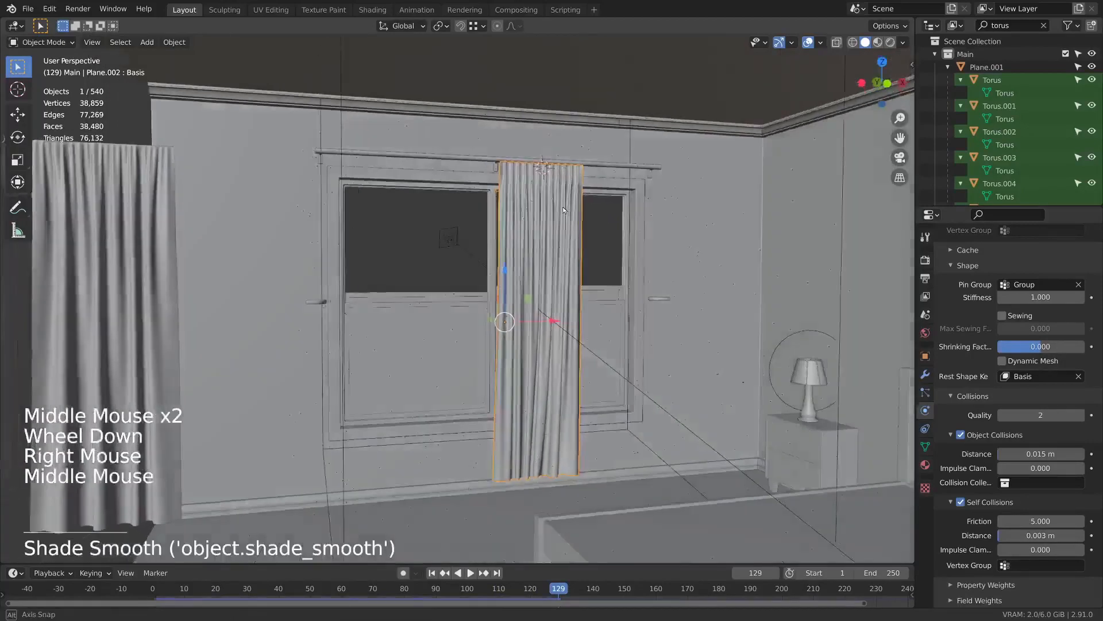
- Add subdivision at level 2 to the curtain
scroll(627, 237, "up", 3)
middle_click_drag(688, 199, 666, 196)
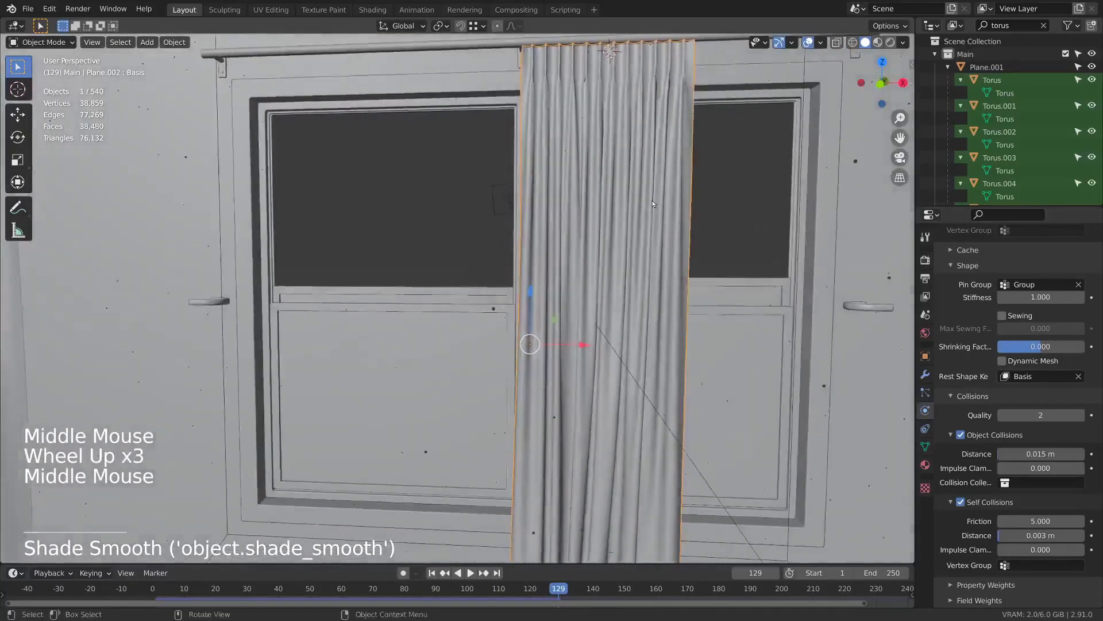
middle_click_drag(636, 111, 591, 182, "shift")
right_click(565, 127, "shift")
scroll(564, 127, "up", 2)
middle_click_drag(569, 127, 554, 175)
key("ctrl+2")
- Place the 3D cursor near the curtain's upper corner and examine the pleats along the rod up close
right_click(540, 112, "shift")
scroll(541, 112, "up", 3)
middle_click_drag(540, 112, 526, 139, "shift")
right_click(540, 145, "shift")
middle_click_drag(474, 165, 431, 98)
scroll(446, 161, "up", 1)
scroll(442, 161, "up", 1)
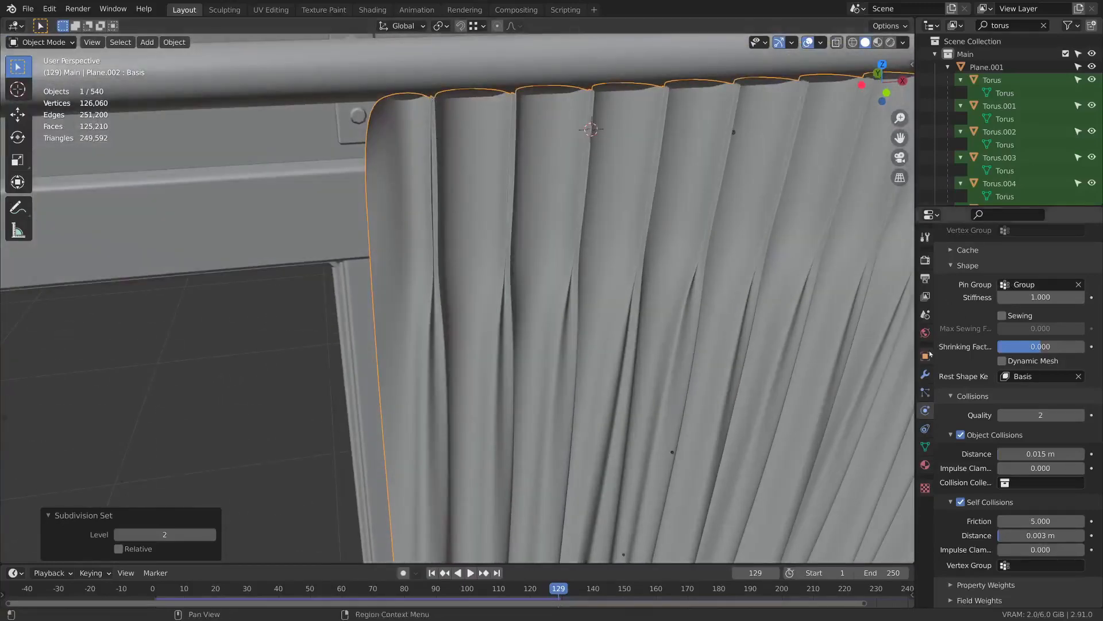
- Lower the curtain's Subdivision viewport level to 1 and remove both of its shape keys
left_click(925, 374)
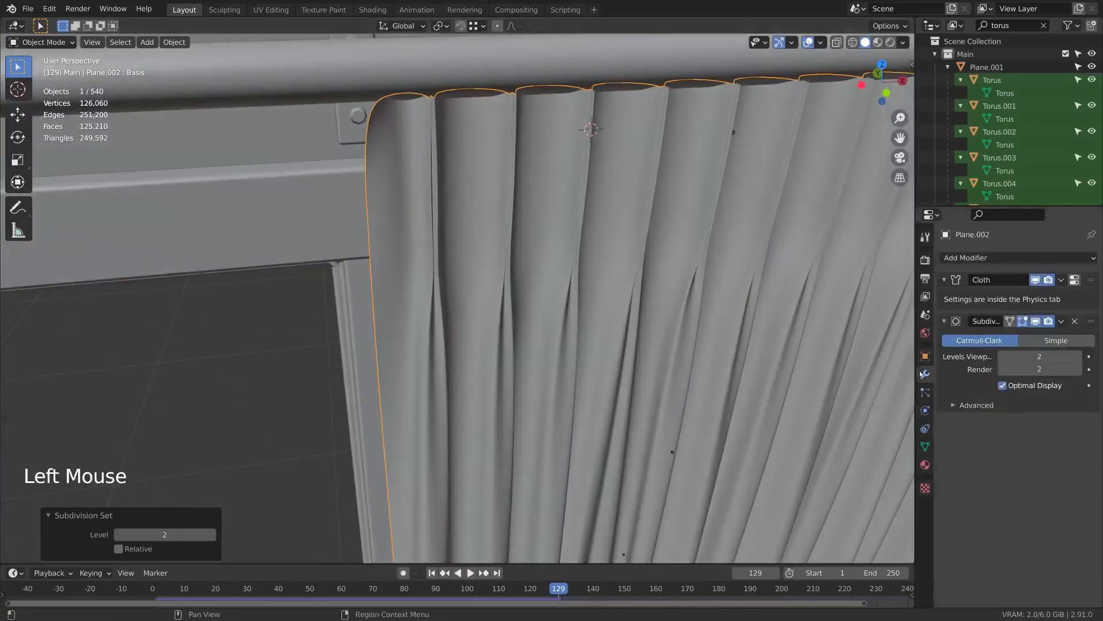
left_click(1004, 357)
left_click(924, 445)
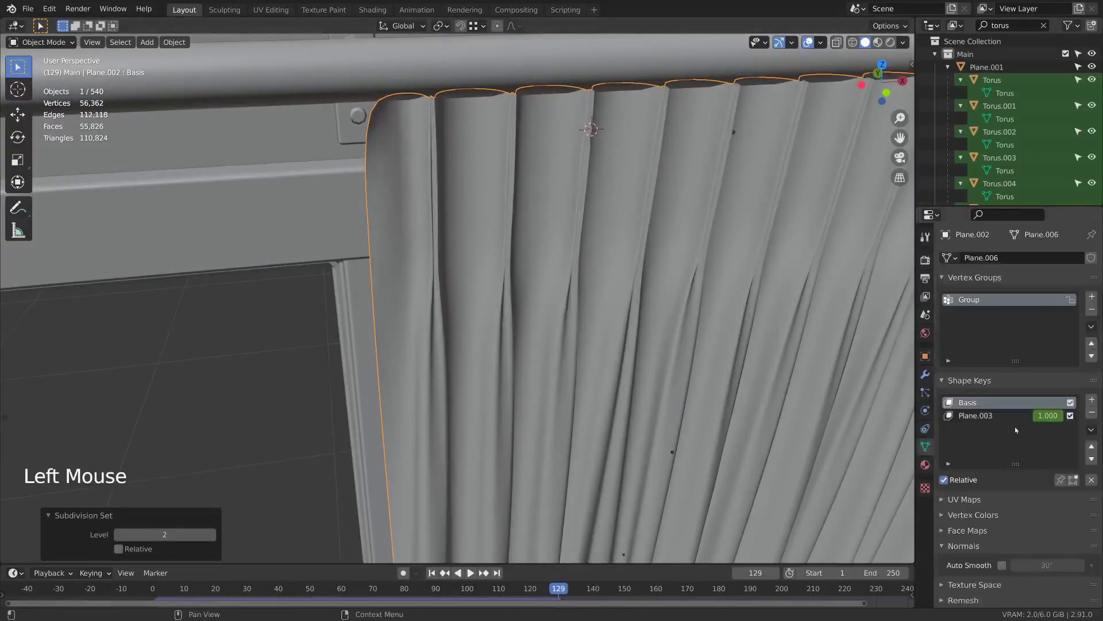
left_click(1091, 414)
left_click(1091, 413)
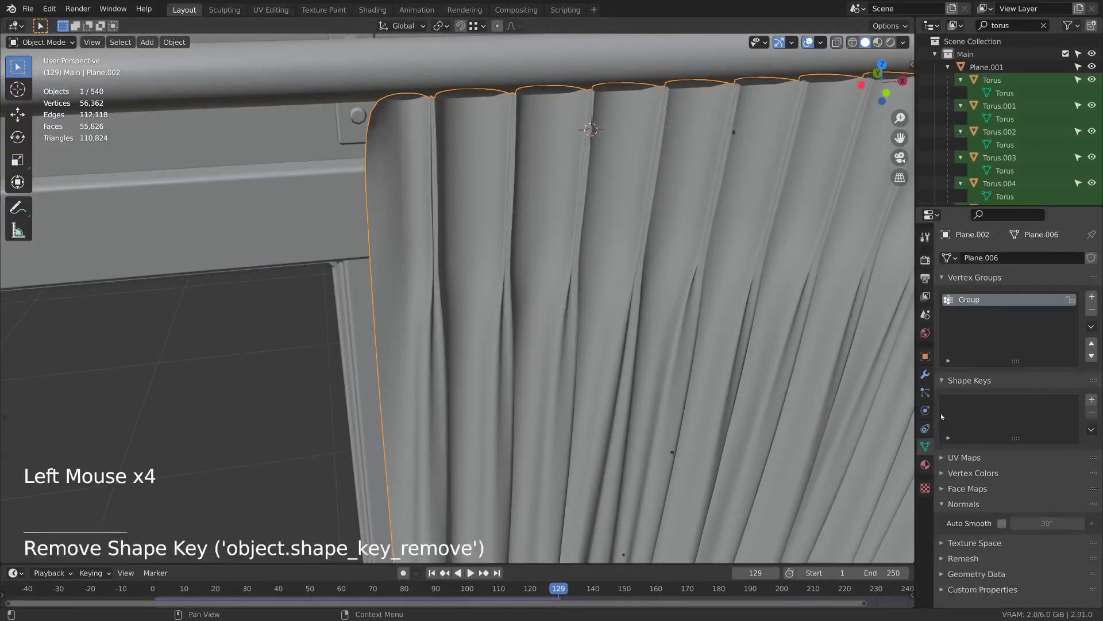
- Add a Corrective Smooth modifier between Cloth and Subdivision on the curtain, with a factor of 0.206
left_click(925, 374)
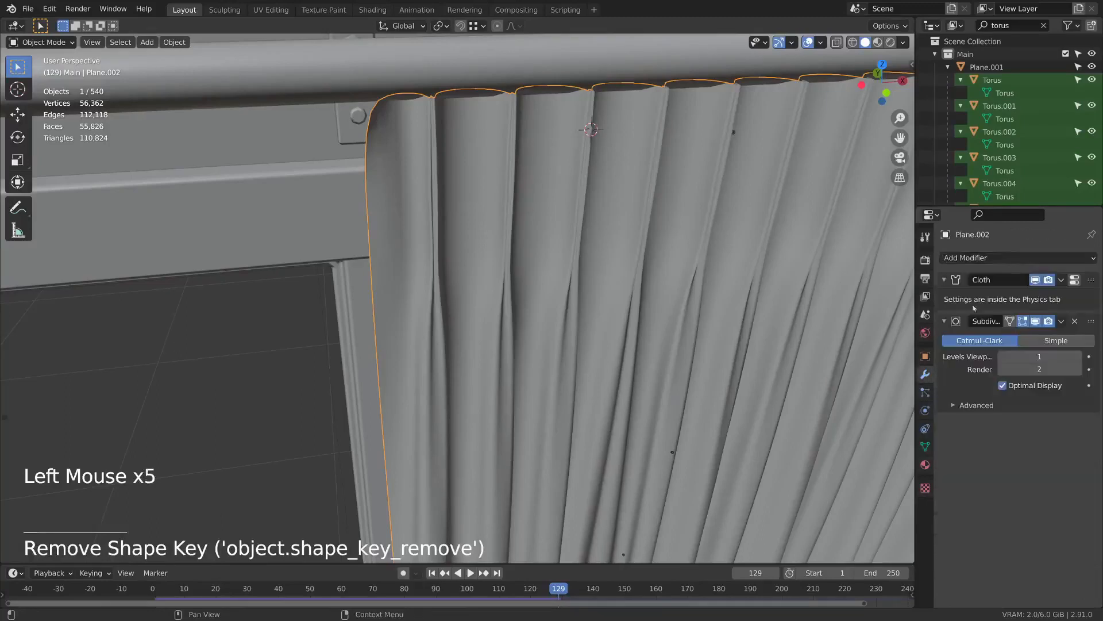
left_click(1006, 258)
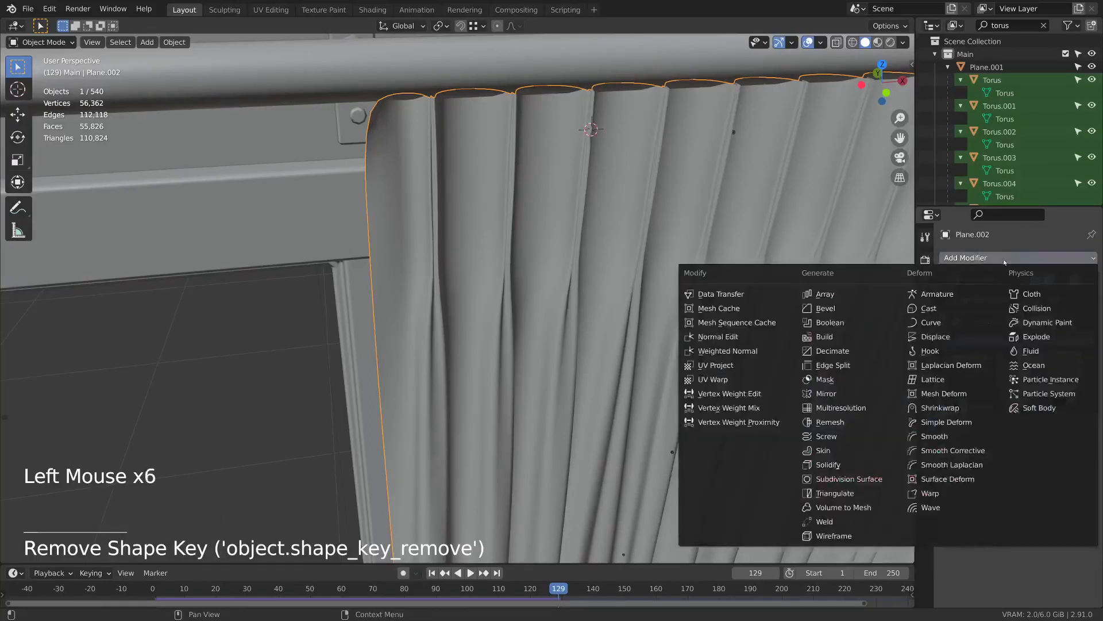
left_click(968, 452)
left_click_drag(1091, 423, 1086, 306)
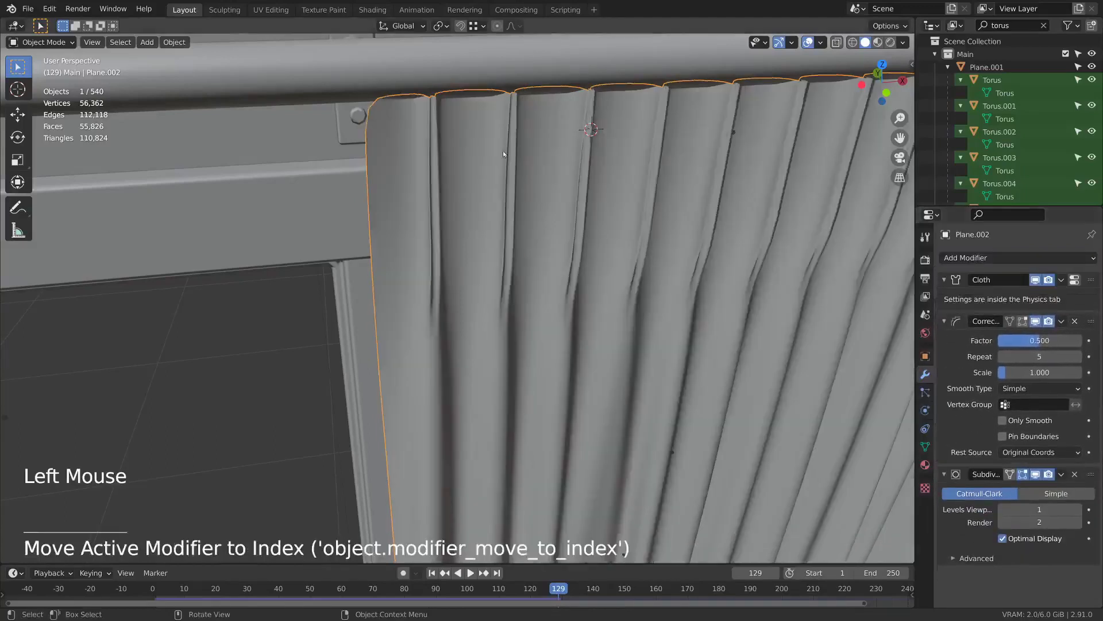
left_click_drag(1040, 340, 1015, 340)
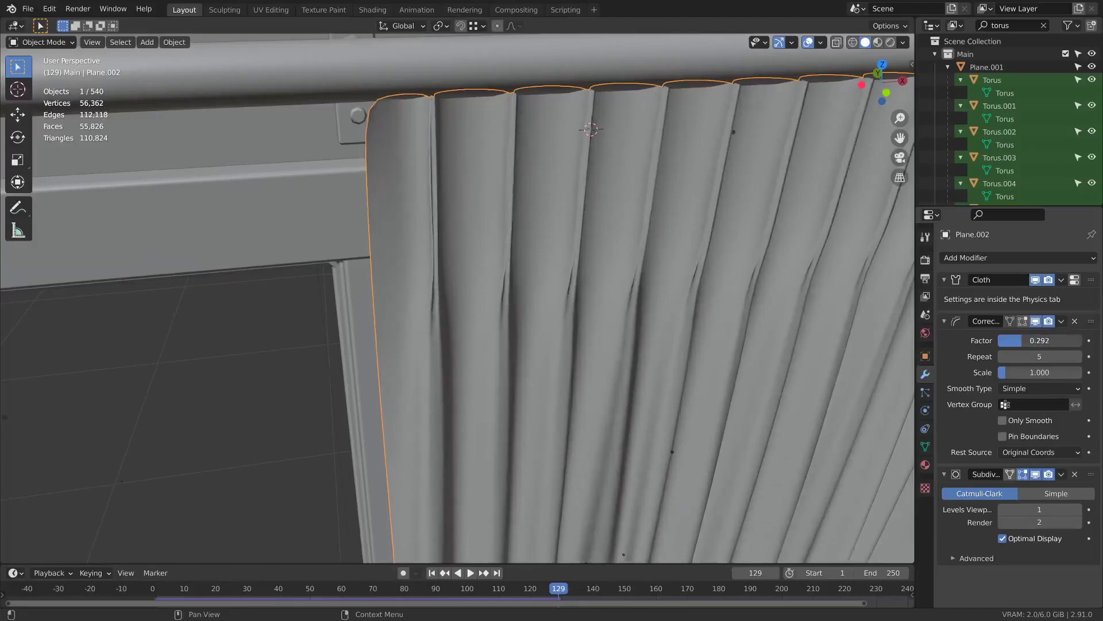
left_click_drag(1021, 340, 1014, 340)
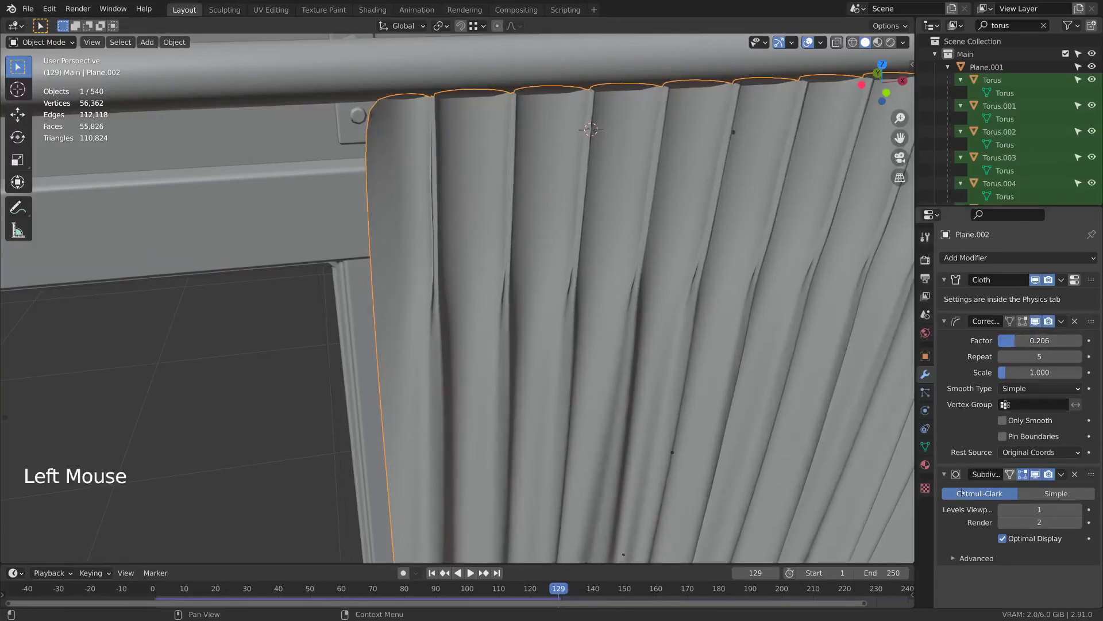
- Set the Subdivision modifier's Boundary Smooth option to Keep Corners so the curtain's corners stay sharp
middle_click_drag(632, 345, 608, 334)
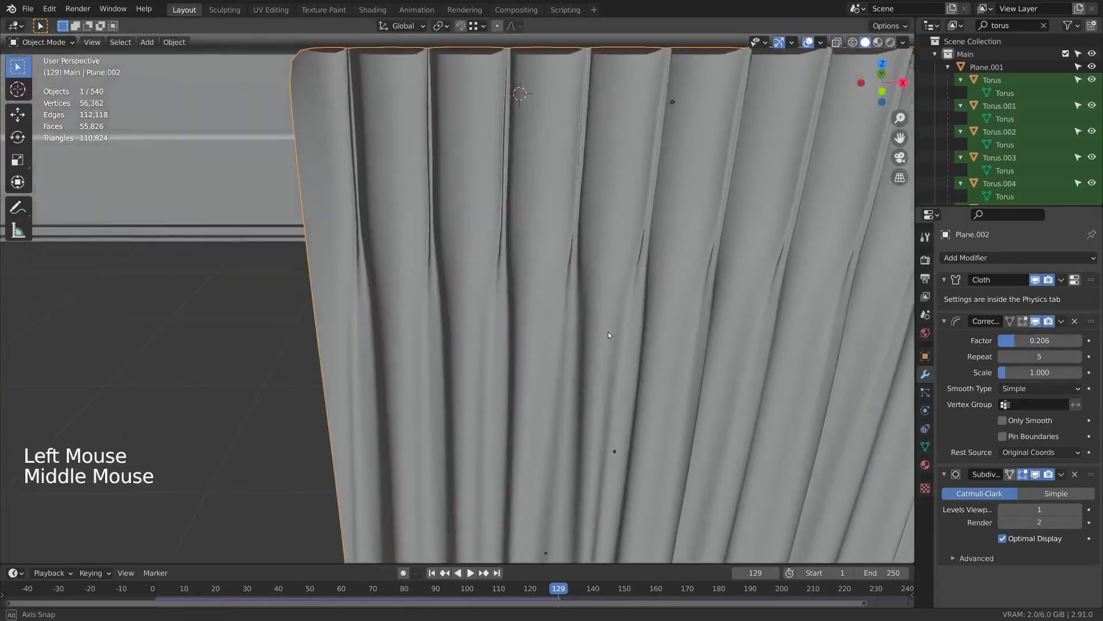
left_click(972, 556)
middle_click_drag(972, 553, 977, 493)
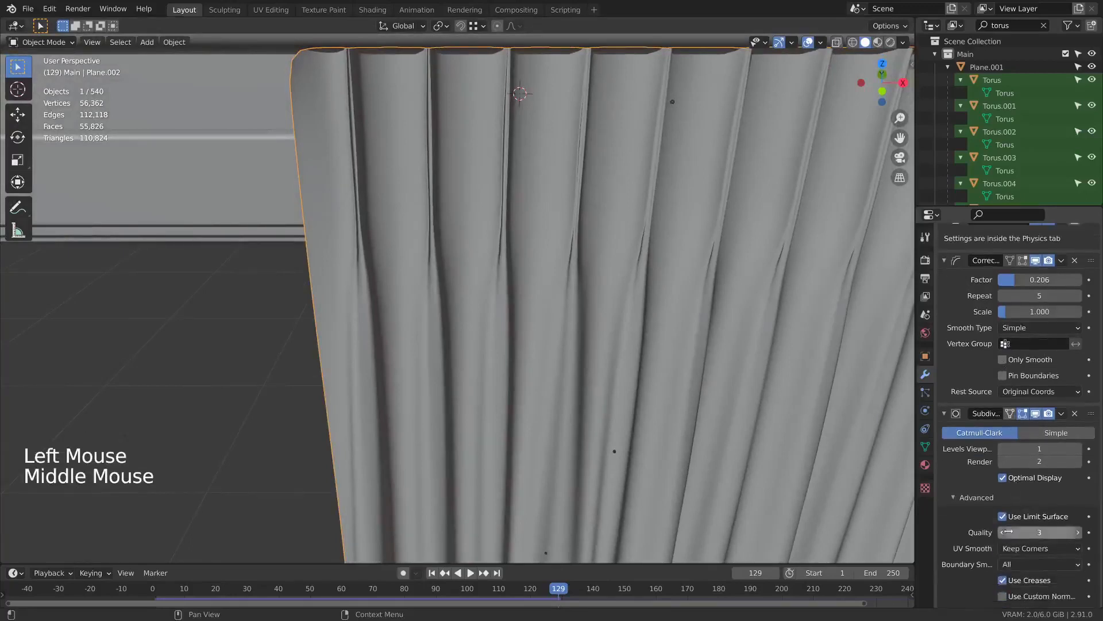
left_click(1026, 560)
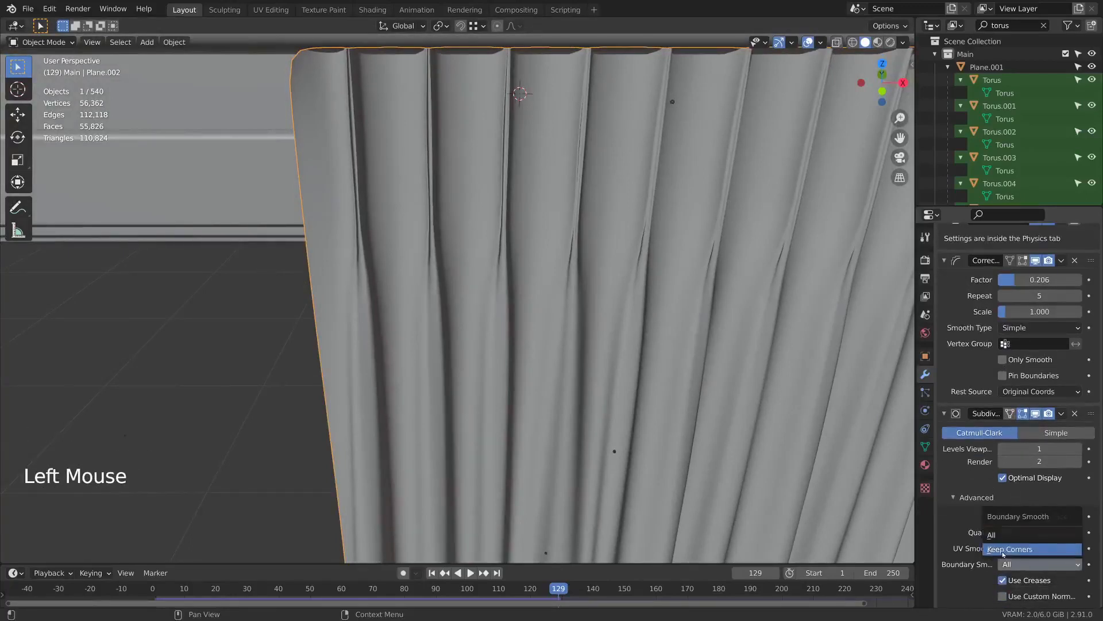
left_click(998, 550)
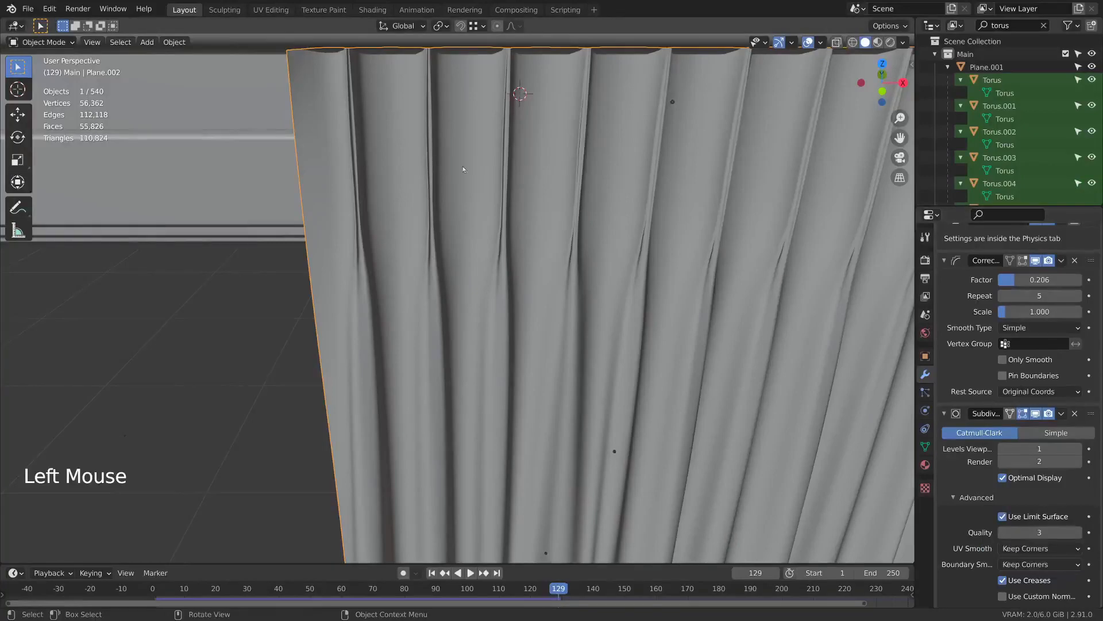
- Bake the curtain's modifiers and simulated shape into real geometry with Visual Geometry to Mesh
scroll(463, 169, "down", 4)
middle_click_drag(546, 213, 691, 311)
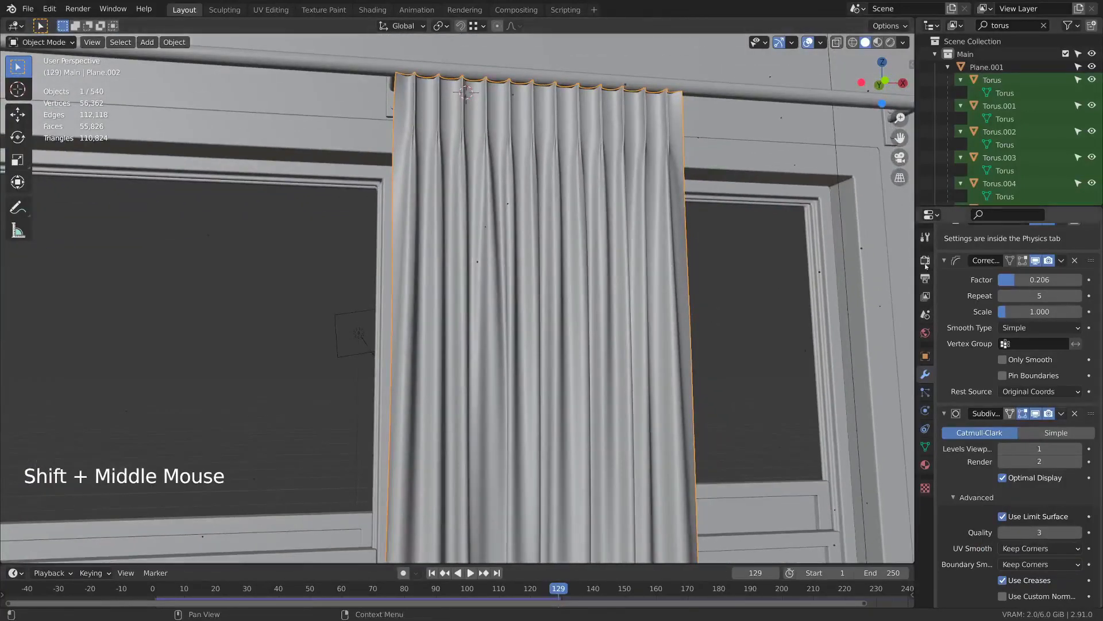
key("ctrl+a")
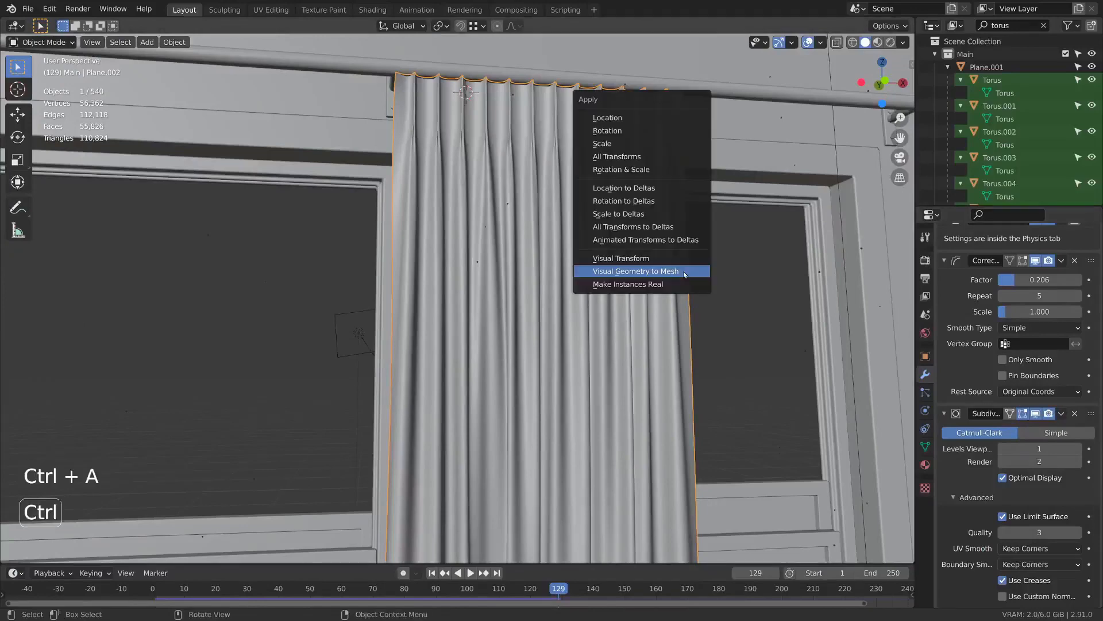
left_click(614, 272)
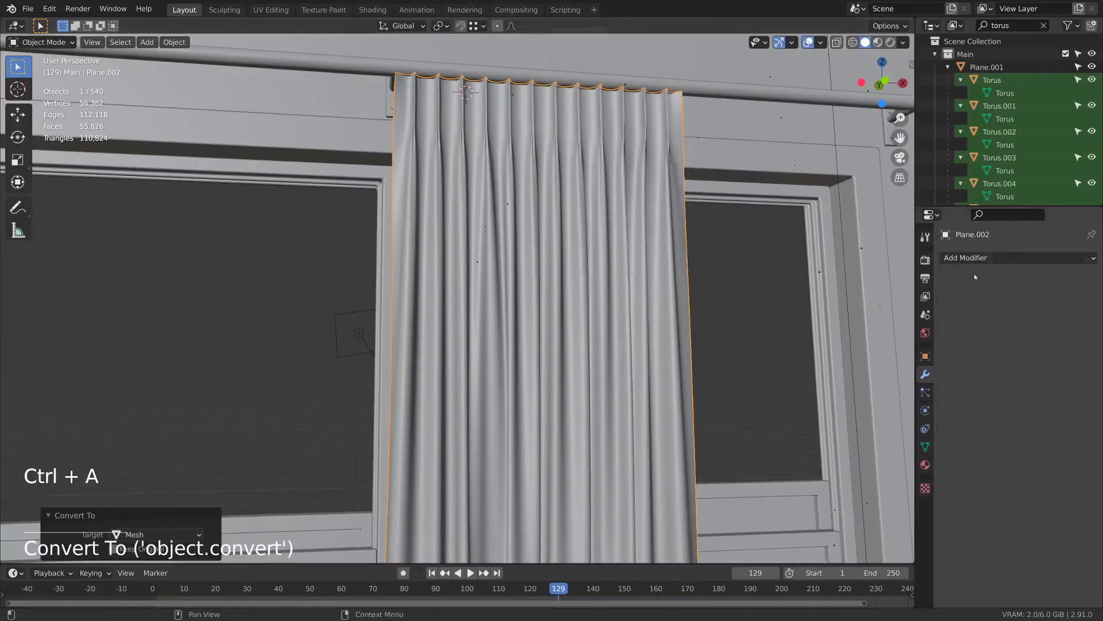
- Examine the reference photo of the pleated curtain to see how its rings hang from the rod
middle_click_drag(402, 207, 435, 143)
scroll(410, 220, "down", 3)
middle_click_drag(467, 208, 510, 451, "shift")
scroll(461, 225, "up", 2)
middle_click_drag(621, 307, 655, 314)
scroll(655, 313, "down", 1)
key("alt+Tab")
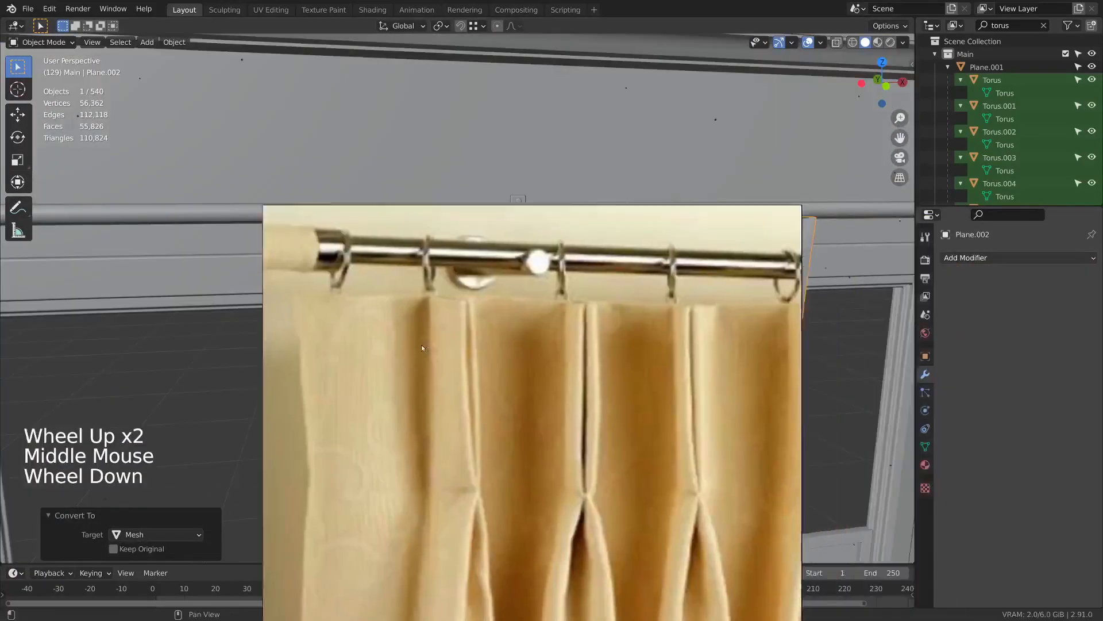
right_click_drag(422, 344, 486, 329)
right_click_drag(451, 283, 602, 273)
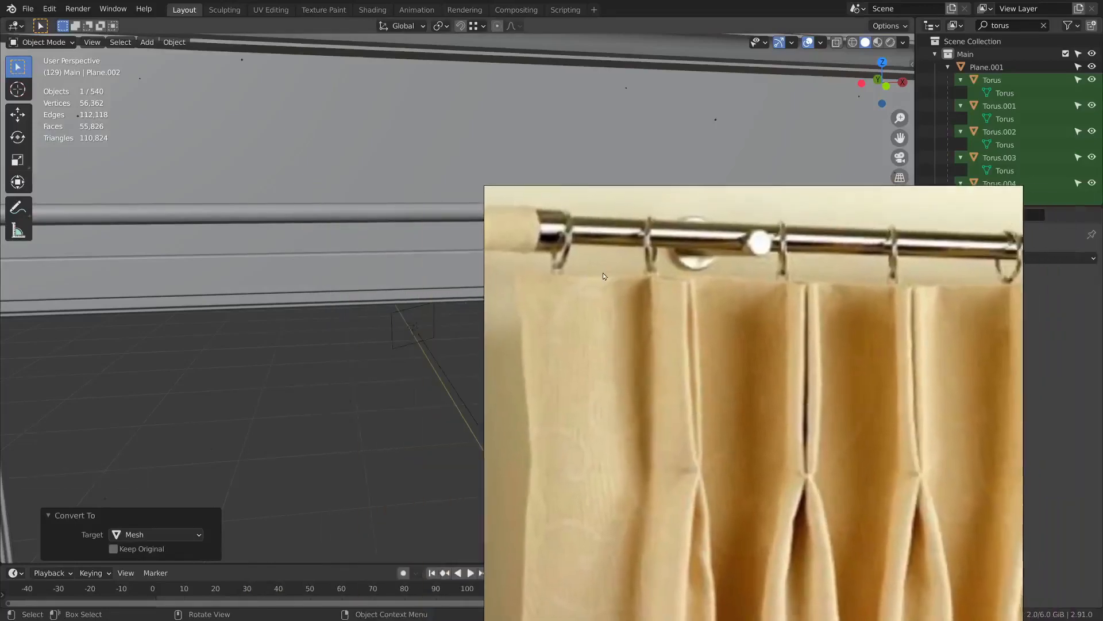
scroll(602, 273, "up", 1)
key("alt+Tab")
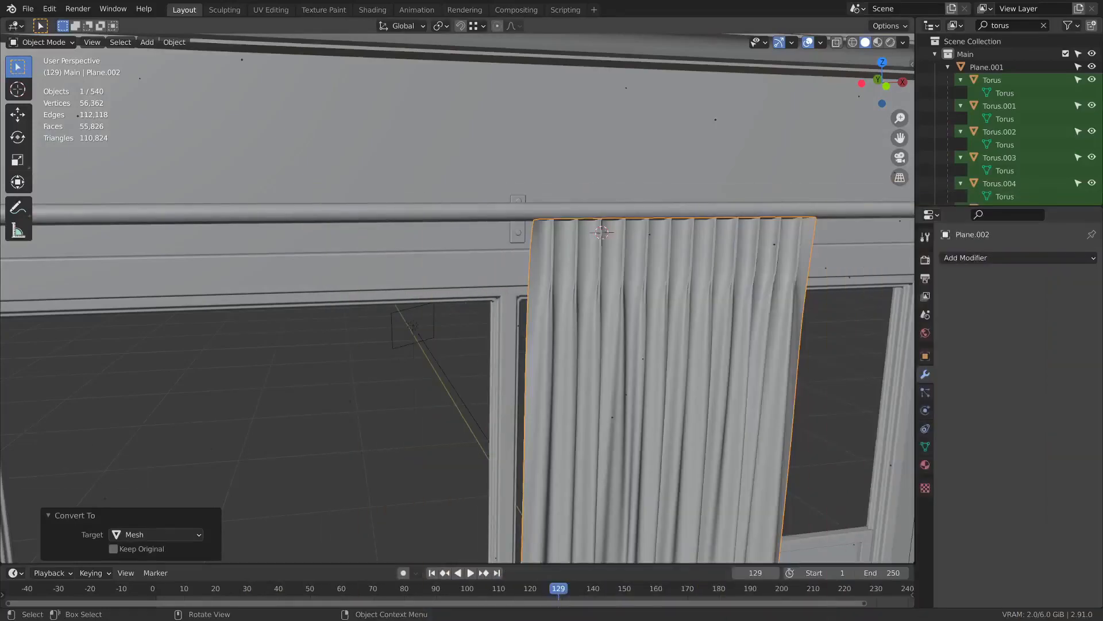
- Add a torus with 16 major and 6 minor segments at the 3D cursor near the curtain's upper edge
scroll(587, 238, "up", 2)
right_click(599, 184)
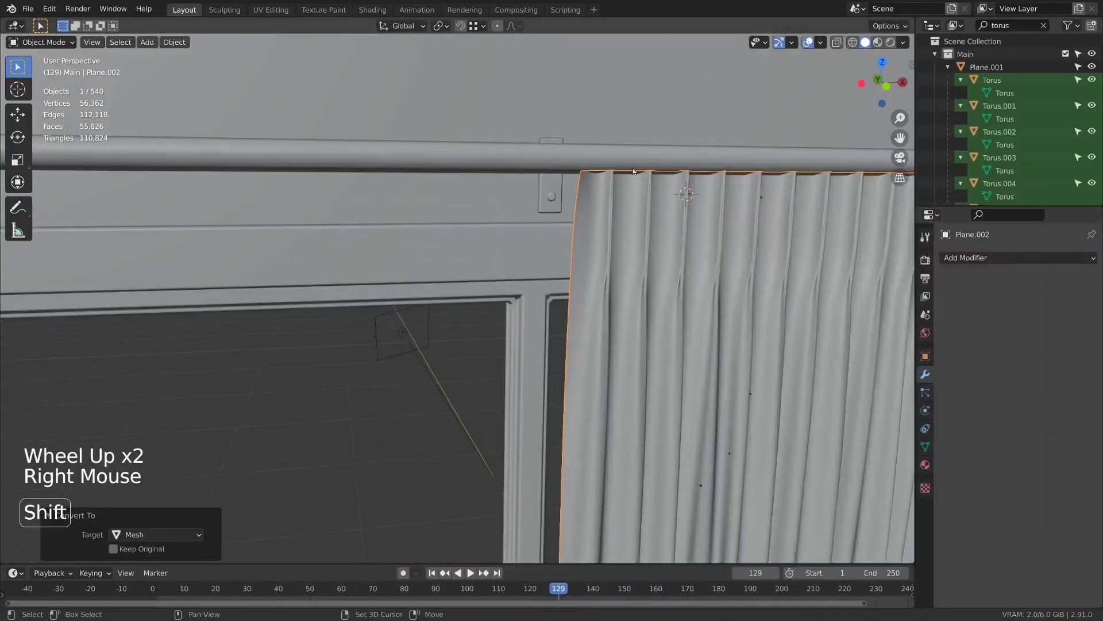
key("shift+a")
mouse_move(634, 168)
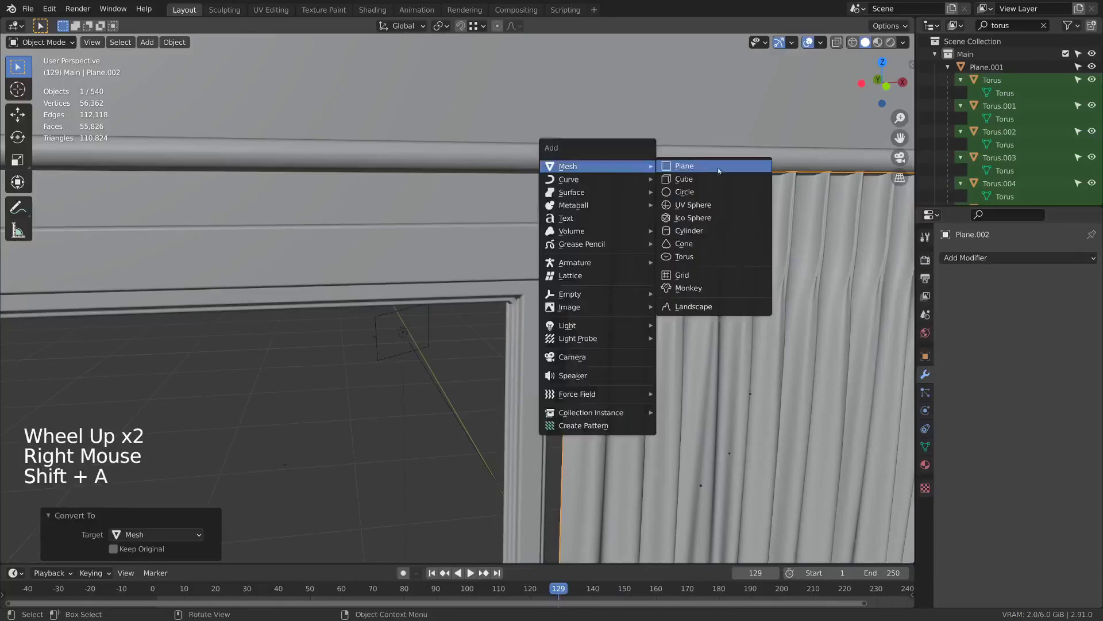
left_click(686, 257)
- Scale the torus mesh down in Edit Mode by about 0.097, followed by a second reduction to ring size
scroll(729, 223, "down", 5)
scroll(730, 223, "down", 2)
scroll(732, 224, "up", 1)
middle_click_drag(732, 224, 574, 238)
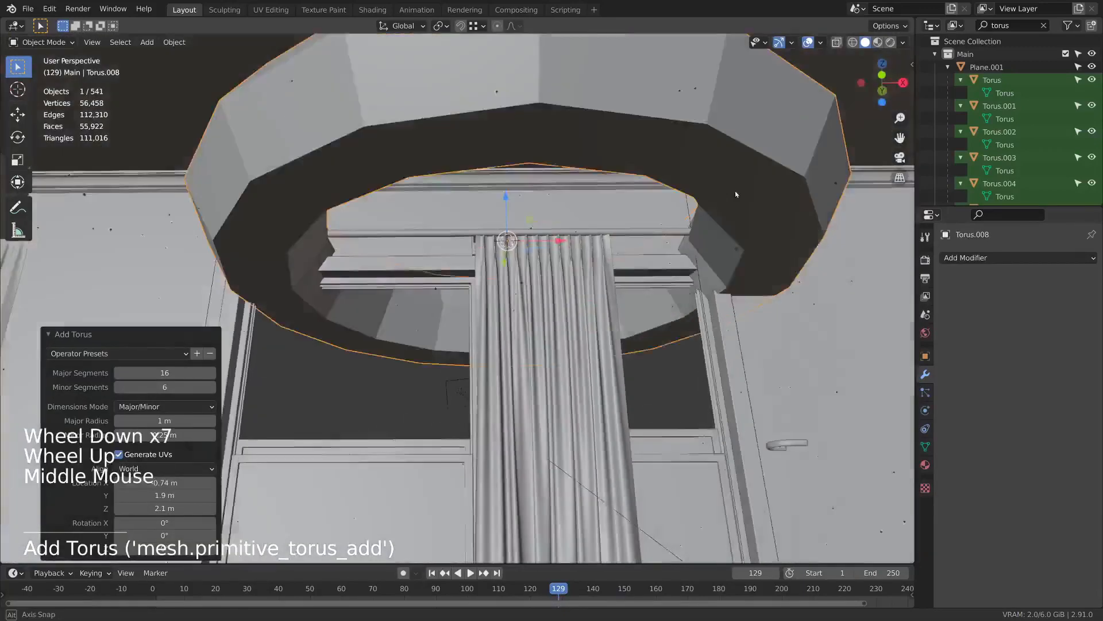
key("Tab")
key("s")
left_click(530, 238)
scroll(529, 238, "up", 5)
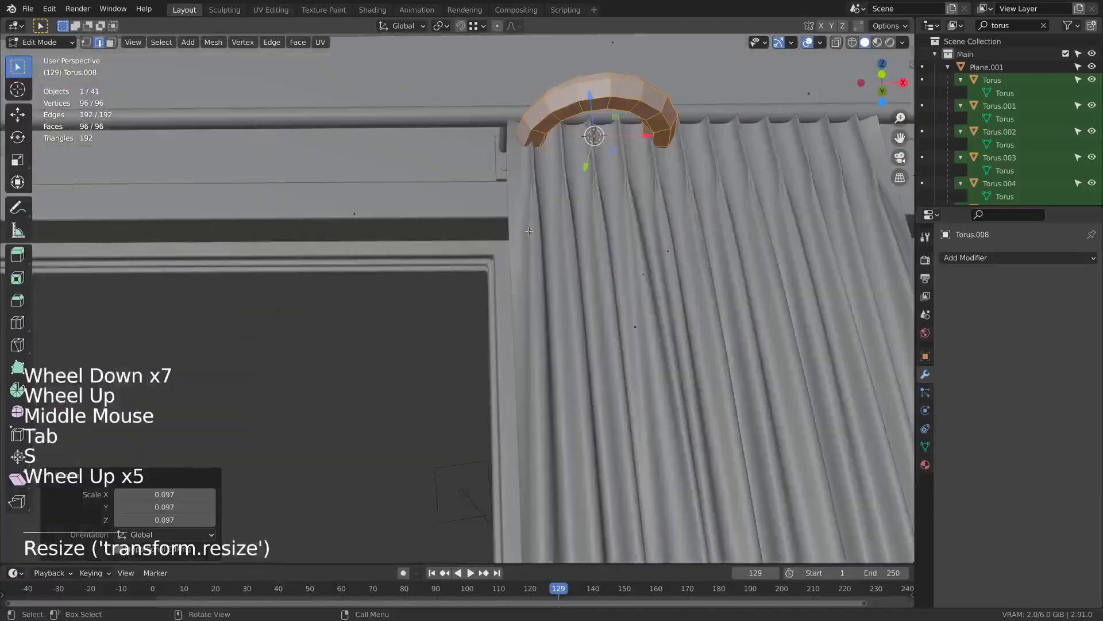
middle_click_drag(682, 95, 658, 184, "shift")
scroll(608, 187, "up", 1)
scroll(608, 188, "up", 2)
key("s")
left_click(526, 197)
key("Tab")
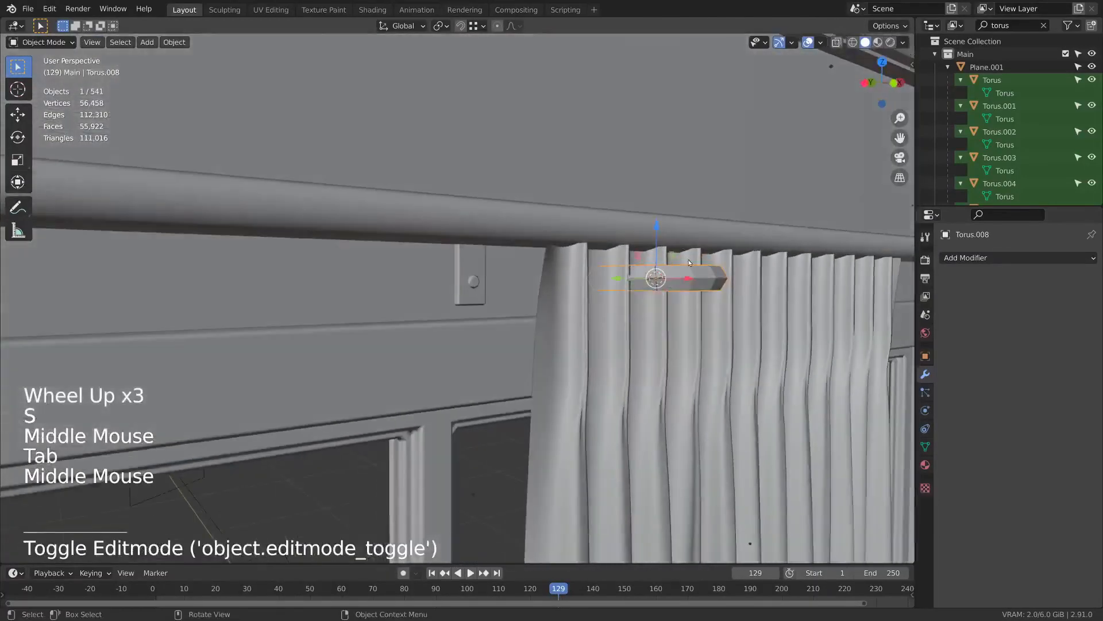
- Stand the ring upright on the curtain rod by rotating it -90° about X, raising it, and turning it about Z
key("r")
right_click(648, 238)
middle_click_drag(649, 239, 739, 266)
key("r")
key("x")
left_click(638, 192, "ctrl")
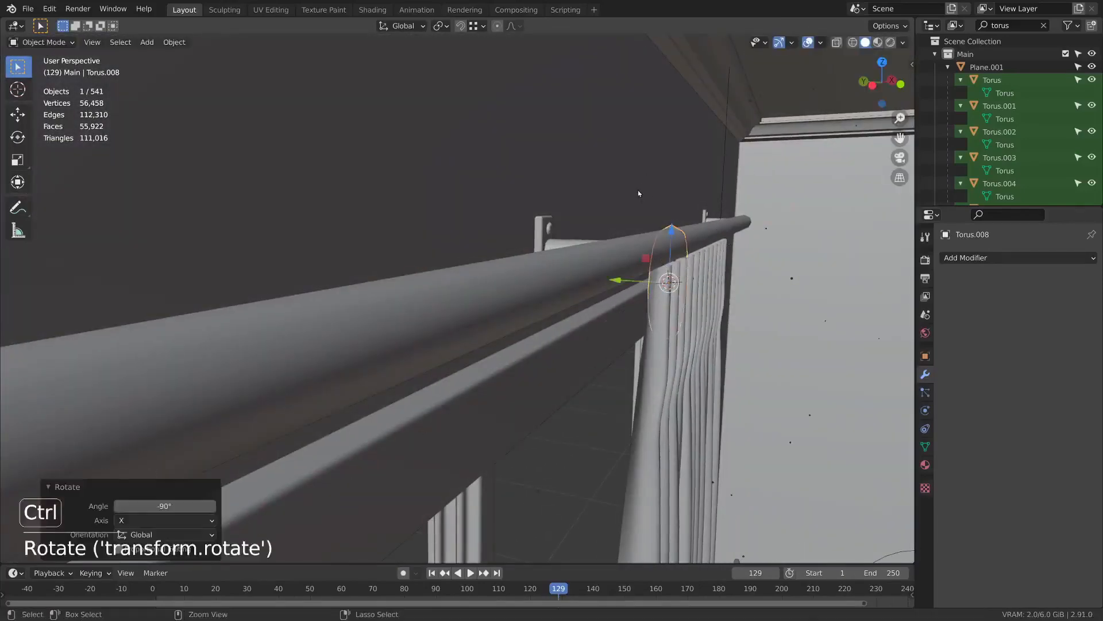
middle_click_drag(638, 192, 598, 241)
scroll(597, 241, "up", 2)
left_click_drag(598, 241, 534, 150)
key("r")
key("z")
left_click(549, 184, "ctrl")
- Scale the ring by about 0.531 to fit around the rod and thin its tube with Shrink/Fatten
right_click(687, 250, "shift")
middle_click_drag(688, 251, 628, 280, "shift")
key("s")
left_click(591, 282)
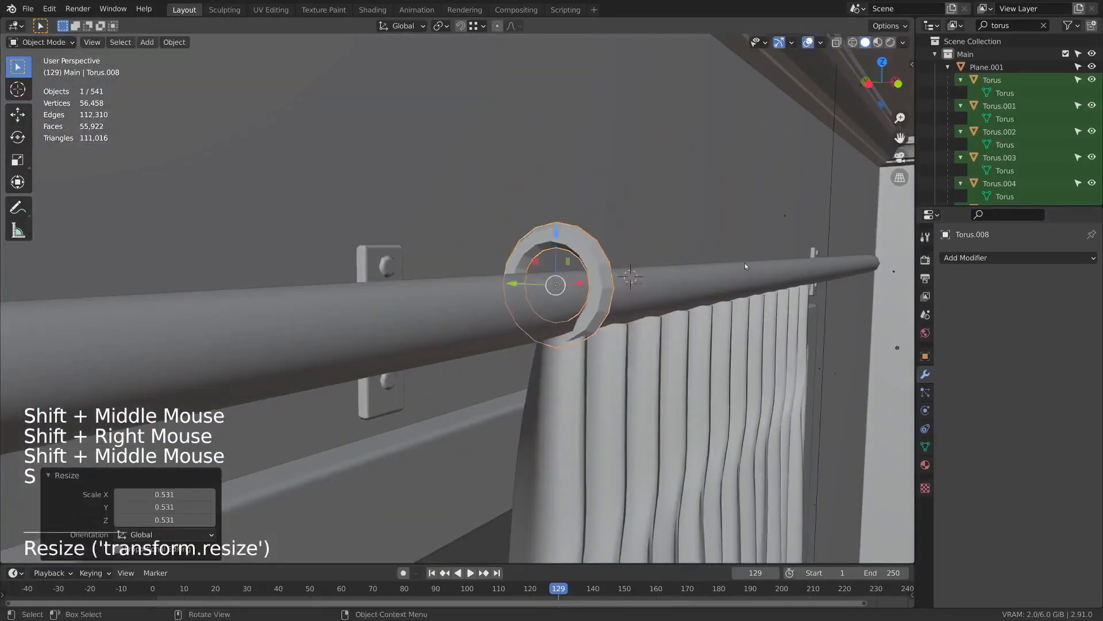
key("Tab")
key("alt+s")
left_click(736, 228)
middle_click_drag(736, 229, 707, 236)
middle_click_drag(707, 236, 703, 216, "shift")
key("Tab")
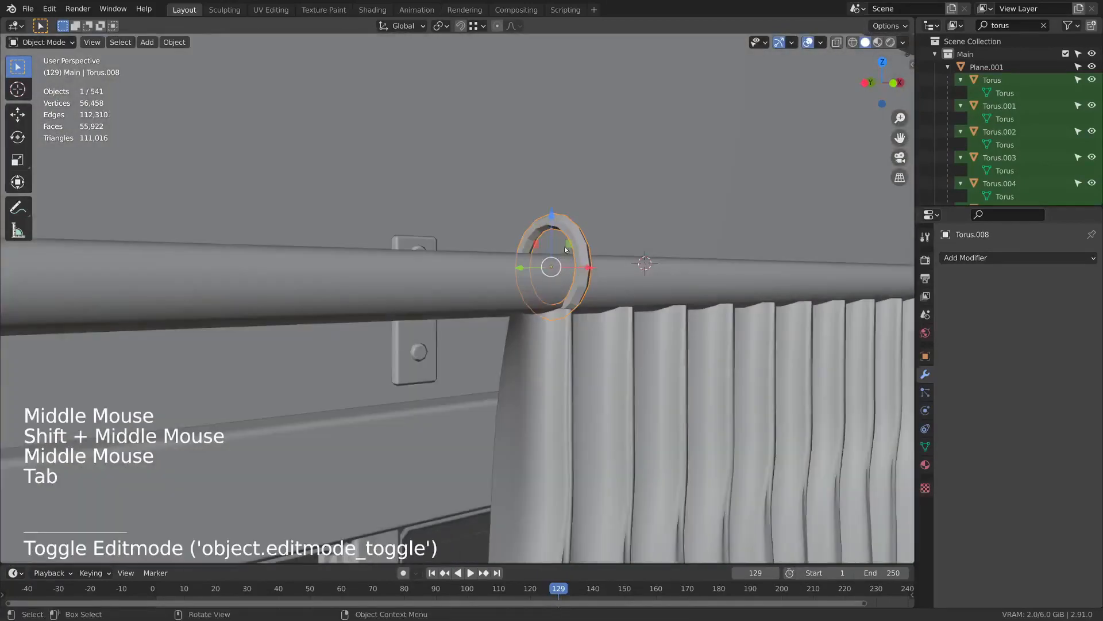
- Refine the ring's tube thickness and size, and nudge it about 0.0024 m along Y around the rod
left_click_drag(533, 245, 541, 269)
key("Tab")
key("alt+s")
key("s")
left_click(719, 259)
key("Tab")
middle_click_drag(598, 270, 683, 281)
left_click_drag(602, 277, 623, 275)
middle_click_drag(712, 270, 605, 260)
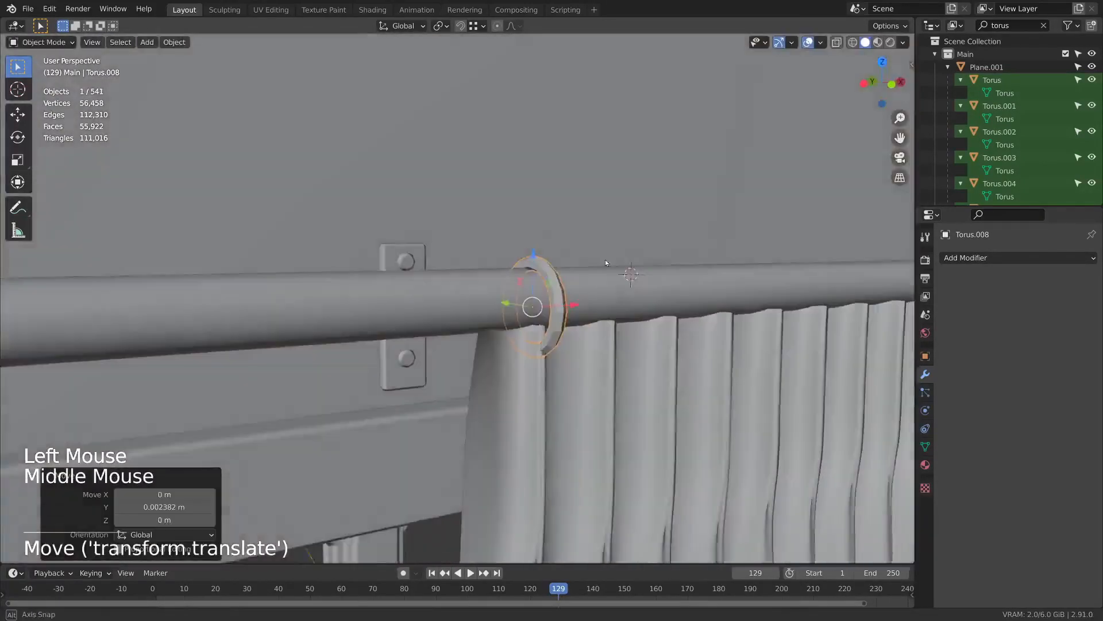
- Move the curtain along Z and X so its top edge sits just below the ring, with a pleat fold under it
left_click(560, 327)
key("g")
key("z")
left_click(558, 333)
key("g")
key("z")
left_click(556, 322)
key("g")
key("x")
left_click(554, 307)
key("g")
key("z")
left_click(554, 312)
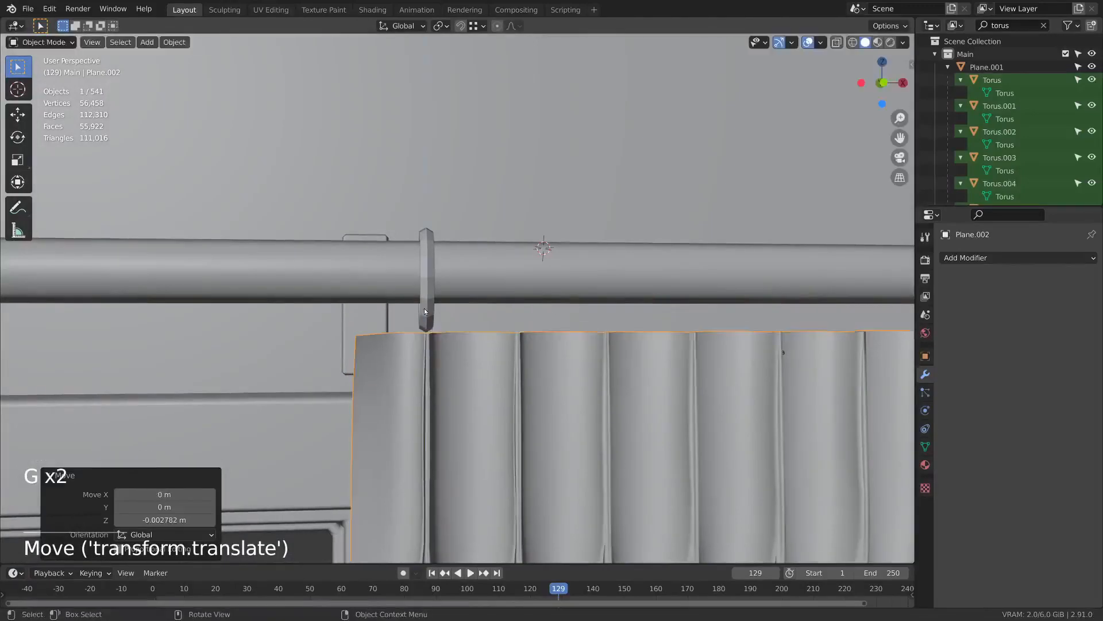
- Duplicate the ring's mesh within the same object and move the copy down along Z toward the curtain's top edge
left_click(429, 314)
middle_click_drag(448, 310, 672, 367)
left_click(666, 370)
left_click(692, 290)
middle_click_drag(692, 290, 569, 276)
key("Tab")
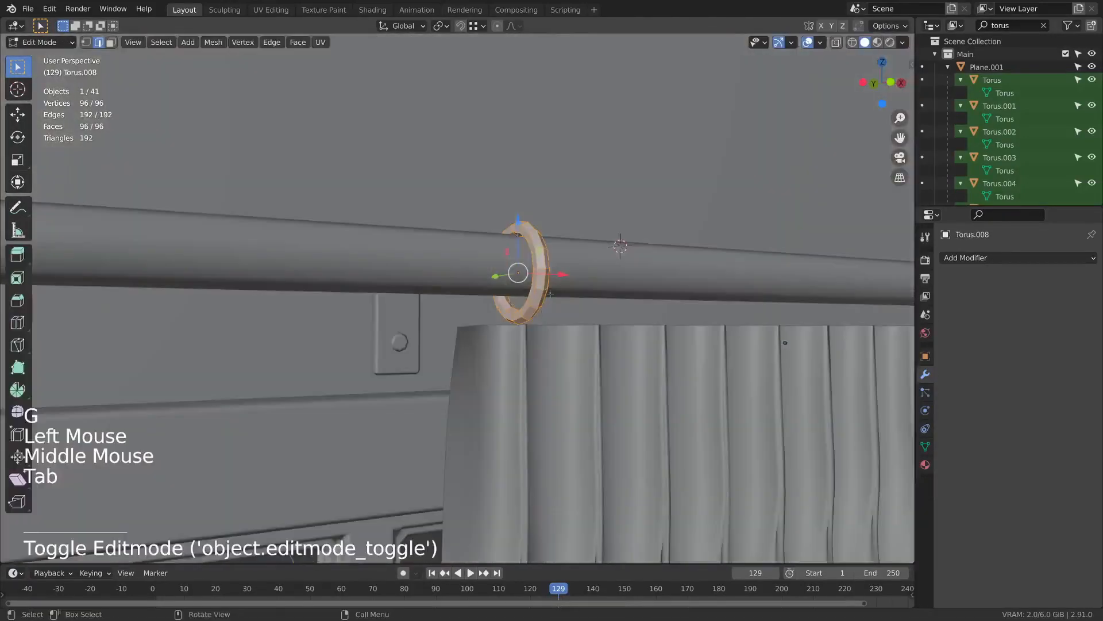
key("shift+d")
key("z")
left_click(569, 320)
- Rotate the duplicated ring 90° about Z, shrink it into a small connecting loop, and raise it about 0.007 m
key("r")
key("z")
key("9")
key("0")
key("Return")
key("s")
left_click(516, 315)
left_click_drag(502, 282, 502, 278)
middle_click_drag(506, 279, 569, 276)
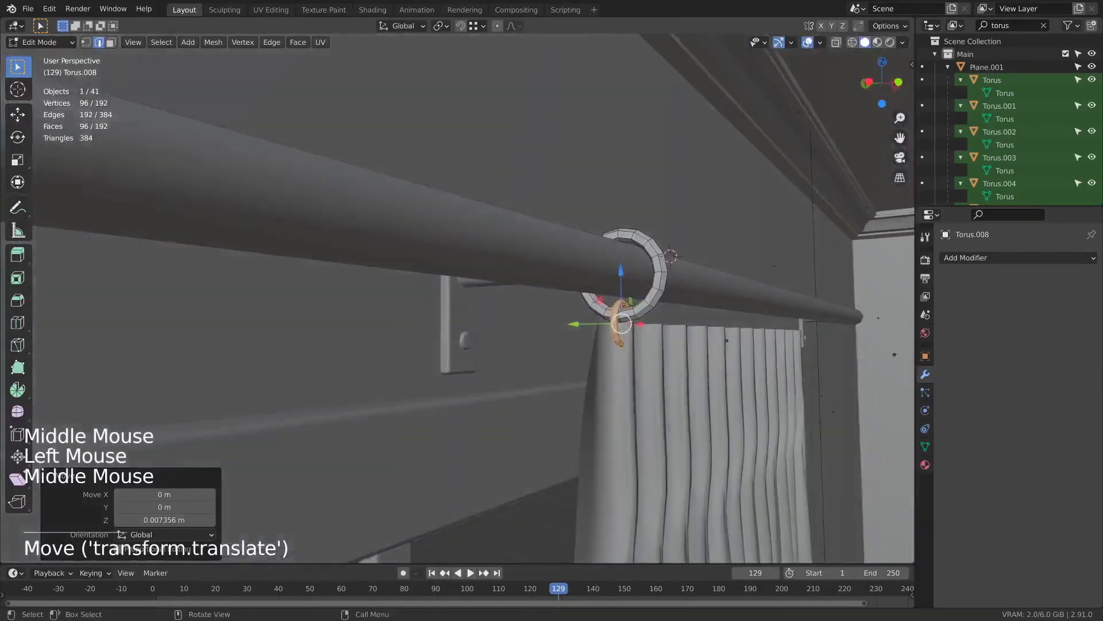
- Shift the ring assembly slightly, and move the curtain about -0.006 m along Y to line up with the small loop
key("Tab")
left_click_drag(570, 278, 586, 280)
left_click(660, 373)
key("g")
key("y")
left_click(675, 367)
middle_click_drag(675, 368, 632, 367)
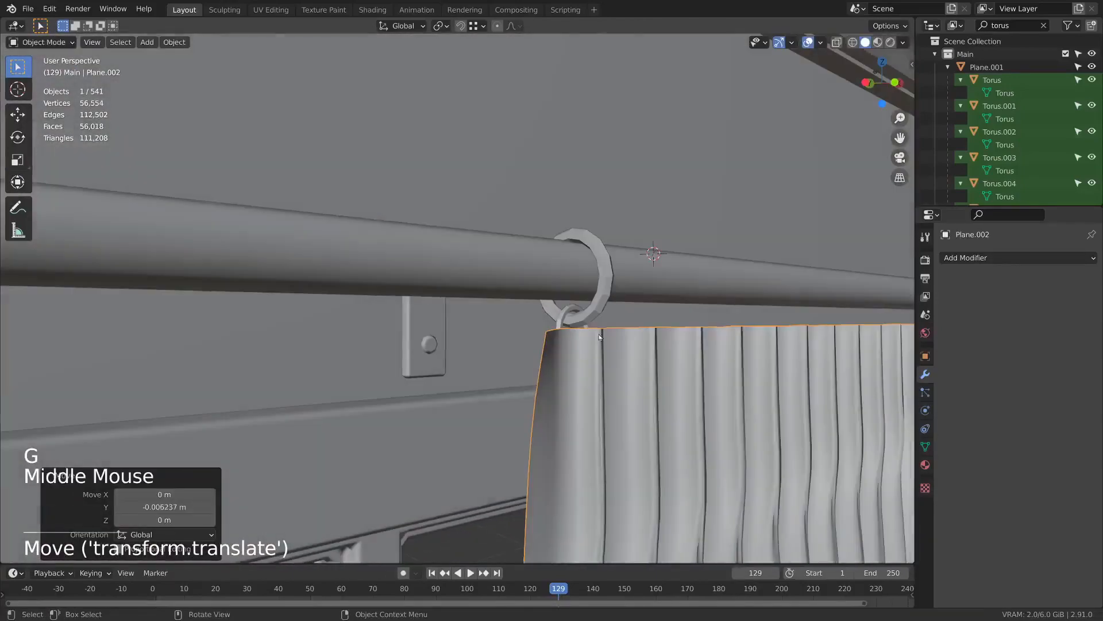
- Adjust the small loop's scale, tube thickness and position so it links the large ring to the curtain's top edge
left_click(601, 292)
key("Tab")
middle_click_drag(601, 292, 523, 316)
key("s")
left_click(540, 345)
key("alt+s")
left_click(590, 313)
left_click_drag(471, 322, 490, 302)
scroll(477, 320, "up", 1)
key("s")
left_click(518, 322)
middle_click_drag(490, 307, 719, 345)
key("Tab")
- Nudge the curtain along the Y axis so its top edge passes through the small loop
left_click(753, 397)
key("g")
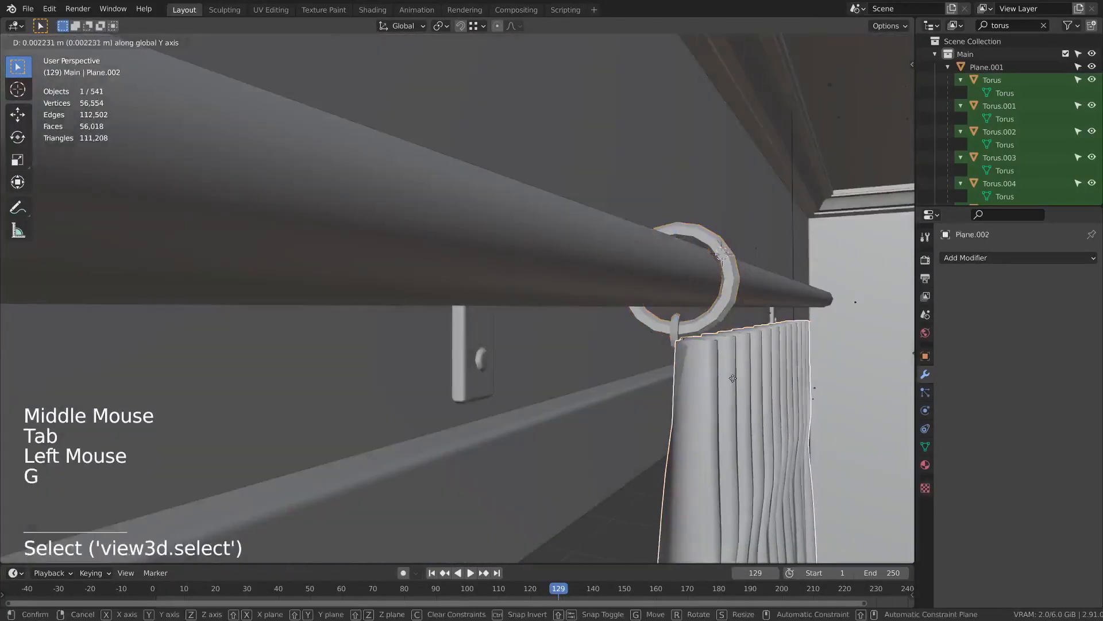
middle_click_drag(747, 396, 517, 374)
left_click(384, 287)
left_click(523, 425)
- Add an Array modifier to the ring assembly and apply Shade Smooth to it
left_click(486, 287)
left_click(971, 258)
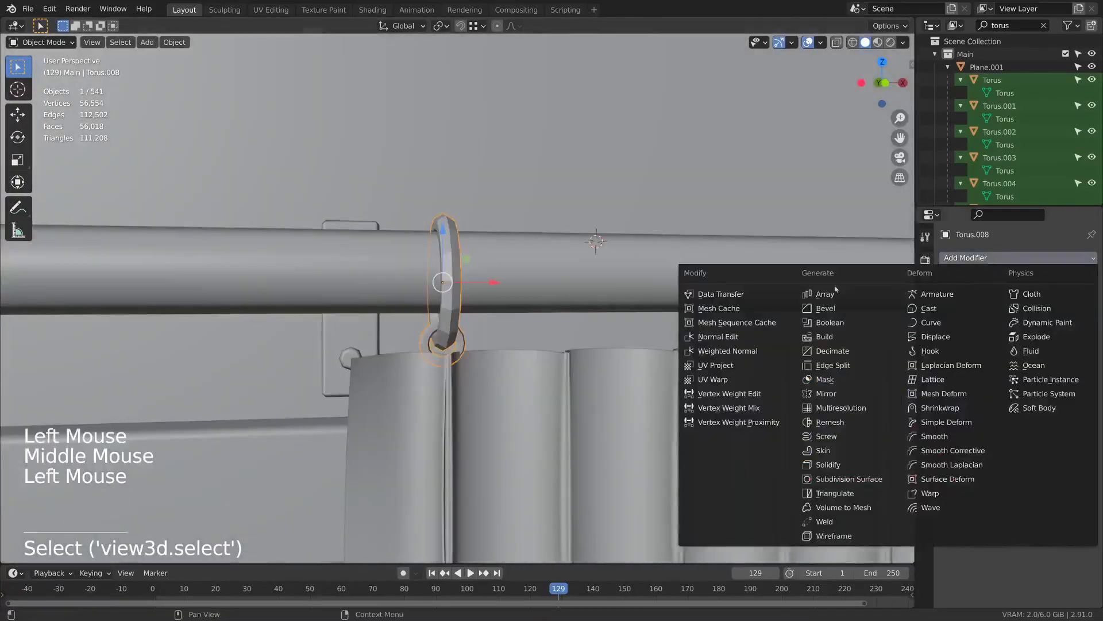
left_click(821, 297)
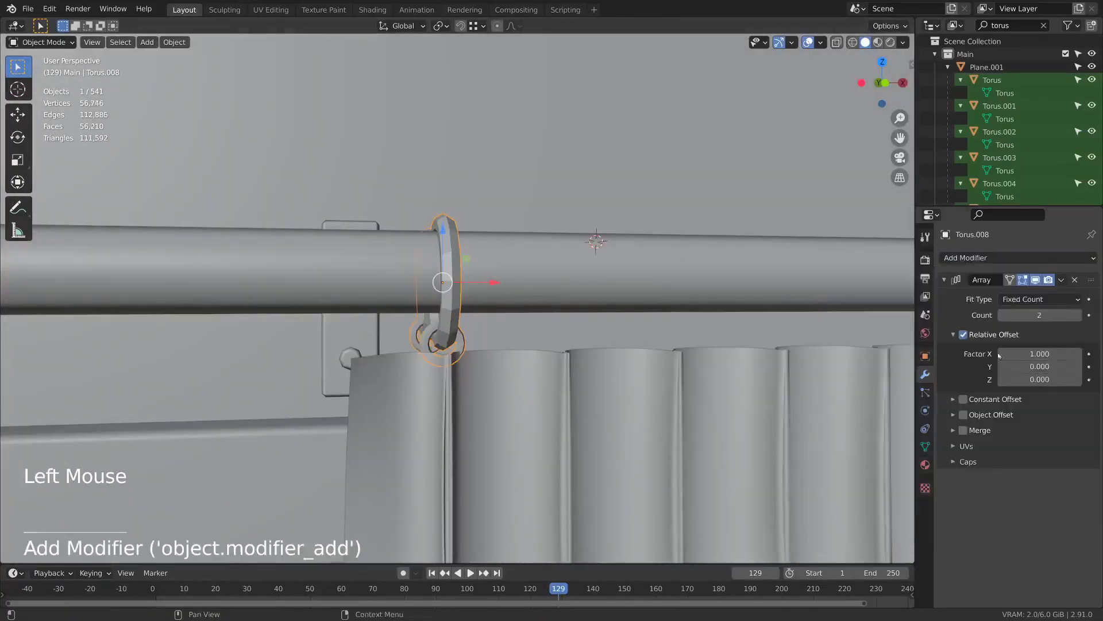
middle_click_drag(801, 323, 626, 336)
right_click(626, 225)
left_click(627, 227)
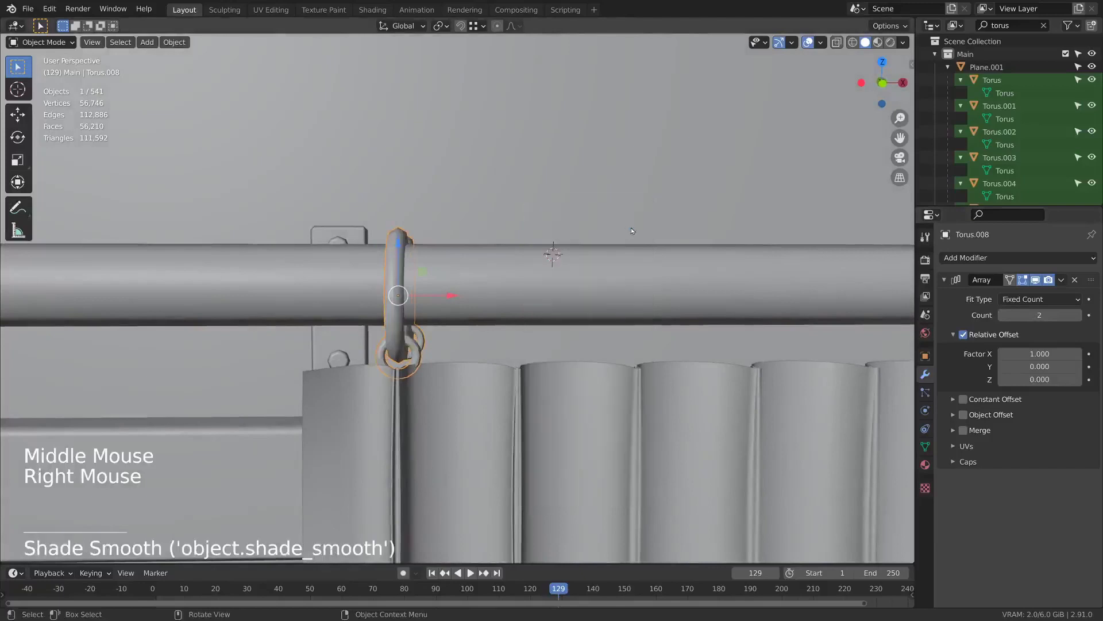
- Switch the ring array from relative to constant offset and set its X distance to 0 m
left_click(962, 334)
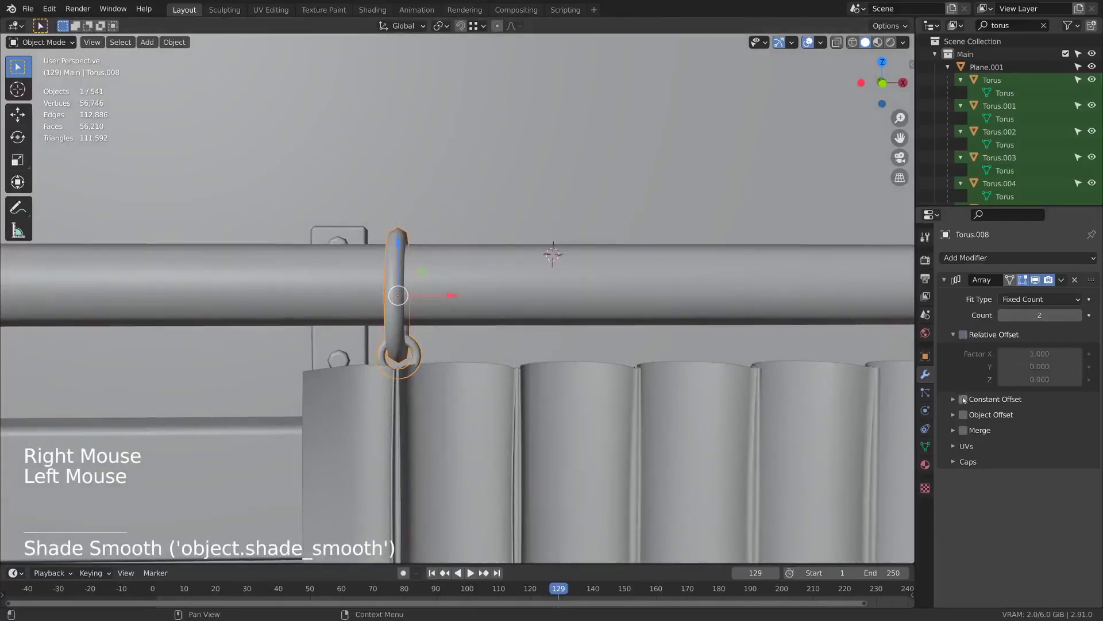
left_click(964, 399)
left_click(996, 399)
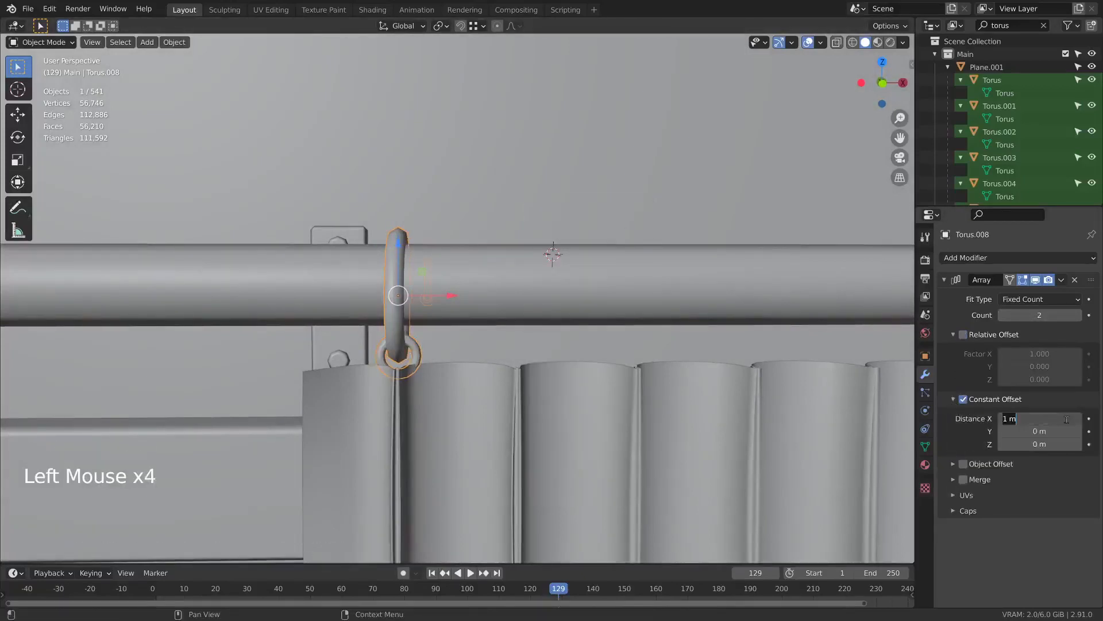
key("Tab")
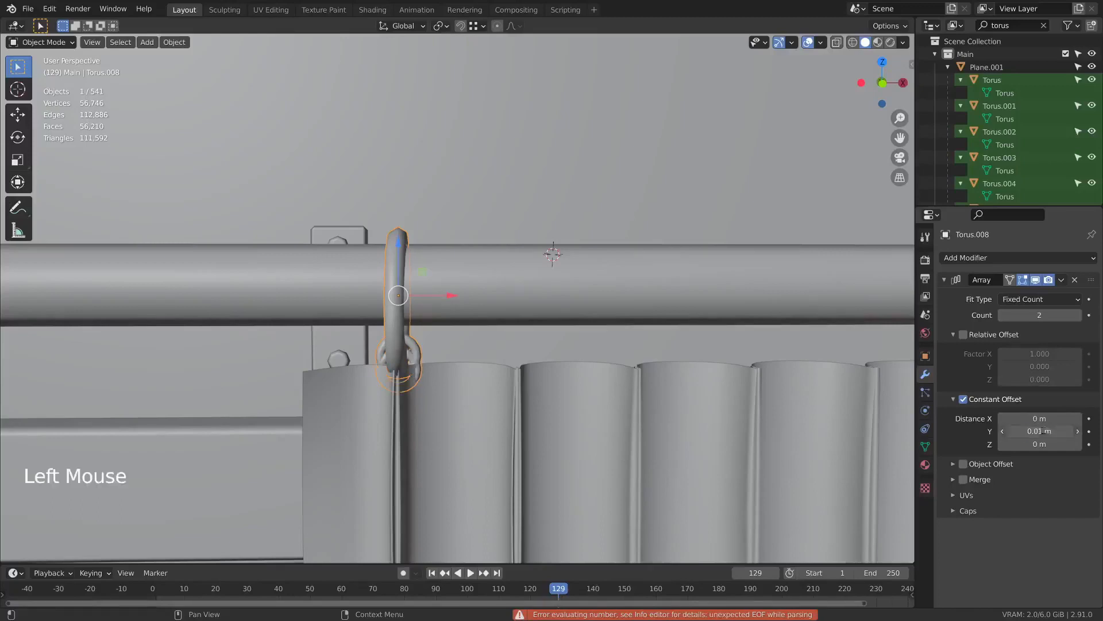
- Try a 0.04 m constant offset along Y for the ring array, and reset it to 0 m
left_click(1033, 428)
key("Left")
key("Left")
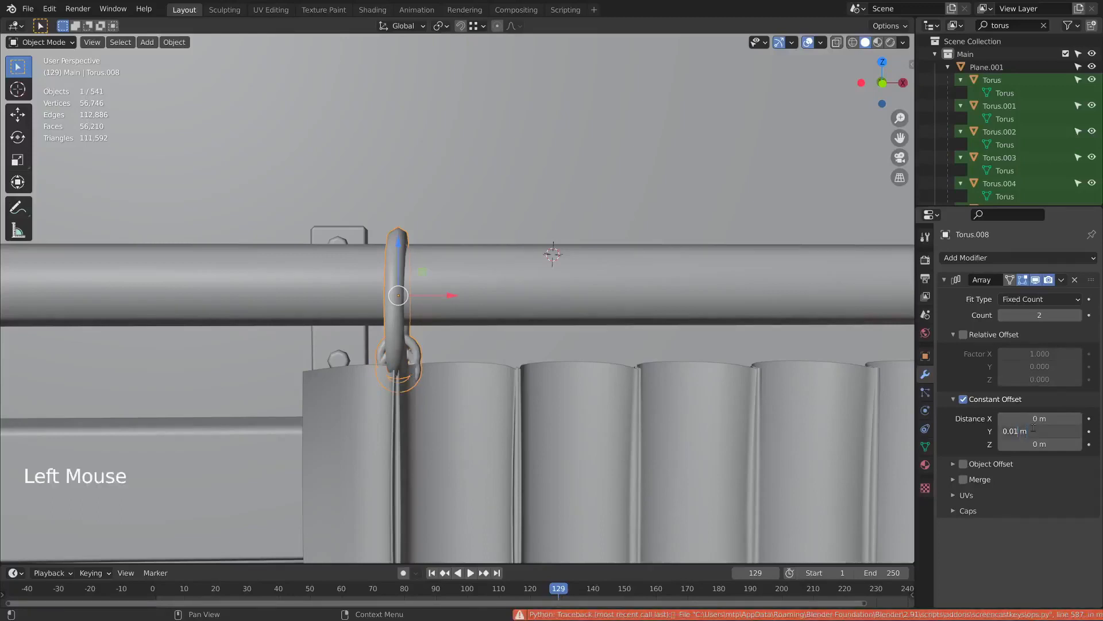
type("4")
key("Return")
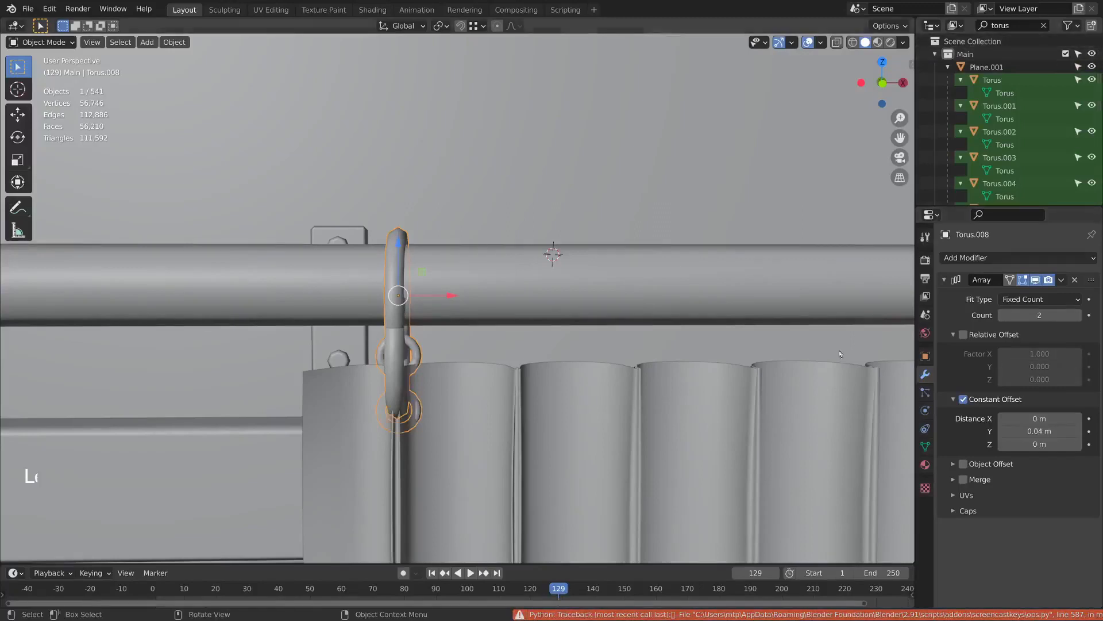
middle_click_drag(768, 389, 812, 395)
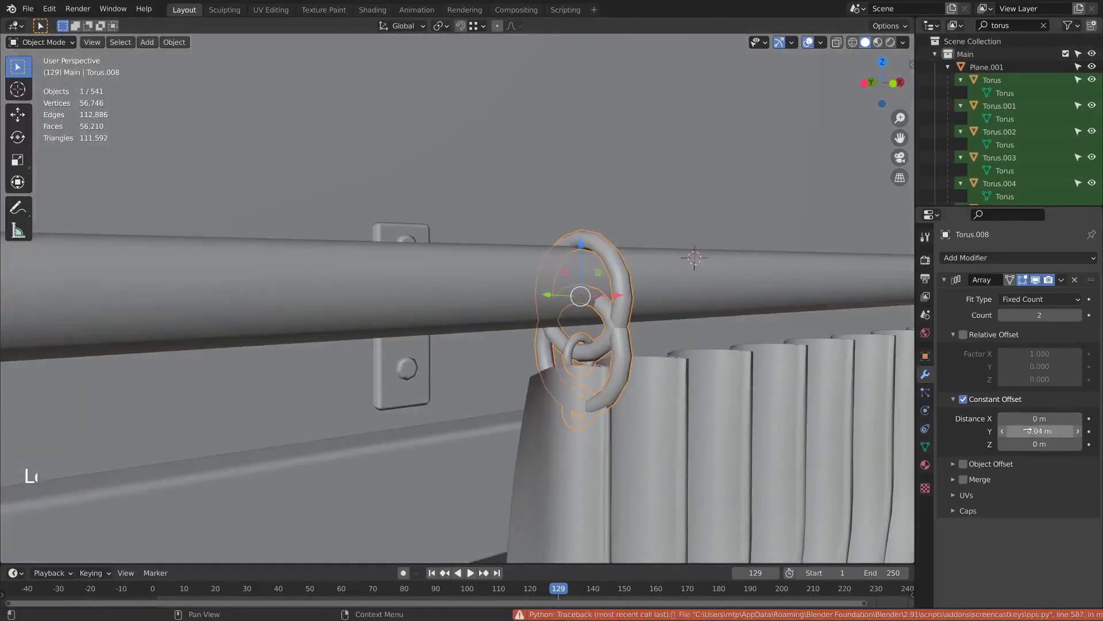
key("Return")
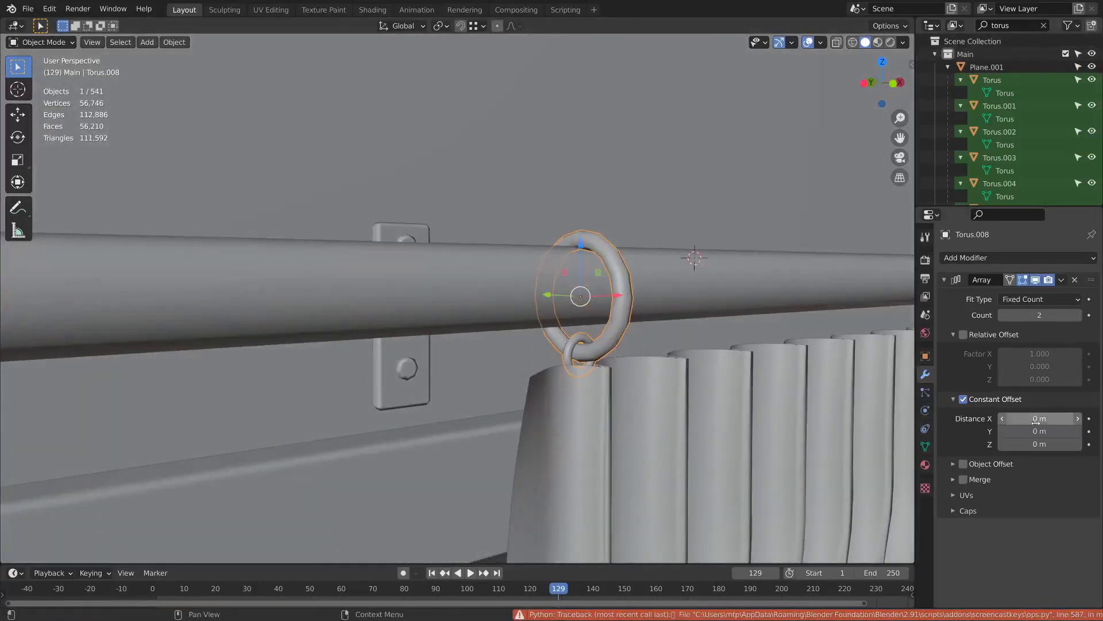
- Set the array's constant Z distance to -0.09 m and its count to 12
left_click_drag(1040, 444, 1015, 443)
middle_click_drag(638, 349, 603, 349)
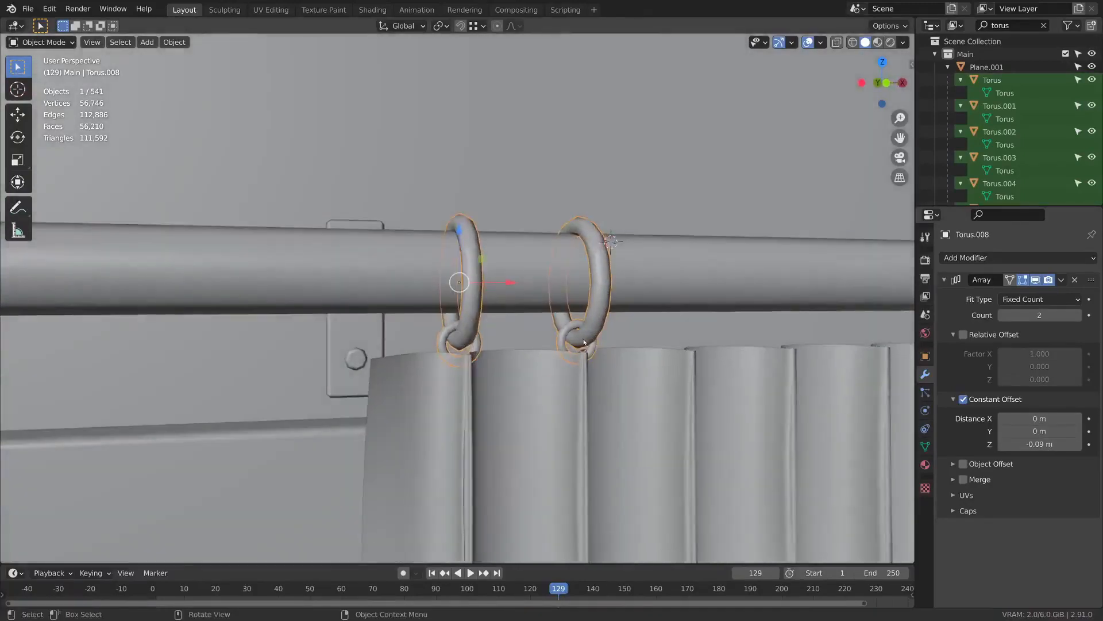
scroll(604, 349, "down", 4)
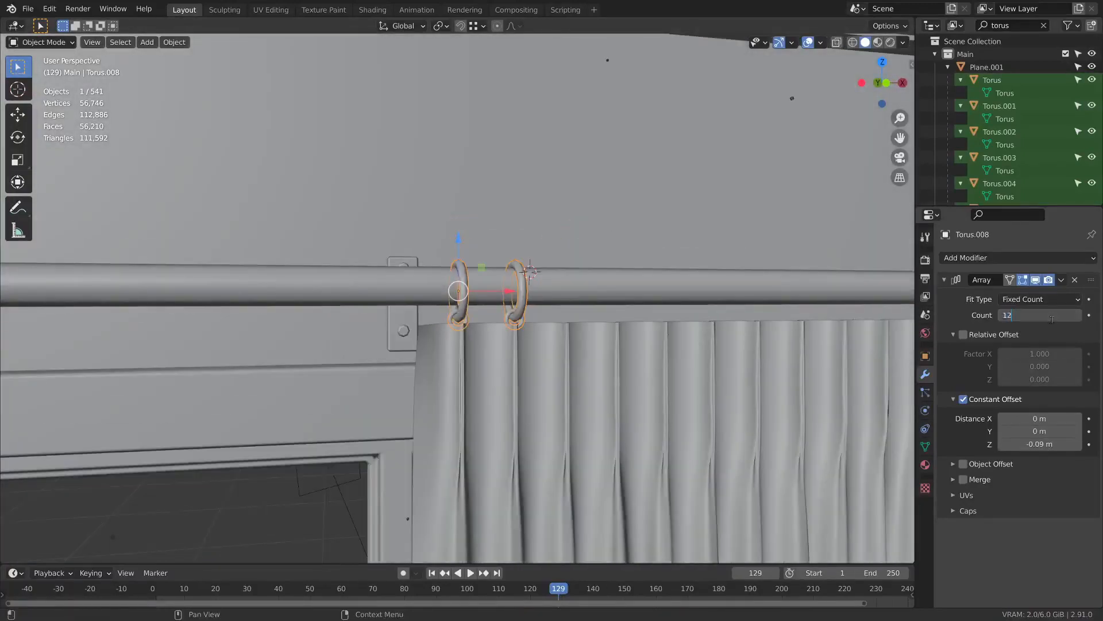
key("Return")
- Fine-tune the array's constant Z distance to -0.083 m so the rings match the curtain's pleats
middle_click_drag(661, 310, 627, 327)
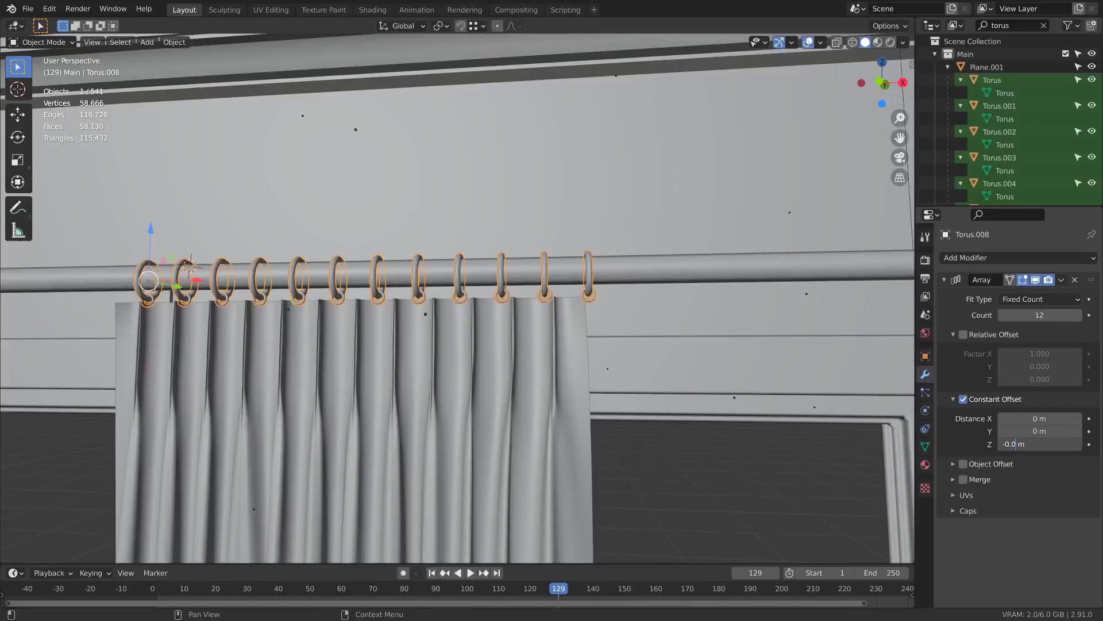
type("8")
key("Return")
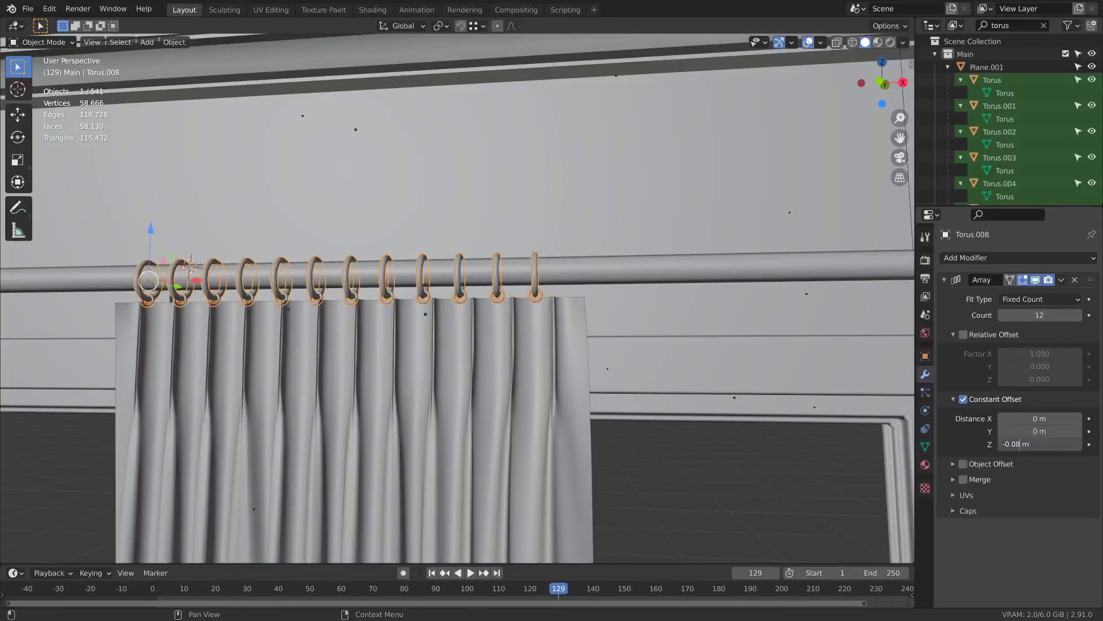
key("BackSpace")
type("4")
key("Return")
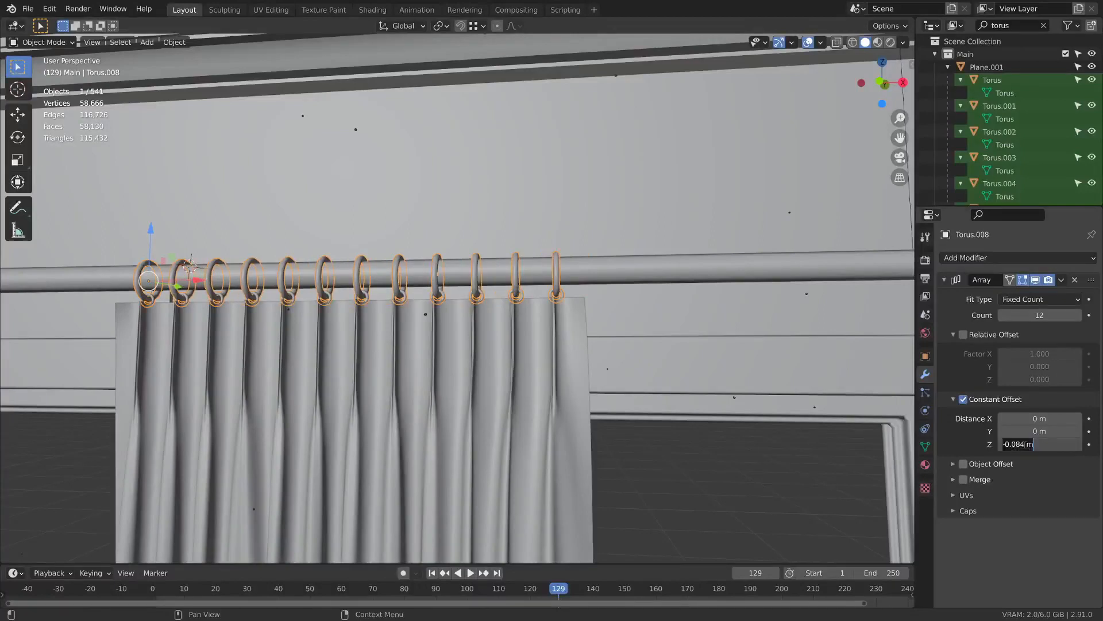
key("BackSpace")
type("3")
key("Return")
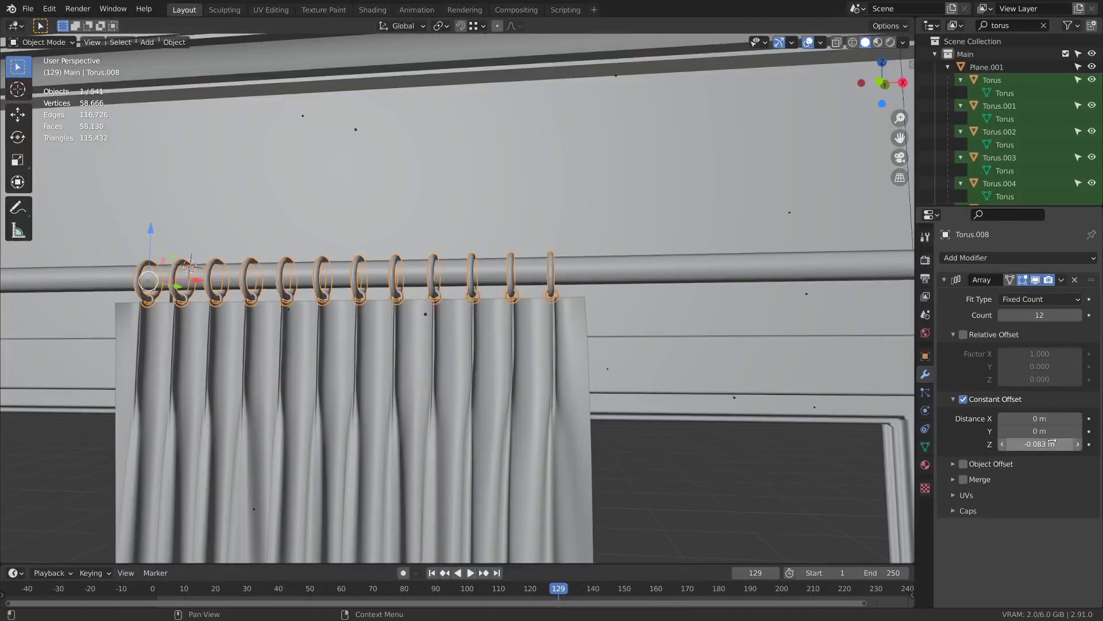
- Scale the row of rings along X by about 1.005 so the spacing follows the pleats
middle_click_drag(368, 304, 575, 299)
key("s")
key("x")
left_click(727, 276)
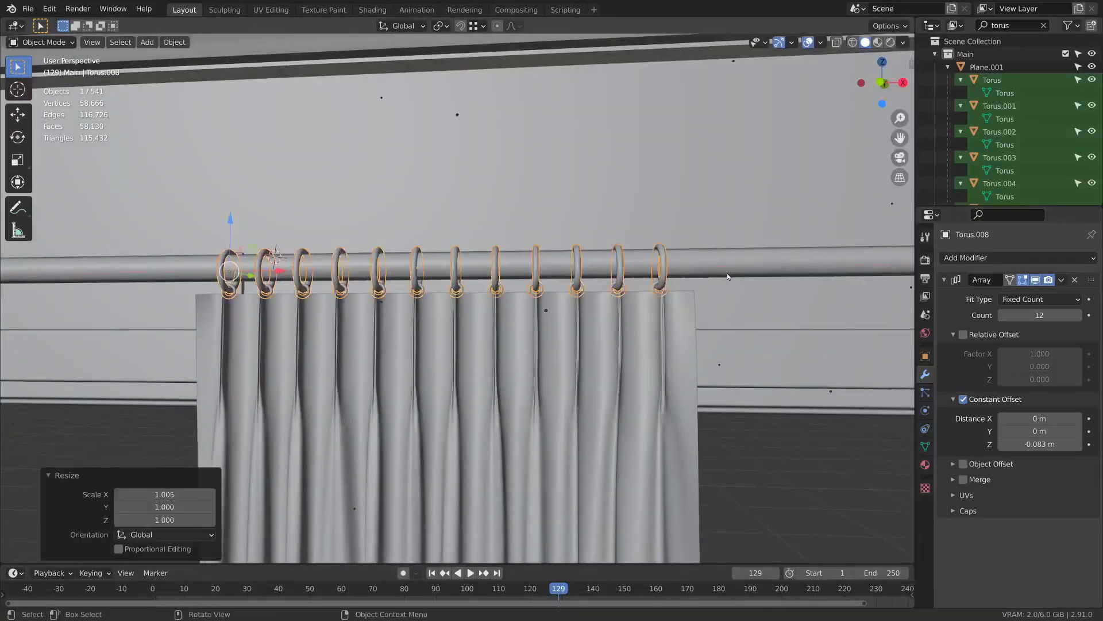
- Apply the Array modifier and enter Edit Mode on the ring mesh with nothing selected
middle_click_drag(728, 276, 790, 280)
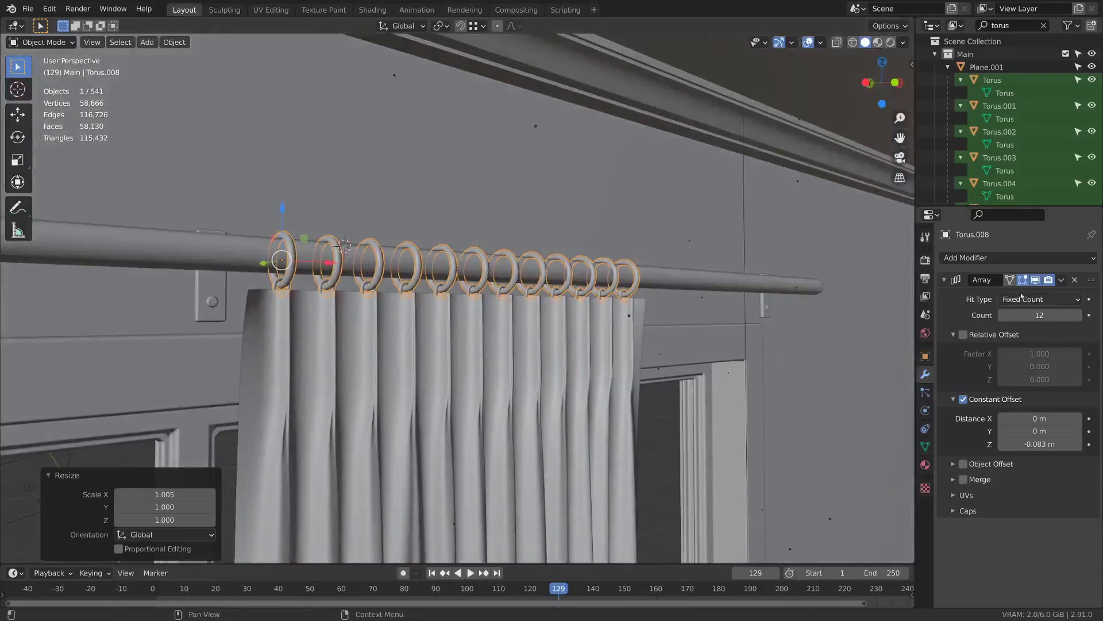
key("ctrl+a")
key("Tab")
key("KP_Decimal")
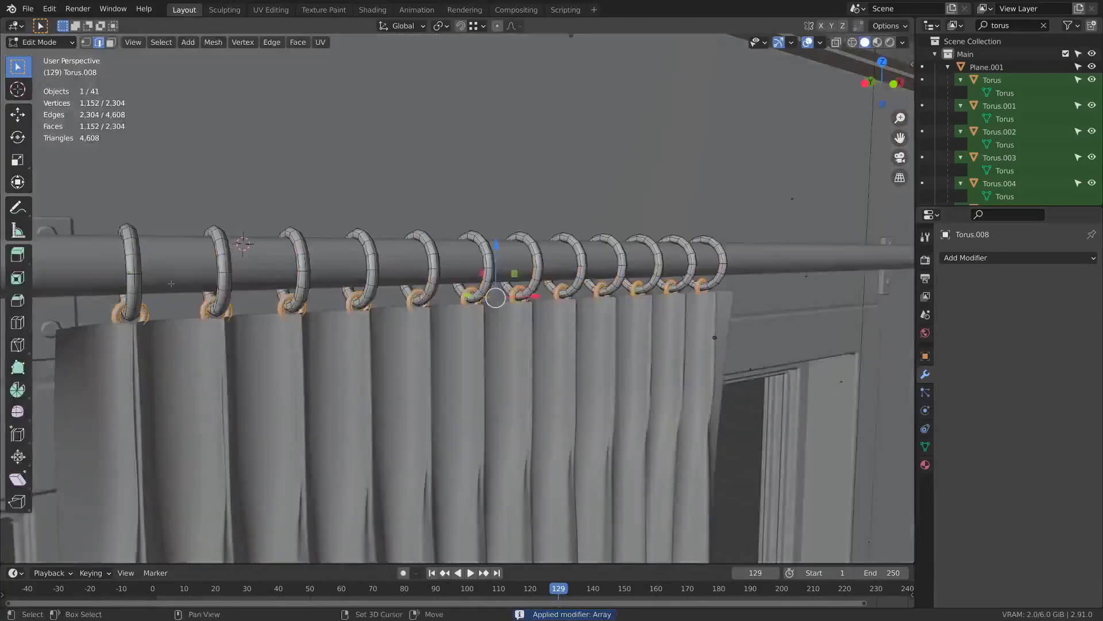
middle_click_drag(171, 283, 324, 289, "shift")
key("alt+a")
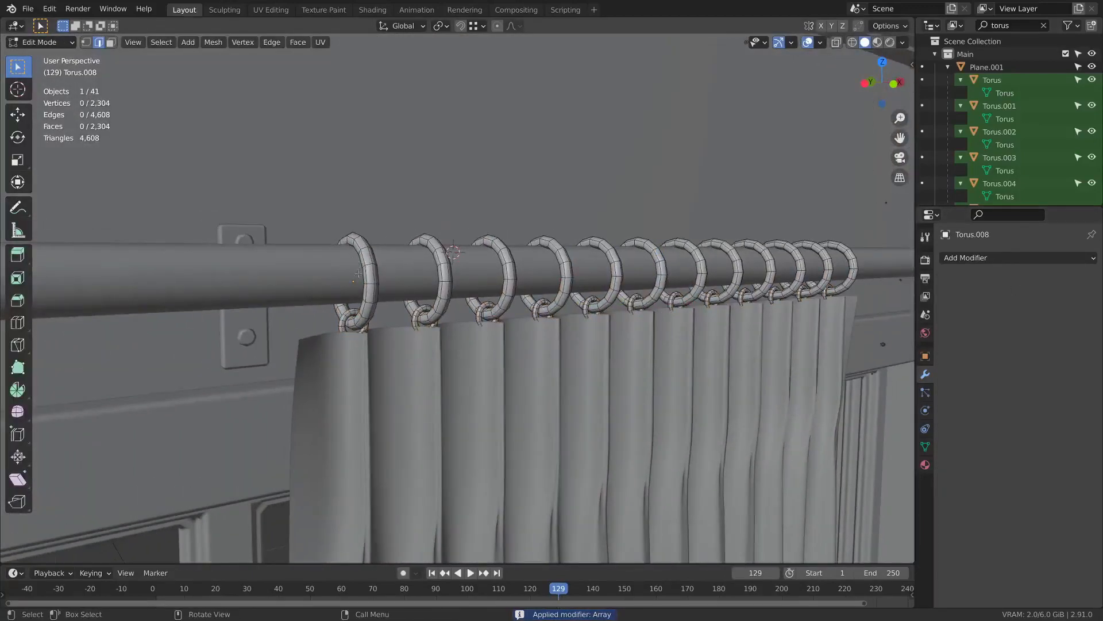
- Duplicate the first ring with its small loop and move the copy about -0.026 m along X to the curtain's outer edge
key("l")
middle_click_drag(366, 320, 332, 310)
key("shift+d")
key("shift+z")
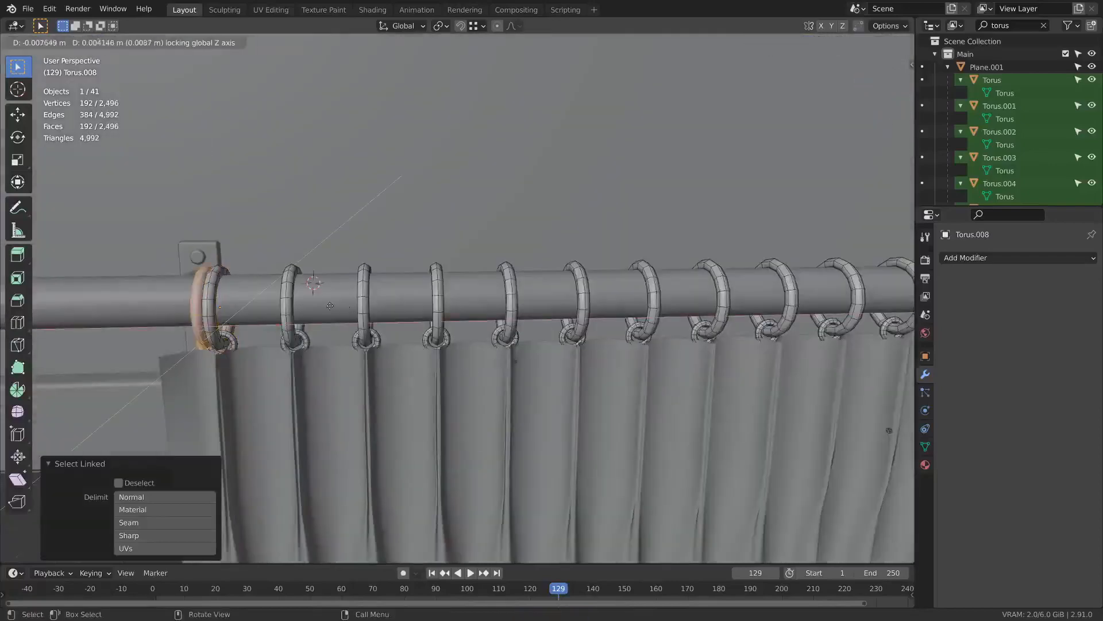
left_click(304, 304)
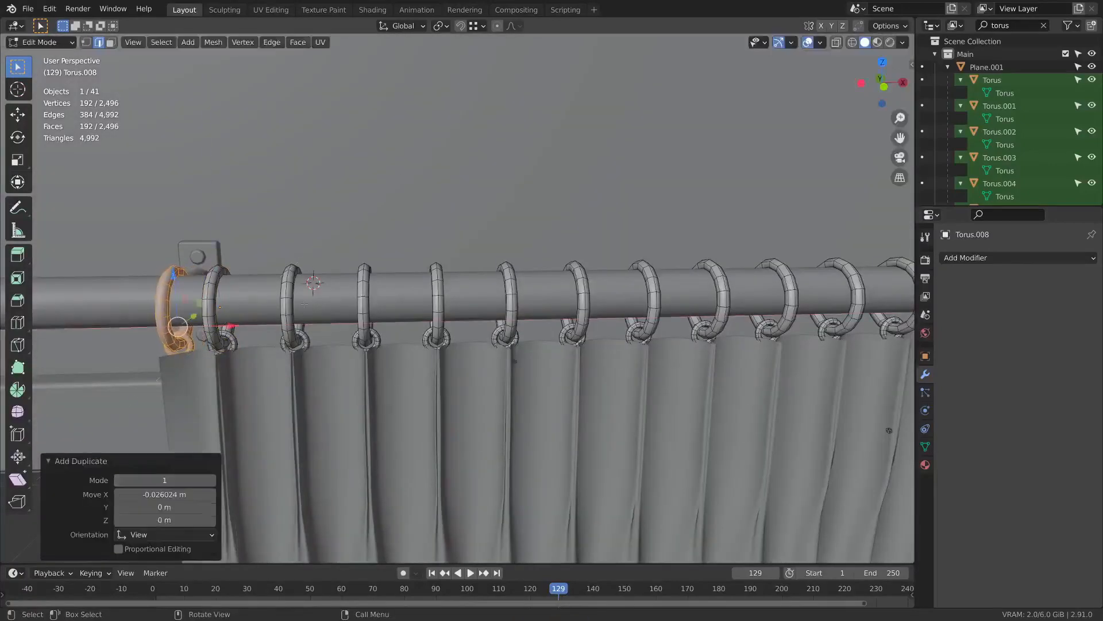
- Duplicate the edge ring about 0.543 m along X to the curtain's opposite edge, and compare with the pleated curtain reference
scroll(456, 319, "down", 4)
key("shift+d")
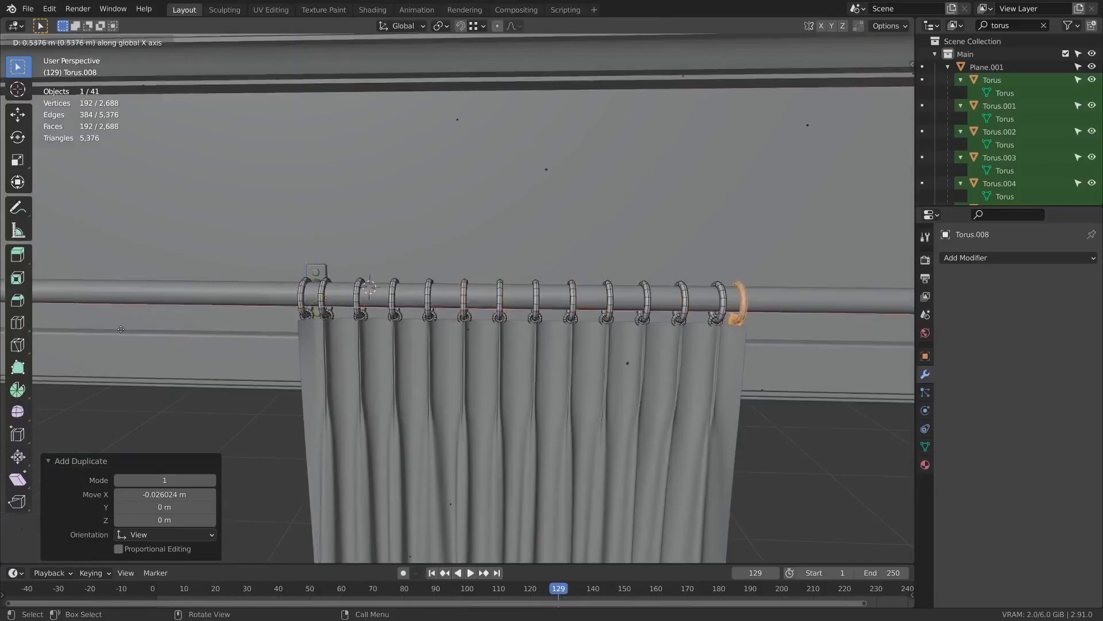
left_click(122, 329)
middle_click_drag(121, 329, 184, 339)
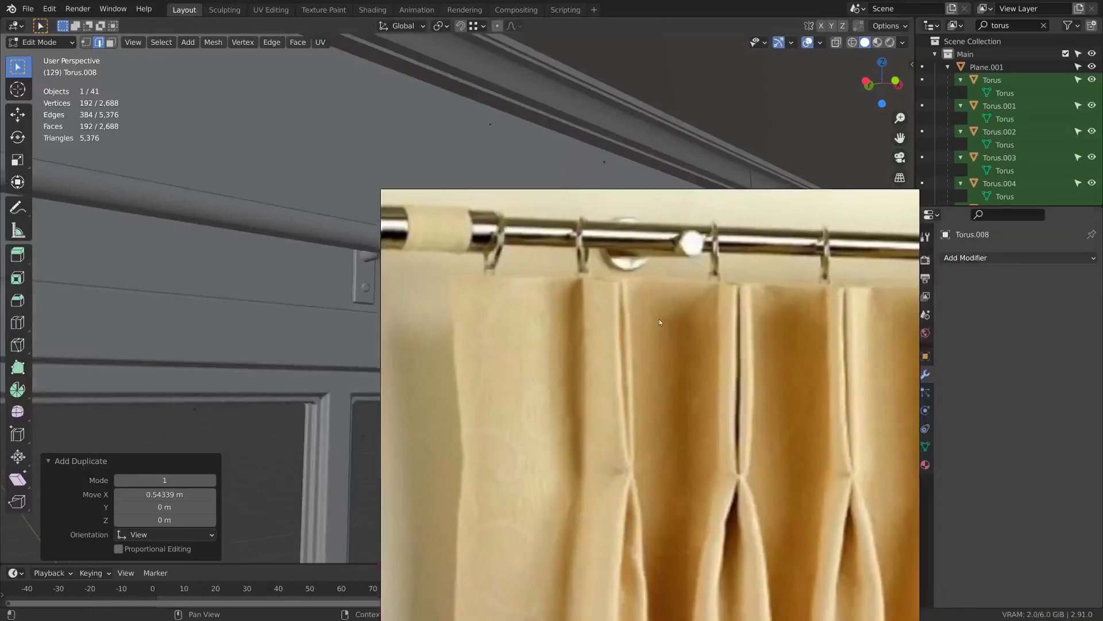
right_click_drag(540, 263, 1102, 330)
middle_click_drag(874, 236, 820, 232)
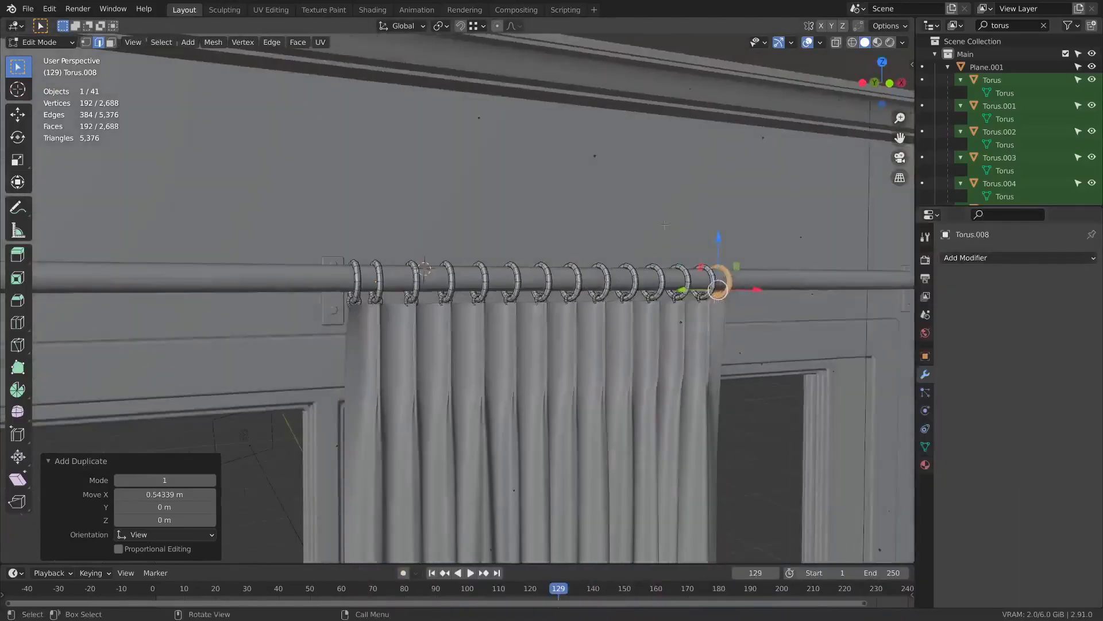
- Thin all the rings and loops by about 0.0034 with Shrink/Fatten
key("alt+a")
key("a")
key("alt+s")
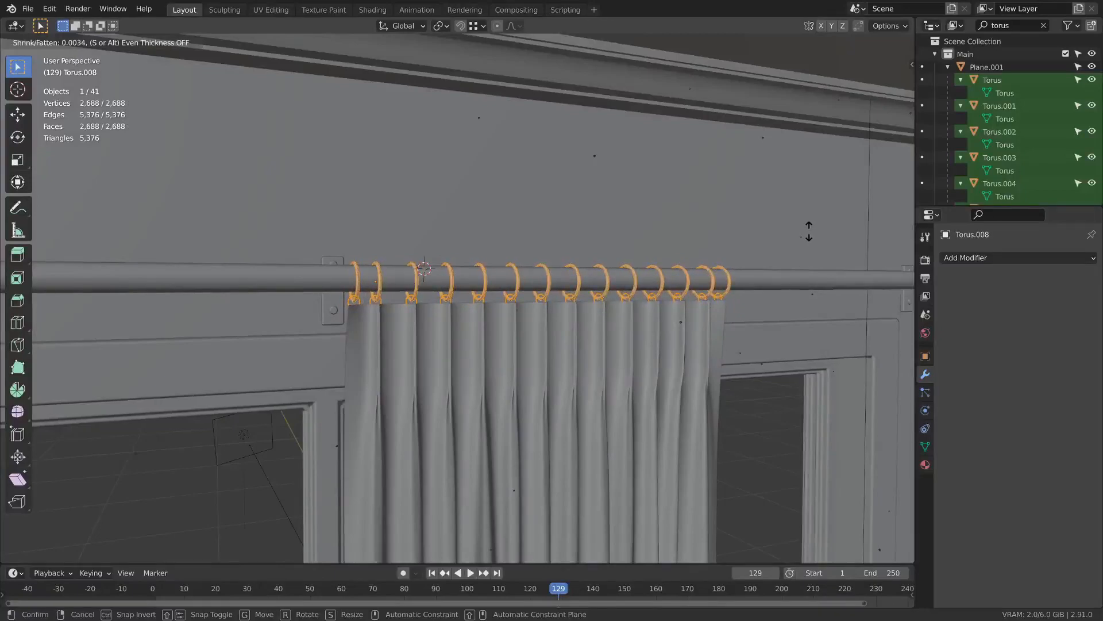
left_click(812, 230)
key("alt+a")
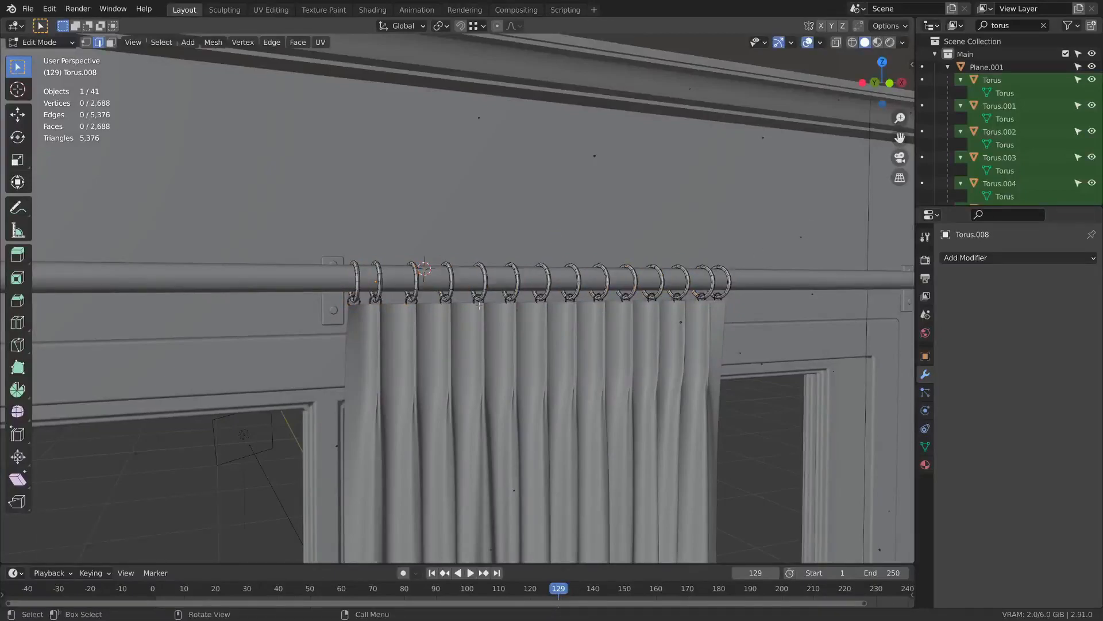
- Thicken all the rings again by about 0.0008 with Shrink/Fatten and return to Object Mode
scroll(479, 305, "up", 2)
middle_click_drag(479, 305, 512, 300)
key("a")
key("alt+s")
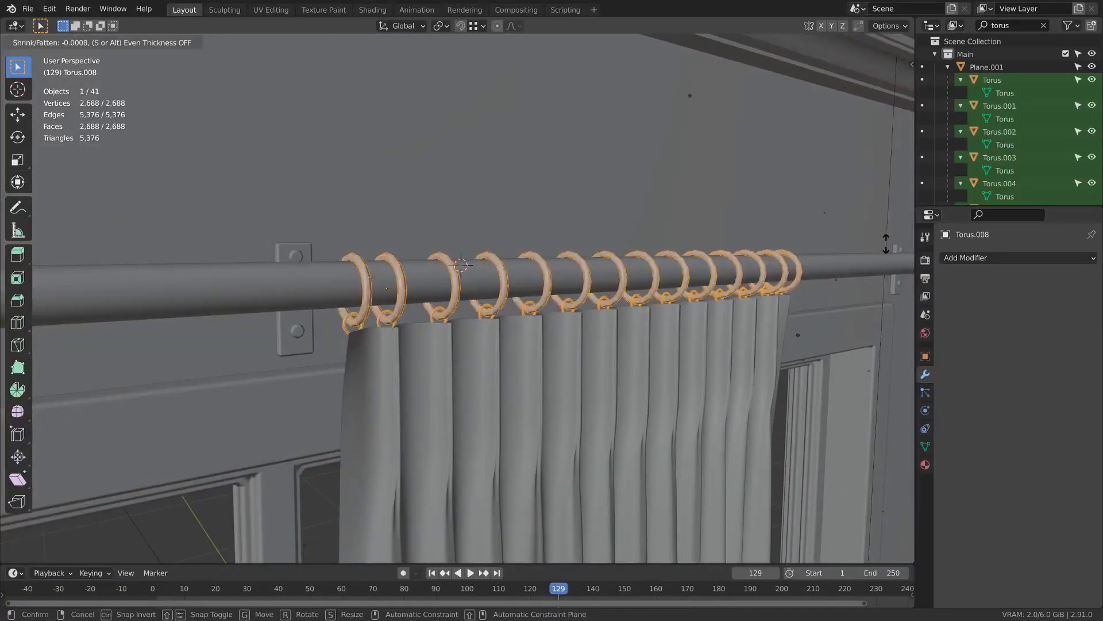
left_click(886, 243)
key("Tab")
- Assign the existing Metal material to the rings and display the scene with its materials
middle_click_drag(837, 245, 809, 250)
key("alt+a")
scroll(707, 302, "down", 5)
middle_click_drag(695, 313, 675, 276)
scroll(676, 276, "down", 4)
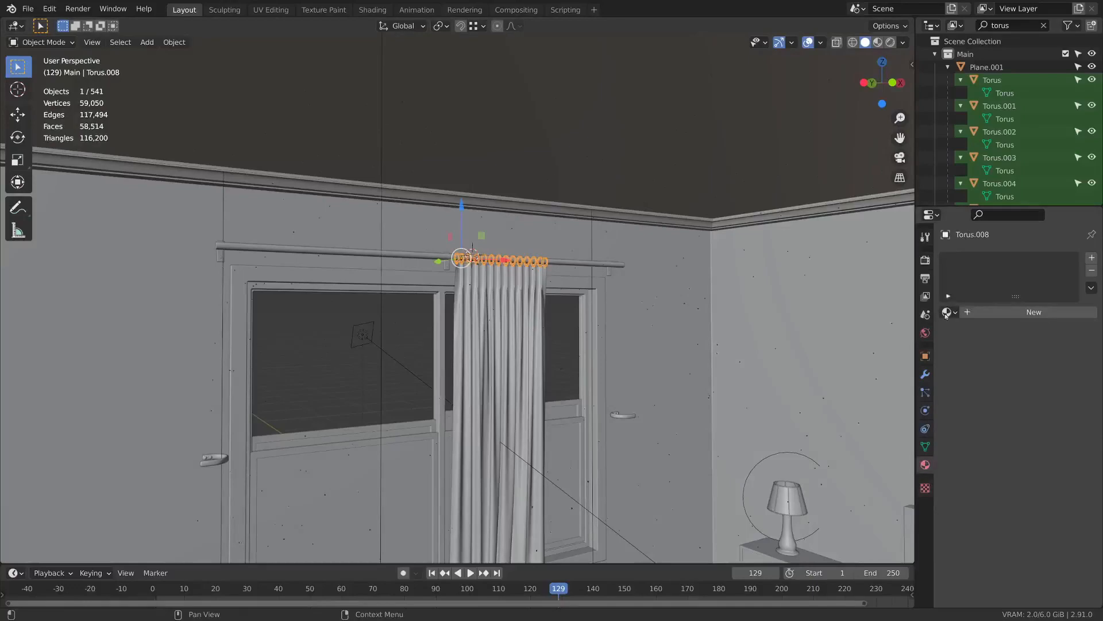
left_click(947, 313)
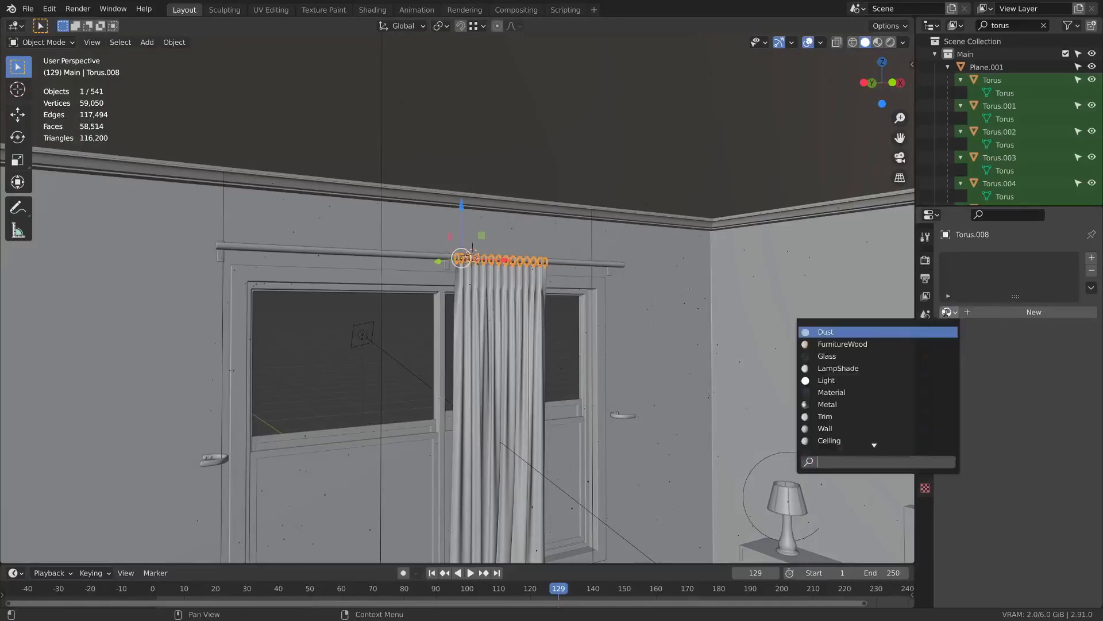
left_click(848, 402)
key("z")
key("z")
left_click(662, 389)
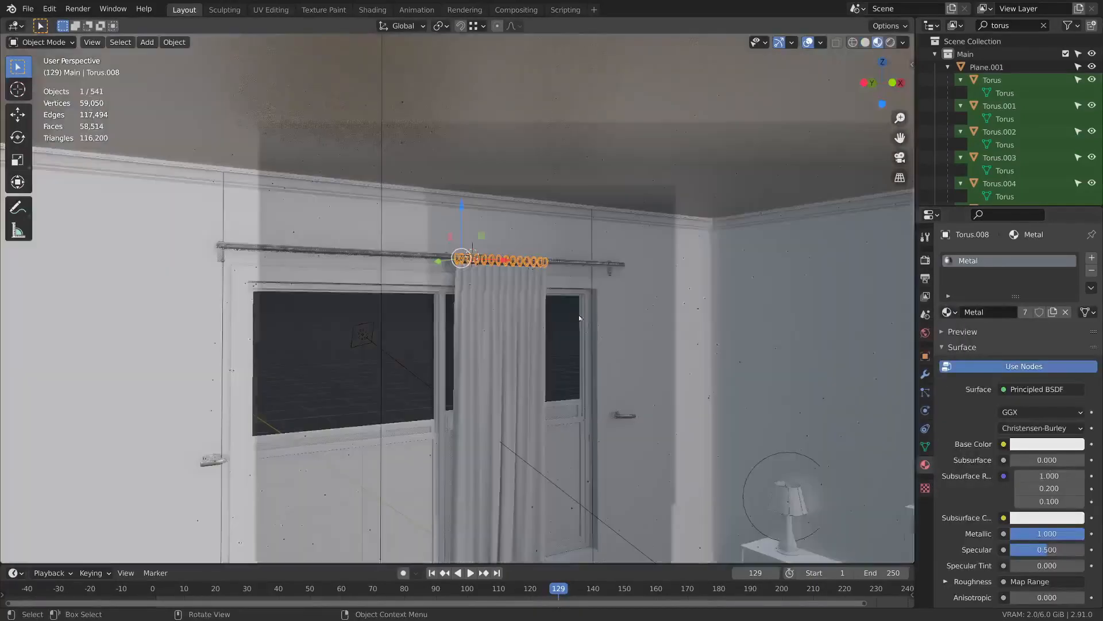
- Examine the metal rings and the hanging curtain against the window with nothing selected
key("alt+a")
scroll(591, 322, "up", 5)
scroll(605, 320, "down", 1)
mouse_move(620, 288)
middle_mouse_down()
mouse_move(595, 283)
mouse_move(618, 178)
middle_mouse_up()
scroll(601, 305, "down", 2)
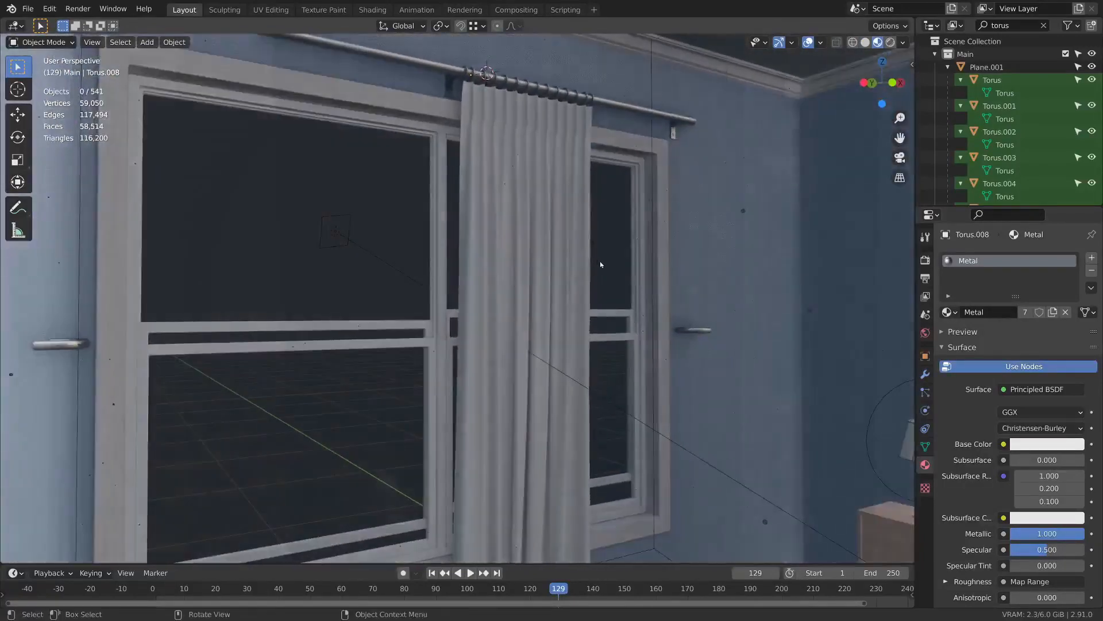
scroll(601, 264, "down", 2)
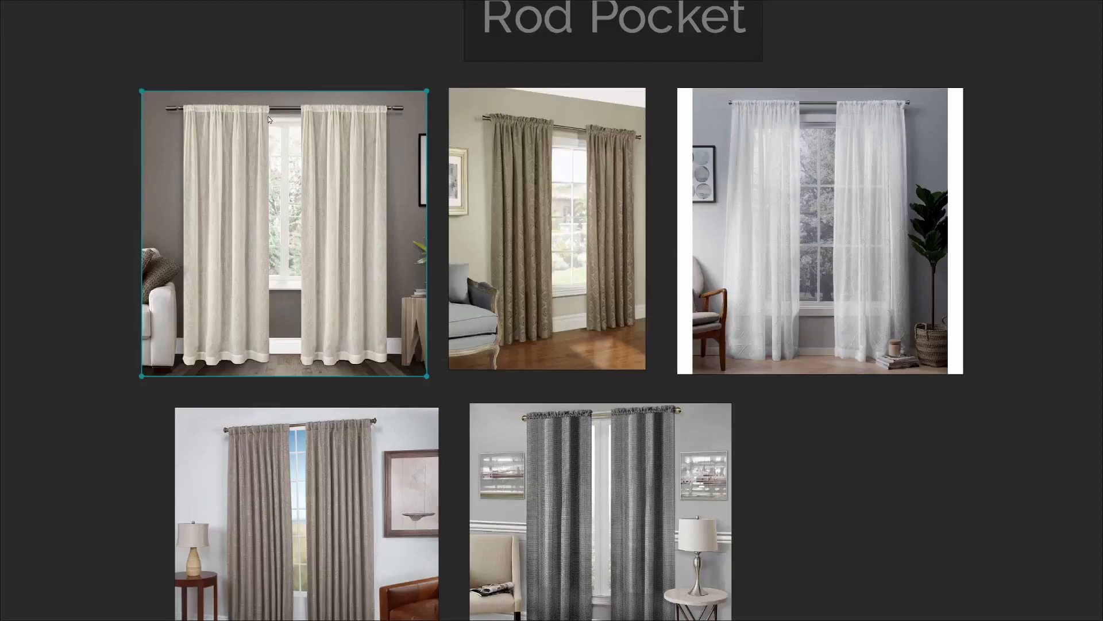
- Study the Rod Pocket curtain references, especially how the gathered top wraps around the rod
scroll(325, 112, "up", 1)
middle_click_drag(339, 109, 517, 190)
scroll(517, 190, "up", 7)
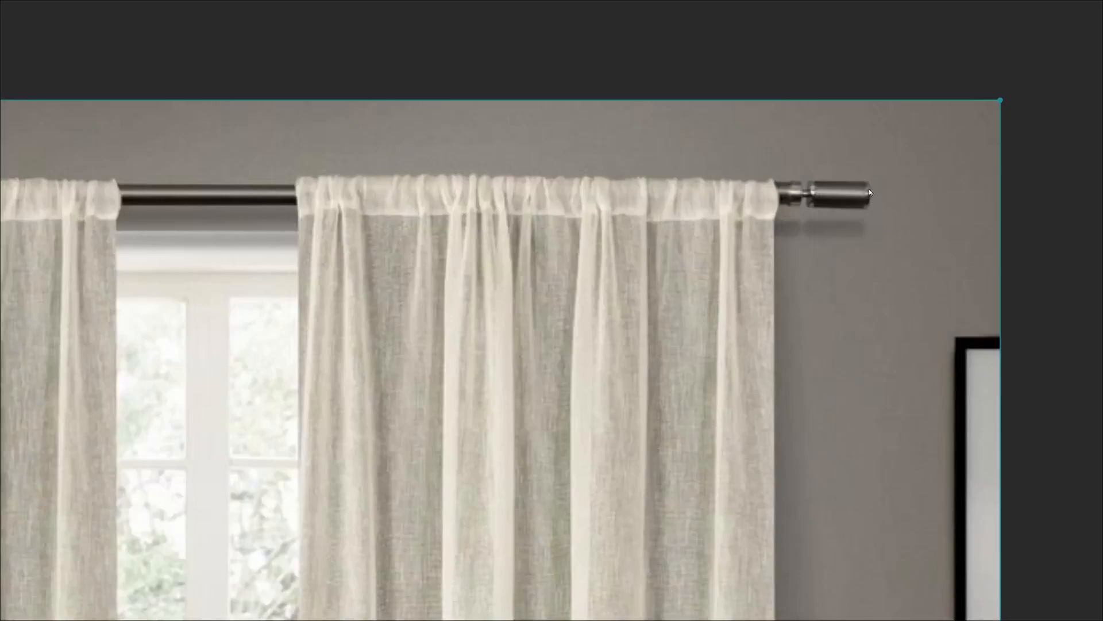
scroll(603, 273, "down", 6)
middle_click_drag(934, 505, 750, 365)
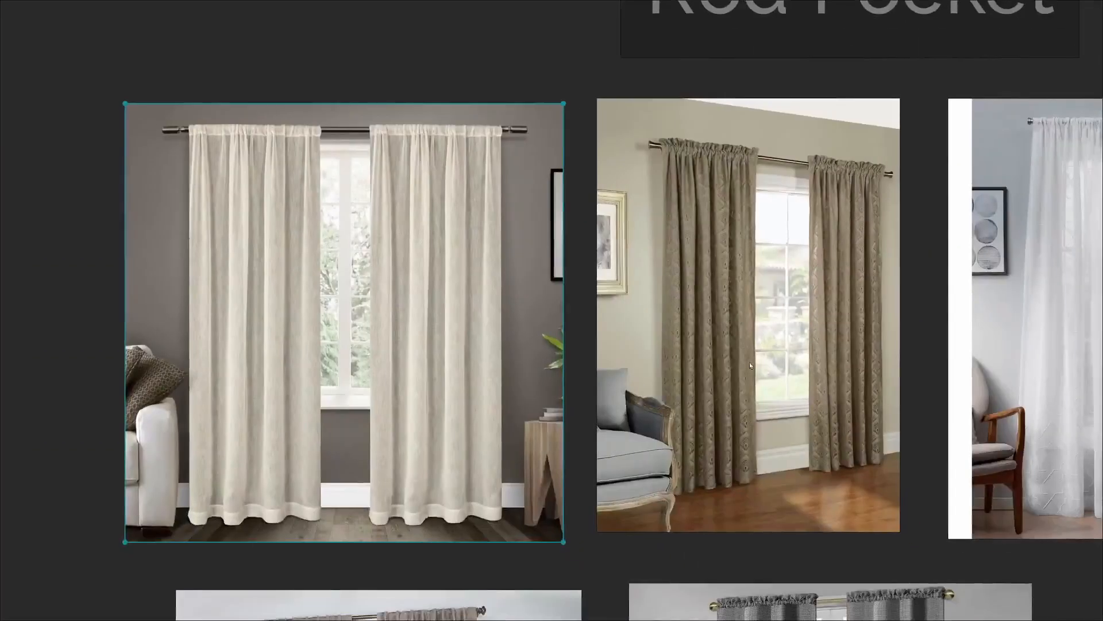
key("ctrl+f")
right_click_drag(517, 261, 1102, 319)
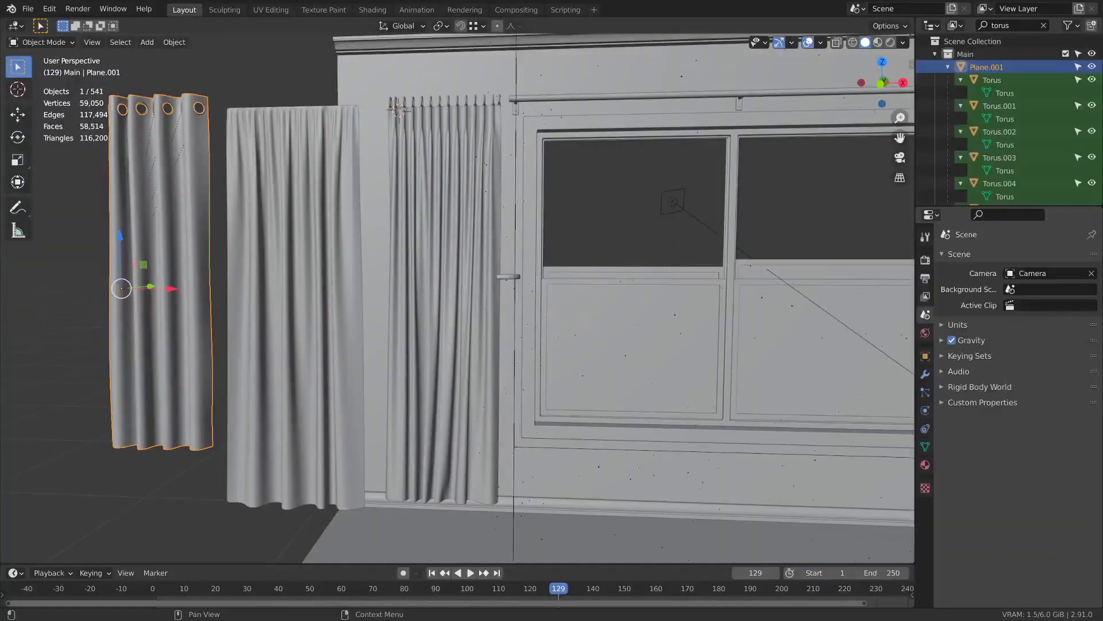
- Add a cylinder mesh at the curtain rod above the uncovered half of the window
scroll(650, 235, "down", 2)
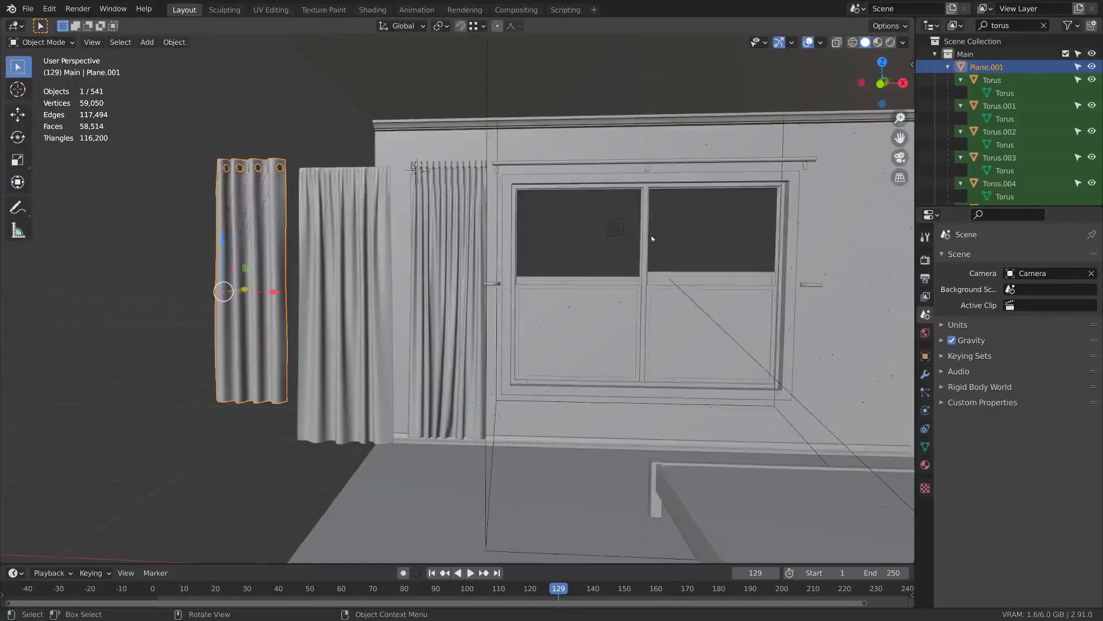
mouse_move(746, 155)
middle_mouse_down()
mouse_move(638, 165)
mouse_move(733, 166)
middle_mouse_up()
middle_click(736, 162, "alt")
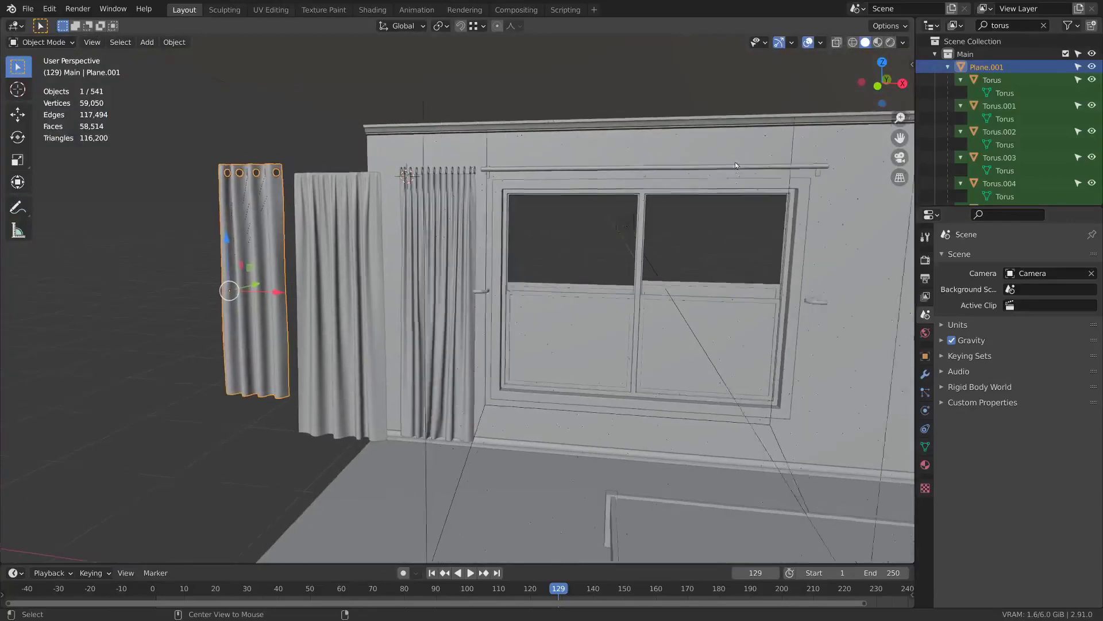
middle_click_drag(579, 316, 608, 277, "shift")
scroll(607, 277, "up", 2)
scroll(608, 279, "up", 3)
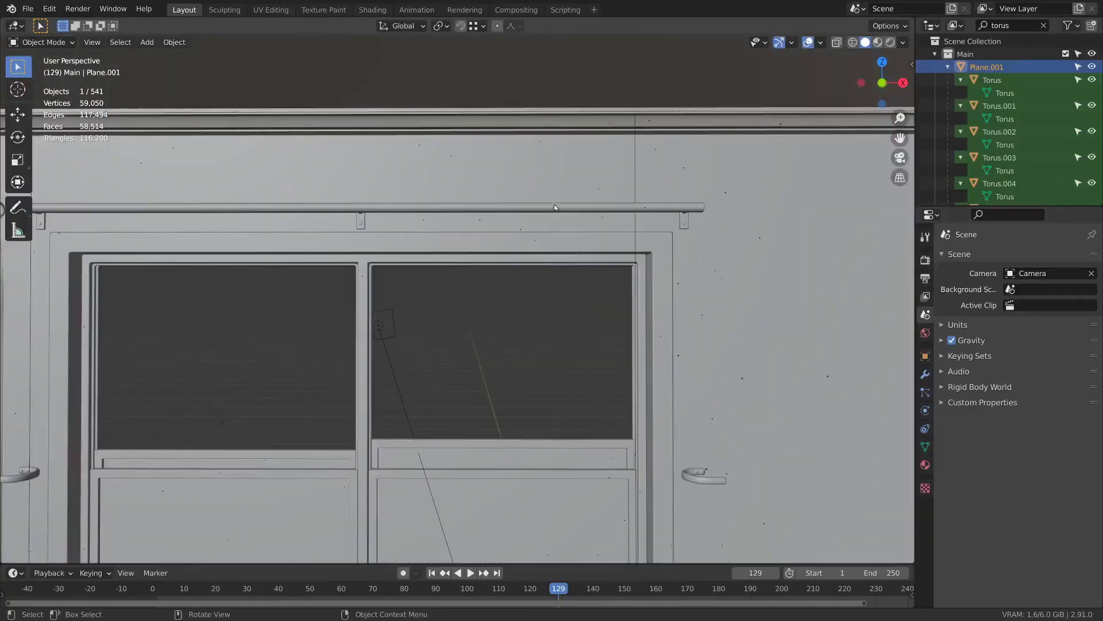
scroll(554, 205, "up", 1)
key("shift+a")
mouse_move(597, 184)
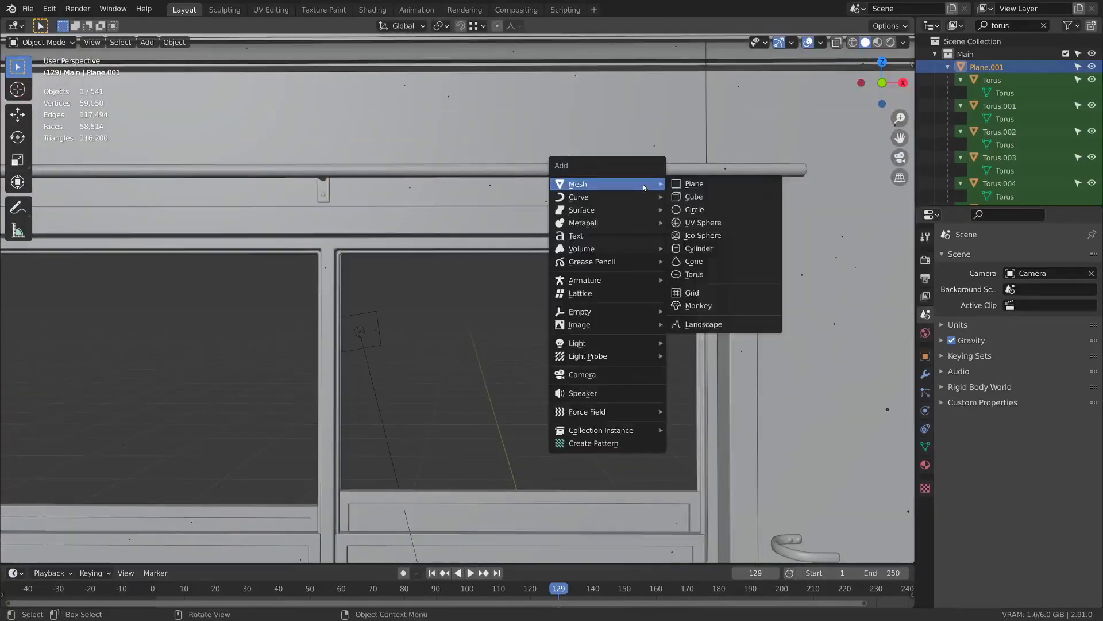
left_click(710, 248)
scroll(570, 428, "down", 4)
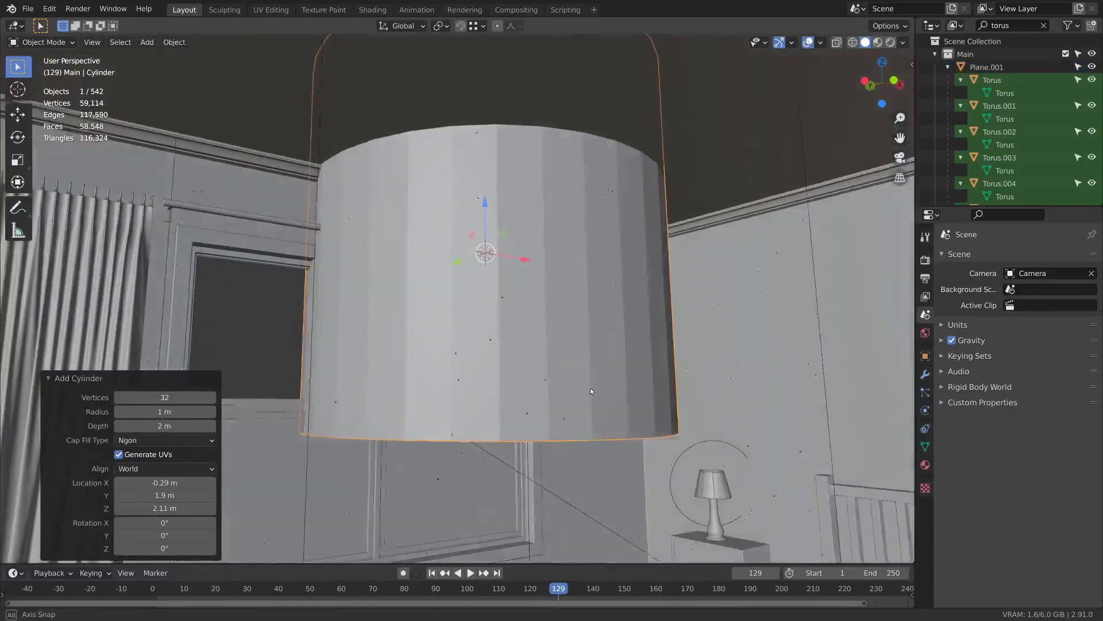
- Set the new cylinder to 12 vertices with the cap fill type Nothing
left_click(164, 397)
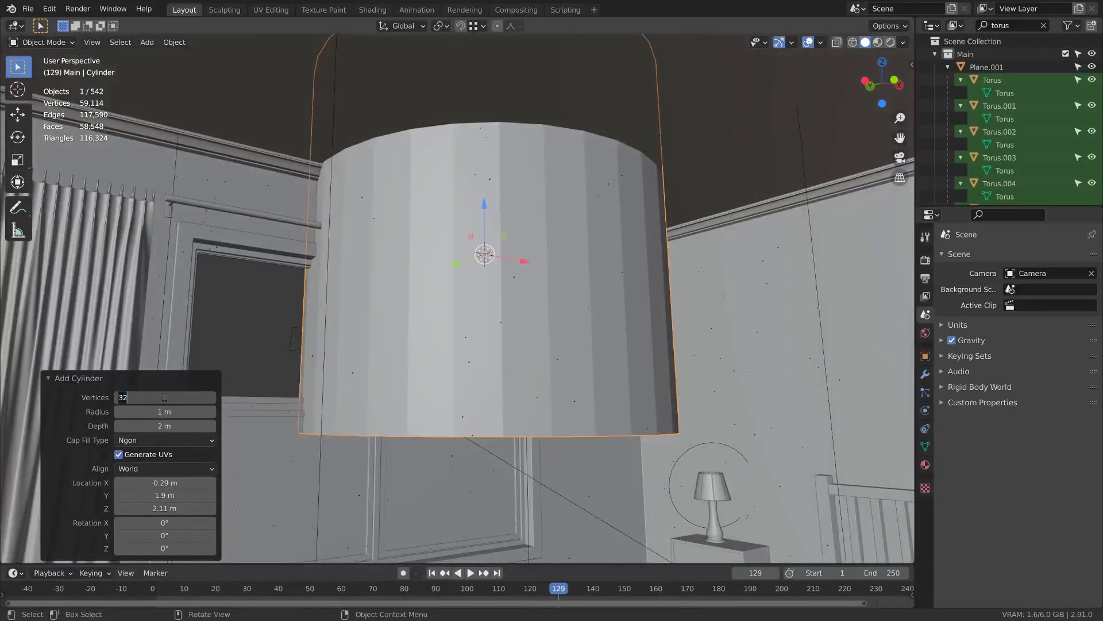
type("12")
key("Return")
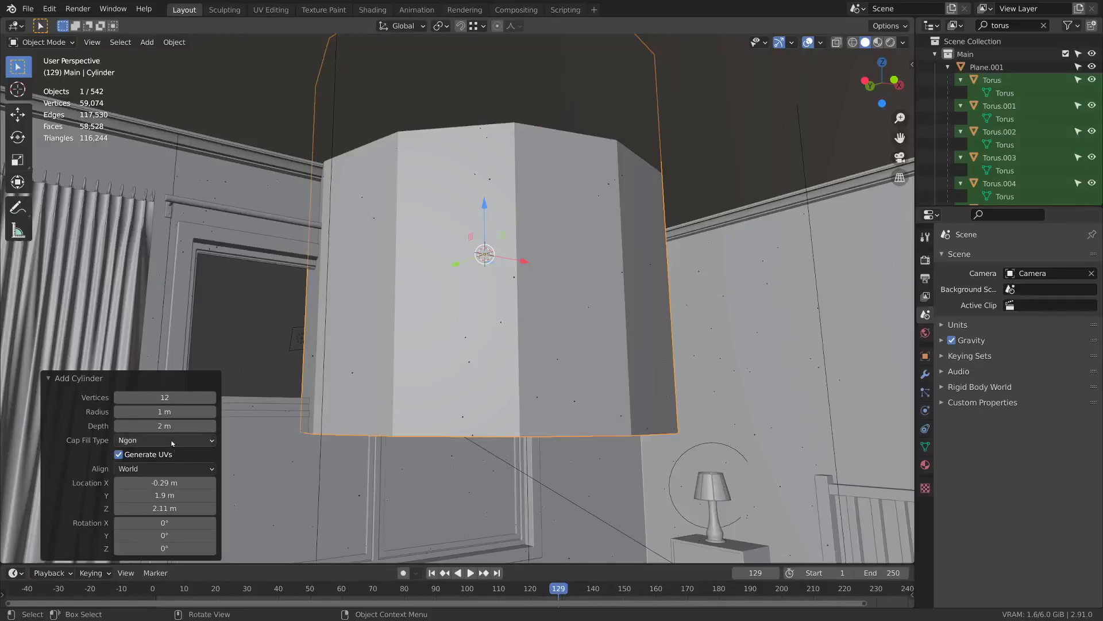
left_click(170, 440)
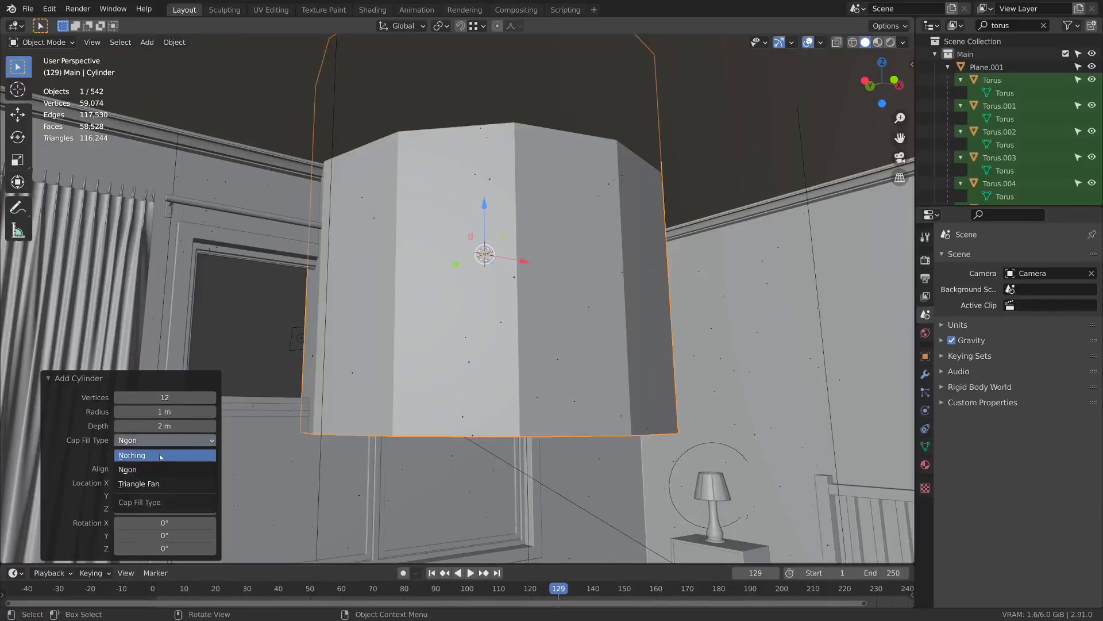
left_click(161, 457)
middle_click_drag(592, 437, 530, 359)
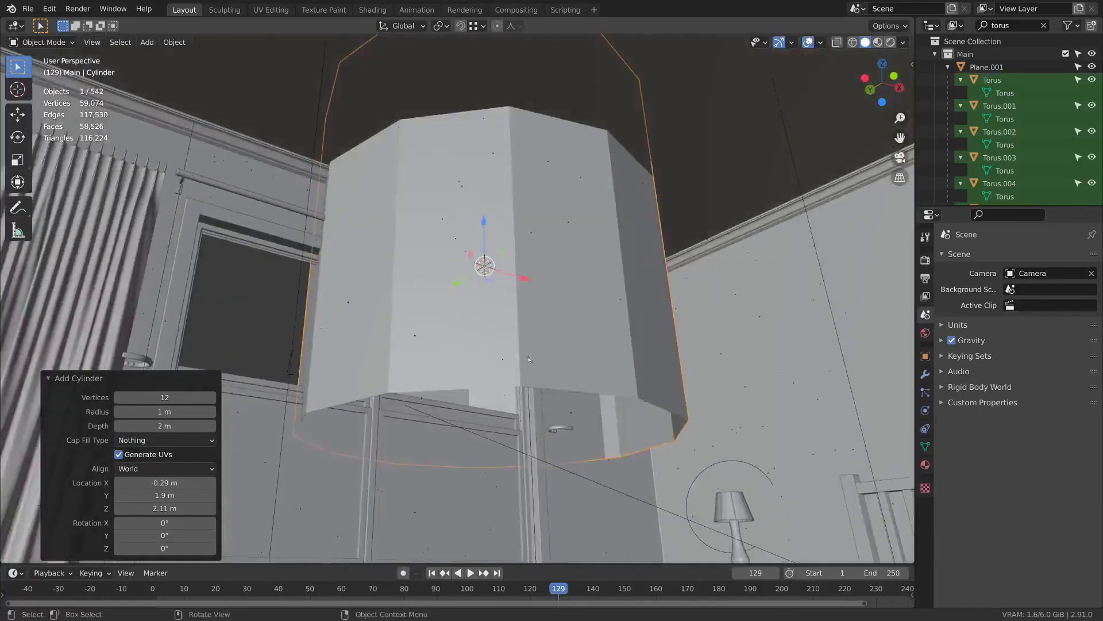
- In Edit Mode, scale the cylinder's mesh down to about 0.051 and rotate it 90° around the Y axis
scroll(529, 359, "down", 2)
key("Tab")
key("s")
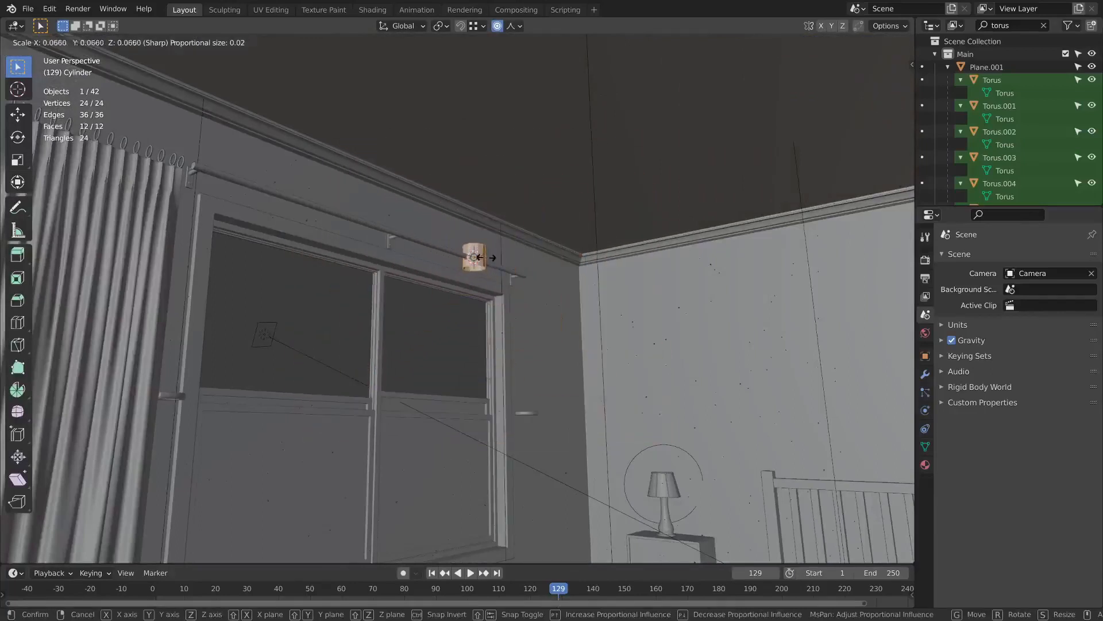
left_click(480, 258)
scroll(481, 259, "up", 5)
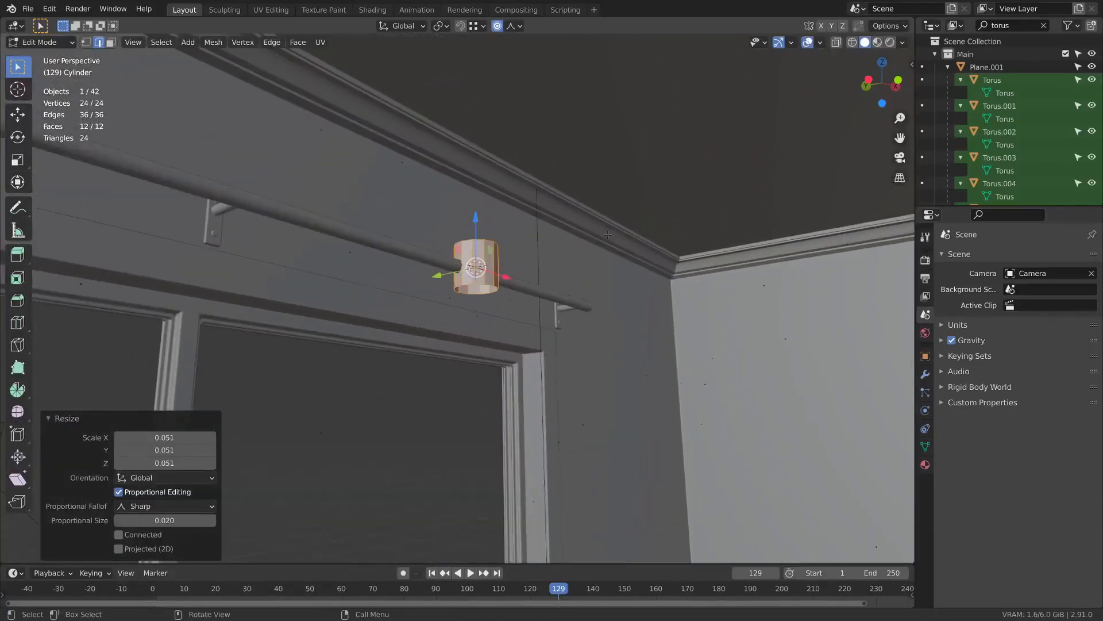
type("ry90")
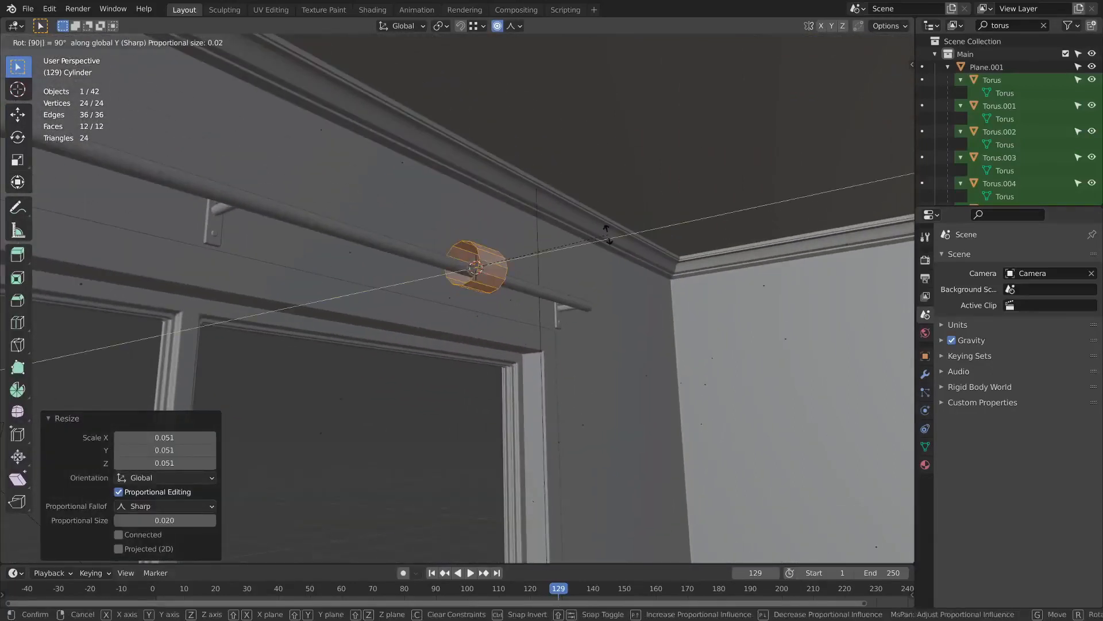
key("Return")
- Scale the cylinder down by a further factor of about 0.388 to bring it near the rod's thickness
middle_click_drag(547, 290, 548, 278)
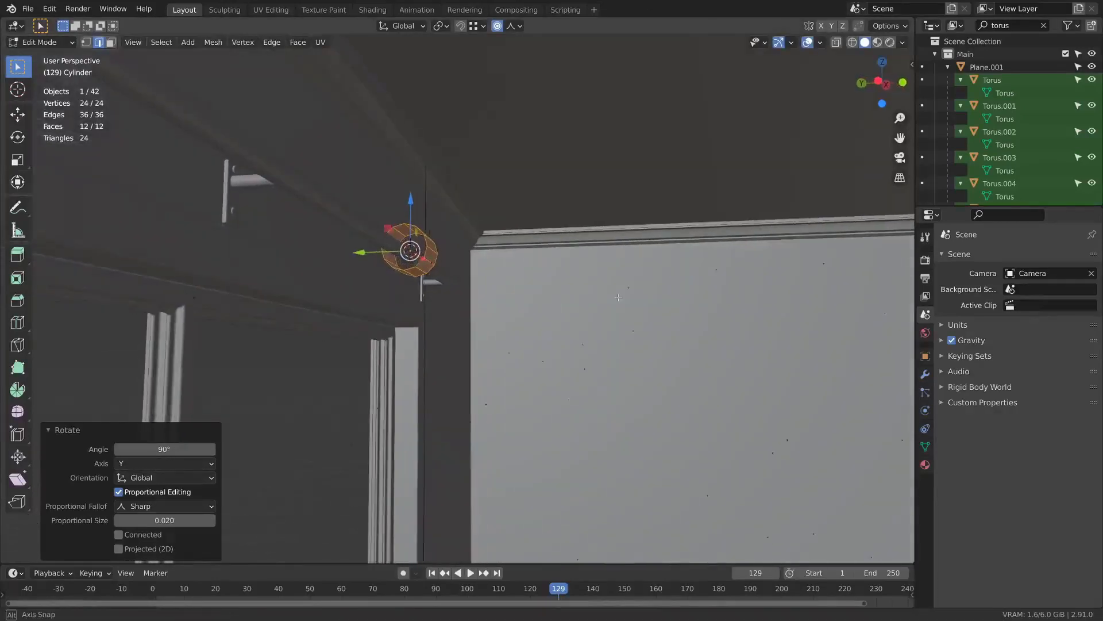
scroll(548, 278, "up", 2)
key("s")
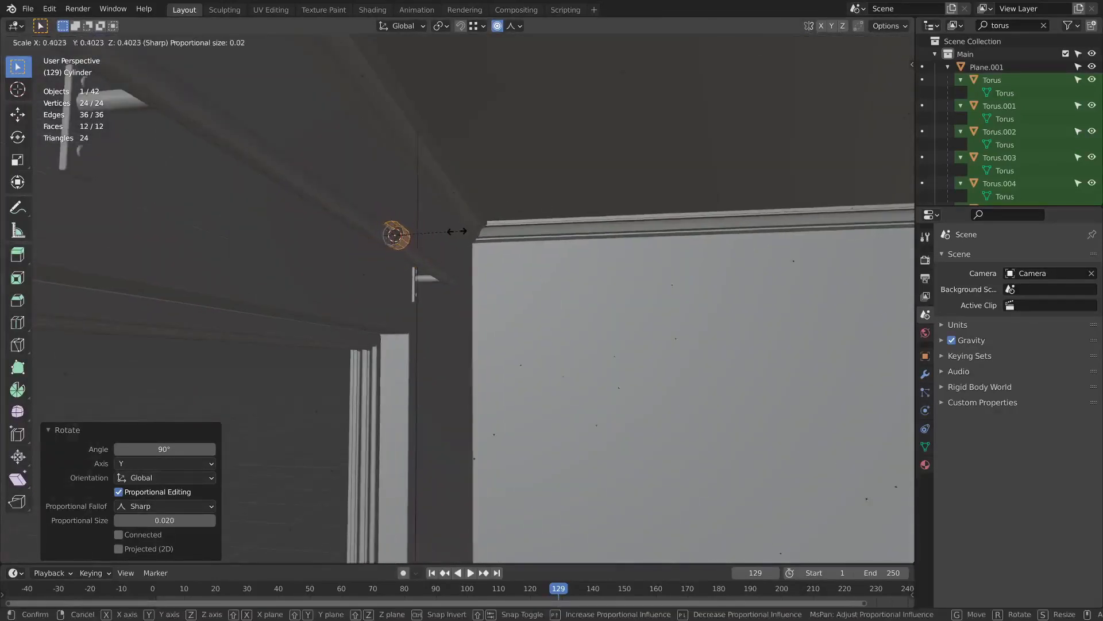
left_click(434, 219)
middle_click_drag(434, 219, 458, 251, "shift")
middle_click(409, 265, "alt")
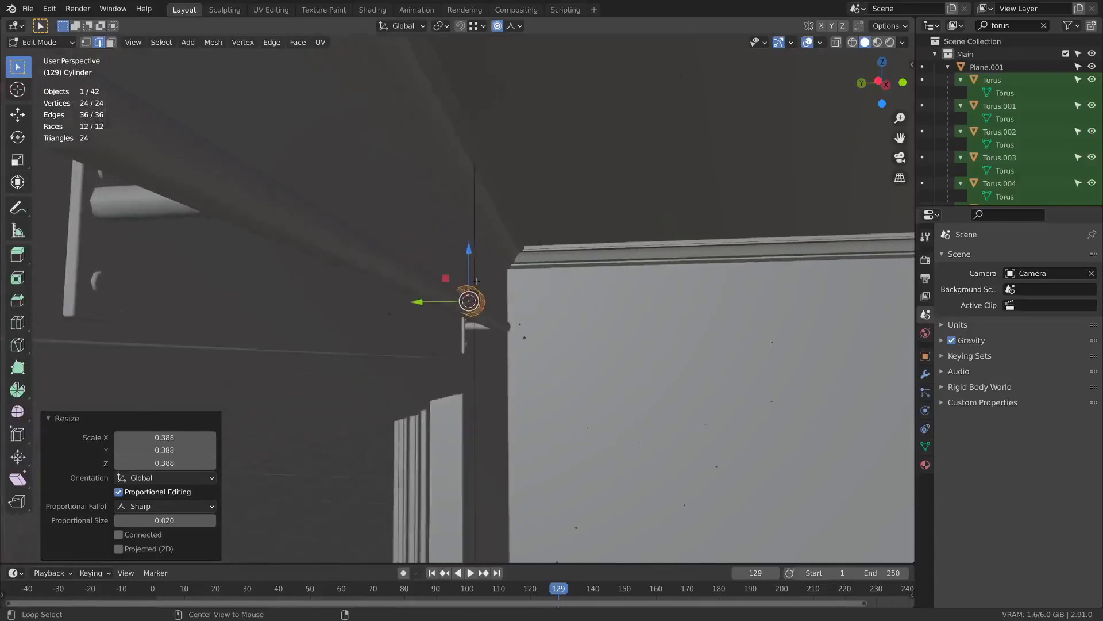
- Shift the cylinder within the YZ plane toward the rod and shrink it by a factor of about 0.776
scroll(440, 266, "up", 3)
scroll(439, 266, "up", 2)
key("g")
key("shift+x")
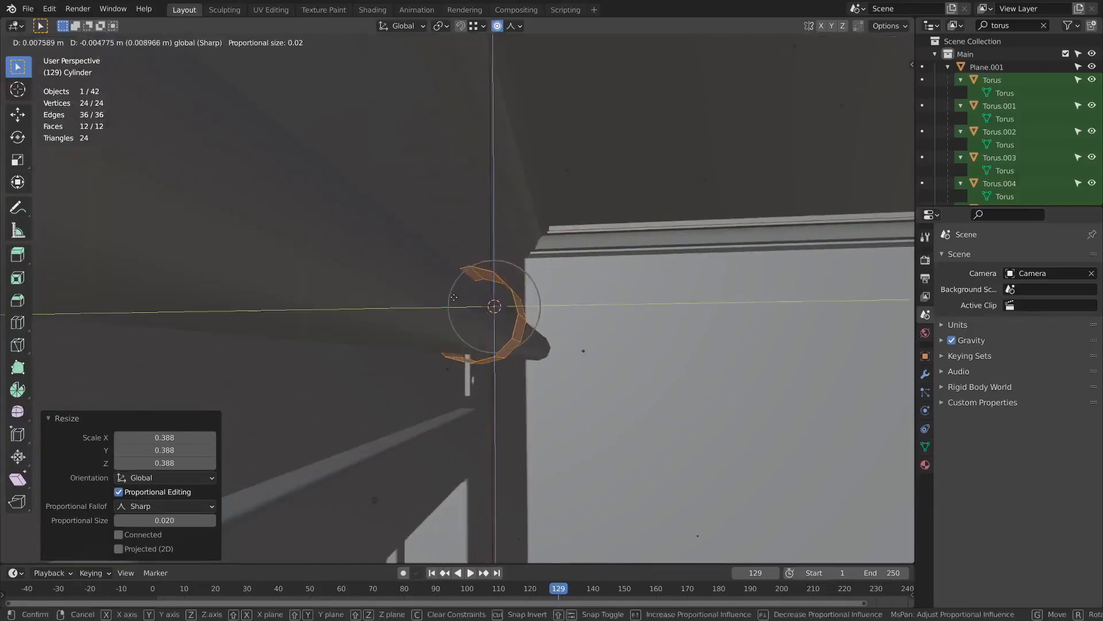
left_click(457, 293)
key("s")
left_click(603, 285)
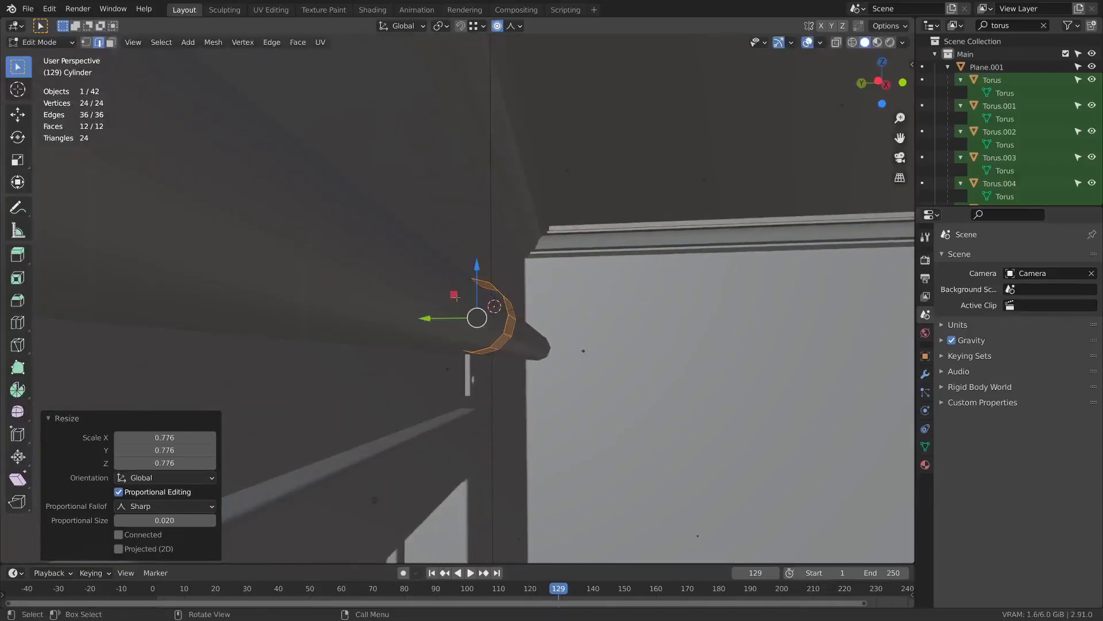
key("g")
key("shift+x")
left_click(456, 297)
middle_click_drag(457, 297, 437, 156)
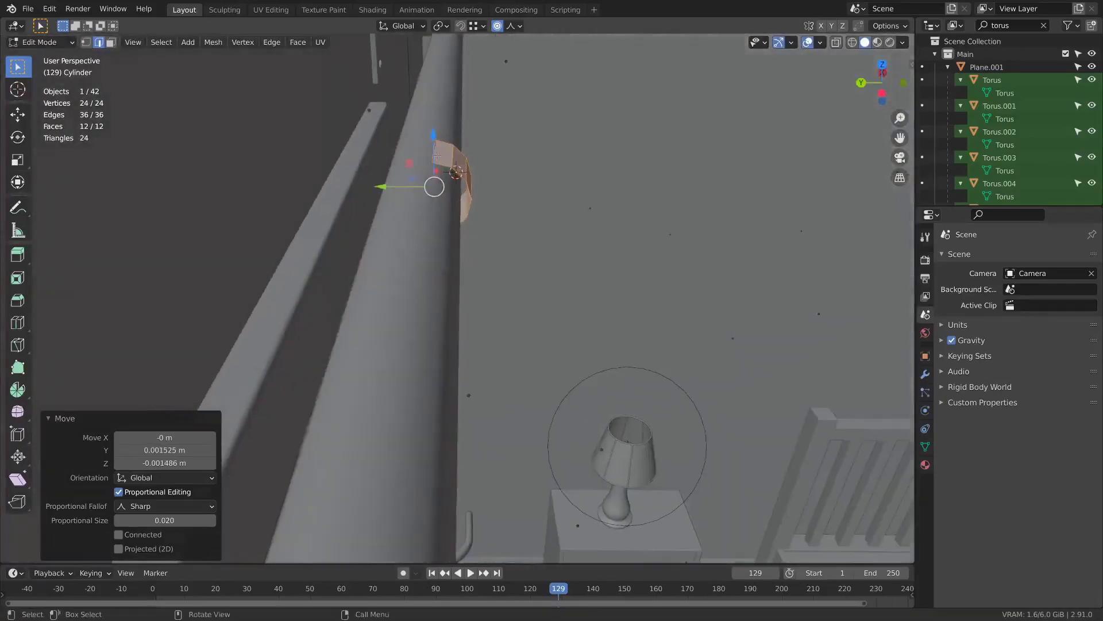
- Center the cylinder around the rod and enlarge it by factors of about 1.108 and 1.043 until it wraps the rod
left_click_drag(411, 162, 402, 155)
key("s")
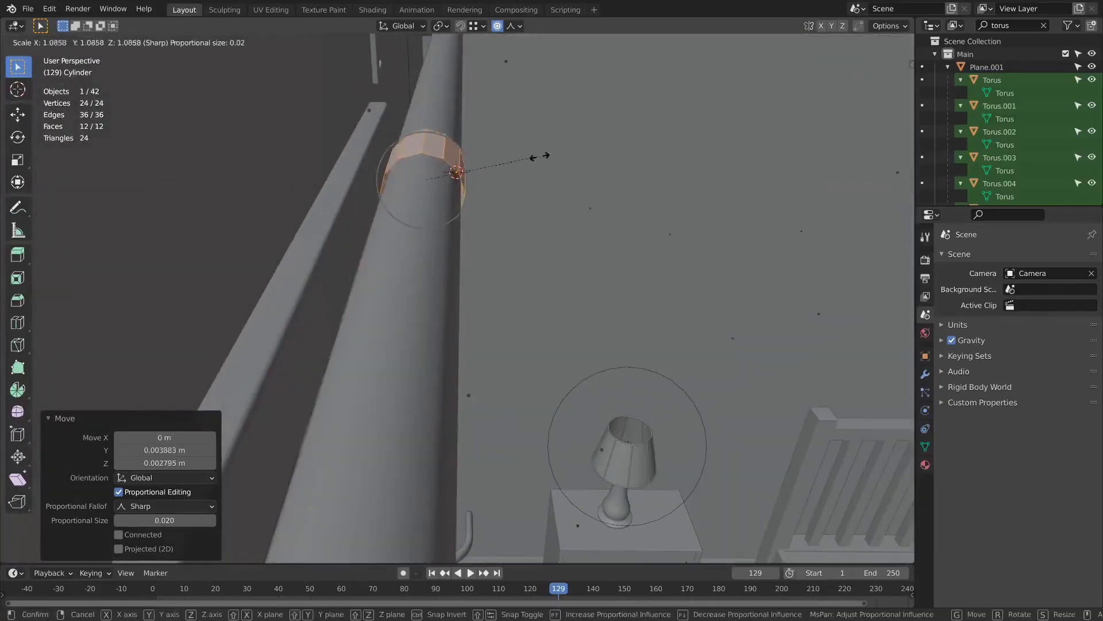
left_click(541, 157)
middle_click_drag(541, 157, 584, 128)
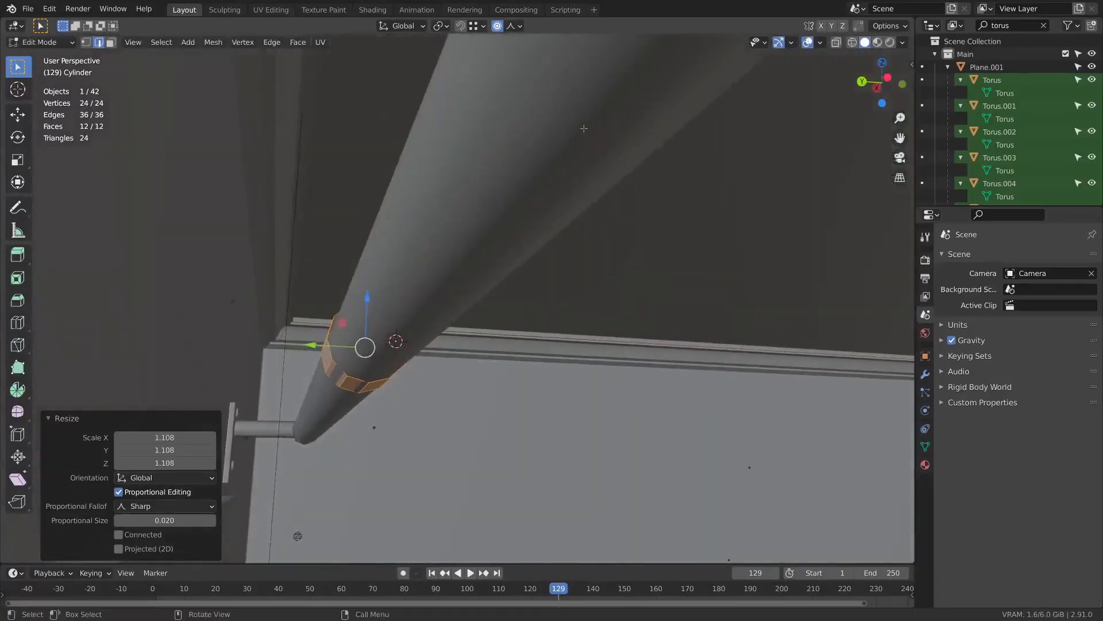
key("s")
left_click(522, 292)
middle_click_drag(523, 291, 515, 268)
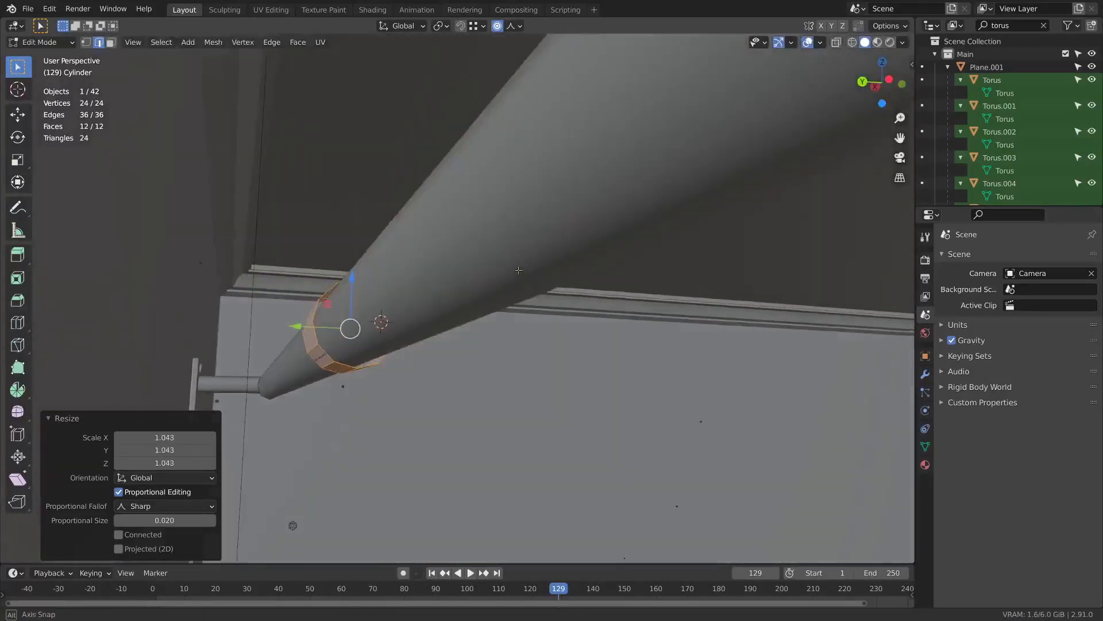
key("g")
key("z")
left_click(355, 287)
middle_click_drag(355, 288, 505, 283)
- Pull the cylinder's lowest lengthwise edge down about 0.019 m along Z using proportional editing with Sharp falloff
left_click(486, 296)
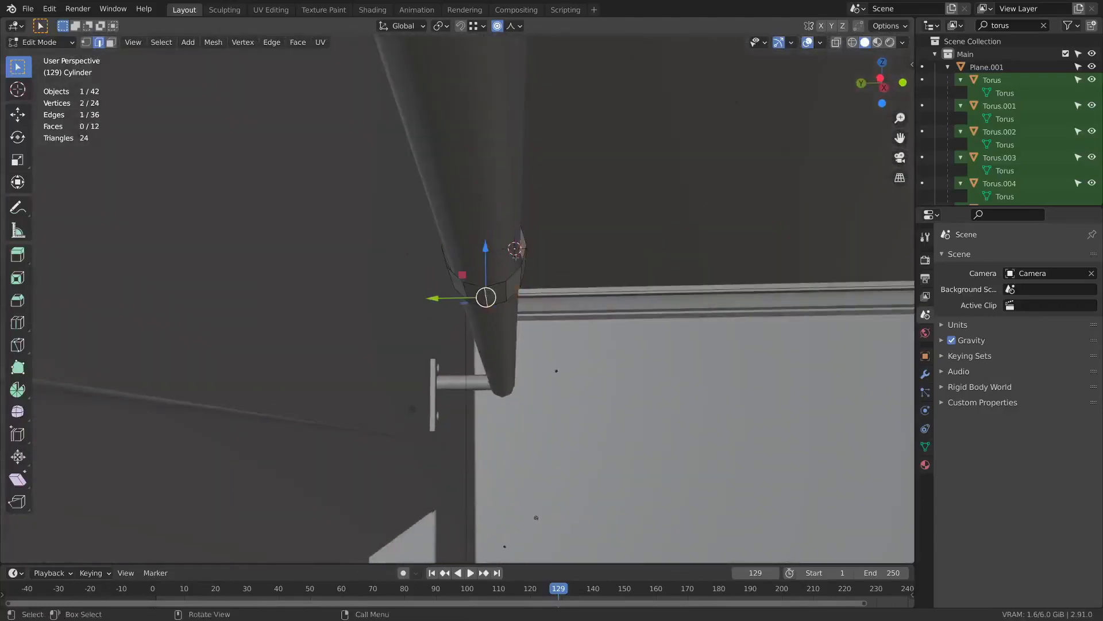
left_click(513, 25)
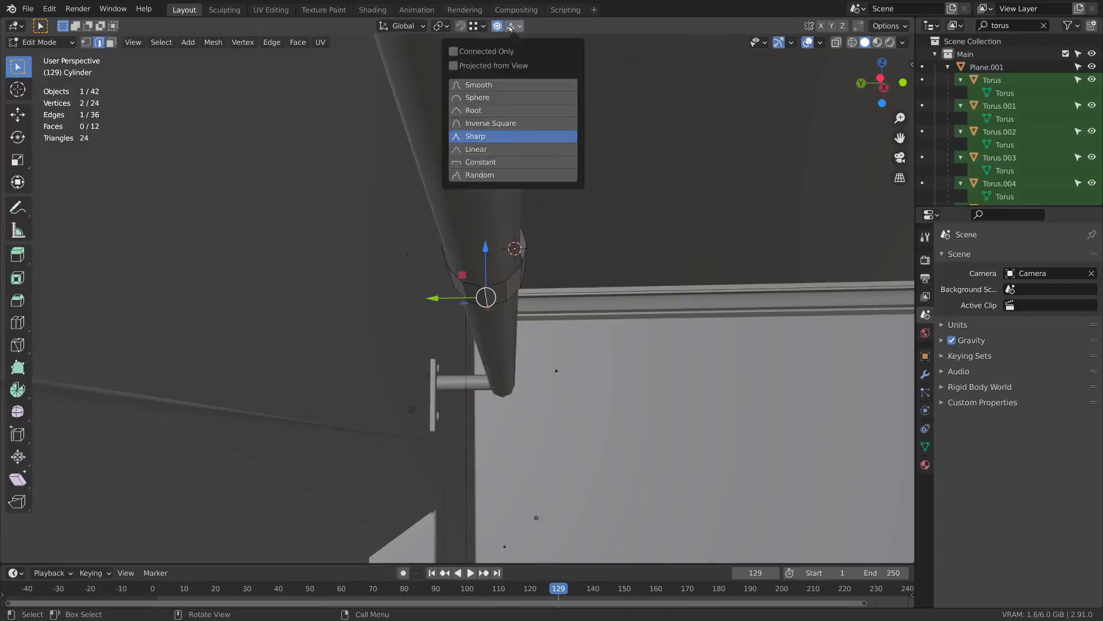
left_click(514, 27)
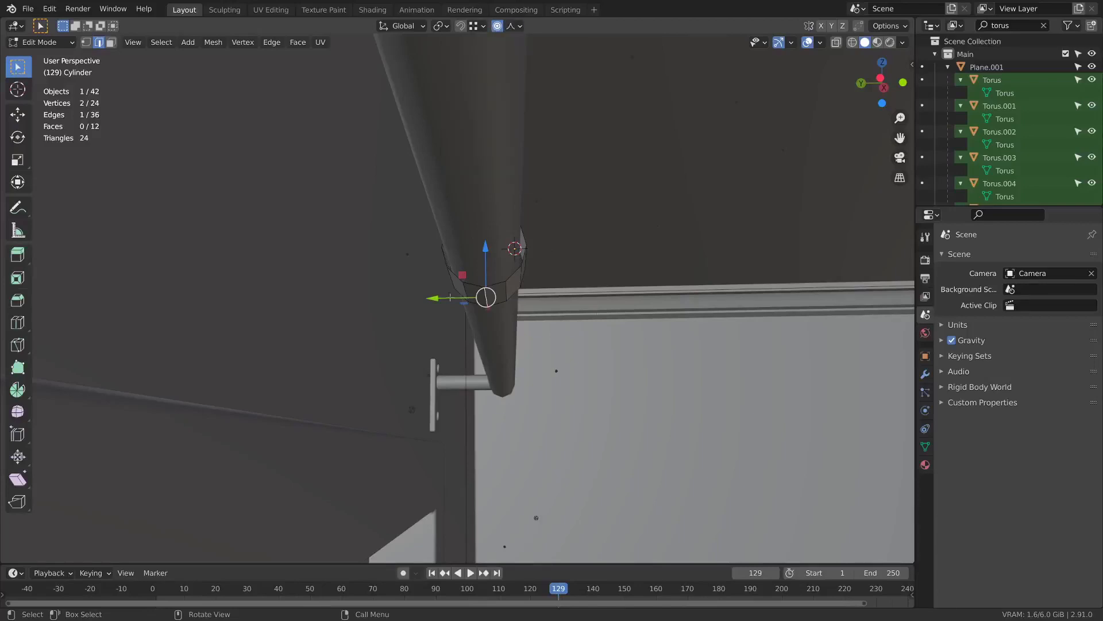
left_click(515, 28)
left_click(515, 28)
key("g")
key("z")
left_click(476, 297)
middle_click_drag(476, 297, 462, 315)
scroll(718, 227, "down", 4)
middle_click_drag(654, 354, 580, 280, "shift")
scroll(678, 297, "down", 6)
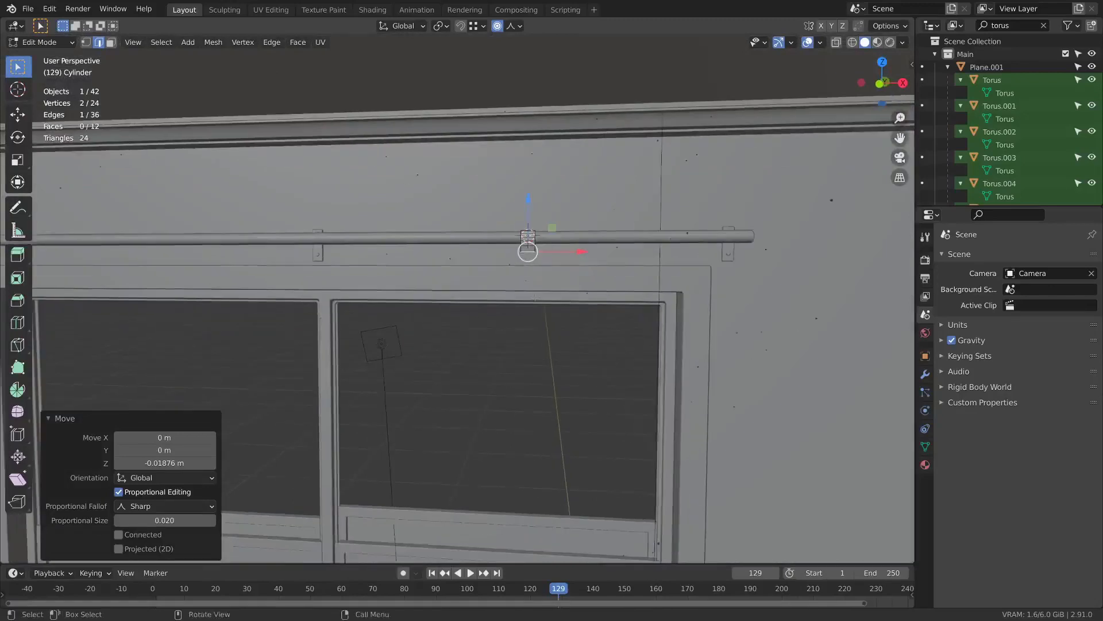
- Turn off proportional editing and stretch the whole sleeve along the X axis by a factor of about 27.43
left_click(579, 280)
key("a")
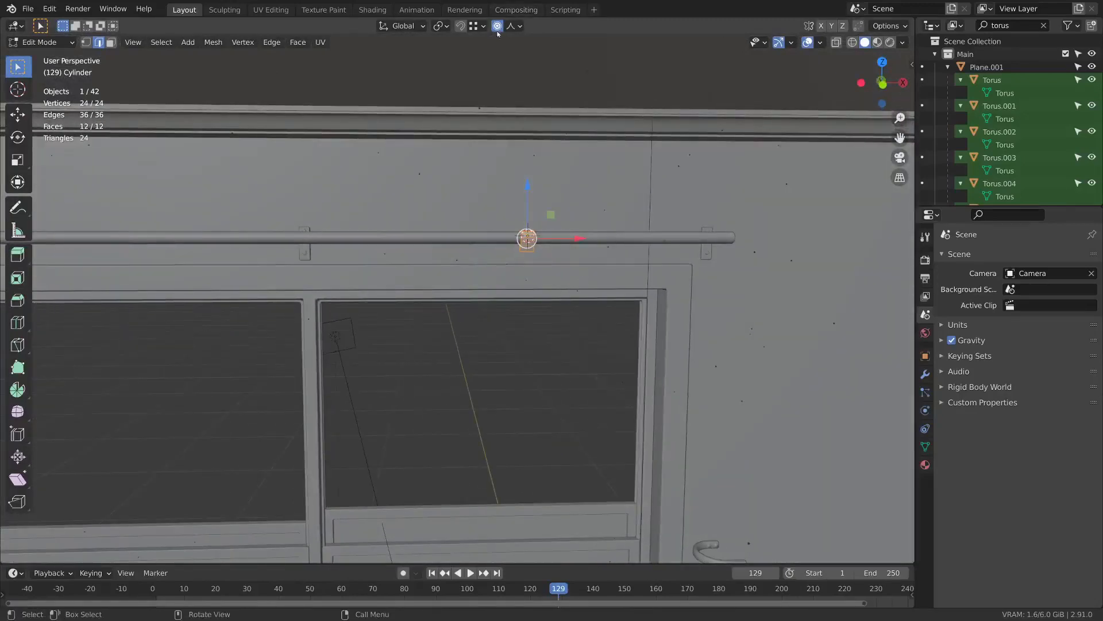
left_click(498, 27)
middle_click_drag(474, 181, 627, 196)
key("s")
key("x")
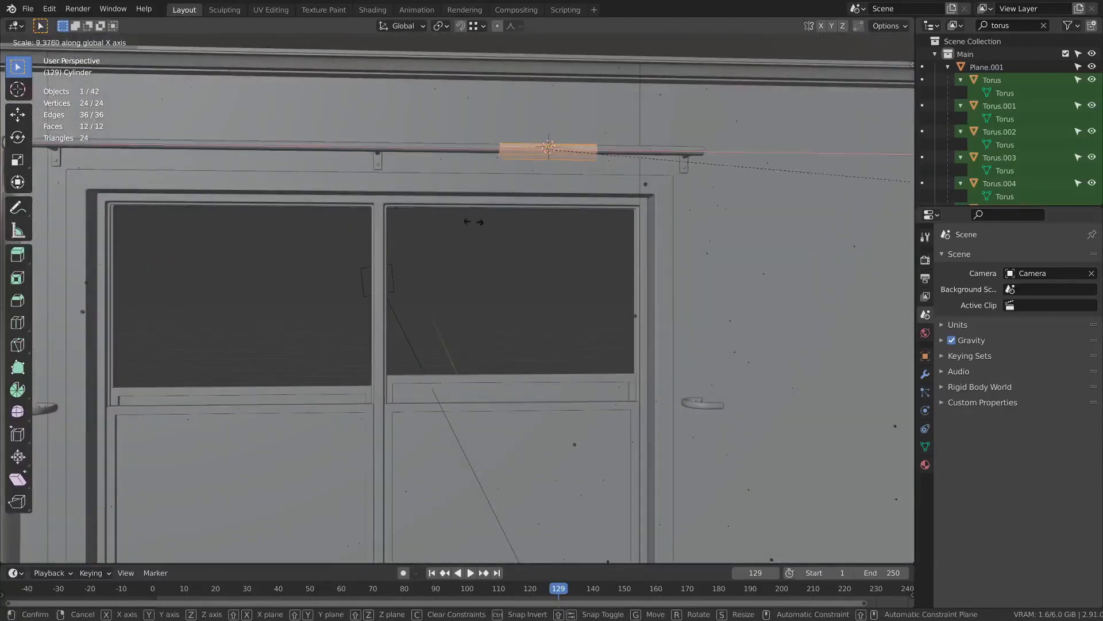
left_click(218, 266)
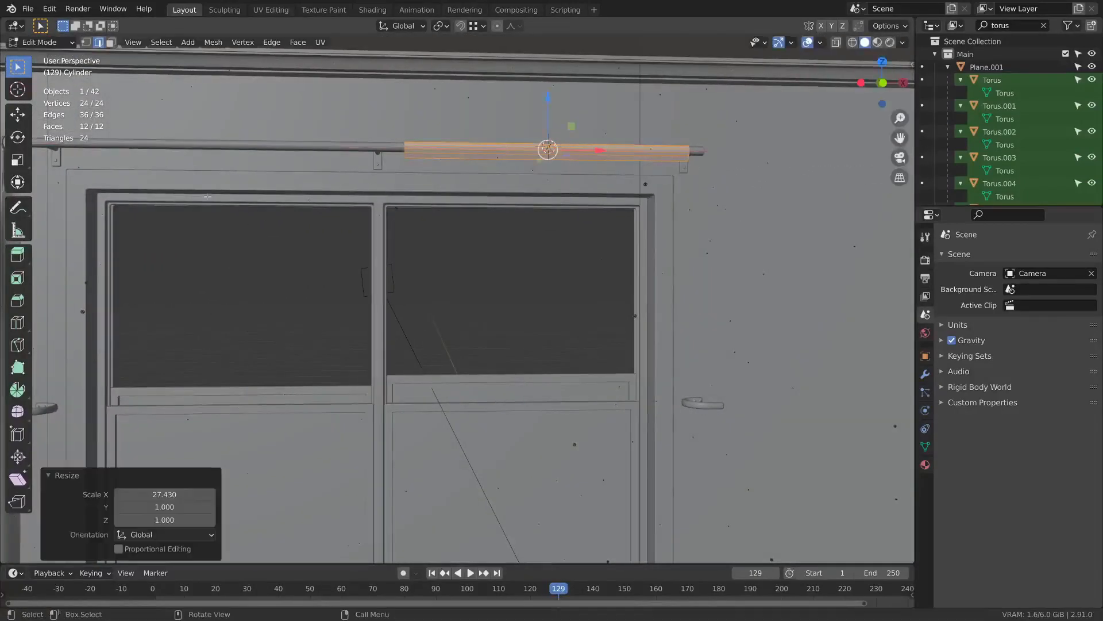
- Fine-tune the sleeve's length along X, starting with a factor of about 1.152, and slide the object along the rod in Object Mode
key("s")
key("x")
left_click(786, 195)
key("s")
key("x")
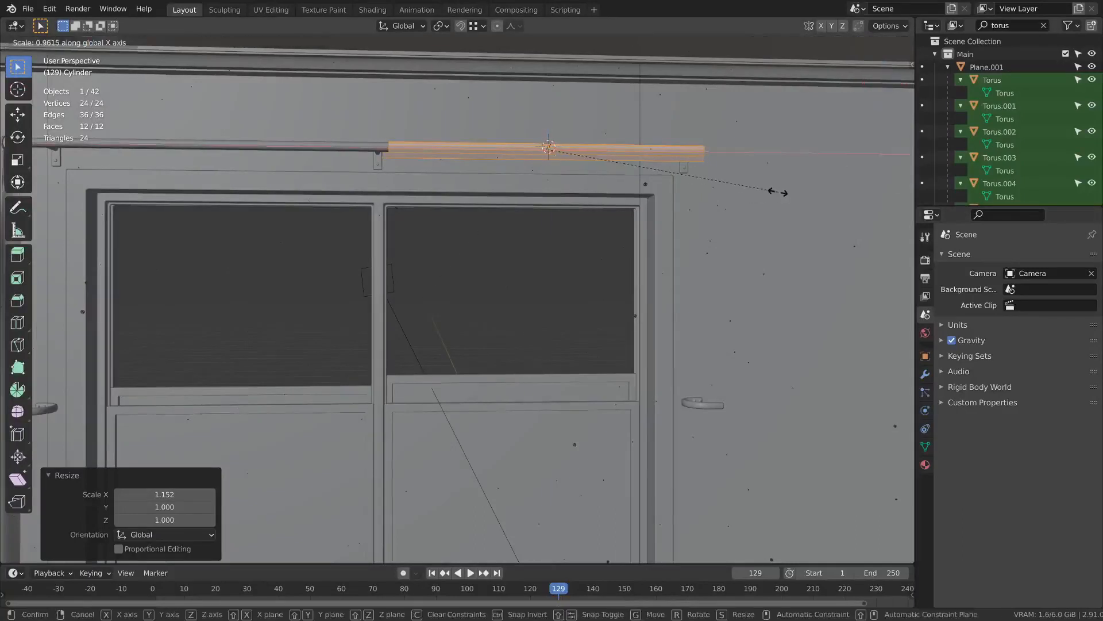
left_click(577, 142)
key("Tab")
key("g")
key("x")
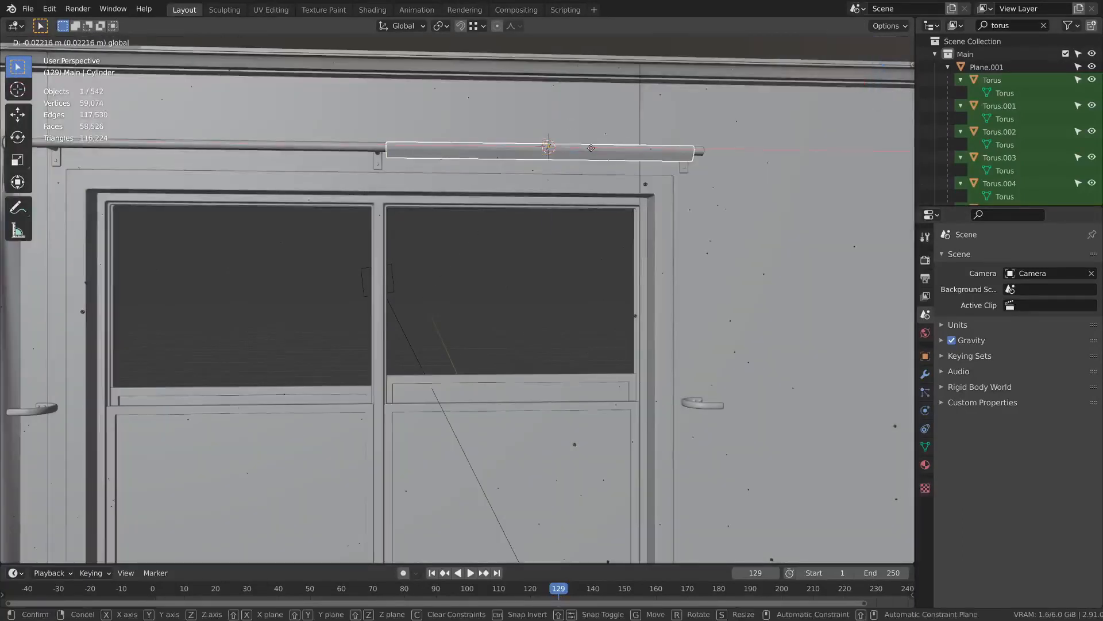
left_click(578, 145)
- Enter Edit Mode, select the sleeve's lowest lengthwise edge and duplicate it in place
key("Tab")
middle_click_drag(579, 146, 604, 150)
key("3")
key("alt+a")
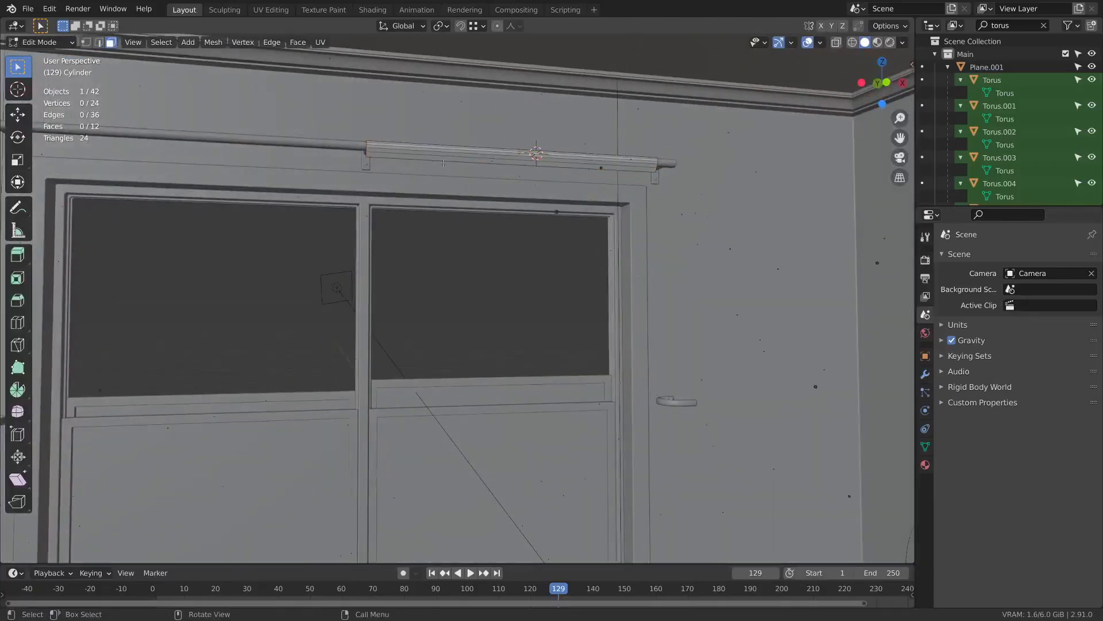
key("2")
left_click(403, 157)
middle_click_drag(373, 219, 454, 232)
scroll(407, 231, "up", 1)
key("g")
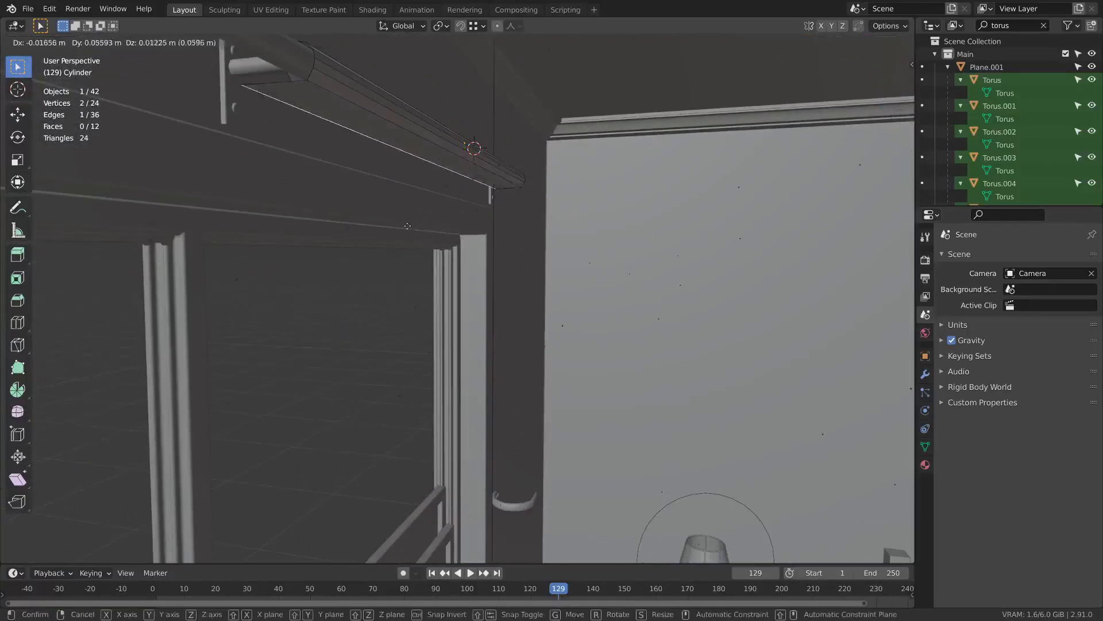
right_click(454, 233)
key("shift+d")
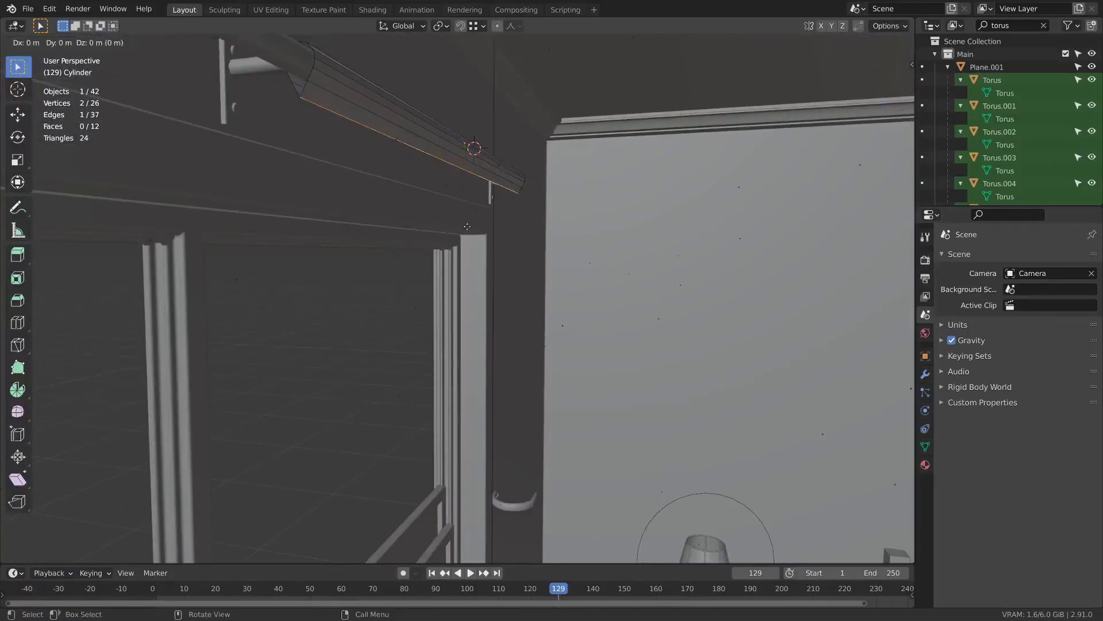
right_click(508, 226)
- Extrude the duplicated edge straight down along Z to near the floor to form the curtain panel
middle_click_drag(508, 225, 405, 117)
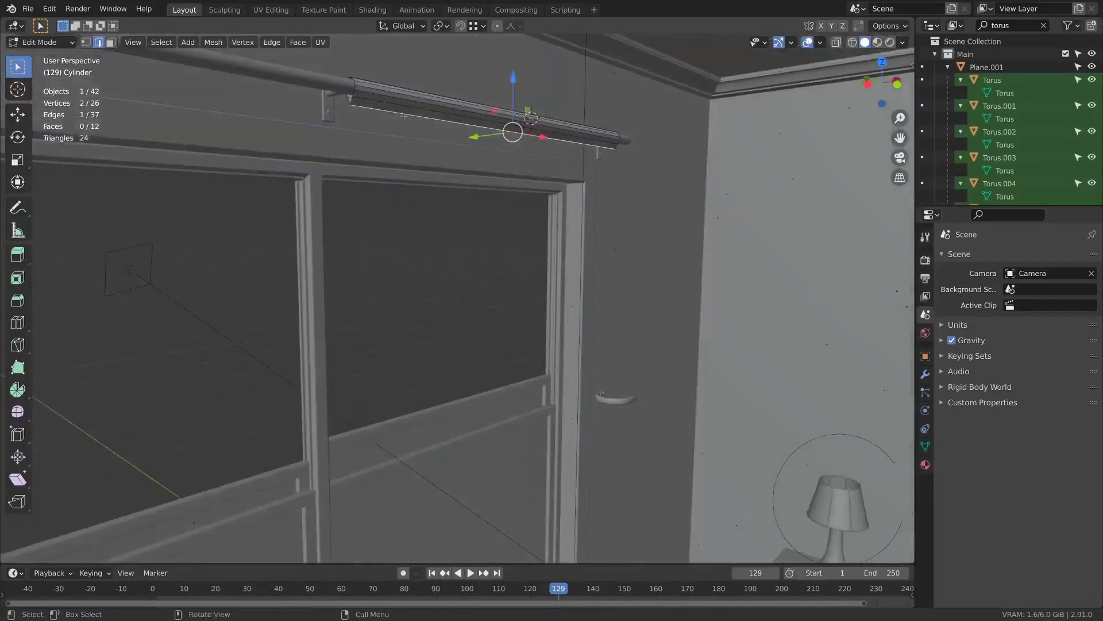
key("g")
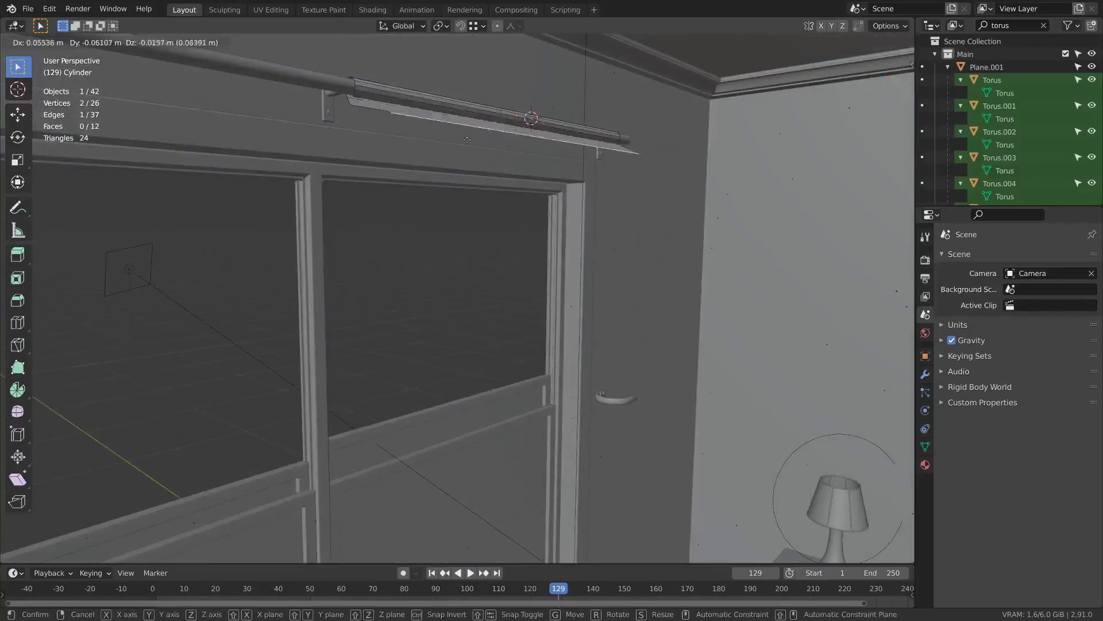
right_click(529, 175)
key("e")
key("z")
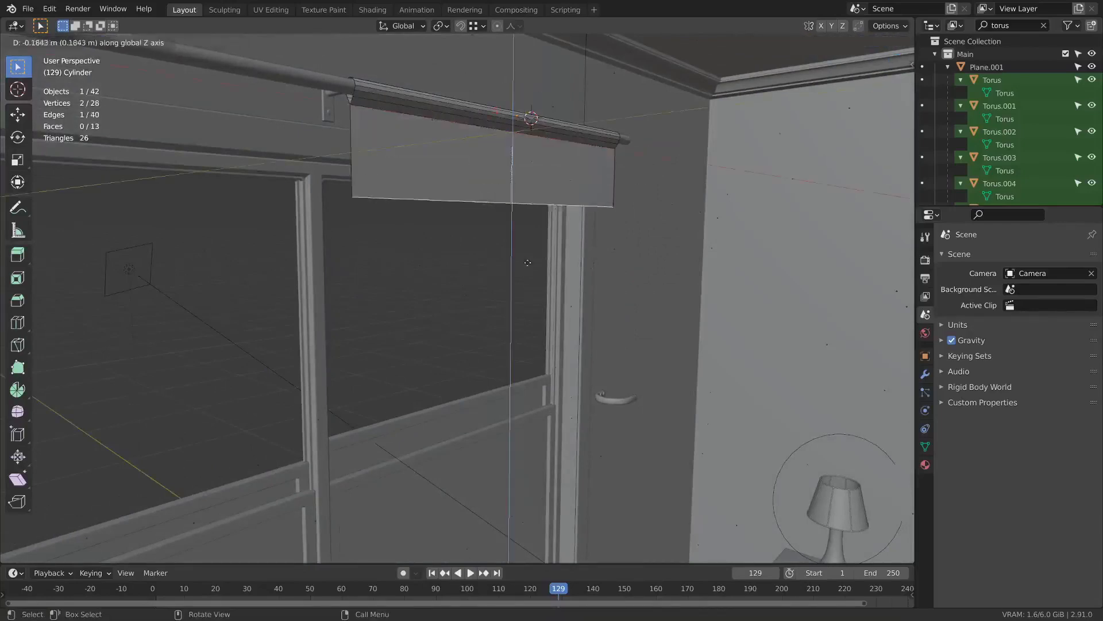
left_click(530, 283)
middle_click_drag(530, 283, 545, 379)
key("g")
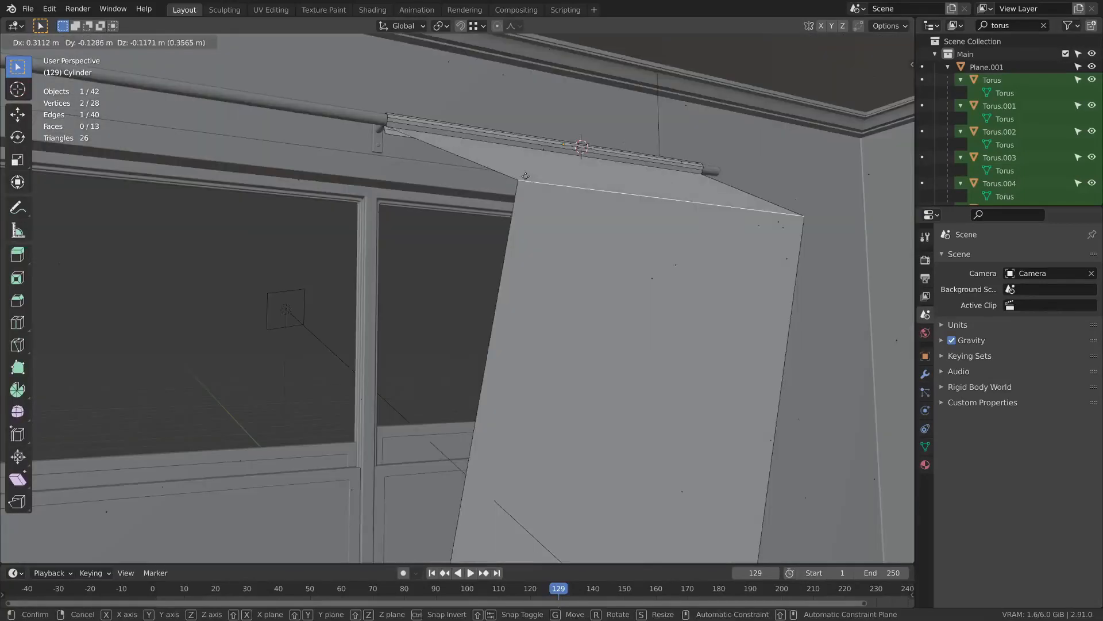
right_click(522, 175)
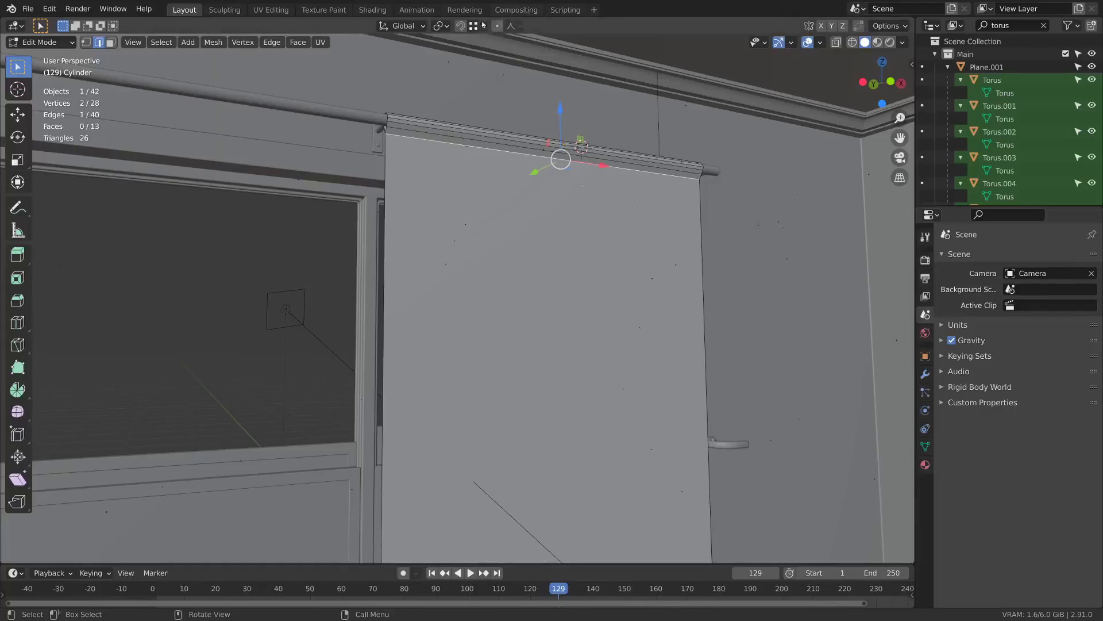
- Deselect everything and add 39 evenly spaced vertical loop cuts across the width of the curtain and sleeve
middle_click_drag(374, 146, 339, 158)
middle_click_drag(340, 158, 379, 132, "shift")
scroll(460, 259, "down", 3)
middle_click_drag(561, 356, 535, 247, "shift")
scroll(535, 247, "down", 3)
key("alt+a")
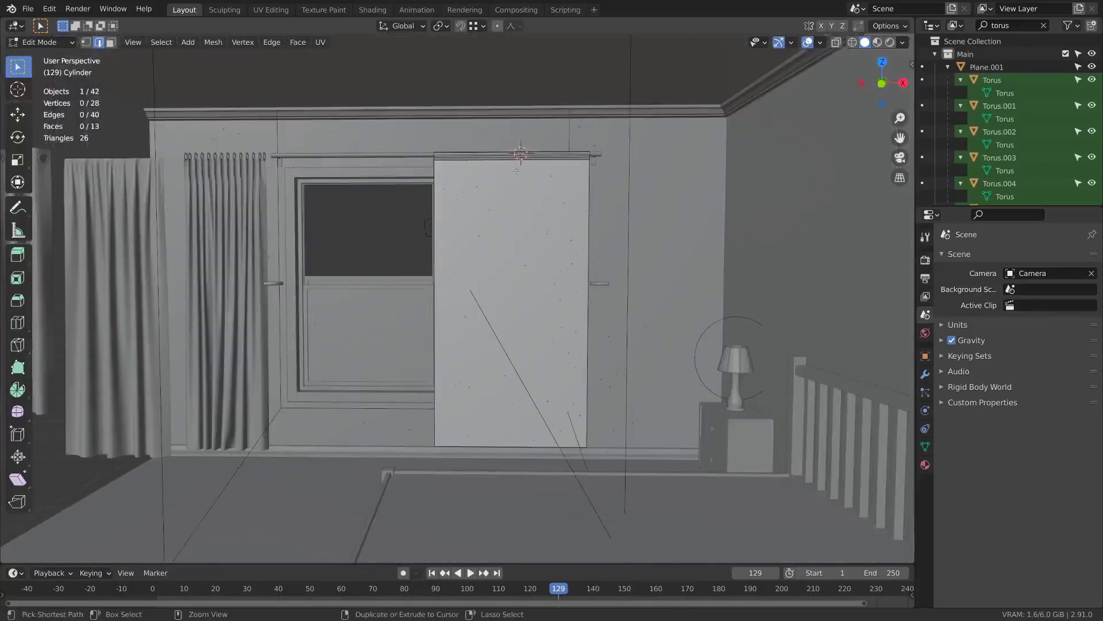
key("ctrl+r")
scroll(516, 169, "up", 20)
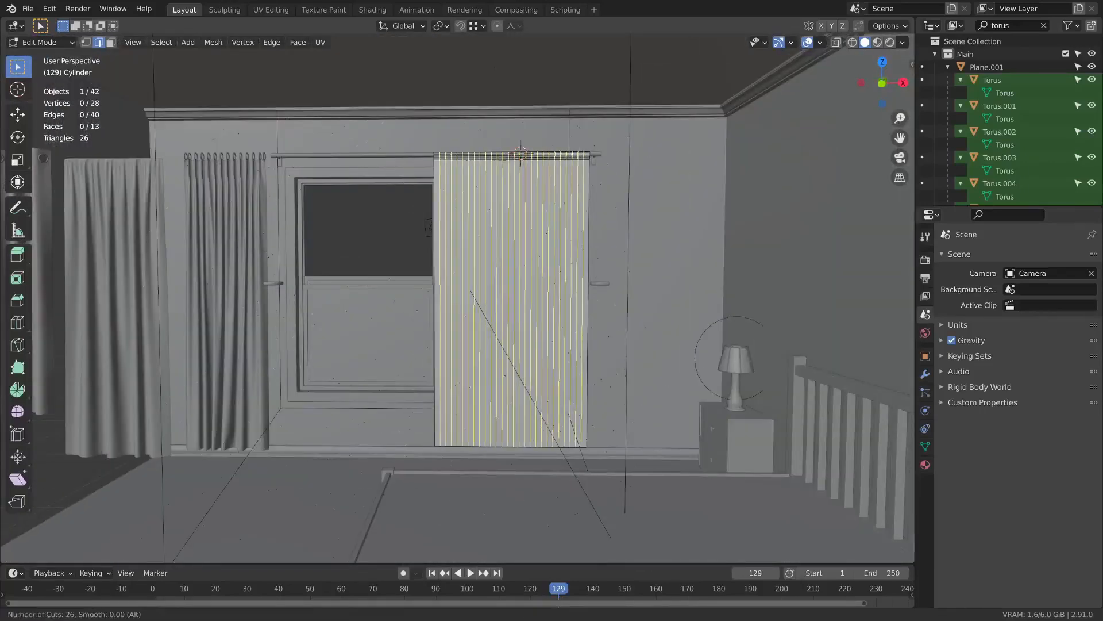
scroll(516, 169, "up", 13)
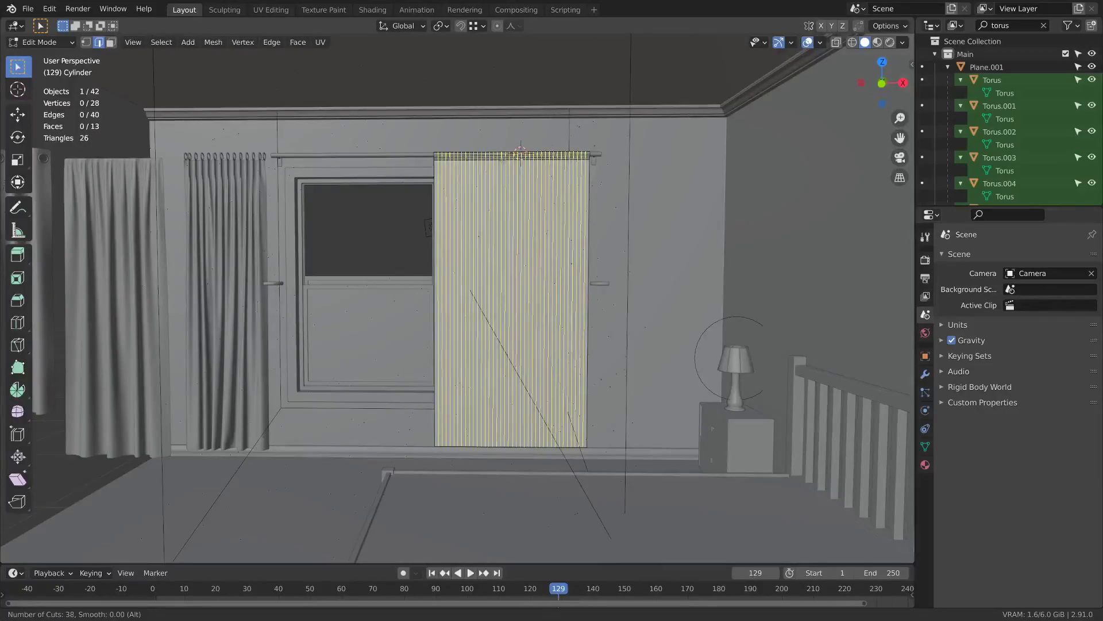
left_click(516, 169)
right_click(516, 169)
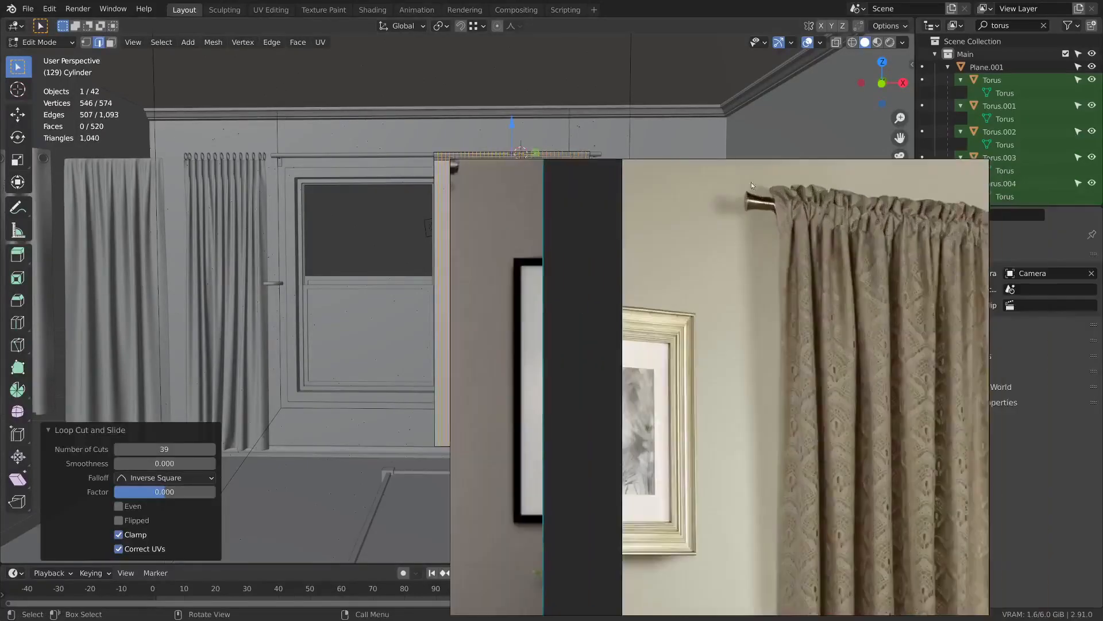
- Add 44 evenly spaced horizontal loop cuts down the curtain panel without sliding them
middle_click_drag(751, 186, 840, 233)
scroll(840, 233, "up", 1)
middle_click_drag(661, 247, 954, 379)
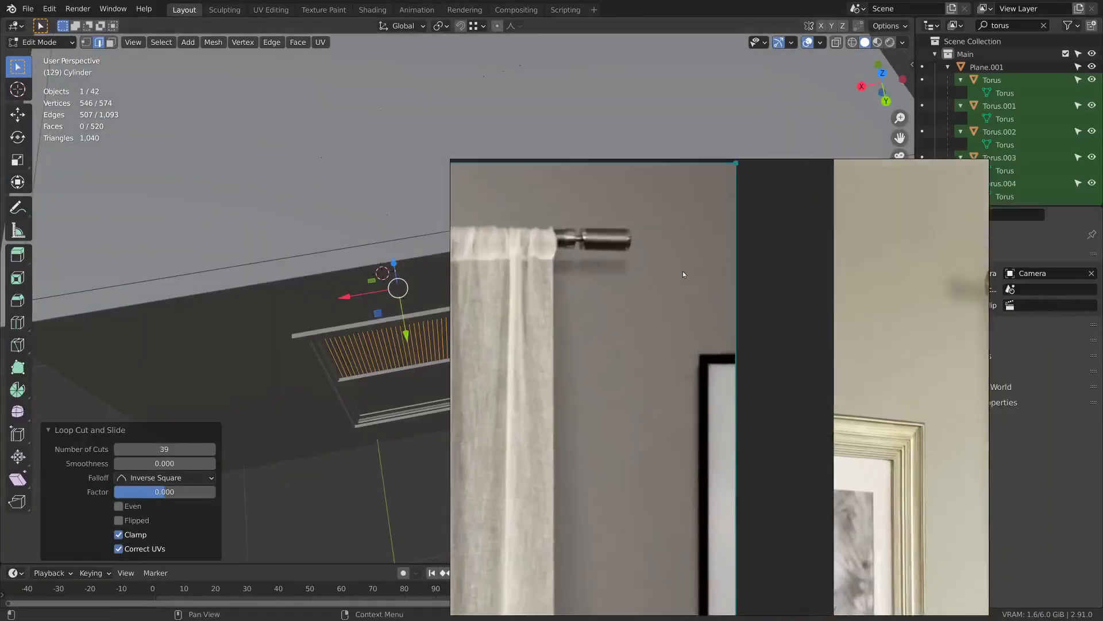
middle_click_drag(682, 270, 972, 319)
right_click_drag(714, 331, 1102, 345)
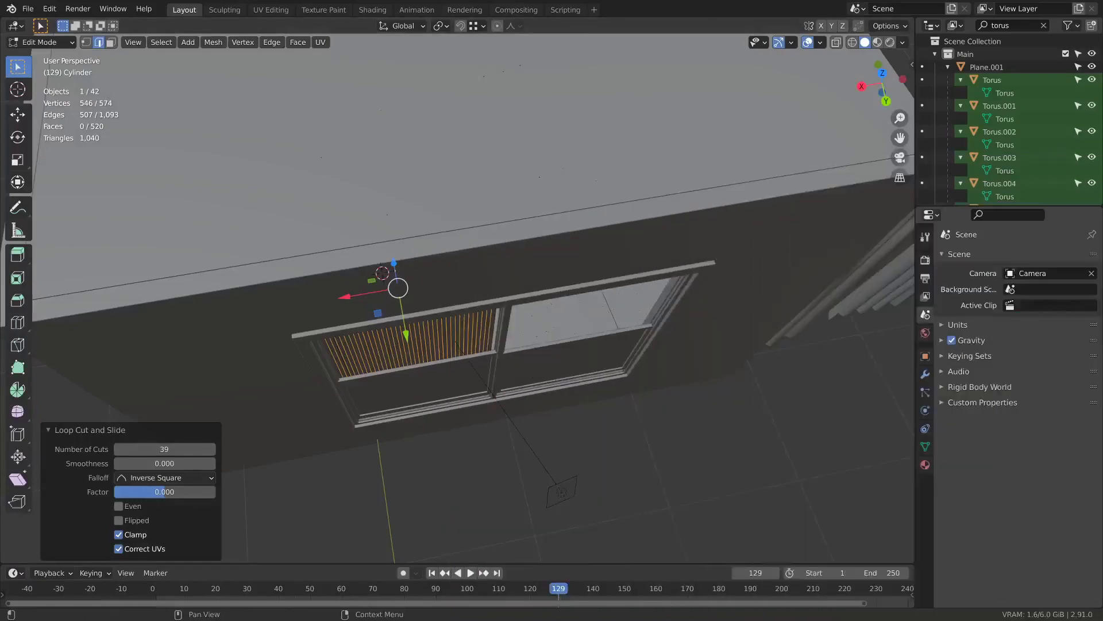
middle_click_drag(649, 322, 516, 299)
key("ctrl+r")
scroll(516, 299, "up", 13)
scroll(516, 299, "up", 20)
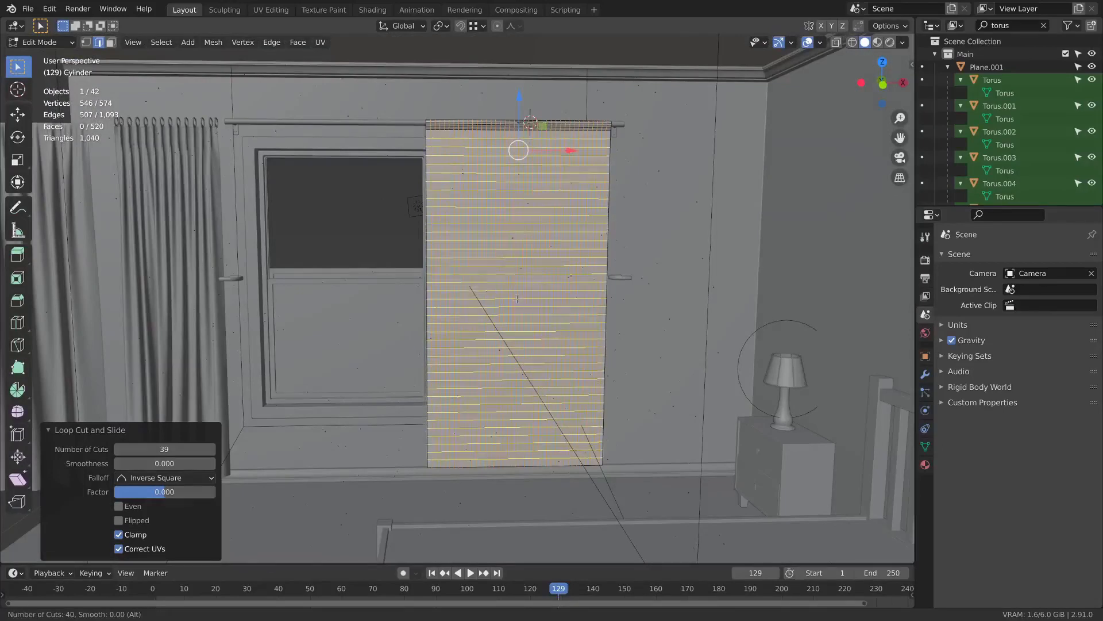
left_click(516, 299)
right_click(517, 299)
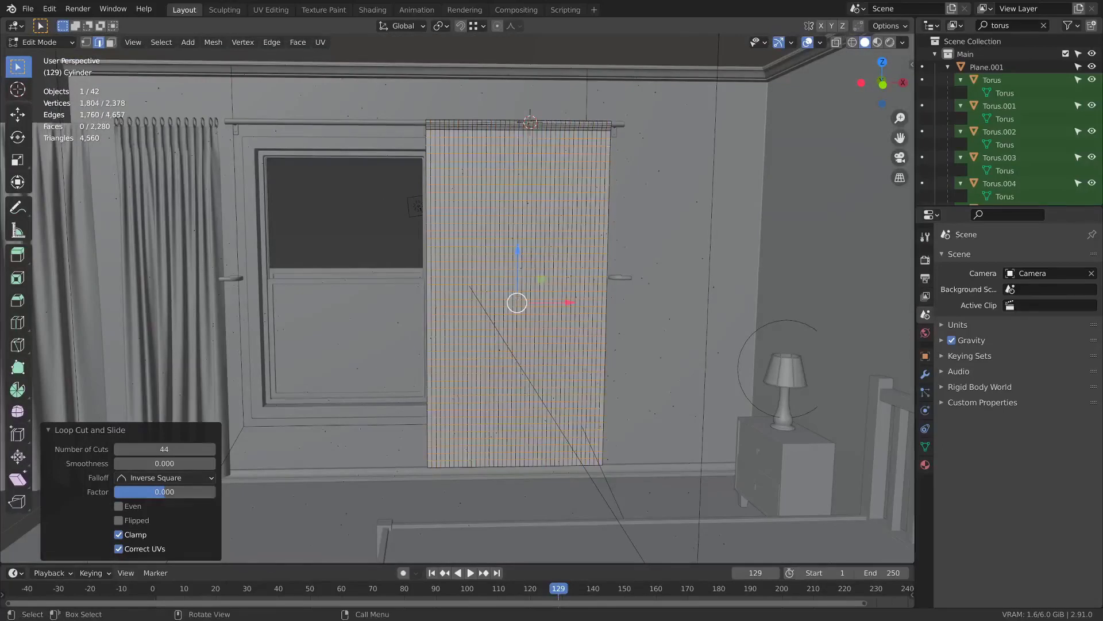
- Select the whole curtain mesh and unwrap its UVs
left_click(665, 191)
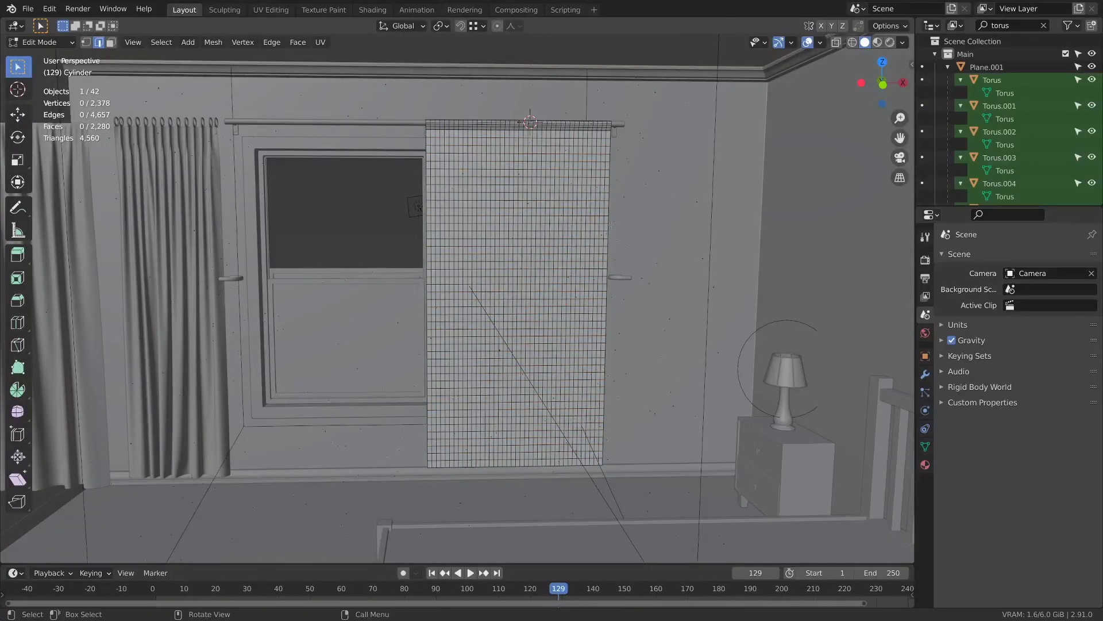
key("a")
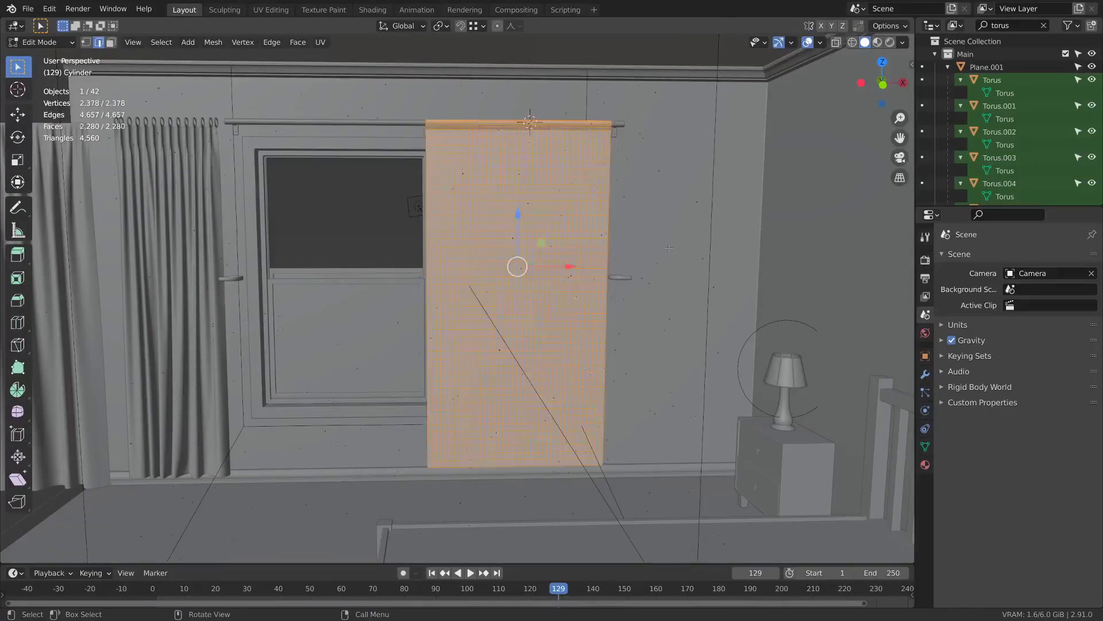
key("u")
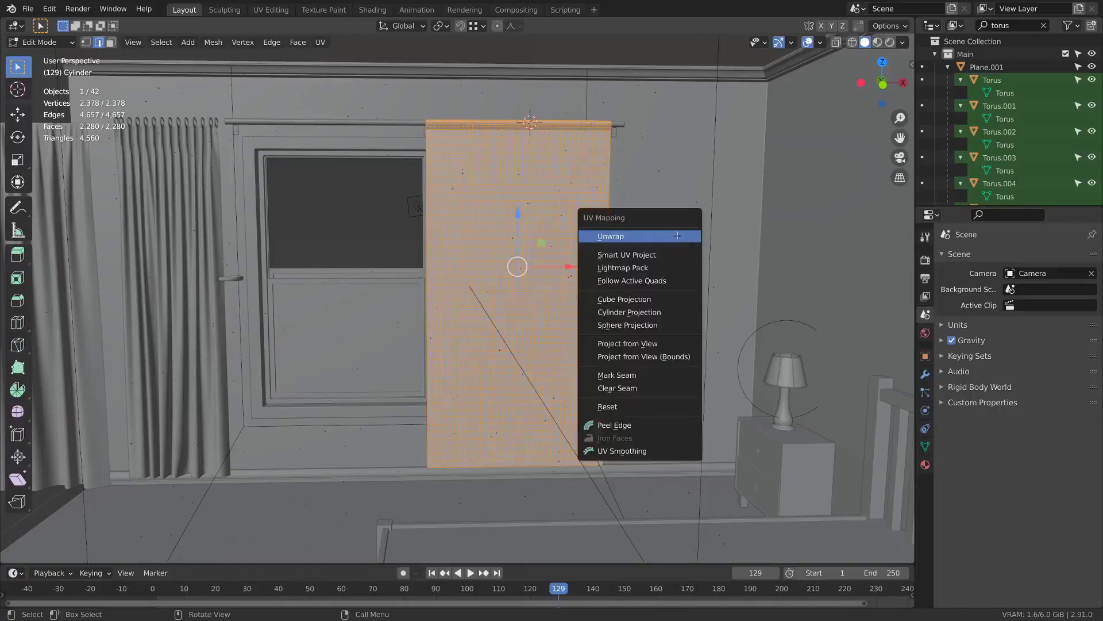
left_click(677, 235)
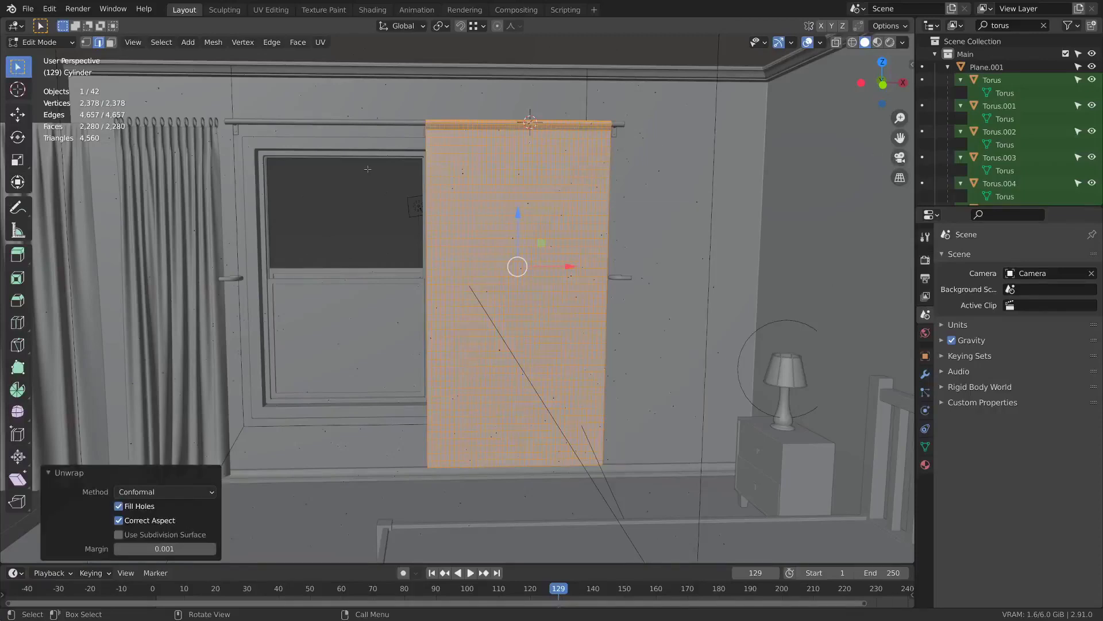
- Lower the curtain's bottom edge loop about 0.102 m along Z using proportional editing with Sharp falloff and a radius reaching most of the curtain's height
middle_click_drag(370, 162, 391, 154)
left_click(448, 475)
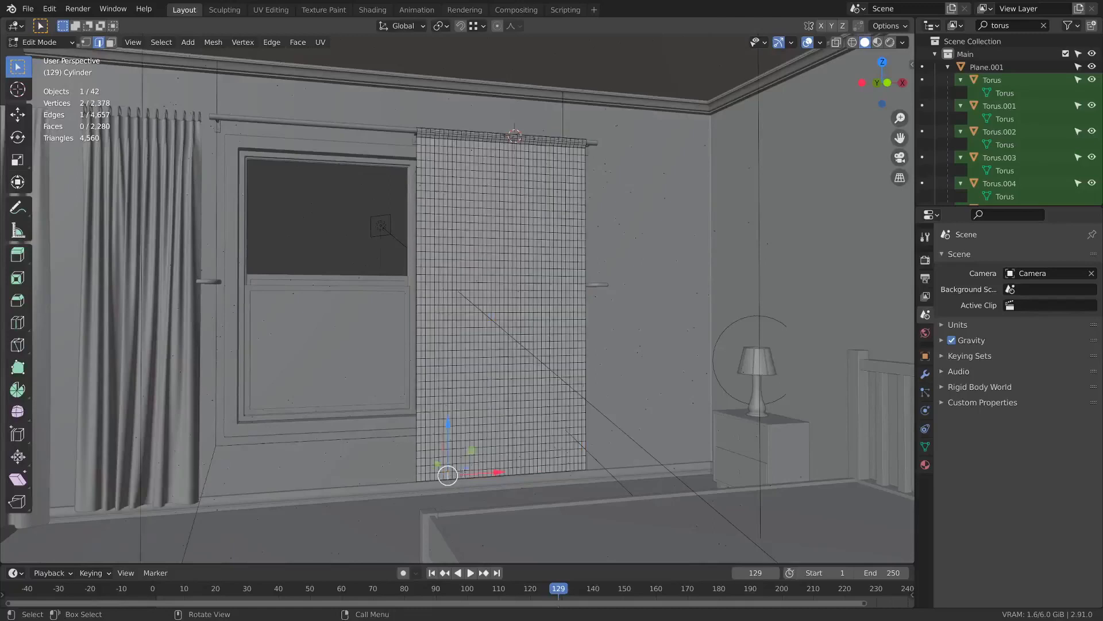
left_click(476, 478, "alt")
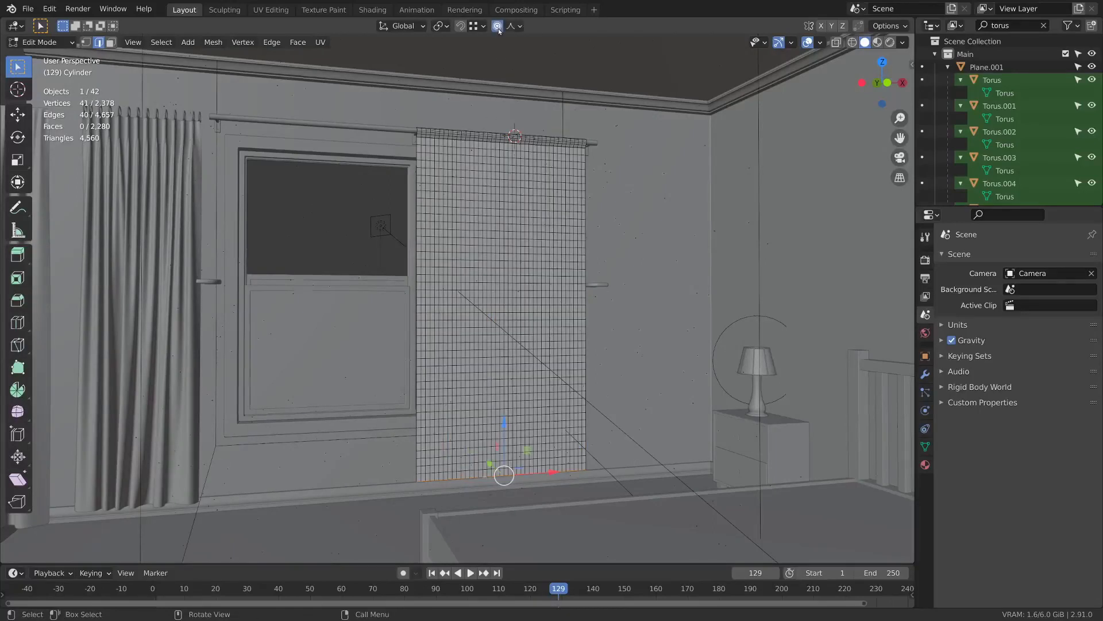
key("g")
key("z")
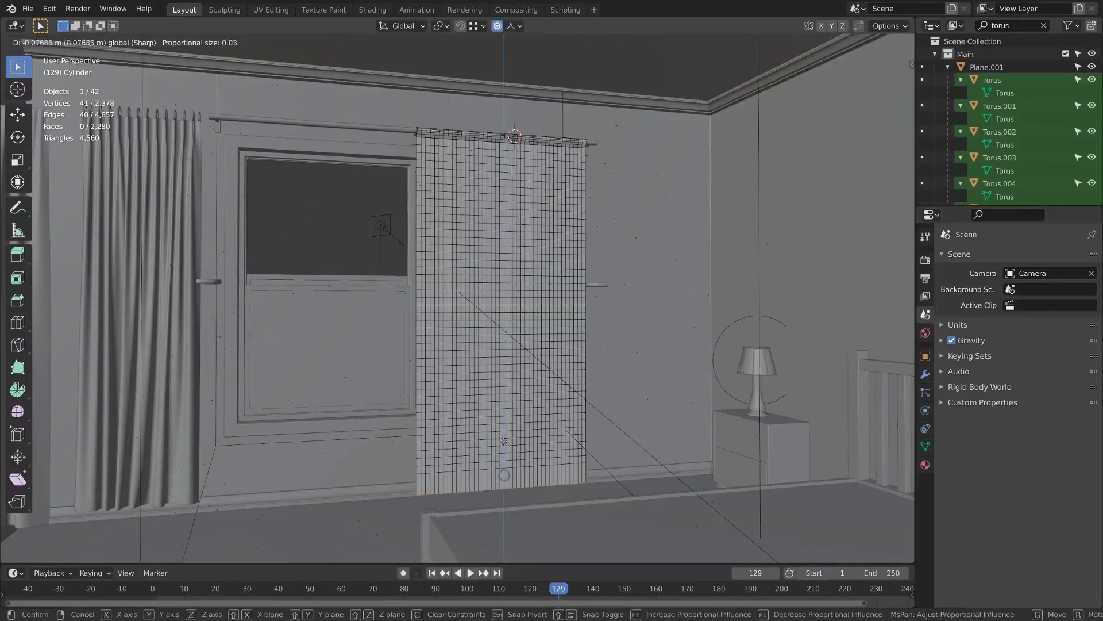
scroll(492, 440, "down", 15)
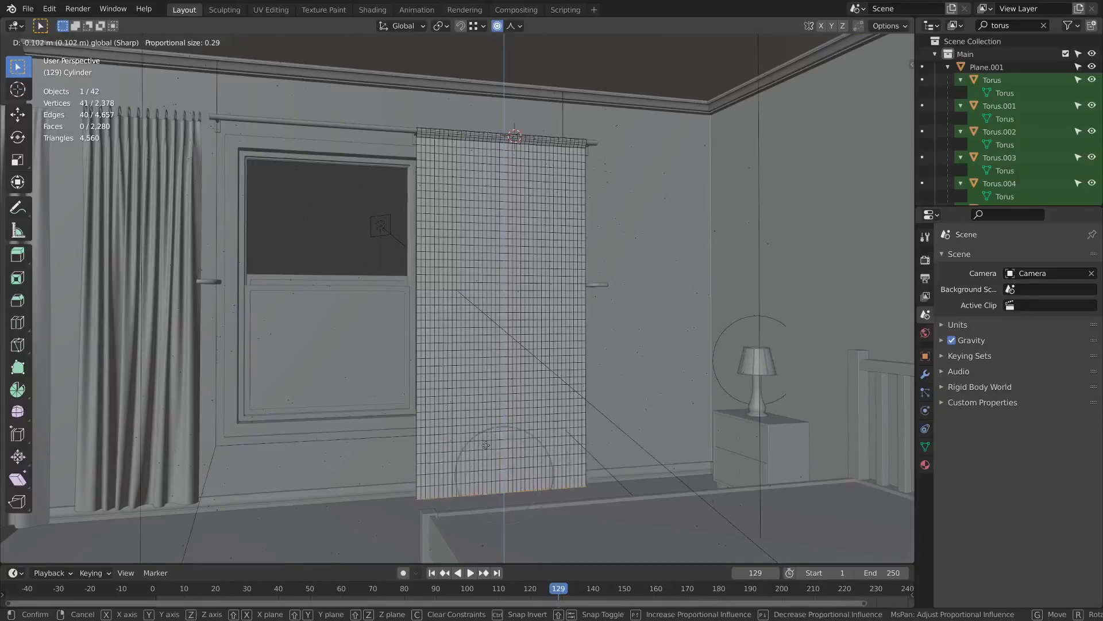
scroll(486, 446, "down", 20)
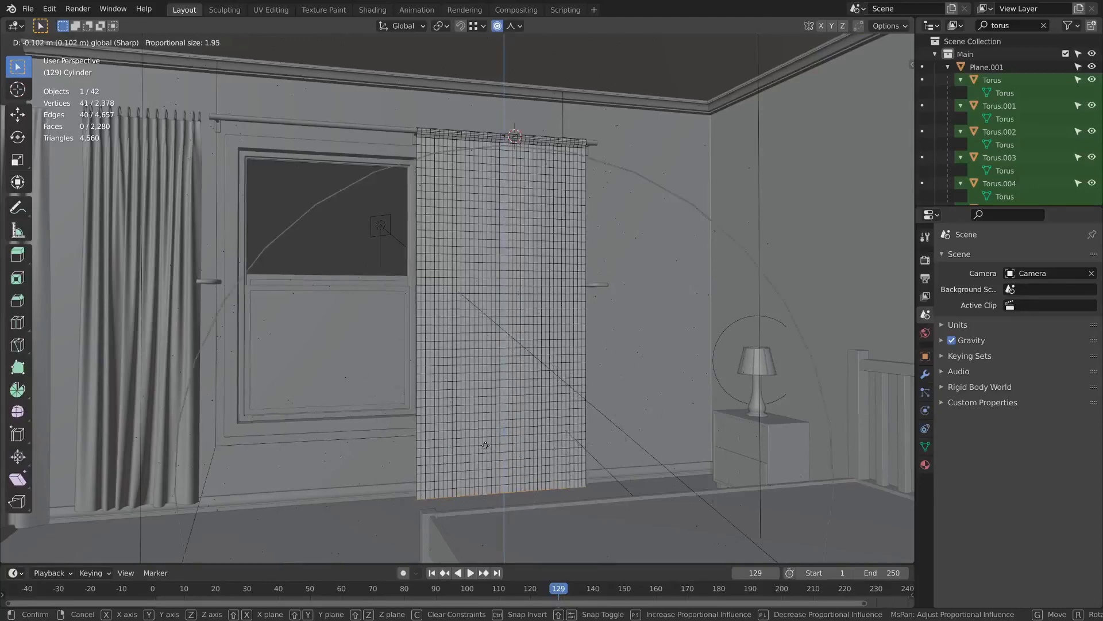
scroll(485, 445, "up", 1)
left_click(486, 445)
- Unwrap the entire lengthened curtain again and turn off proportional editing
middle_click_drag(485, 445, 493, 60)
key("a")
key("u")
left_click(454, 375)
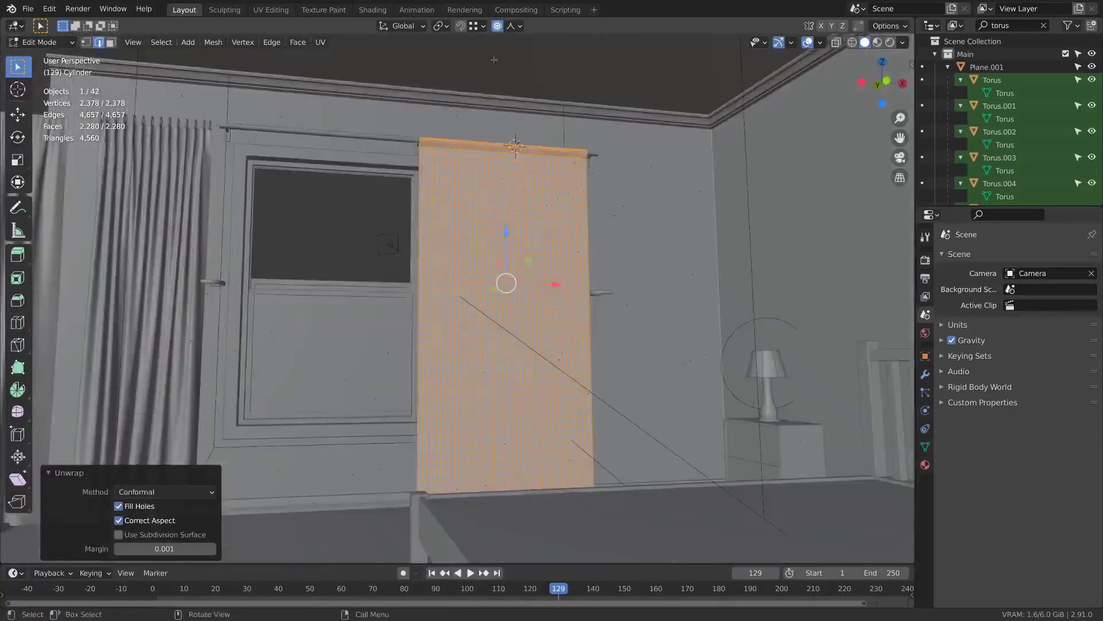
left_click(497, 26)
- Merge all of the curtain's vertices by distance at 0.0001 m to join the panel to the sleeve
middle_click_drag(517, 115, 584, 197)
key("alt+a")
key("a")
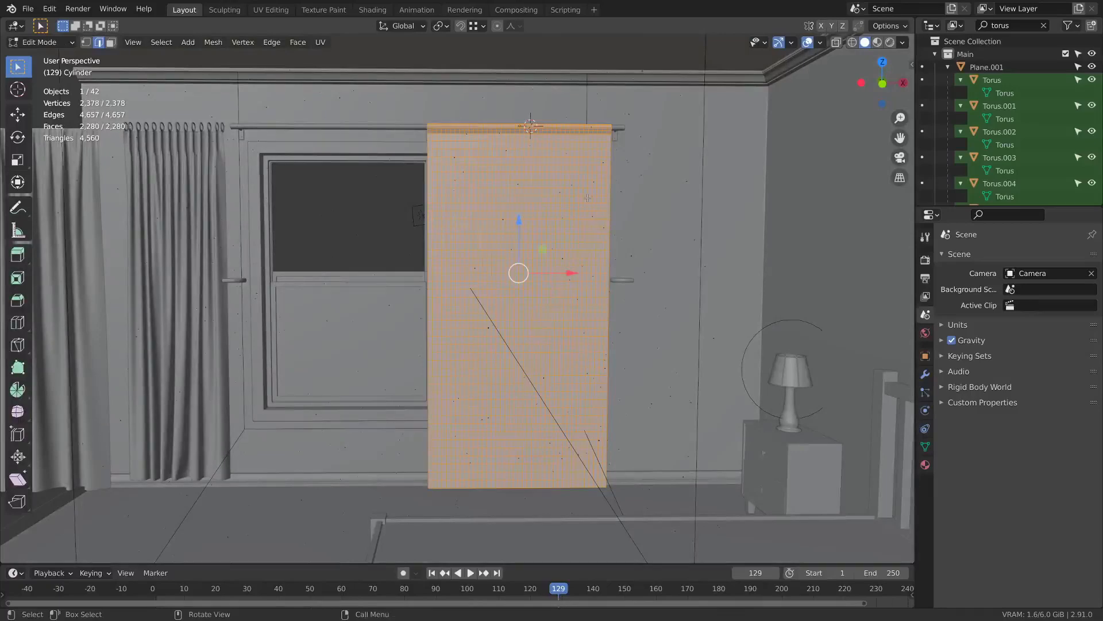
key("m")
left_click(588, 199)
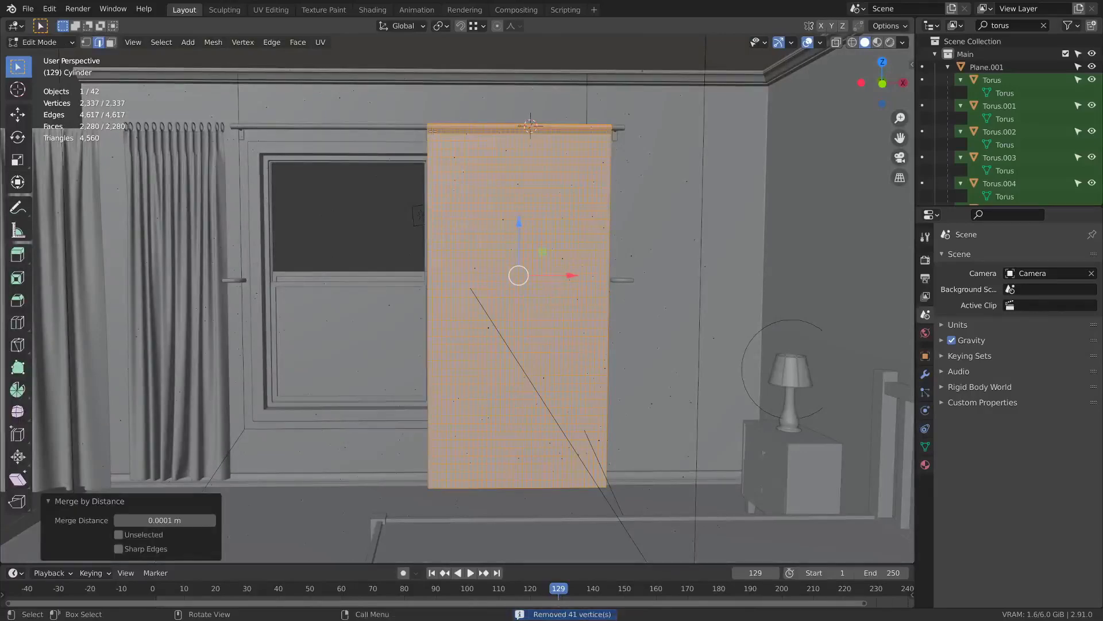
- Select the sleeve's vertices around the rod in see-through vertex mode, leaving out the outermost columns at both ends
middle_click_drag(587, 198, 506, 219)
right_click(463, 190, "shift")
scroll(596, 224, "up", 4)
middle_click_drag(596, 224, 623, 298, "shift")
key("1")
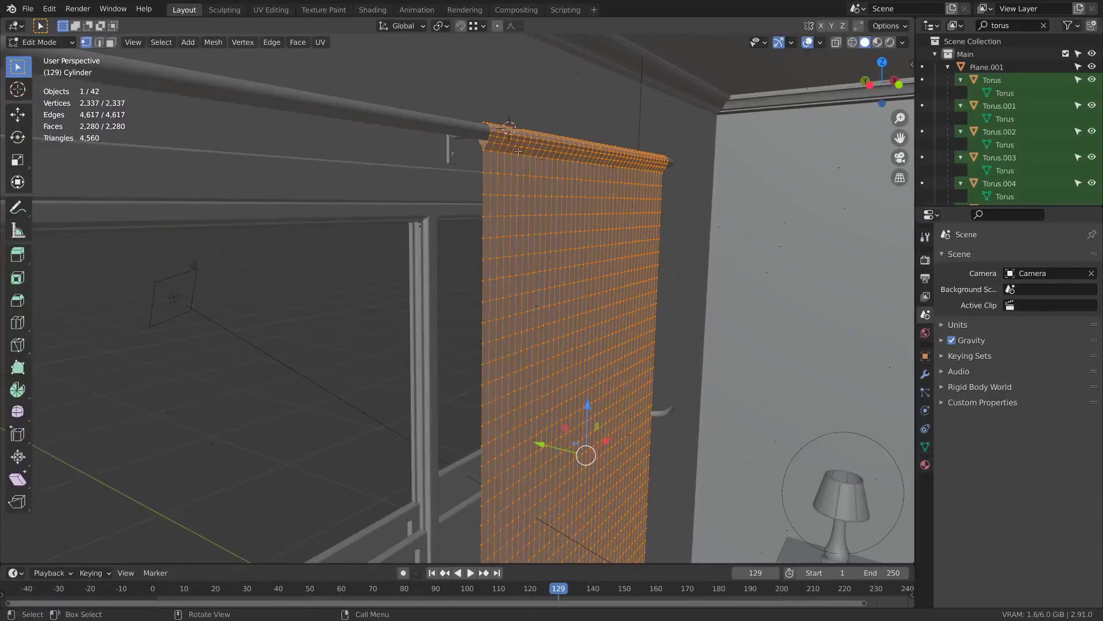
middle_click_drag(665, 136, 592, 144)
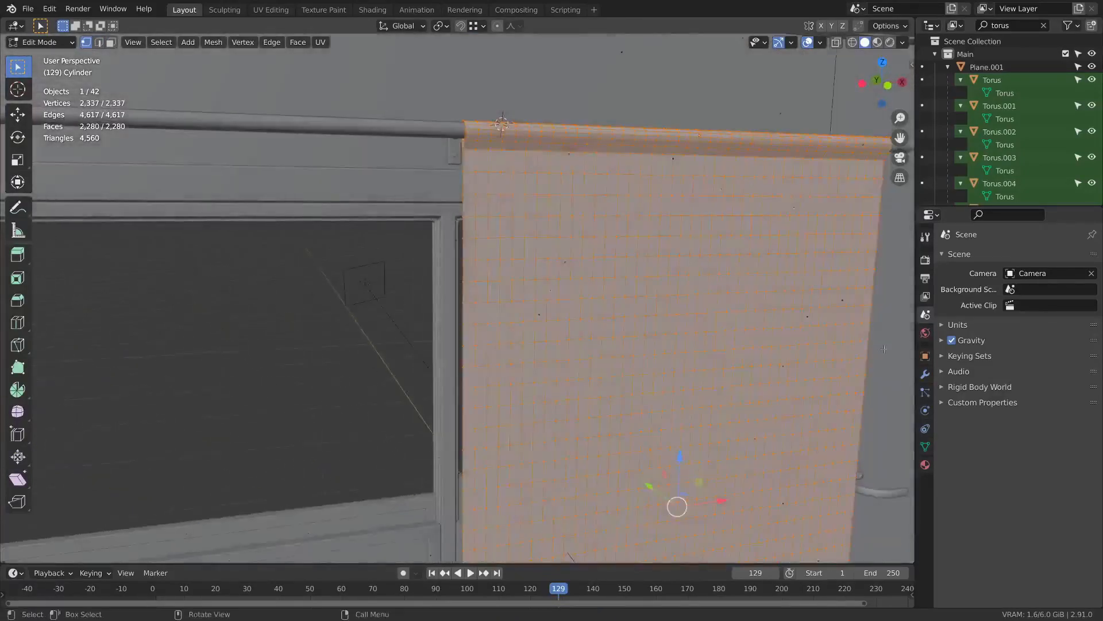
middle_click_drag(881, 348, 559, 369)
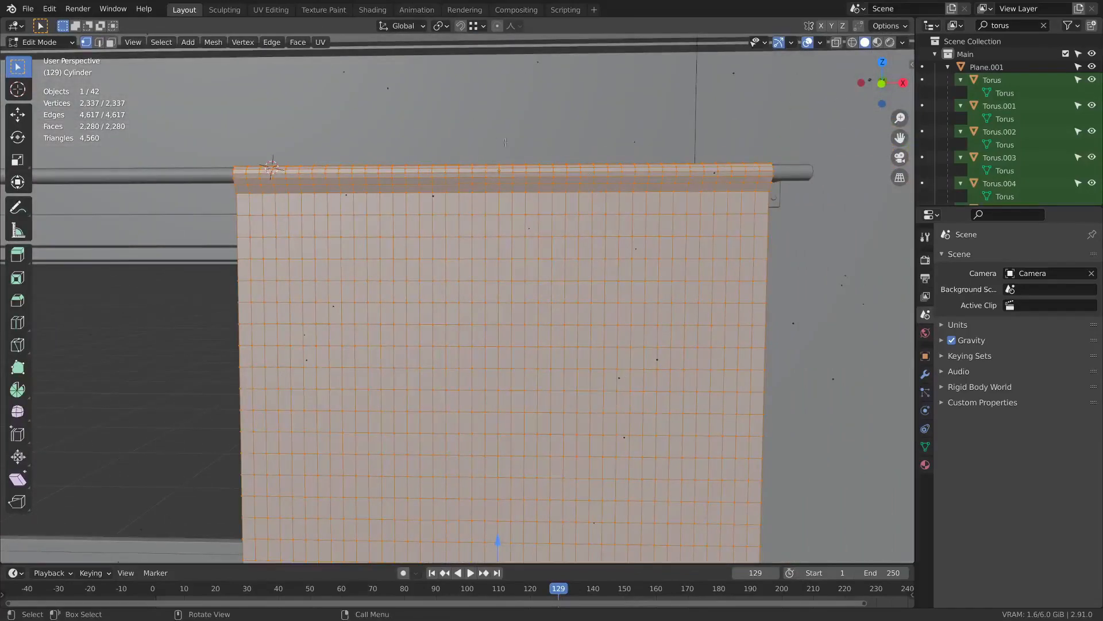
key("alt+z")
key("alt+a")
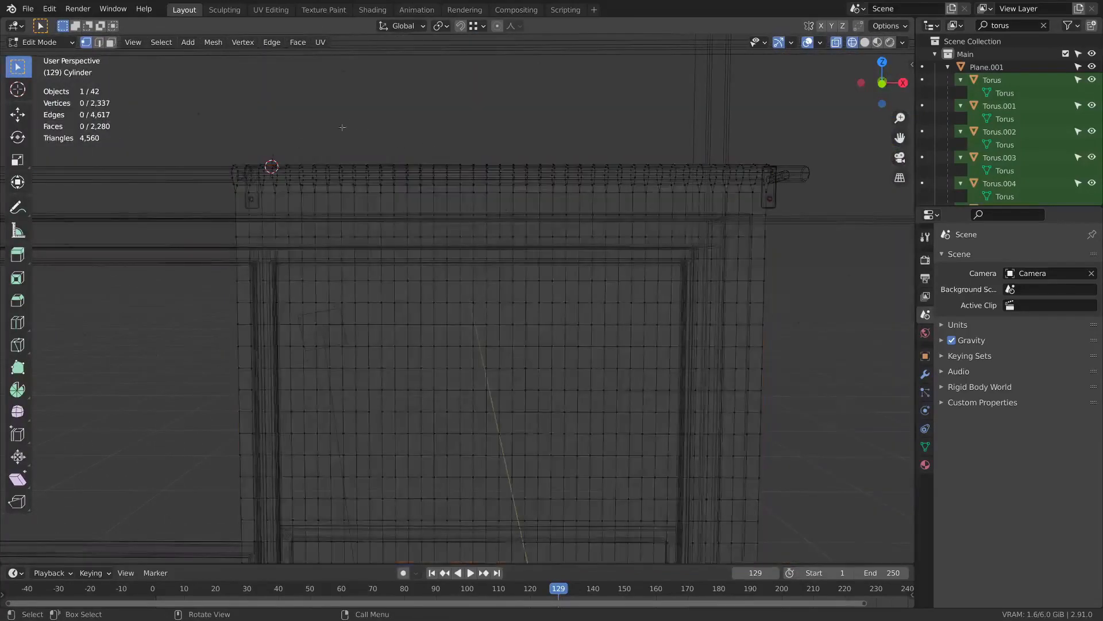
left_click_drag(252, 144, 748, 195)
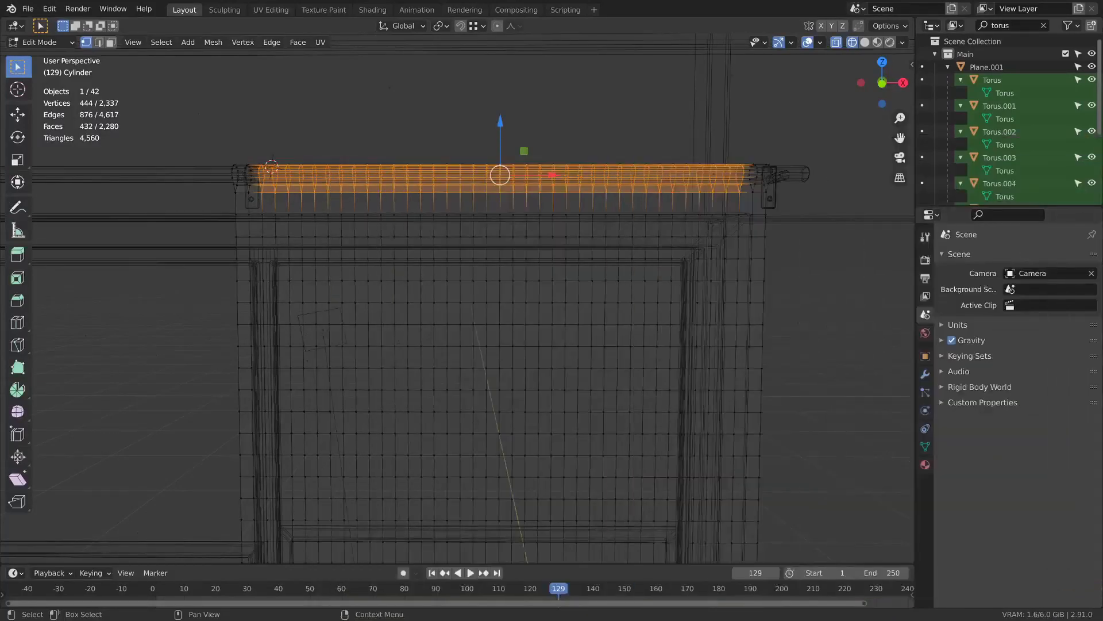
- Assign the selected sleeve vertices to a new vertex group named "Displacement"
middle_click_drag(597, 216, 600, 216)
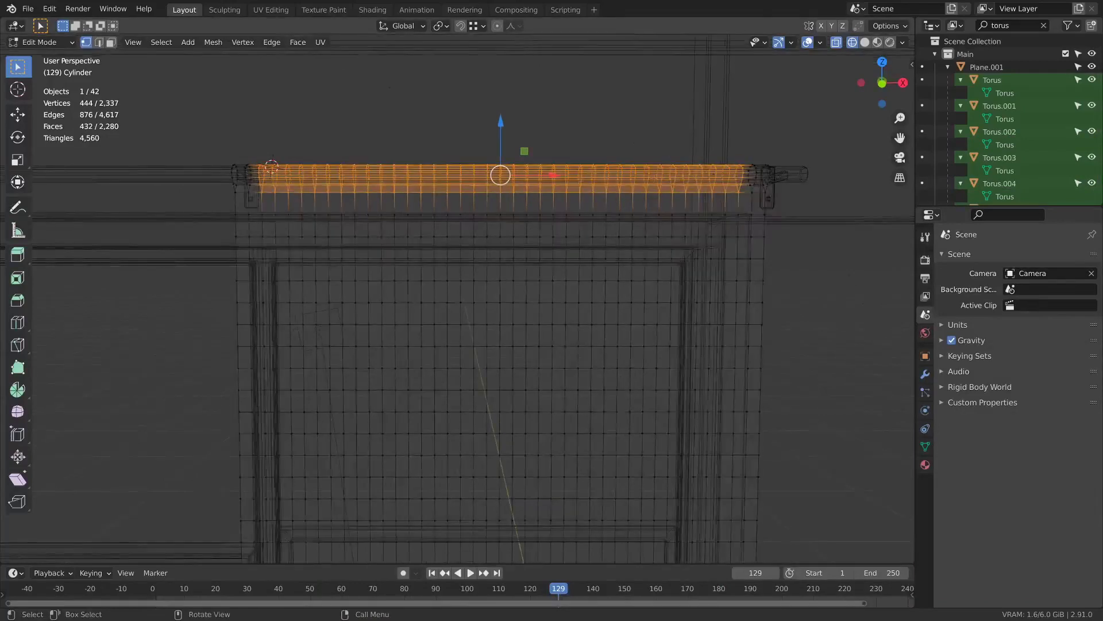
key("ctrl+g")
left_click(652, 141)
left_click(925, 447)
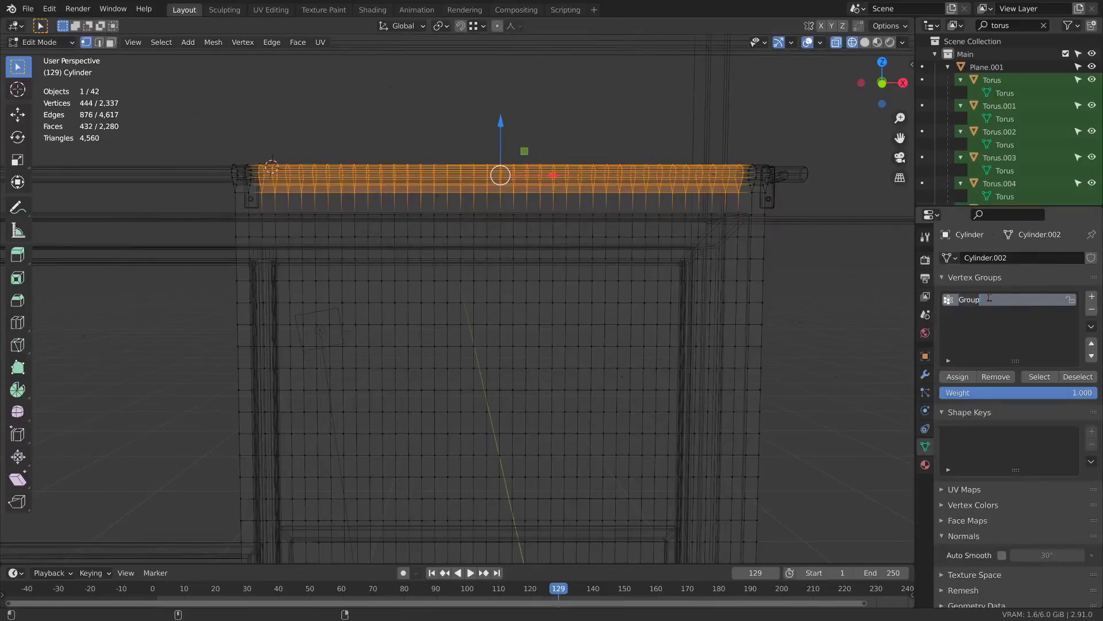
type("Displacement")
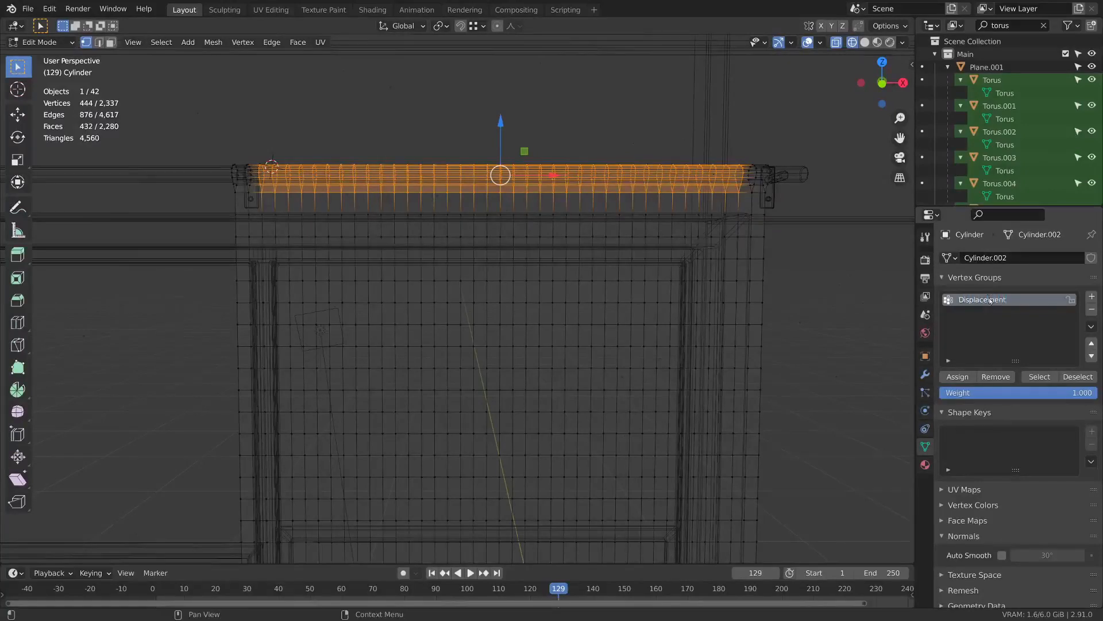
- Select the curtain's entire rod sleeve, including both end columns, and assign it to a new vertex group named "Pin"
left_click(666, 145)
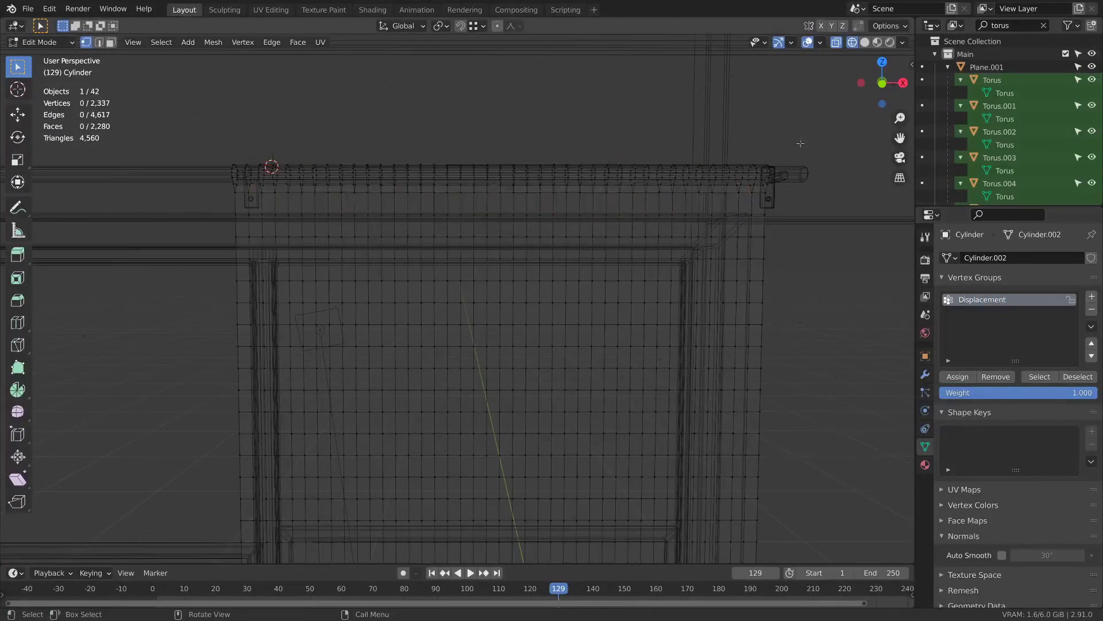
left_click_drag(810, 148, 161, 210)
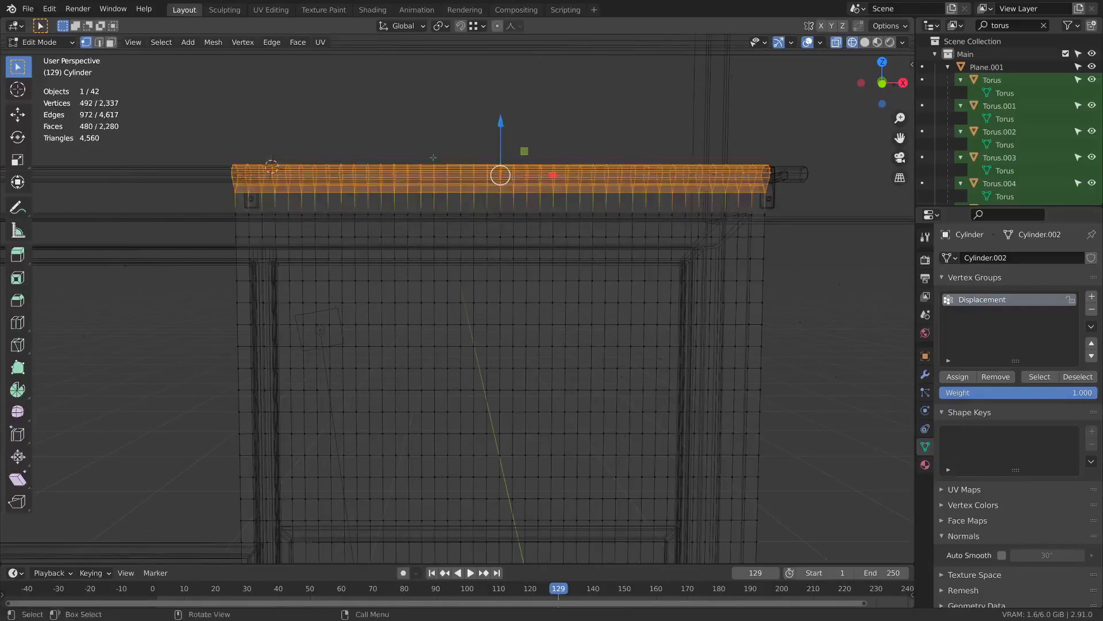
key("ctrl+g")
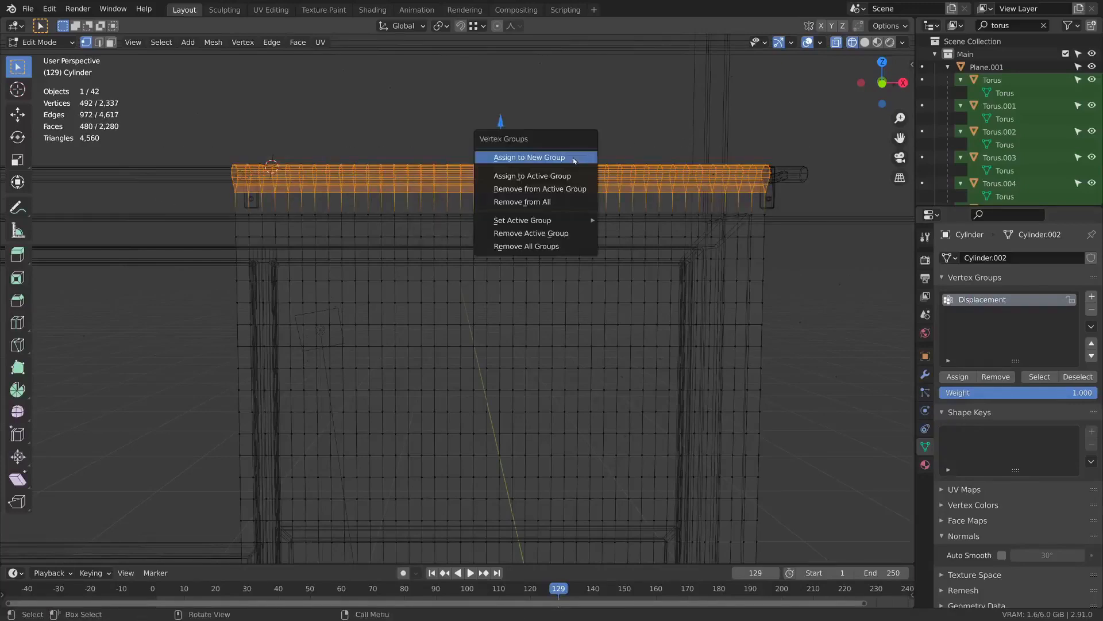
left_click(542, 158)
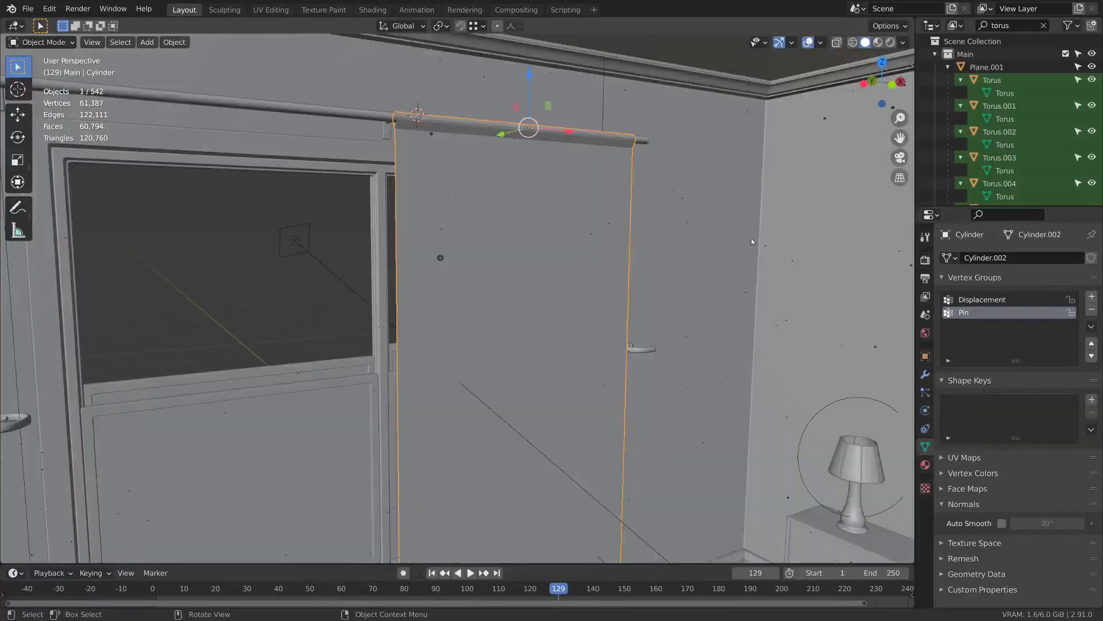
- Shade the curtain smooth in Object Mode and add a Subdivision Surface modifier to it
right_click(663, 166)
left_click(661, 163)
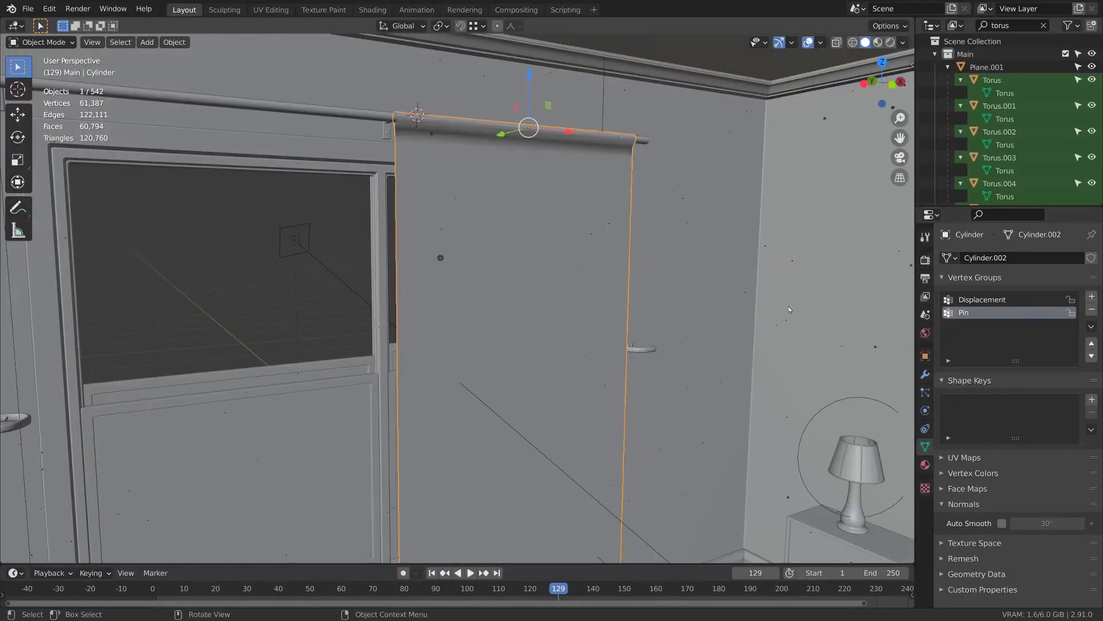
left_click(925, 374)
left_click(1017, 257)
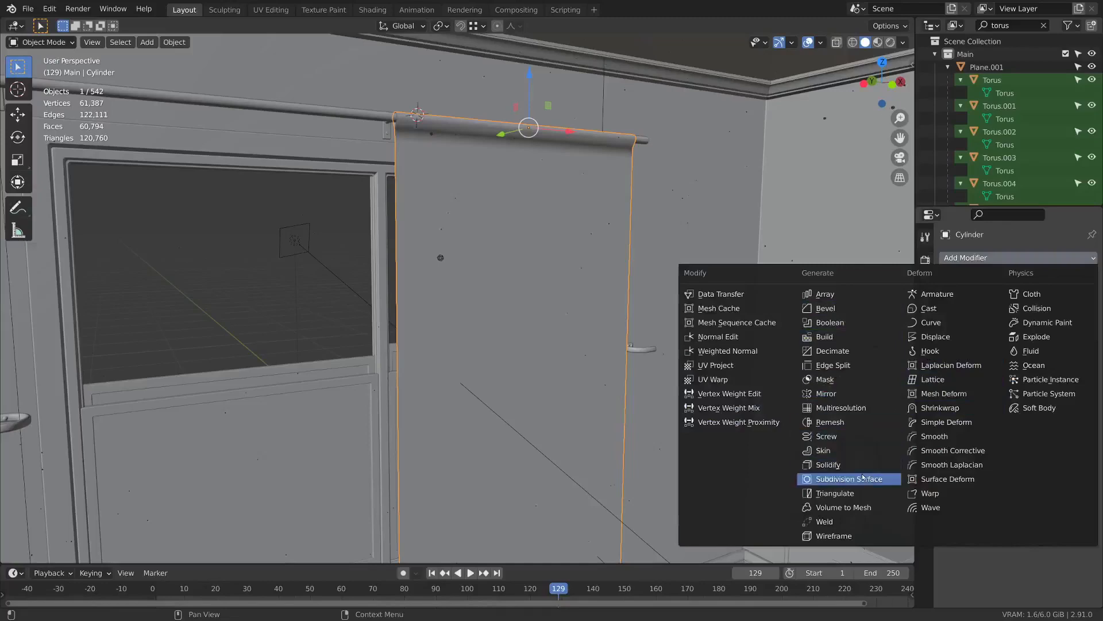
left_click(872, 480)
middle_click_drag(719, 446, 738, 163, "shift")
middle_click_drag(501, 336, 474, 347)
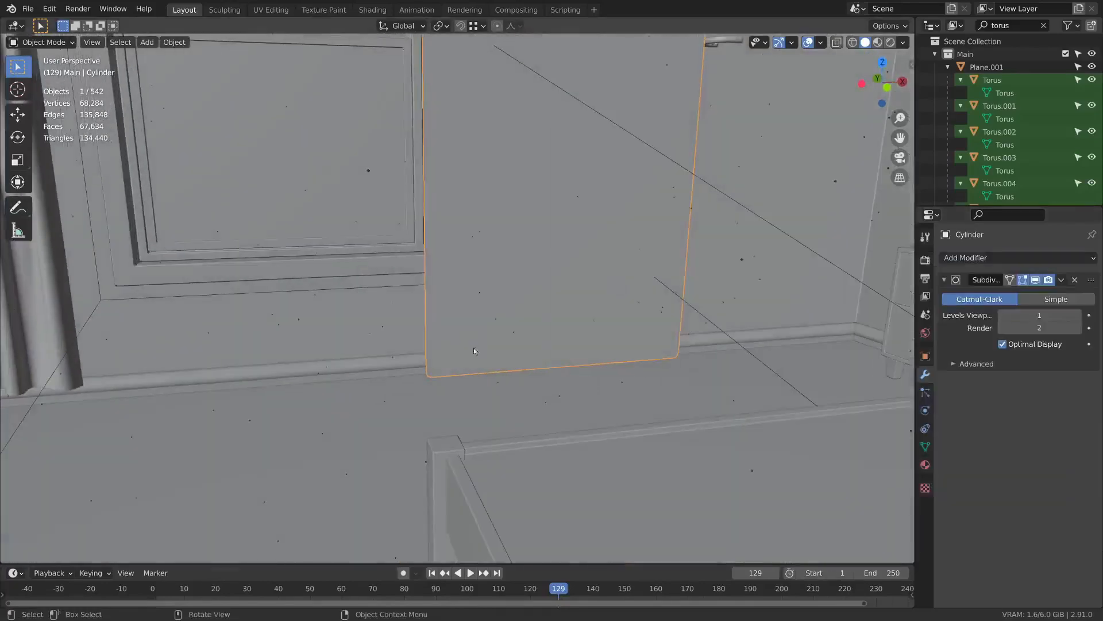
- Set the Subdivision modifier's boundary smoothing to Keep Corners and apply the modifier to the curtain
left_click(977, 363)
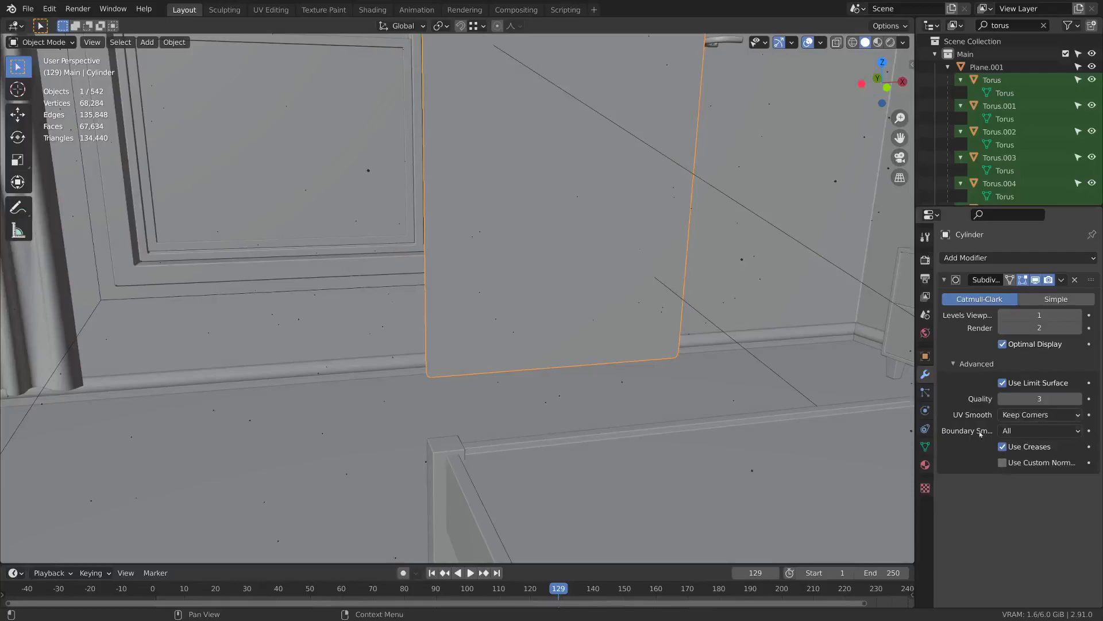
left_click(1039, 430)
left_click(1025, 448)
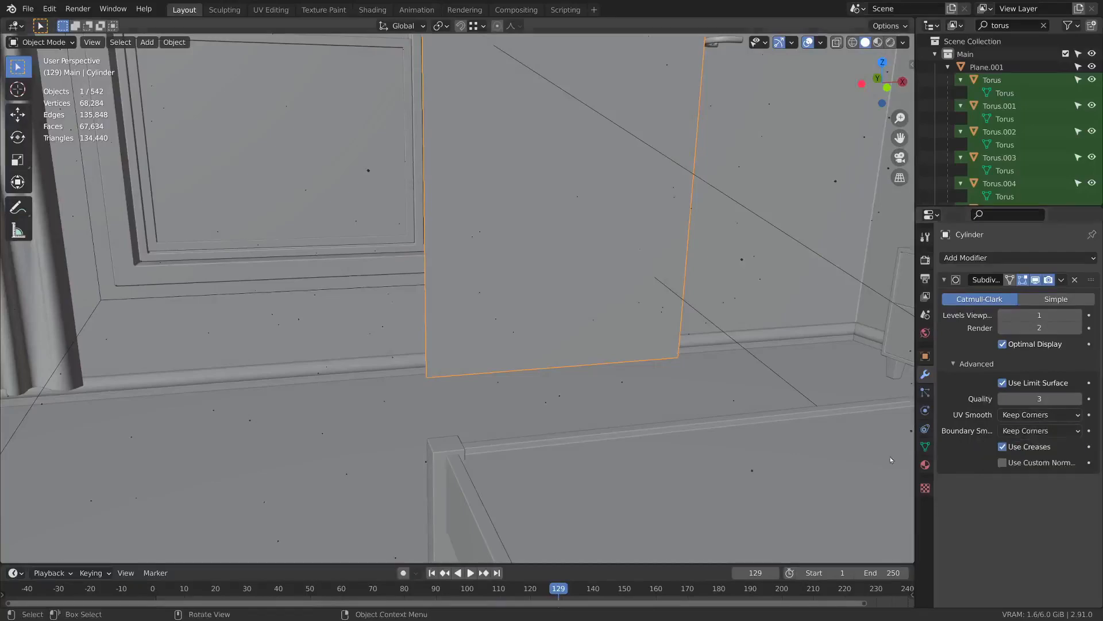
middle_click_drag(850, 442, 787, 443)
scroll(788, 441, "down", 1)
middle_click_drag(759, 313, 741, 451, "shift")
middle_click_drag(621, 391, 639, 364)
scroll(639, 363, "up", 1)
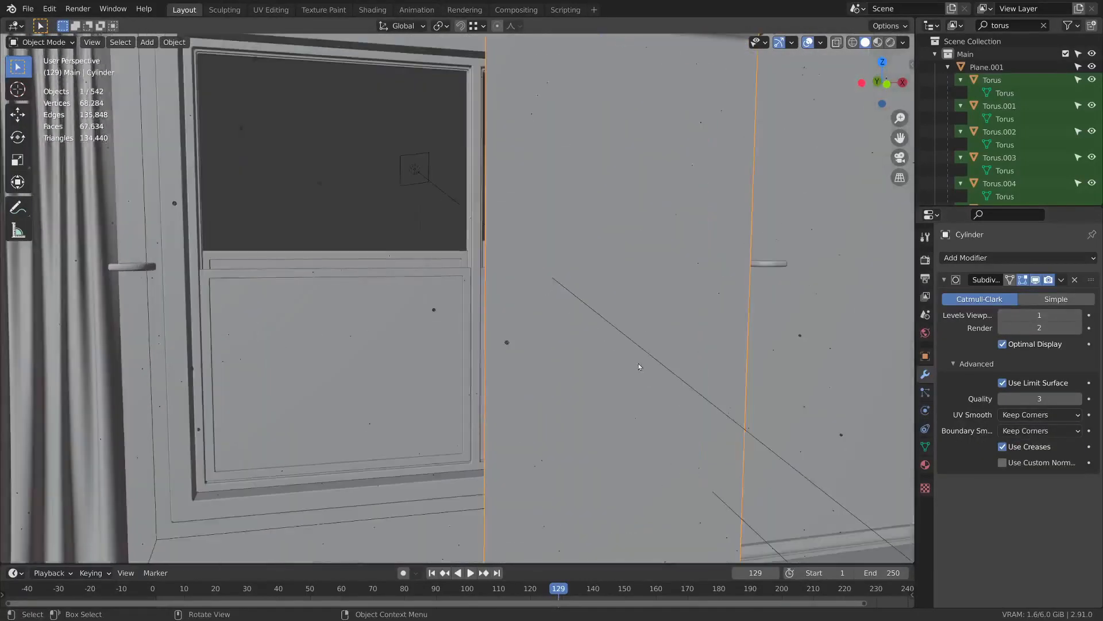
scroll(639, 364, "down", 2)
key("ctrl+a")
- Add a Displace modifier to the curtain and limit it to the "Displacement" vertex group
left_click(1004, 259)
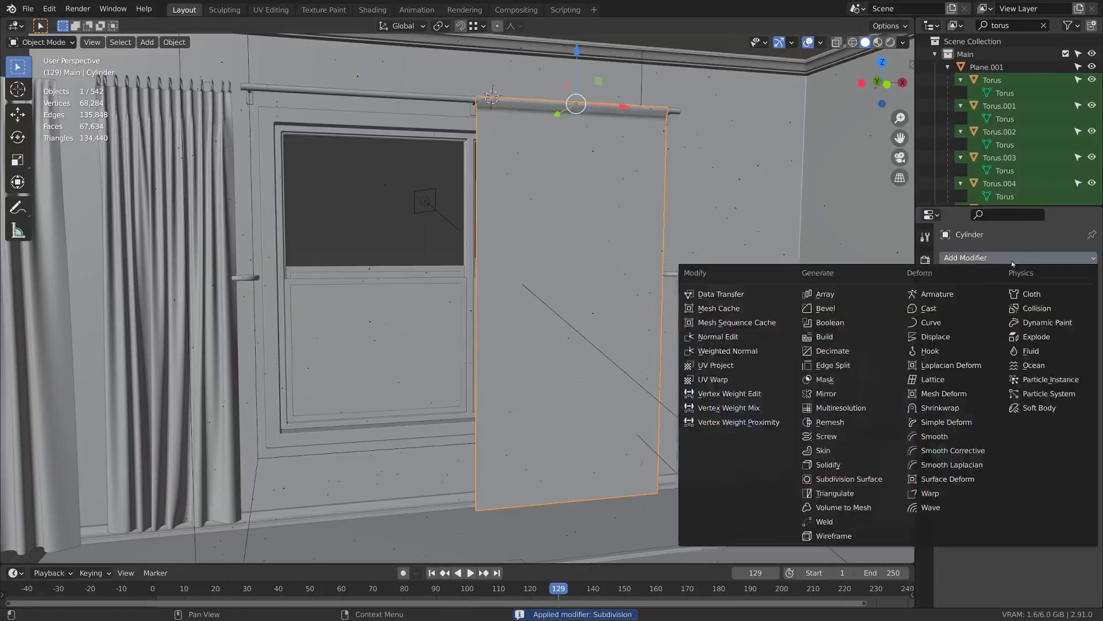
key("Escape")
left_click(1004, 260)
left_click(879, 336)
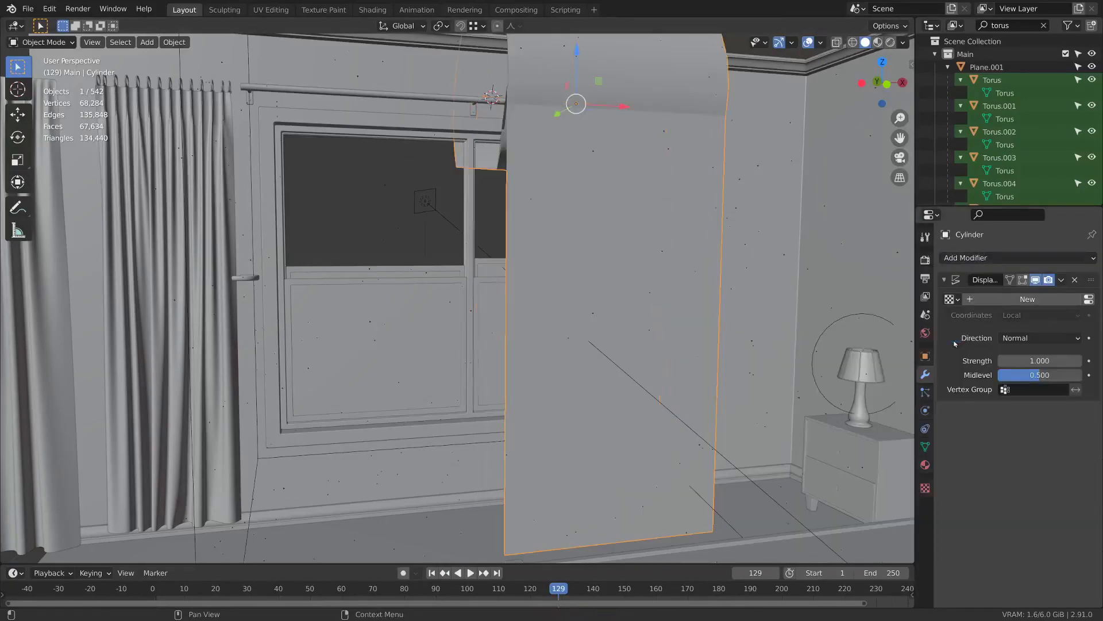
middle_click_drag(661, 276, 713, 273)
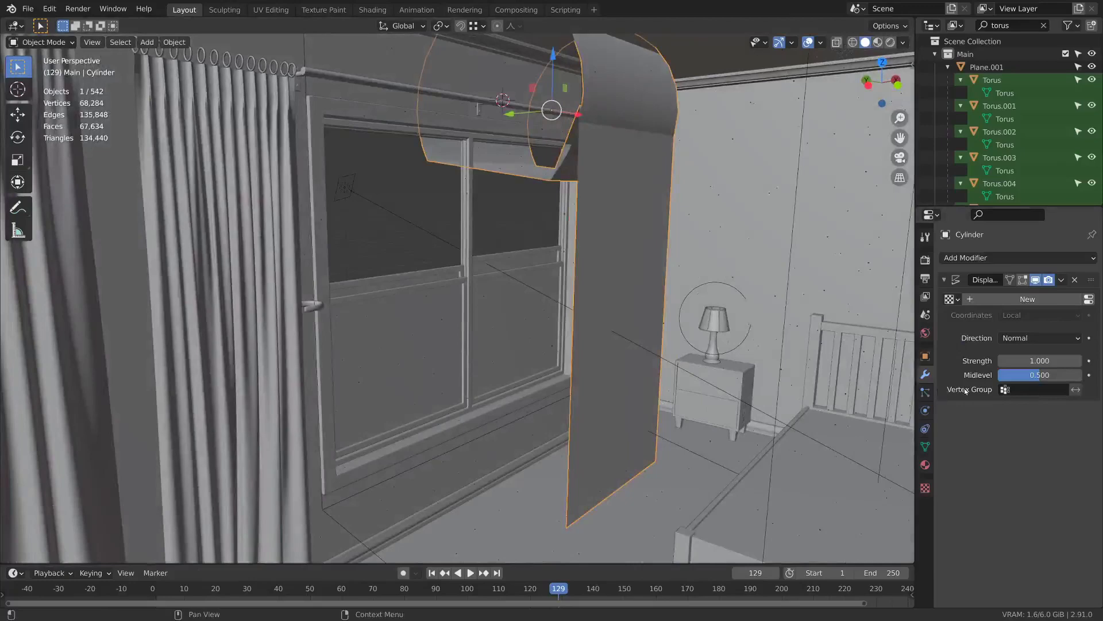
left_click(1015, 391)
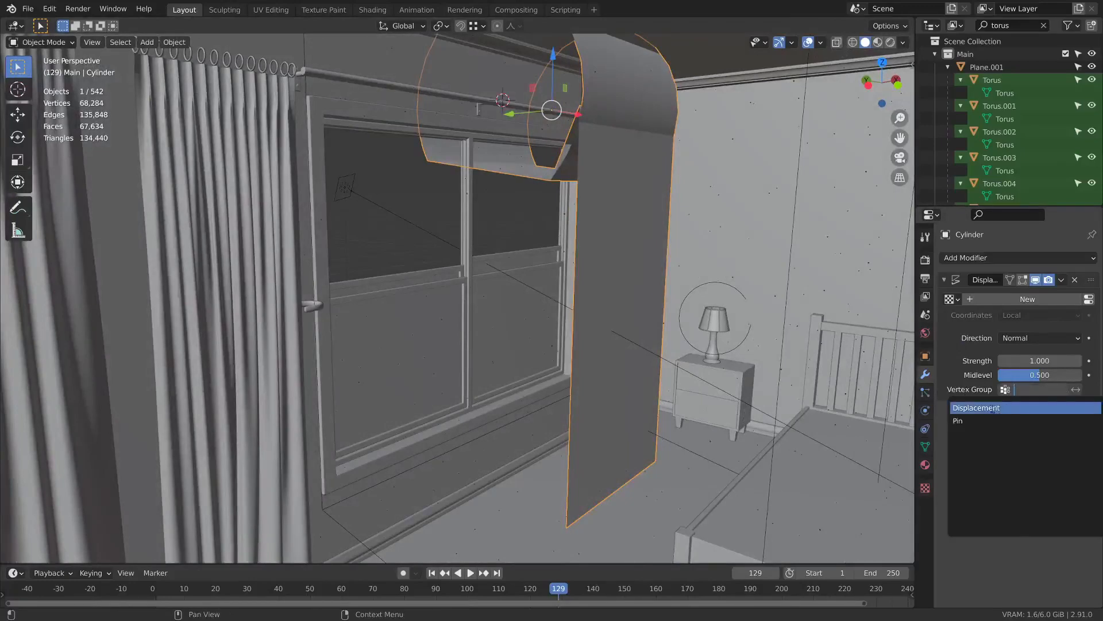
left_click(957, 407)
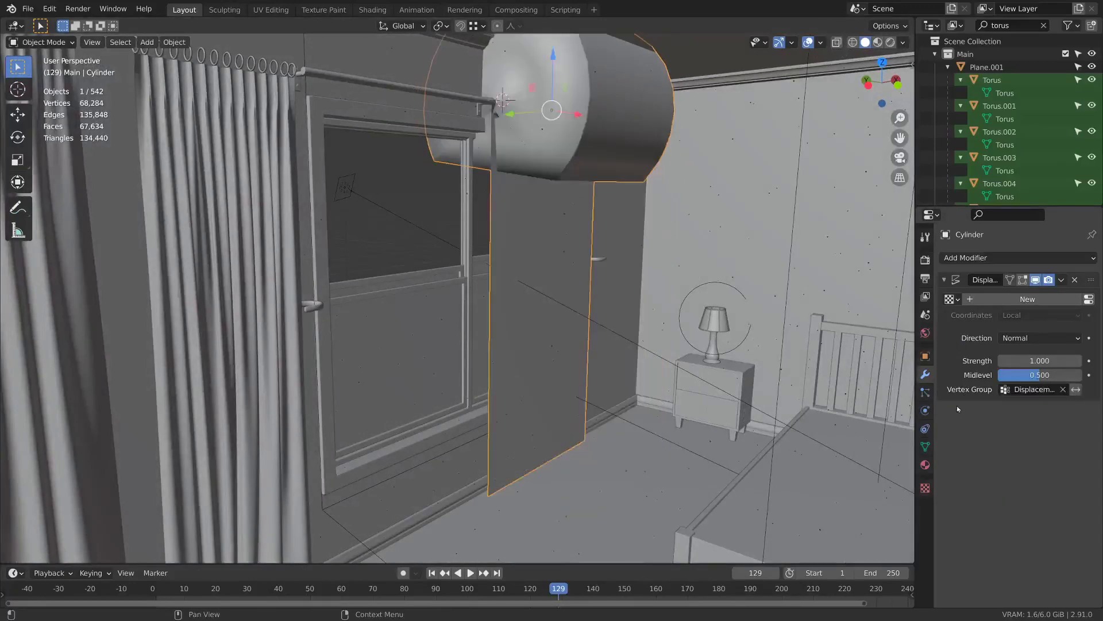
- Create a new texture for the Displace modifier and set its type to Clouds
left_click(1043, 299)
left_click(1089, 299)
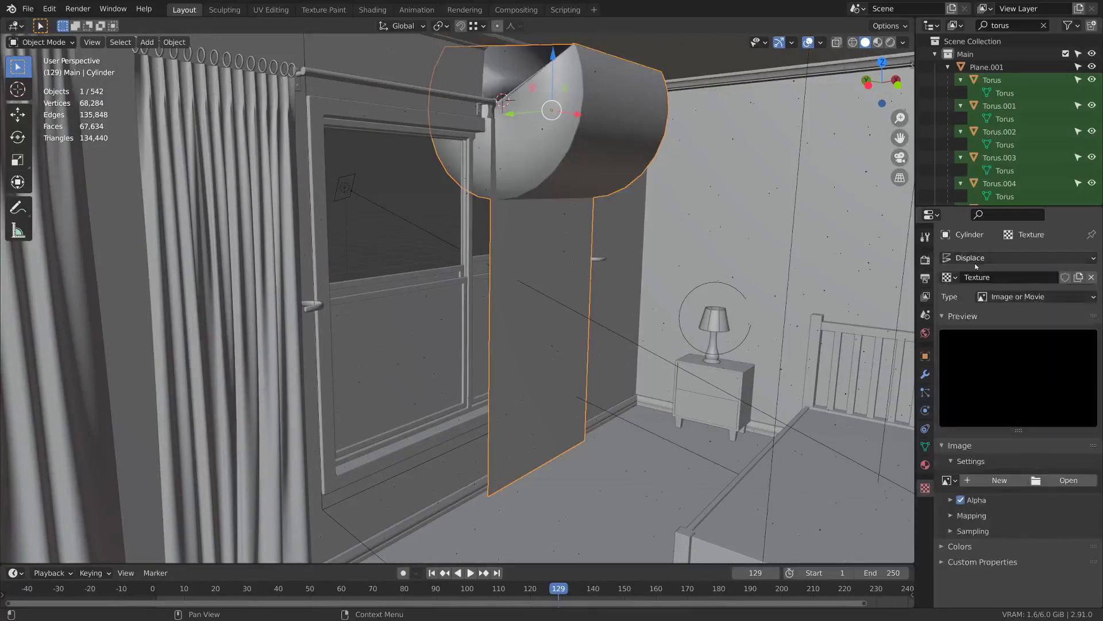
left_click(1039, 300)
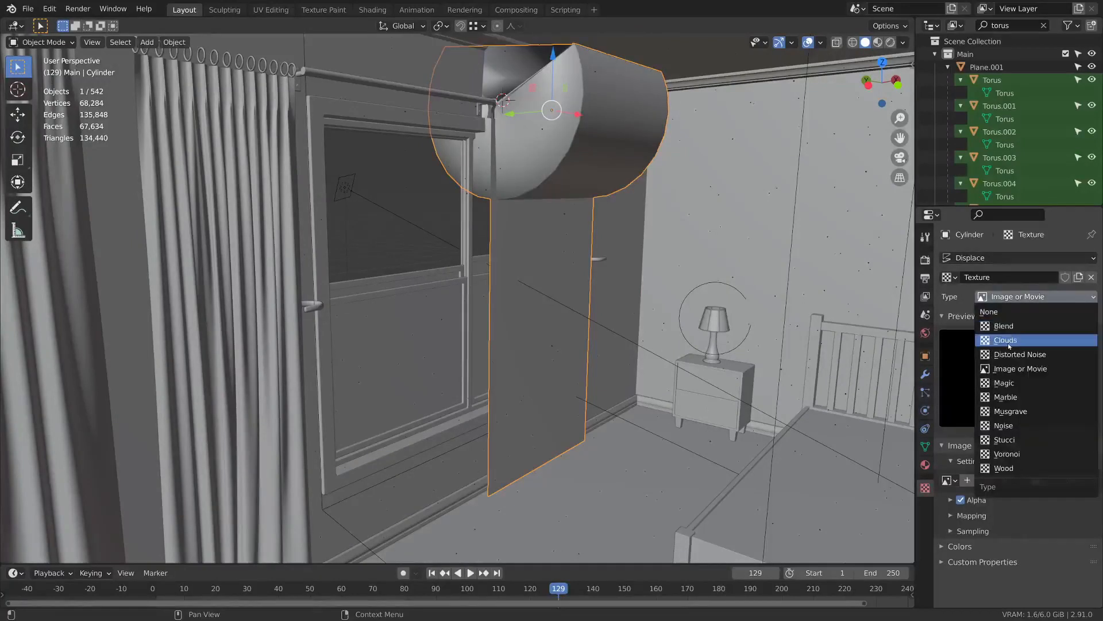
left_click(1003, 339)
middle_click_drag(749, 266, 645, 260)
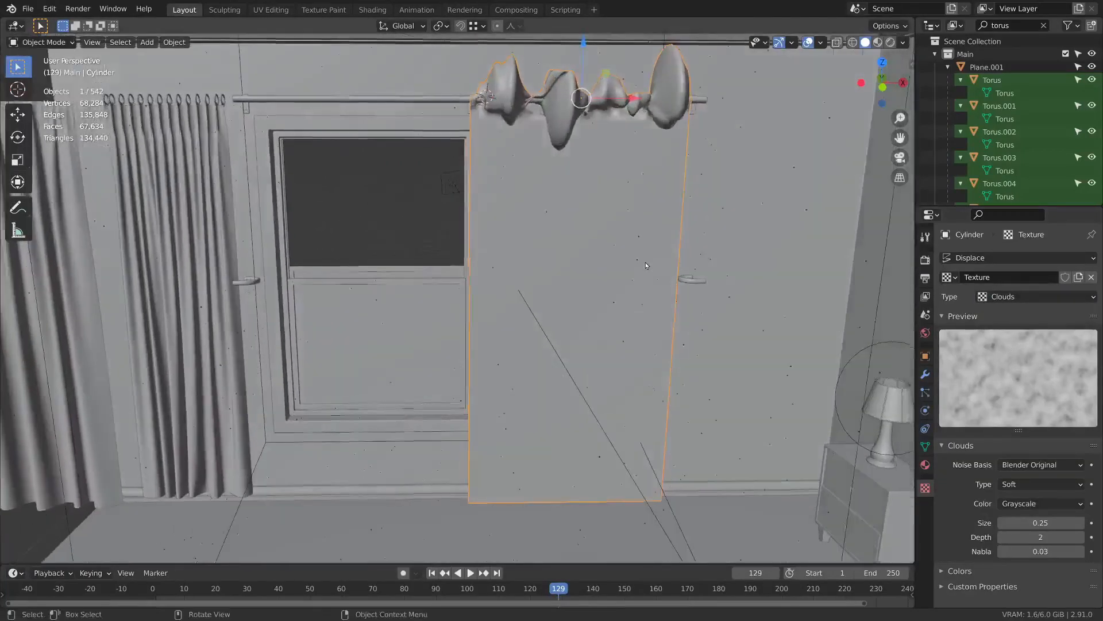
- Set the Displace modifier's strength to 0.05 to soften the bulges along the rod sleeve
left_click(926, 376)
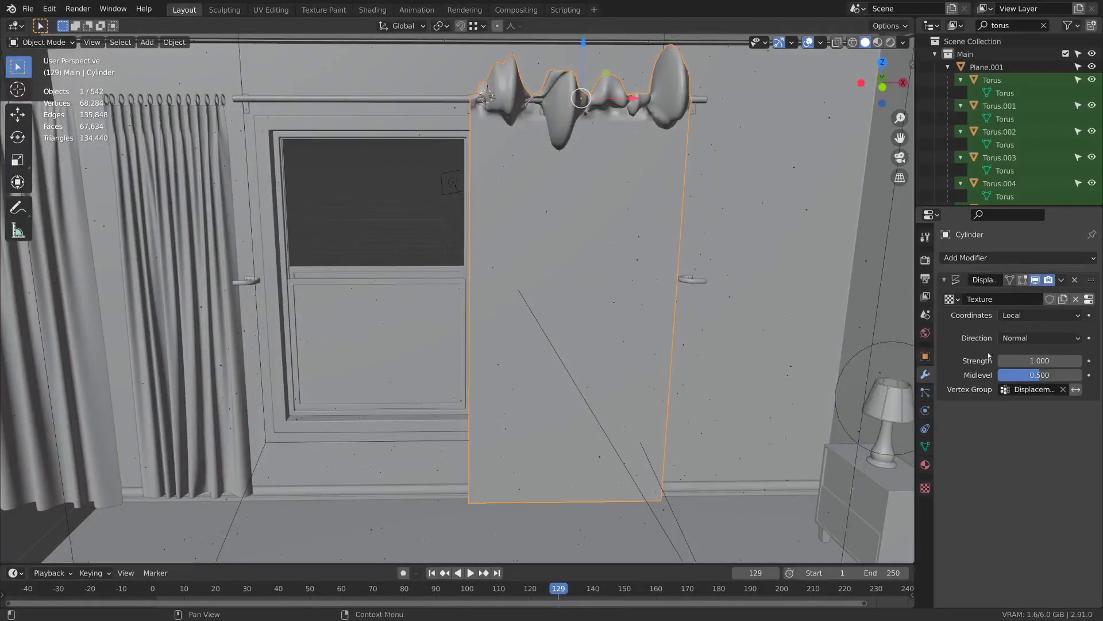
left_click_drag(1038, 361, 992, 360)
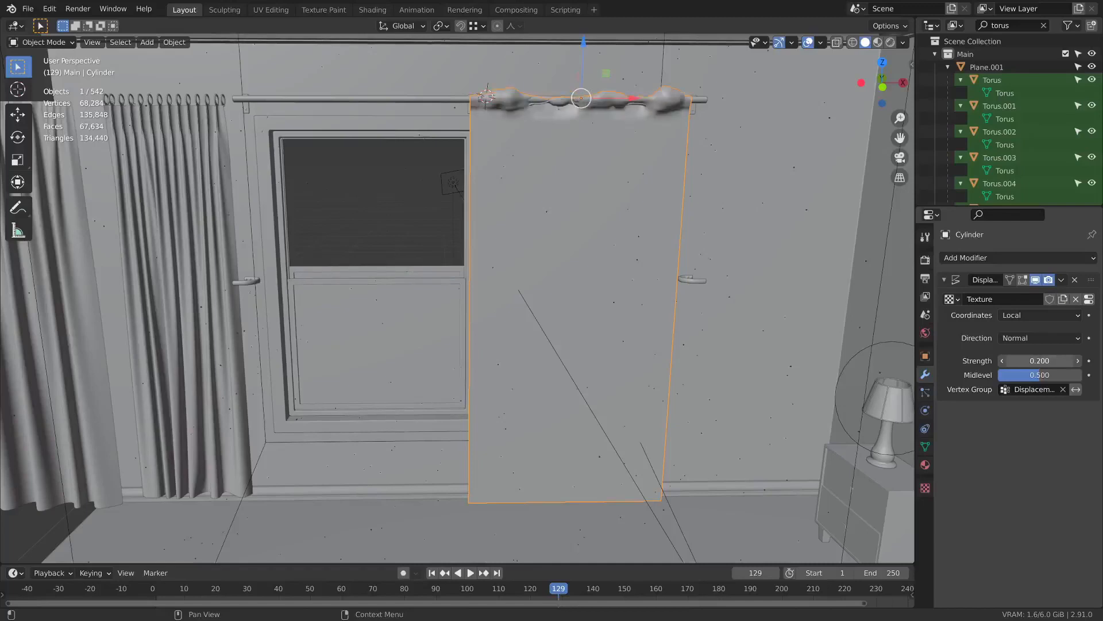
left_click(1030, 360)
key("Return")
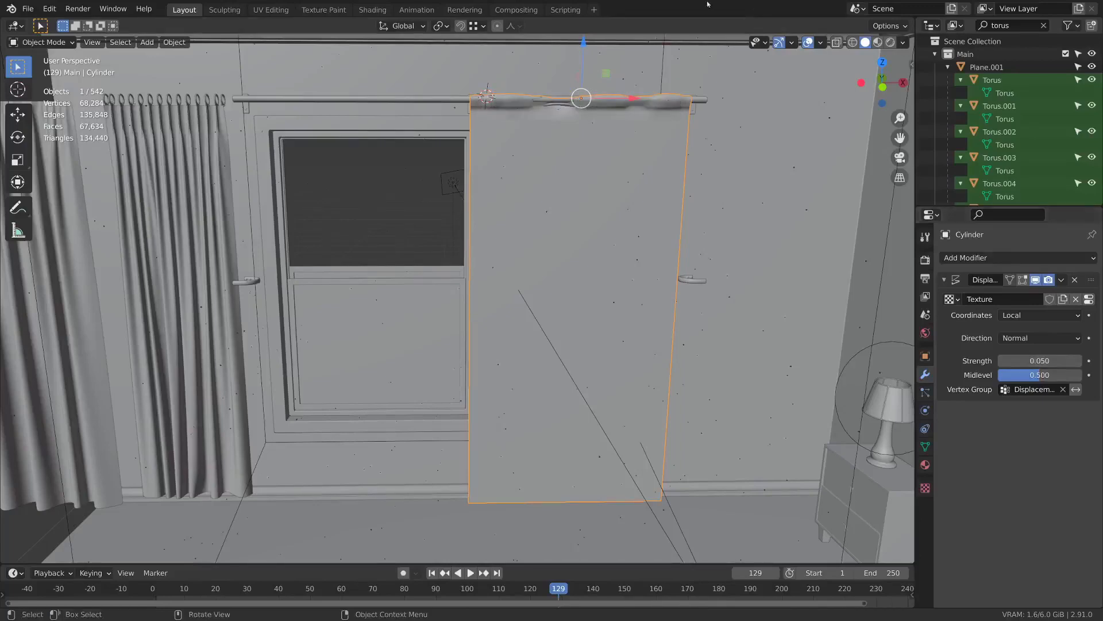
scroll(614, 228, "up", 1)
middle_click_drag(664, 154, 595, 223, "shift")
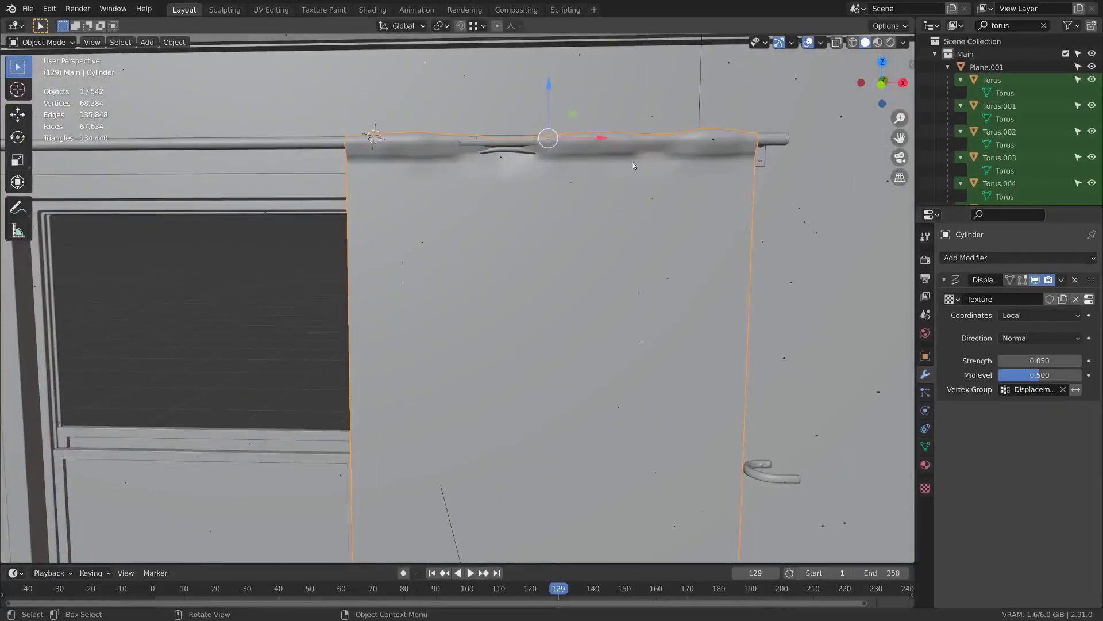
- Set the Clouds texture's size to 0.14 for finer wrinkles along the sleeve
left_click(924, 489)
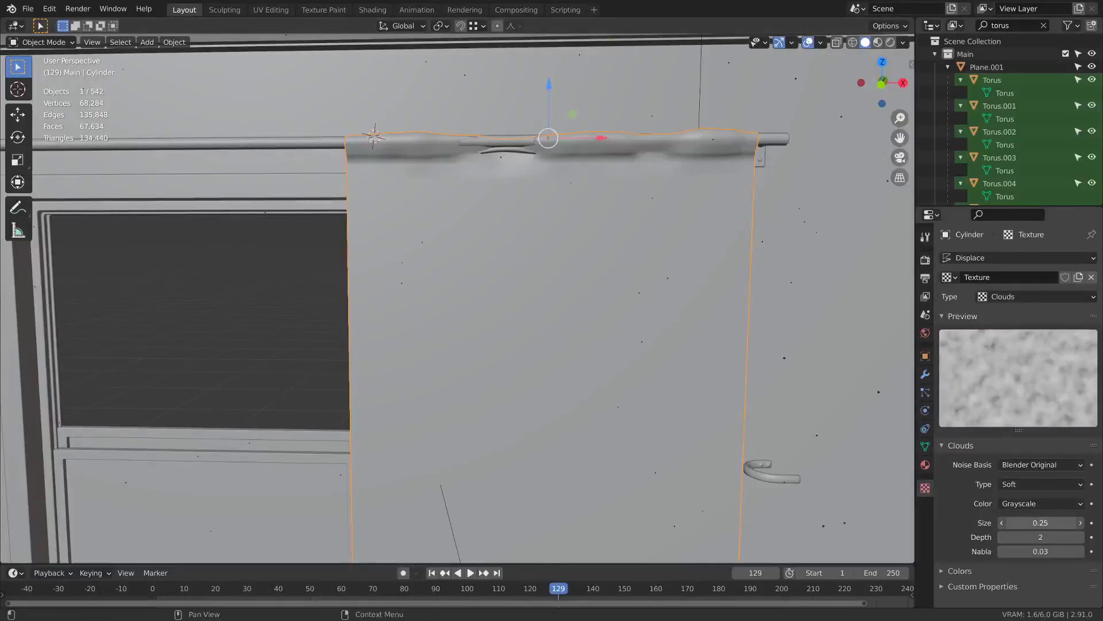
left_click_drag(1040, 522, 971, 522)
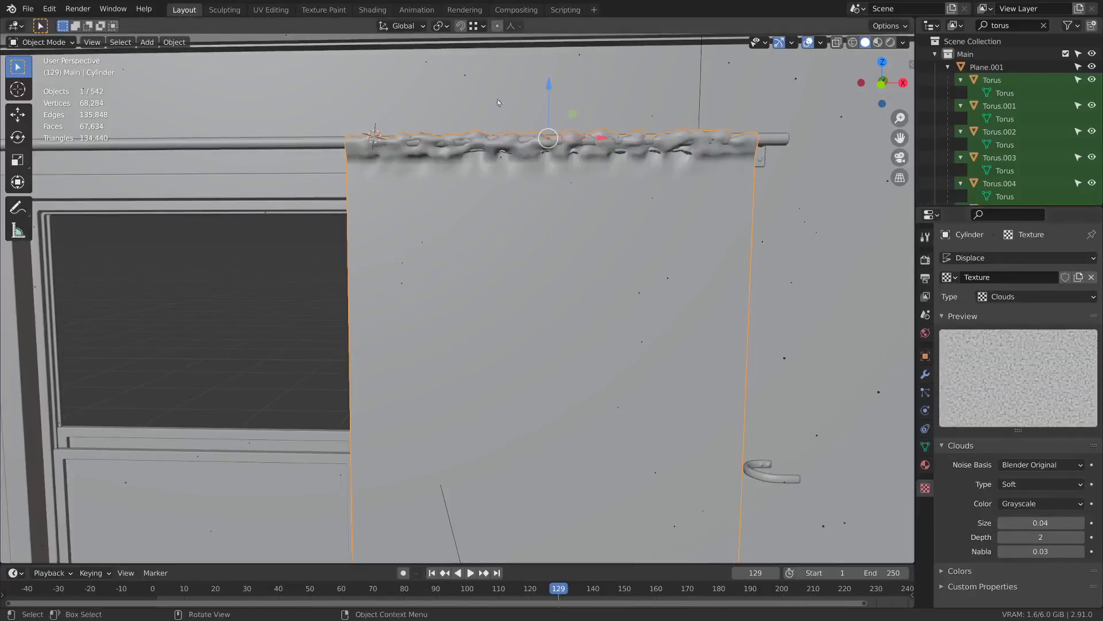
left_click_drag(1040, 523, 1063, 523)
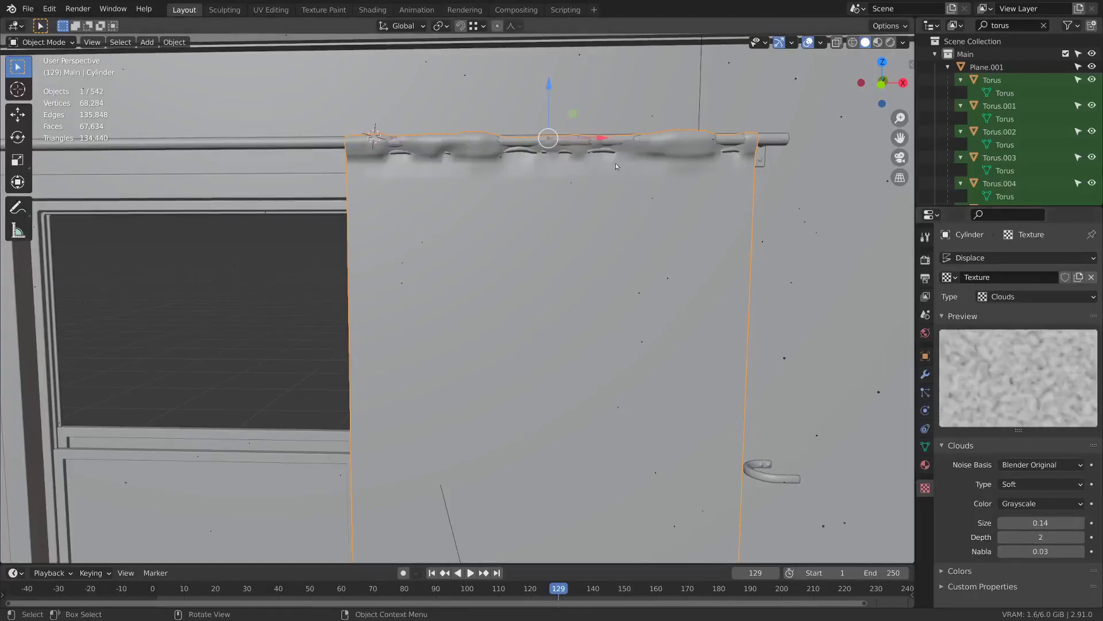
- Scale the curtain object down along X in three passes, the first at 0.623, until it is a narrow strip
scroll(740, 257, "down", 4)
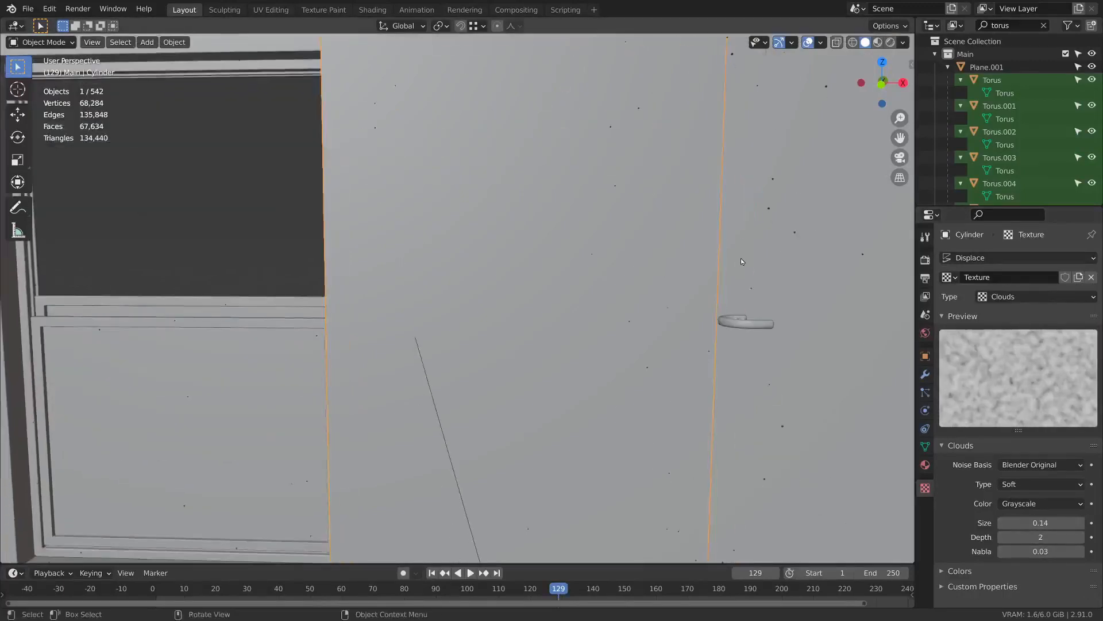
key("s")
key("x")
left_click(488, 302)
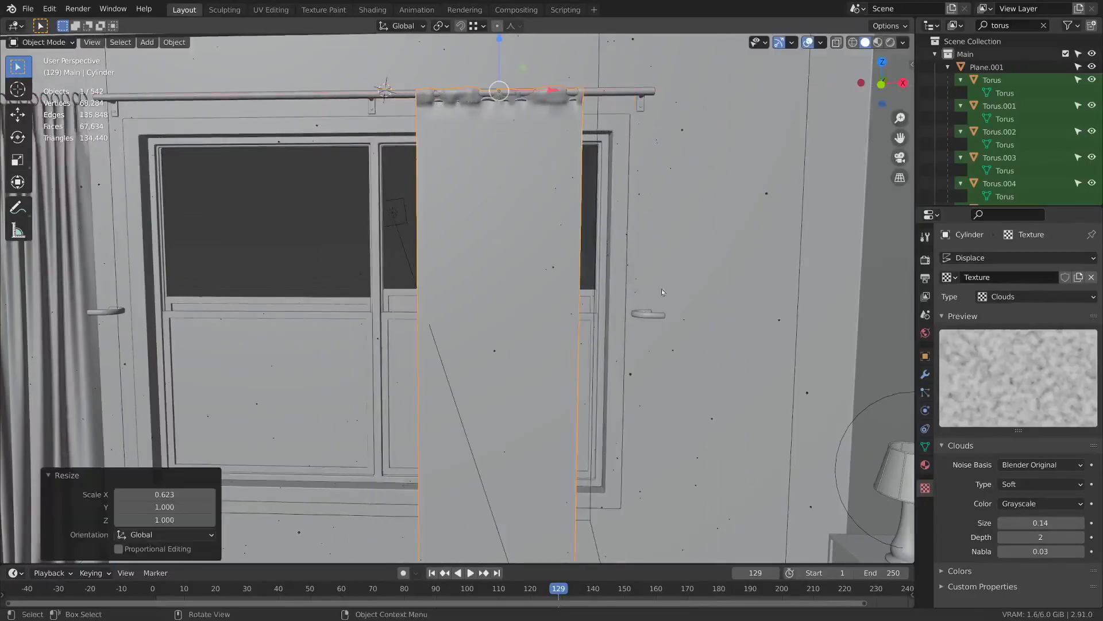
mouse_move(746, 282)
middle_mouse_down()
mouse_move(616, 281)
mouse_move(759, 268)
middle_mouse_up()
key("s")
key("x")
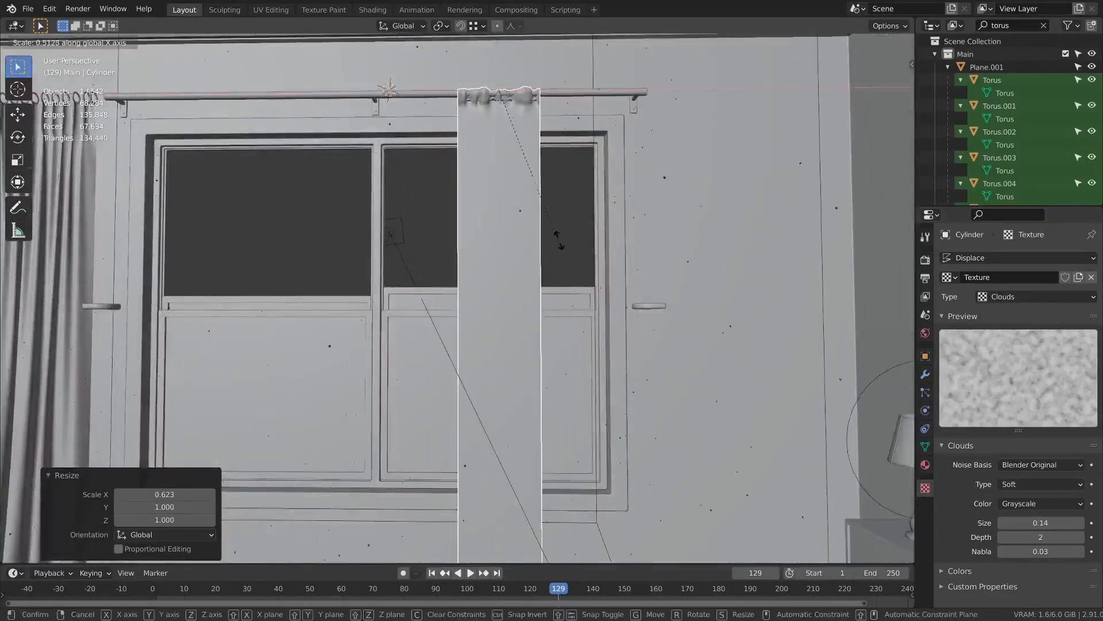
left_click(562, 242)
key("s")
key("x")
left_click(604, 237)
- Scale the curtain's entire mesh up along X in Edit Mode until the strip regains a full panel's width
key("Tab")
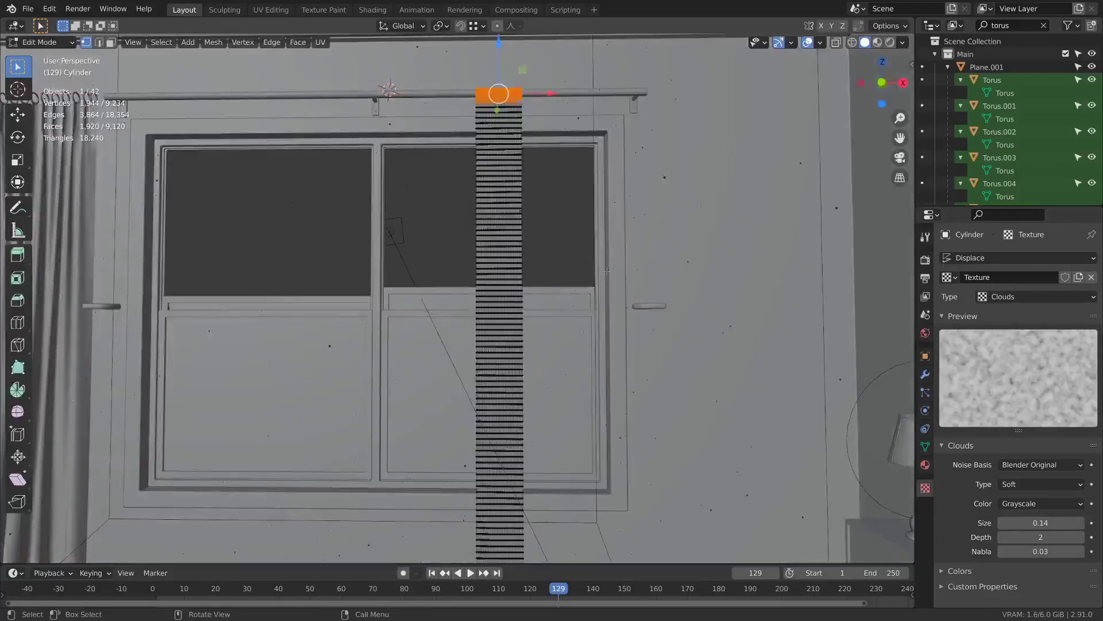
key("alt+a")
key("a")
key("s")
key("x")
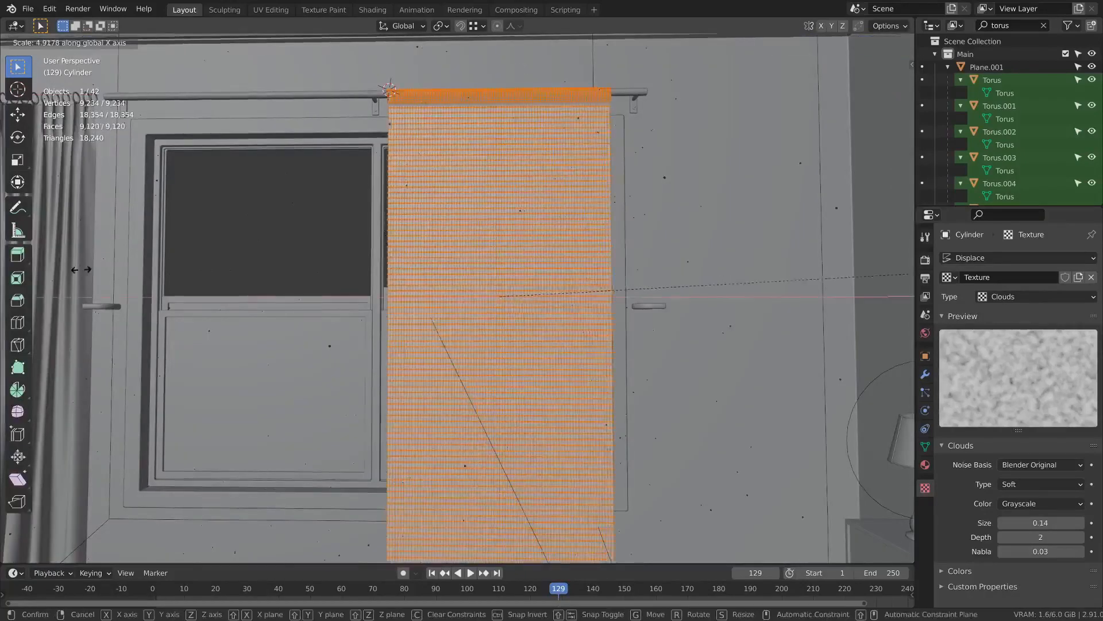
left_click(144, 270)
key("Tab")
middle_click_drag(280, 120, 283, 126)
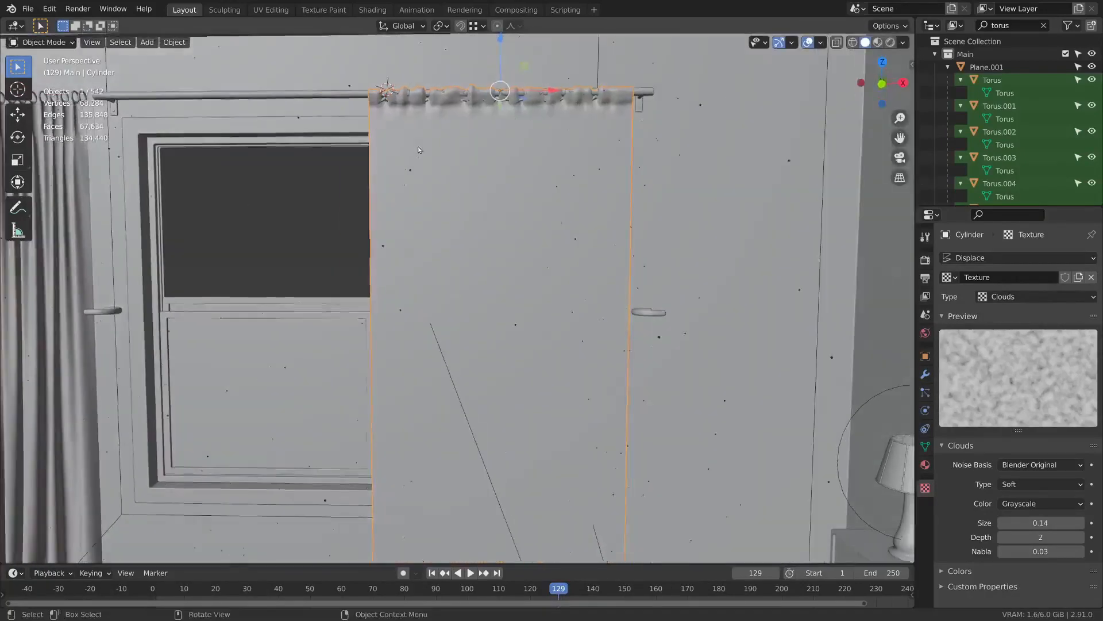
- Scale the curtain object down along X in three passes, the last two at 0.563 and 0.697, into a thin strip
key("s")
key("x")
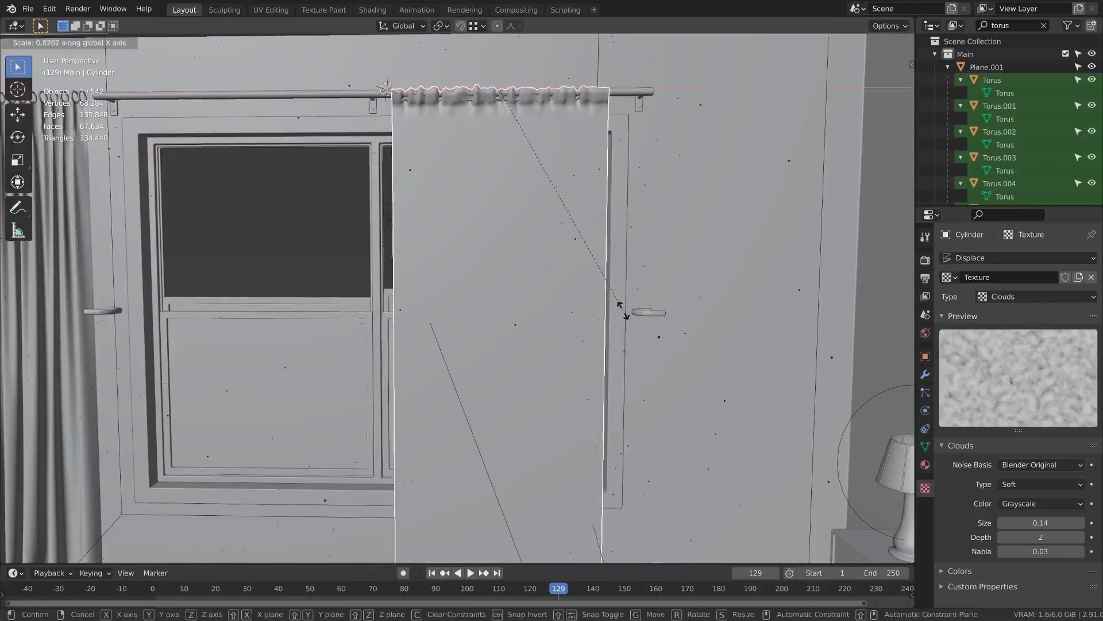
left_click(536, 267)
key("s")
key("x")
left_click(522, 264)
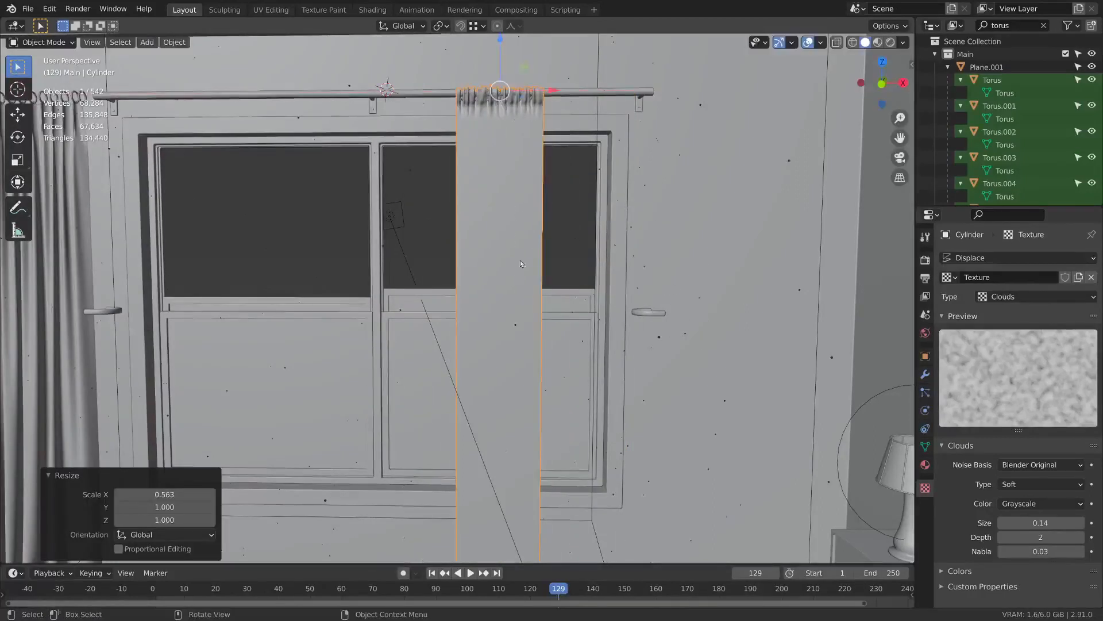
key("s")
key("x")
left_click(642, 214)
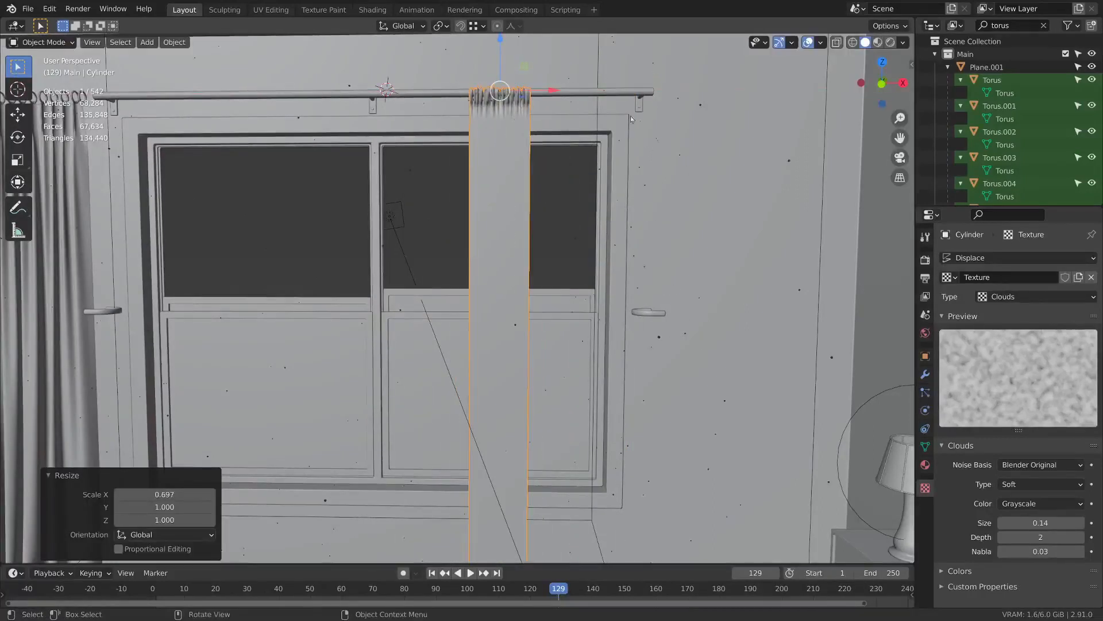
- Scale the thin strip's whole mesh up along X by 4.262 in Edit Mode to restore the panel's width
key("Tab")
key("s")
key("y")
key("x")
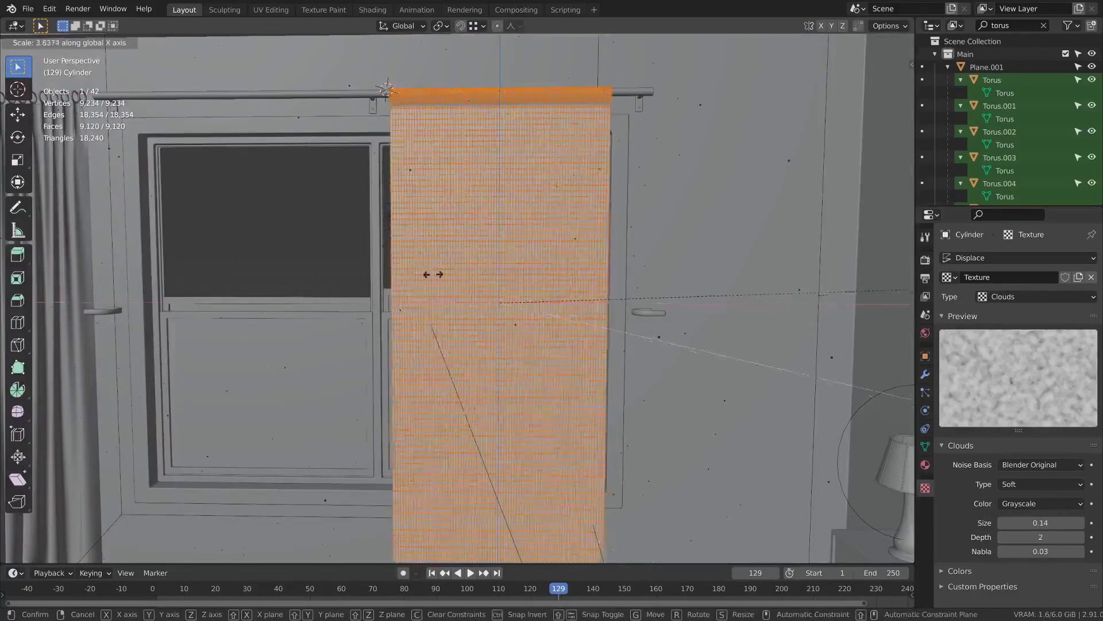
left_click(566, 256)
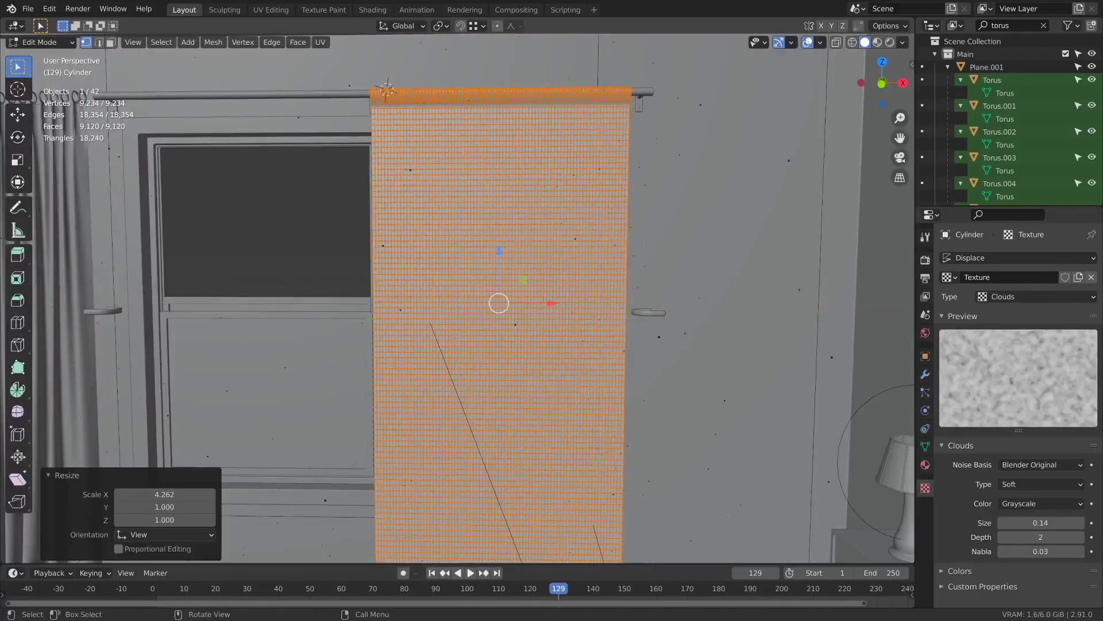
key("Tab")
- Lower the Displace modifier's midlevel to 0.322 so the sleeve stops clipping into the rod
middle_click_drag(557, 161, 580, 151)
scroll(507, 66, "up", 1)
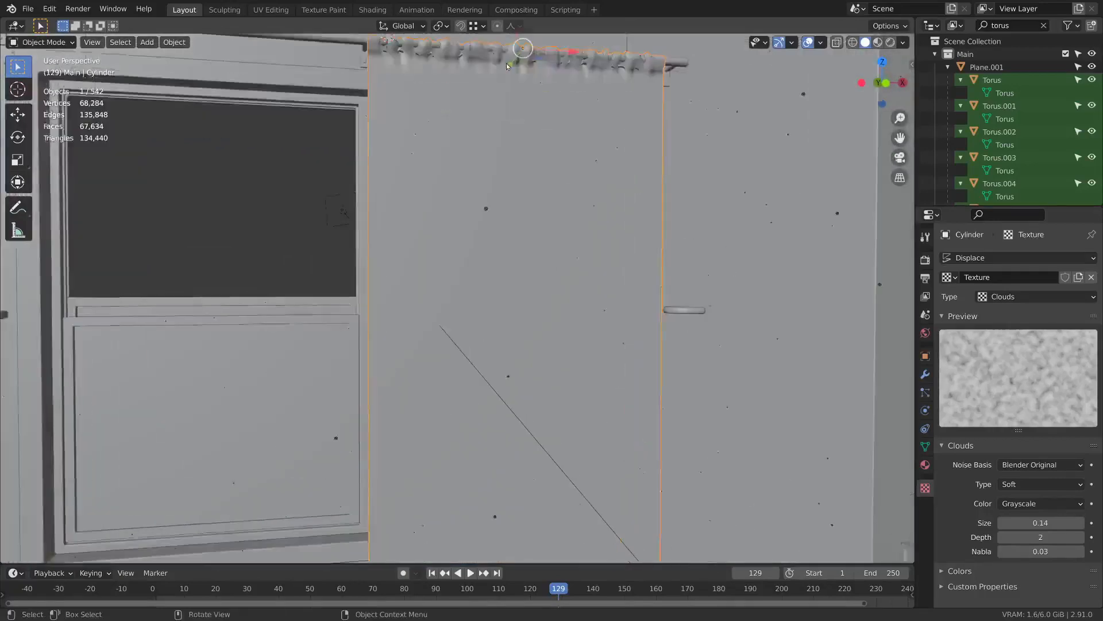
scroll(507, 66, "up", 3)
middle_click_drag(507, 66, 642, 297, "shift")
scroll(392, 151, "up", 1)
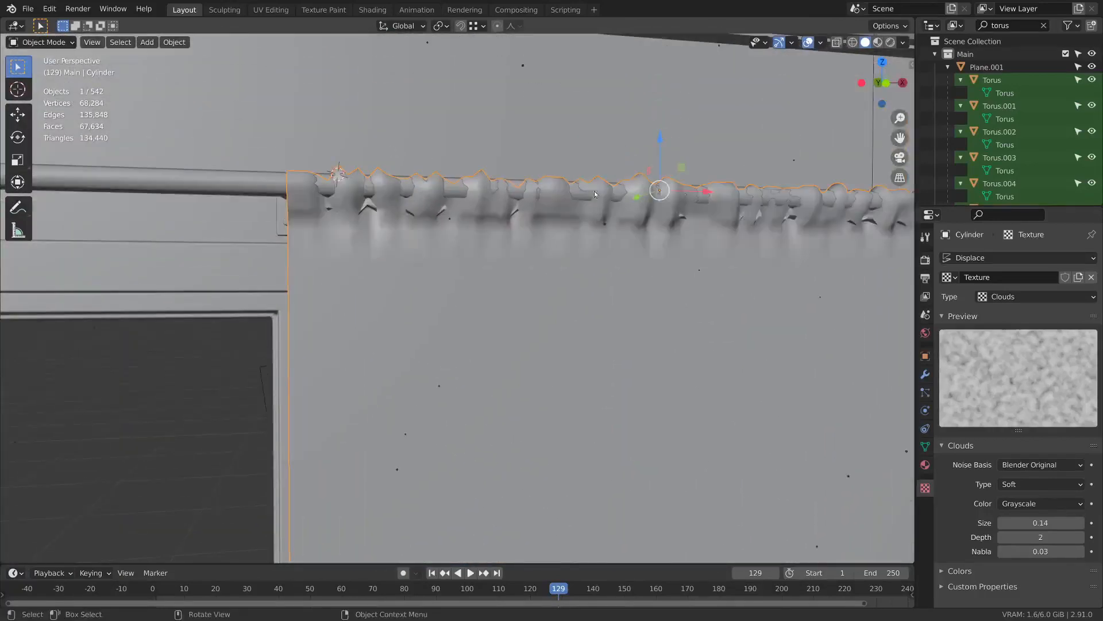
middle_click_drag(511, 187, 386, 138)
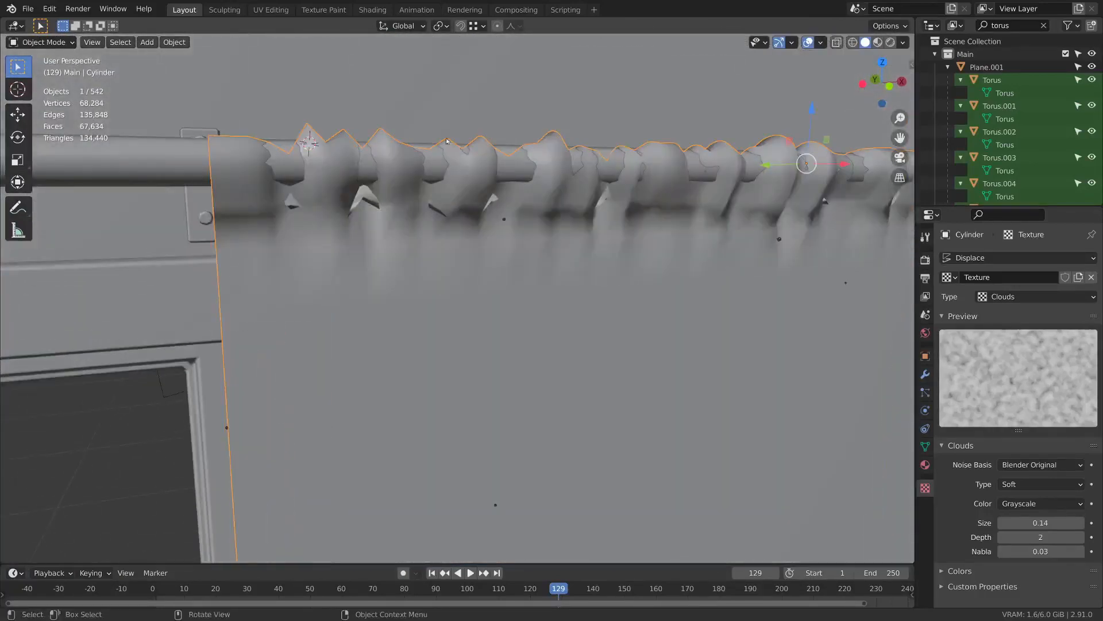
left_click(926, 374)
left_click_drag(1039, 375, 1018, 374)
middle_click_drag(732, 336, 703, 306)
scroll(671, 315, "down", 4)
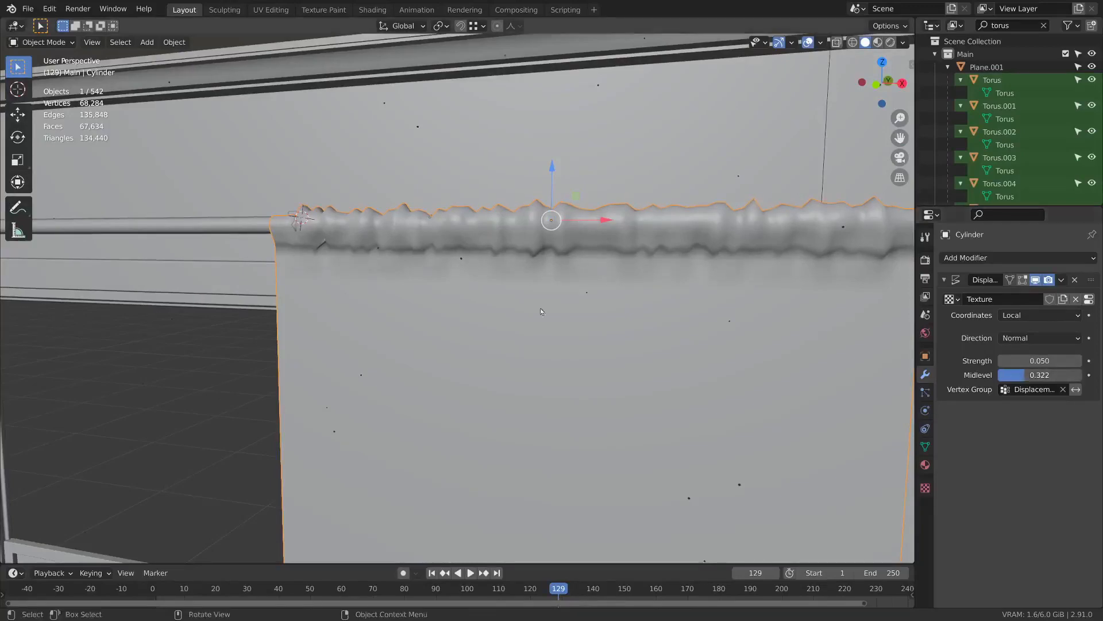
- Reduce the Displace modifier's midlevel further to 0.246 to push the wrinkled sleeve outward around the rod
middle_click_drag(463, 284, 531, 291)
scroll(531, 291, "up", 3)
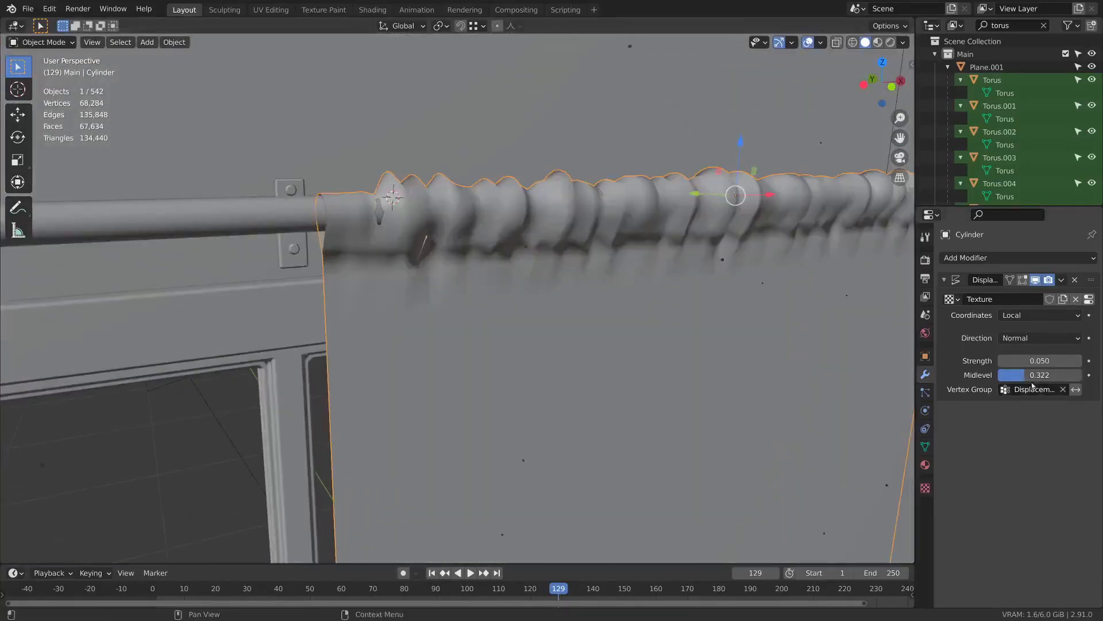
left_click_drag(1024, 375, 1019, 375)
middle_click_drag(454, 247, 429, 234)
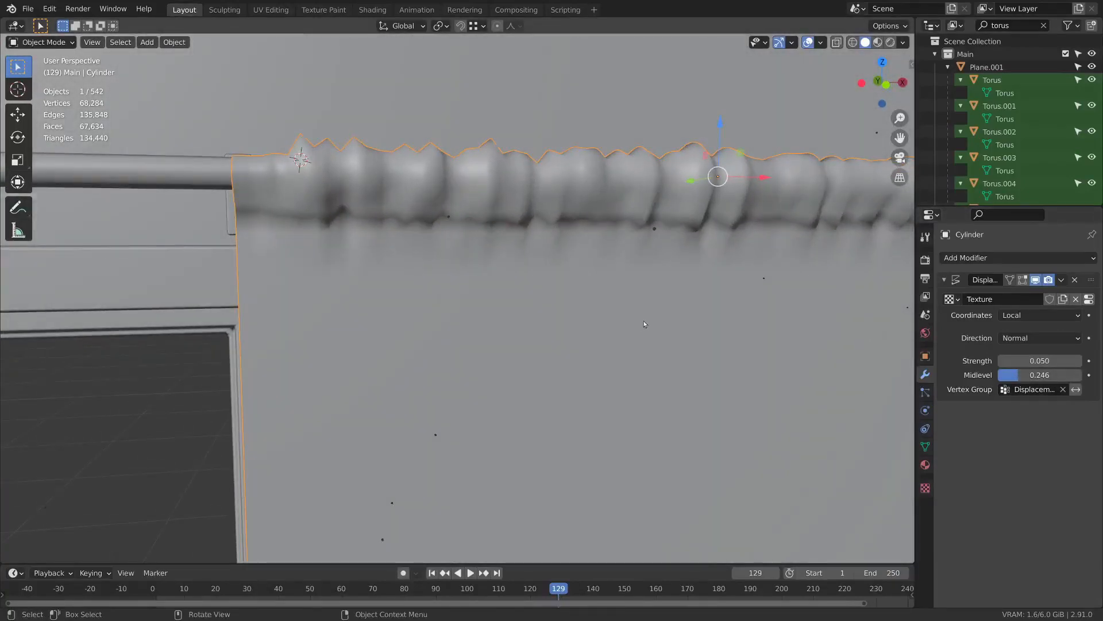
scroll(644, 324, "down", 5)
middle_click_drag(641, 379, 586, 271, "shift")
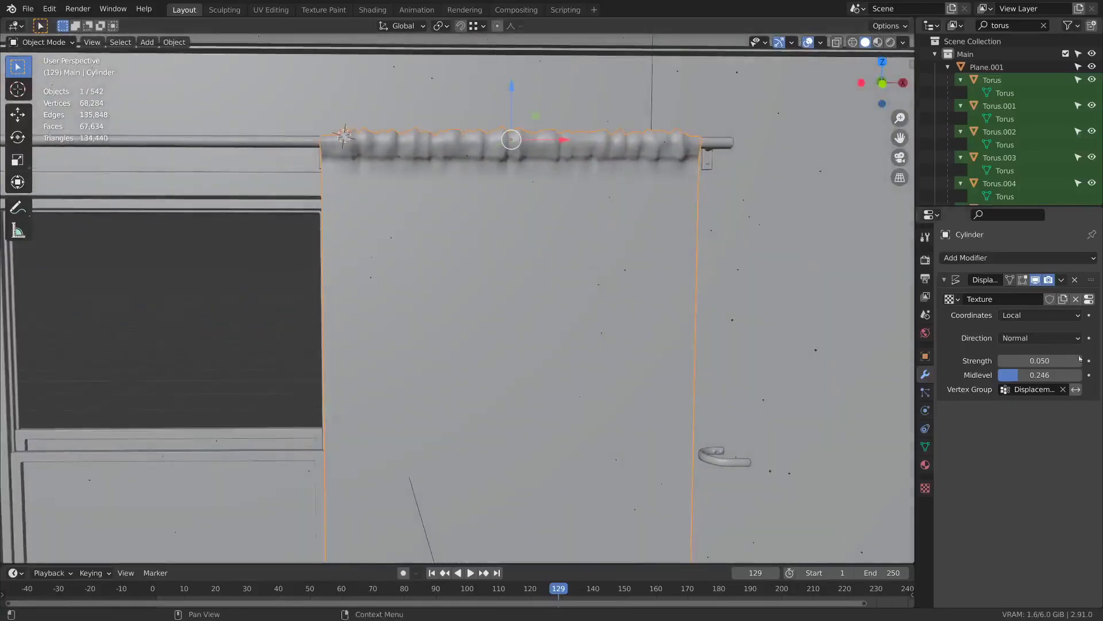
- Set the Displace modifier's strength to 0.04 and its midlevel to 0.236
left_click(1002, 361)
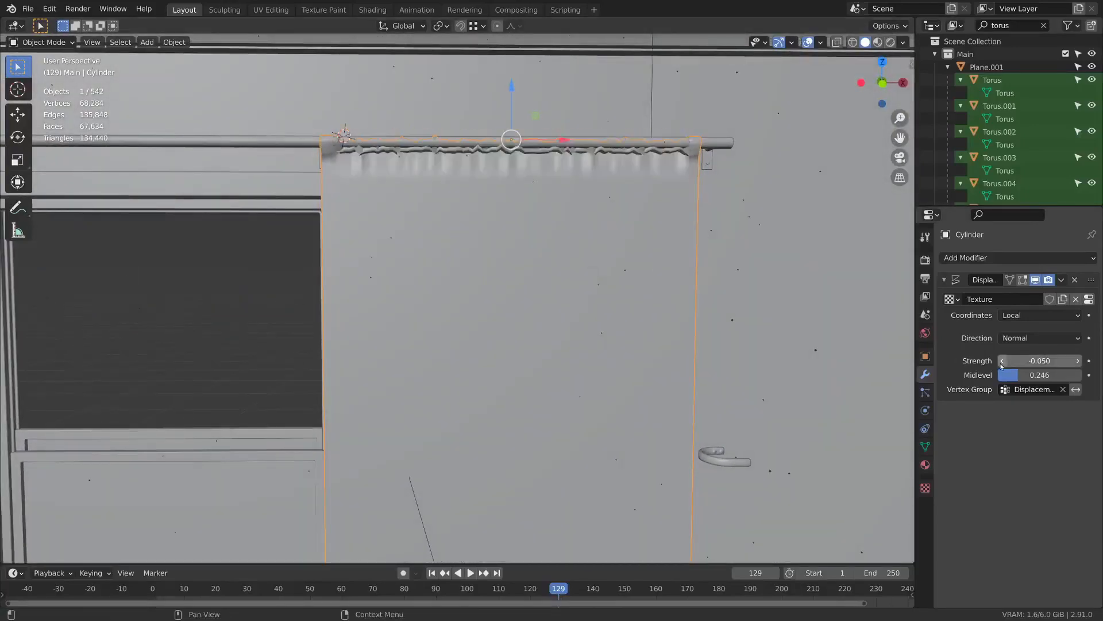
left_click(1078, 361)
left_click(1037, 360)
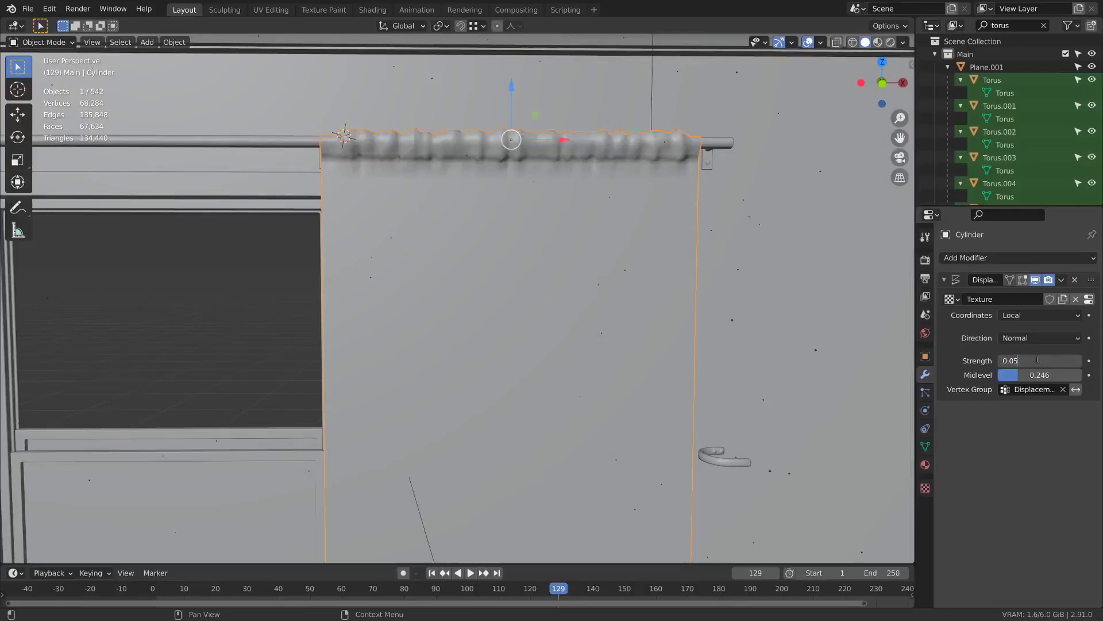
type("4")
key("Return")
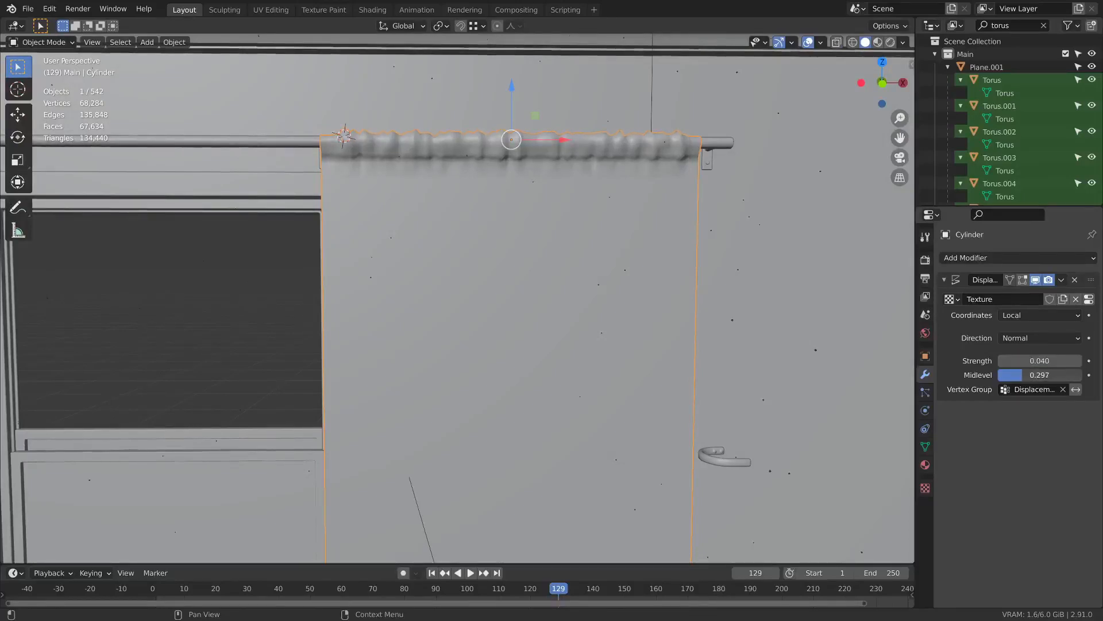
left_click_drag(1022, 375, 1023, 375)
- Scale the curtain object down along X in two more passes, the first at 0.493, to tighten the wrinkles
scroll(558, 244, "down", 5)
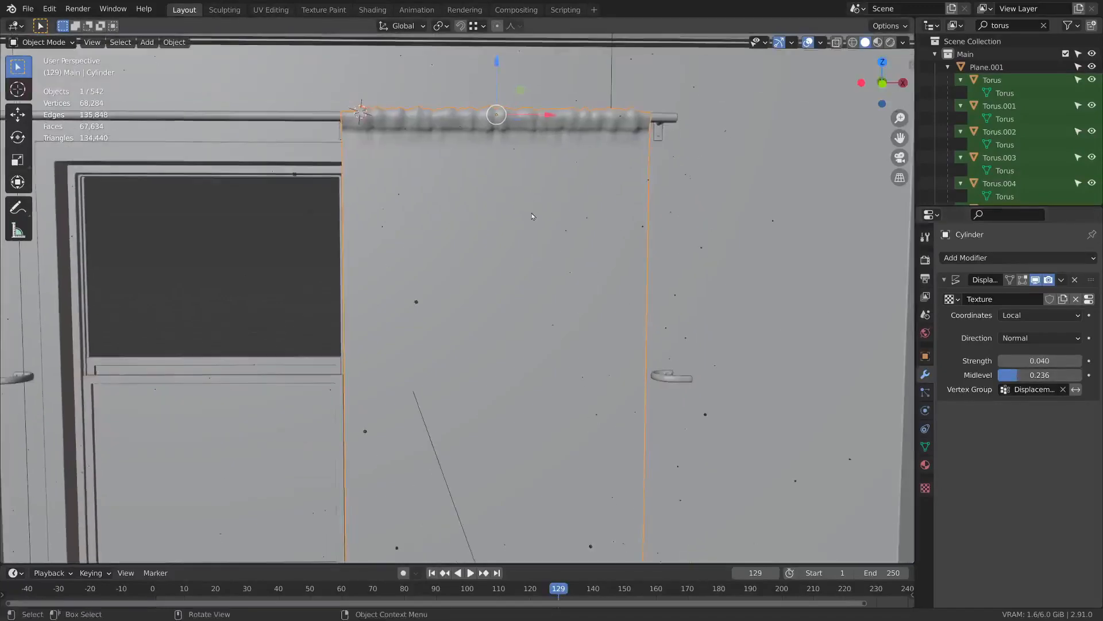
scroll(589, 197, "down", 1)
scroll(715, 225, "up", 3)
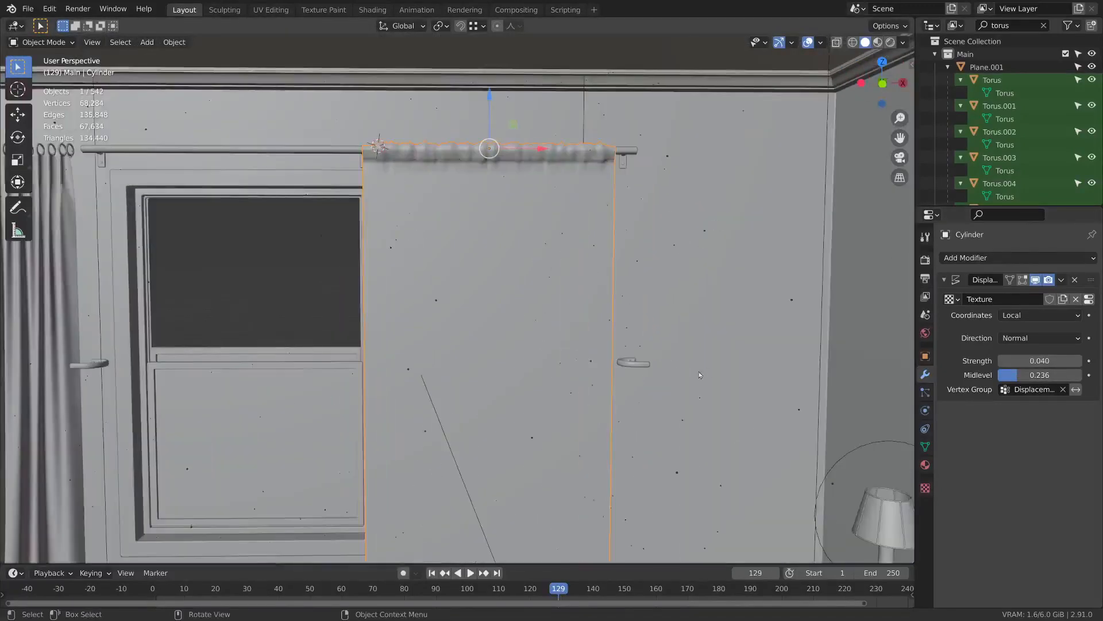
key("s")
key("x")
left_click(539, 283)
key("s")
key("x")
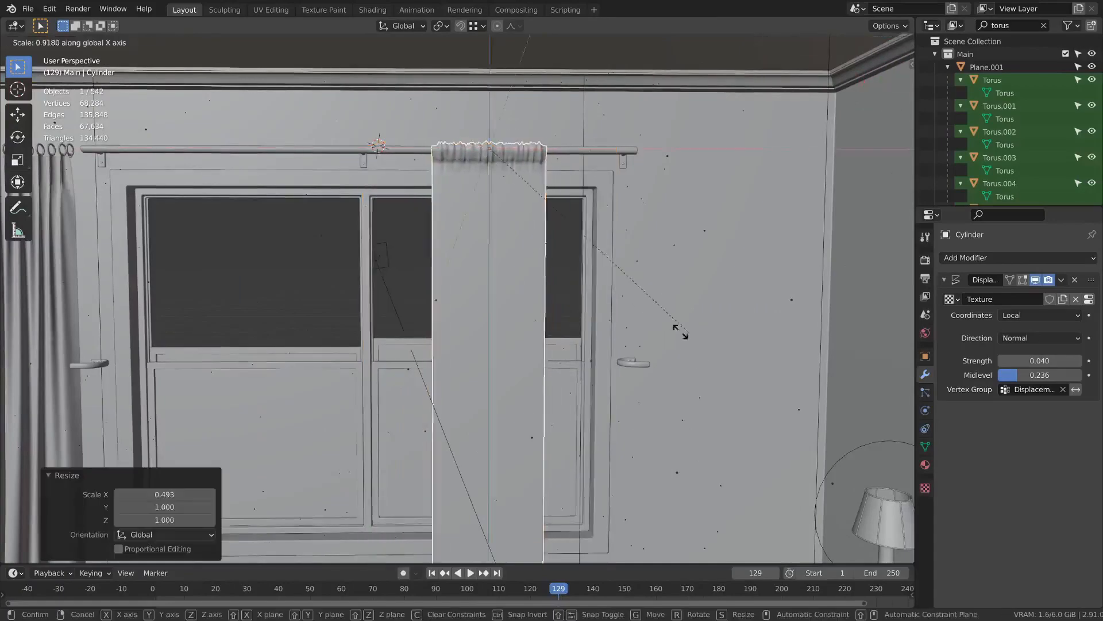
left_click(537, 296)
- Select the narrowed curtain's entire mesh and widen it along X until it spans half the window again
key("Tab")
key("alt+a")
key("a")
key("s")
key("x")
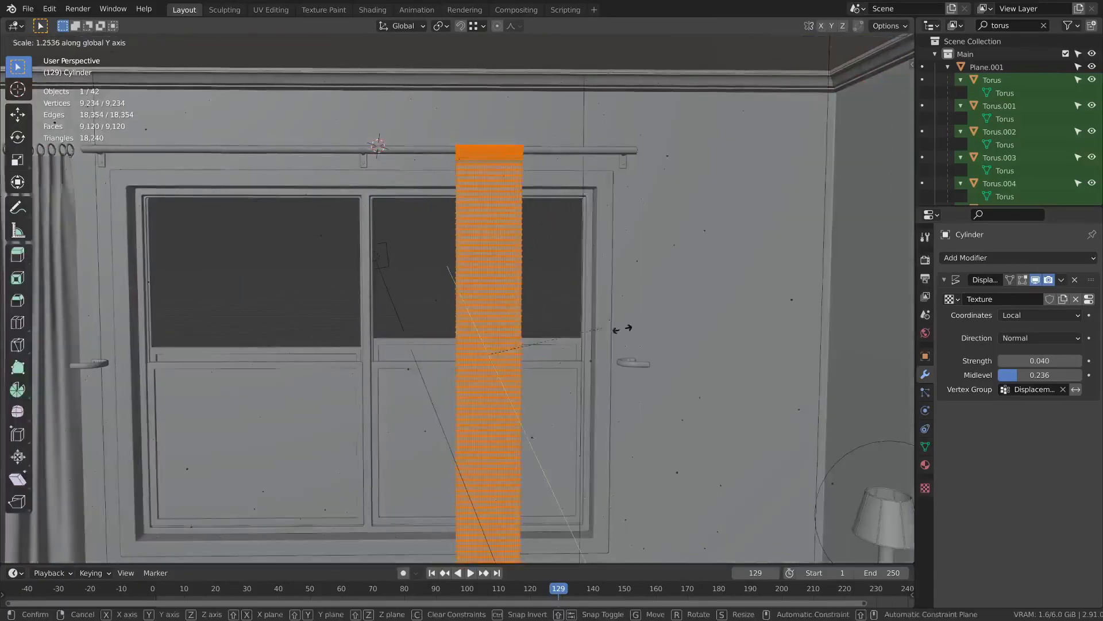
left_click(831, 336)
key("Tab")
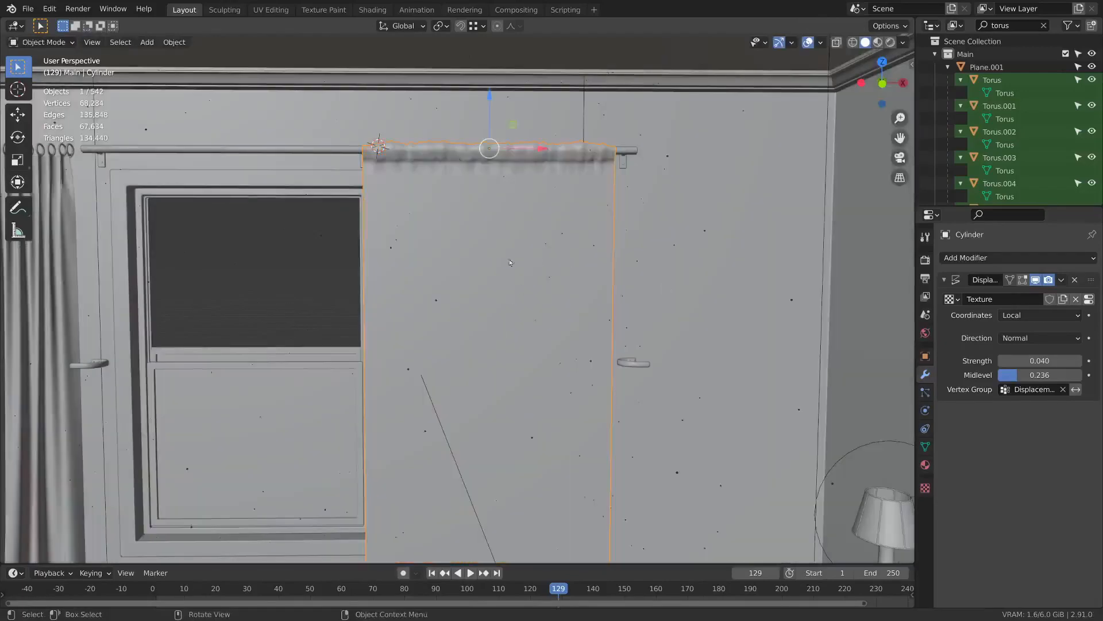
- Apply the Displace modifier as a shape key and apply the curtain object's scale
left_click_drag(536, 150, 593, 138)
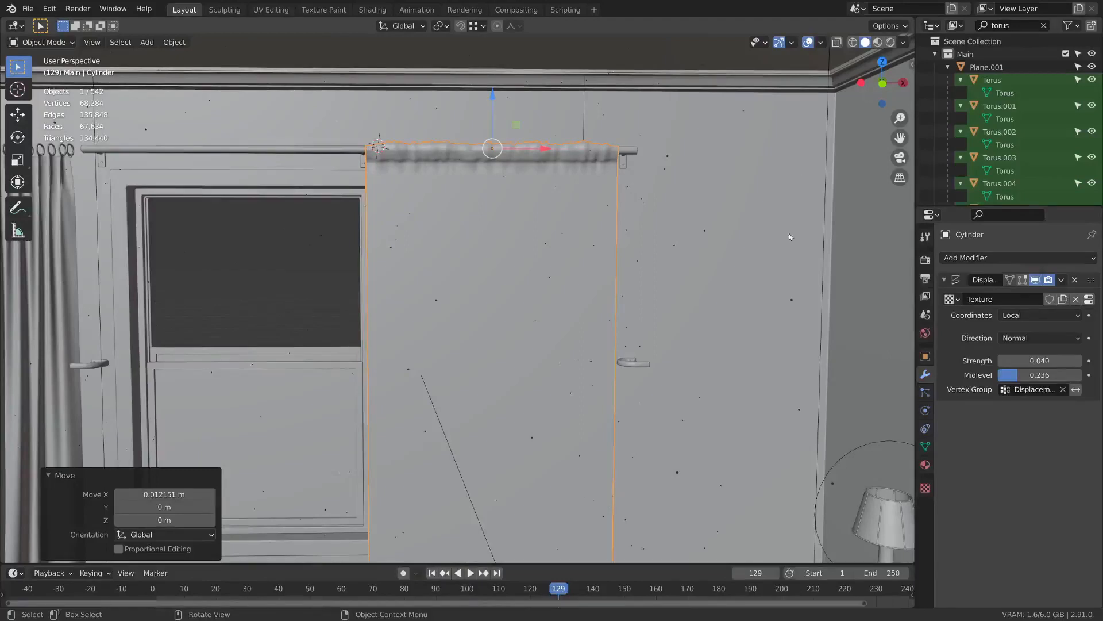
key("ctrl+z")
left_click(1061, 280)
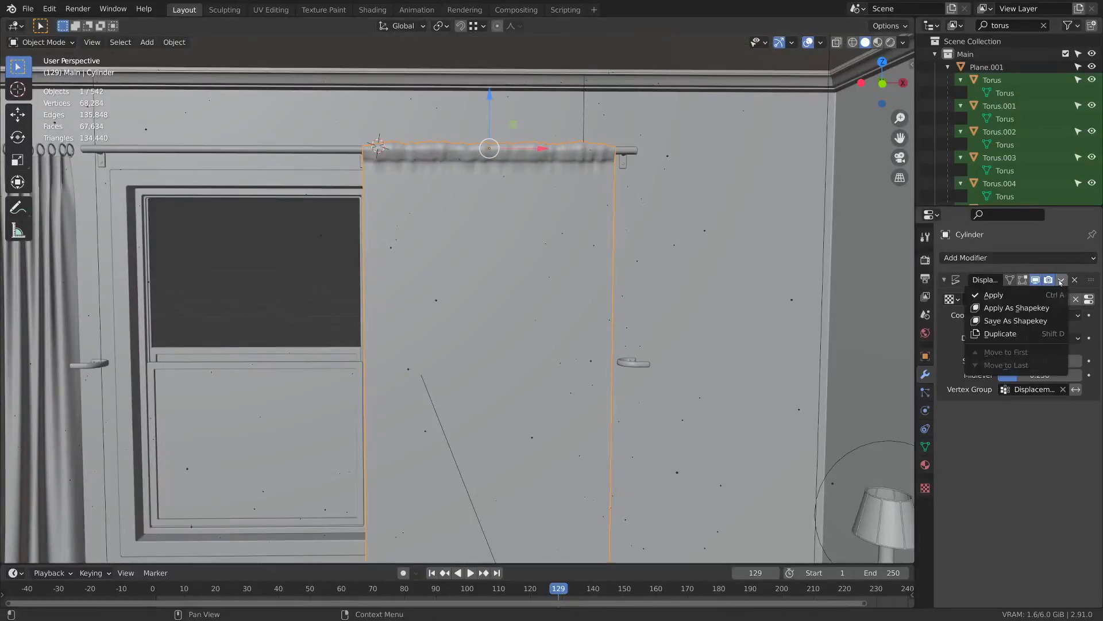
left_click(1001, 309)
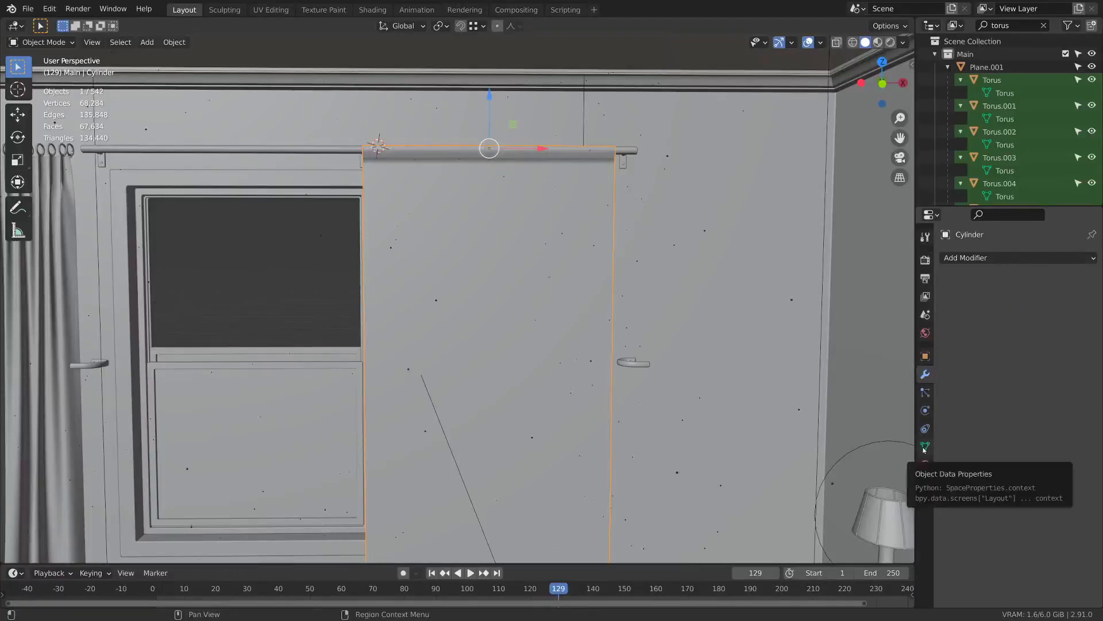
key("ctrl+a")
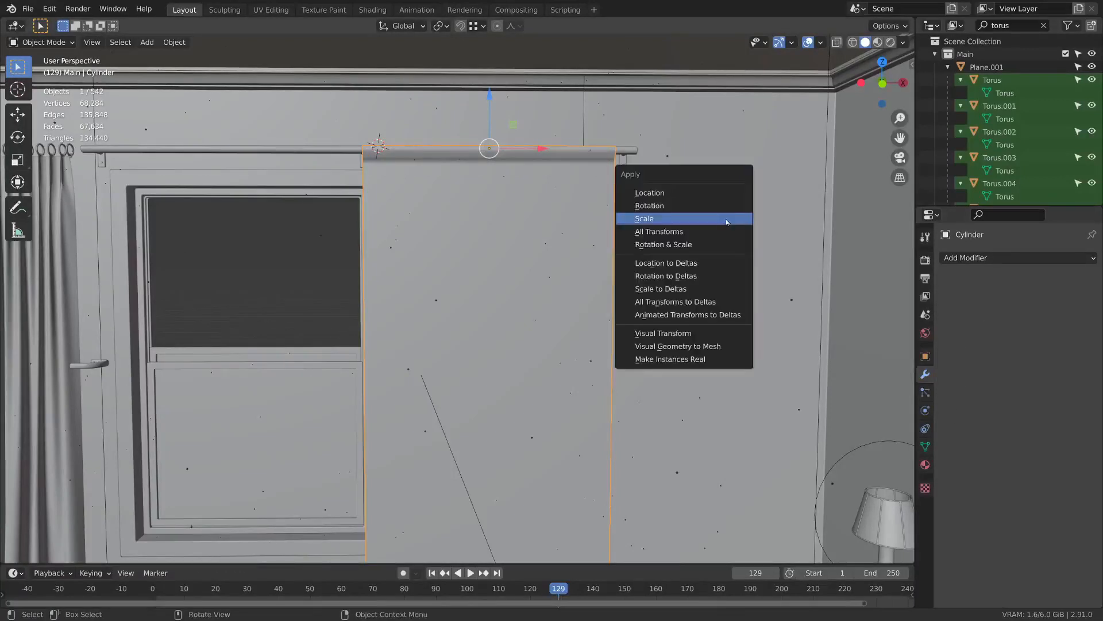
left_click(687, 216)
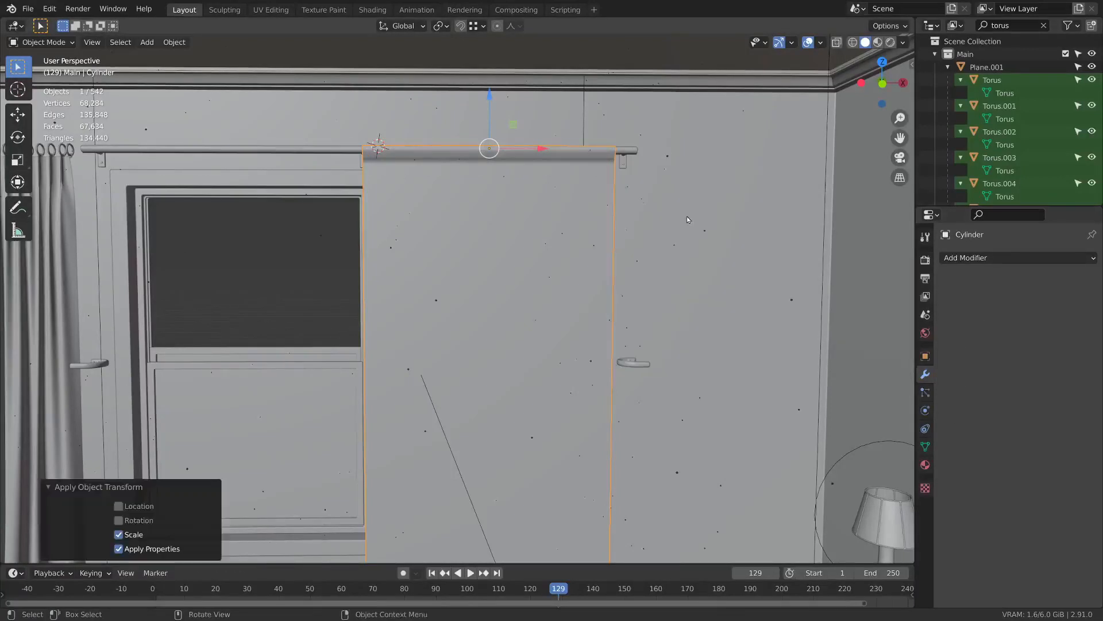
- Apply the curtain's scale once more and set the Displace shape key's value to 1.000
left_click(925, 444)
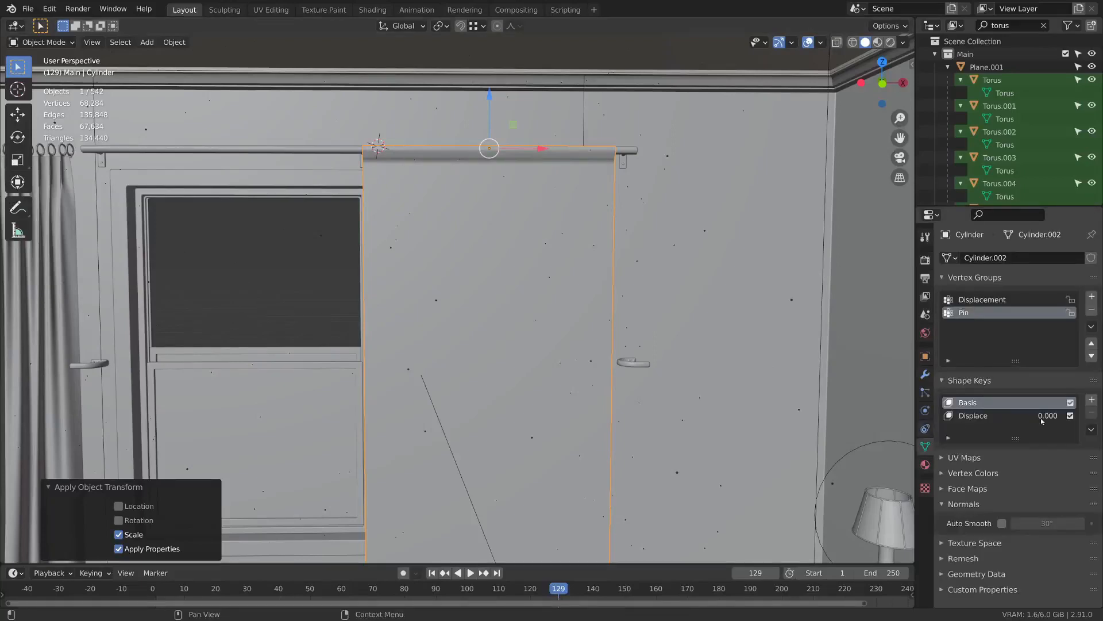
key("ctrl+a")
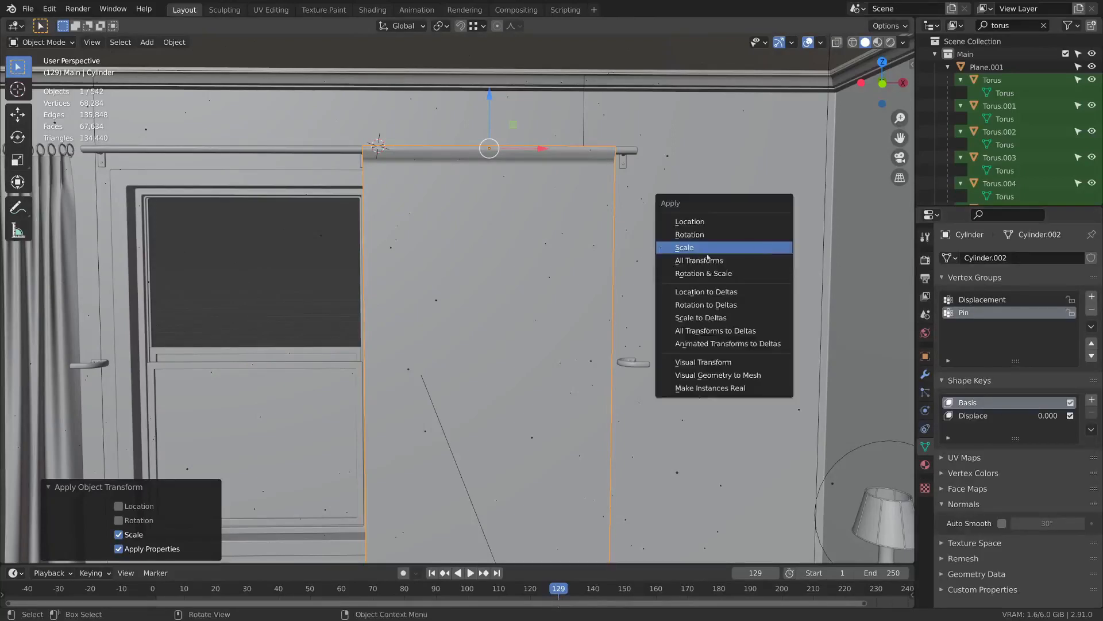
left_click(684, 247)
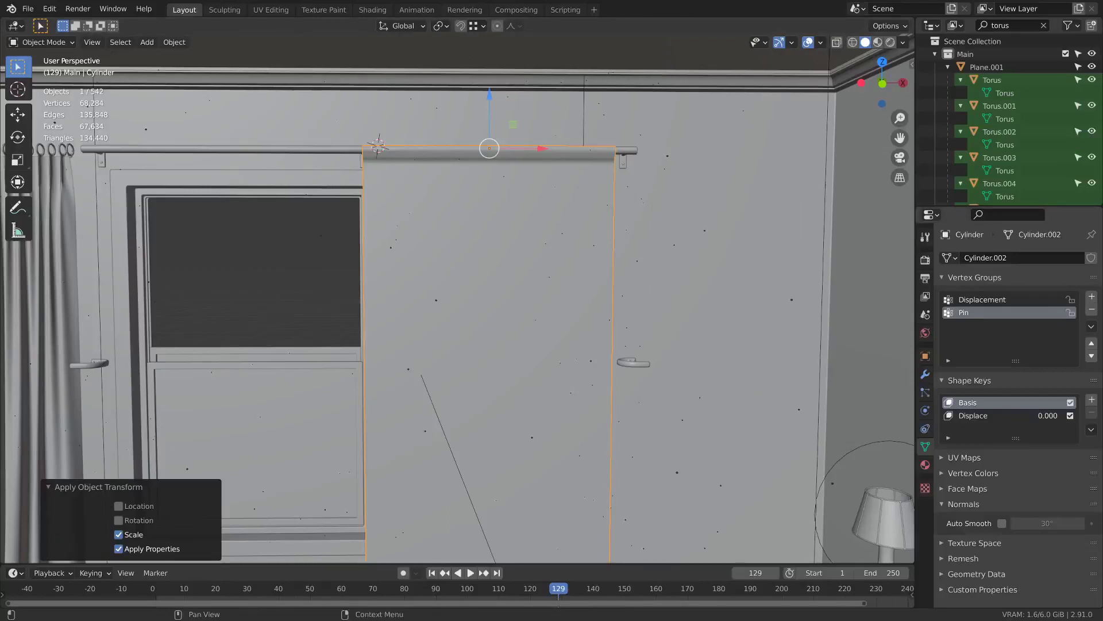
left_click_drag(1047, 415, 1070, 415)
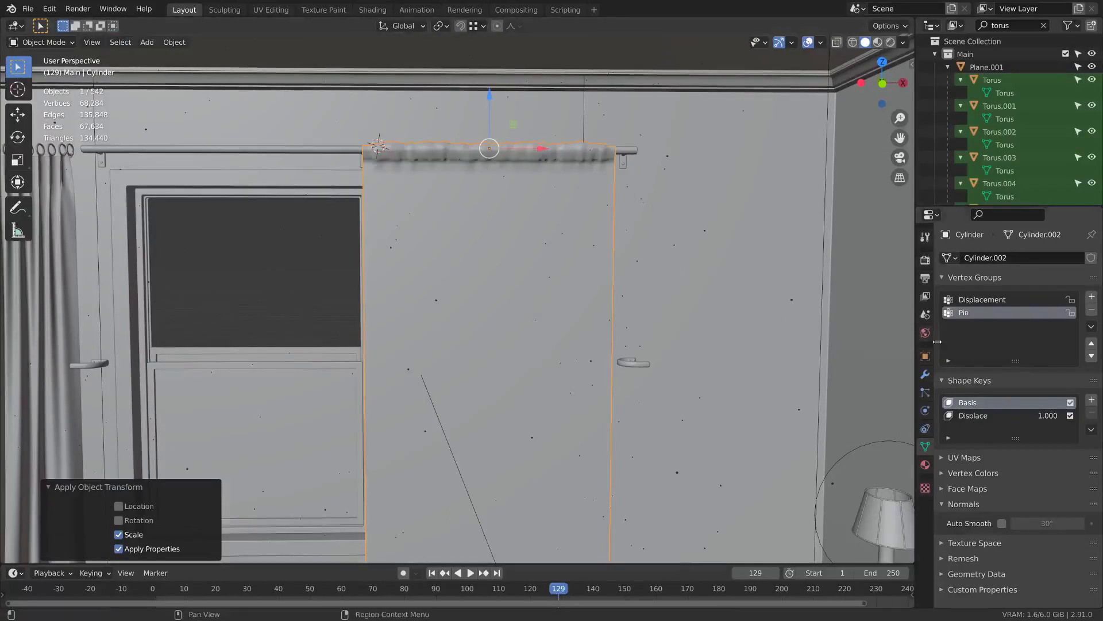
- With the Displace shape key active, scale the whole curtain mesh along X to 0.454 in Edit Mode
left_click(971, 416)
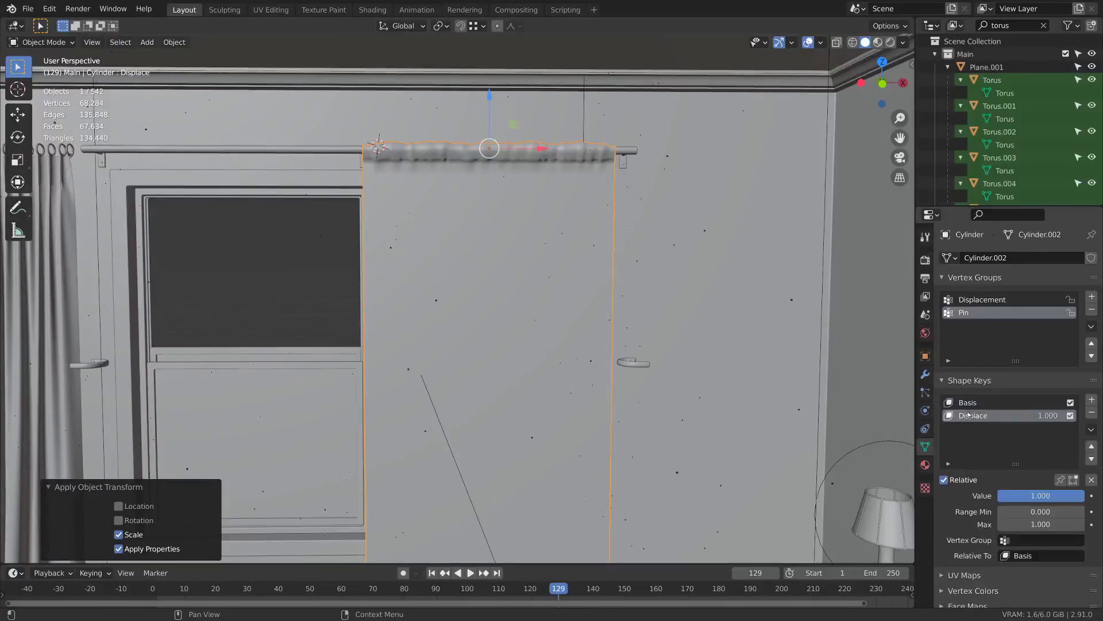
key("Tab")
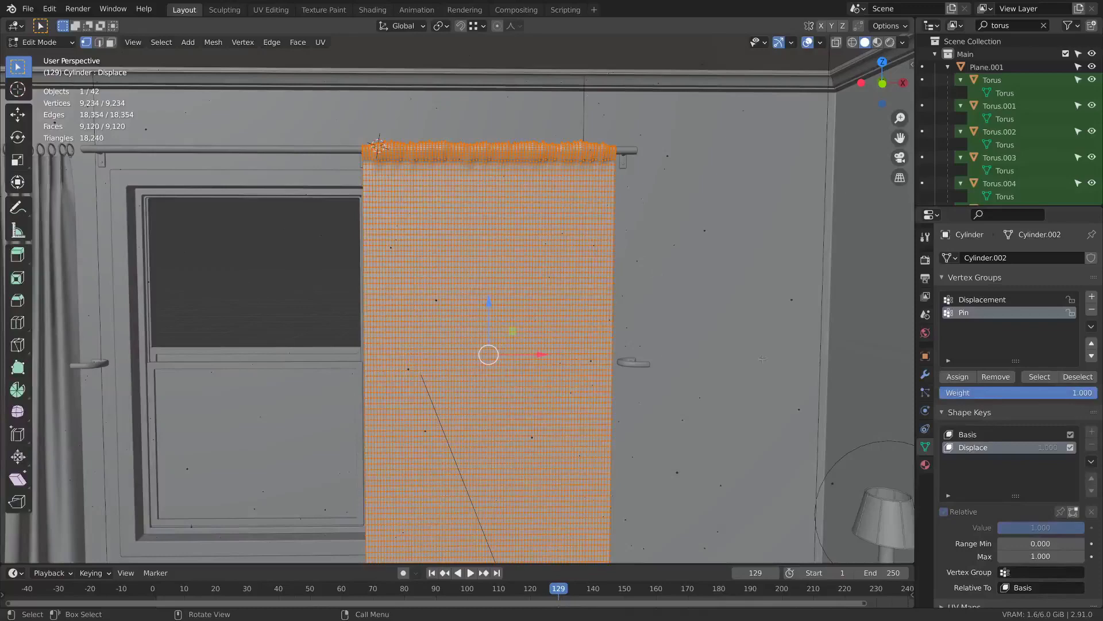
key("s")
key("x")
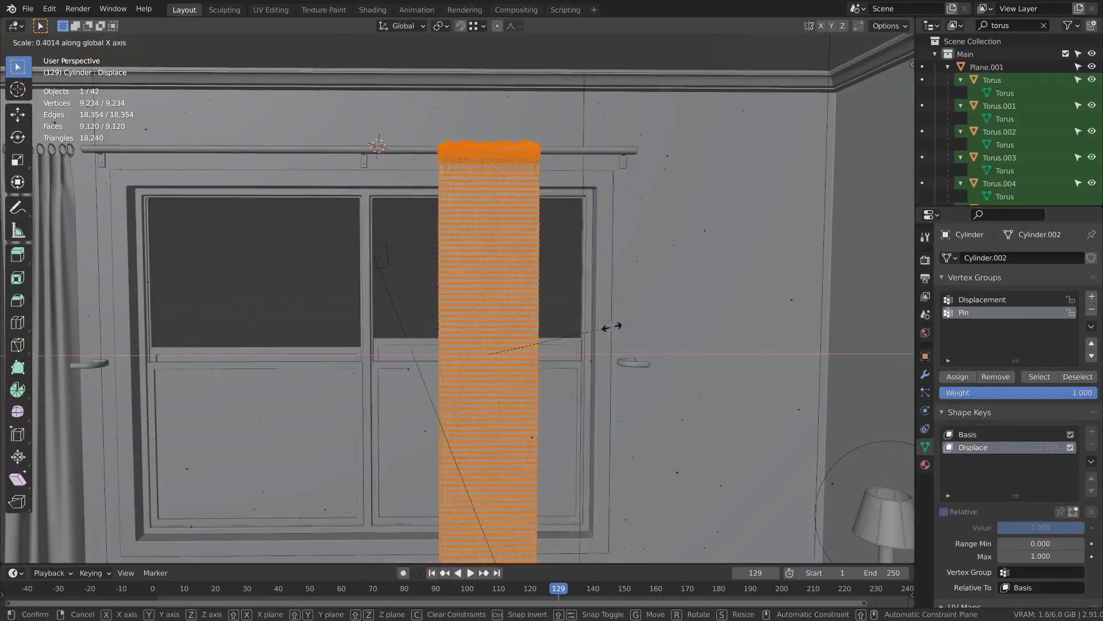
left_click(628, 323)
- Move the gathered curtain mesh about 0.28 m along X to the rod's outer end and return to Object Mode
key("g")
key("x")
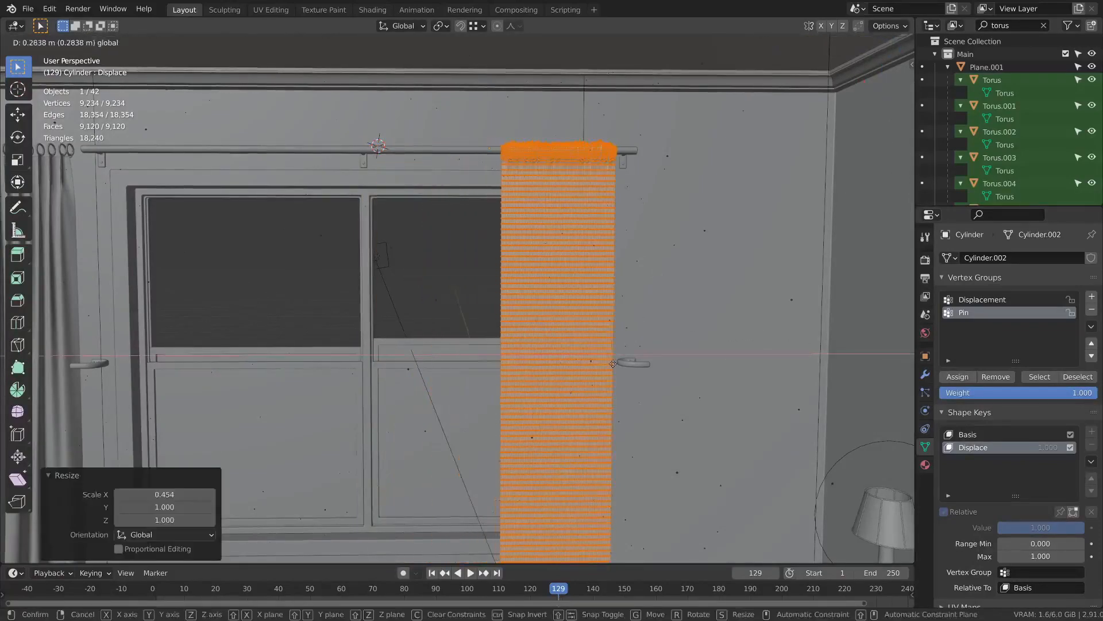
left_click(613, 363)
key("Tab")
scroll(639, 110, "up", 5)
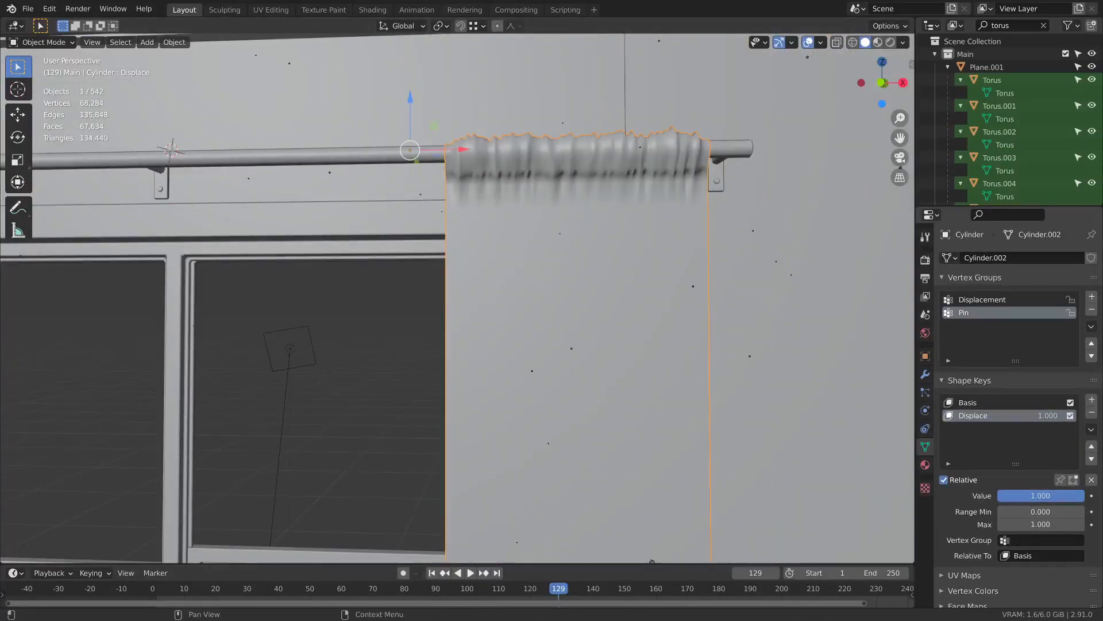
scroll(457, 299, "down", 2)
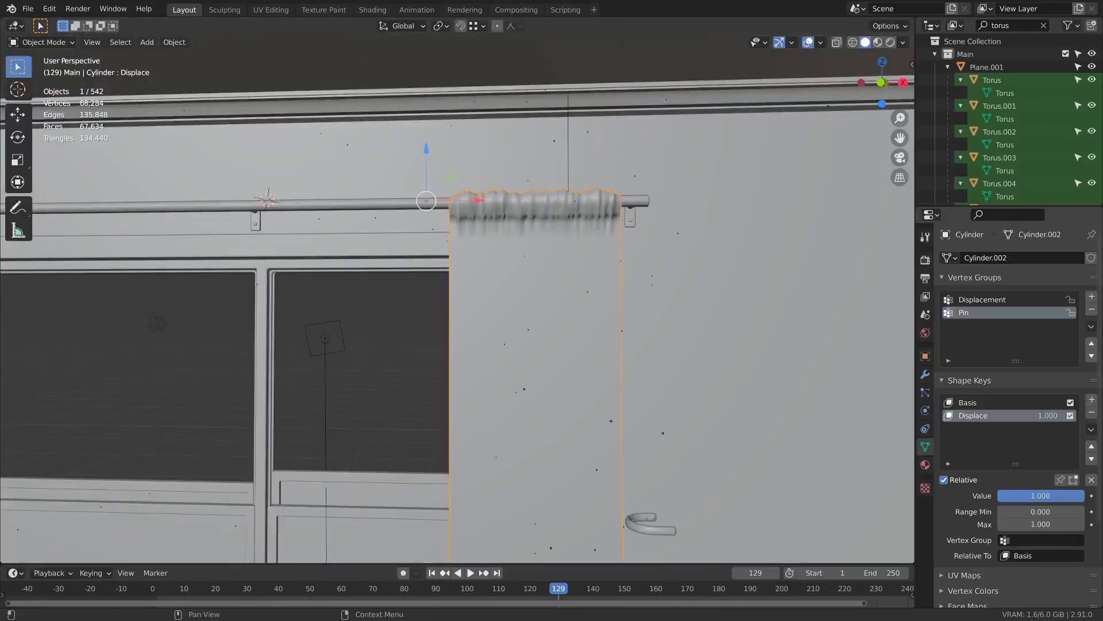
- In Edit Mode, widen the gathered curtain mesh along X, finishing with a scale of 1.041, and shift it slightly toward the window
middle_click_drag(452, 270, 492, 214)
key("Tab")
middle_click_drag(652, 405, 654, 397)
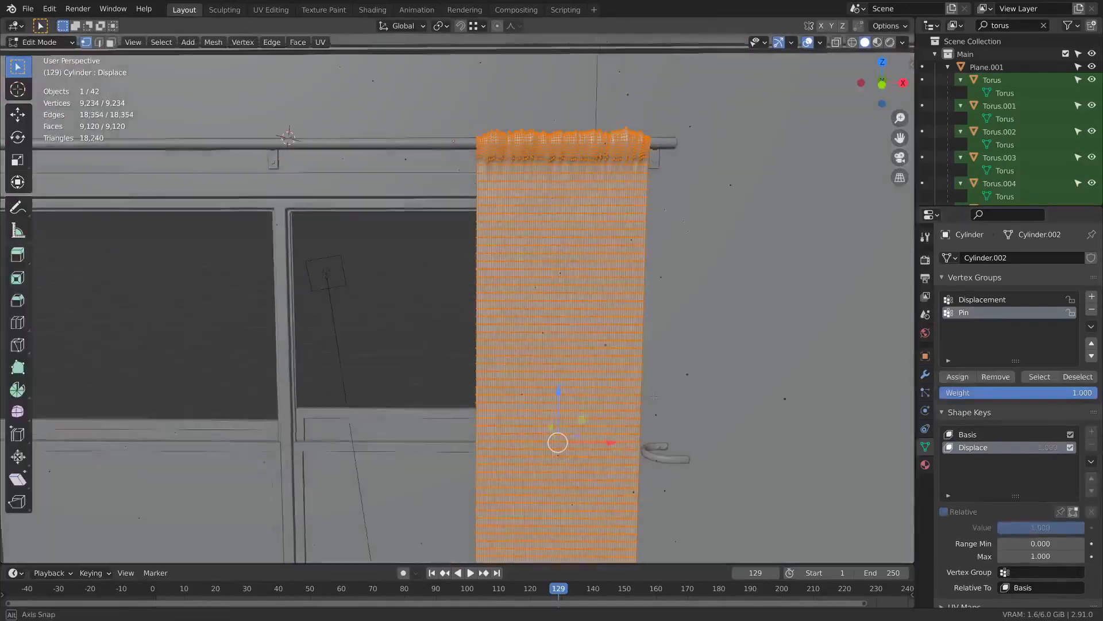
key("s")
key("x")
left_click(675, 411)
key("s")
key("x")
left_click(658, 436)
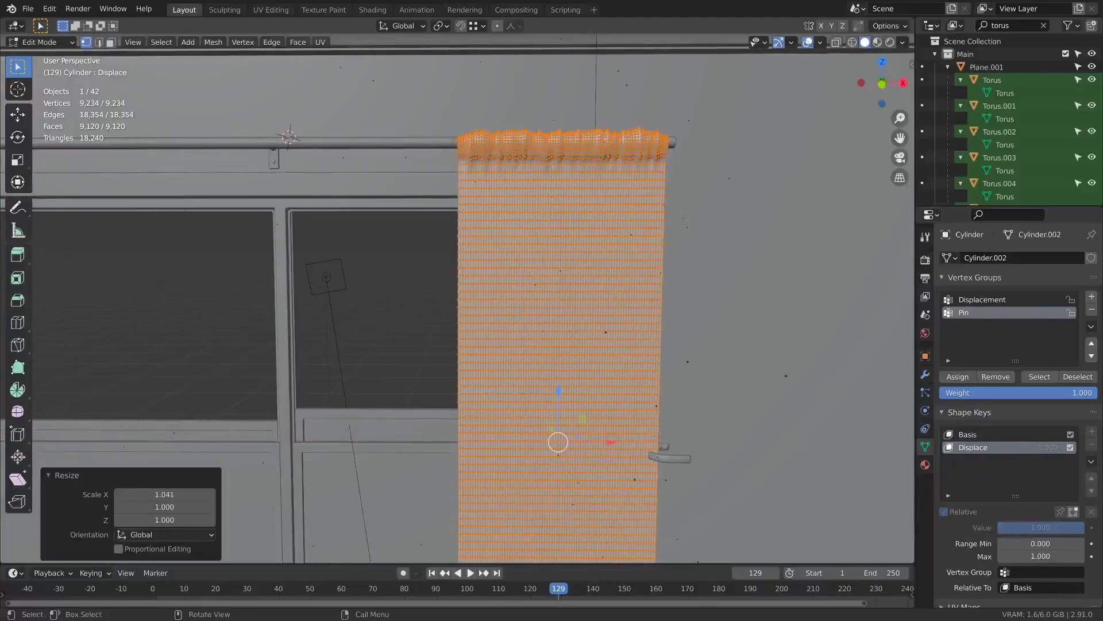
left_click_drag(613, 442, 593, 438)
key("Tab")
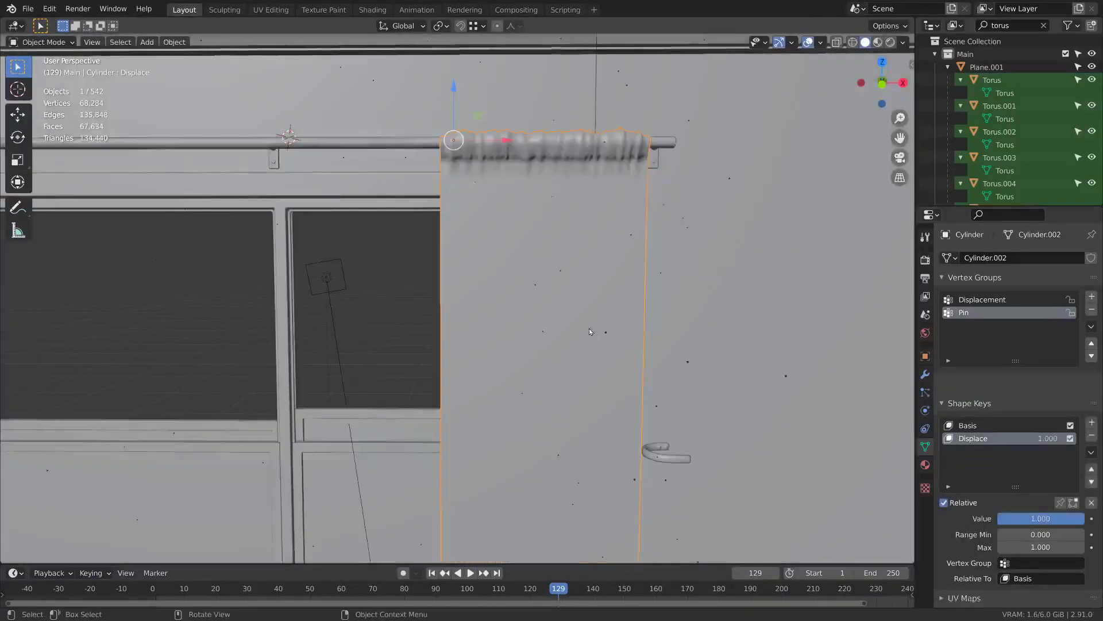
- Set the Displace shape key's value to 0.000 and keyframe it at frame 0
mouse_move(552, 315)
middle_mouse_down()
mouse_move(532, 312)
mouse_move(564, 301)
middle_mouse_up()
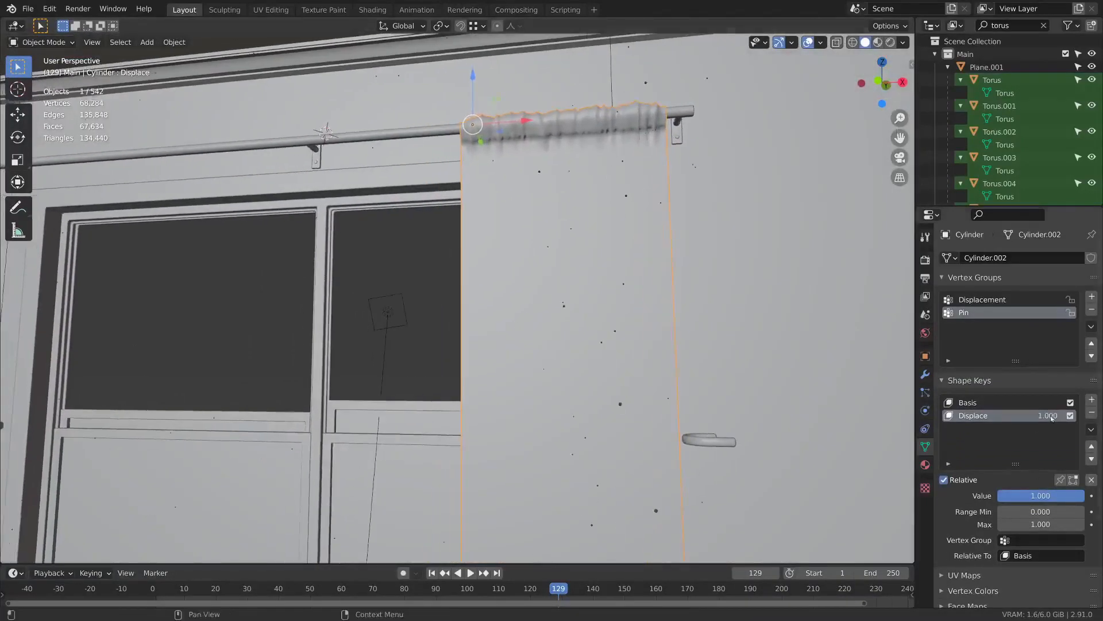
mouse_move(1051, 418)
left_mouse_down()
mouse_move(977, 418)
mouse_move(1051, 419)
left_mouse_up()
middle_click_drag(574, 256, 590, 268)
middle_click_drag(589, 268, 633, 232, "shift")
scroll(633, 233, "up", 1)
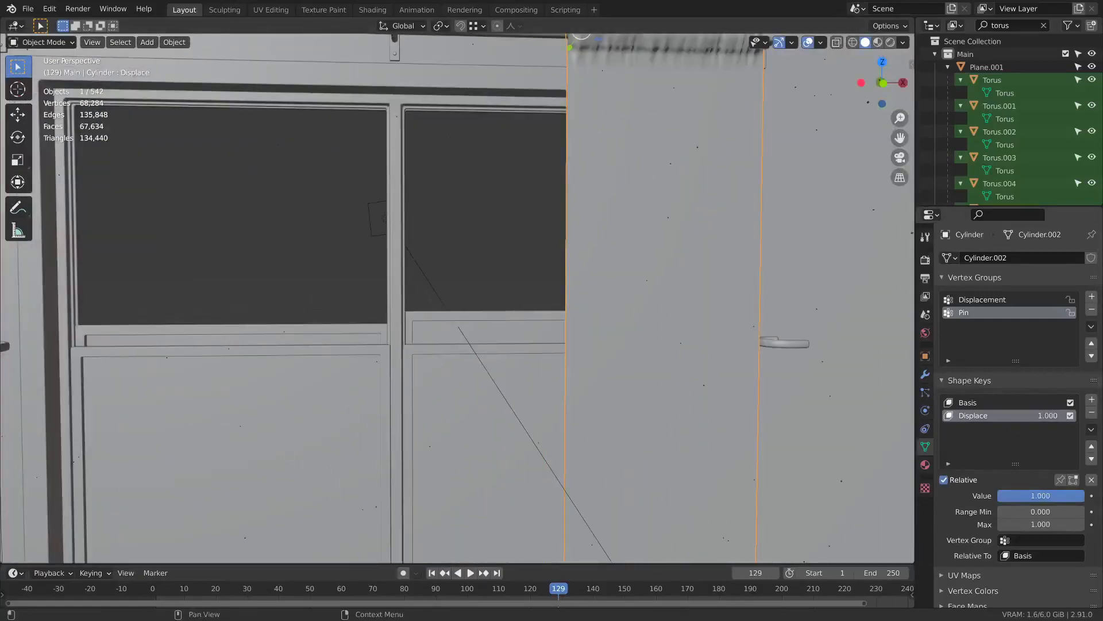
left_click_drag(1048, 415, 976, 416)
left_click_drag(344, 587, 149, 584)
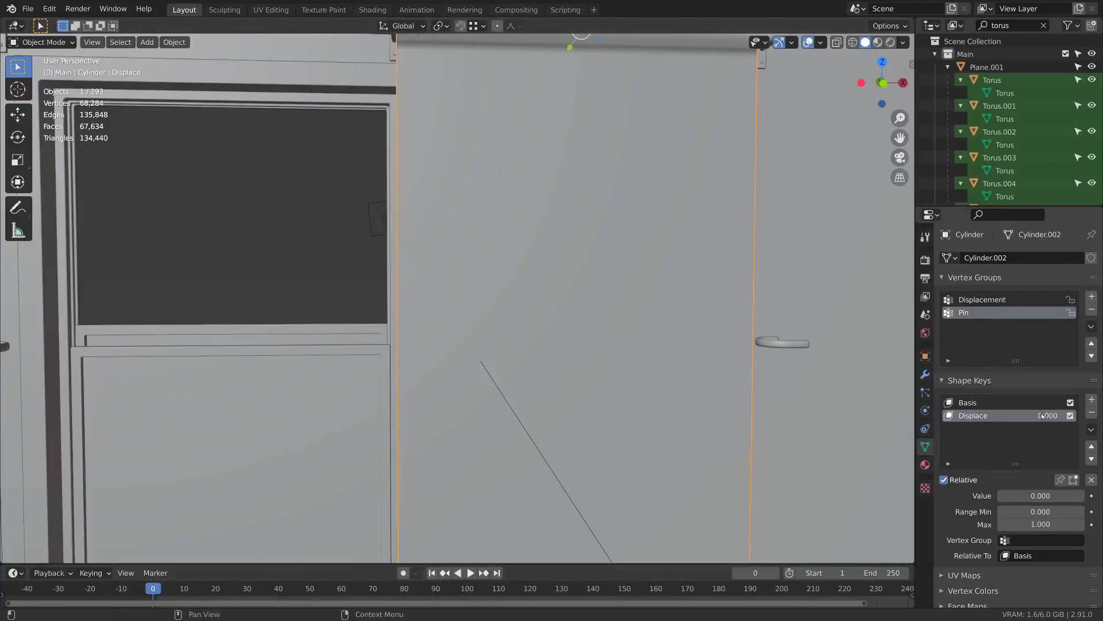
key("i")
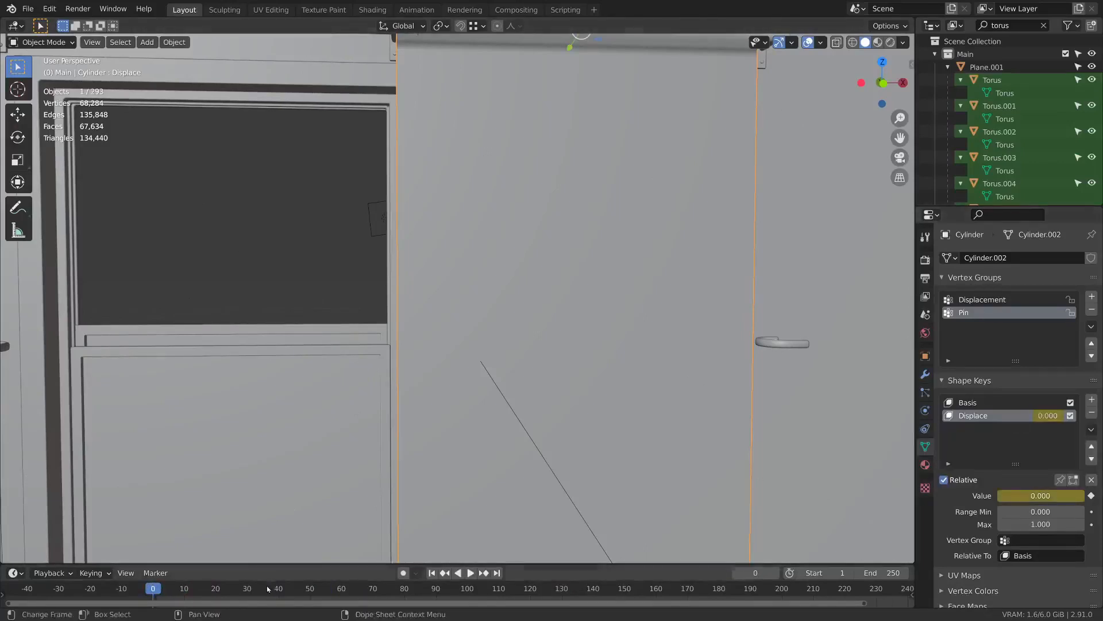
- Keyframe the Displace shape key's value at 1.000 on frame 19 and return the timeline to frame 0
left_click(212, 589)
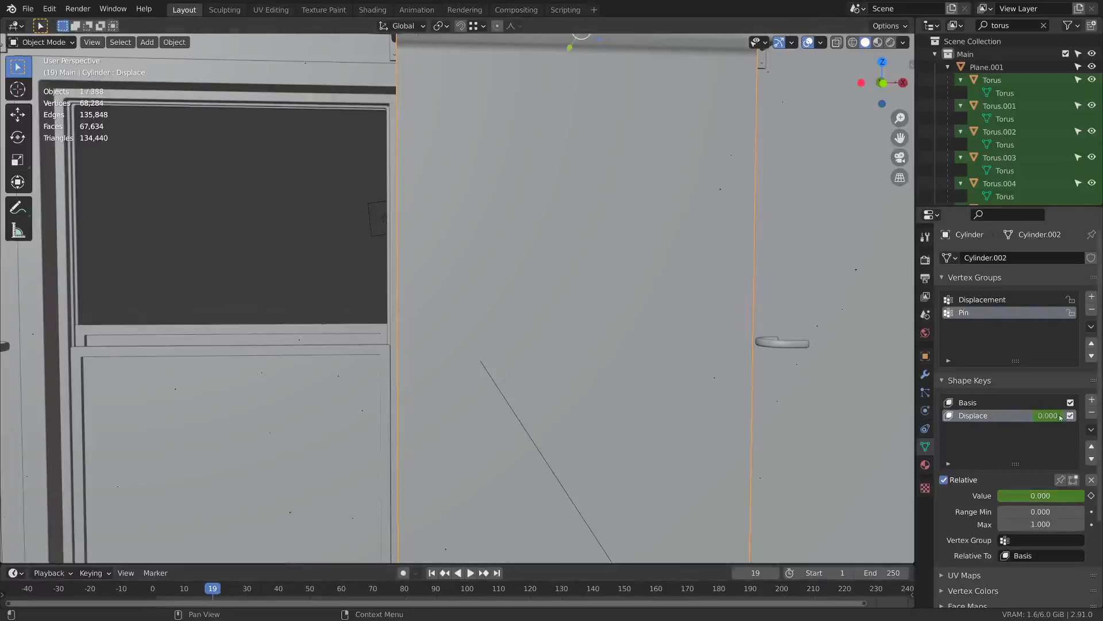
left_click_drag(1048, 415, 1086, 415)
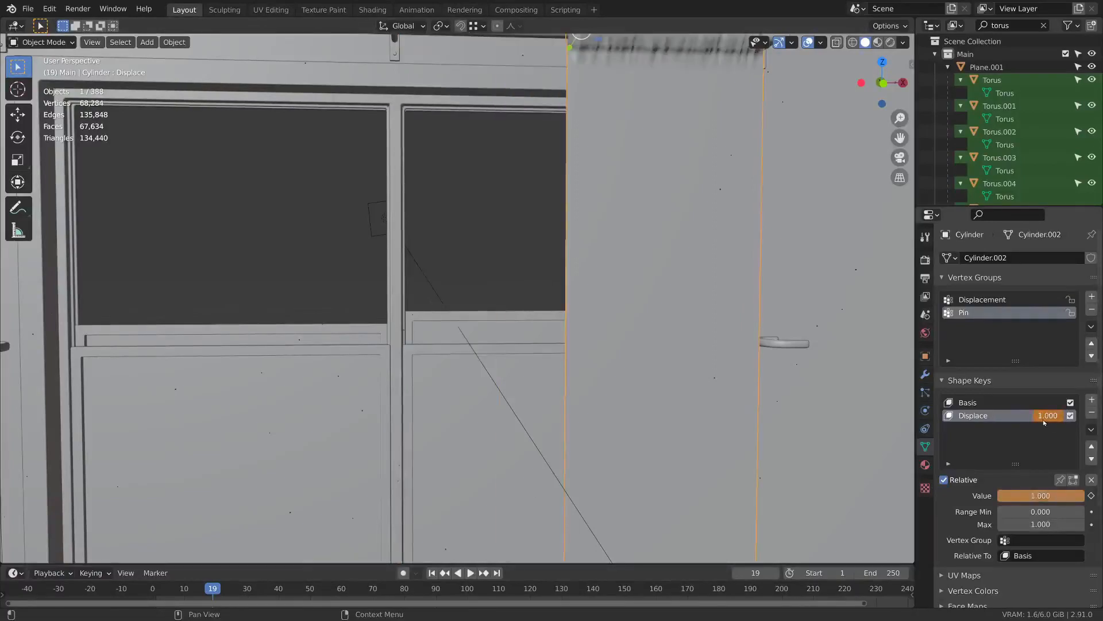
key("i")
scroll(632, 345, "down", 1)
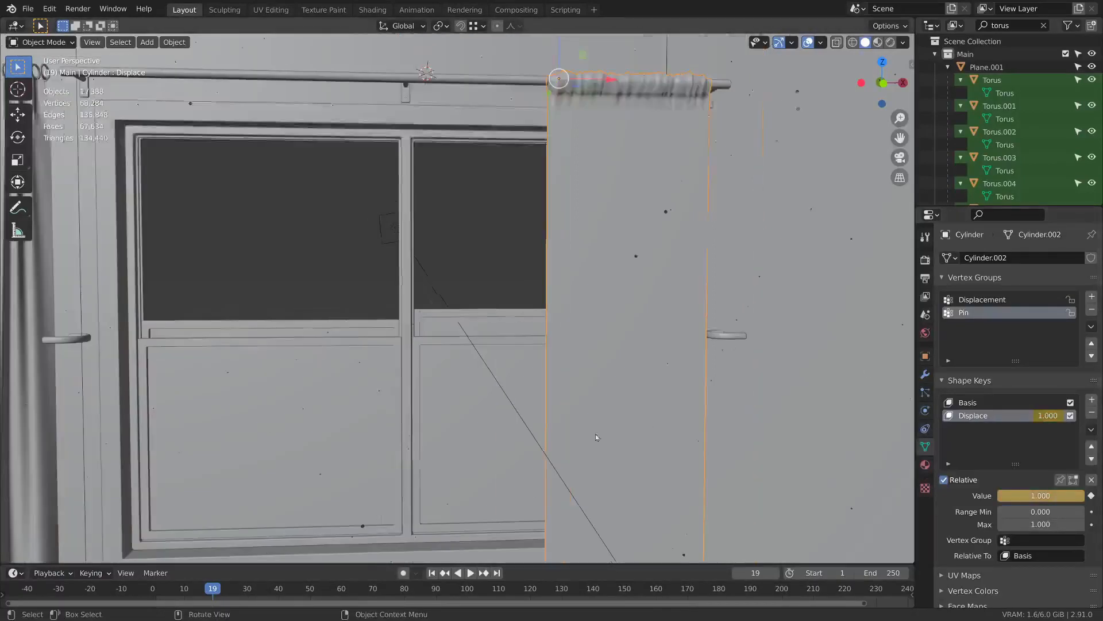
left_click_drag(209, 588, 138, 575)
key("space")
key("Escape")
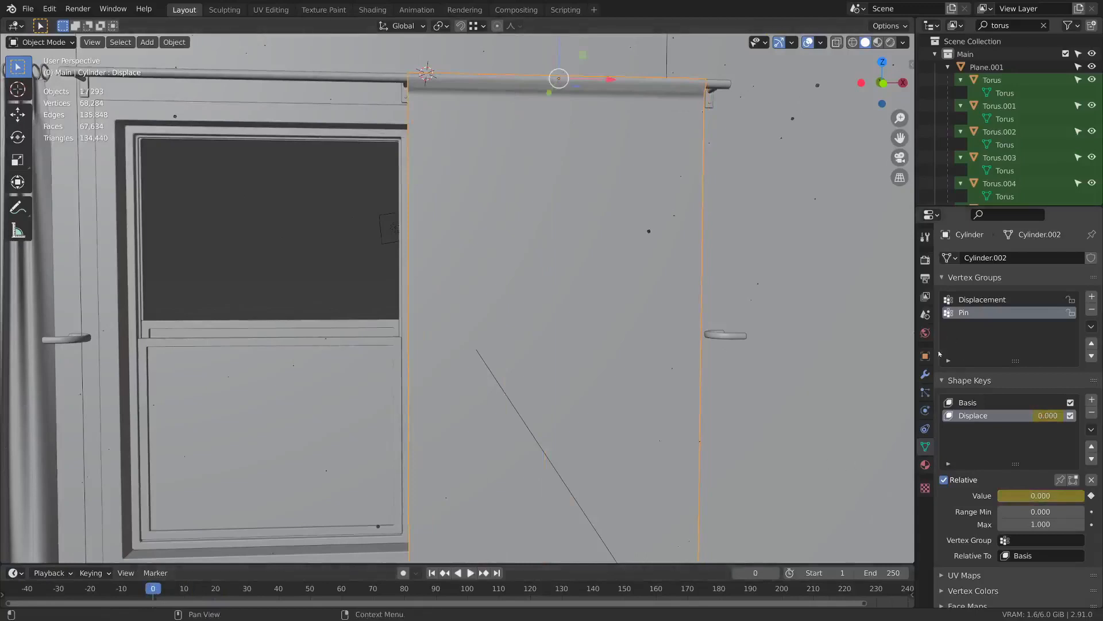
- Add a Cloth modifier to the rod pocket curtain and open its physics settings
left_click(926, 375)
left_click(1054, 258)
left_click(1031, 294)
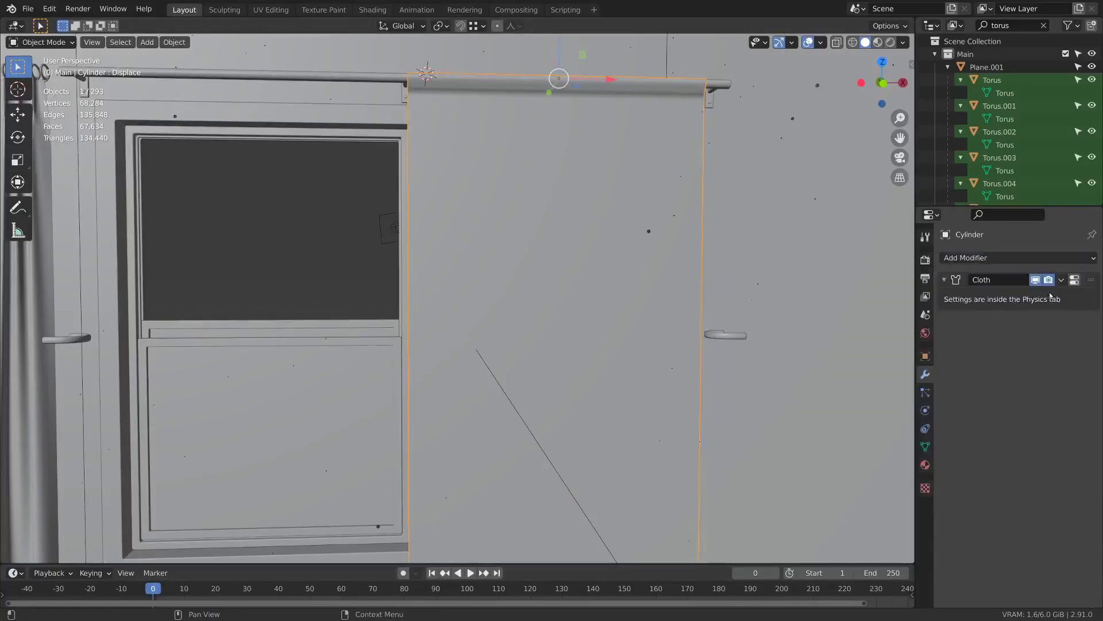
left_click(1074, 280)
- Assign the Pin vertex group as the cloth's Pin Group and play the simulation to about frame 27
scroll(1035, 516, "down", 10)
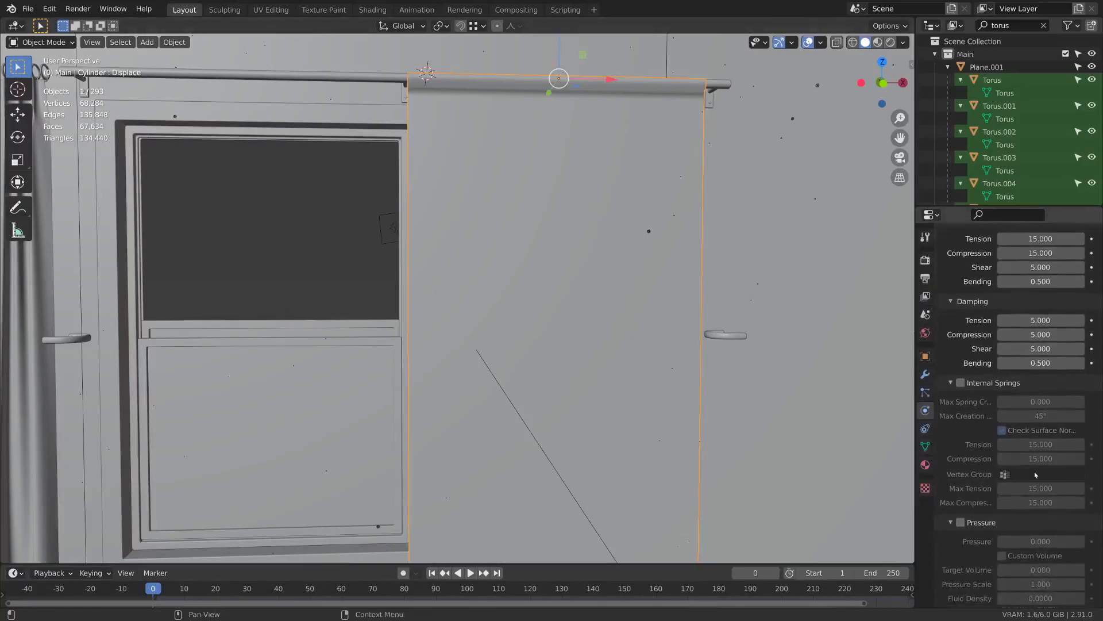
scroll(1035, 474, "down", 15)
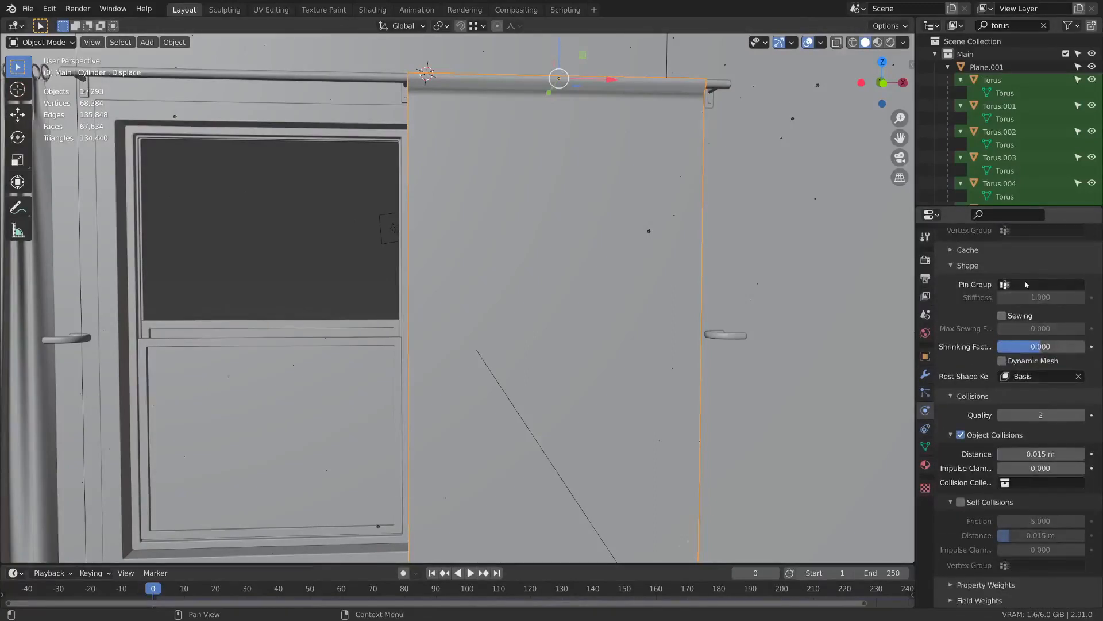
left_click(1026, 283)
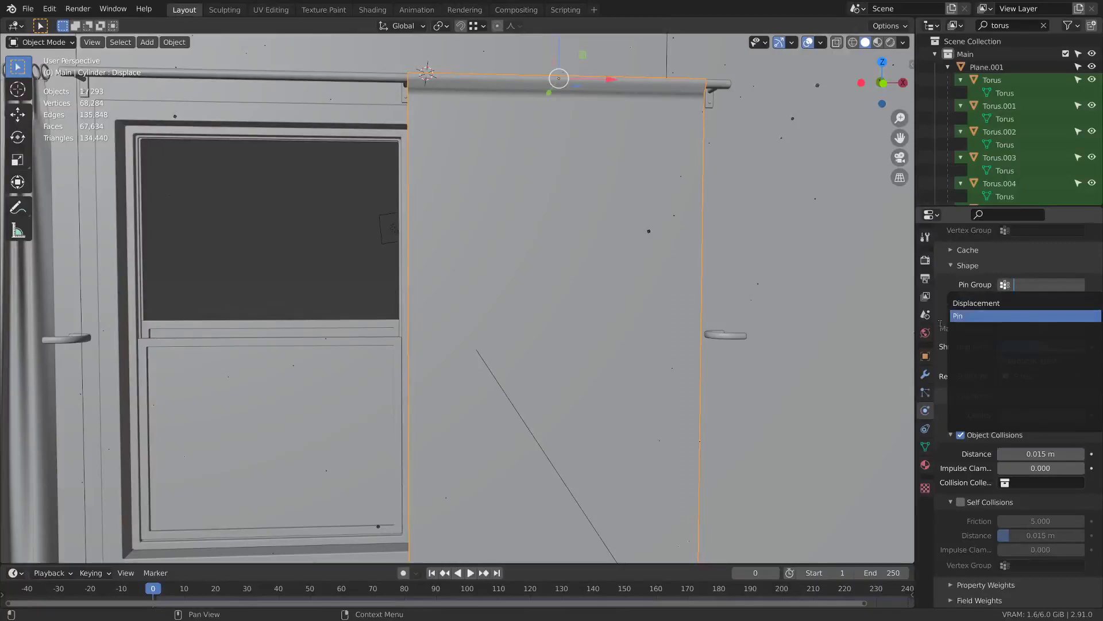
left_click(957, 315)
scroll(977, 321, "up", 1)
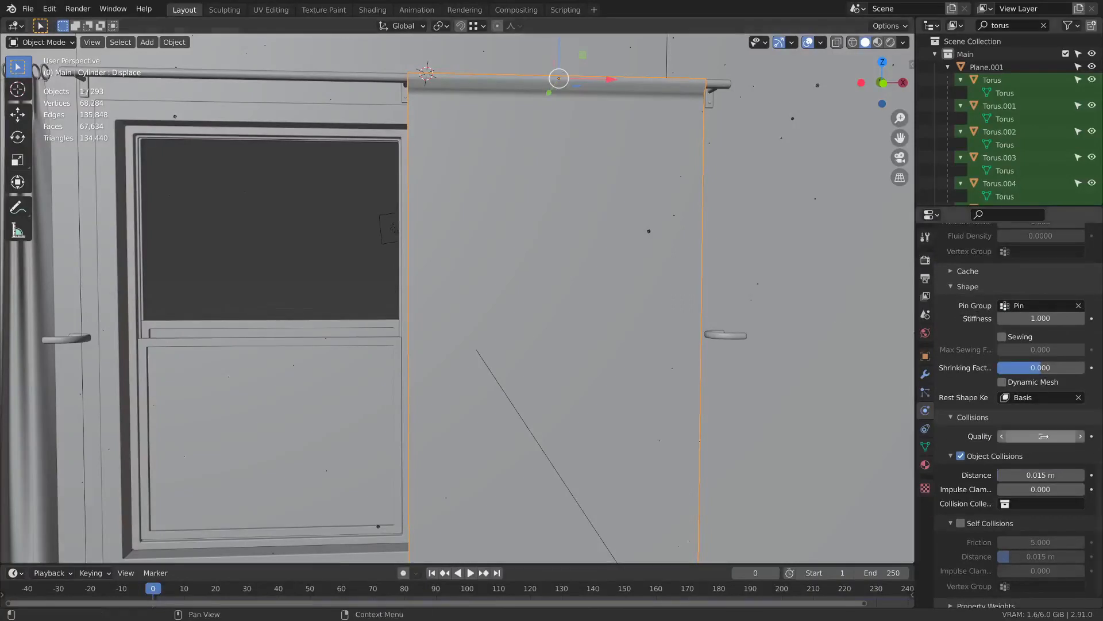
key("space")
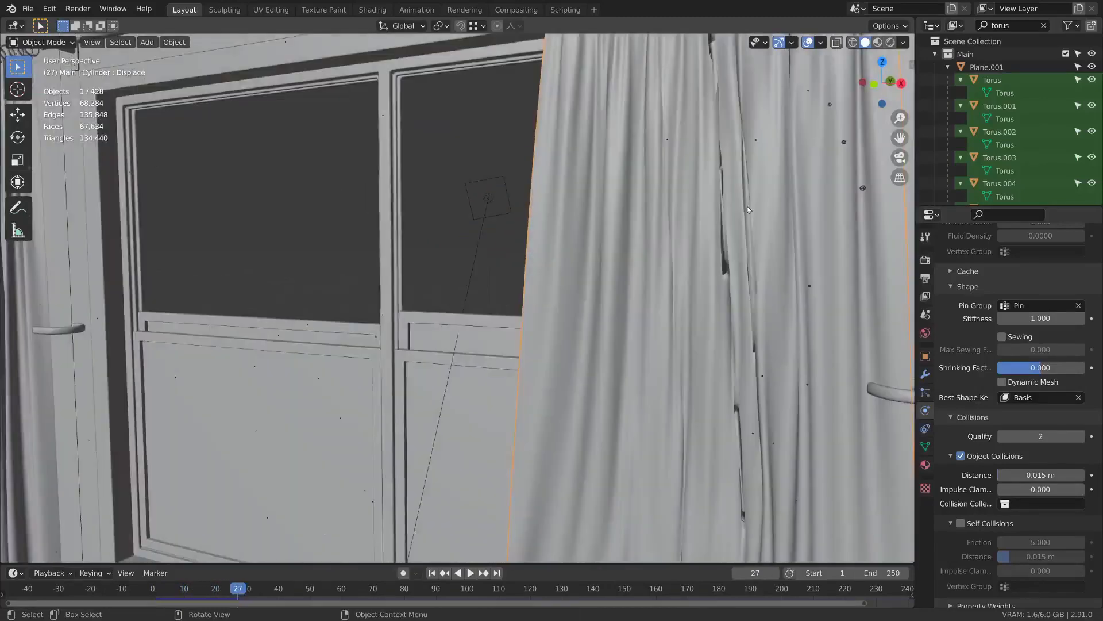
- Enable Self Collisions for the curtain's cloth and set their distance to 0.003 m
left_click(960, 523)
scroll(988, 483, "down", 1)
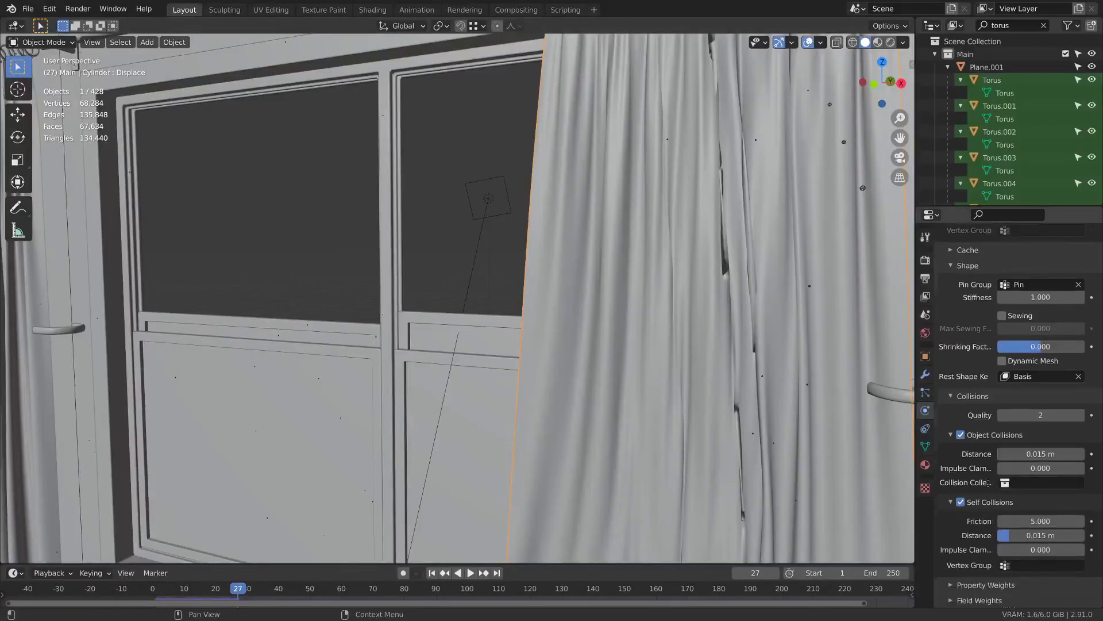
left_click(1039, 531)
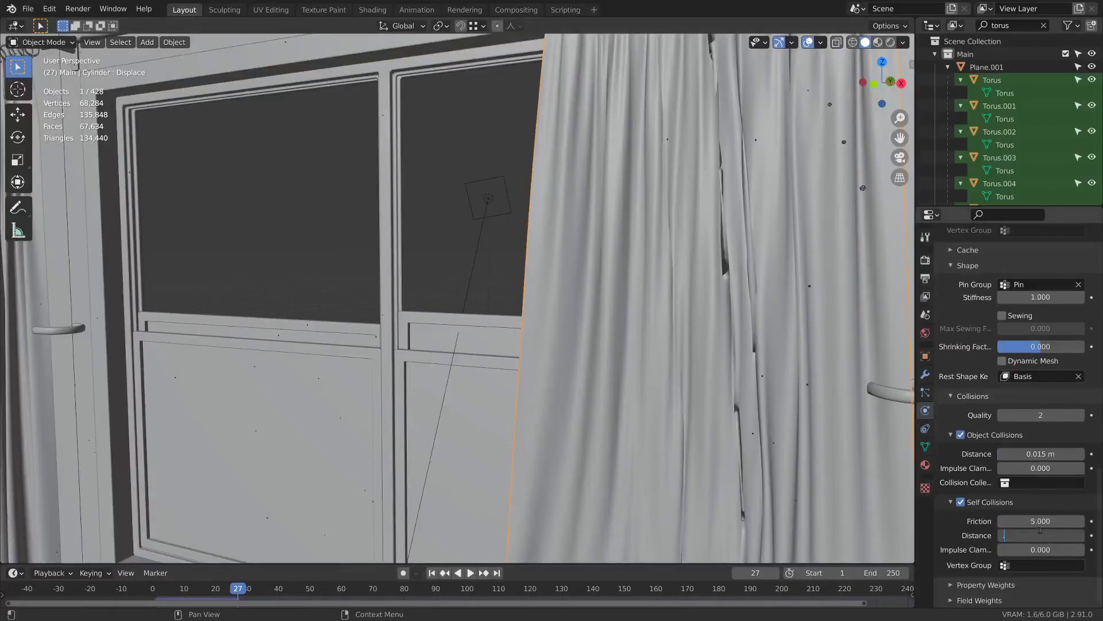
type(".005")
key("Return")
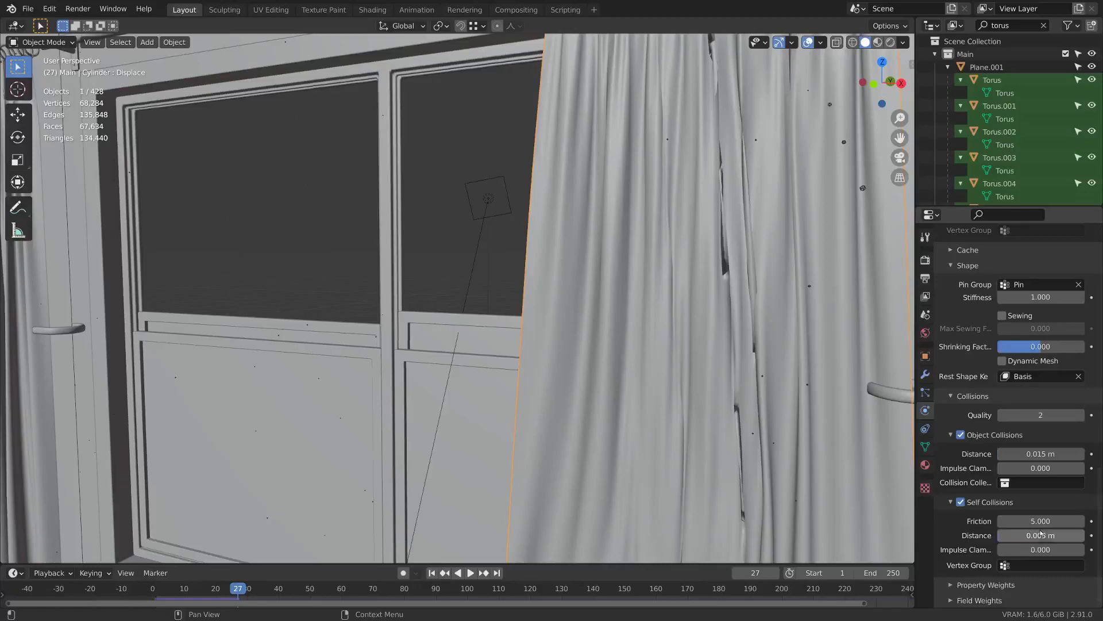
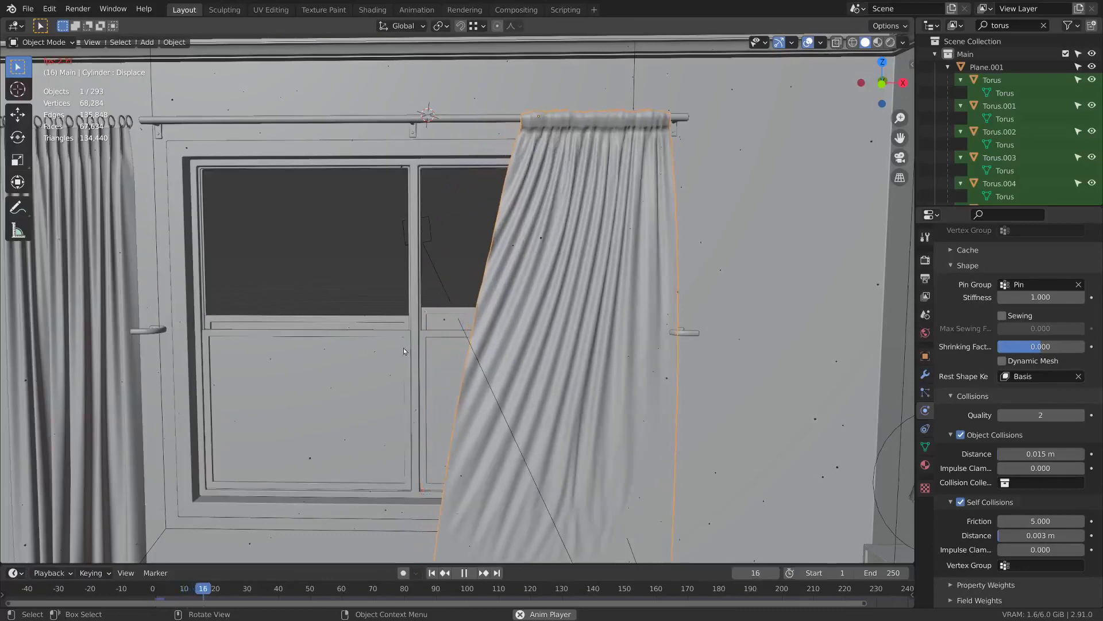
- Run the cloth simulation to frame 41, stop it and inspect how the curtain drapes down to the floor
middle_click_drag(802, 357, 805, 368)
middle_click_drag(717, 335, 739, 244, "shift")
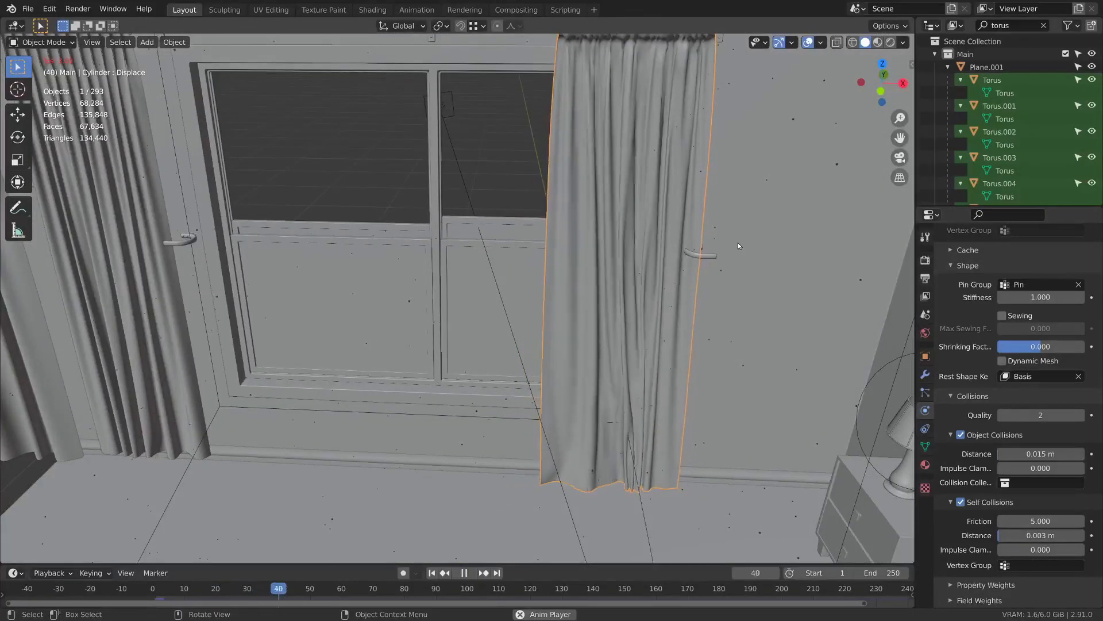
key("space")
middle_click_drag(570, 346, 534, 360)
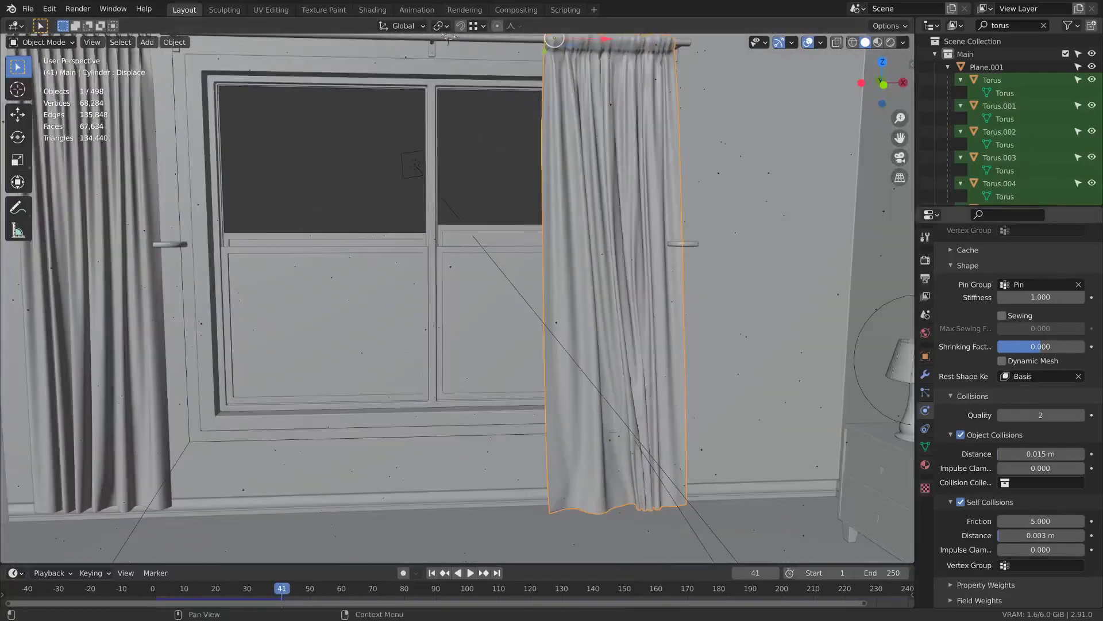
scroll(534, 360, "down", 1)
middle_click_drag(616, 143, 598, 136)
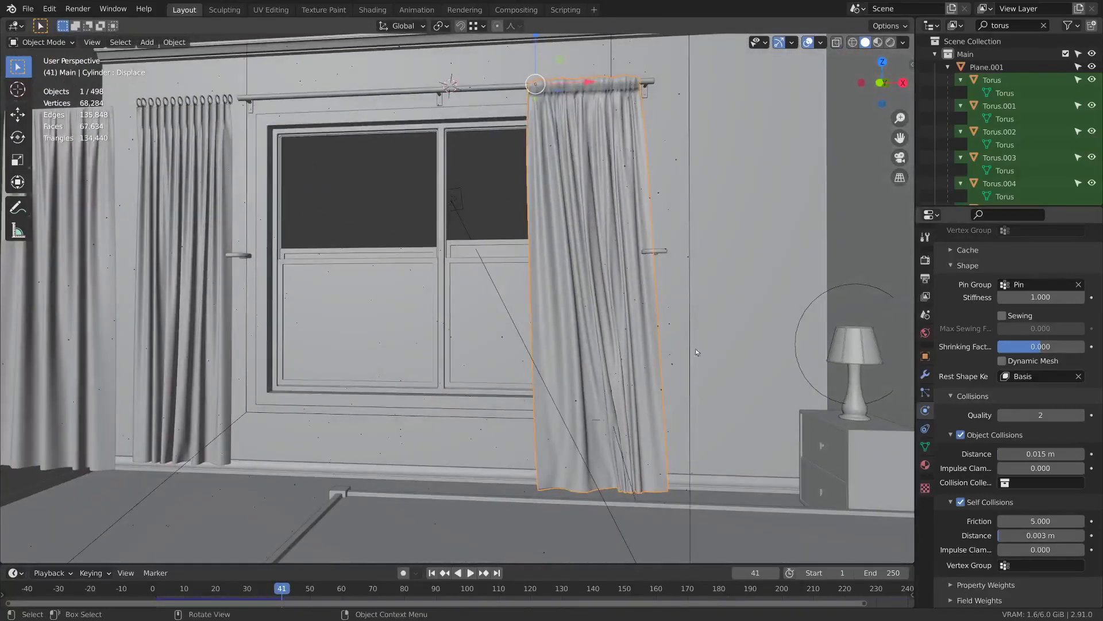
- Examine the rod pocket curtain photos on the reference board, comparing their folds and hems, and close in on several examples
right_click_drag(1102, 523, 644, 328)
scroll(644, 327, "down", 6)
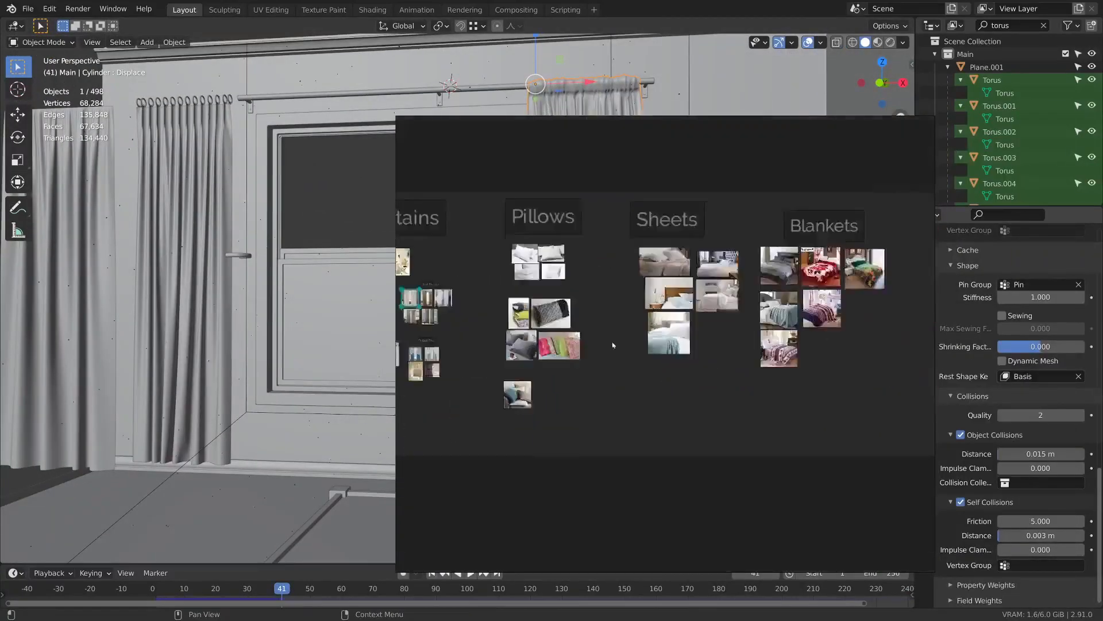
middle_click_drag(613, 345, 754, 362)
scroll(550, 330, "up", 10)
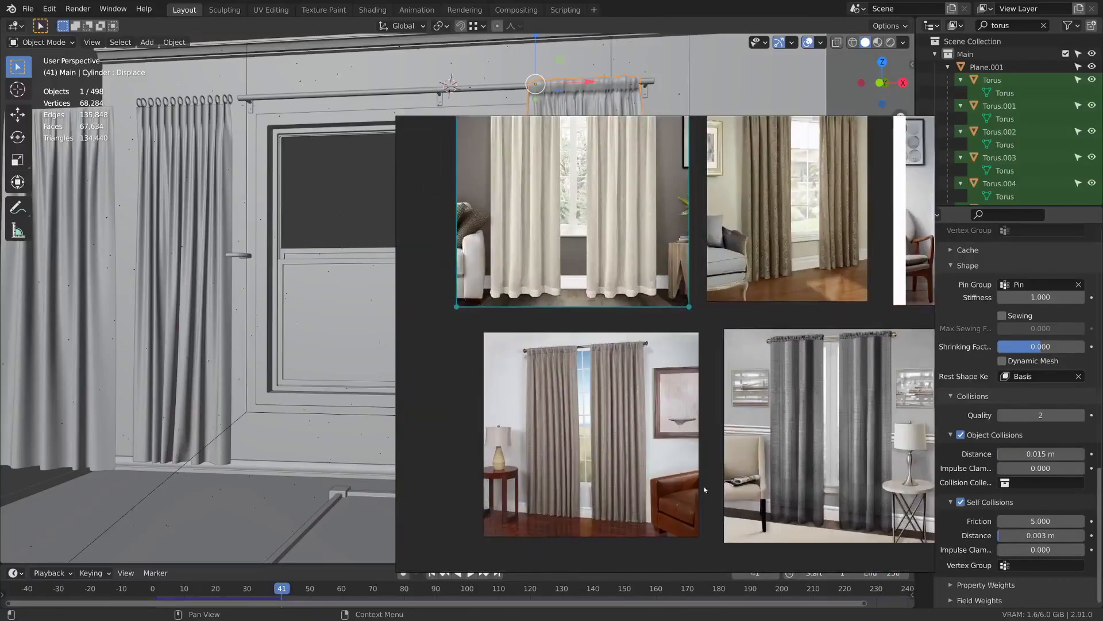
scroll(705, 490, "down", 4)
scroll(711, 303, "up", 5)
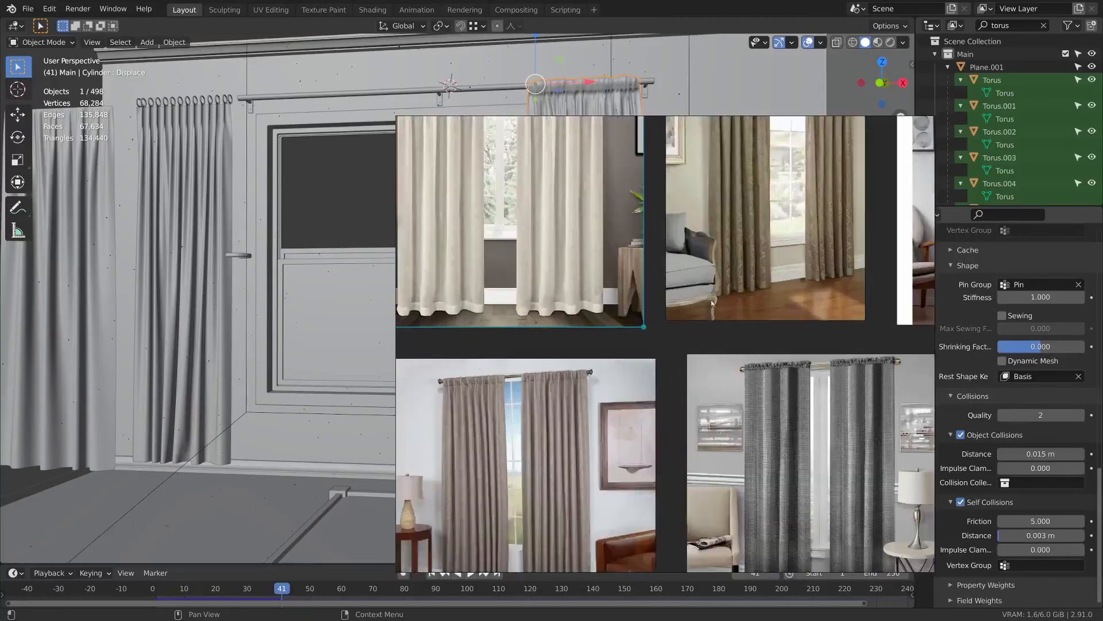
middle_click_drag(786, 273, 841, 224)
scroll(805, 211, "up", 4)
middle_click_drag(482, 425, 550, 541)
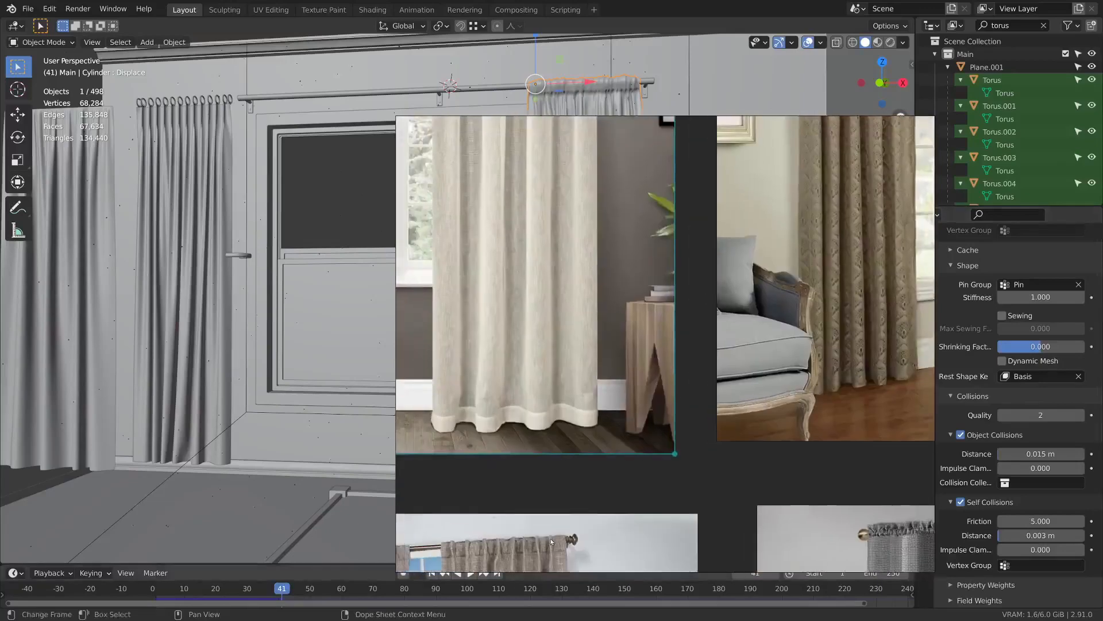
middle_click_drag(792, 396, 562, 435)
middle_click_drag(747, 419, 558, 441)
middle_click_drag(778, 425, 604, 402)
right_click_drag(702, 439, 1102, 484)
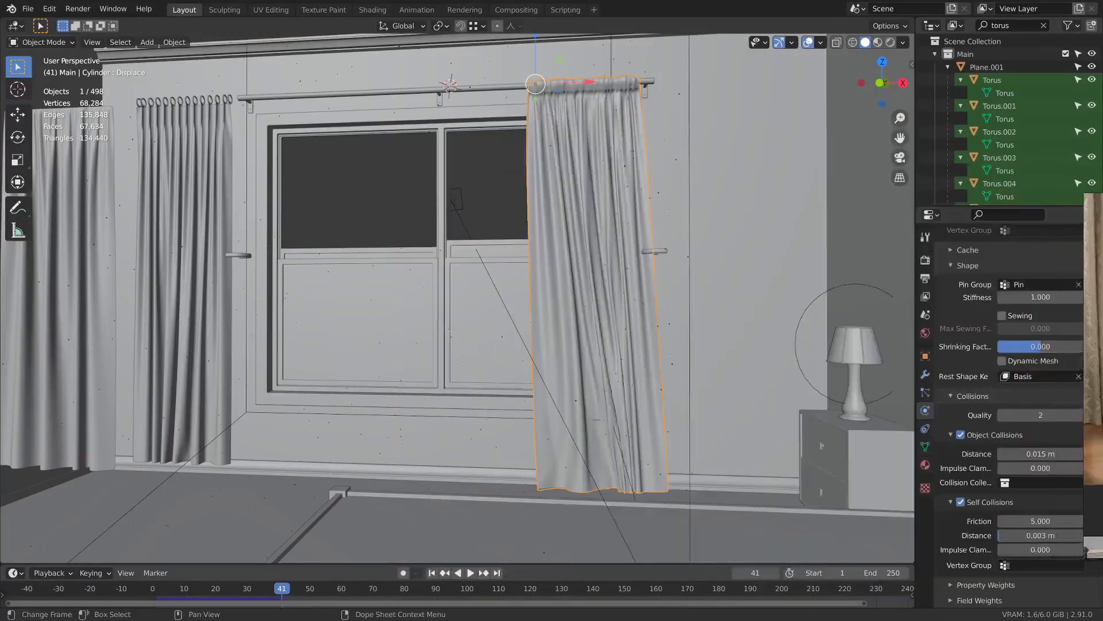
- Apply the Denim preset to the curtain's cloth settings
middle_click_drag(557, 247, 543, 246)
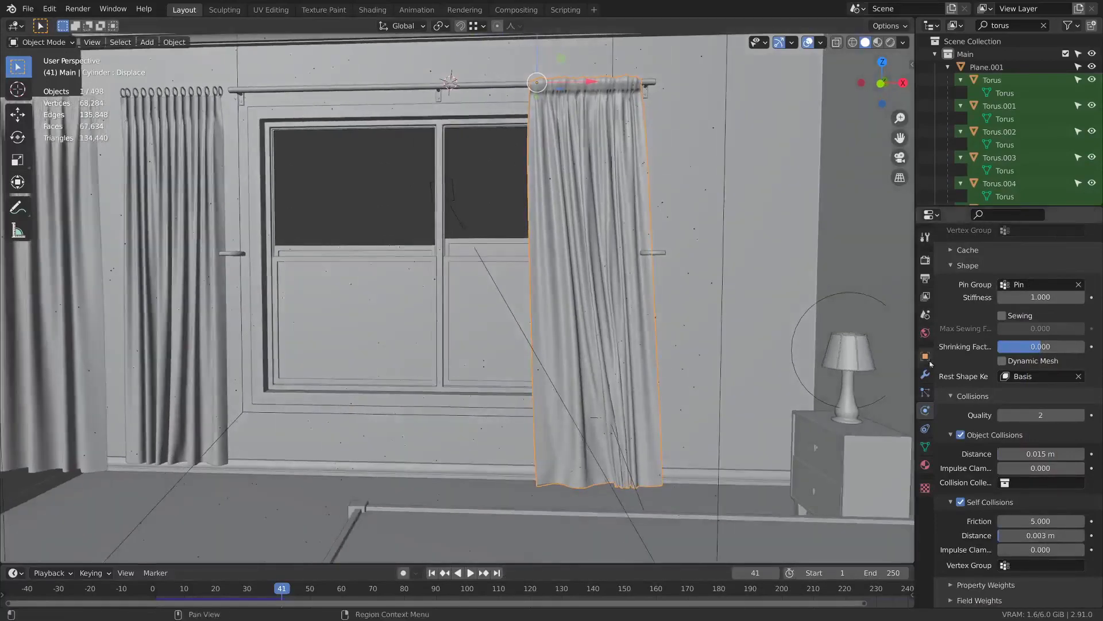
scroll(1004, 364, "up", 20)
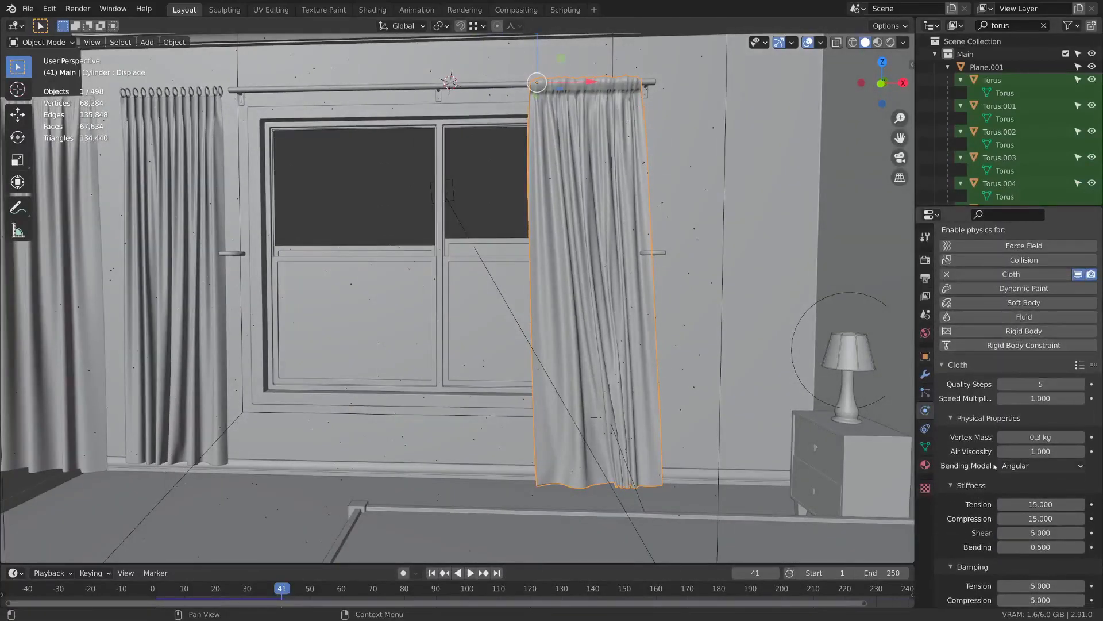
left_click(1079, 364)
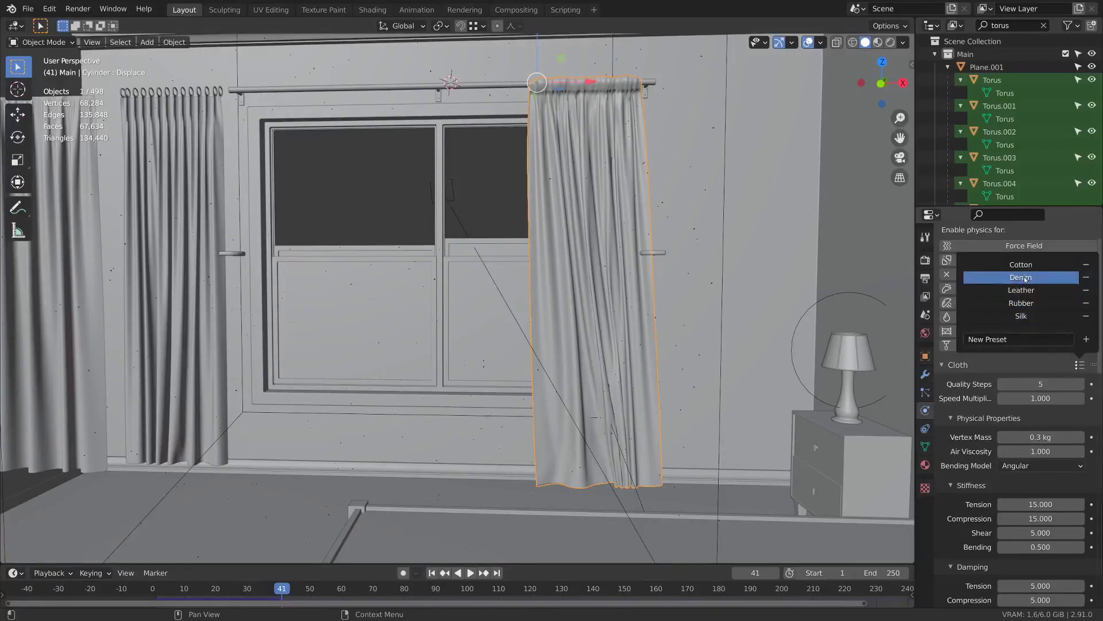
left_click(1028, 278)
- Set the vertex mass of the rod pocket curtain's cloth to 0.25 kg
double_click(1003, 437)
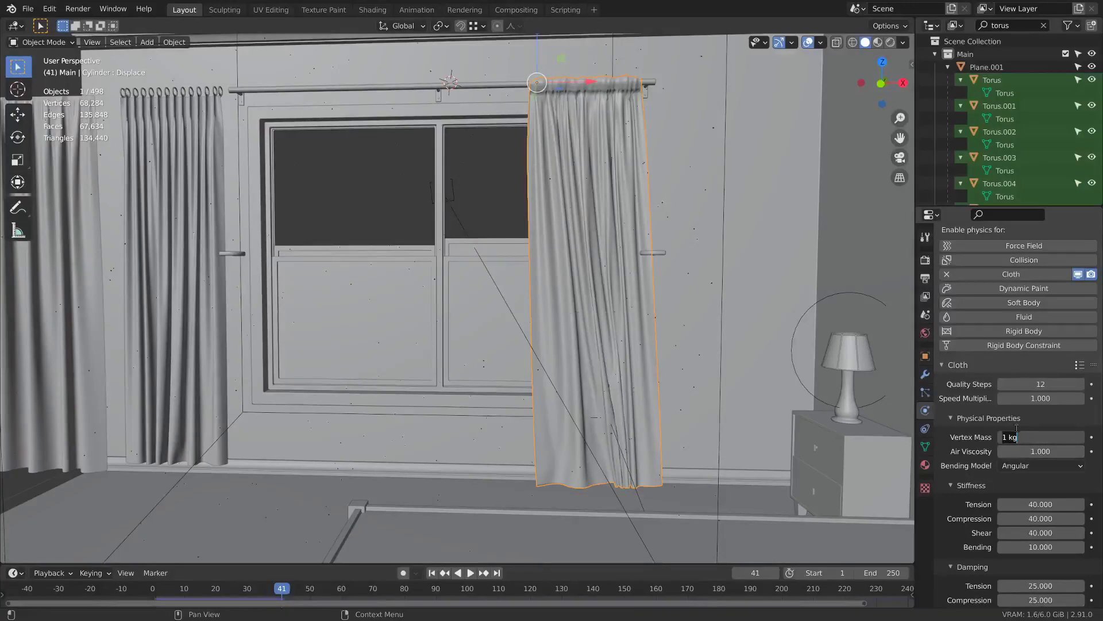
key("Return")
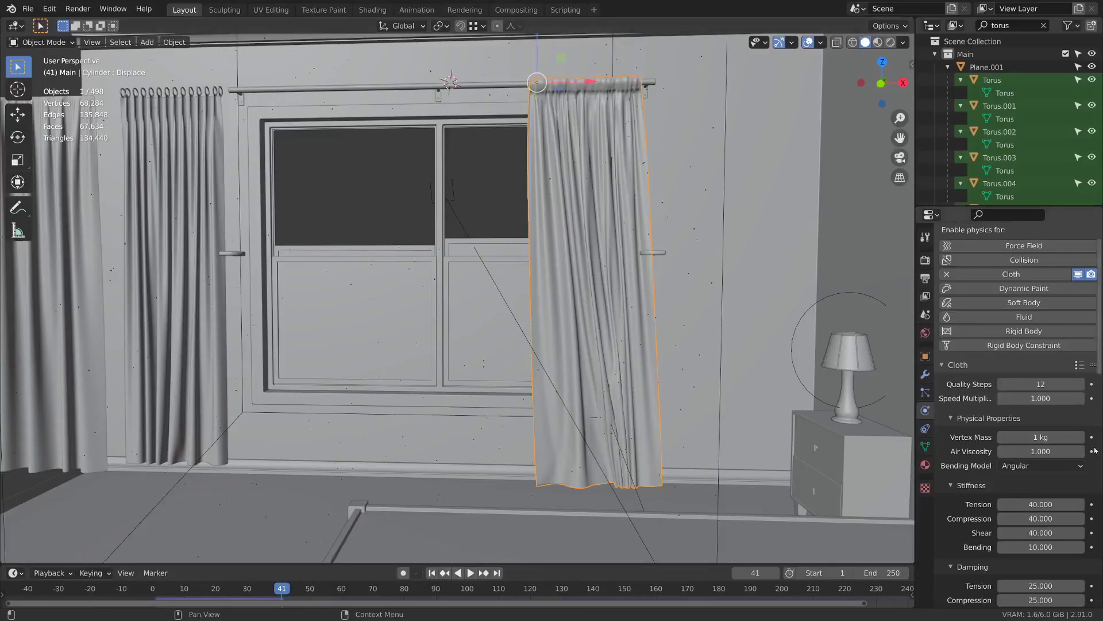
left_click(1047, 436)
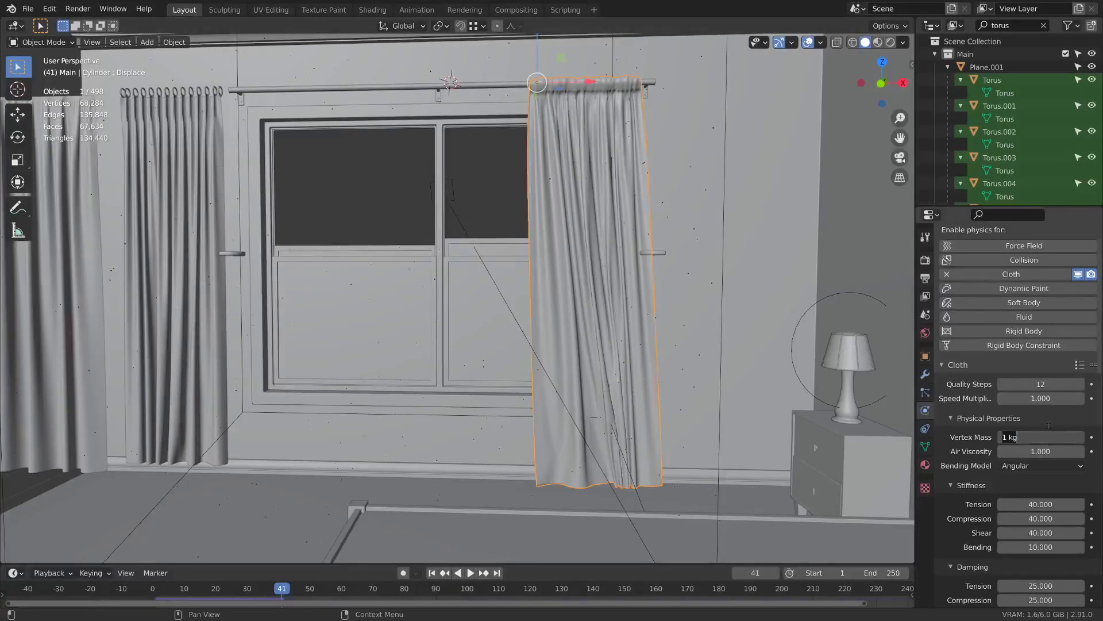
- Rerun the cloth simulation from frame 0, stop it at frame 57 and inspect the curtain's folds
key("shift+Left")
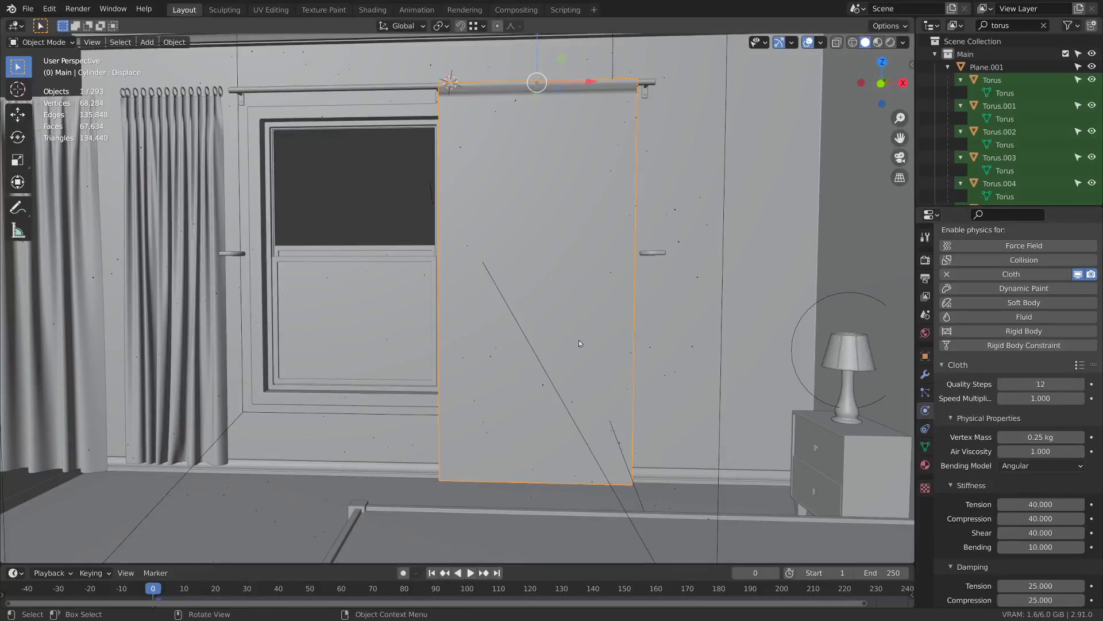
key("space")
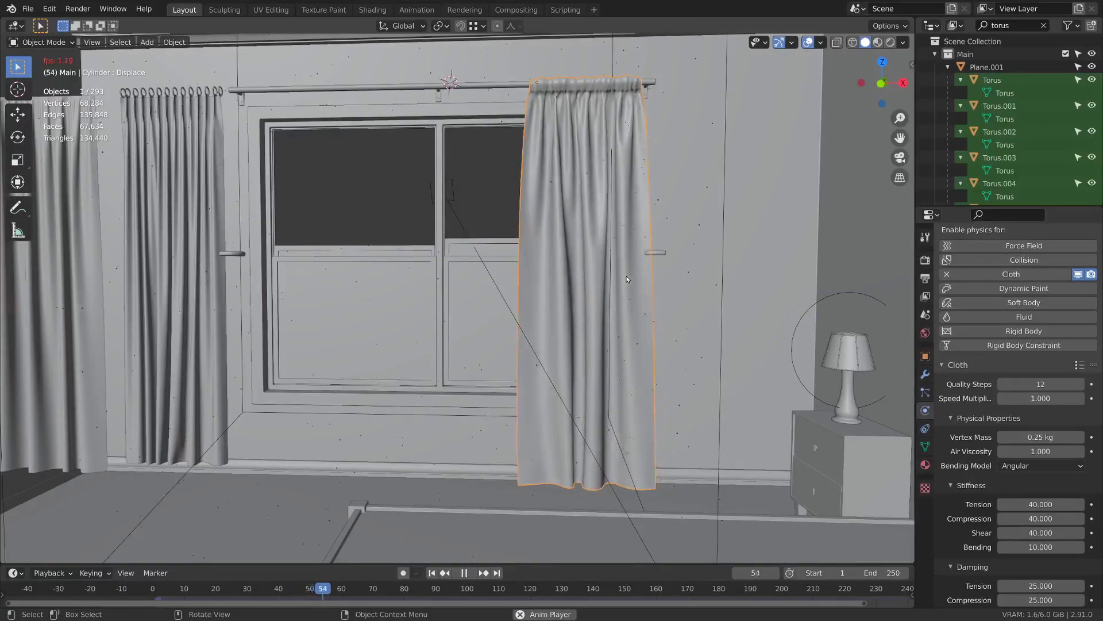
key("space")
middle_click_drag(832, 232, 839, 237)
scroll(675, 216, "down", 1)
middle_click_drag(674, 201, 671, 194)
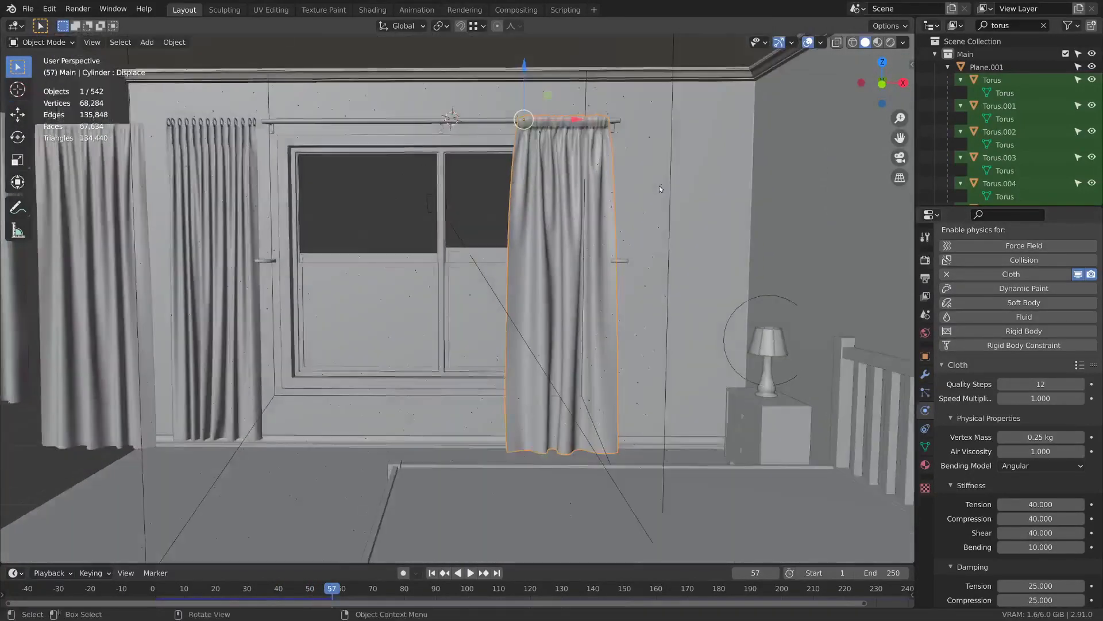
scroll(671, 195, "up", 1)
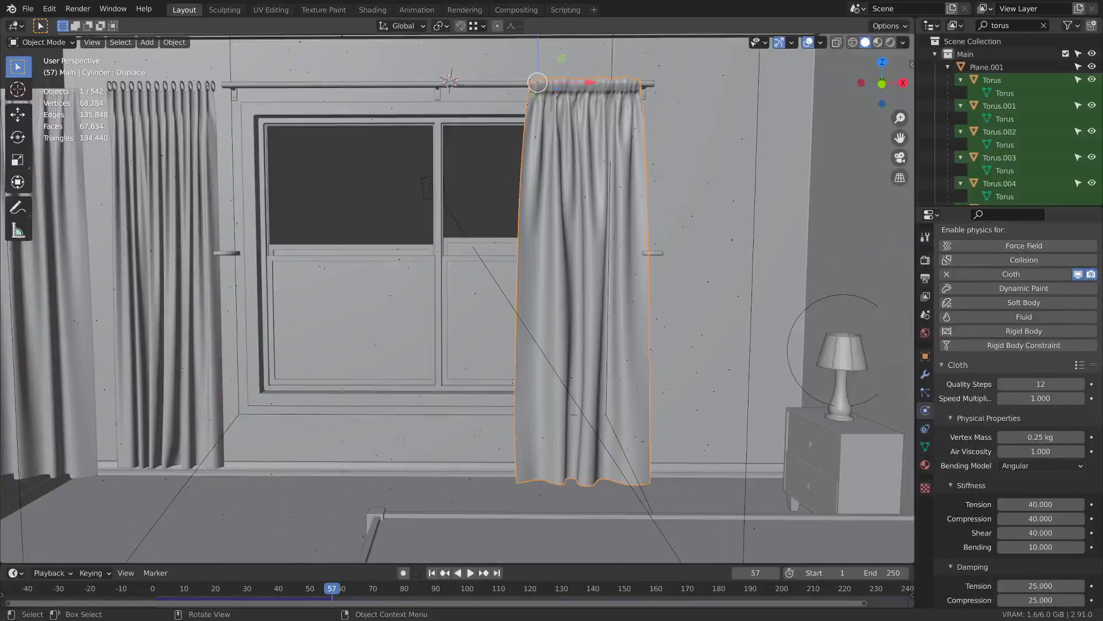
middle_click_drag(638, 205, 674, 206)
- Remove the Displace and Basis shape keys from the rod pocket curtain and apply its Cloth modifier
left_click(926, 448)
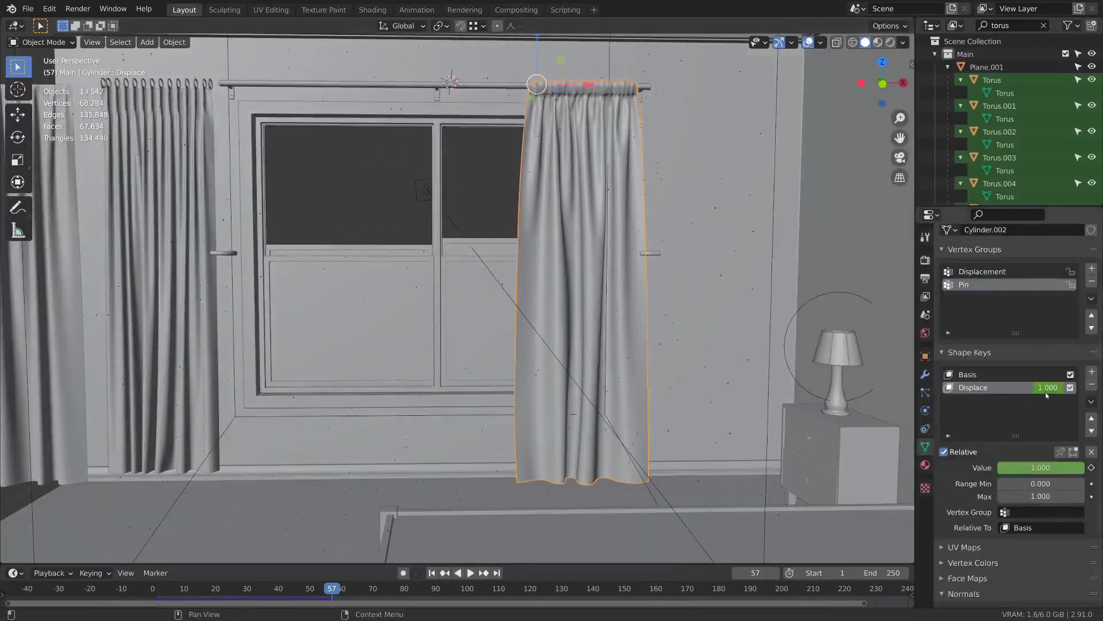
left_click(1091, 384)
left_click(1092, 383)
left_click(926, 375)
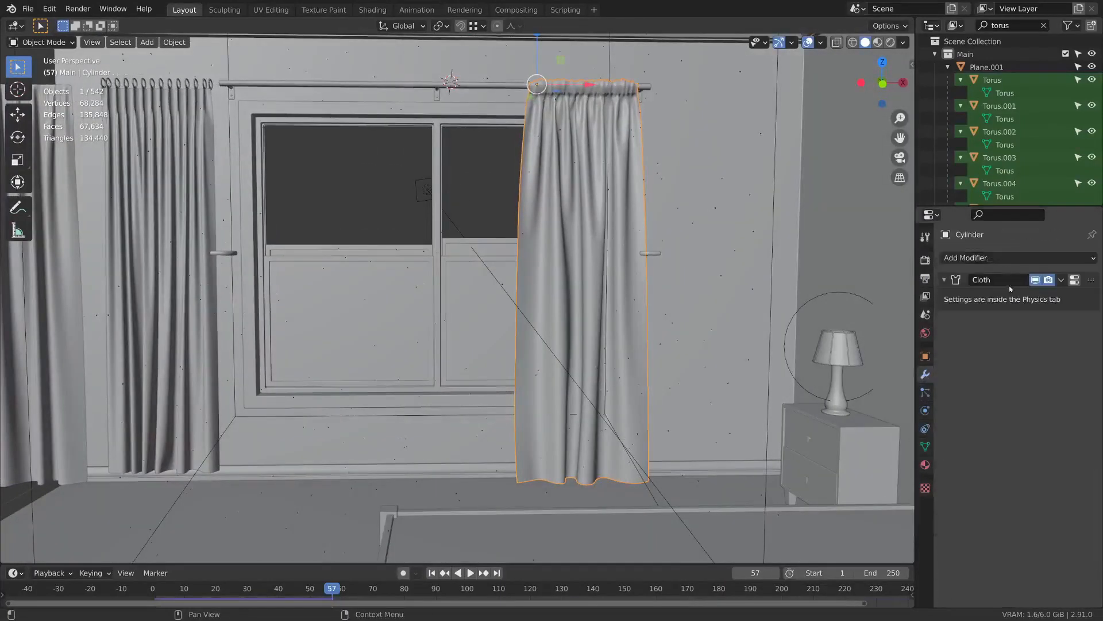
key("ctrl+a")
- Examine the gathered sleeve and folds of the rod pocket curtain from near and far
middle_click_drag(644, 81, 526, 141, "shift")
right_click(595, 143, "shift")
scroll(595, 143, "up", 3)
scroll(584, 137, "down", 2)
scroll(584, 140, "down", 3)
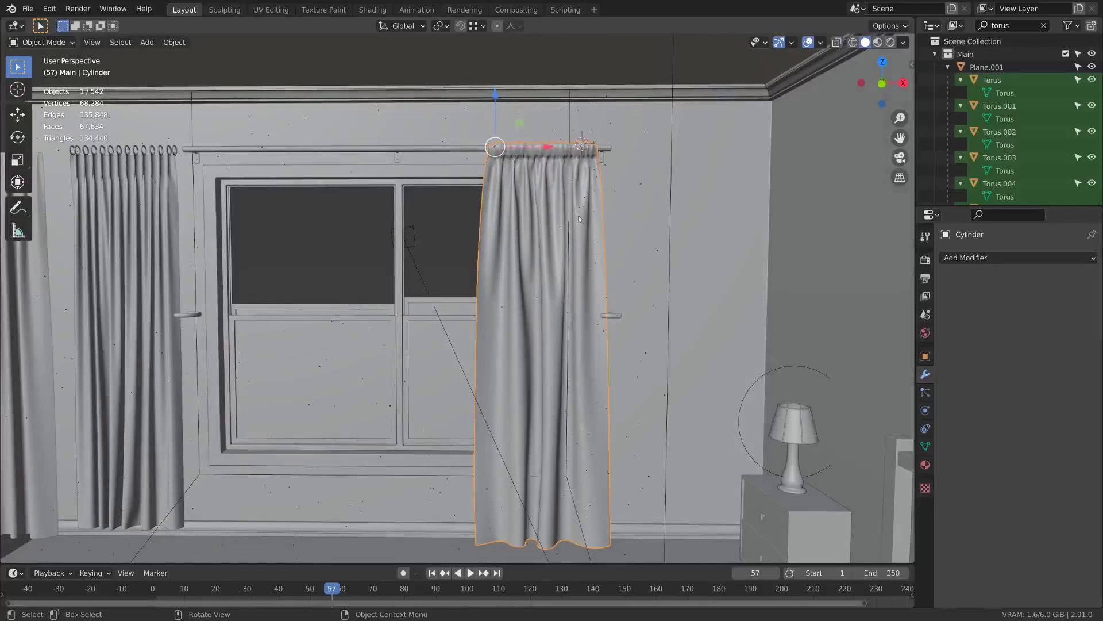
middle_click_drag(579, 217, 578, 212)
middle_click_drag(577, 156, 549, 177, "shift")
scroll(516, 134, "up", 3)
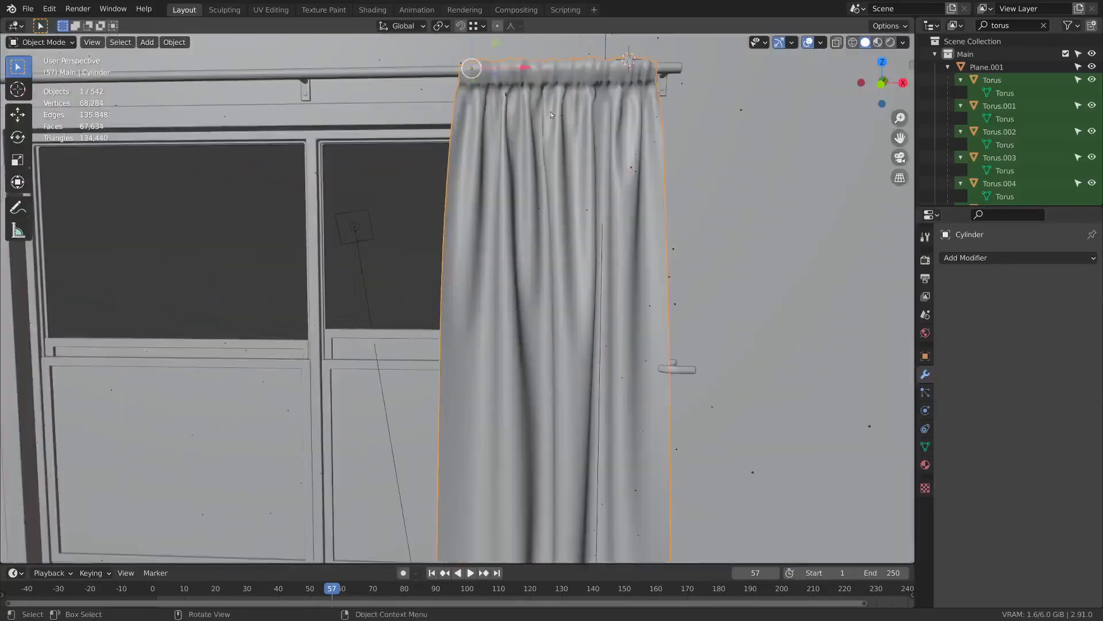
- Select the edge loop at the sleeve's inner end over the window and pull it along the rod with proportional editing
key("Tab")
key("2")
left_click(458, 66, "alt")
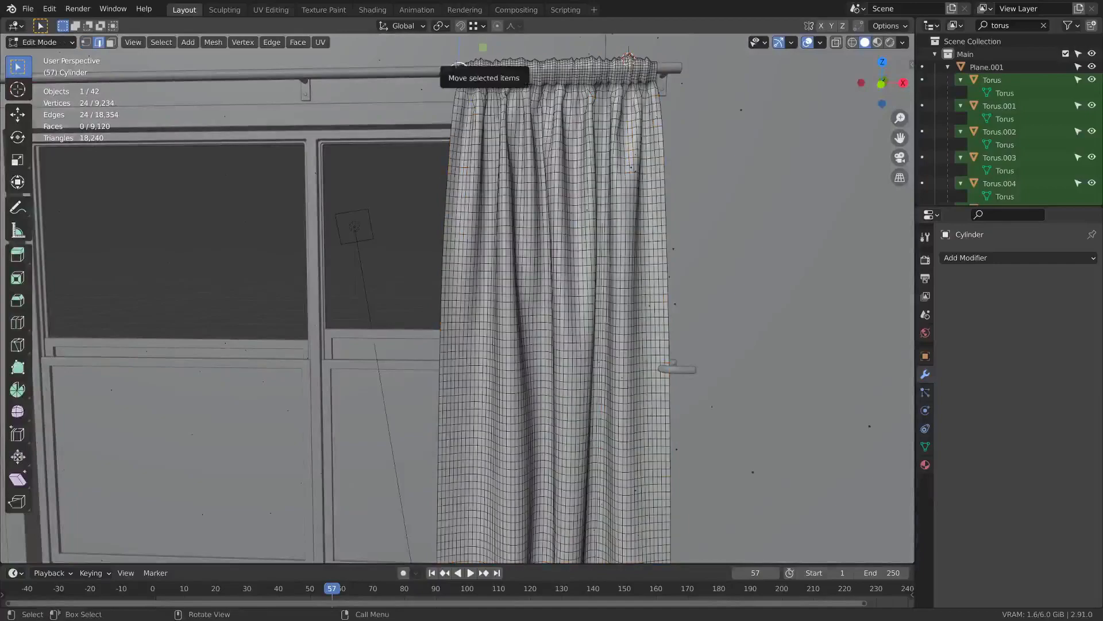
middle_click_drag(459, 66, 508, 92)
middle_click_drag(615, 57, 678, 289, "shift")
scroll(495, 185, "up", 4)
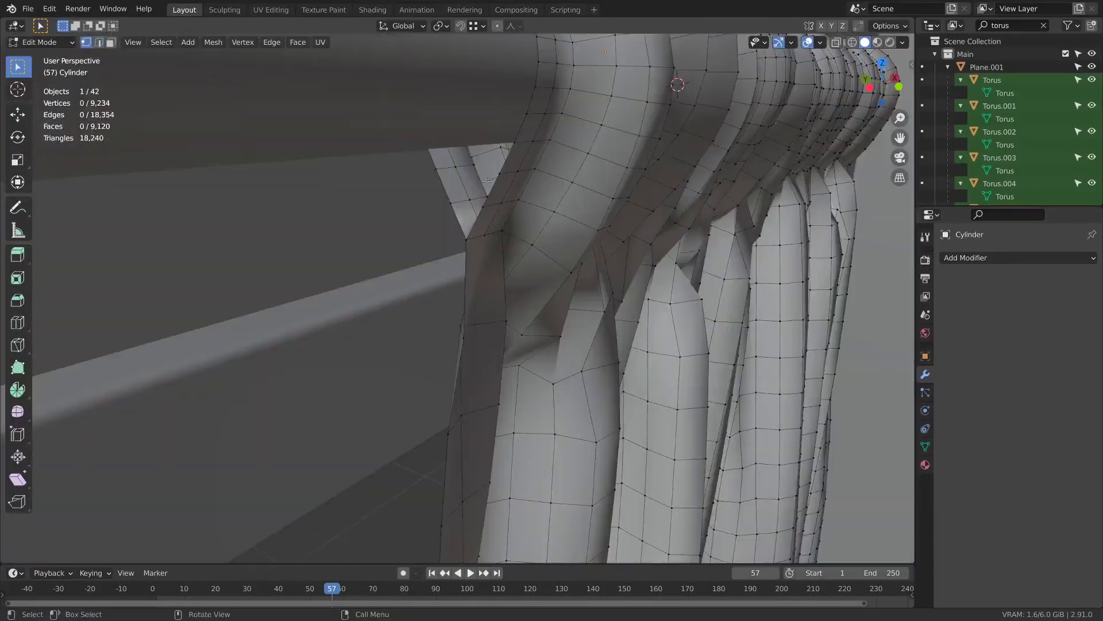
left_click(499, 166, "alt")
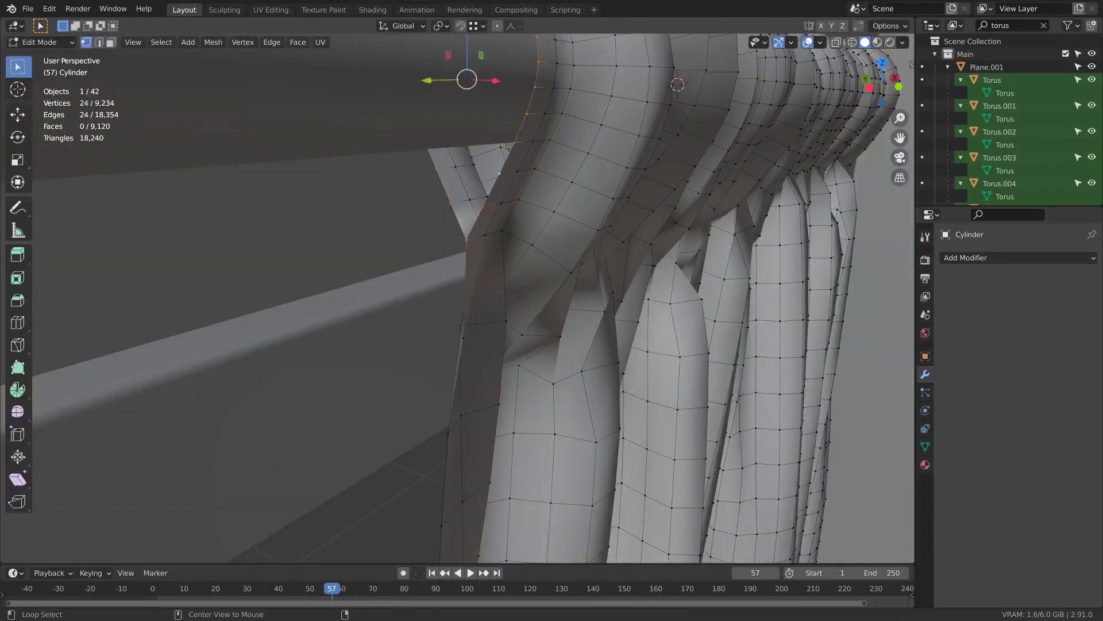
middle_click_drag(547, 187, 511, 158)
scroll(505, 172, "down", 2)
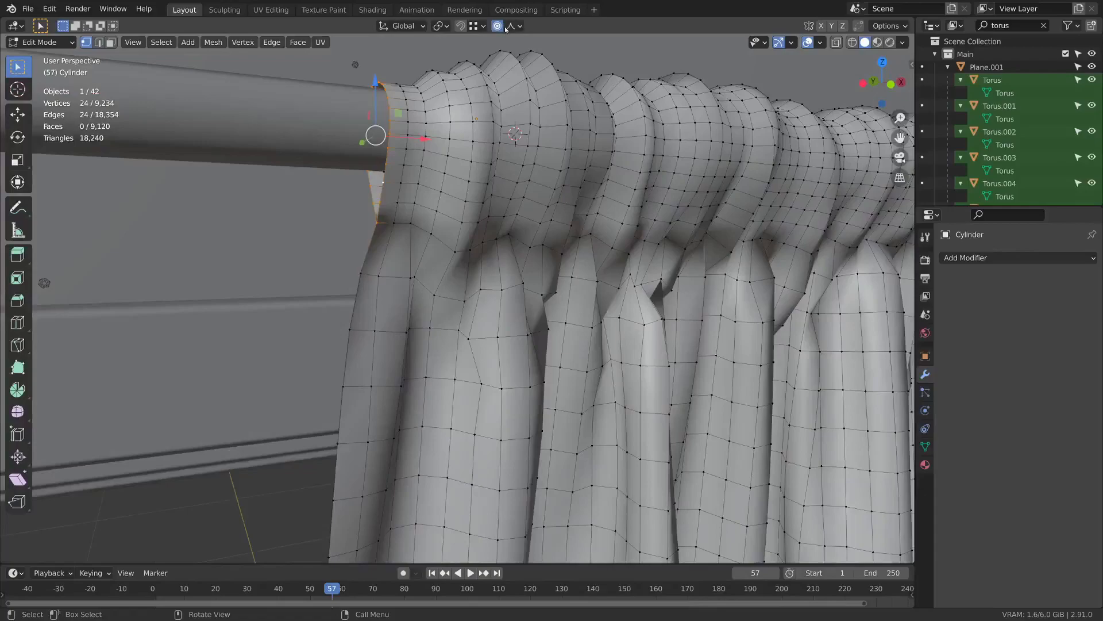
scroll(592, 296, "down", 3)
middle_click_drag(598, 299, 556, 303)
scroll(559, 339, "down", 5)
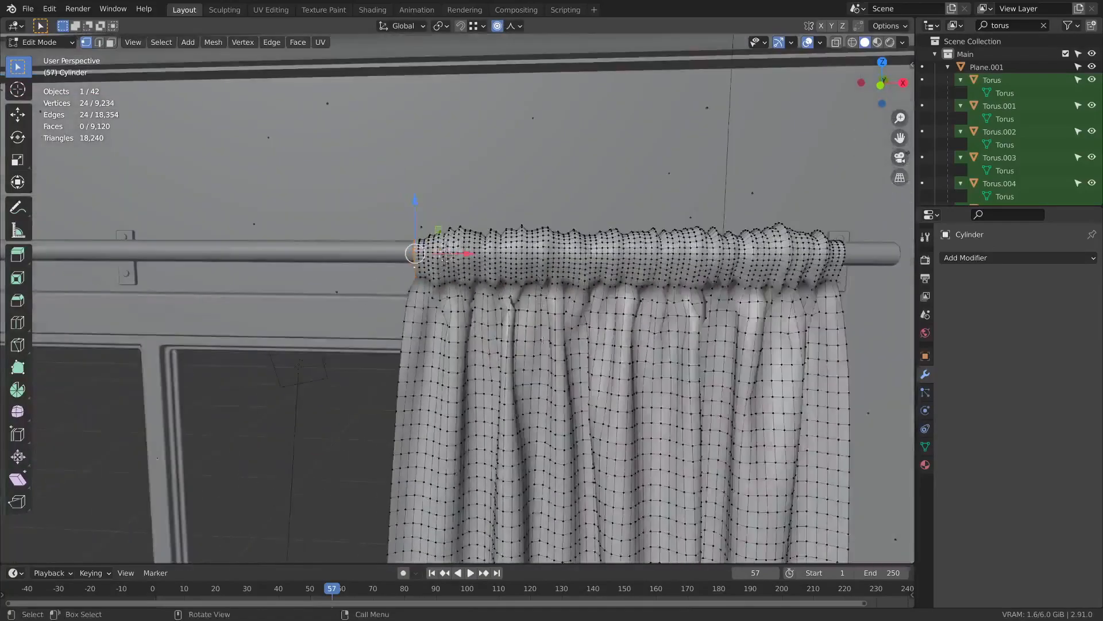
middle_click_drag(560, 379, 572, 274, "shift")
scroll(539, 331, "down", 1)
left_click_drag(494, 183, 483, 153)
scroll(489, 182, "up", 12)
scroll(488, 177, "up", 6)
scroll(485, 162, "down", 3)
scroll(483, 154, "down", 3)
middle_click_drag(662, 192, 600, 193)
- Select the edge loop at the sleeve's outer end near the rod tip and pull it along the rod
left_click(618, 188, "alt")
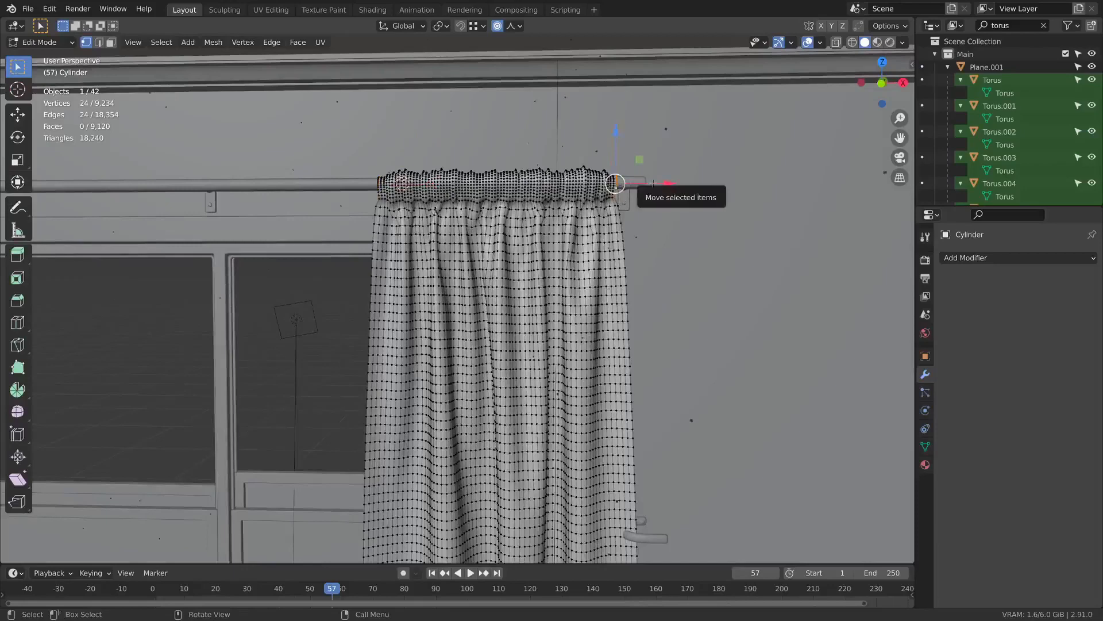
left_click_drag(655, 184, 665, 177)
scroll(666, 182, "down", 3)
scroll(320, 92, "up", 3)
- Move the sleeve's inner end loop about -0.008 m along X with Sharp proportional falloff and a size of about 0.04
middle_click_drag(319, 92, 432, 228, "shift")
scroll(433, 227, "up", 4)
left_click(401, 158, "alt")
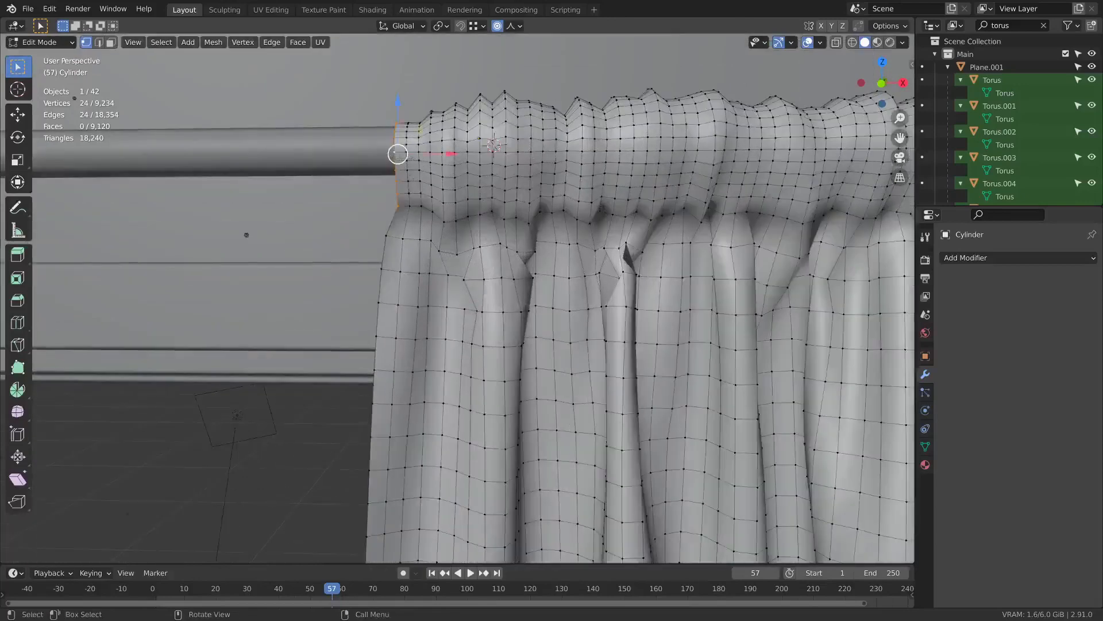
key("g")
key("x")
key("y")
scroll(464, 155, "up", 20)
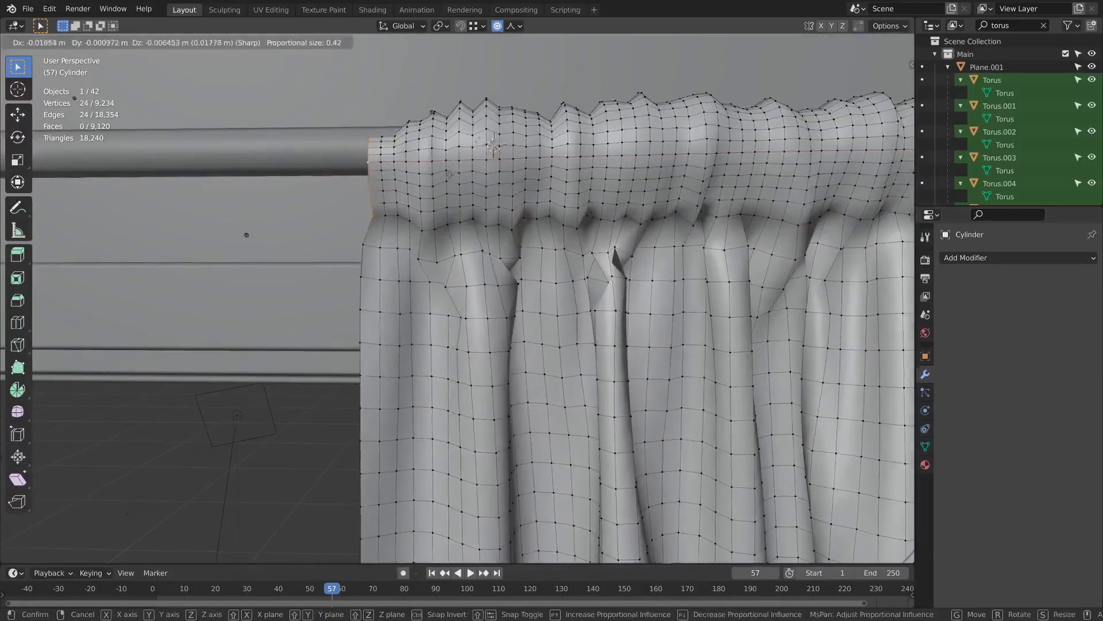
key("x")
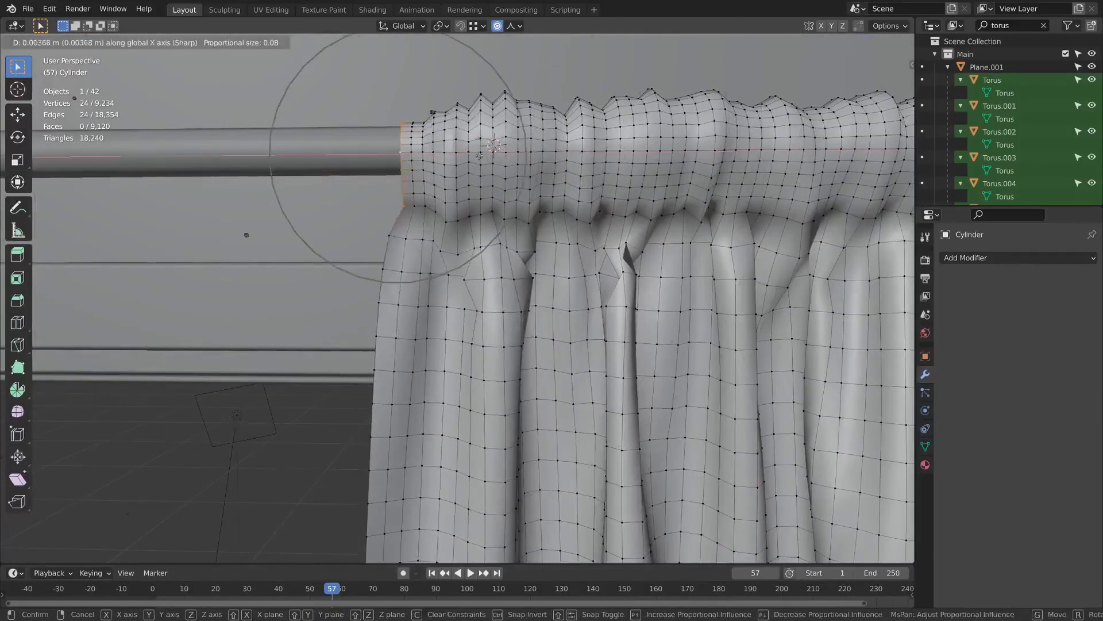
scroll(467, 150, "up", 5)
scroll(466, 147, "up", 1)
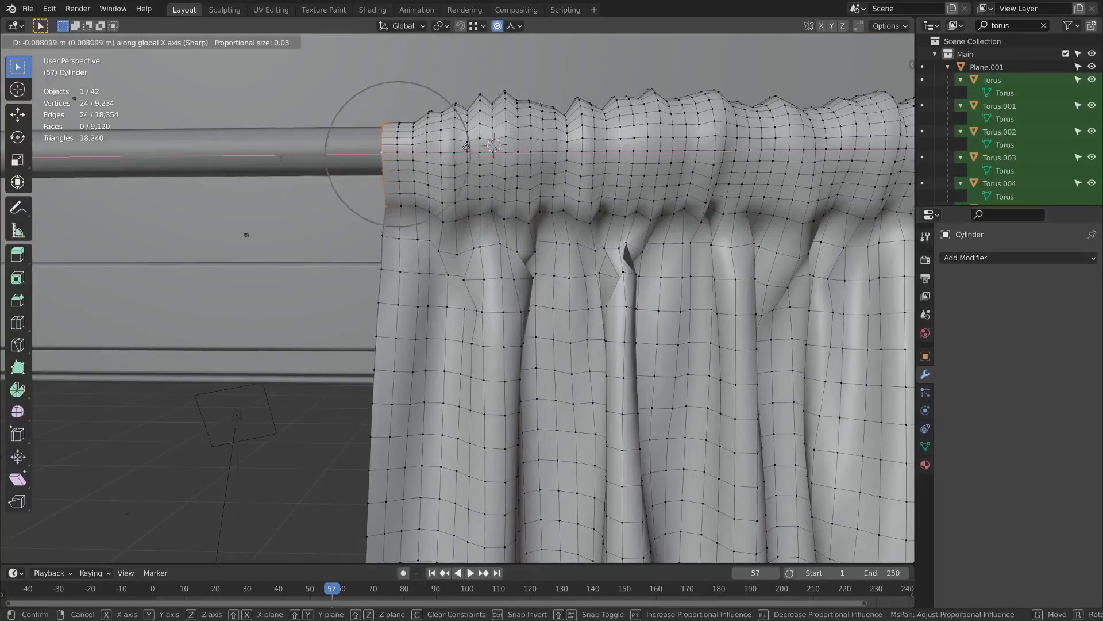
scroll(464, 143, "up", 2)
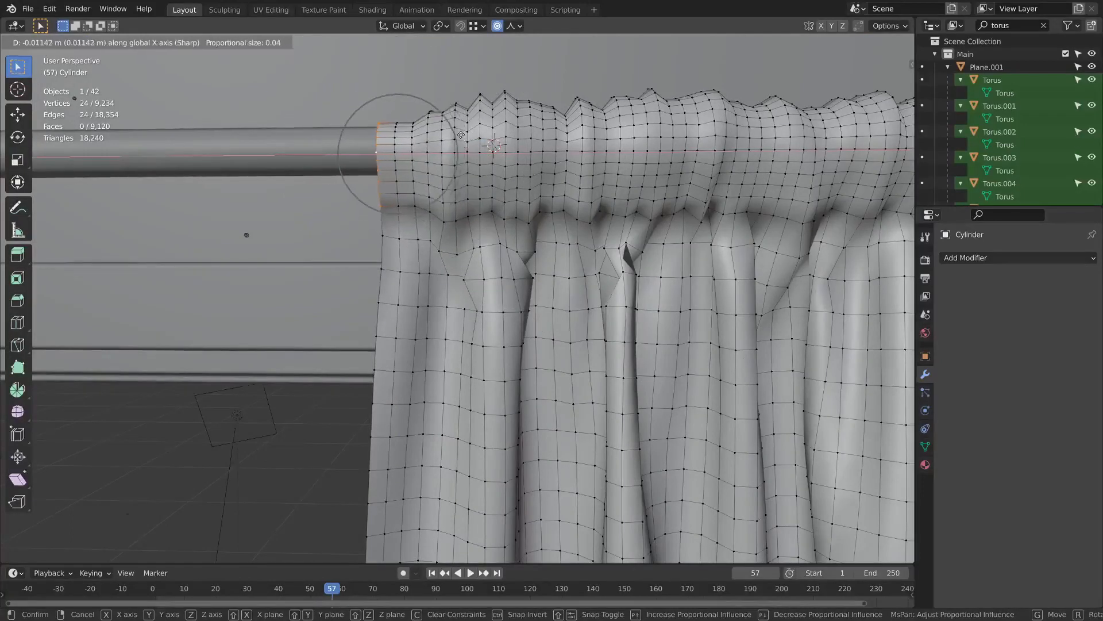
left_click(463, 132)
- Move the sleeve's outer end loop about 0.0086 m along X with Sharp proportional falloff, then return to Object Mode
scroll(463, 132, "down", 5)
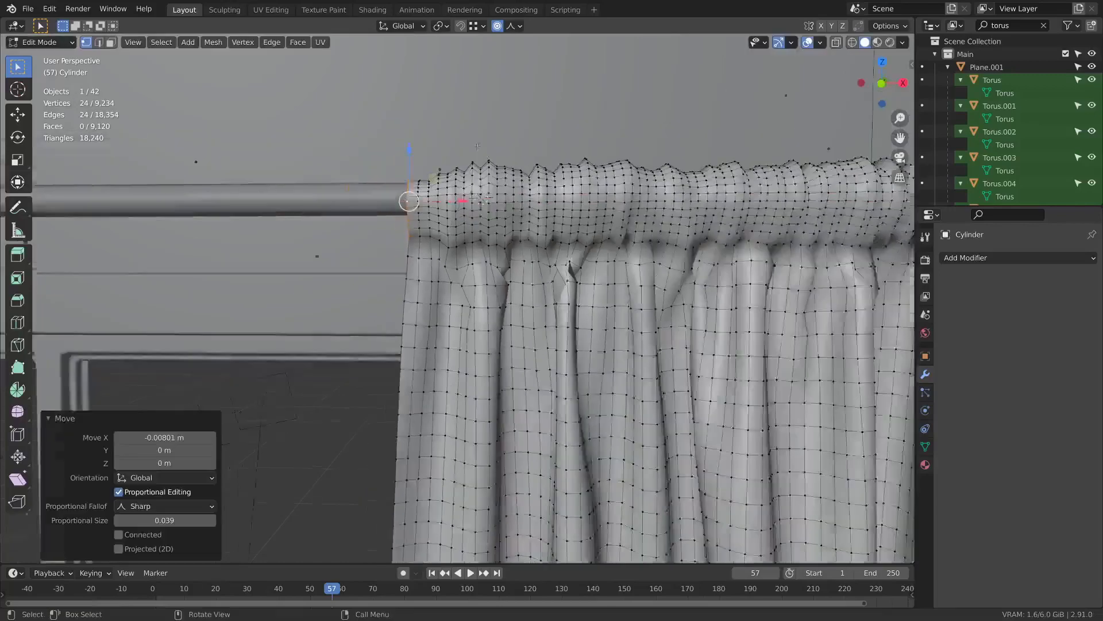
middle_click_drag(566, 239, 439, 238, "shift")
left_click(580, 237, "alt")
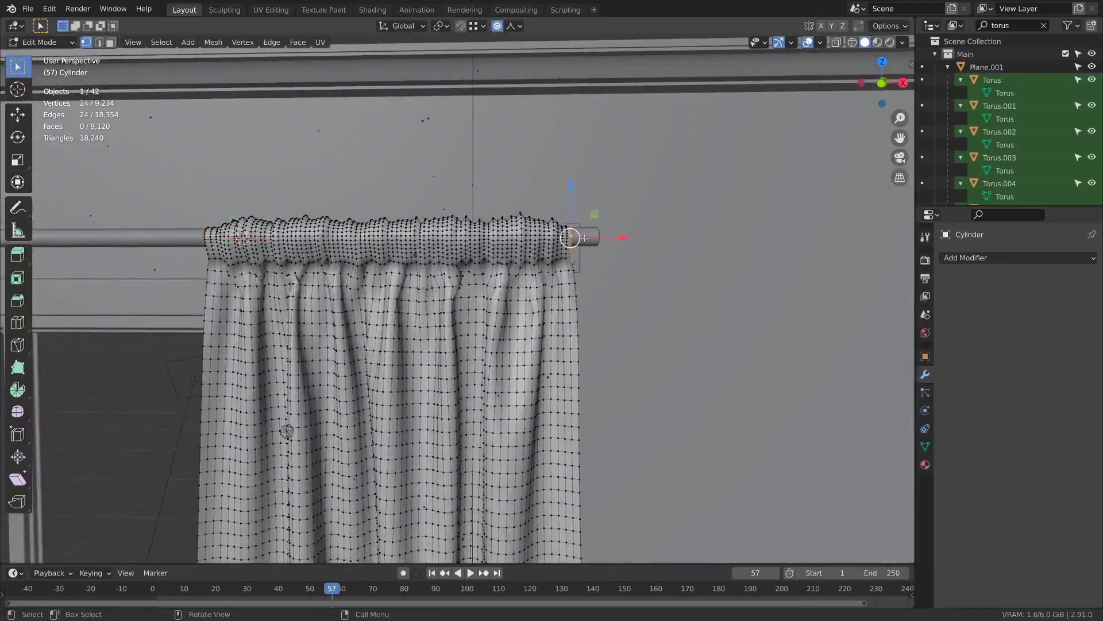
key("g")
key("x")
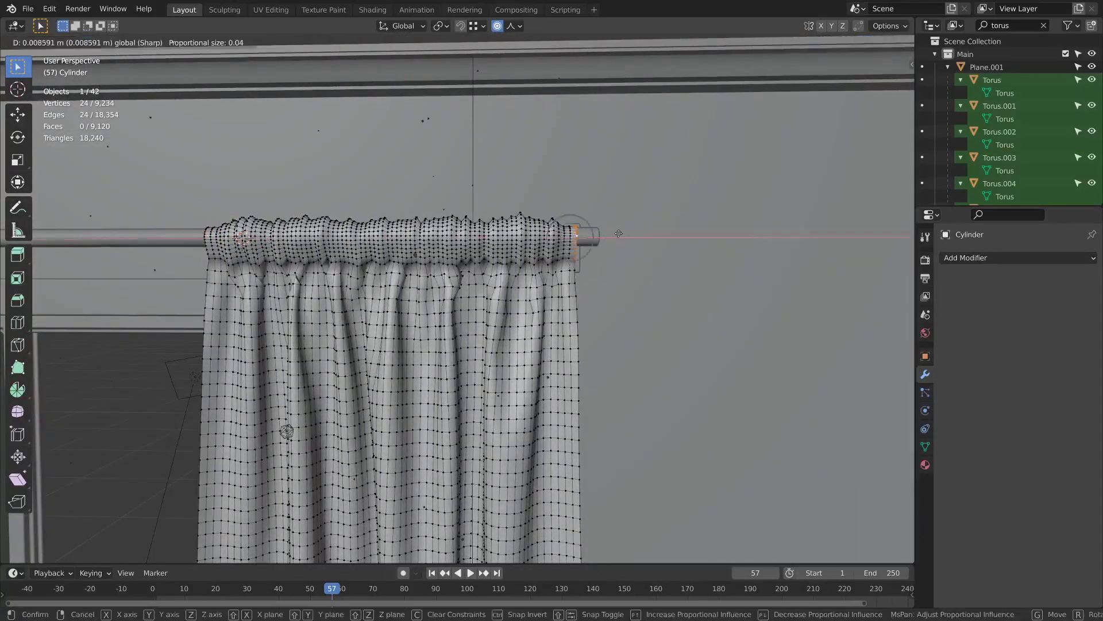
left_click(619, 233)
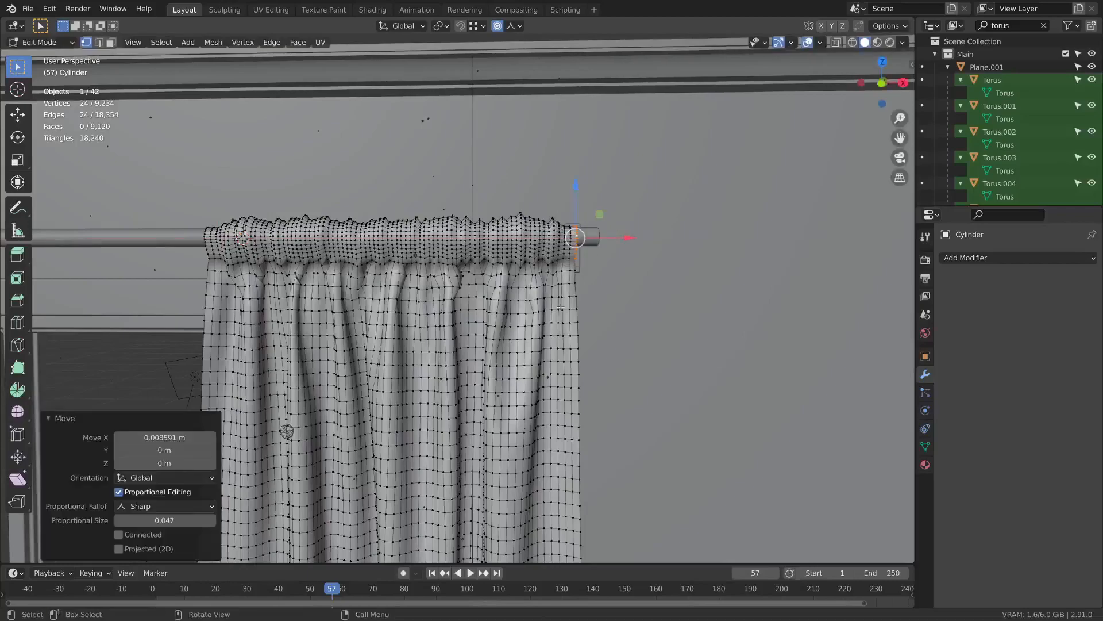
key("Tab")
- Examine the tied-back curtain photos on the reference board and return to an overview of the room
scroll(446, 380, "down", 3)
middle_click_drag(446, 380, 481, 99, "shift")
scroll(446, 375, "down", 2)
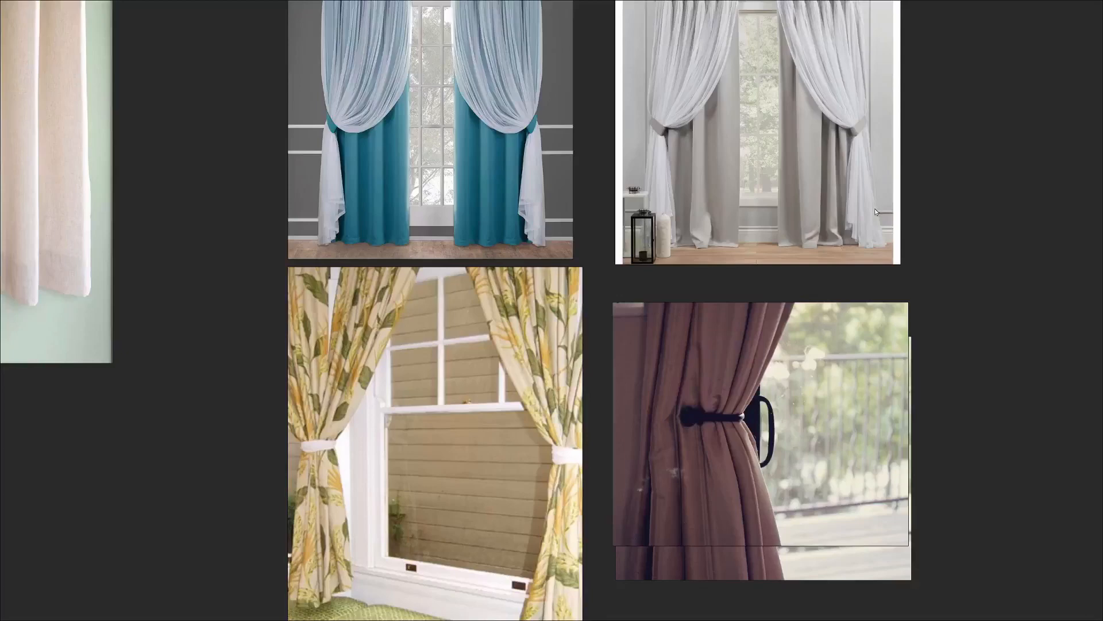
key("ctrl+f")
right_click_drag(633, 262, 1102, 321)
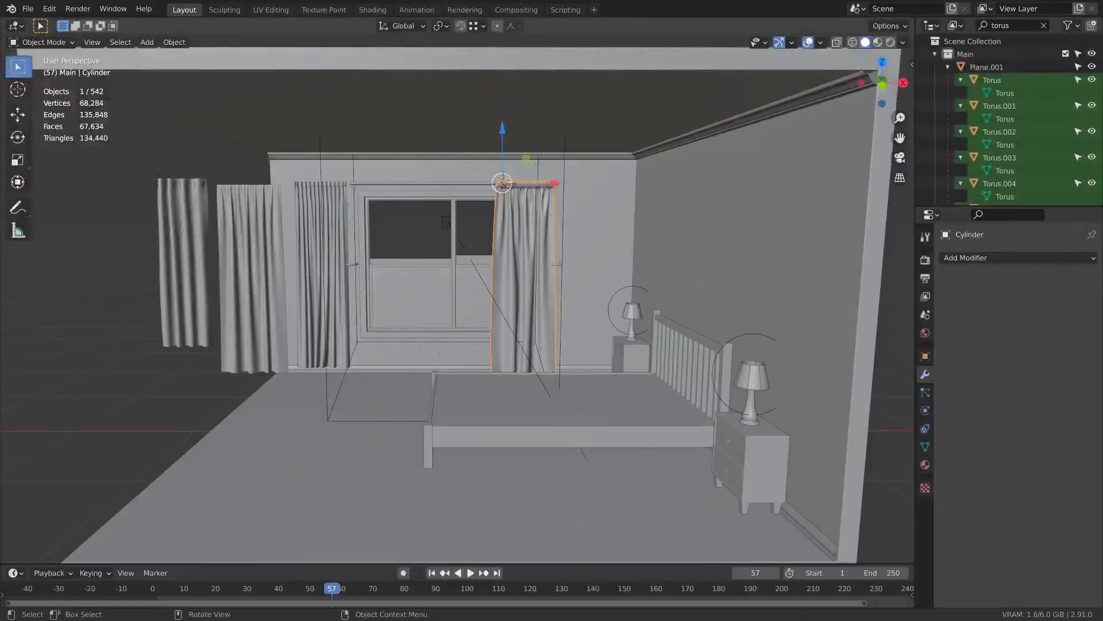
scroll(536, 231, "up", 2)
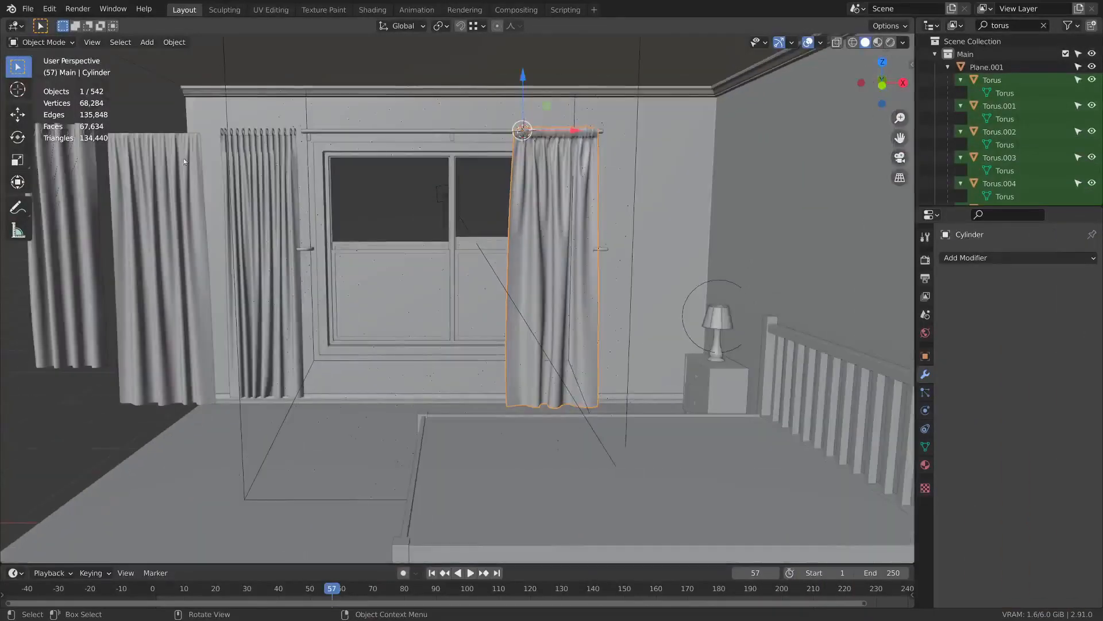
- Move the plain subdivided curtain in front of the window and shift the rod pocket curtain -3.135 m along X, out of the room
left_click(193, 299)
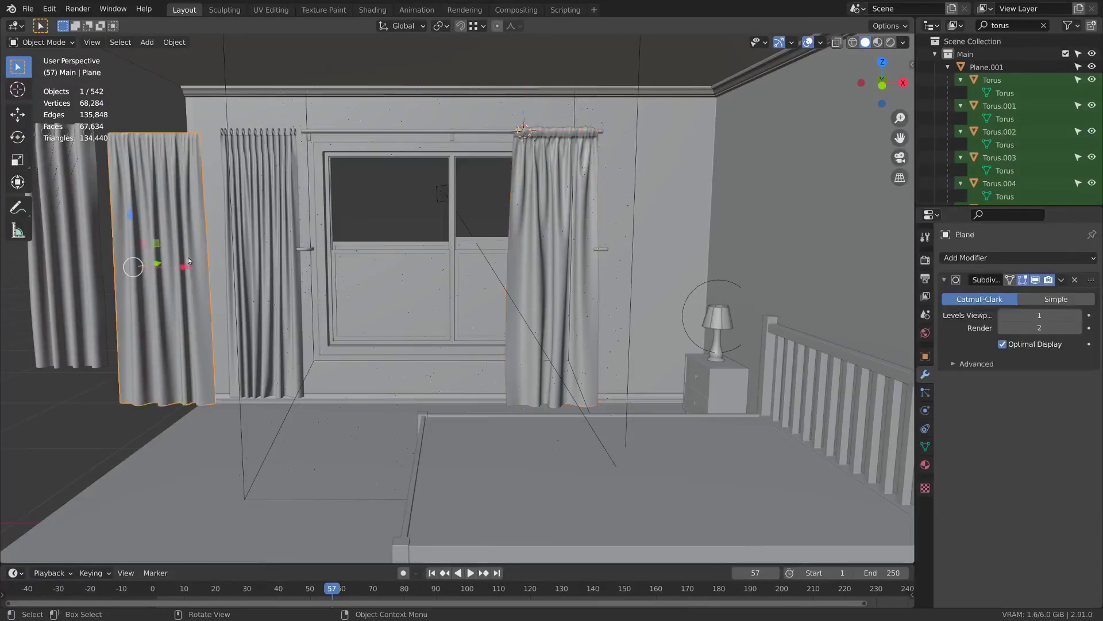
left_click_drag(189, 261, 447, 261)
left_click(586, 253)
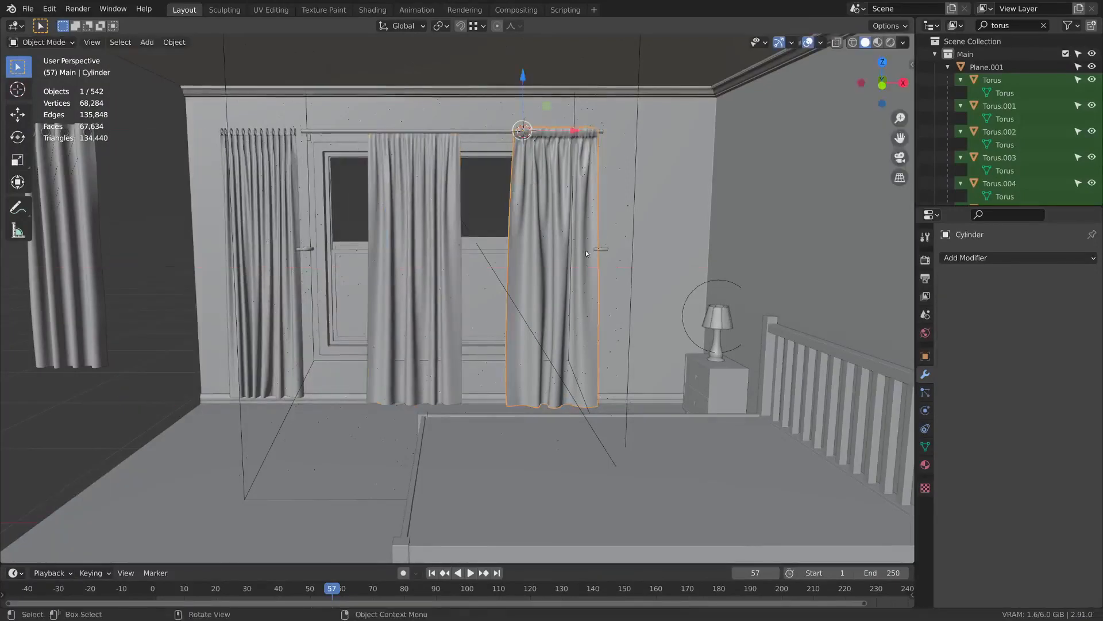
left_click_drag(574, 131, 167, 131)
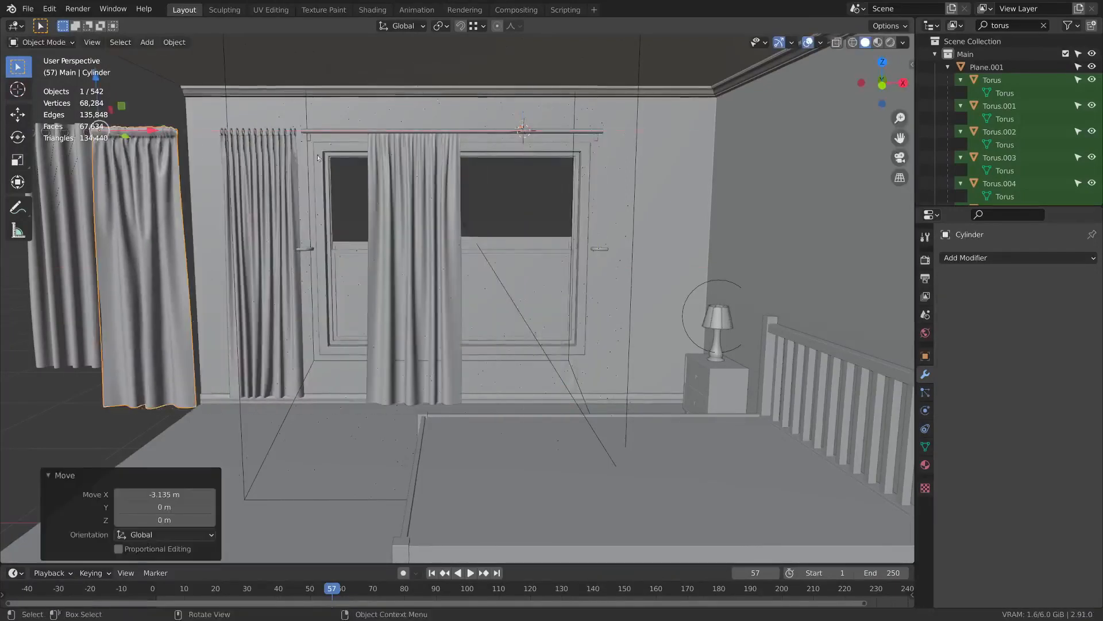
- Move the plain curtain 1.0261 m along X to the right side of the window and keep it selected
left_click(431, 184)
left_click_drag(436, 271, 571, 269)
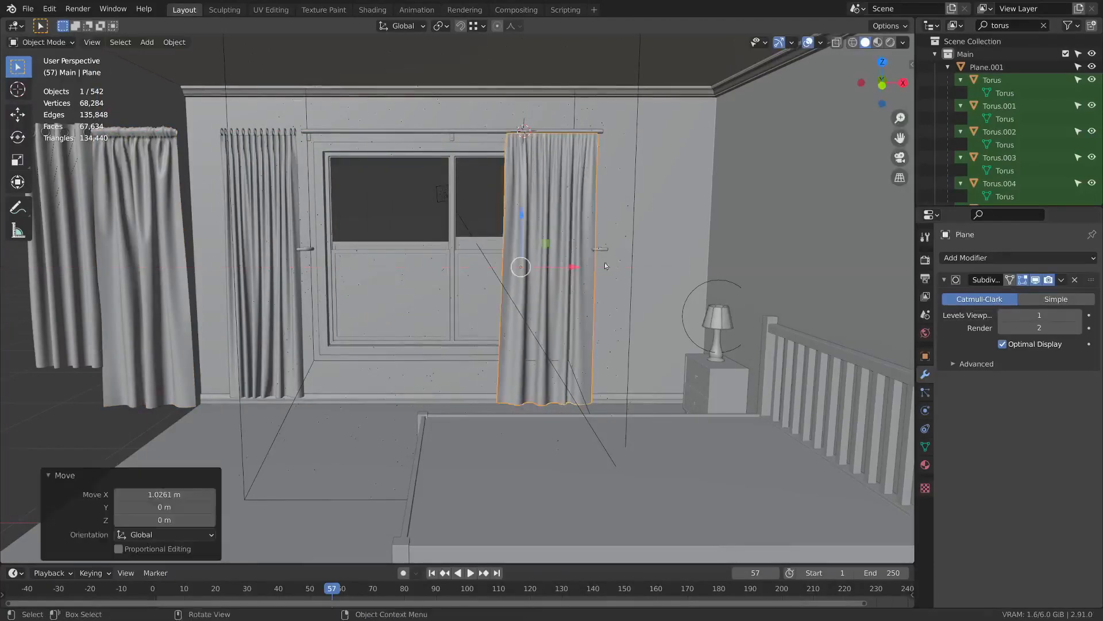
left_click(572, 270)
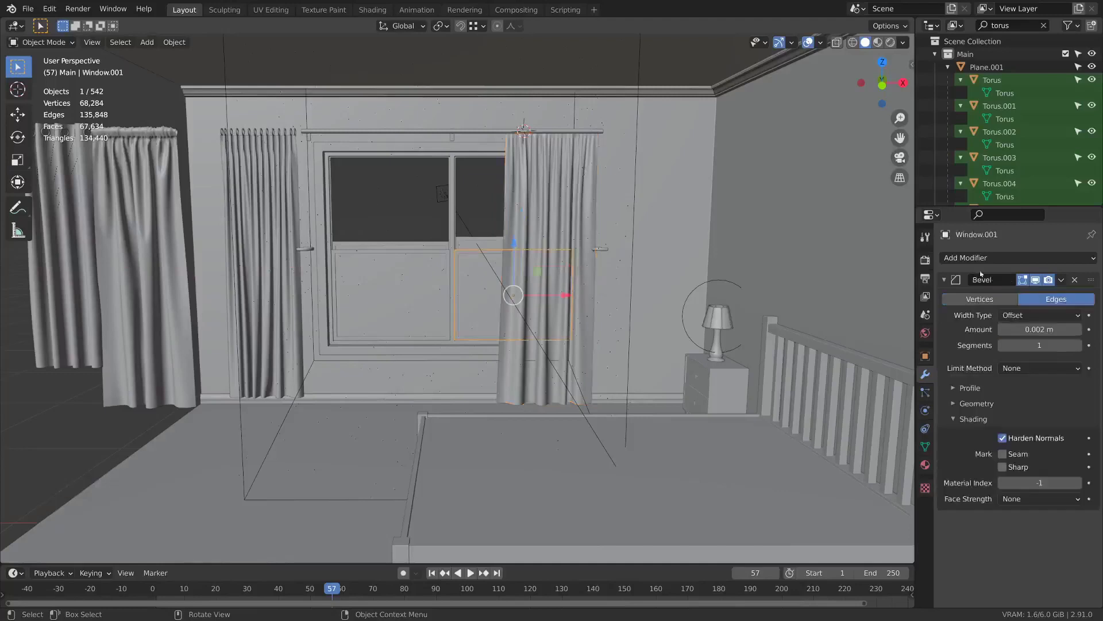
left_click(590, 215)
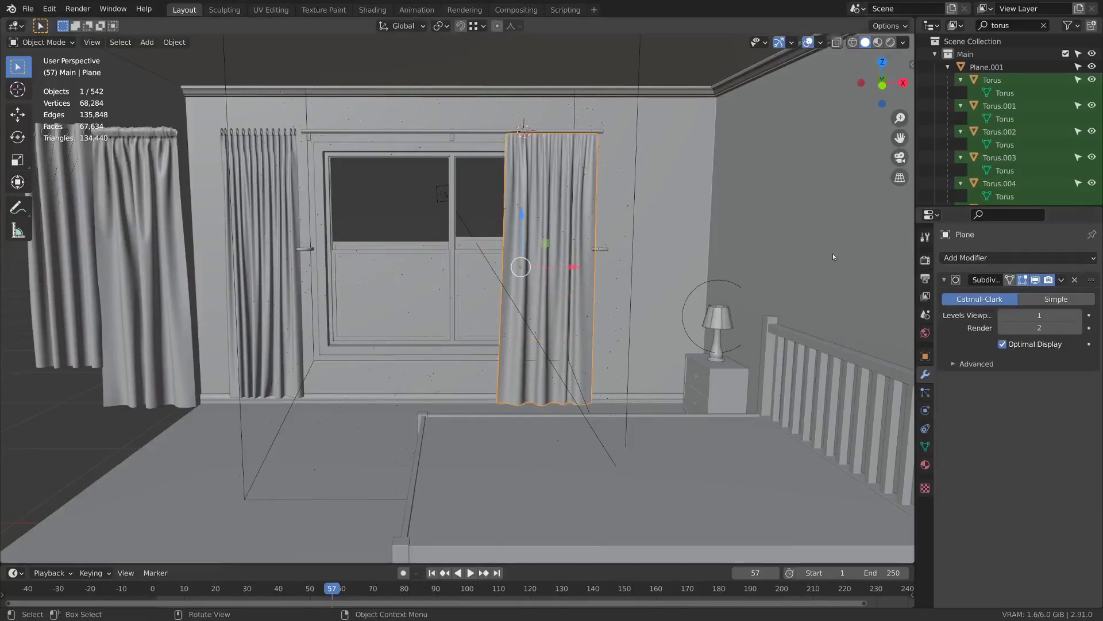
- Nudge the plain curtain -0.003287 m along X and disable its Subdivision modifier in the viewport
left_click_drag(574, 267, 573, 268)
scroll(590, 188, "up", 2)
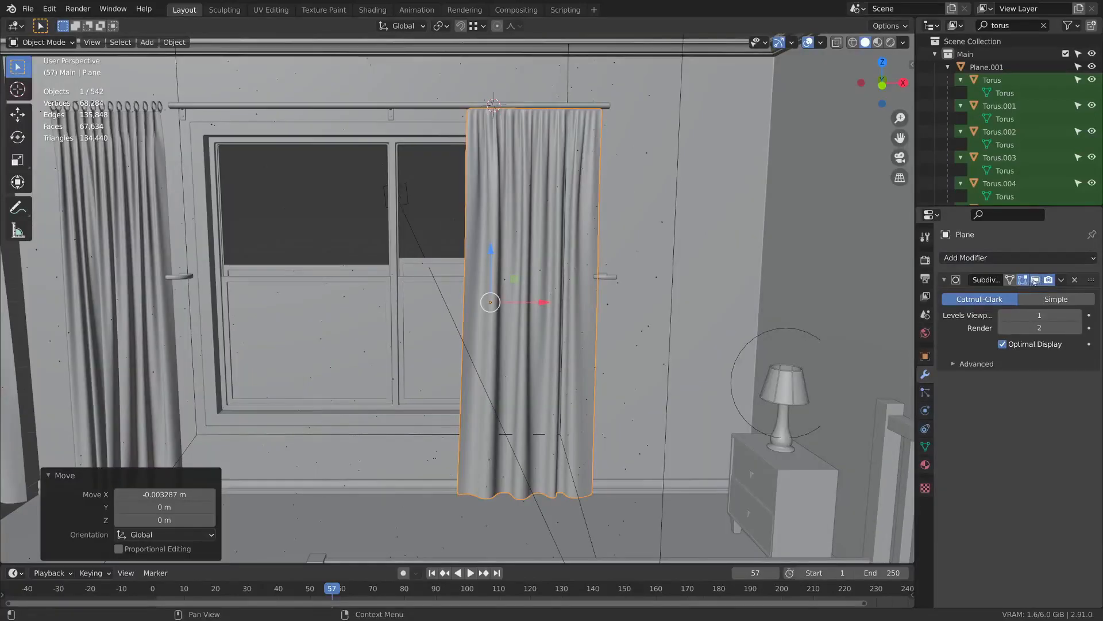
left_click(1035, 280)
- Add cloth physics to the curtain, return the timeline to frame 0 and set the pin group to Group
left_click(1077, 260)
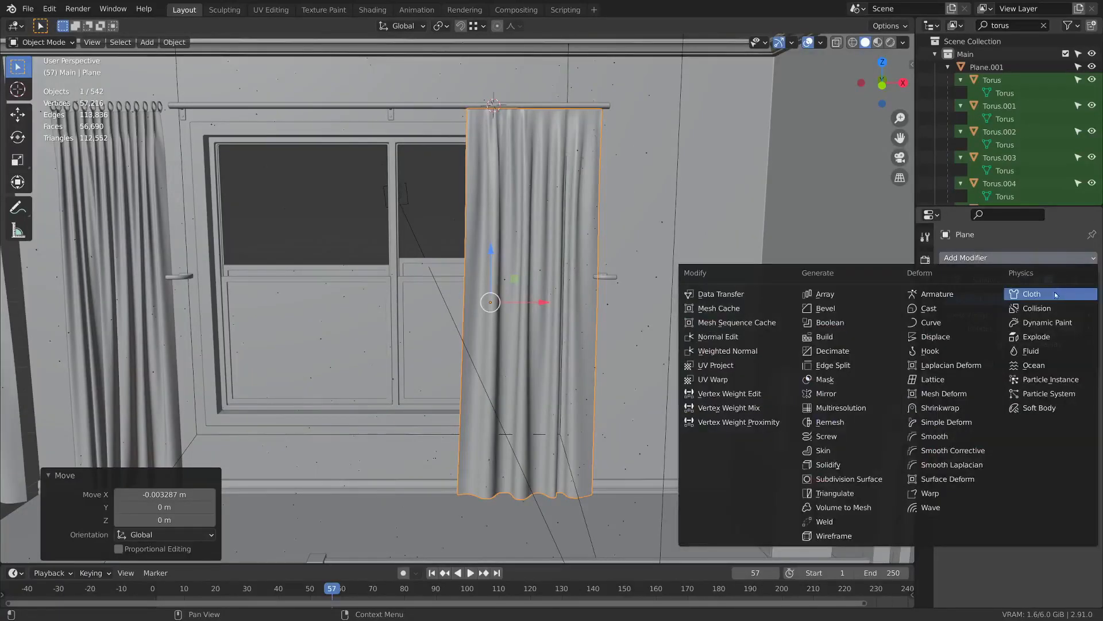
left_click(1056, 294)
left_click_drag(1090, 282, 1089, 425)
left_click(1076, 283)
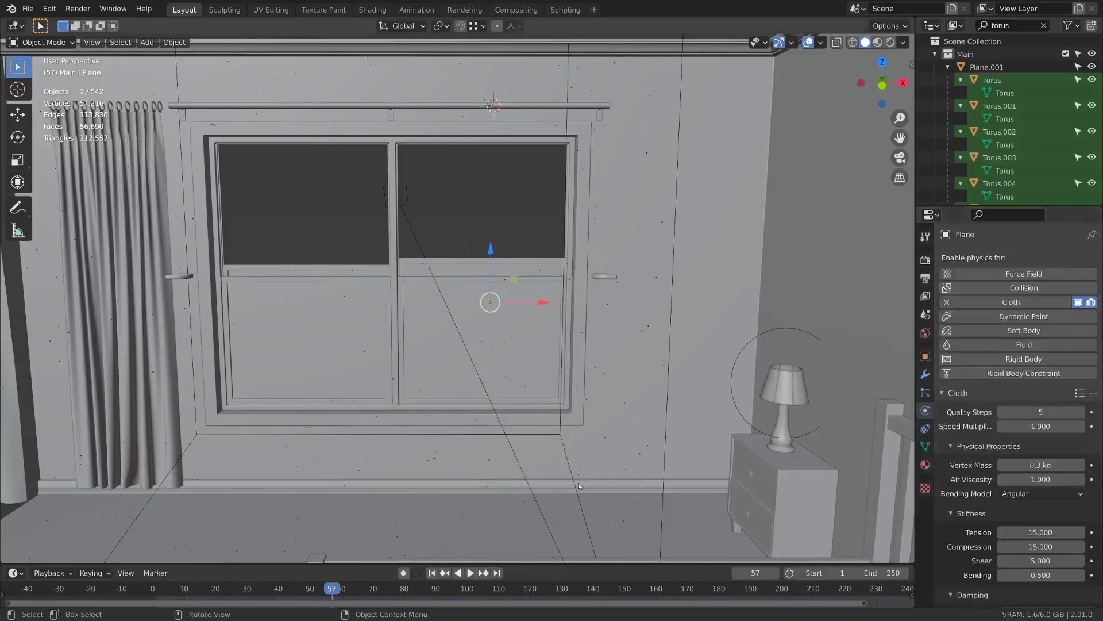
left_click(153, 588)
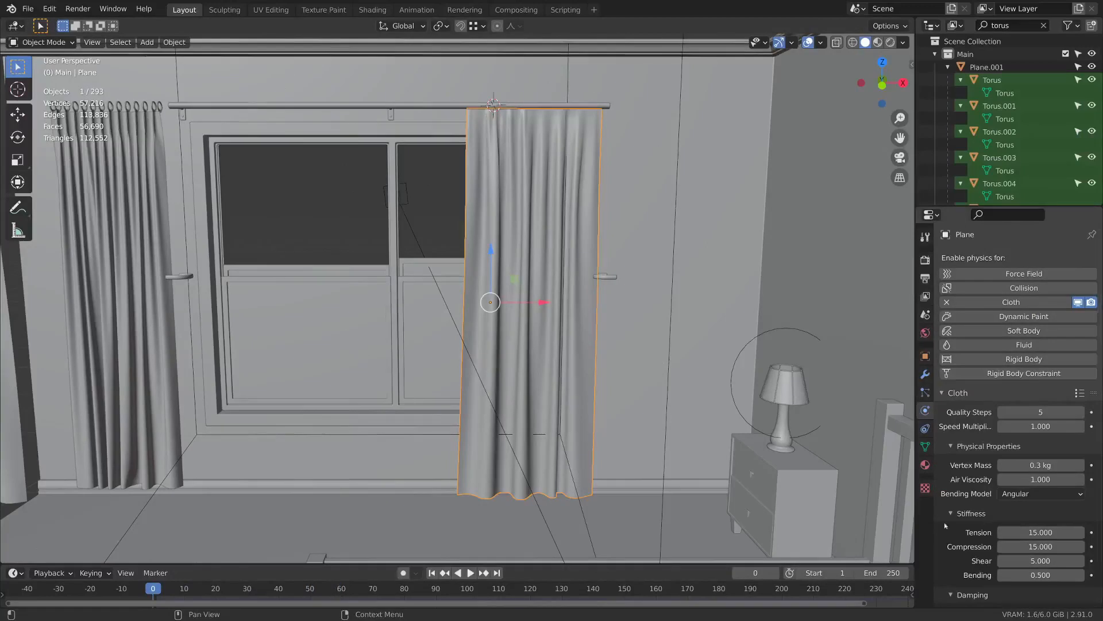
scroll(1002, 524, "down", 10)
left_click(1030, 298)
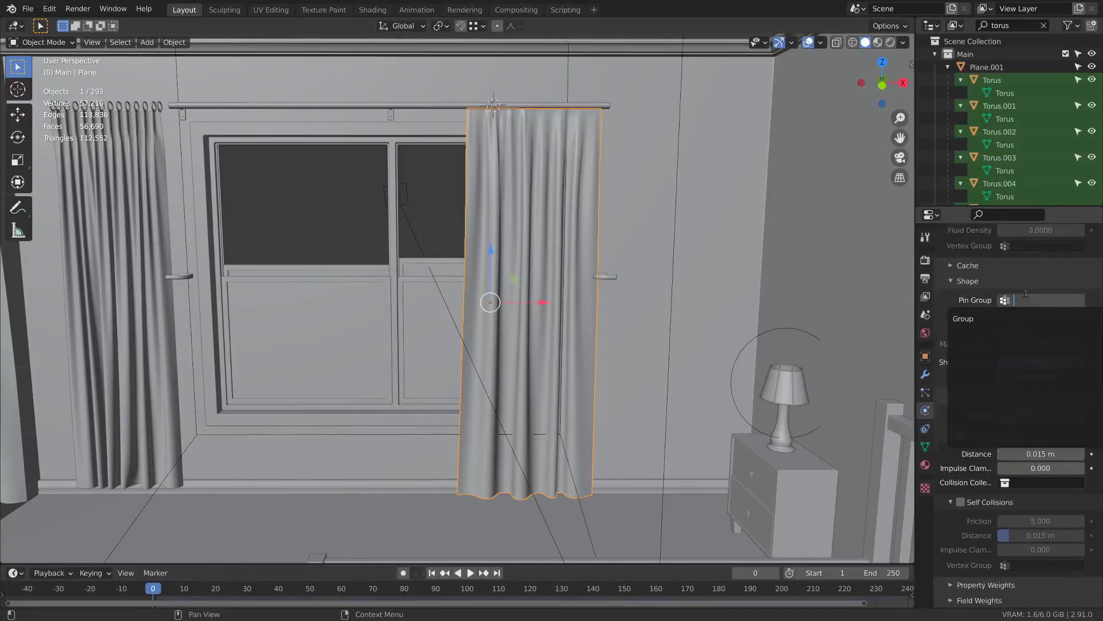
left_click(983, 318)
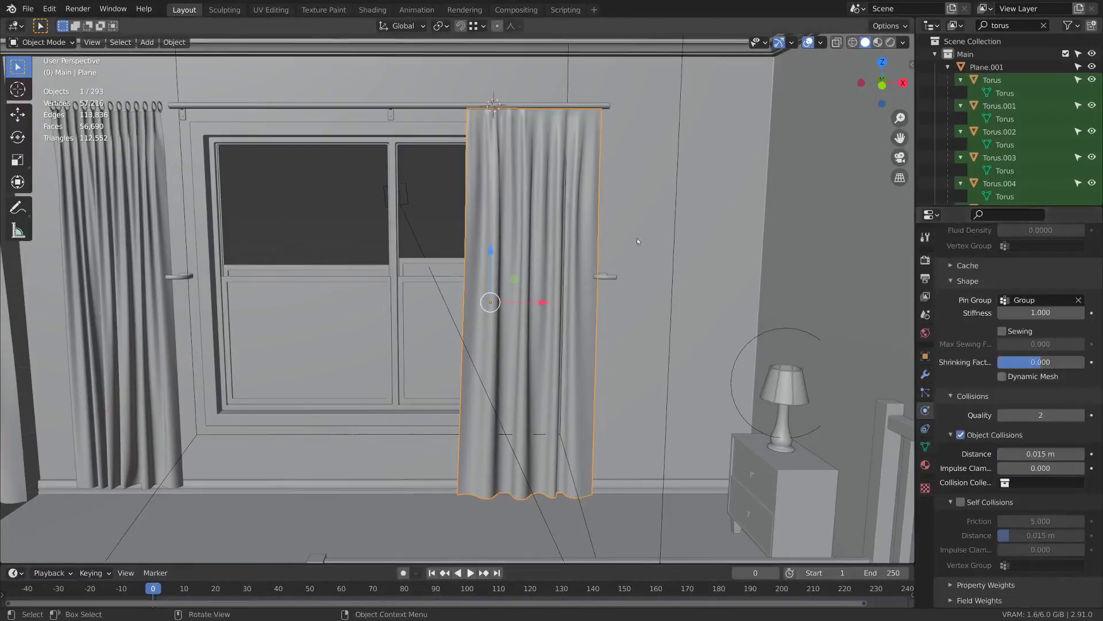
- Enable the curtain's self collisions with a 0.003 m distance and test-play the cloth simulation, returning to frame 0
key("space")
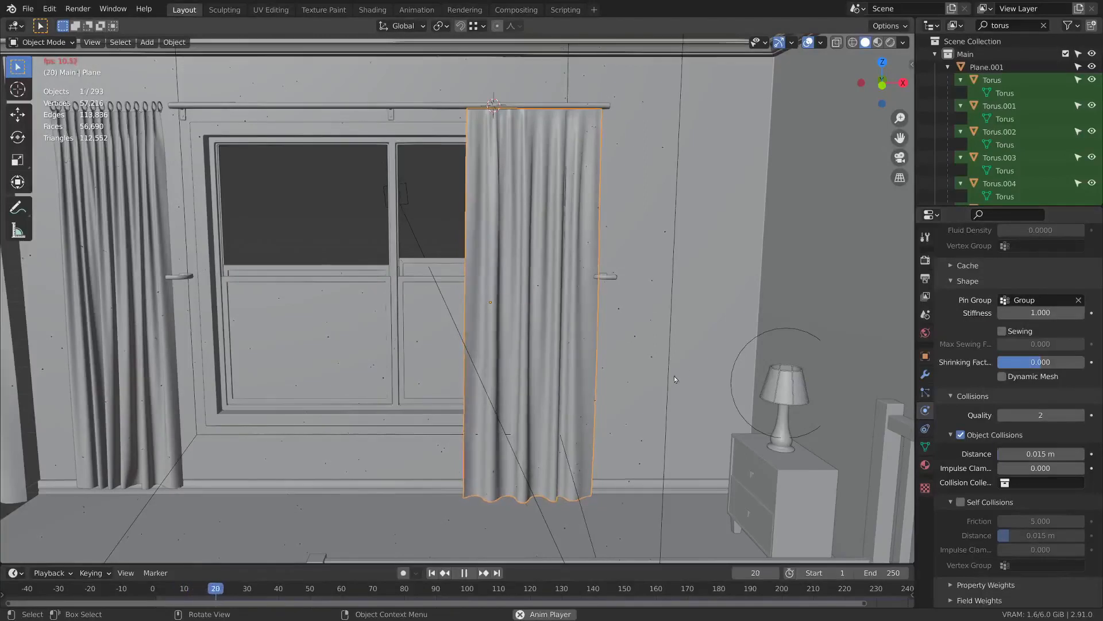
key("space")
left_click(960, 502)
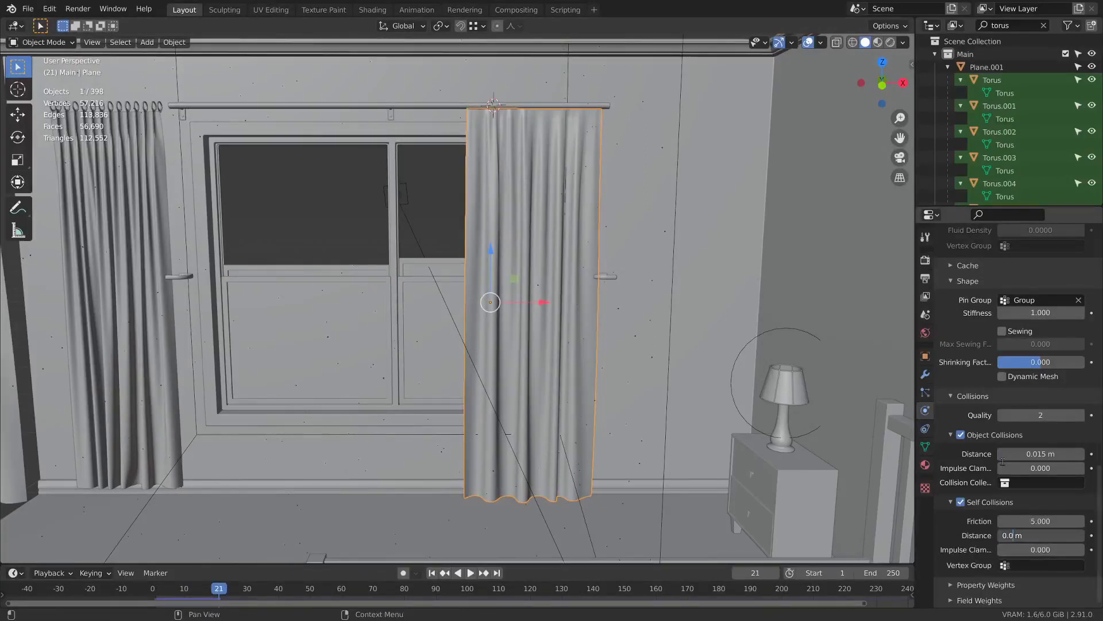
key("Return")
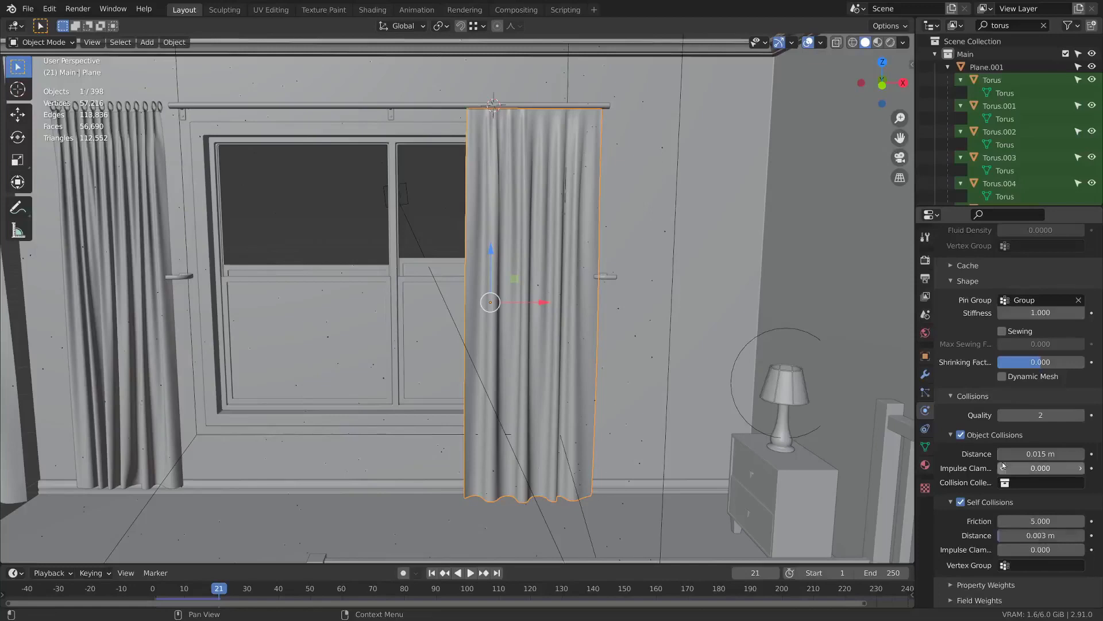
key("space")
key("space")
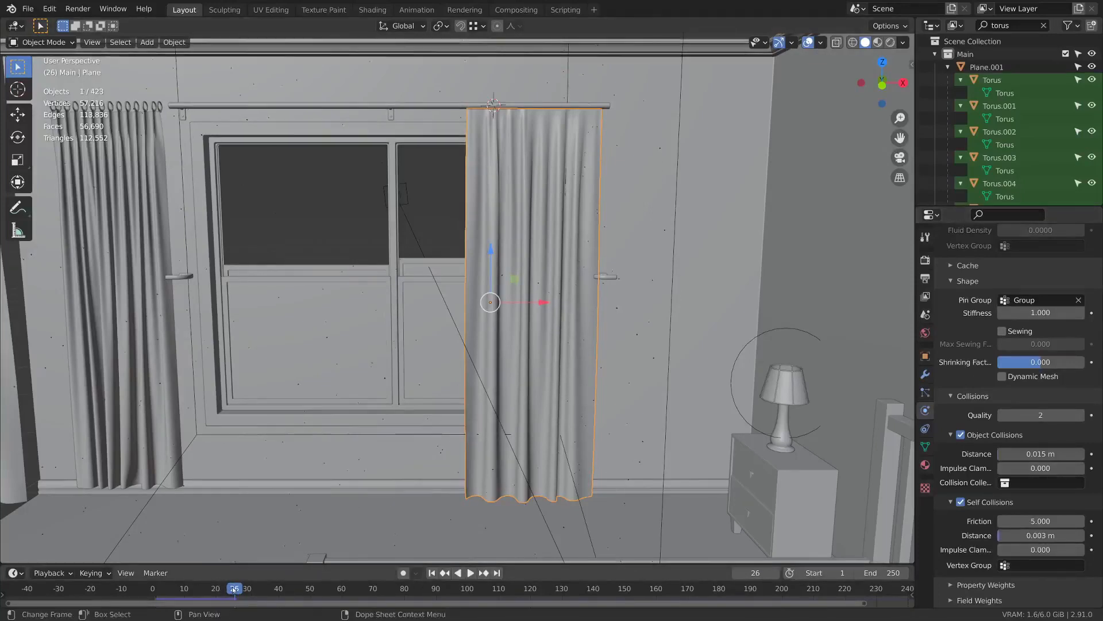
left_click_drag(234, 588, 153, 588)
- Set both the cloth cache's simulation end and the scene's end frame to 1500
scroll(1007, 408, "up", 6)
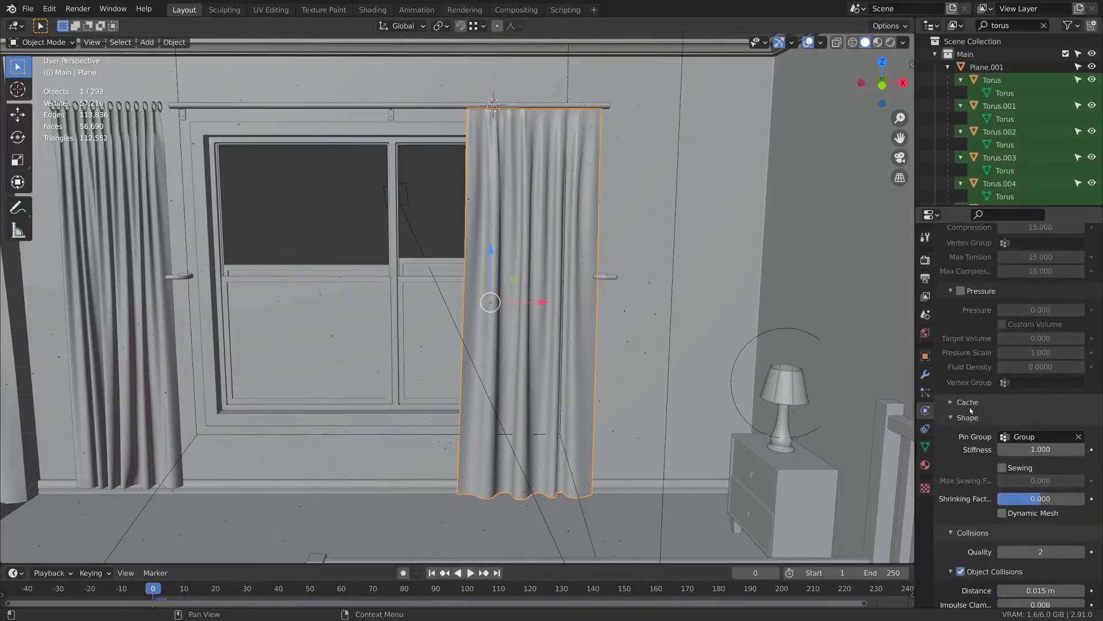
left_click(965, 402)
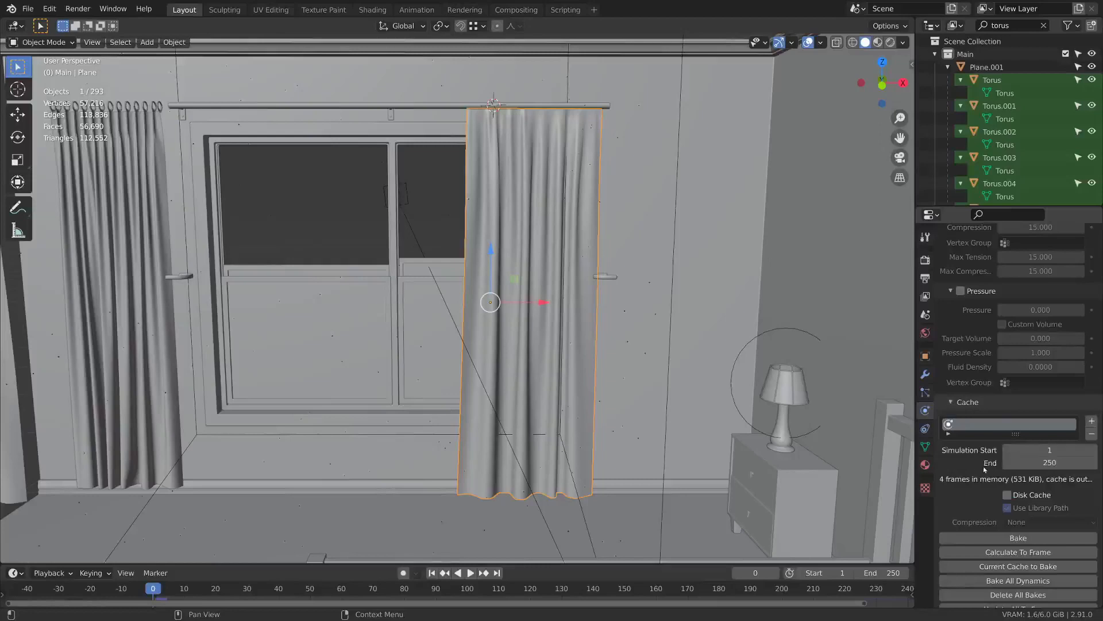
left_click(1056, 463)
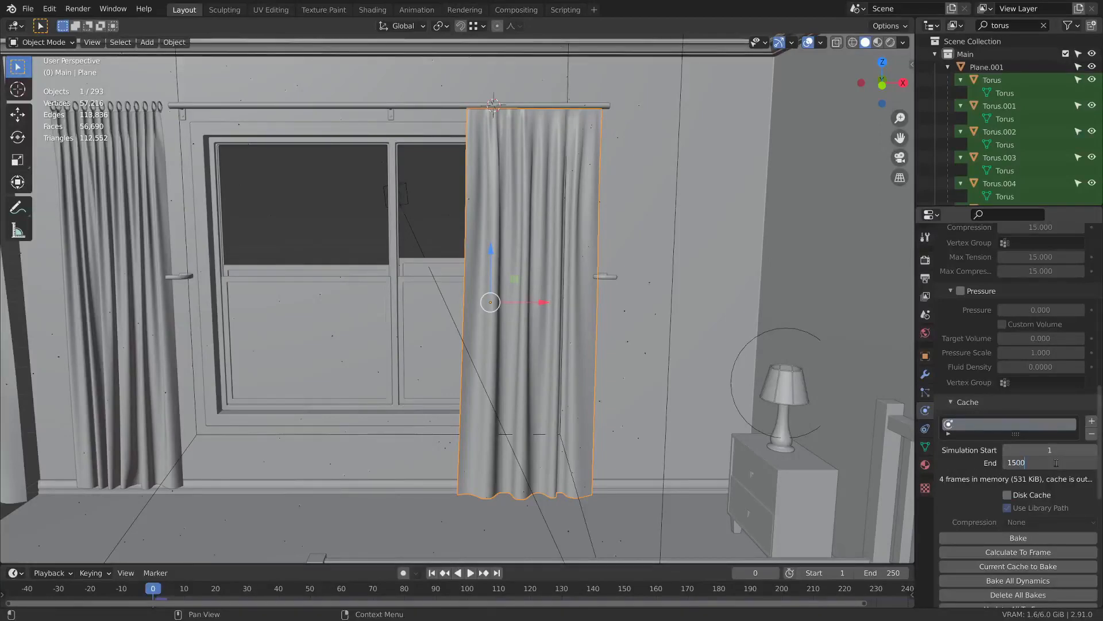
key("Return")
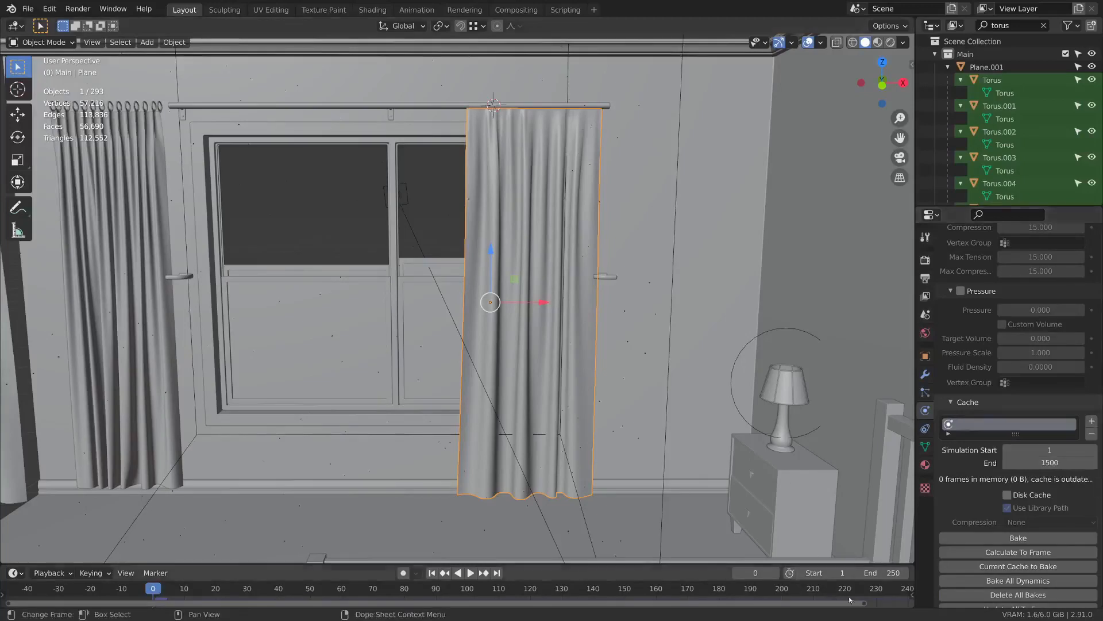
type("1500")
key("Return")
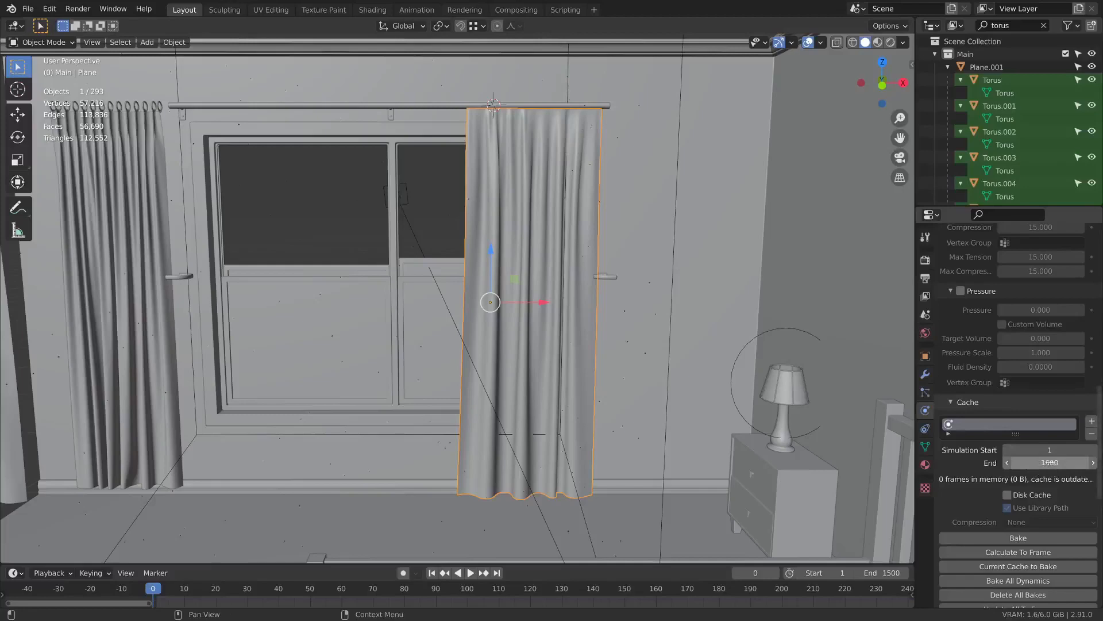
- Add collision physics to the curtain hook beside the right curtain
middle_click_drag(787, 316, 734, 329)
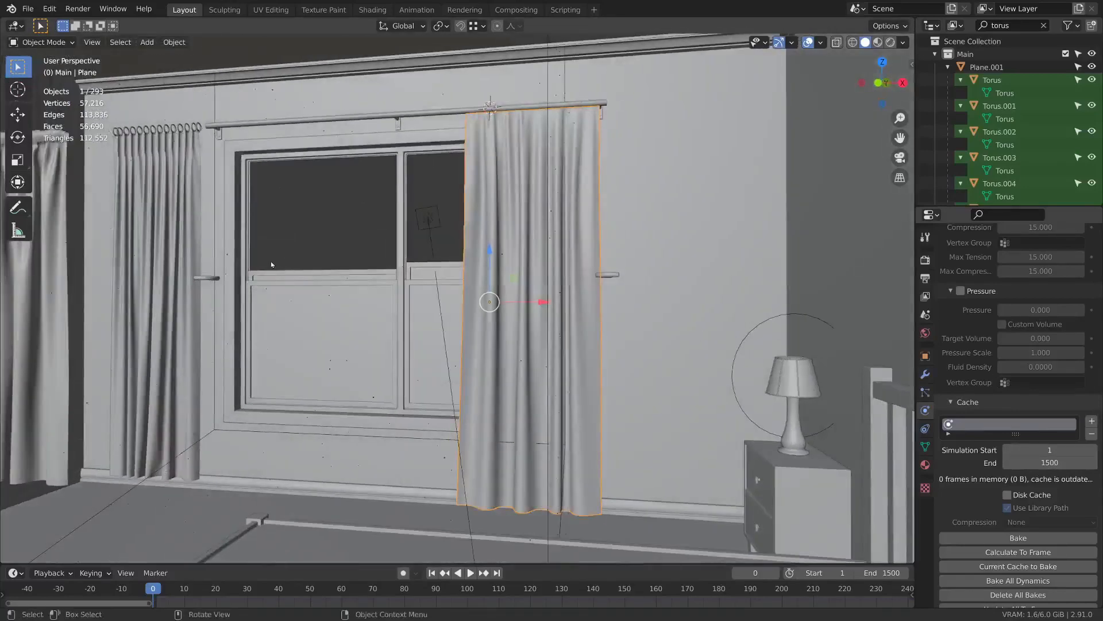
middle_click_drag(270, 261, 427, 287)
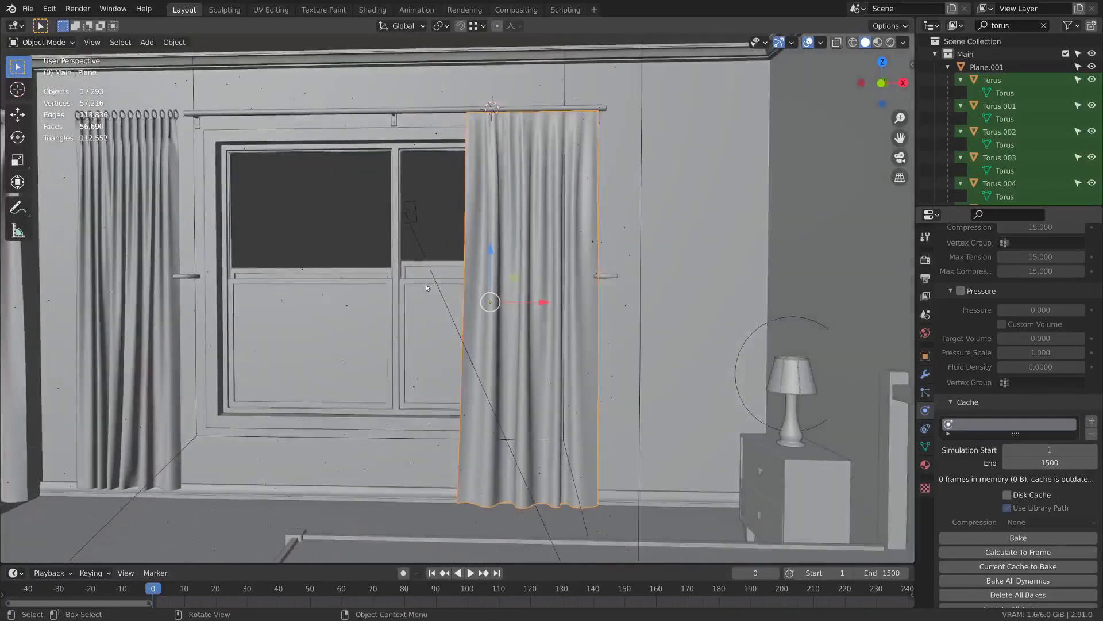
left_click(610, 278)
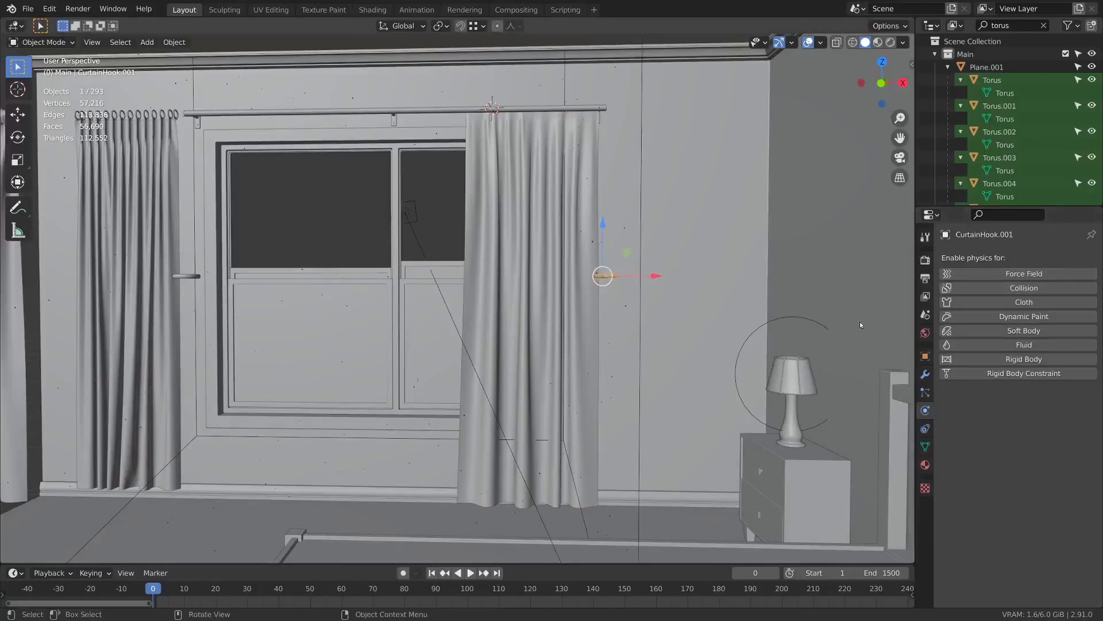
left_click(989, 286)
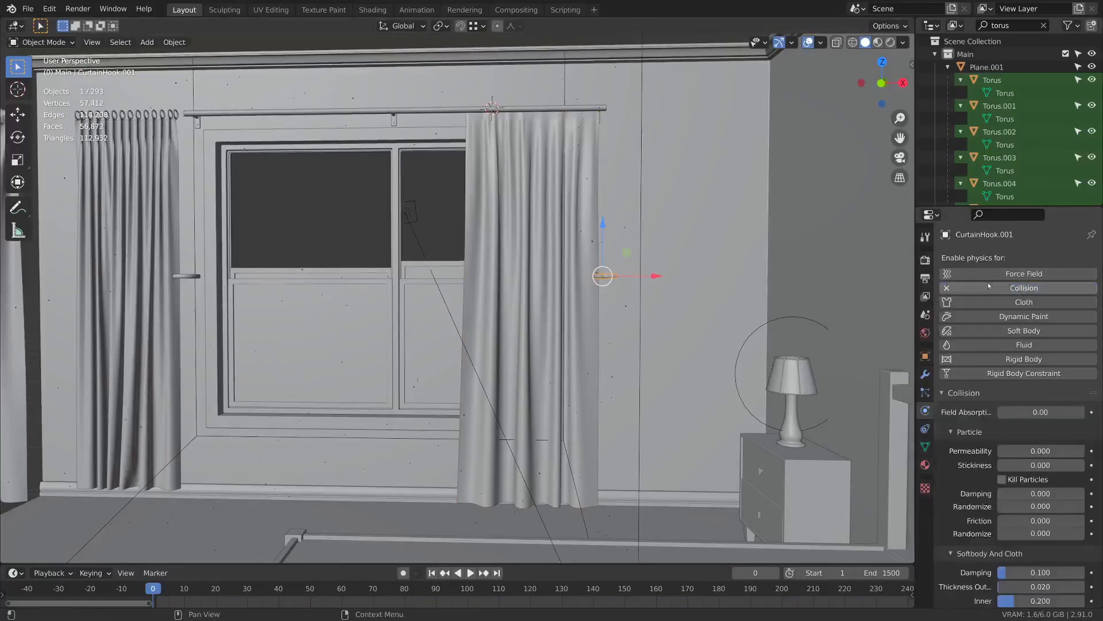
- Try pulling the curtain aside with the hook during simulation playback, return to frame 0 and remove the hook's collision physics
scroll(609, 274, "up", 2)
middle_click_drag(610, 274, 529, 290)
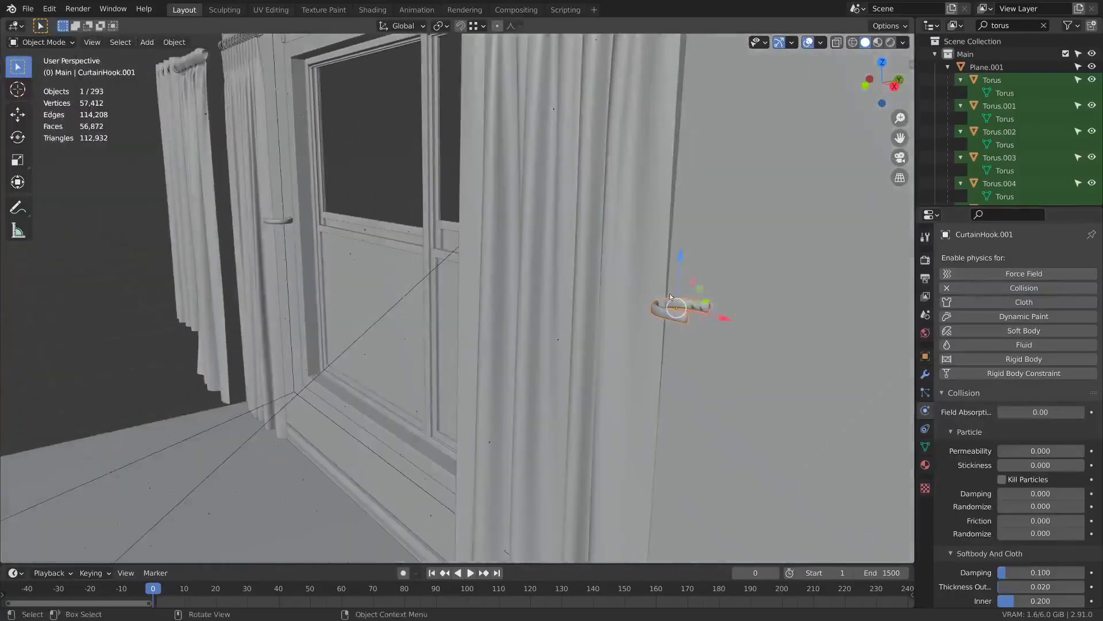
middle_click_drag(670, 296, 746, 236)
key("space")
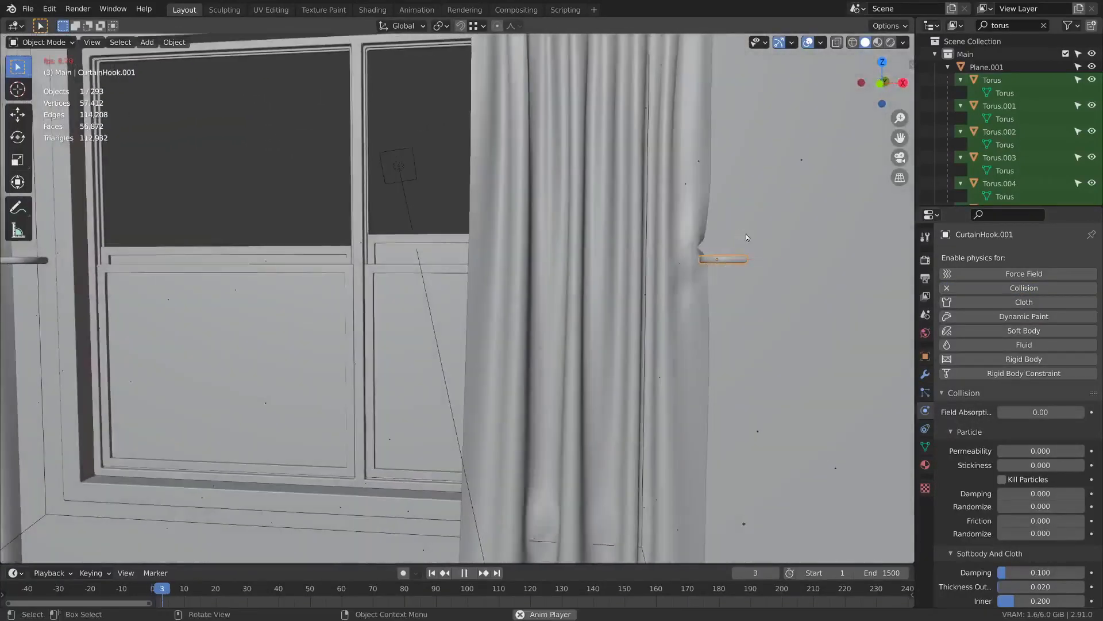
key("g")
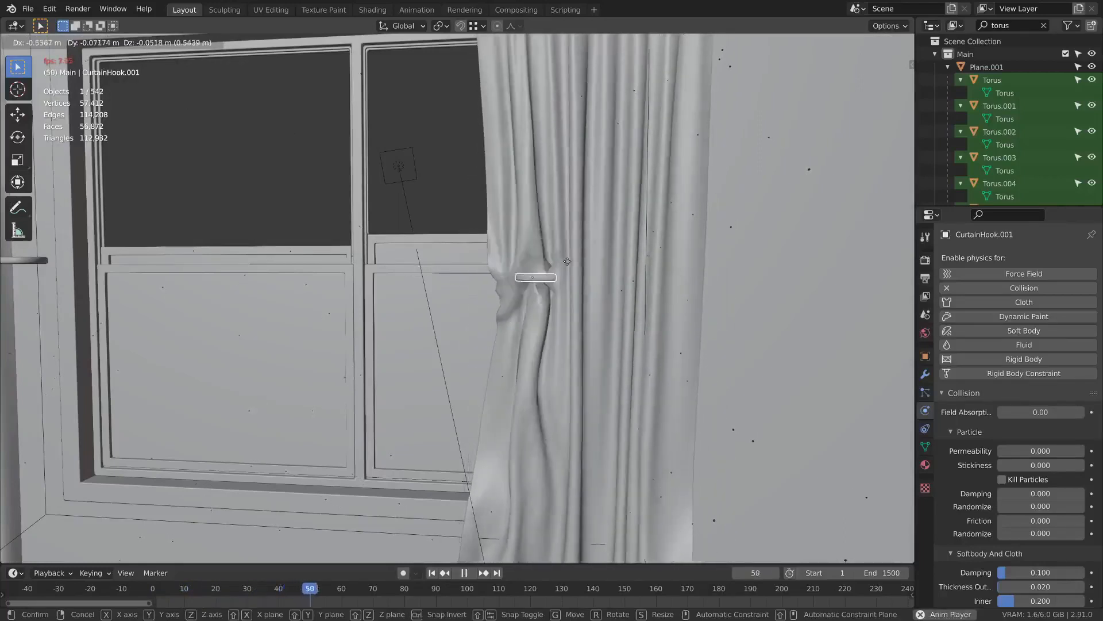
right_click(618, 263)
key("space")
mouse_move(671, 230)
middle_mouse_down()
mouse_move(671, 272)
mouse_move(681, 246)
middle_mouse_up()
left_click(380, 590)
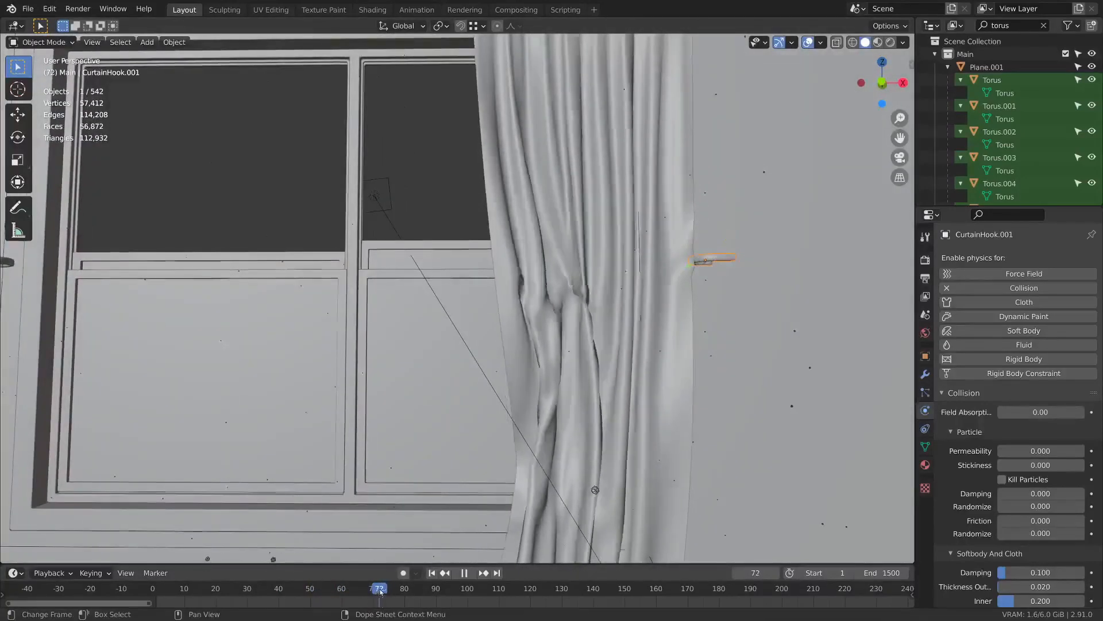
left_click_drag(380, 591, 153, 592)
middle_click_drag(482, 224, 507, 259)
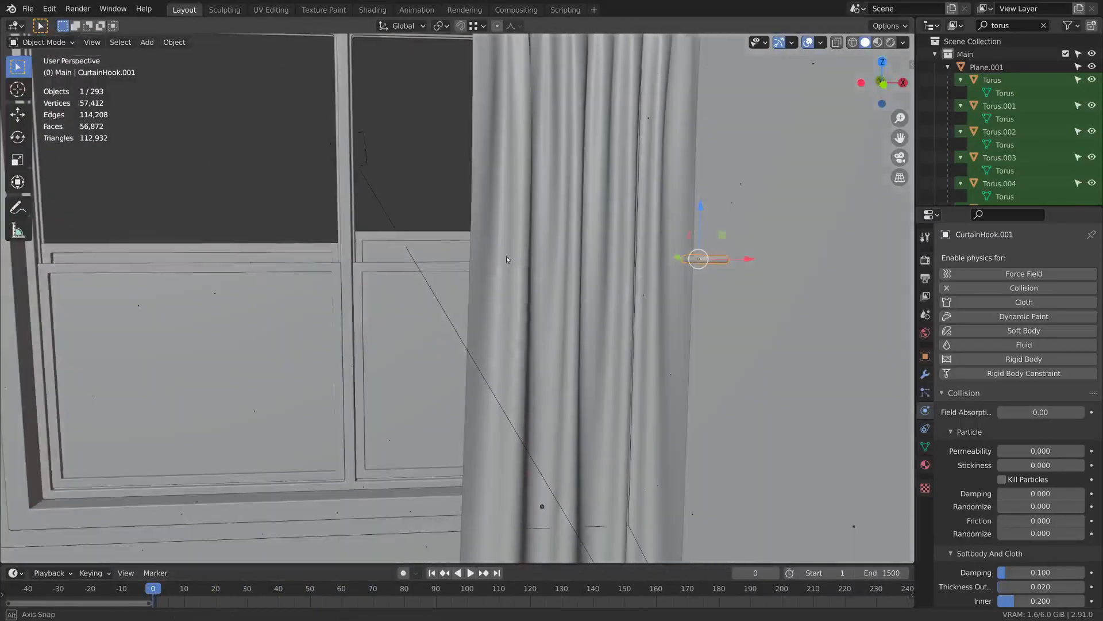
left_click(1024, 288)
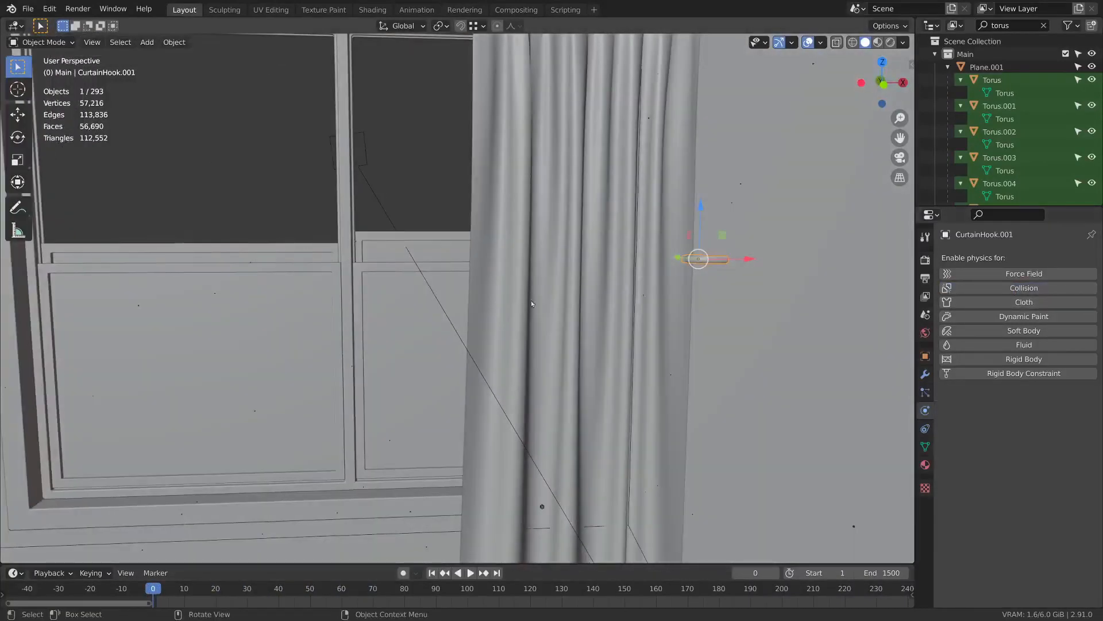
- Place the 3D cursor at mid-height on the right curtain and add a 2 m cube there
middle_click_drag(532, 304, 601, 246)
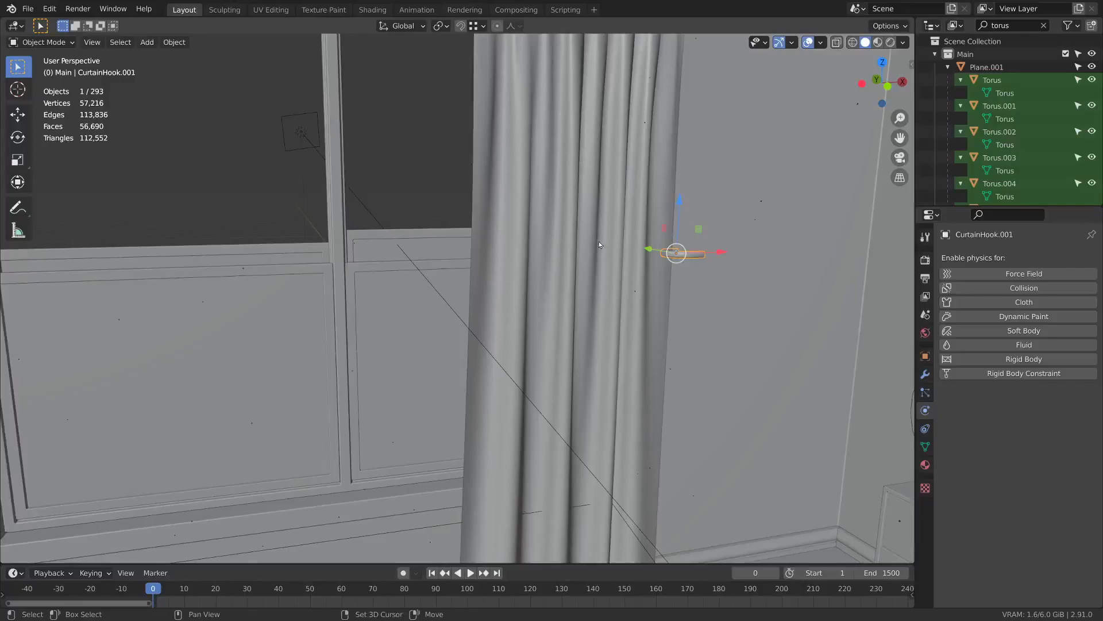
key("shift+a")
mouse_move(675, 232)
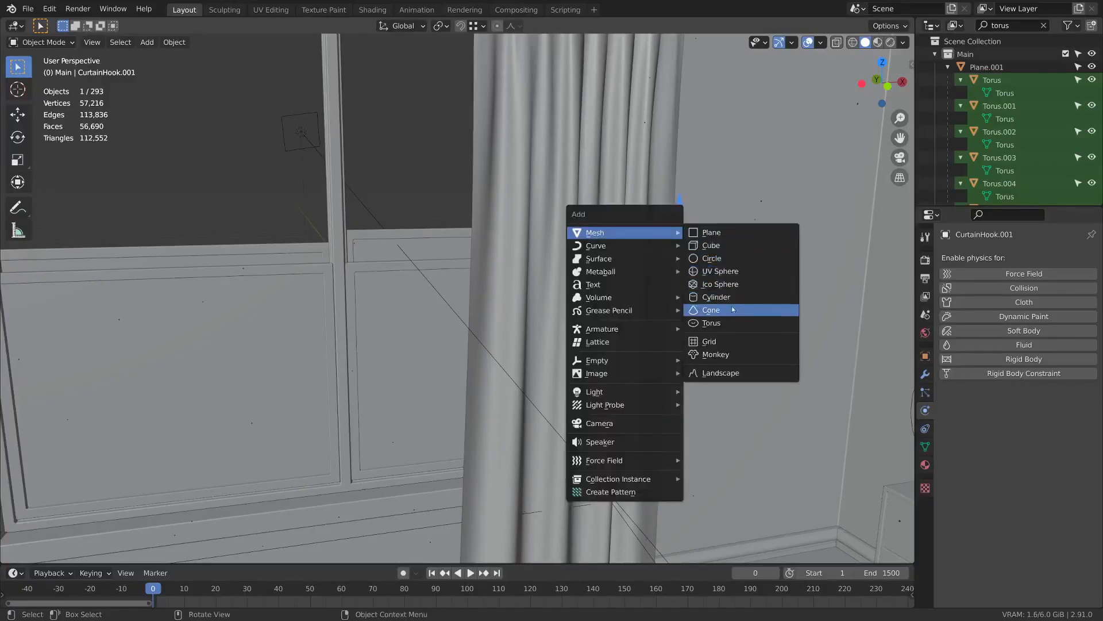
left_click(717, 246)
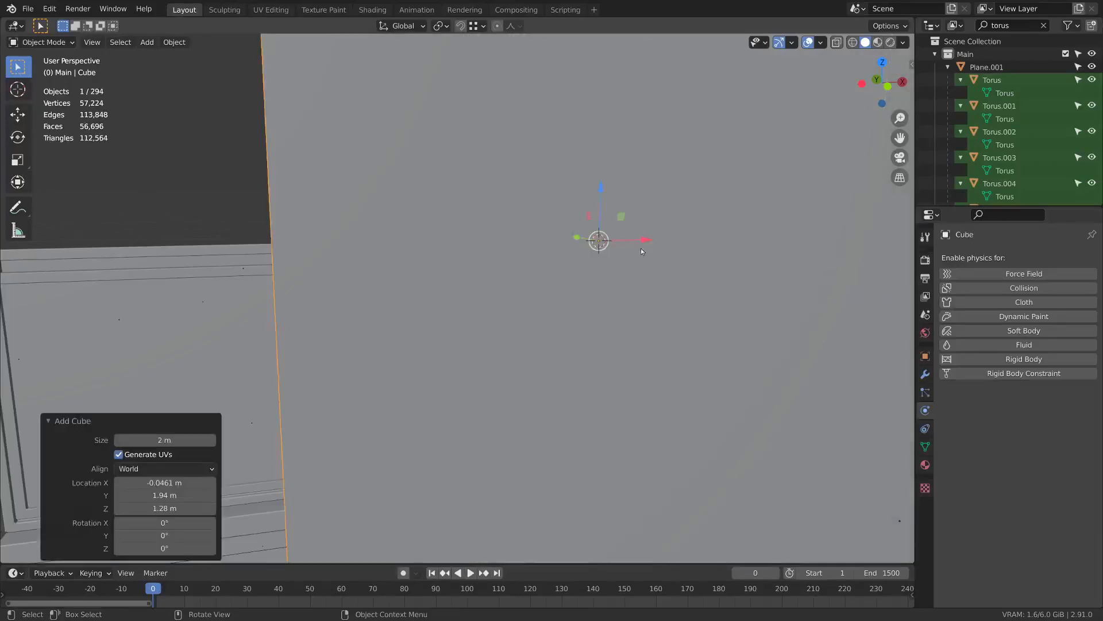
mouse_move(640, 247)
middle_mouse_down()
mouse_move(690, 225)
mouse_move(645, 234)
middle_mouse_up()
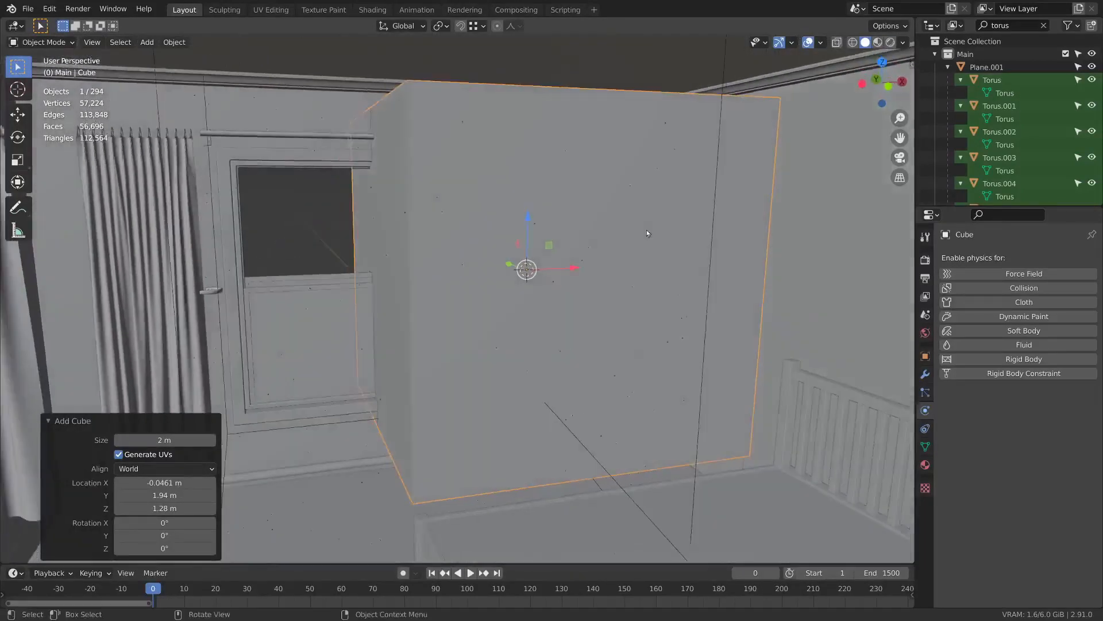
- In Edit Mode, shape the cube into a wide flat slab by scaling Z by 0.025 and 2.365, and X by about 1.67
key("Tab")
key("s")
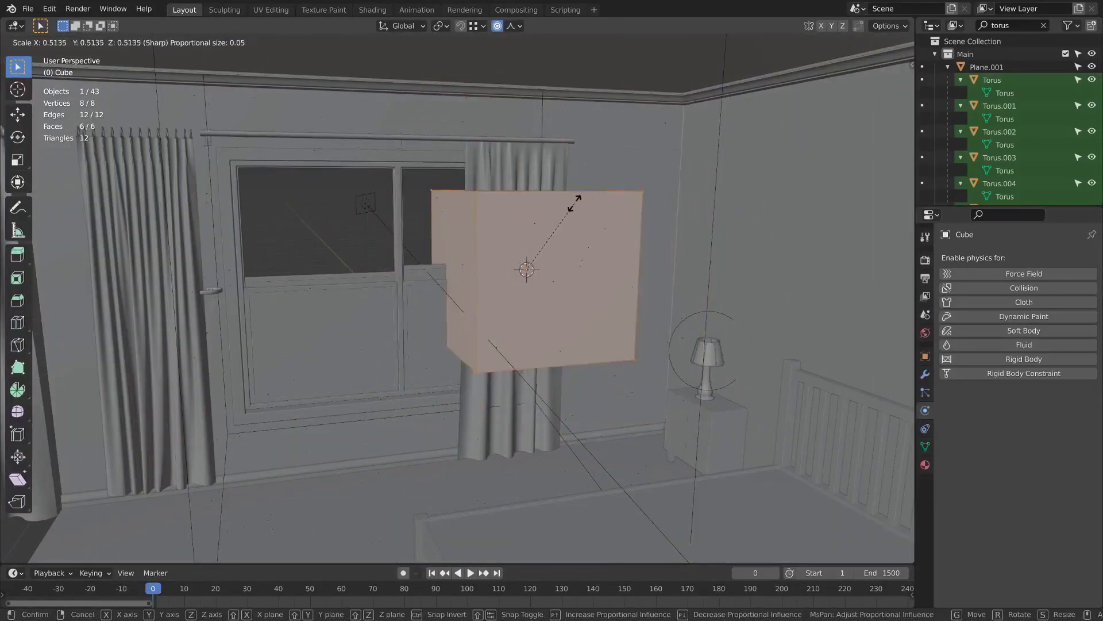
key("z")
left_click(530, 268)
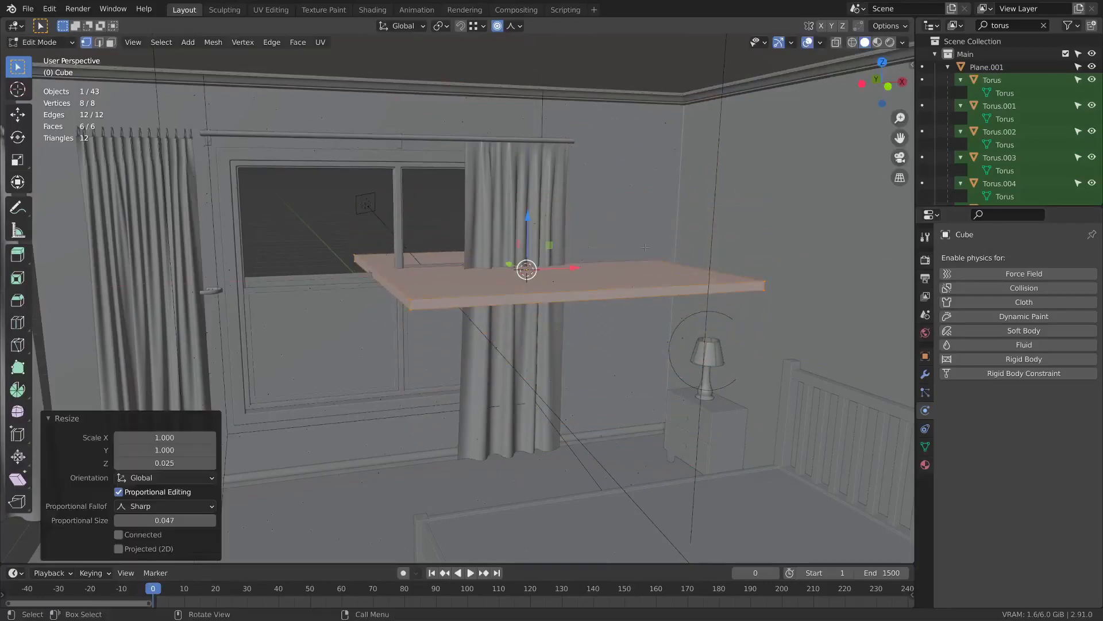
middle_click_drag(530, 253, 526, 201)
key("s")
key("z")
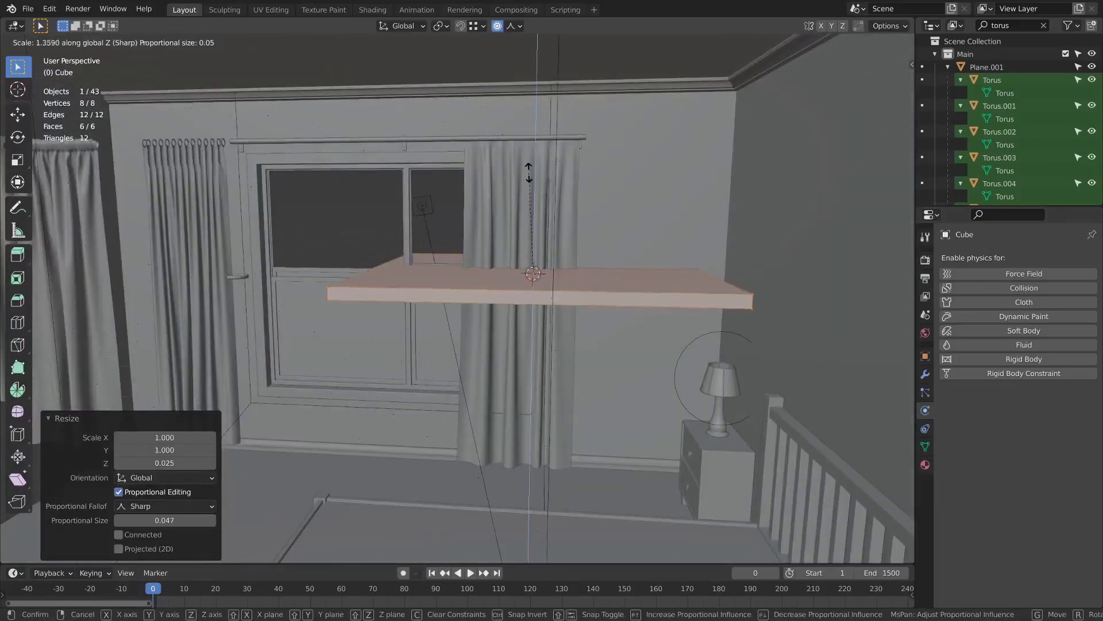
left_click(540, 98)
key("s")
key("x")
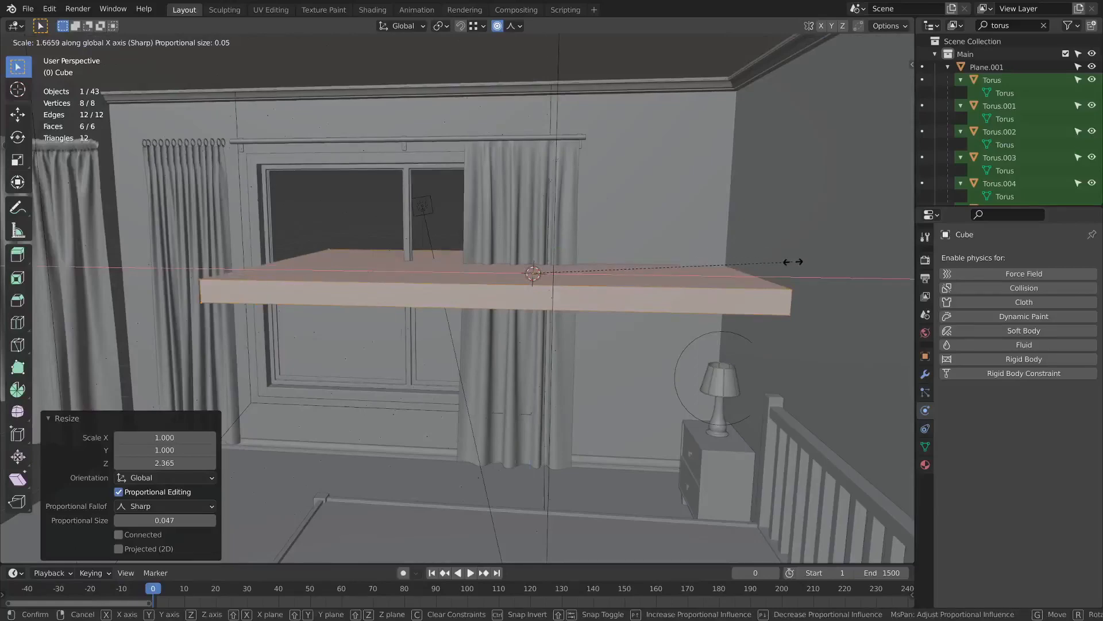
left_click(792, 261)
- Select the slab's top and bottom faces and inset them by 0.831 m
key("3")
key("alt+a")
middle_click_drag(468, 280, 545, 224)
left_click(501, 279)
left_click(546, 241, "shift")
middle_click_drag(623, 219, 708, 253)
key("i")
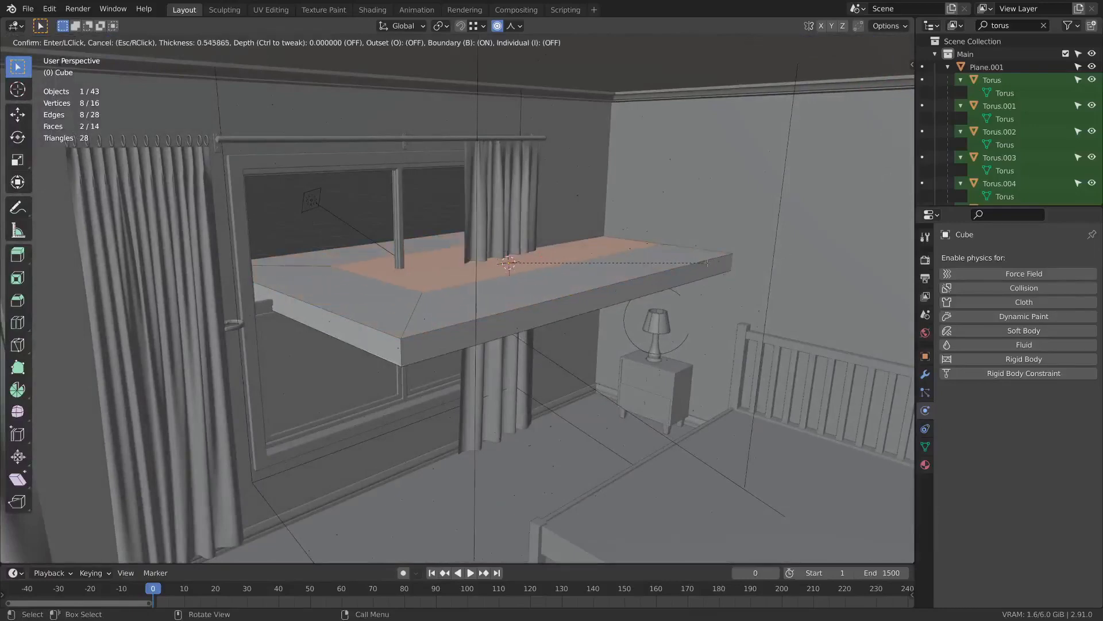
left_click(639, 238)
middle_click_drag(638, 239, 555, 242)
scroll(555, 241, "up", 3)
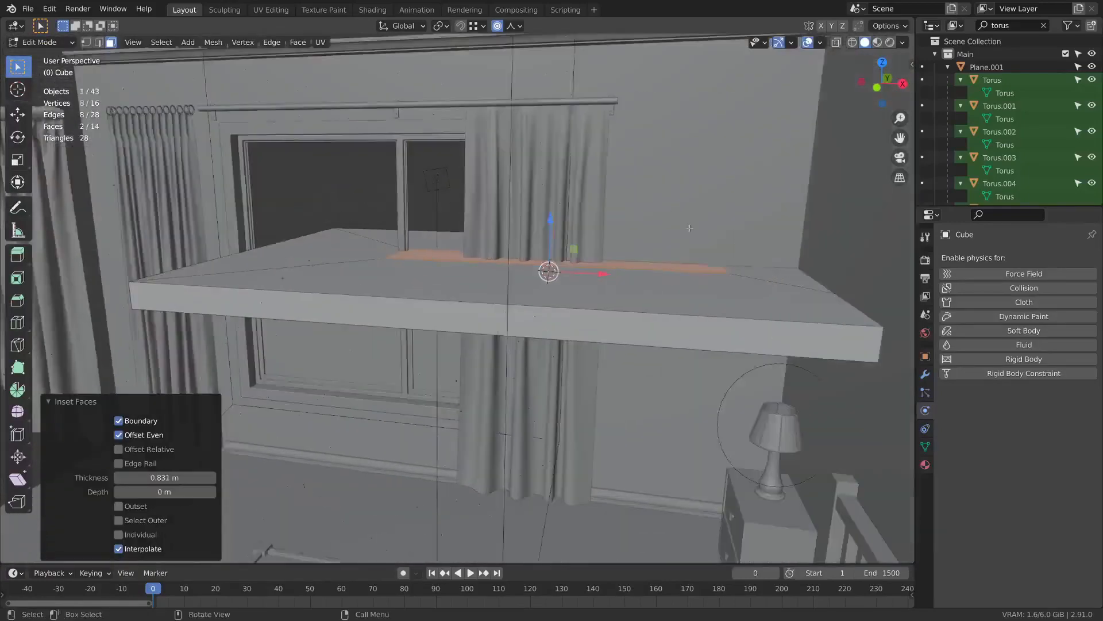
- Narrow the slab's inset top and bottom faces along X to about the width of the curtain
middle_click_drag(693, 230, 652, 282, "shift")
key("s")
key("x")
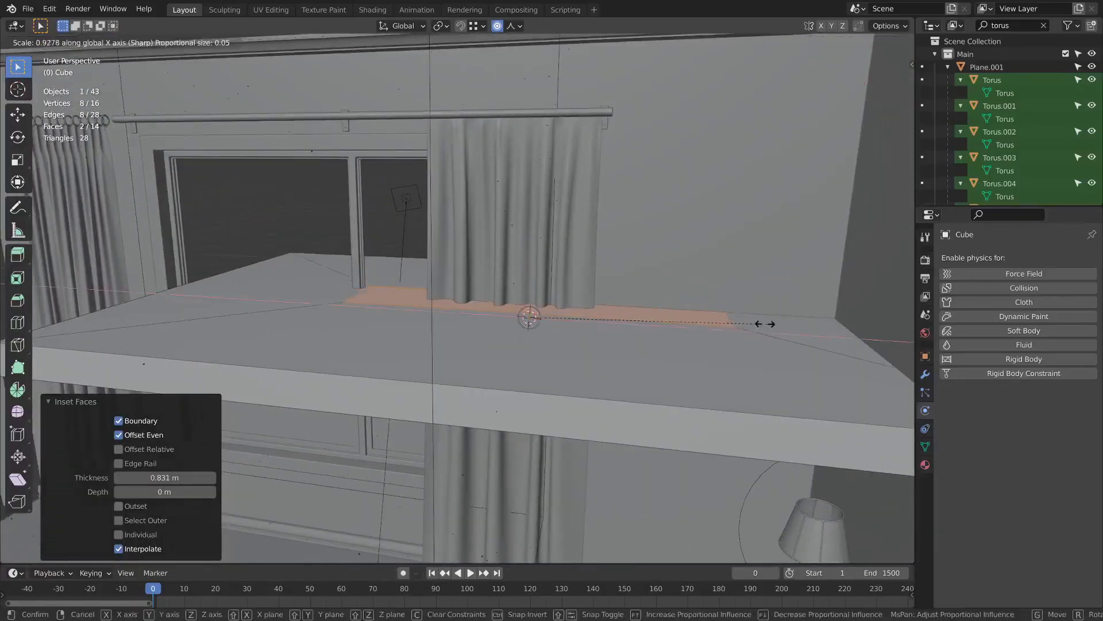
left_click(651, 315)
key("Tab")
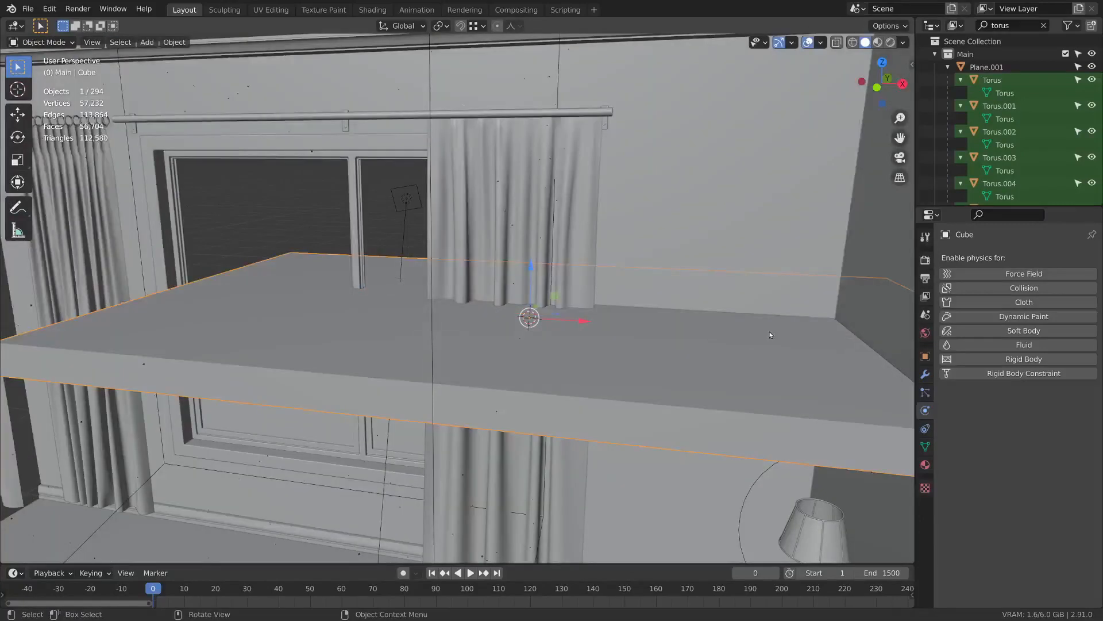
- Move the whole slab along X and Y so its inset faces line up with the right curtain
key("g")
key("x")
left_click(744, 326)
key("Tab")
middle_click_drag(725, 325, 621, 155)
key("Tab")
key("g")
key("y")
left_click(624, 298)
- Bridge the slab's two inset faces to cut a through hole around the curtain
key("Tab")
right_click(624, 142)
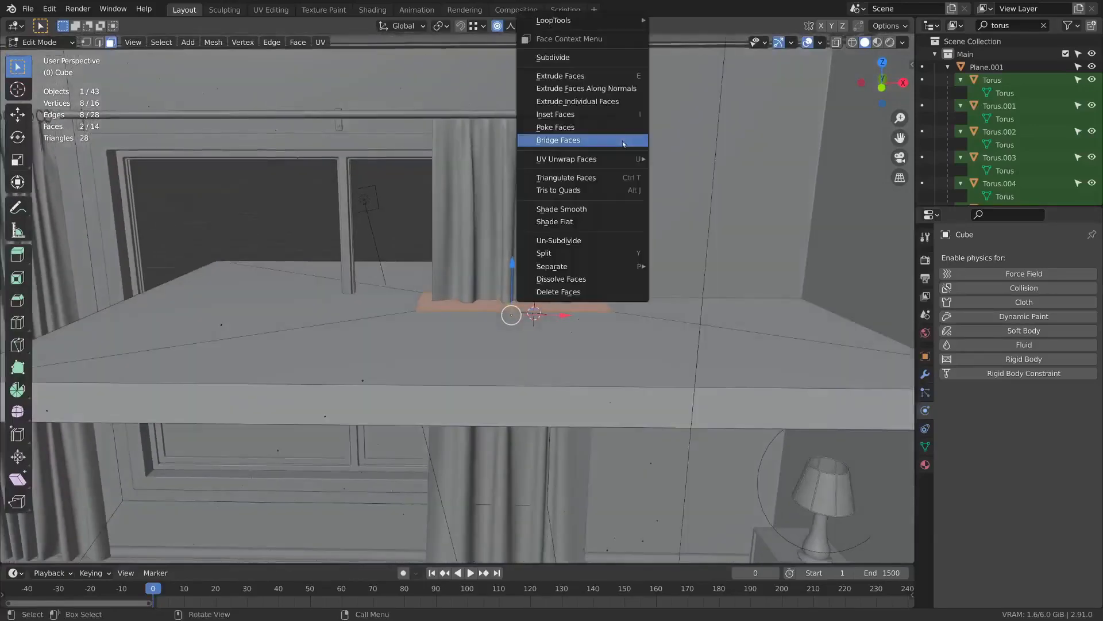
left_click(580, 140)
middle_click_drag(581, 141, 668, 294)
key("Tab")
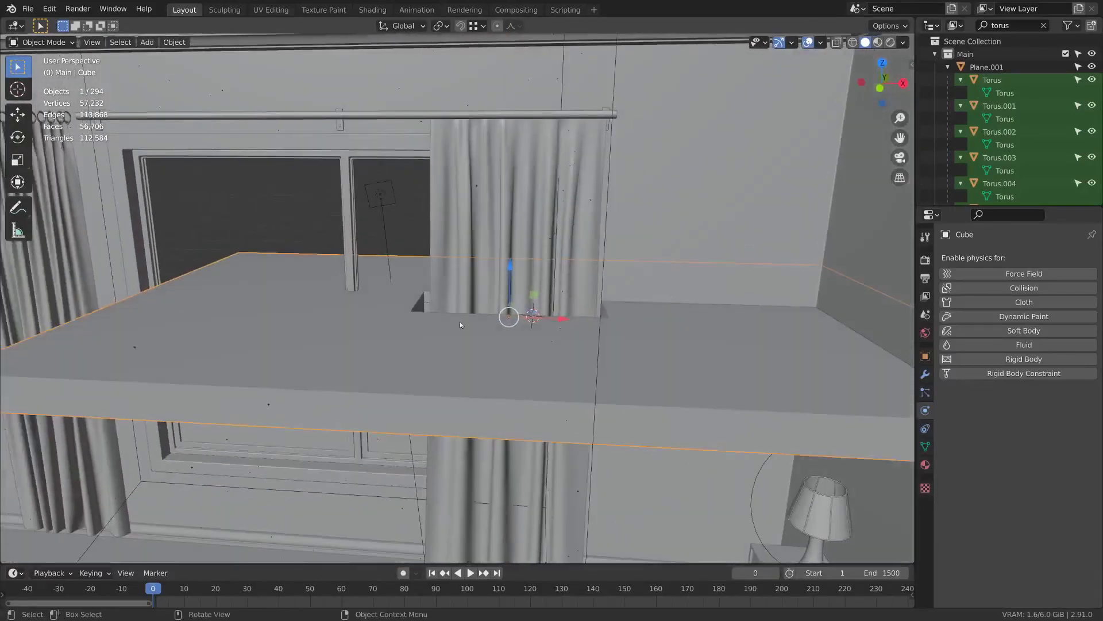
- Add a Bevel modifier with 2 segments to the slab
middle_click_drag(459, 324, 506, 322)
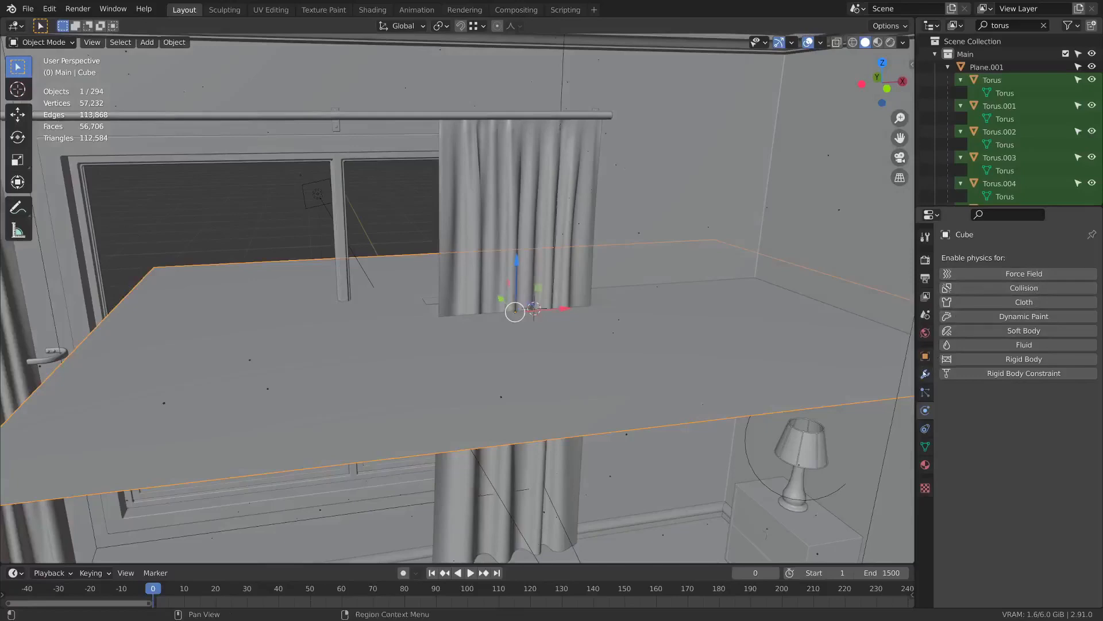
left_click(925, 374)
left_click(1019, 258)
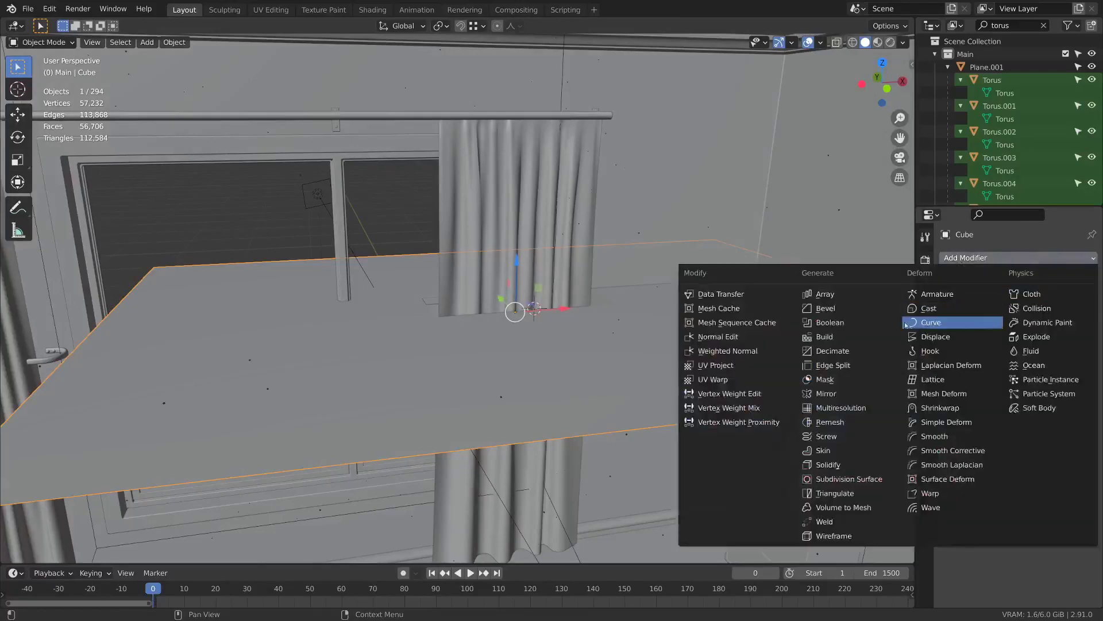
left_click(836, 309)
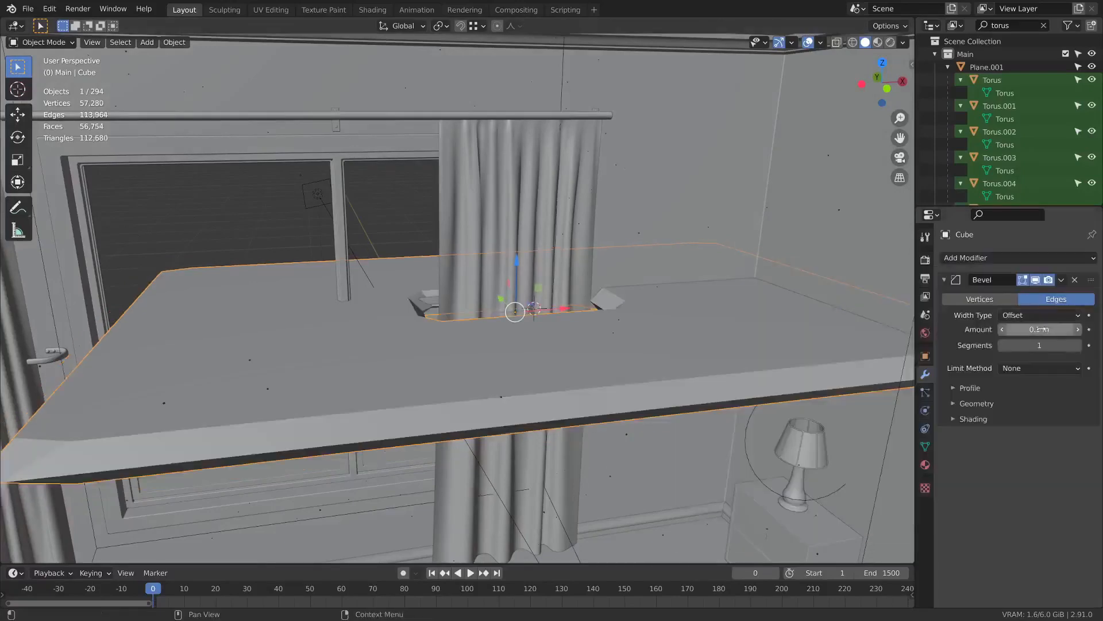
left_click(1078, 345)
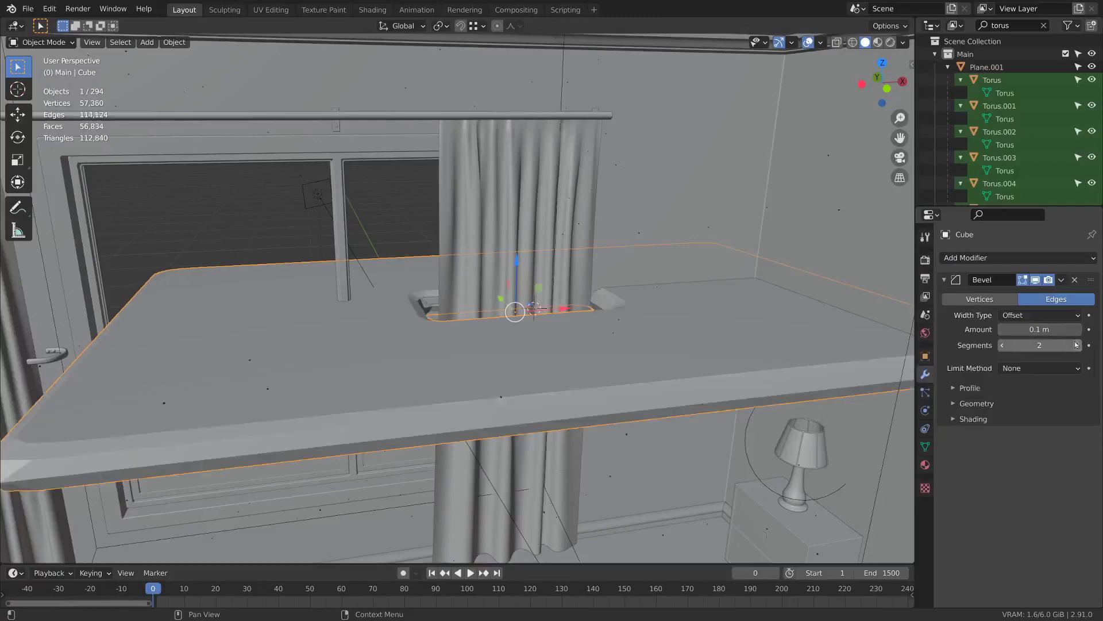
middle_click_drag(662, 284, 357, 360)
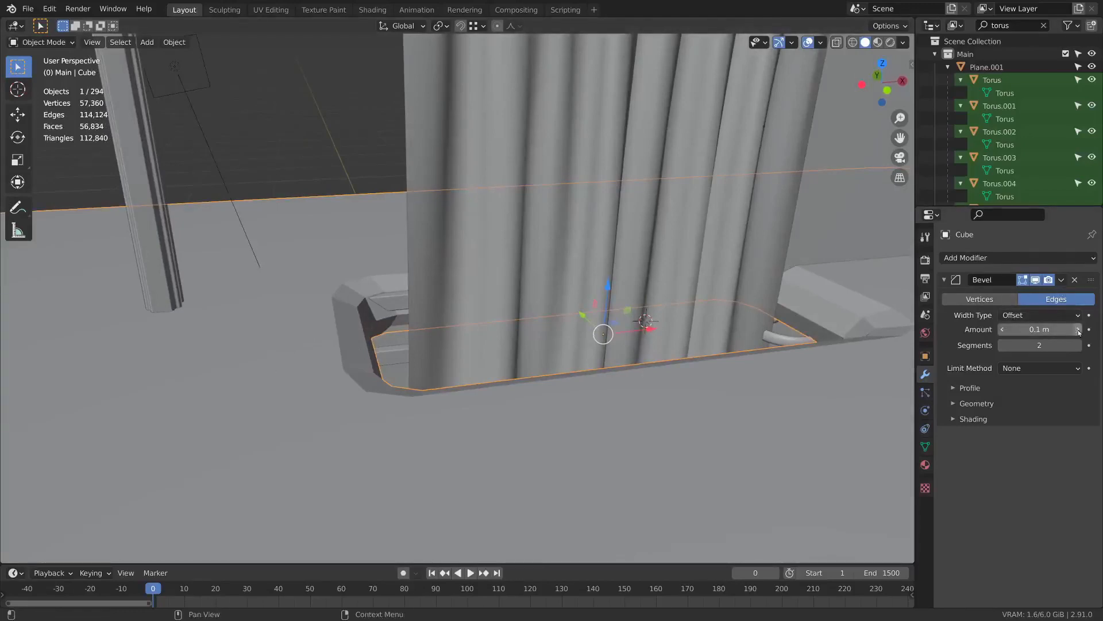
- Give the slab a Collision modifier and set its bevel amount to 0.04 m
left_click(1049, 260)
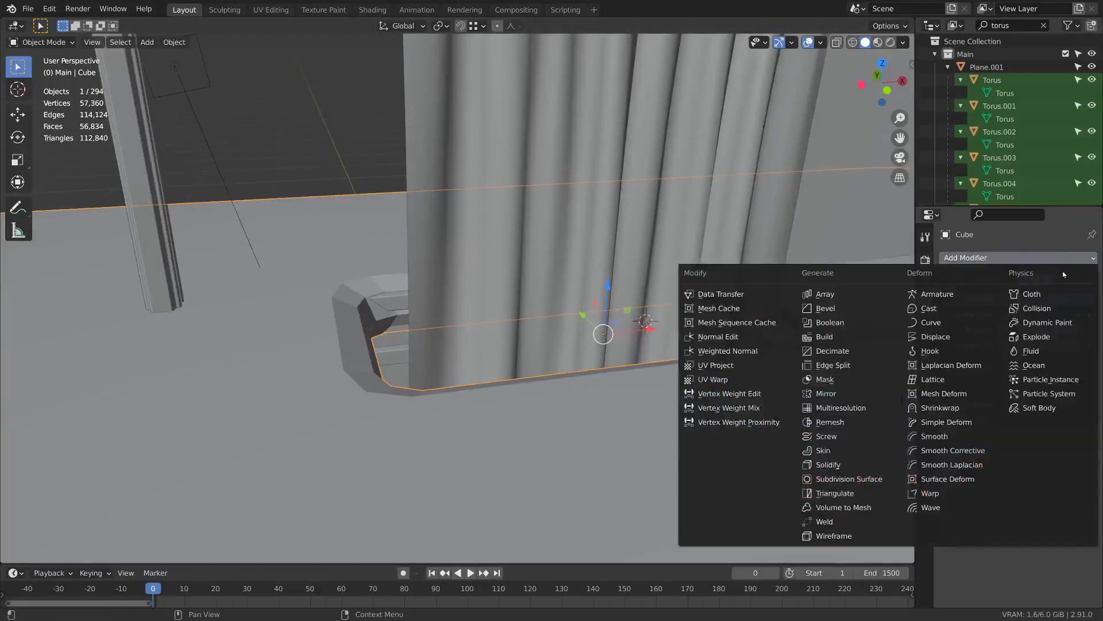
left_click(1063, 307)
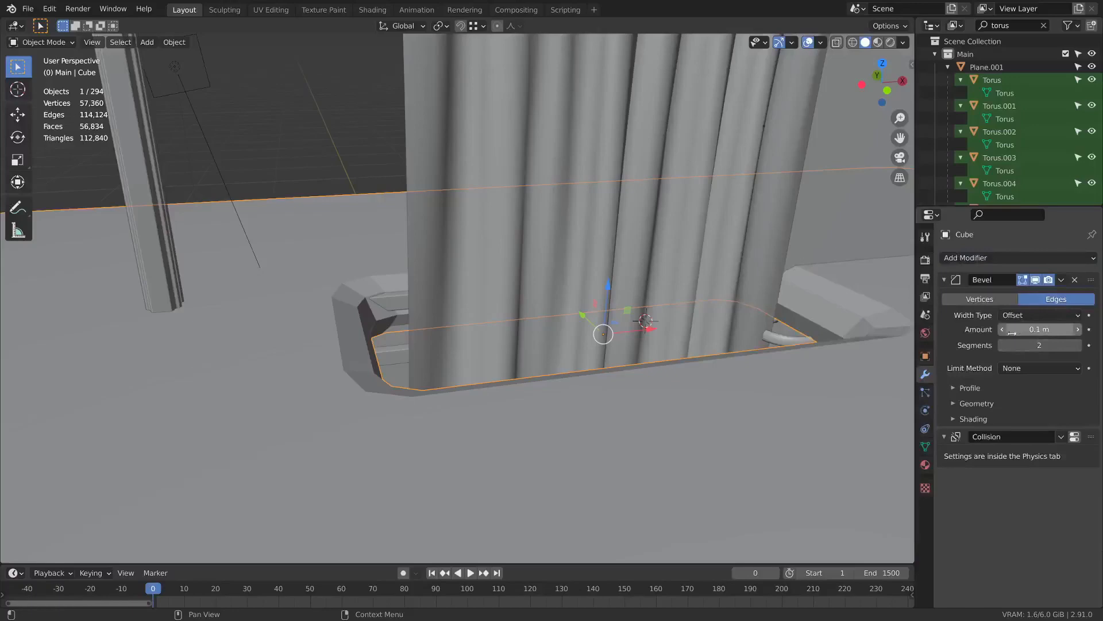
left_click_drag(1040, 328, 1005, 329)
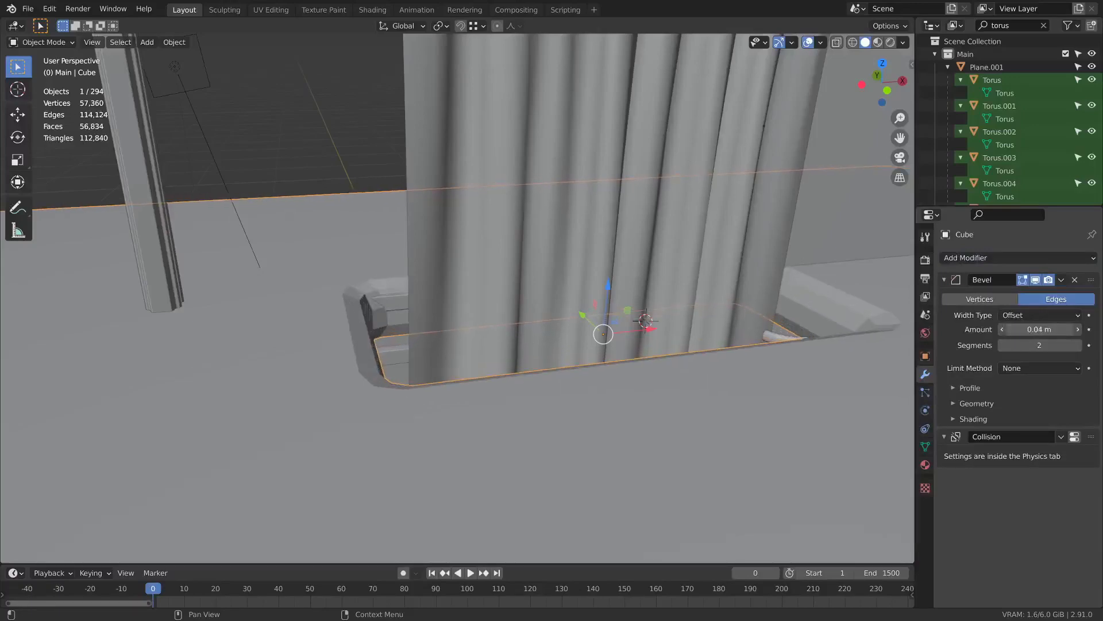
middle_click_drag(668, 308, 645, 303)
scroll(680, 377, "down", 5)
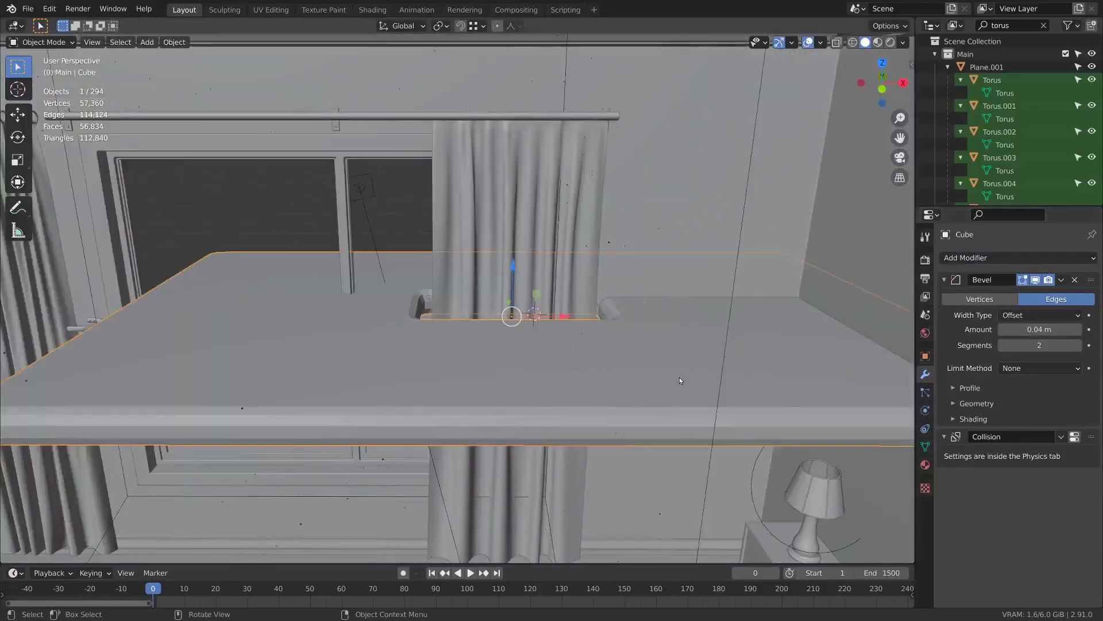
- Try scaling the slab uniformly on all axes while the cloth simulation plays
middle_click_drag(679, 377, 681, 360)
key("space")
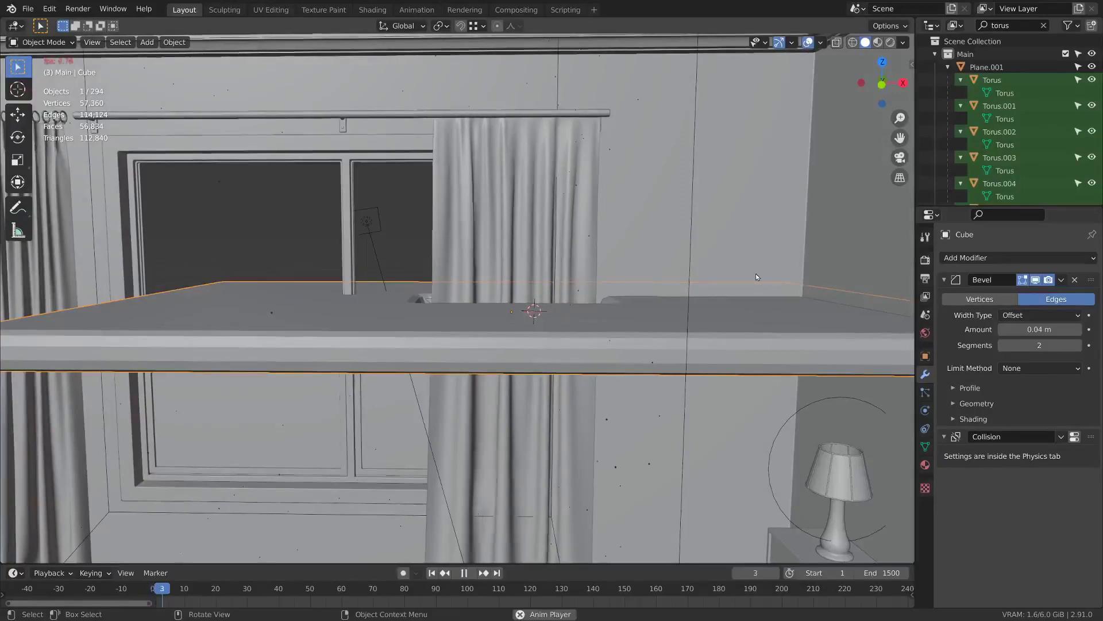
key("s")
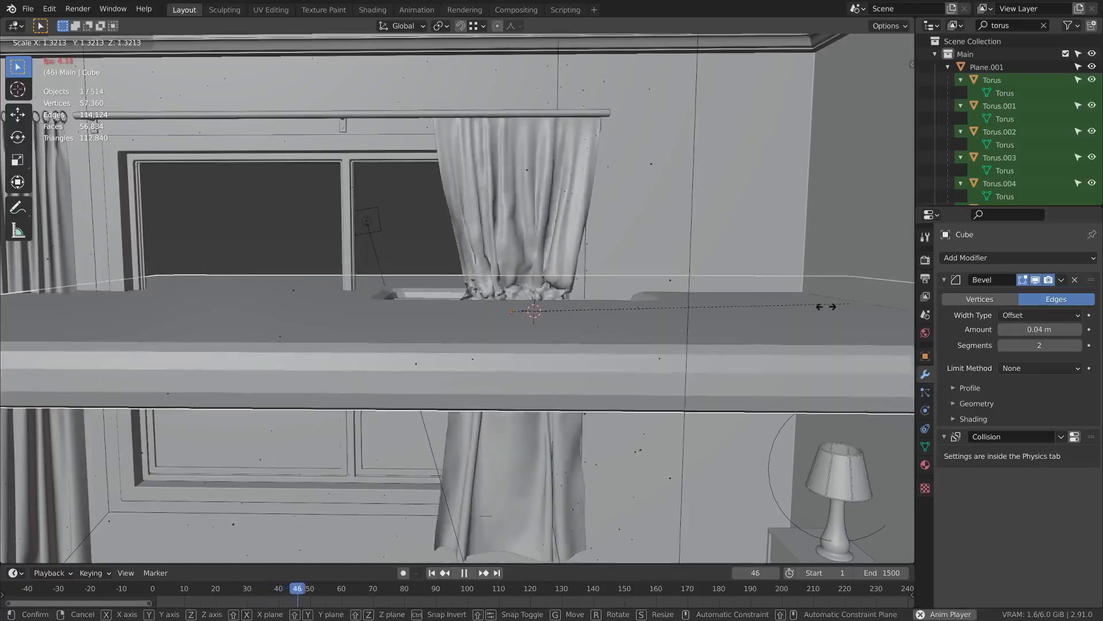
left_click(825, 308)
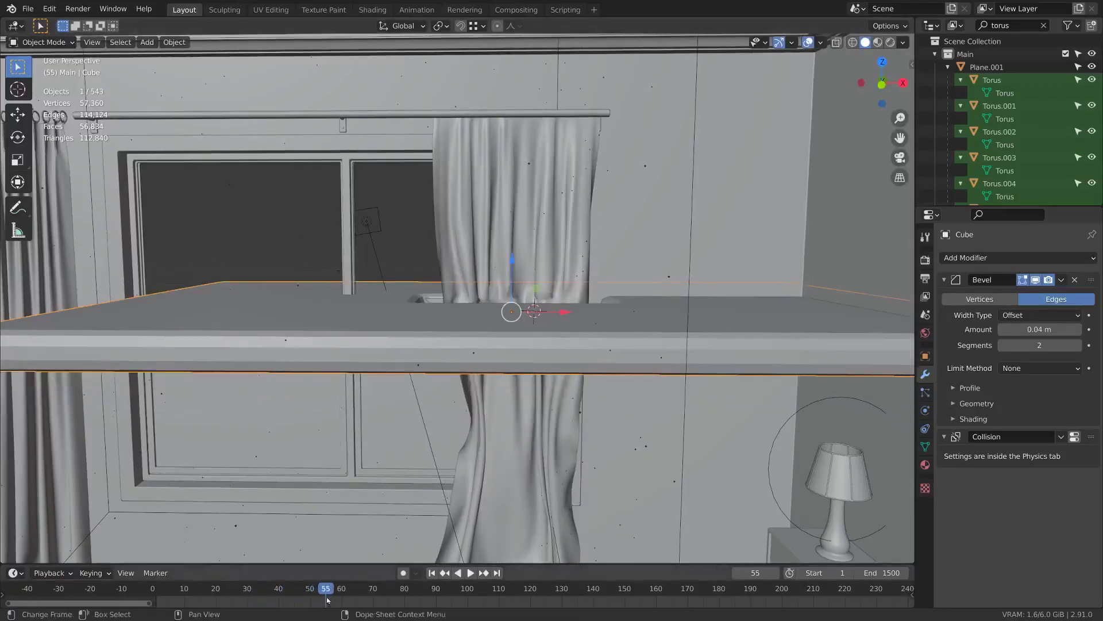
key("Escape")
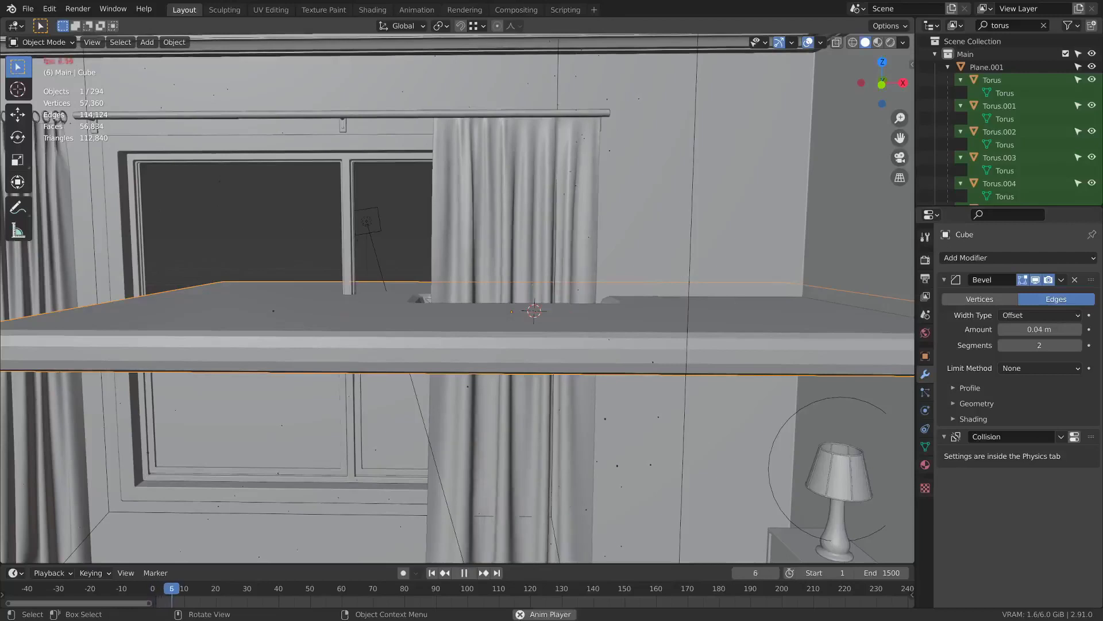
- While the simulation plays from the start, scale the slab to 0.754 along X and shift it about 0.66 m along X
key("s")
key("x")
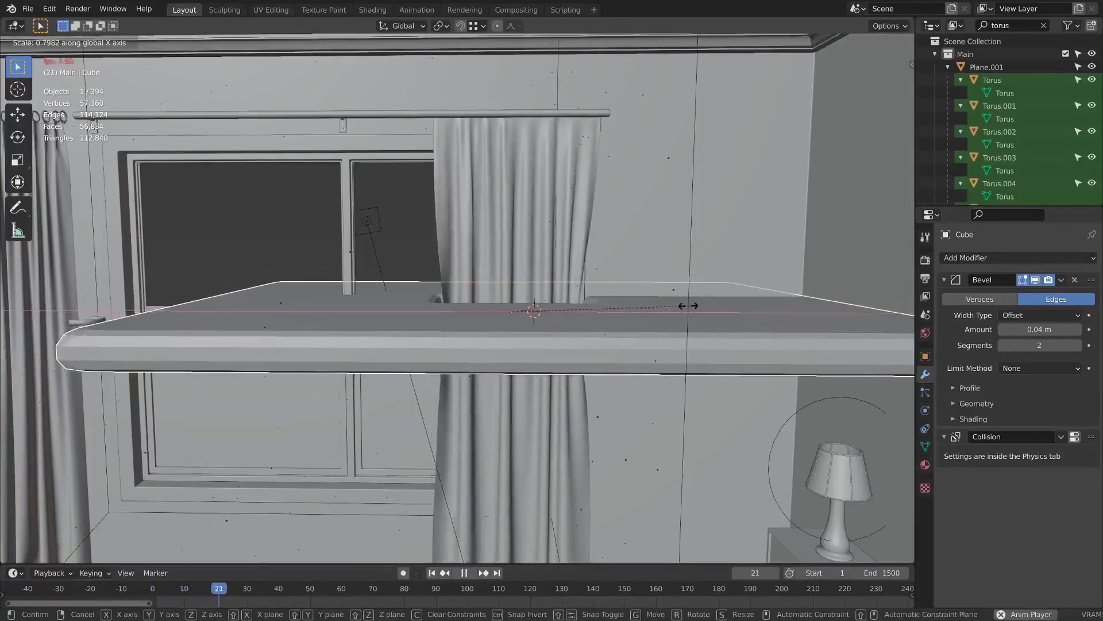
left_click(672, 314)
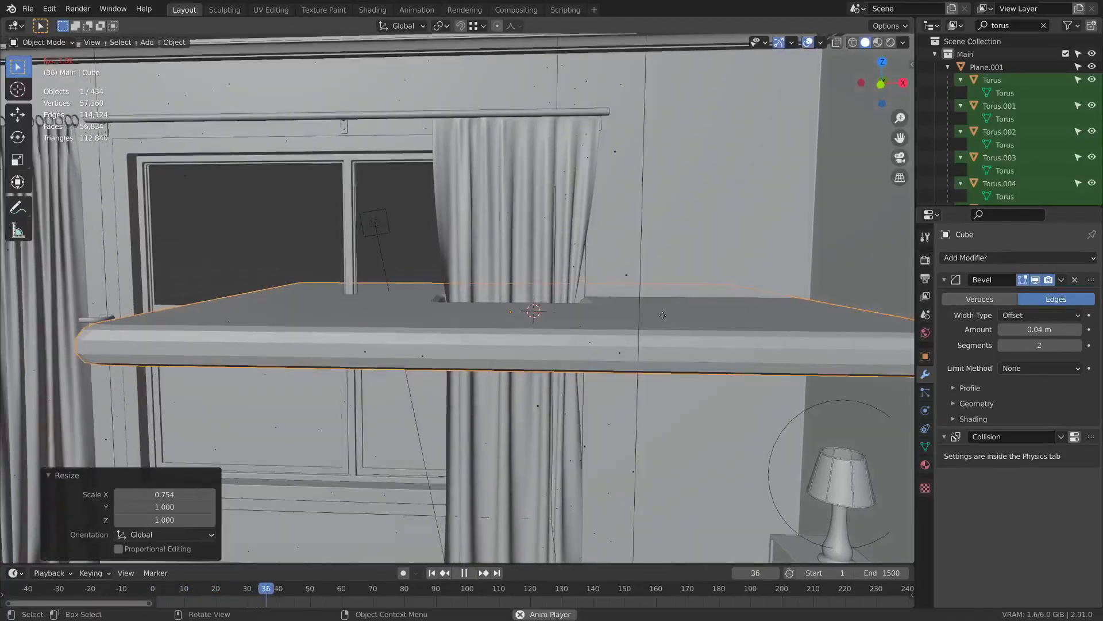
key("g")
key("x")
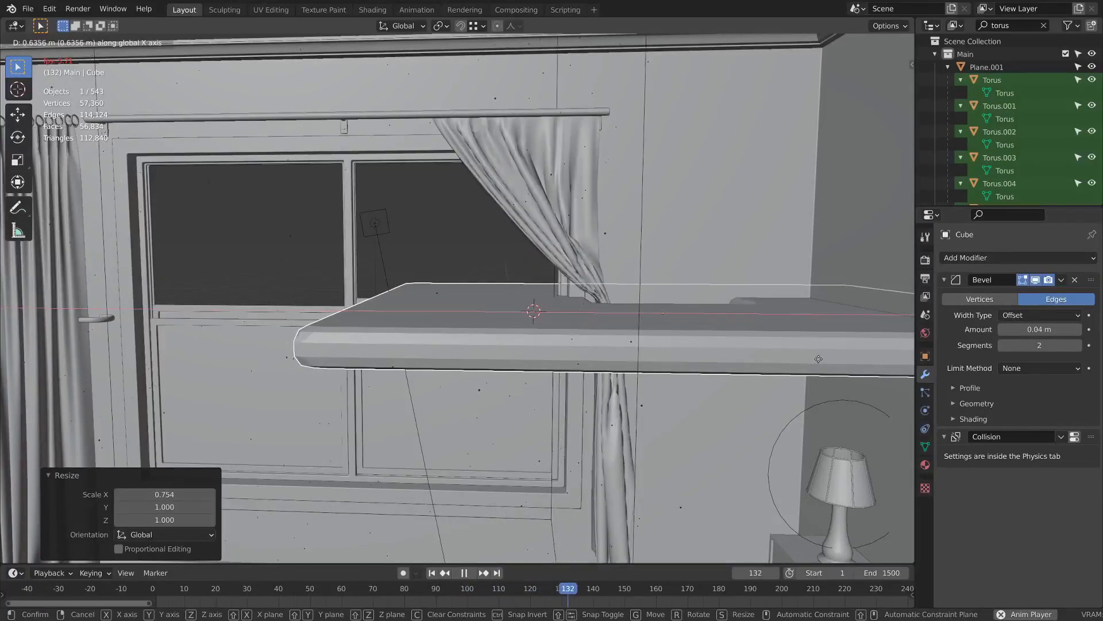
left_click(828, 359)
- Shrink the slab along Y during playback to squeeze the curtain's depth, and pause the simulation
middle_click_drag(696, 292, 769, 348)
key("s")
key("x")
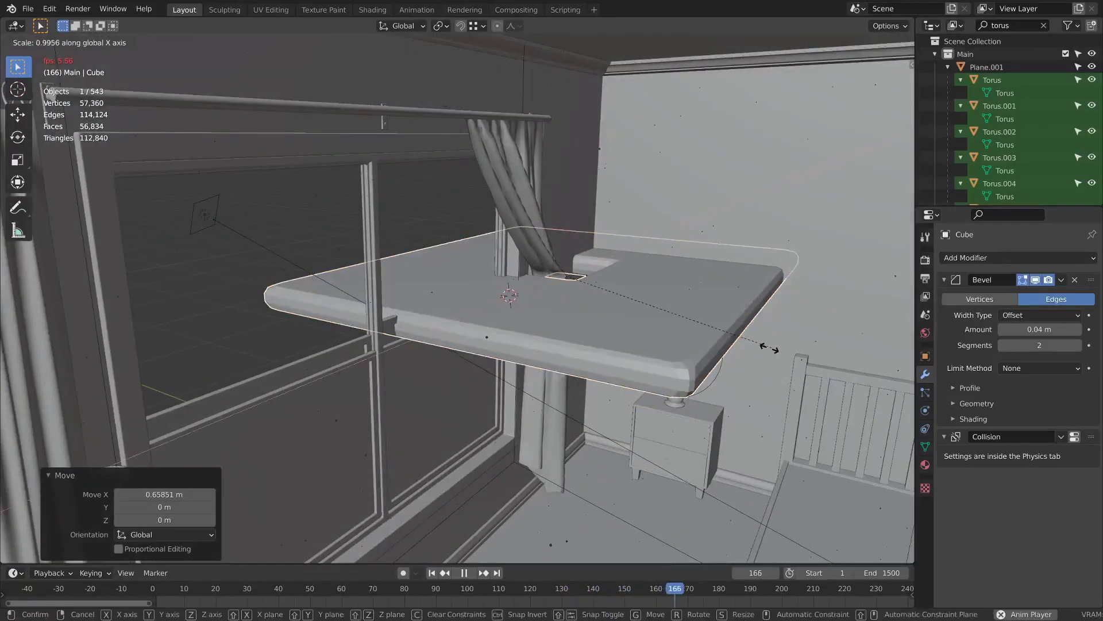
key("y")
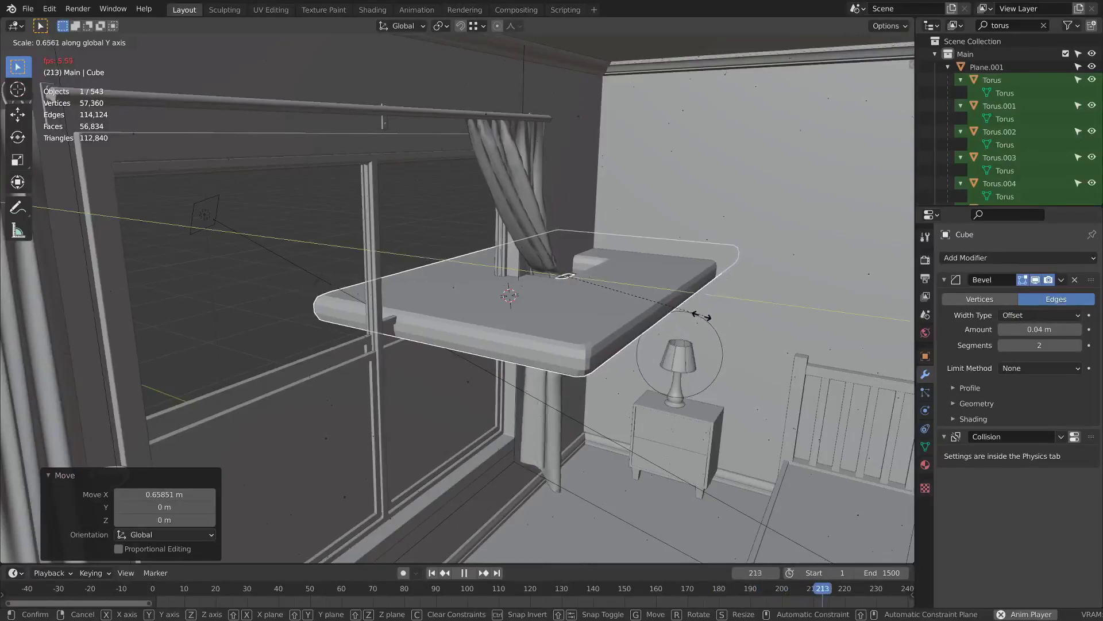
left_click(649, 301)
middle_click_drag(648, 302, 629, 342)
key("space")
- Reselect the slab, resume the simulation, tilt the slab -13.5° about the global Y axis, and pause
left_click(529, 210)
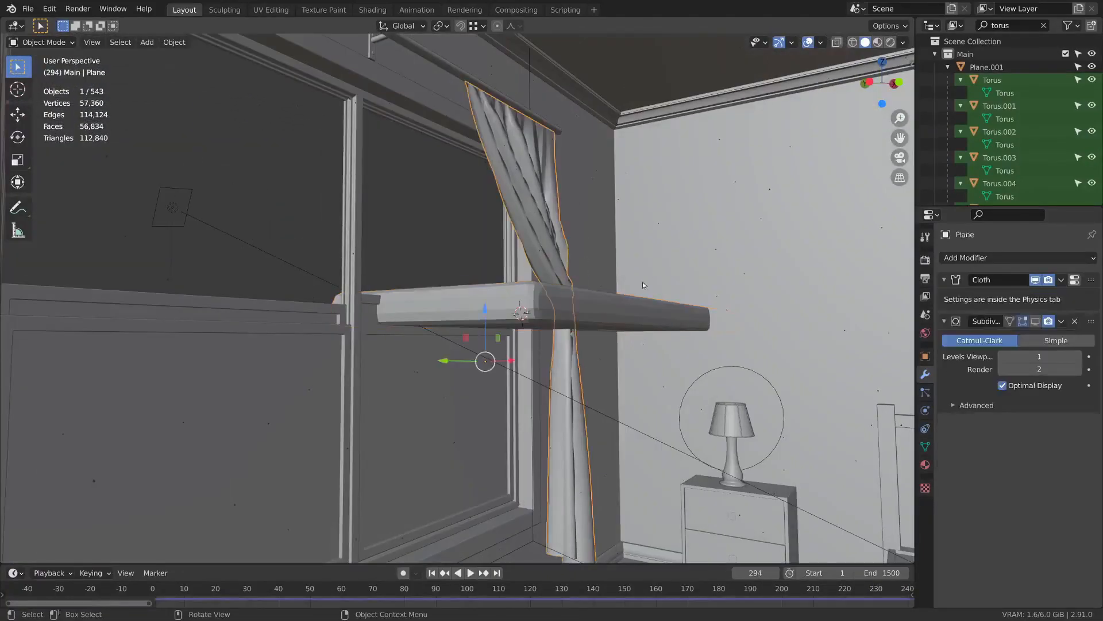
left_click(642, 301)
middle_click_drag(642, 301, 474, 301)
key("space")
key("r")
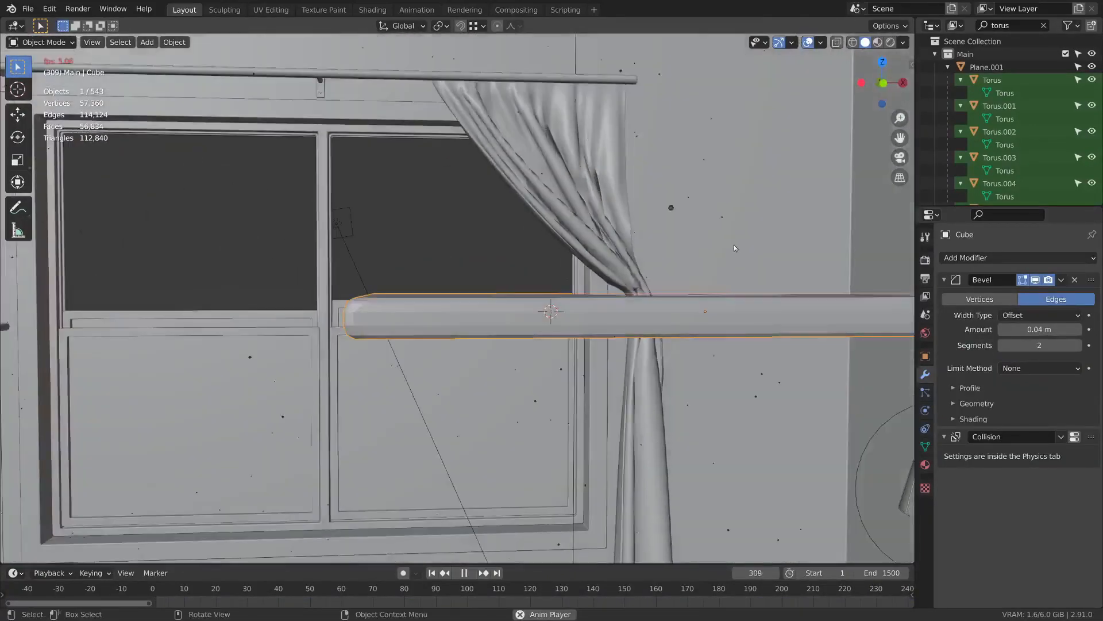
key("x")
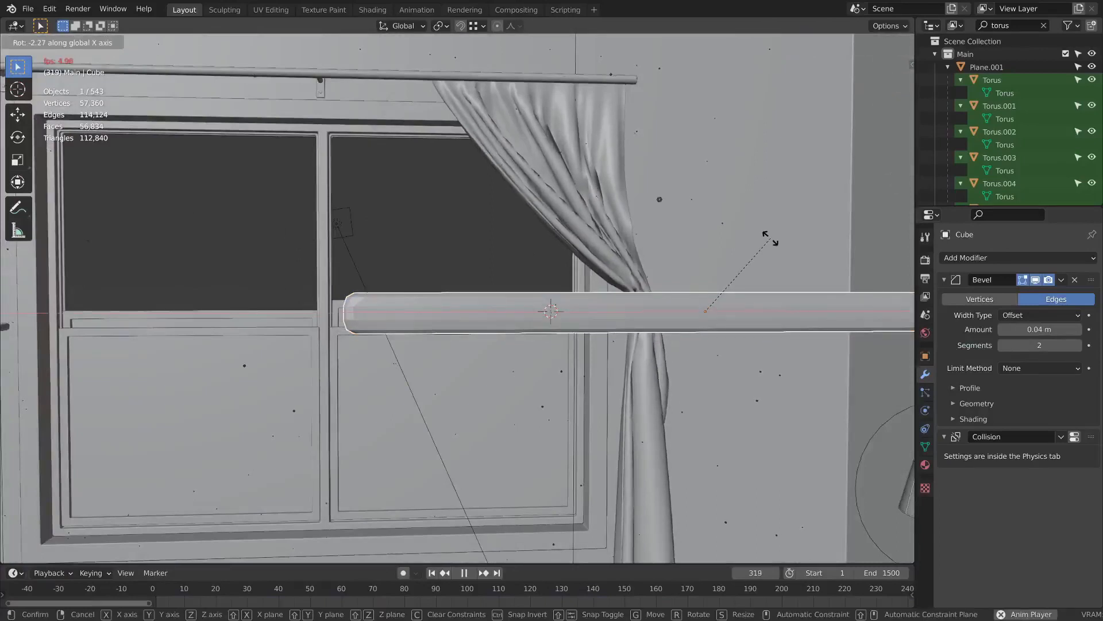
key("y")
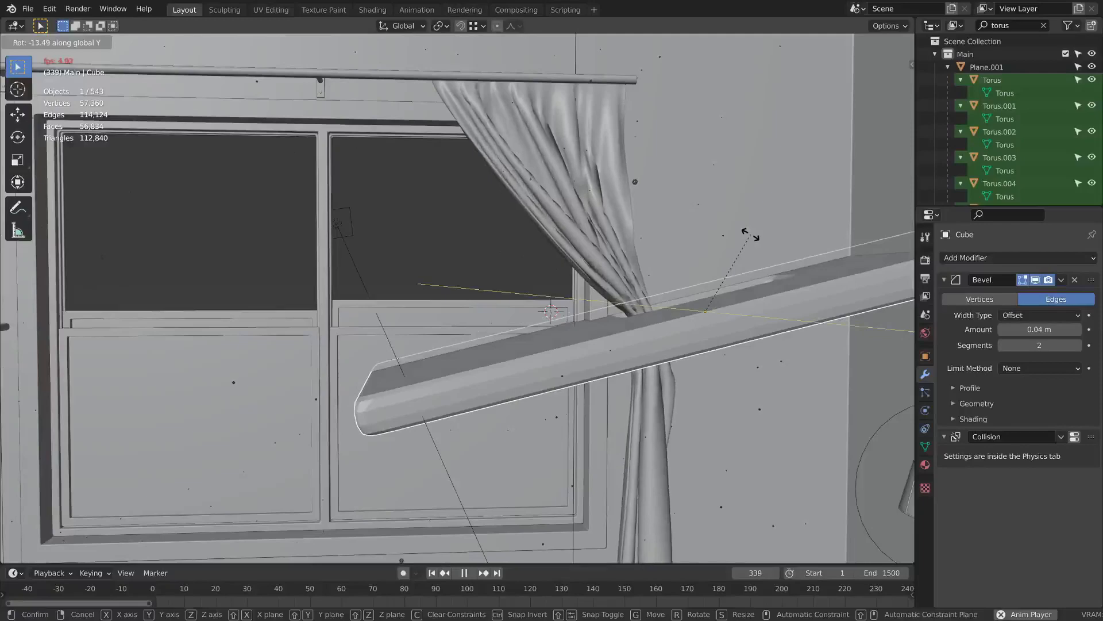
left_click(750, 236)
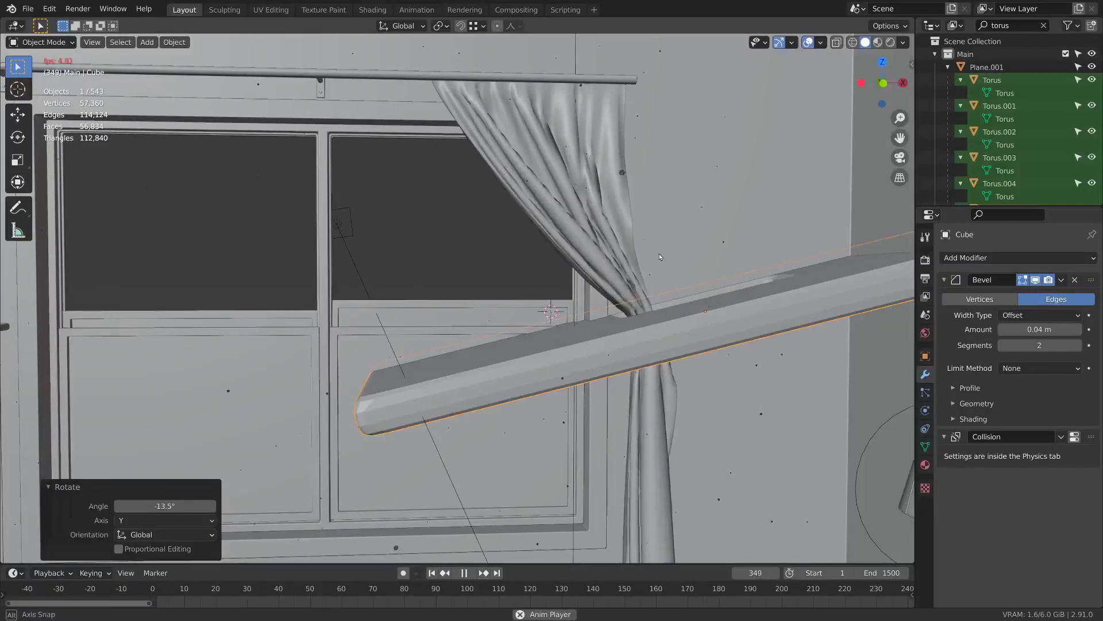
middle_click_drag(599, 264, 491, 346)
key("space")
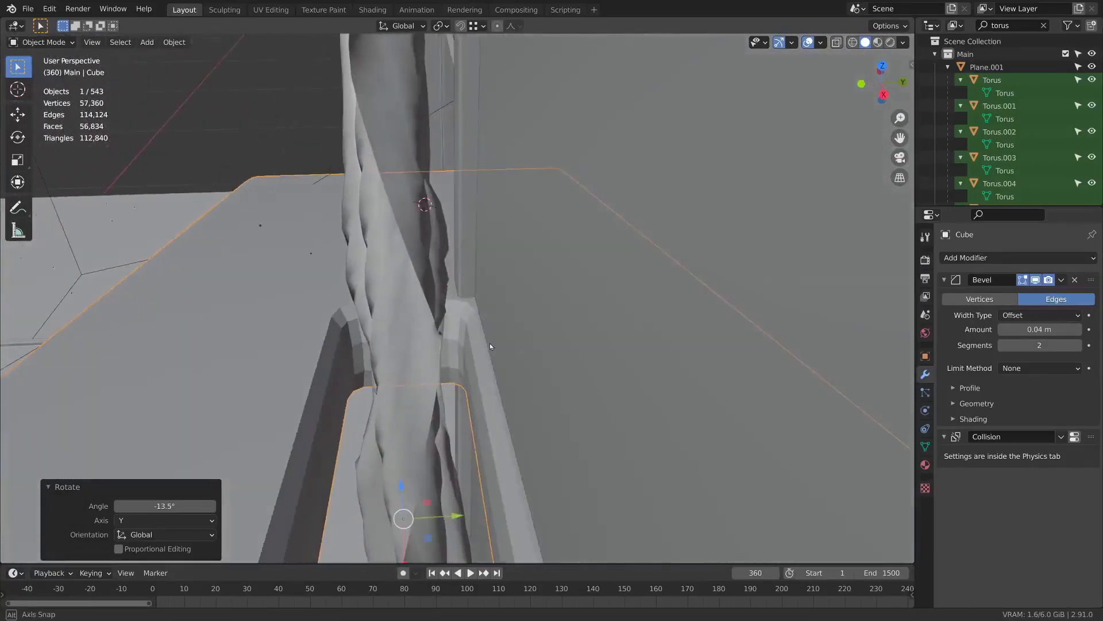
- Shift the slab about 0.022 m along Y while the simulation plays
key("g")
key("x")
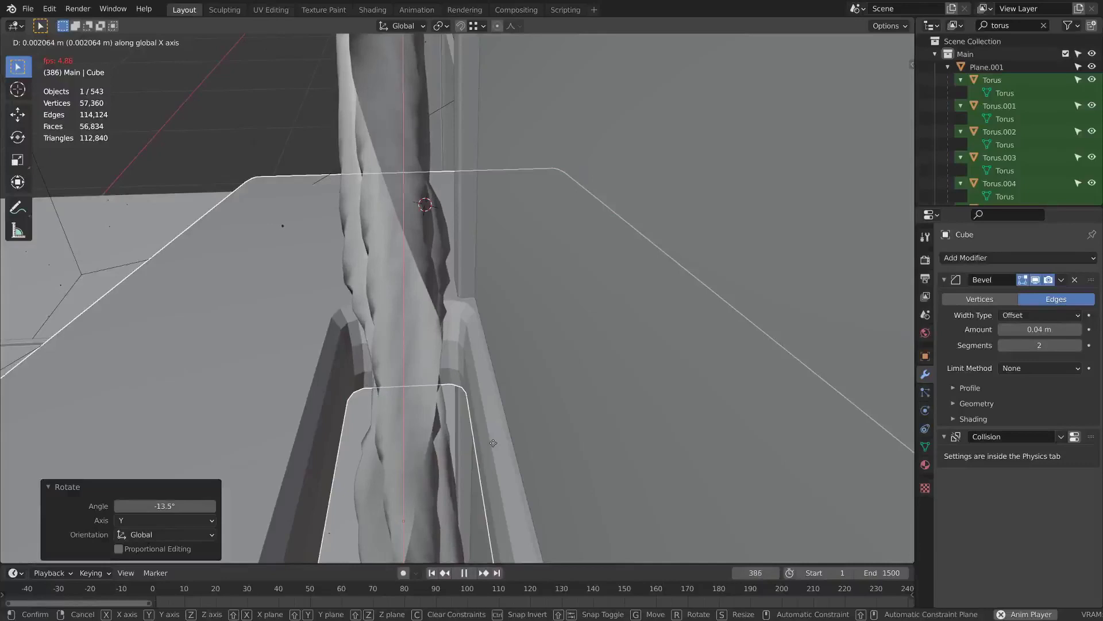
key("y")
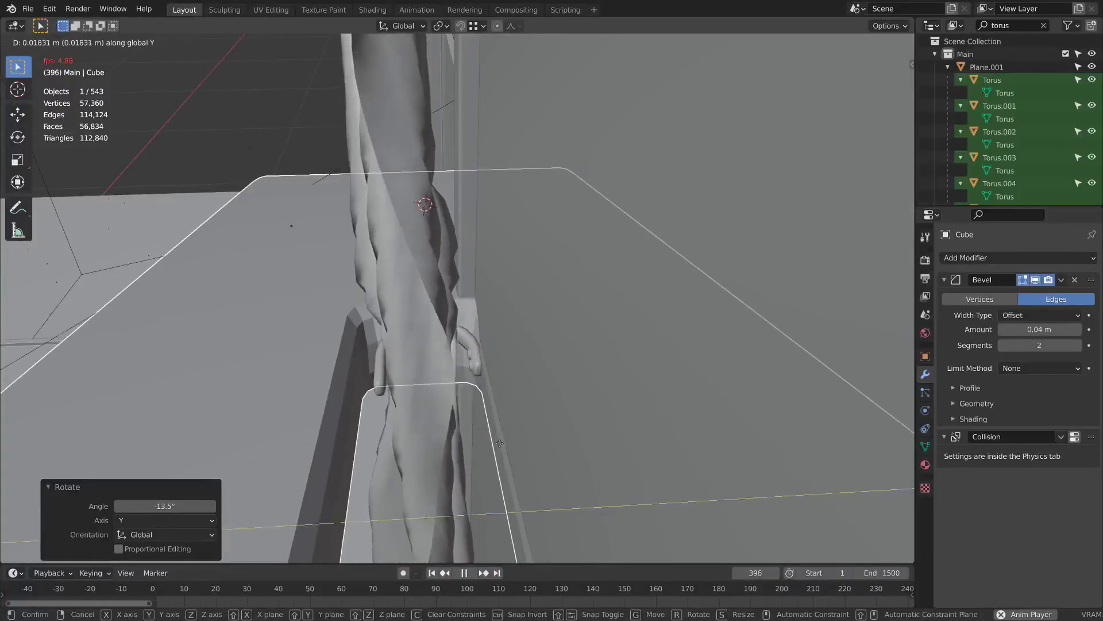
left_click(503, 444)
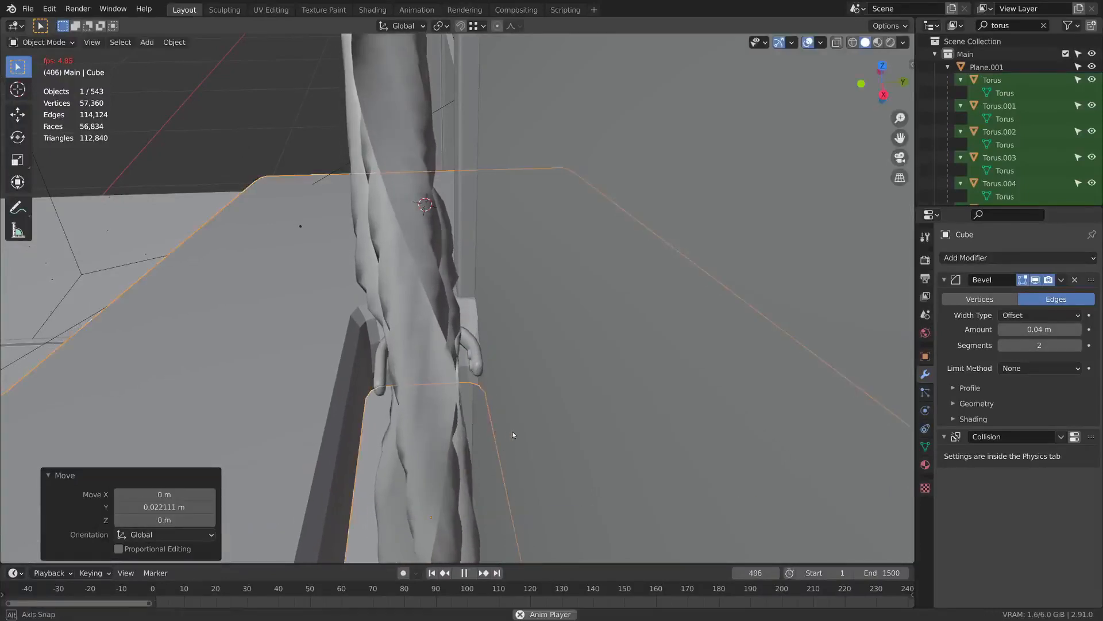
- Nudge the slab about -0.024 m along X during playback and pause the simulation
middle_click_drag(504, 443, 717, 400)
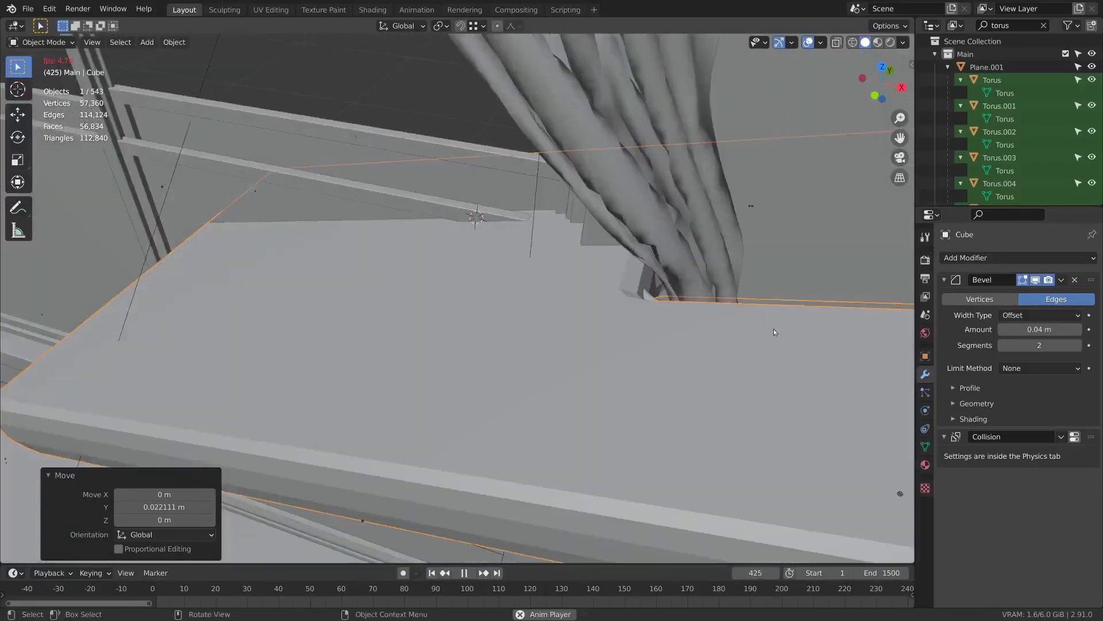
key("g")
key("x")
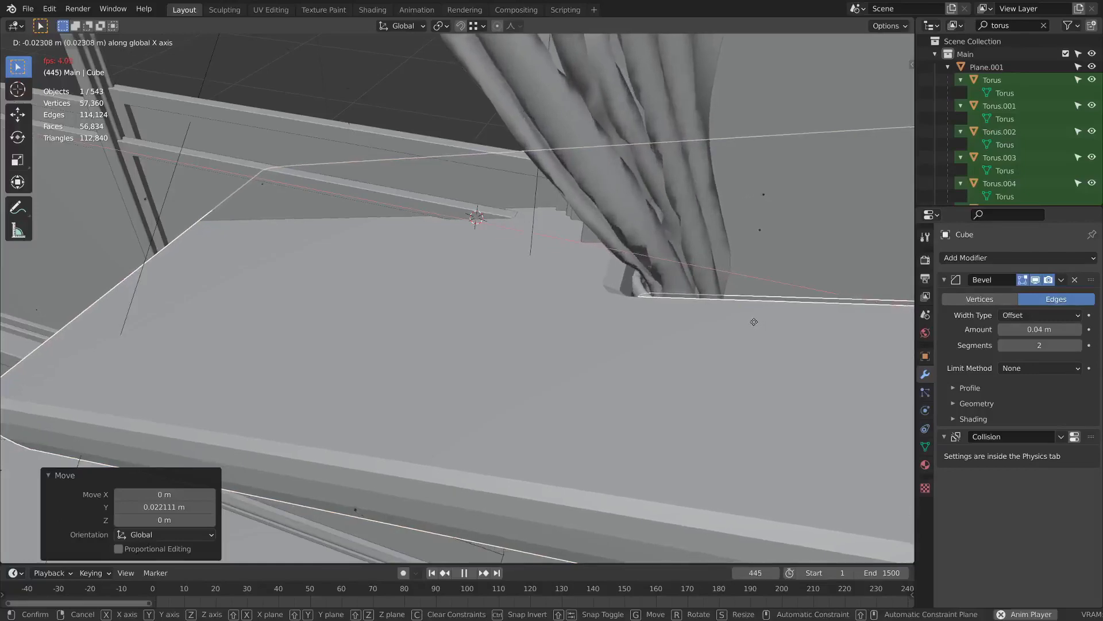
left_click(755, 324)
key("space")
- Move the collision slab along the global Y axis clear of the curtain and delete it
middle_click_drag(689, 304, 718, 232)
scroll(718, 232, "down", 5)
middle_click_drag(564, 251, 655, 254)
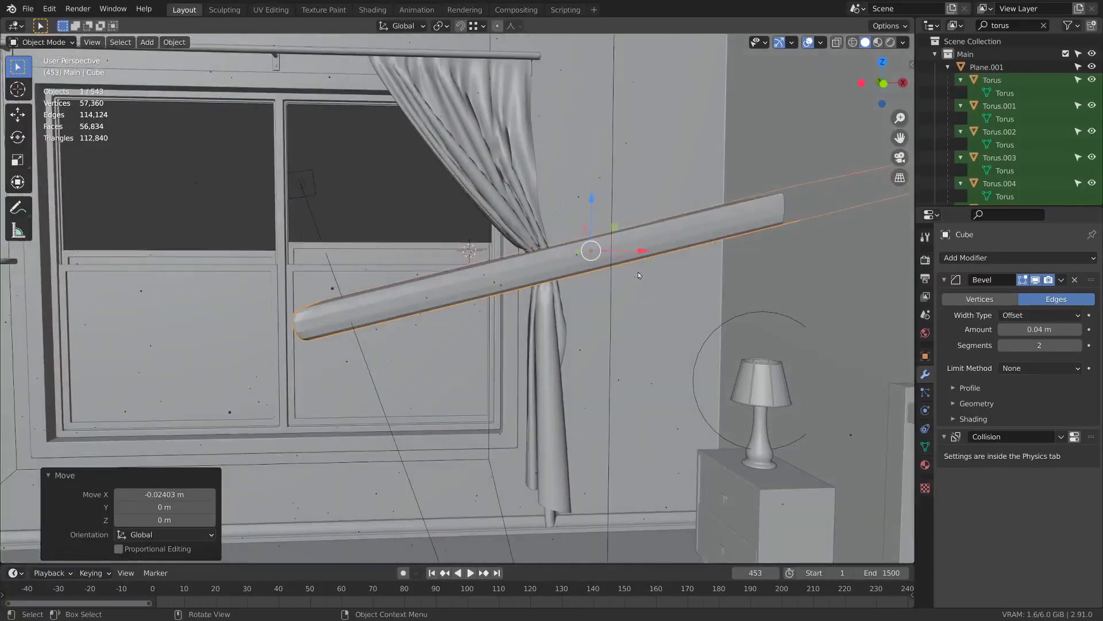
key("g")
key("y")
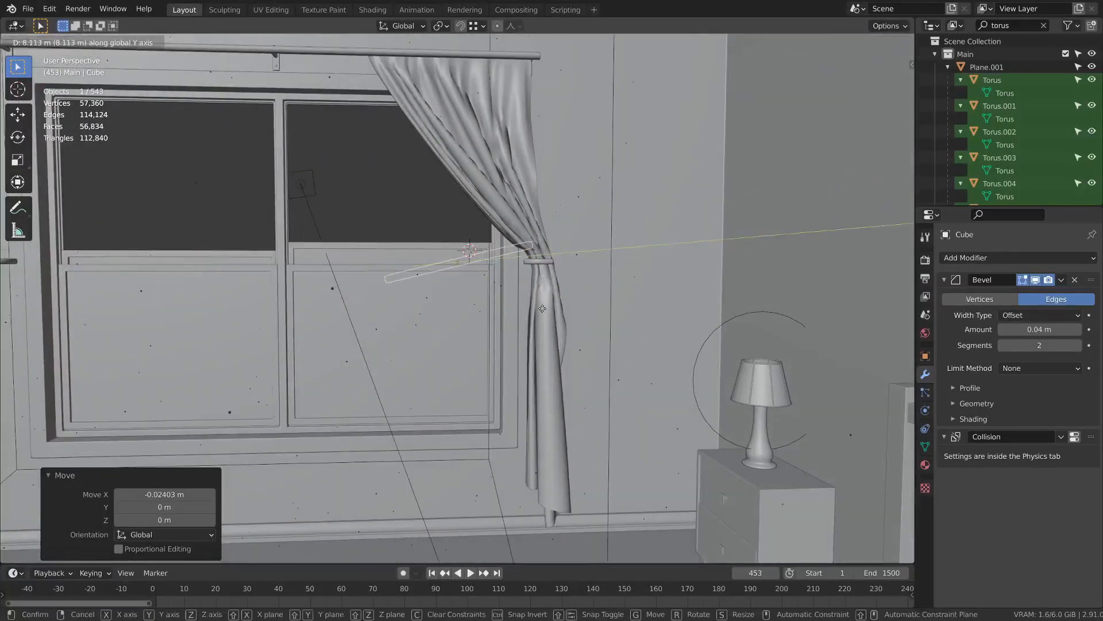
left_click(542, 308)
middle_click_drag(555, 280, 564, 270)
left_click(489, 179)
mouse_move(419, 166)
middle_mouse_down()
mouse_move(431, 175)
mouse_move(409, 166)
middle_mouse_up()
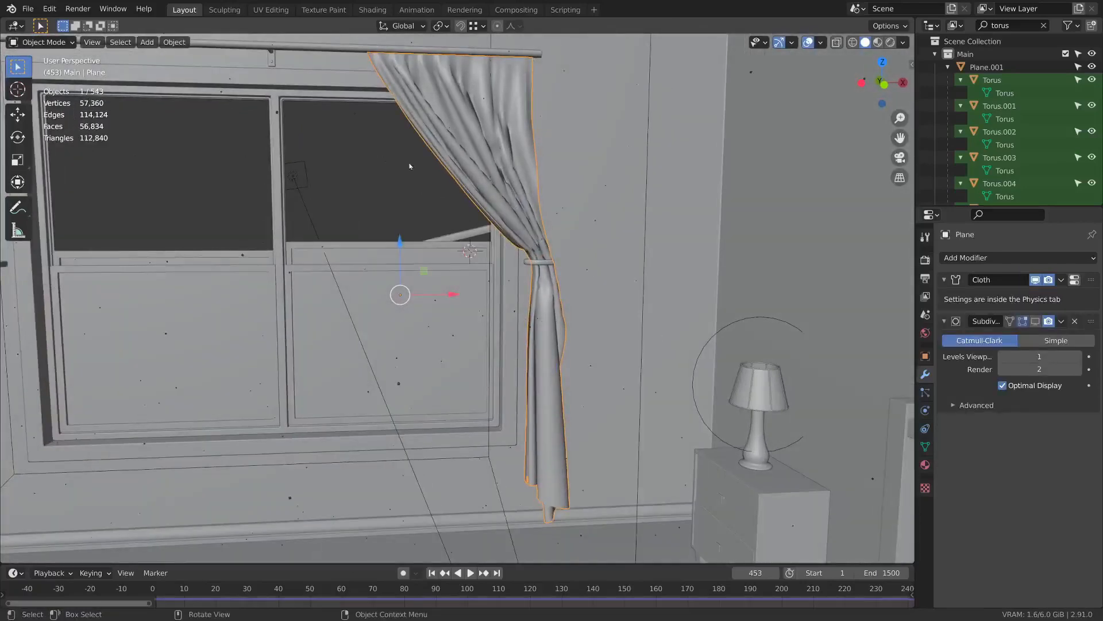
left_click(468, 239)
key("x")
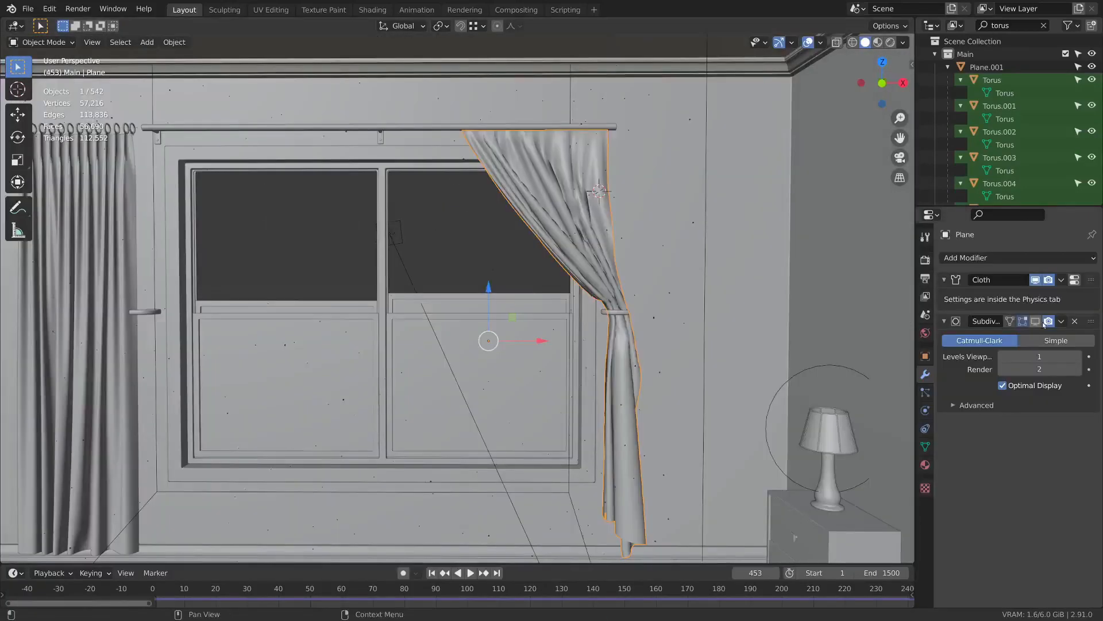
- Show the curtain's Subdivision modifier in the viewport and add a Smooth Corrective modifier between Cloth and Subdivision
left_click(1038, 323)
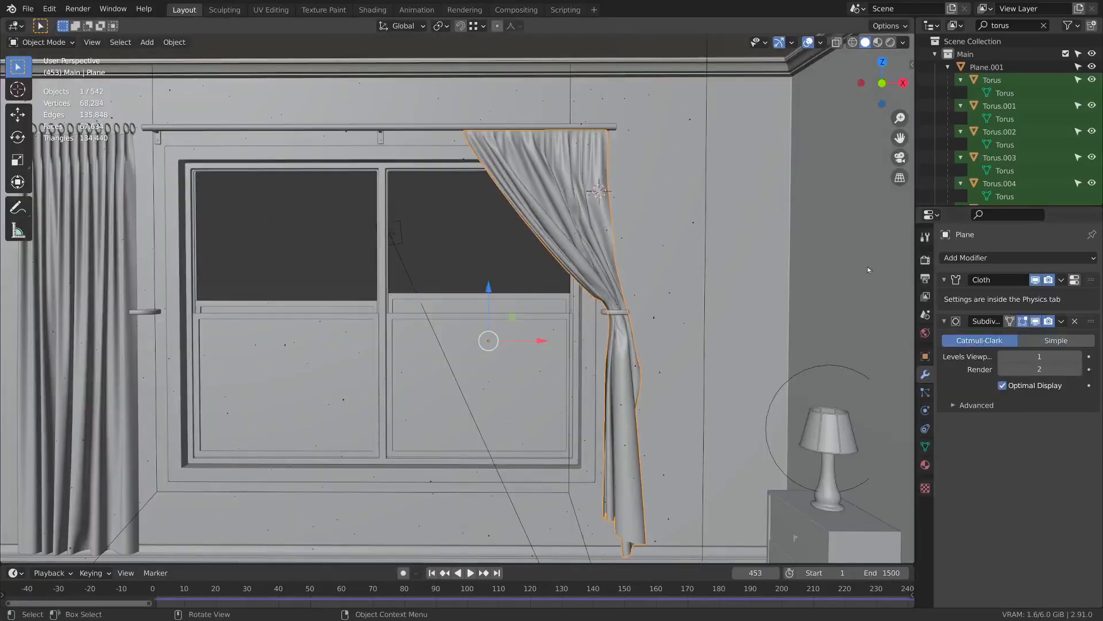
scroll(609, 305, "up", 4)
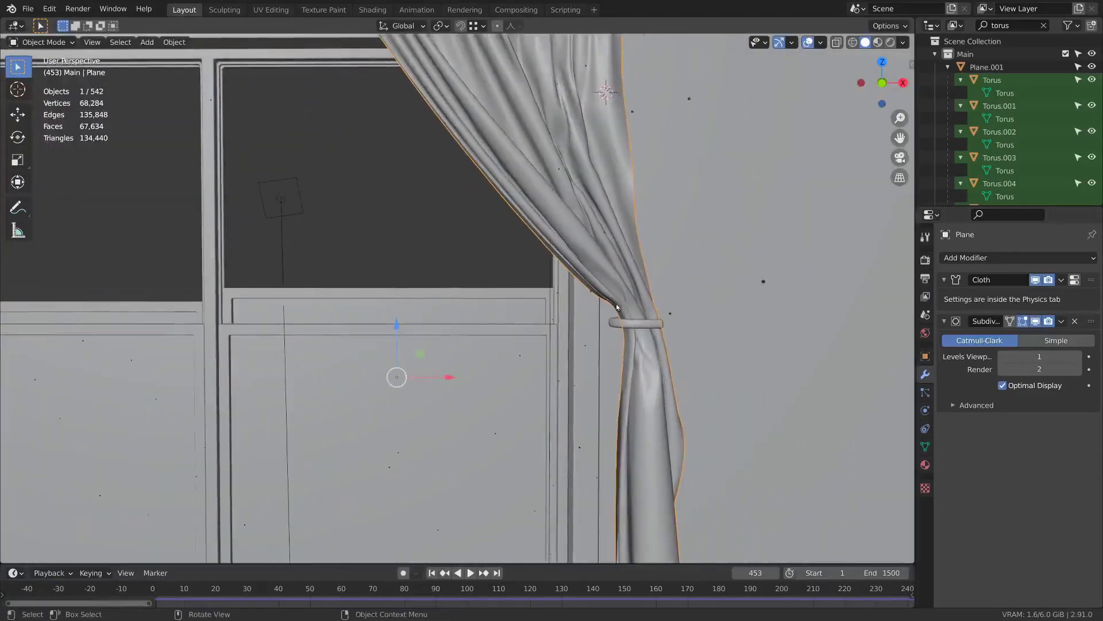
left_click(1009, 257)
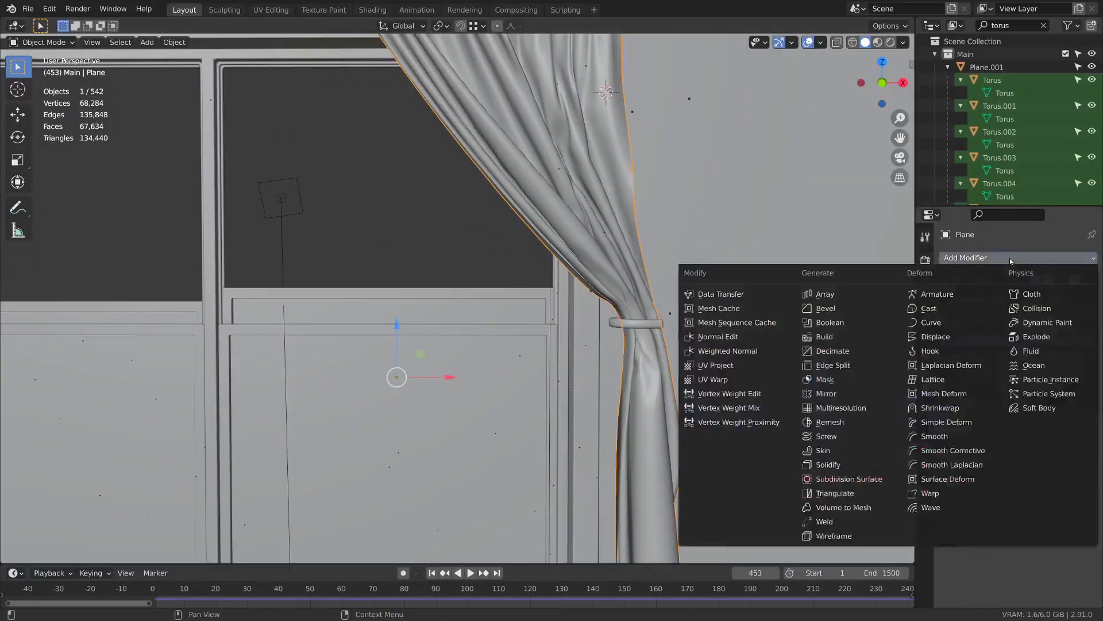
left_click(980, 455)
left_click_drag(1094, 404, 1094, 315)
scroll(513, 323, "down", 3)
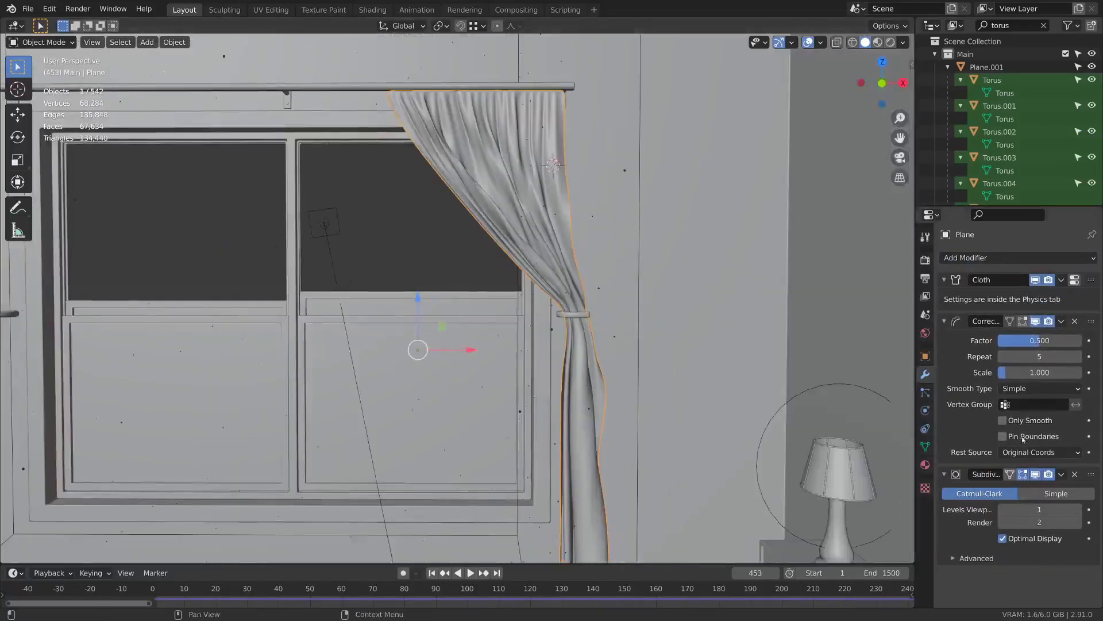
- Set the curtain's corrective smoothing to a Factor of 0.180 and a Repeat of 1
left_click_drag(1039, 356, 1006, 357)
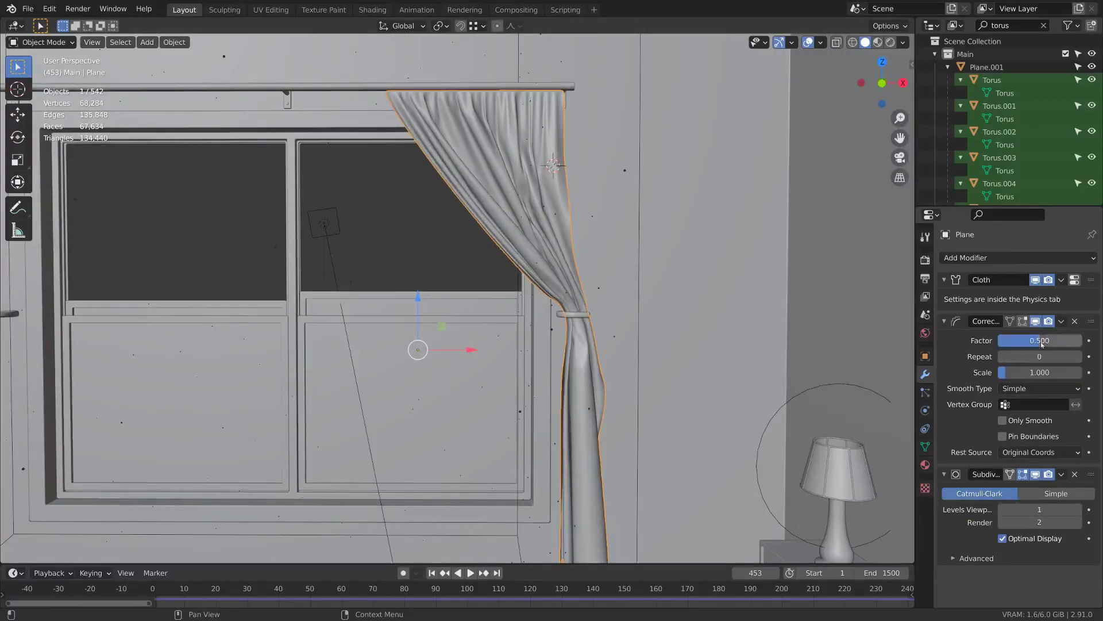
left_click(1078, 356)
left_click(1078, 356)
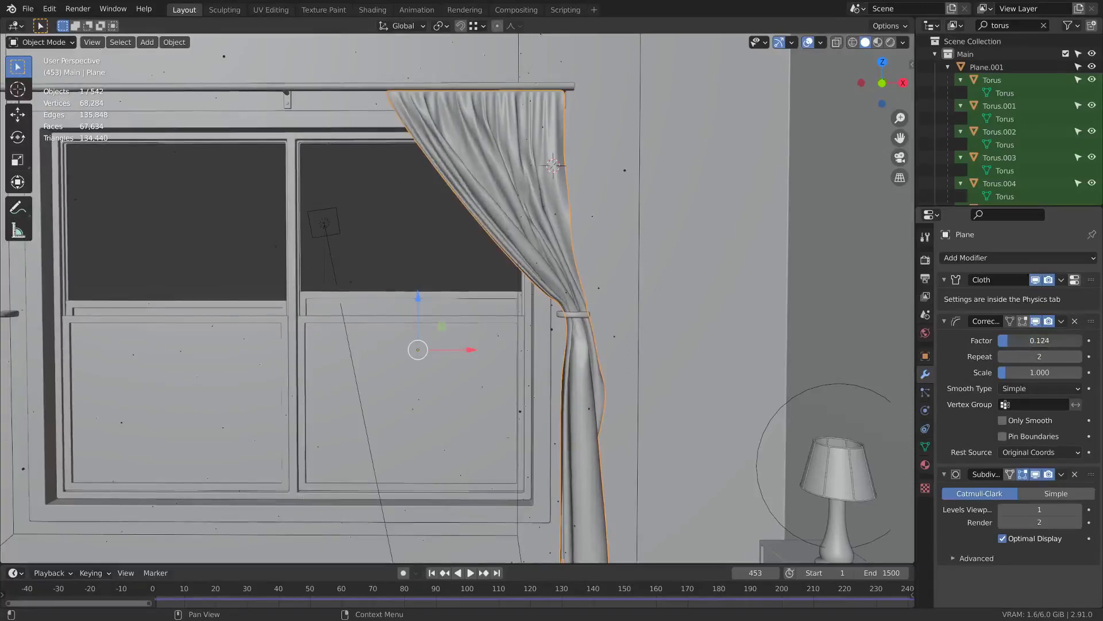
left_click_drag(1039, 340, 1022, 340)
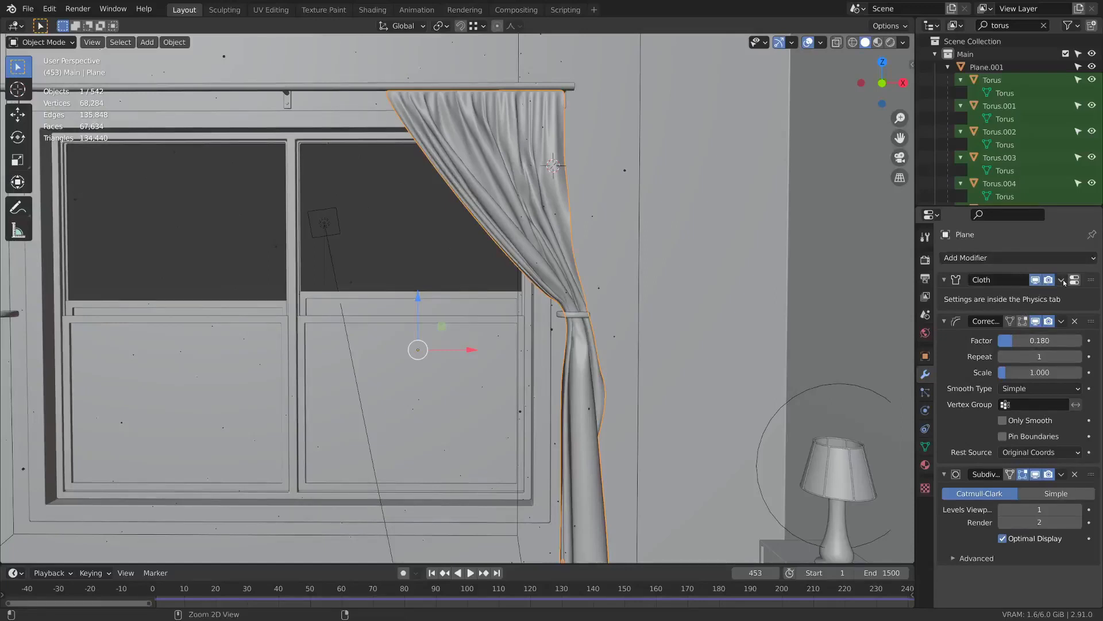
key("ctrl+a")
key("ctrl+a")
key("ctrl+a")
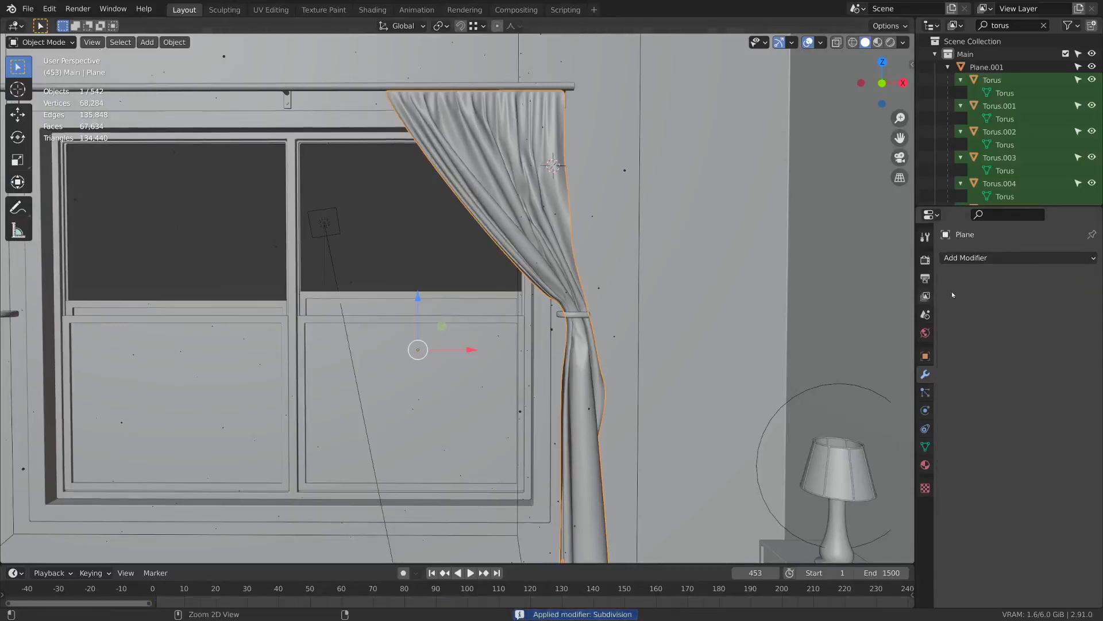
key("ctrl+z")
key("ctrl+z")
key("ctrl+z")
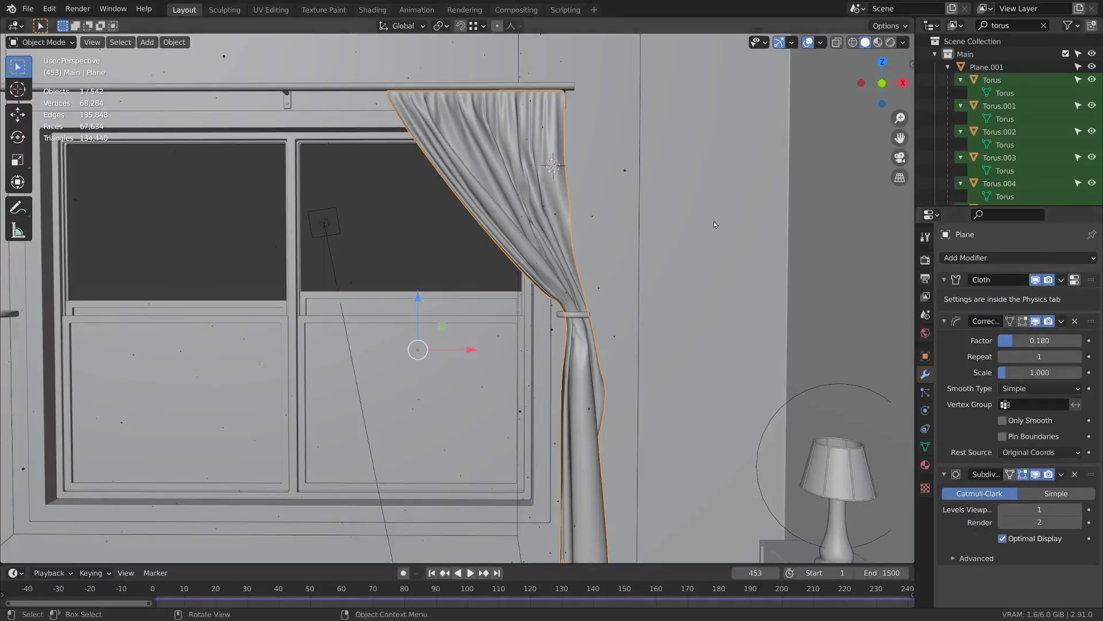
- Convert the curtain's visual geometry to a mesh, baking in the cloth, smoothing and subdivision
key("ctrl+a")
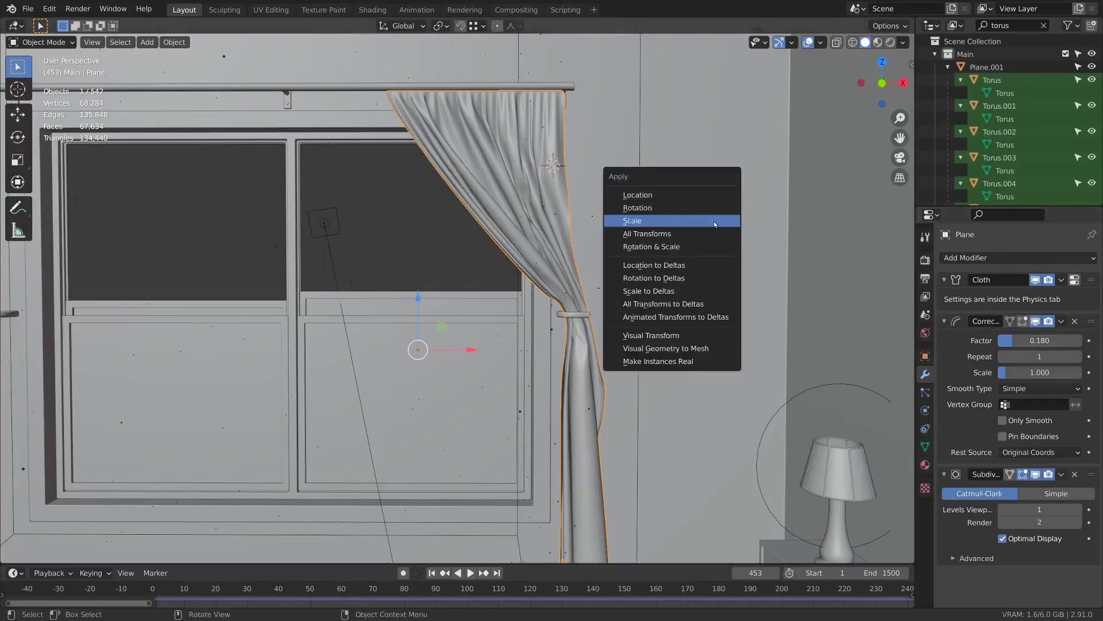
left_click(676, 349)
middle_click_drag(612, 295, 534, 249)
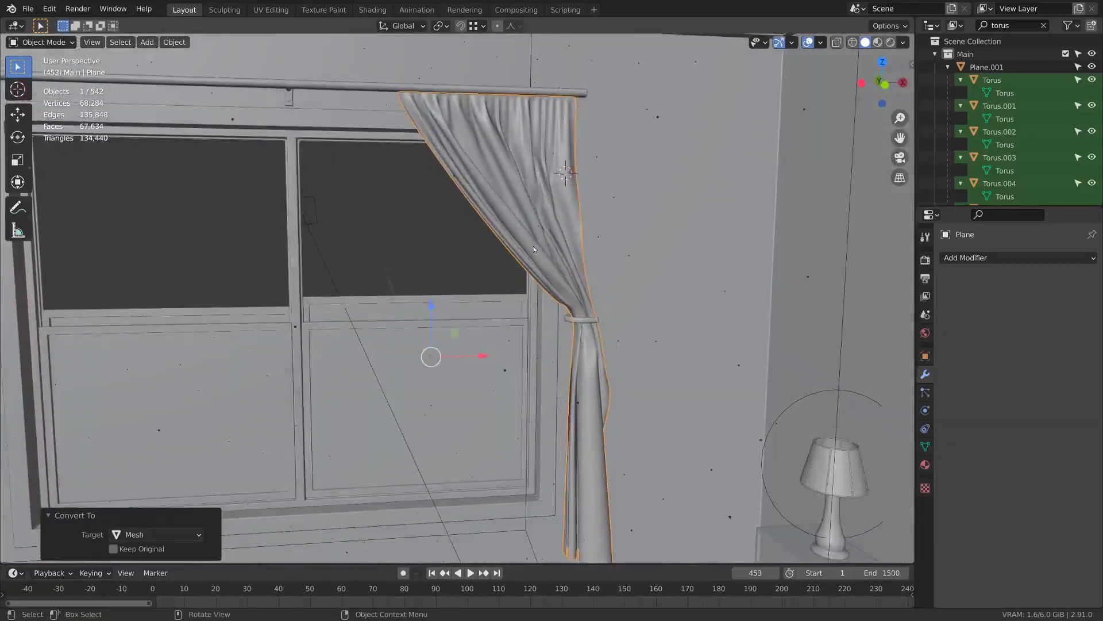
- Pinch the curtain mesh at the tieback by scaling a face there to 0.094 along Z with Sharp proportional falloff, size about 0.15
scroll(657, 229, "up", 5)
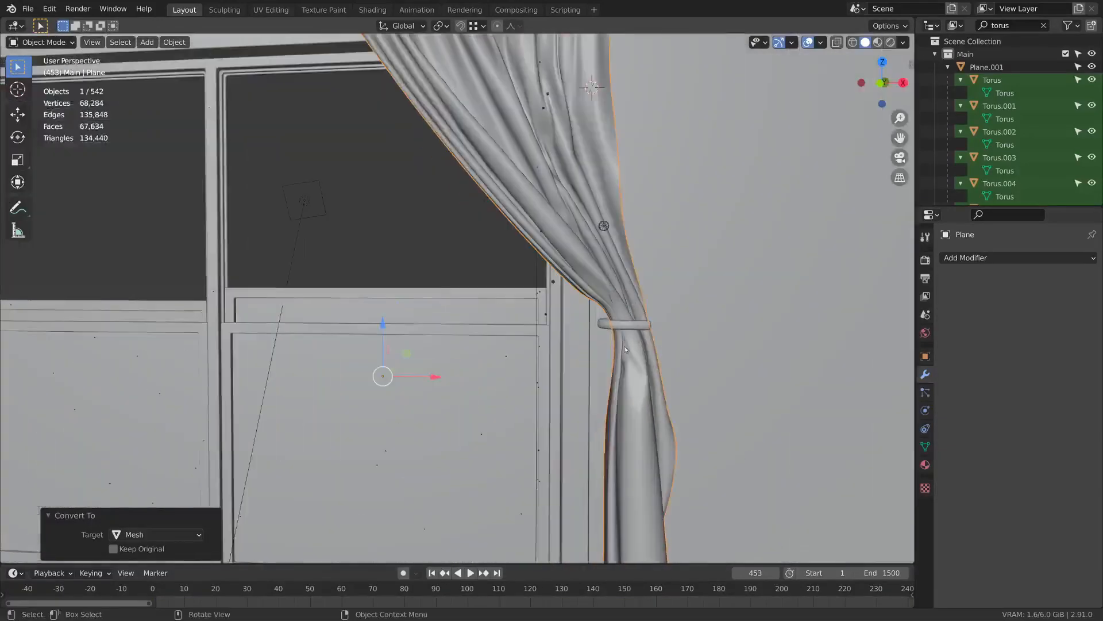
key("Tab")
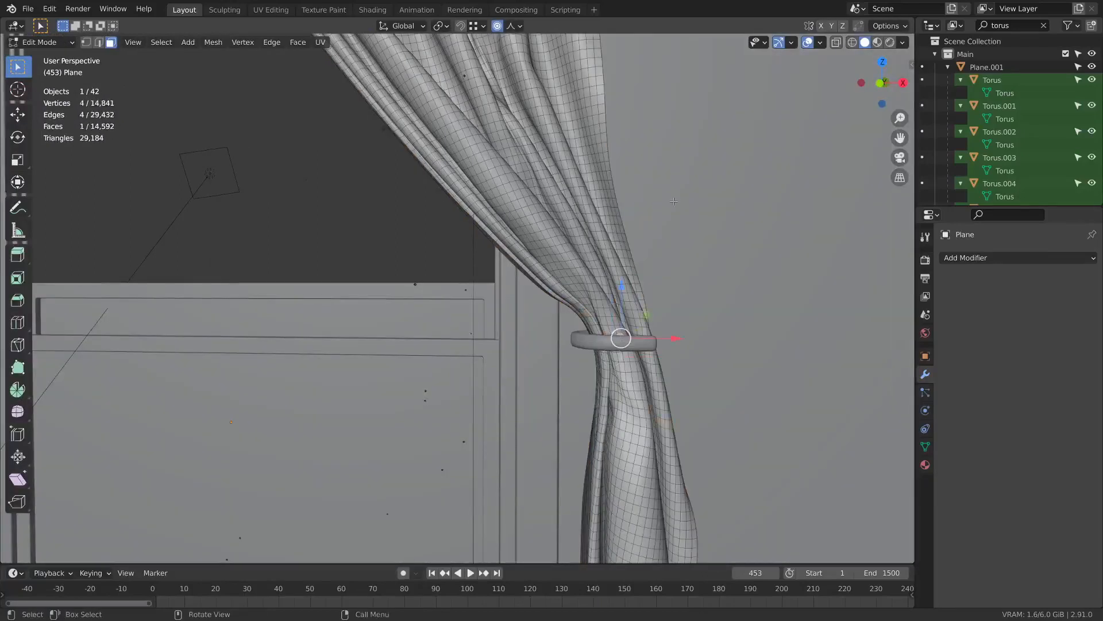
key("s")
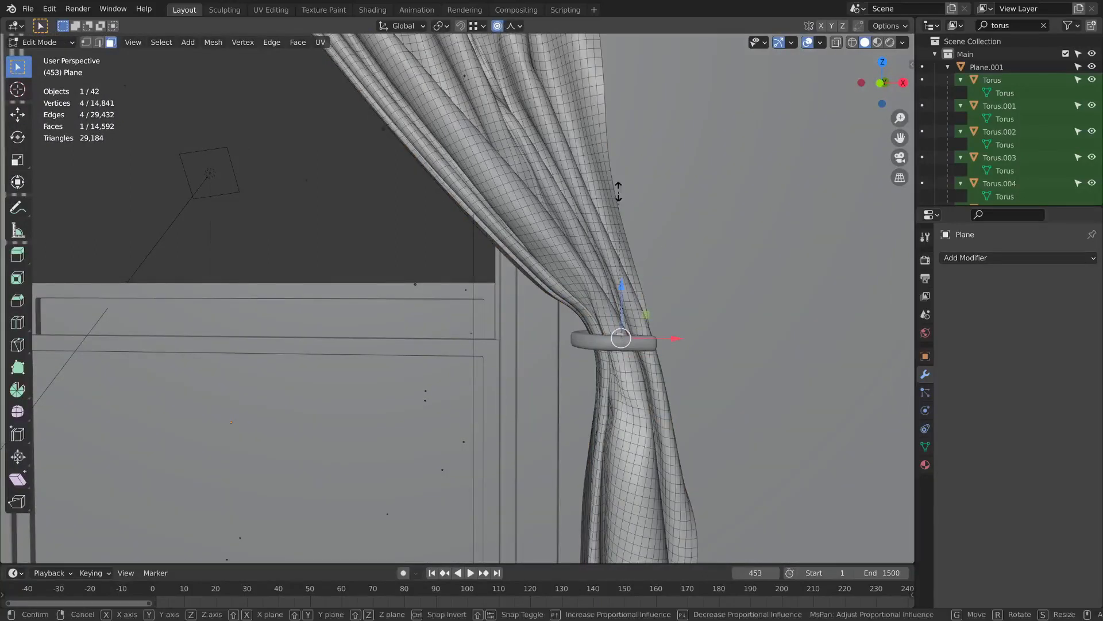
key("z")
scroll(625, 220, "down", 15)
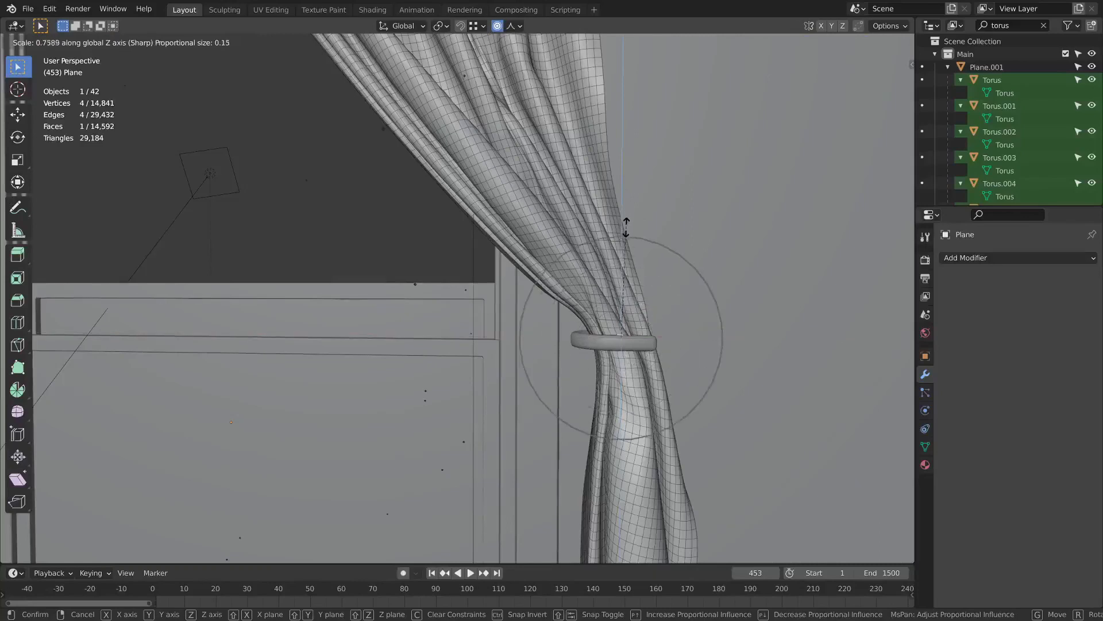
scroll(621, 253, "up", 8)
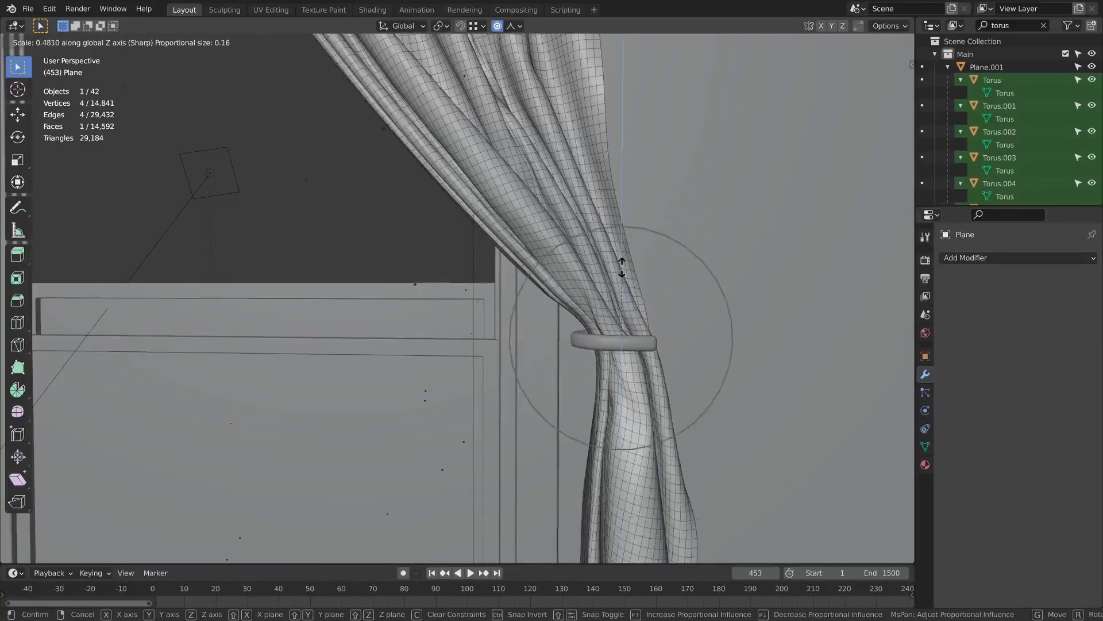
scroll(615, 293, "up", 3)
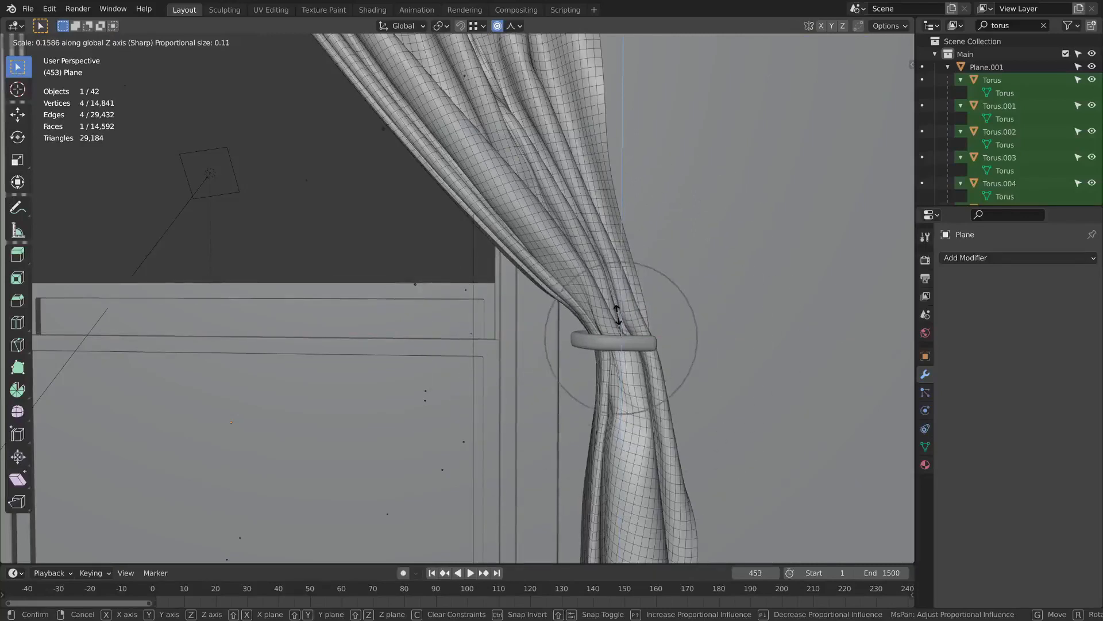
scroll(617, 305, "down", 4)
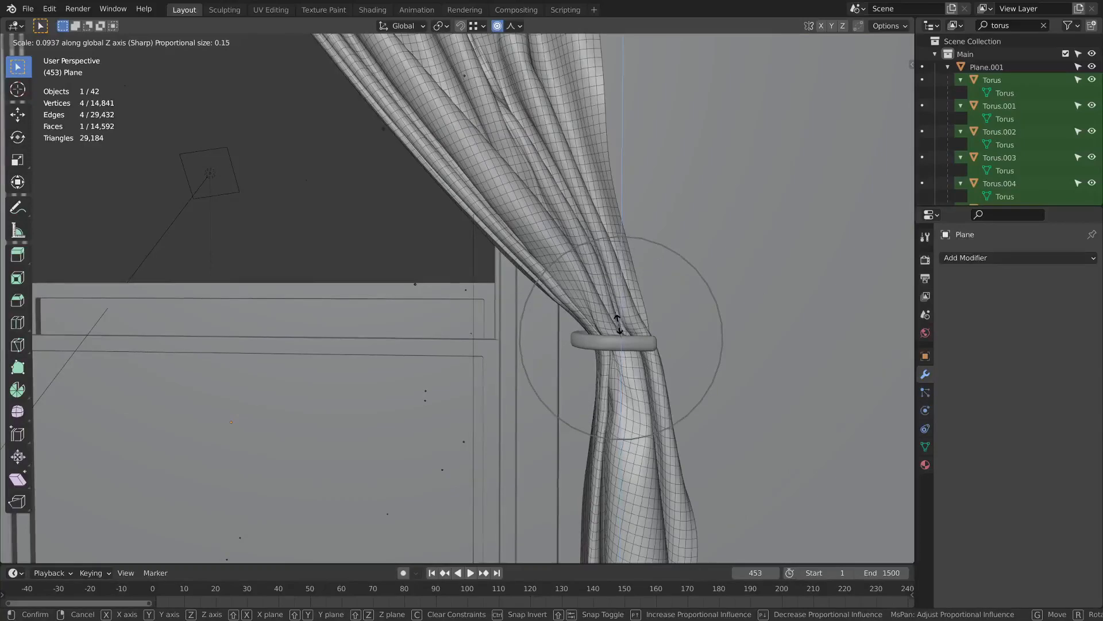
left_click(618, 325)
middle_click_drag(618, 324, 592, 296)
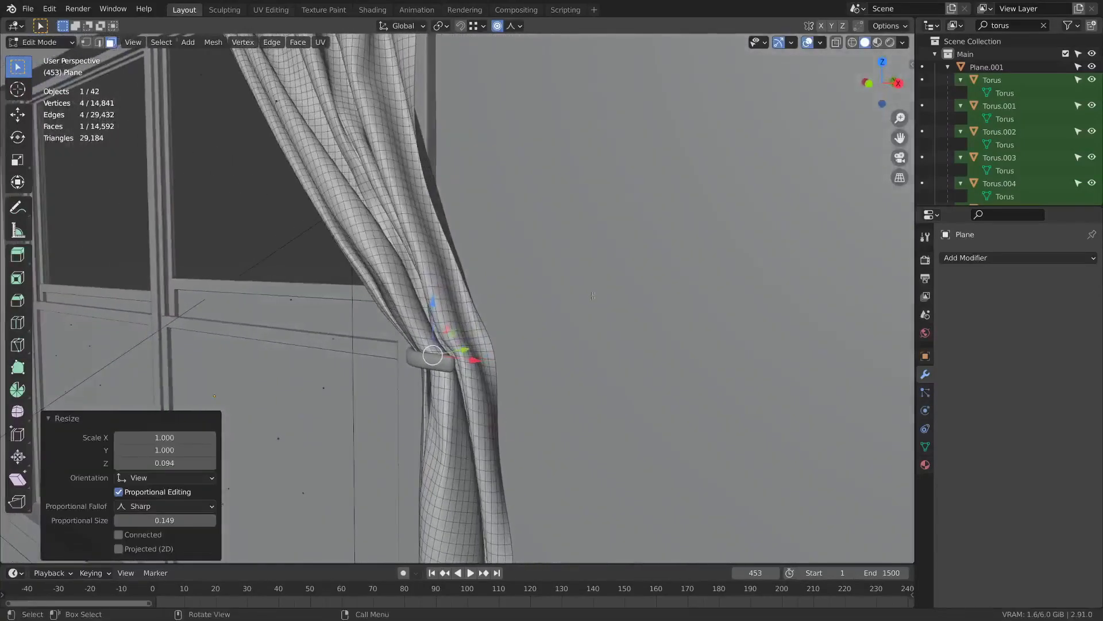
key("Tab")
- Raise the curtain hook ring about 0.011 m and fine-tune its position in the XZ plane to fit the curtain's cinched waist
middle_click_drag(488, 309, 551, 300)
key("alt+a")
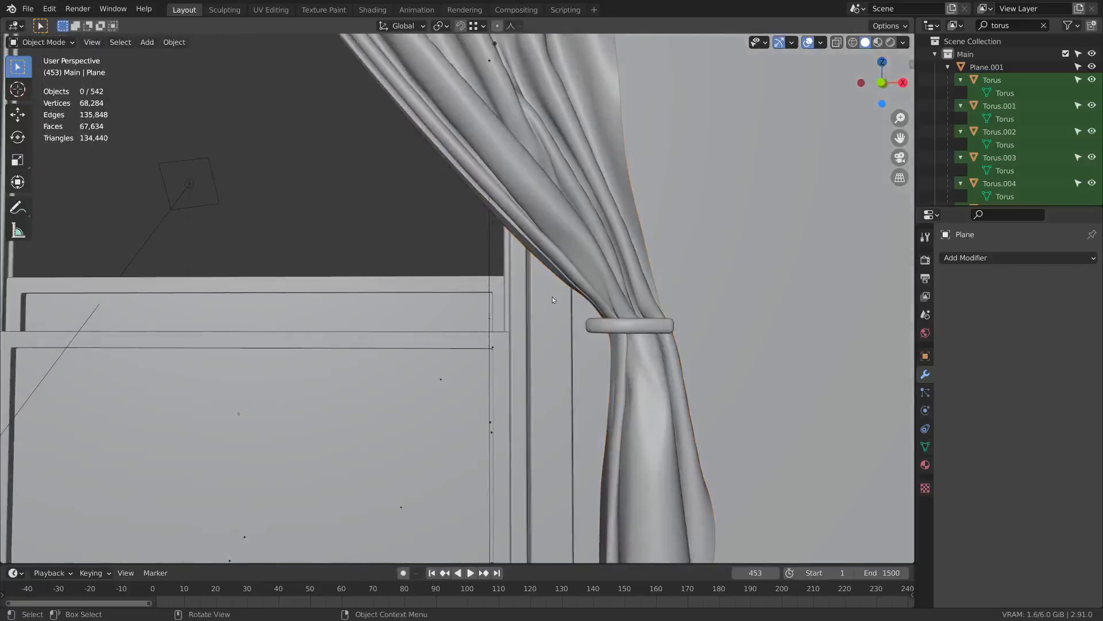
left_click(596, 323)
key("g")
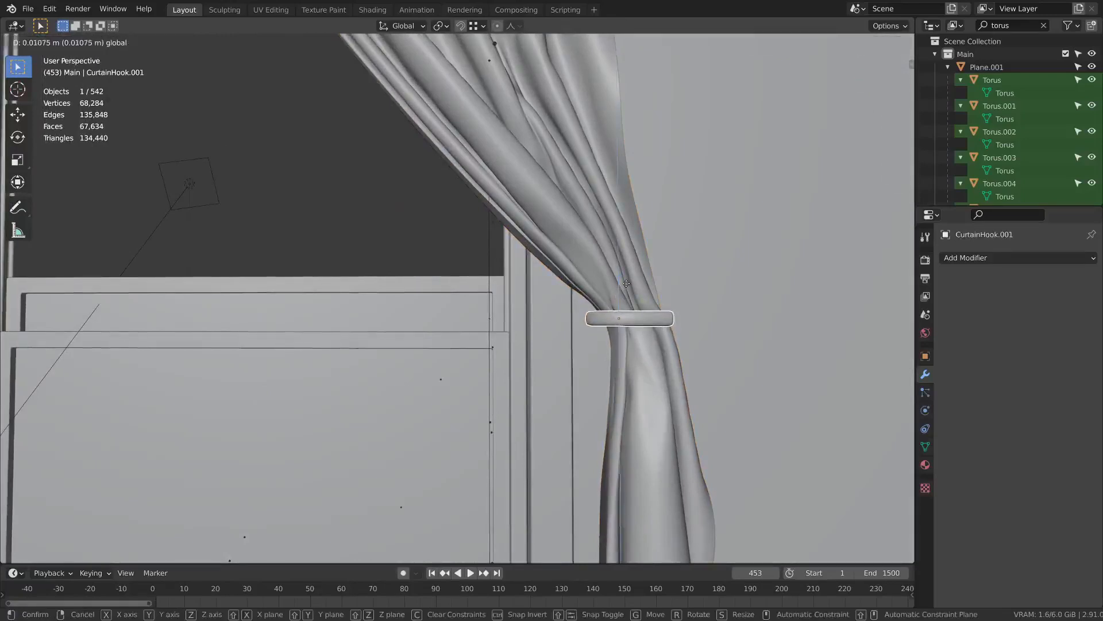
left_click(627, 285)
middle_click_drag(671, 277, 653, 278)
key("g")
key("shift+y")
left_click(632, 300)
key("alt+a")
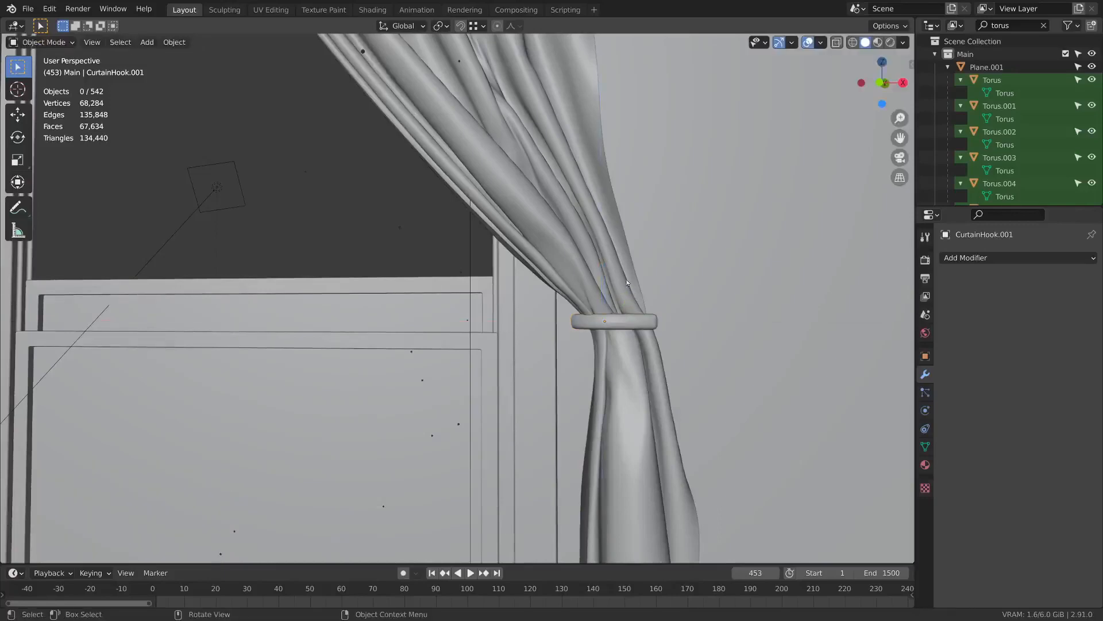
scroll(592, 230, "down", 5)
mouse_move(564, 274)
middle_mouse_down()
mouse_move(534, 282)
mouse_move(568, 296)
middle_mouse_up()
scroll(485, 301, "down", 1)
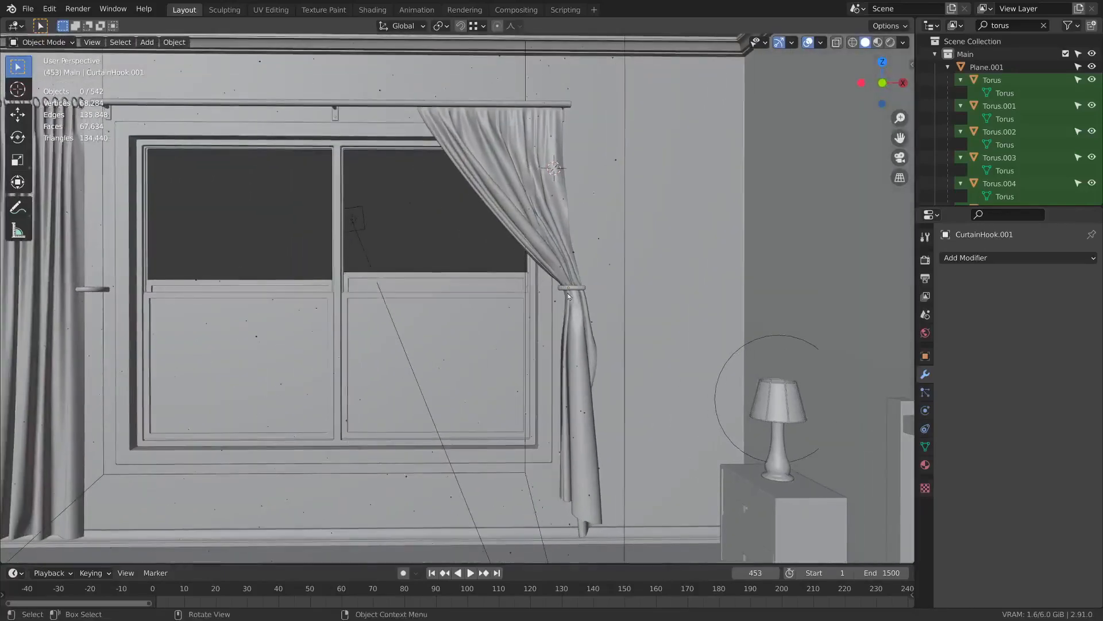